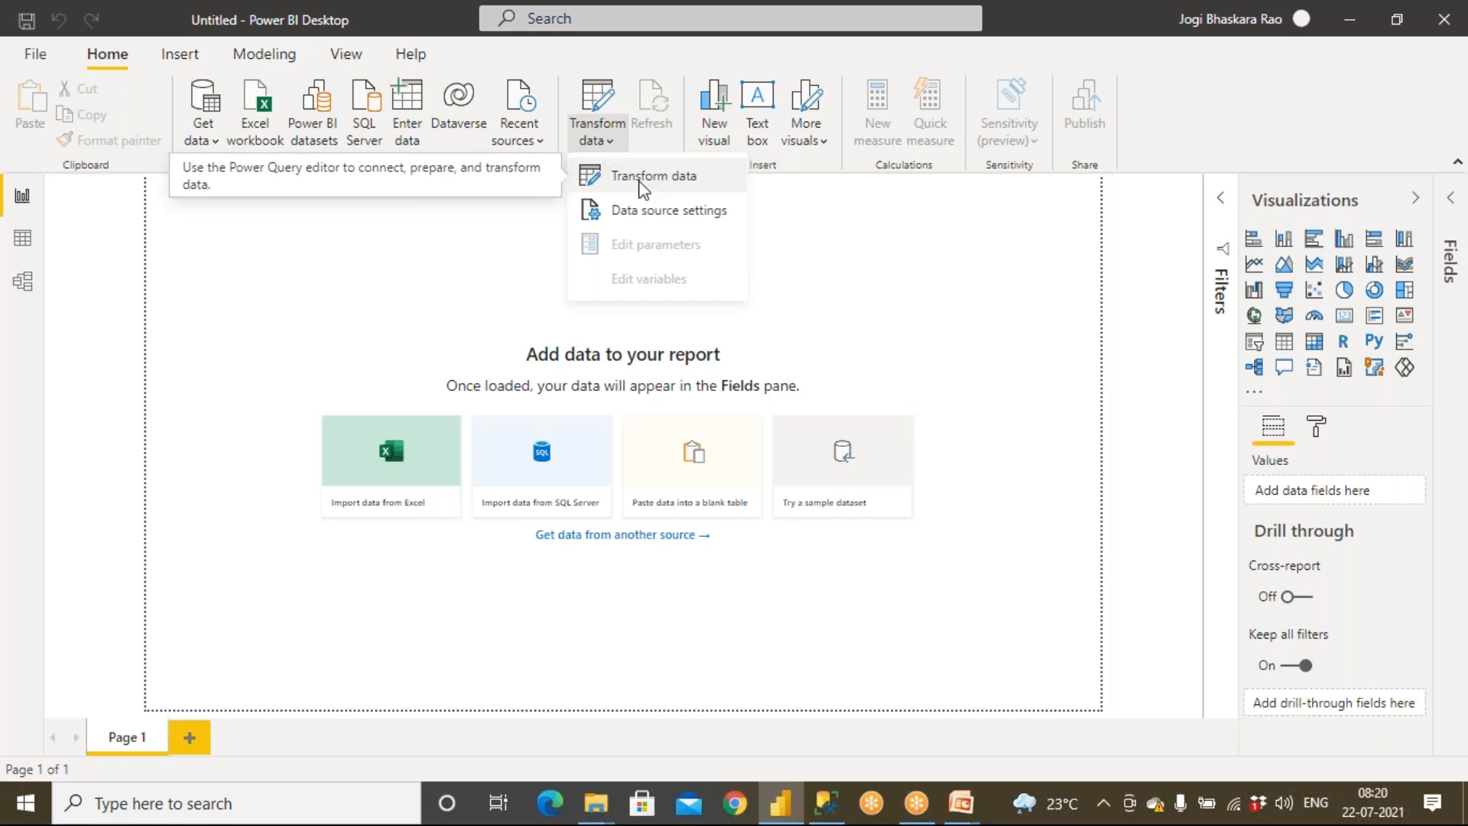
Open Power Query Editor and import the Dept and Emp tables from the Employee Excel workbook
{"action": "left_click", "coordinate": [641, 187]}
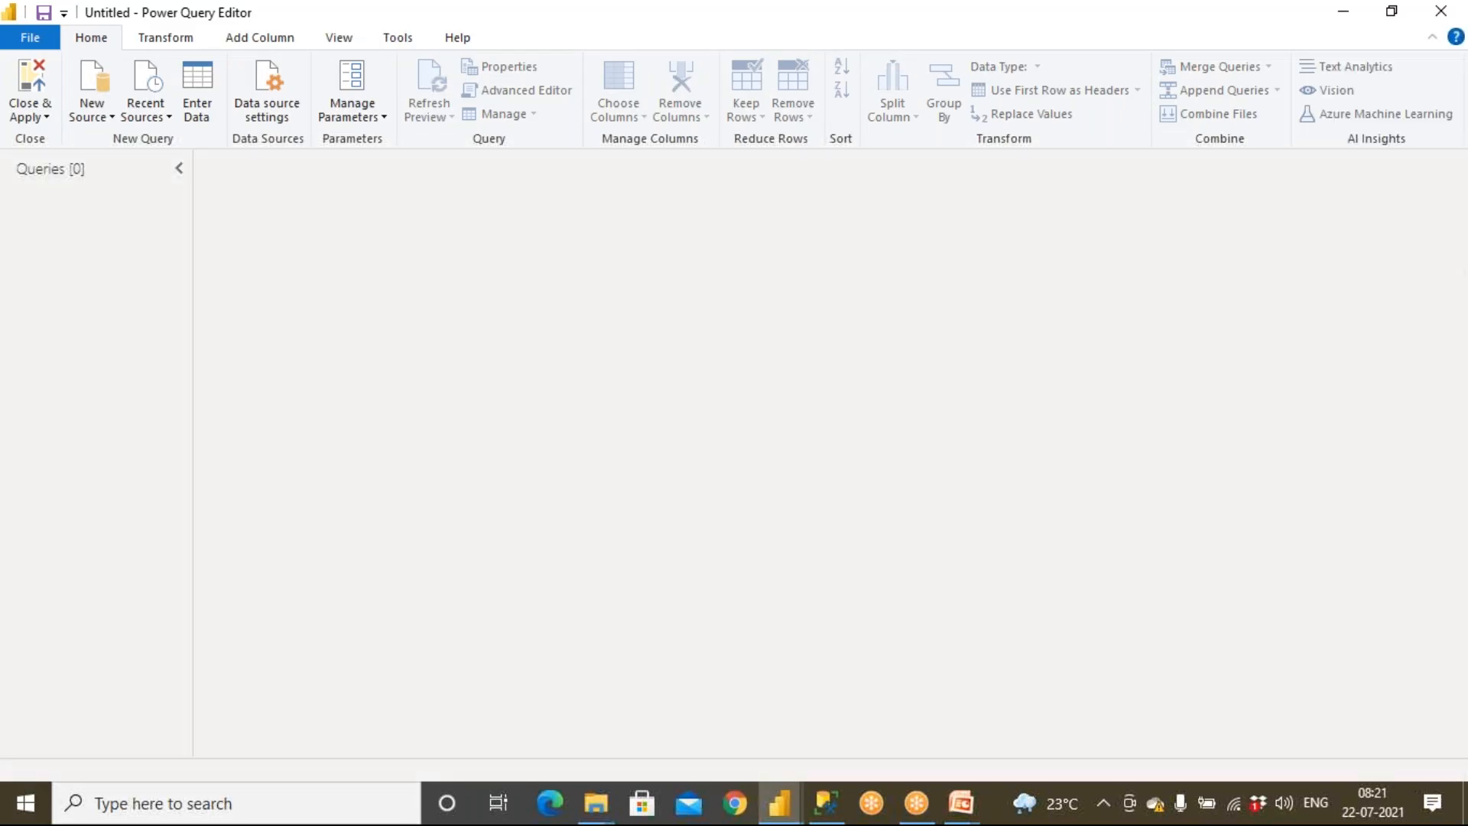
{"action": "left_click", "coordinate": [98, 112]}
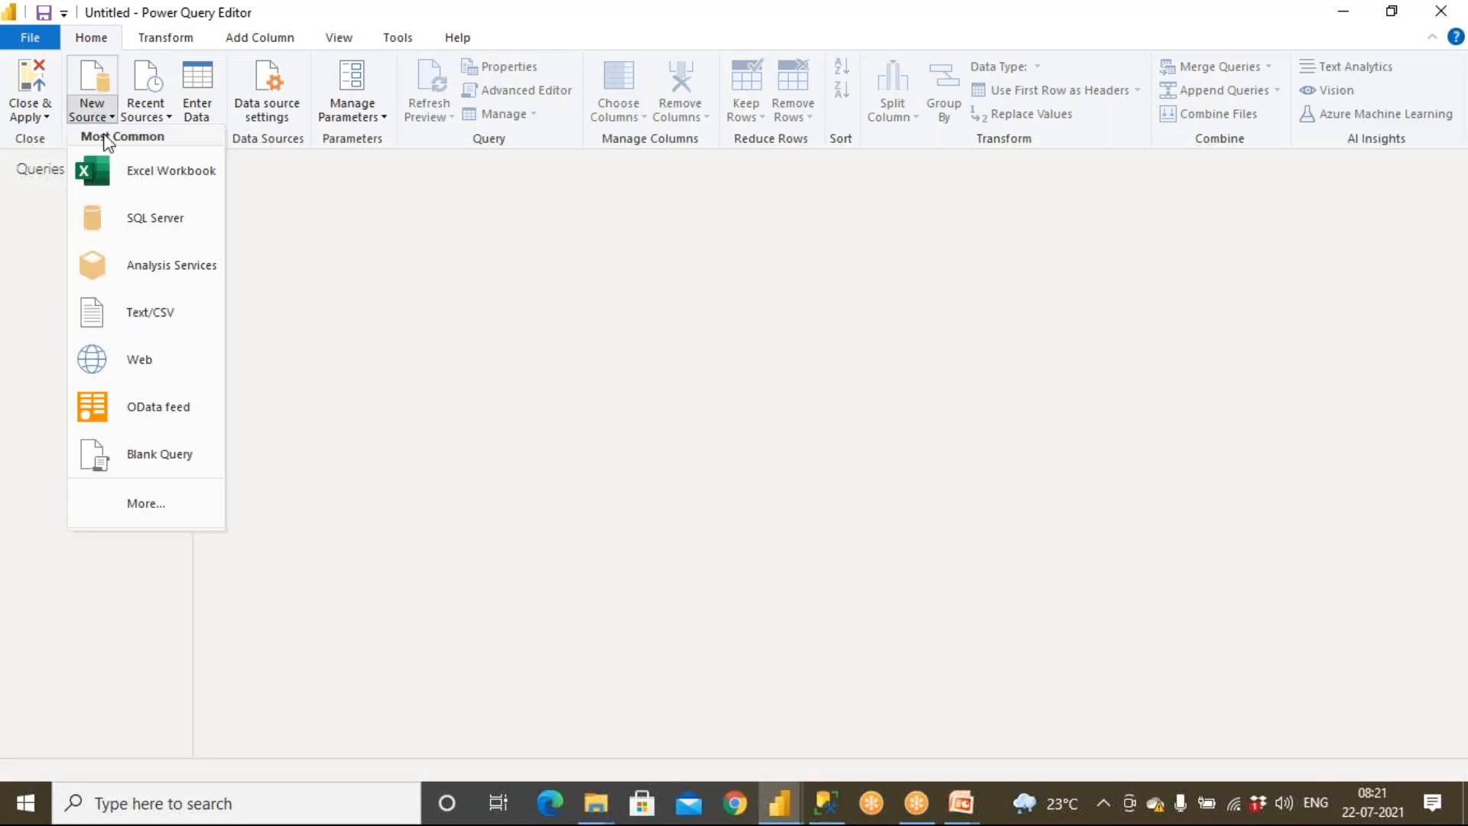
{"action": "left_click", "coordinate": [107, 170]}
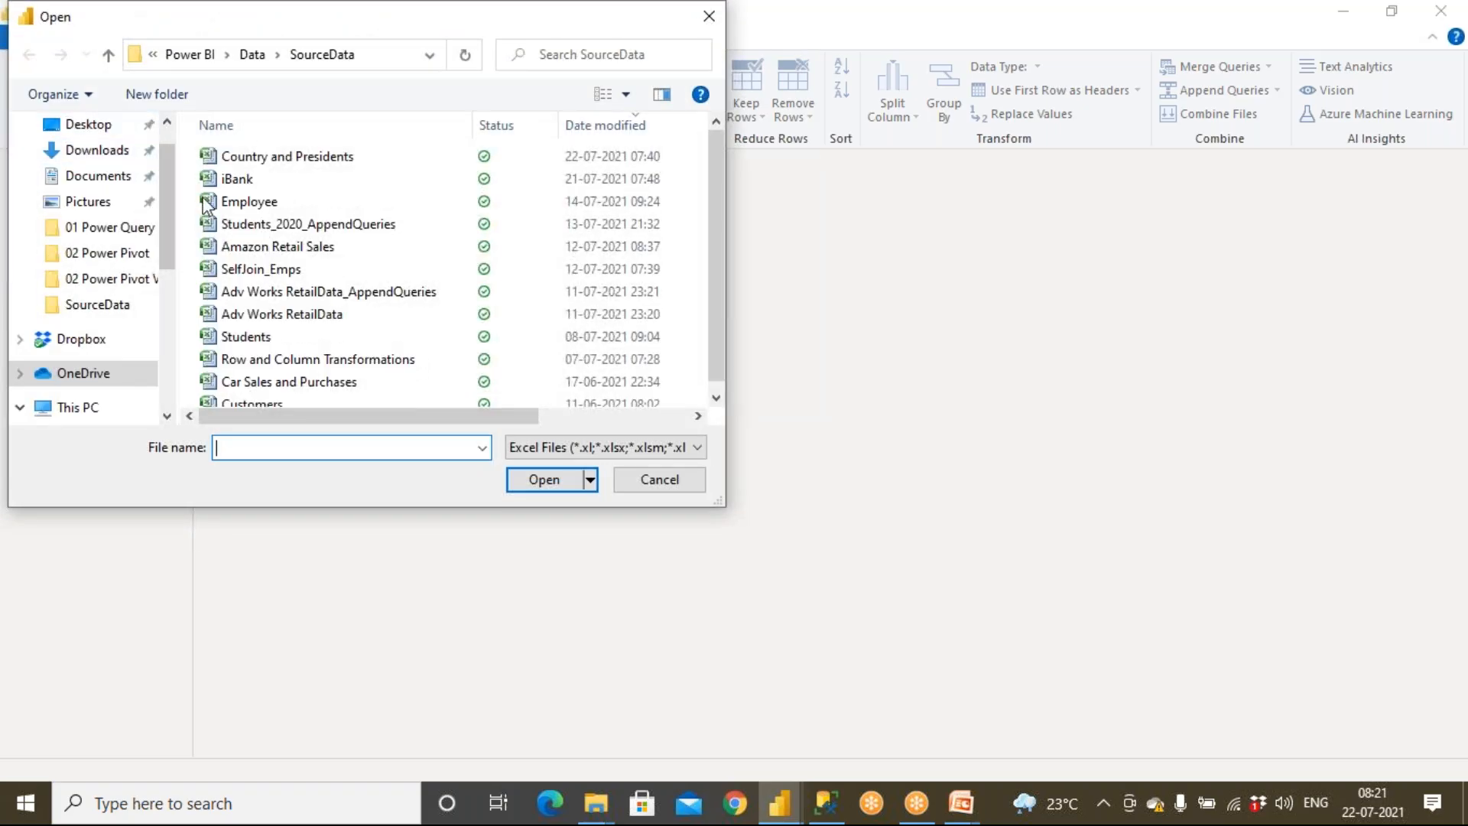
{"action": "left_click", "coordinate": [255, 204]}
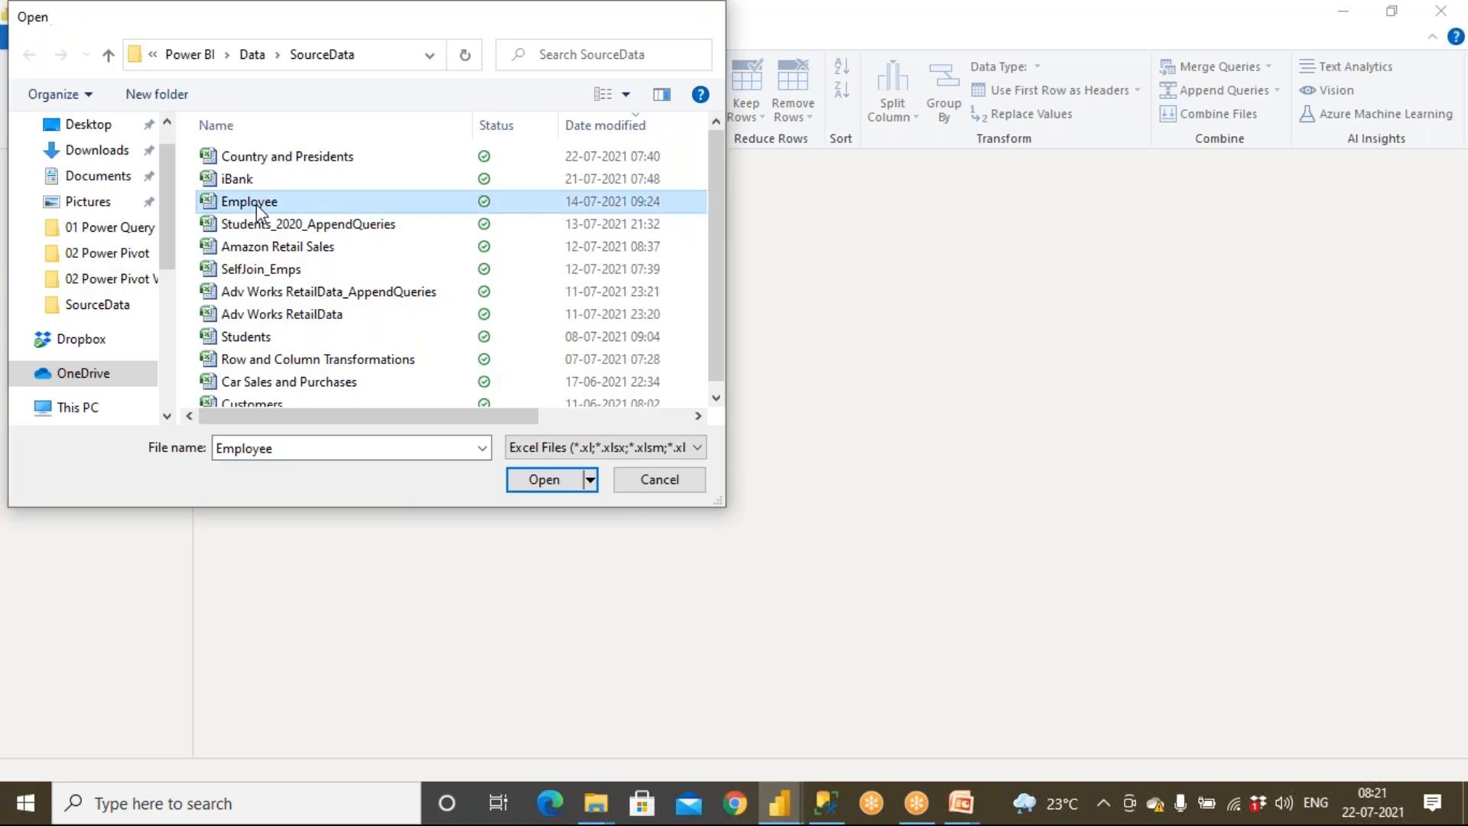
{"action": "double_click", "coordinate": [255, 204]}
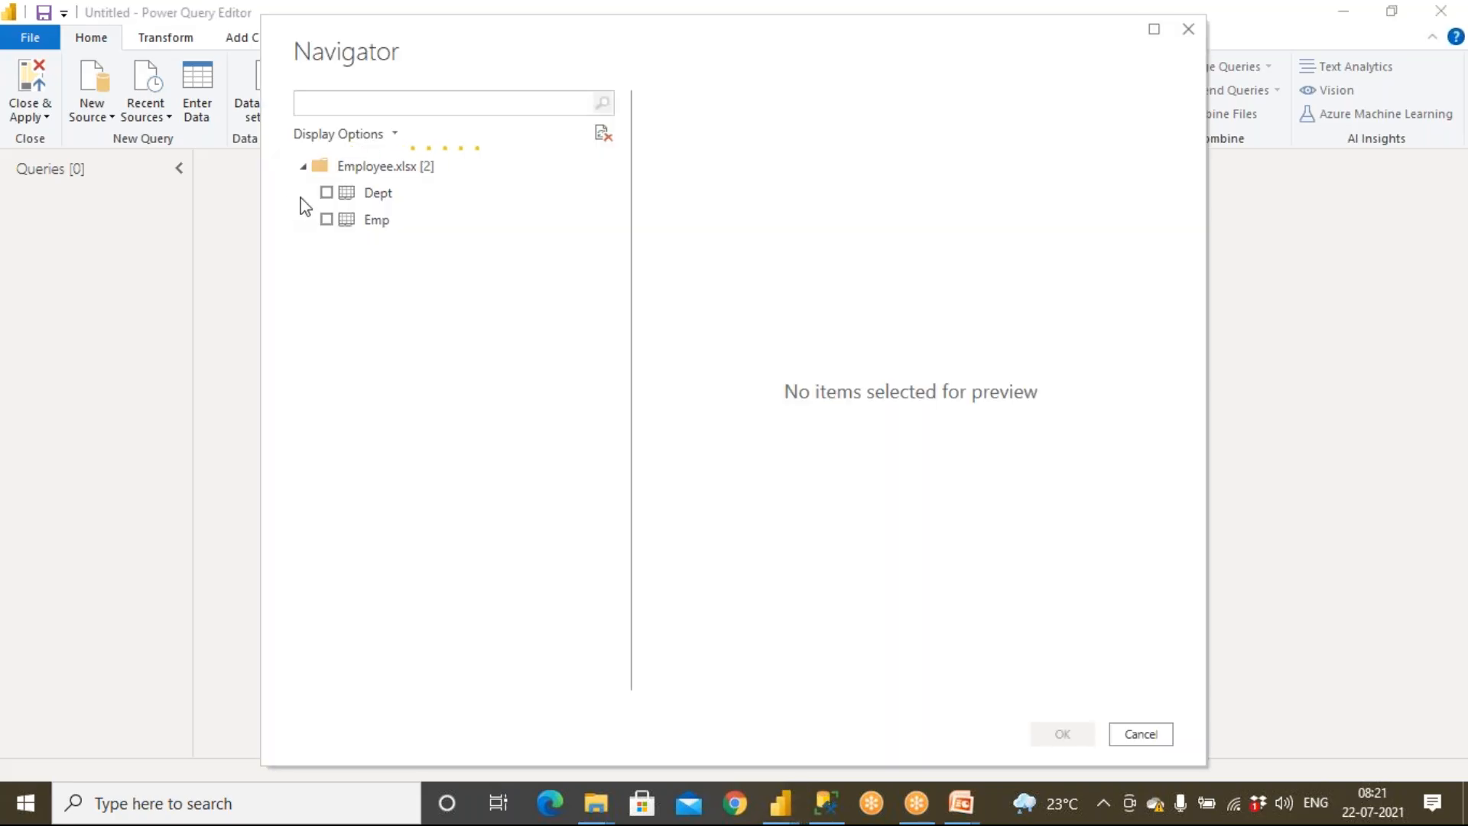
{"action": "left_click", "coordinate": [327, 192]}
{"action": "left_click", "coordinate": [326, 220]}
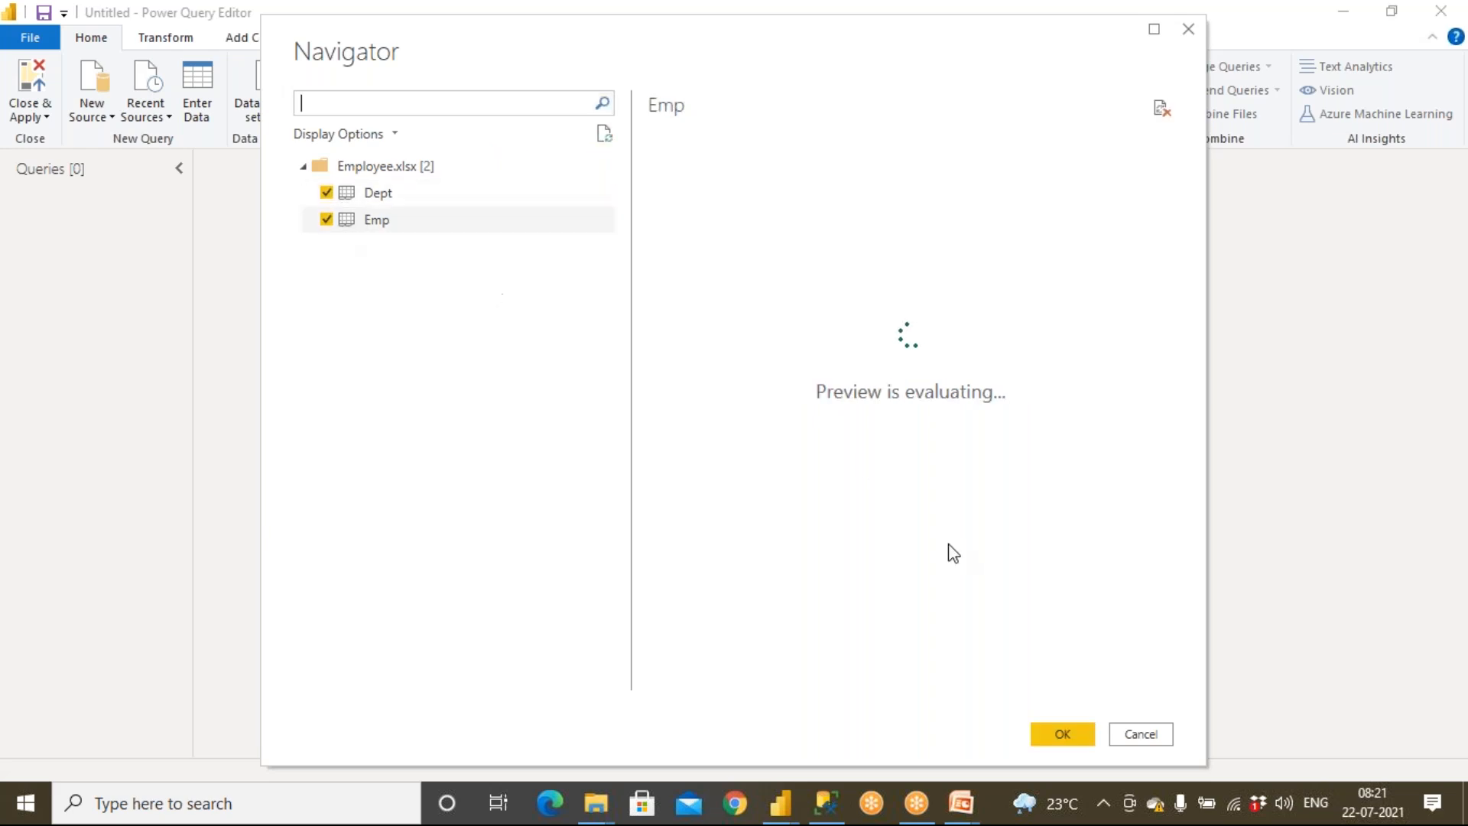
{"action": "left_click", "coordinate": [1059, 741]}
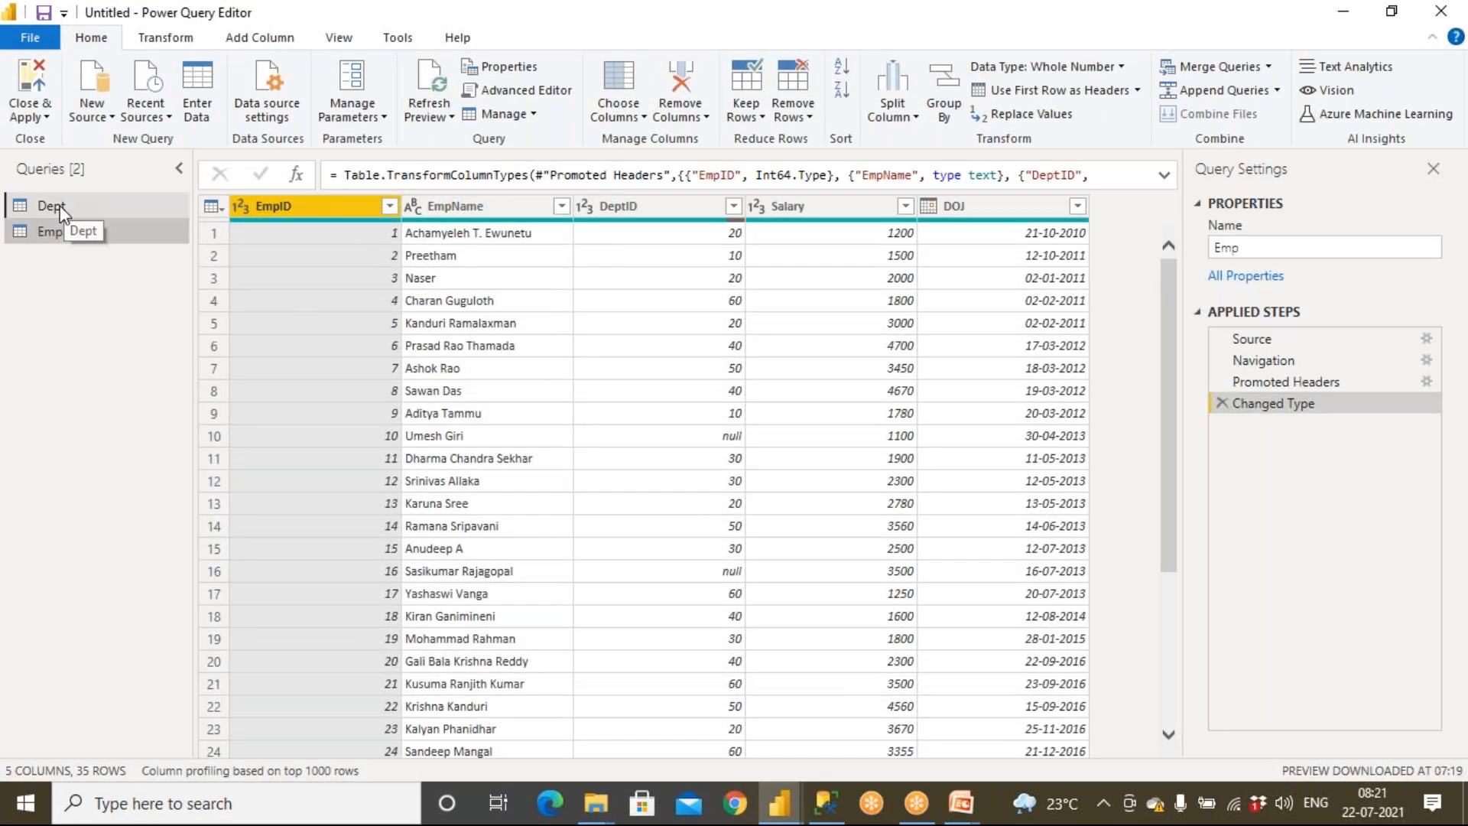
Close and apply the queries to load Dept and Emp into the report
{"action": "left_click", "coordinate": [61, 209]}
{"action": "left_click", "coordinate": [66, 231]}
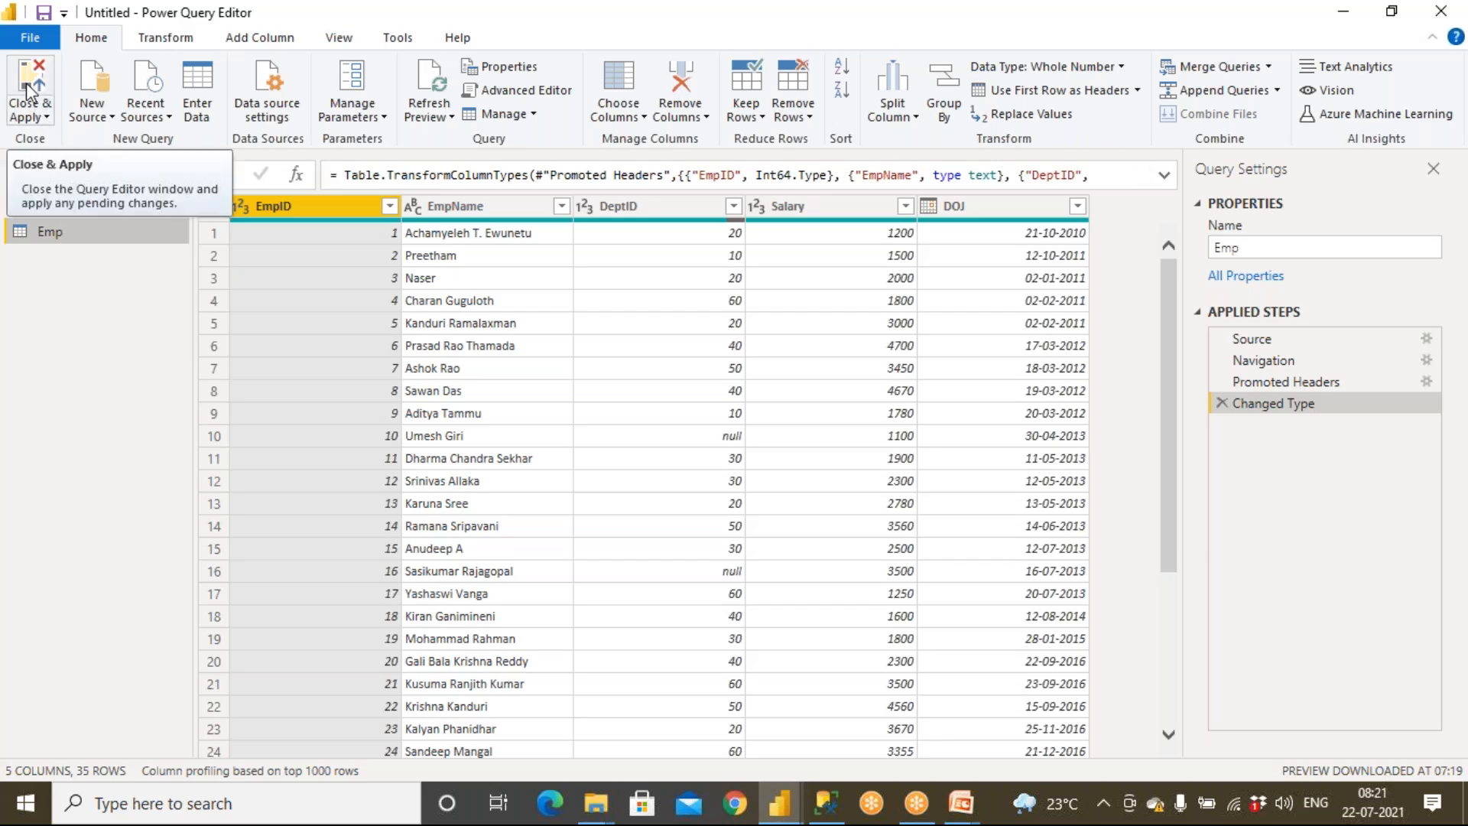
{"action": "left_click", "coordinate": [26, 82]}
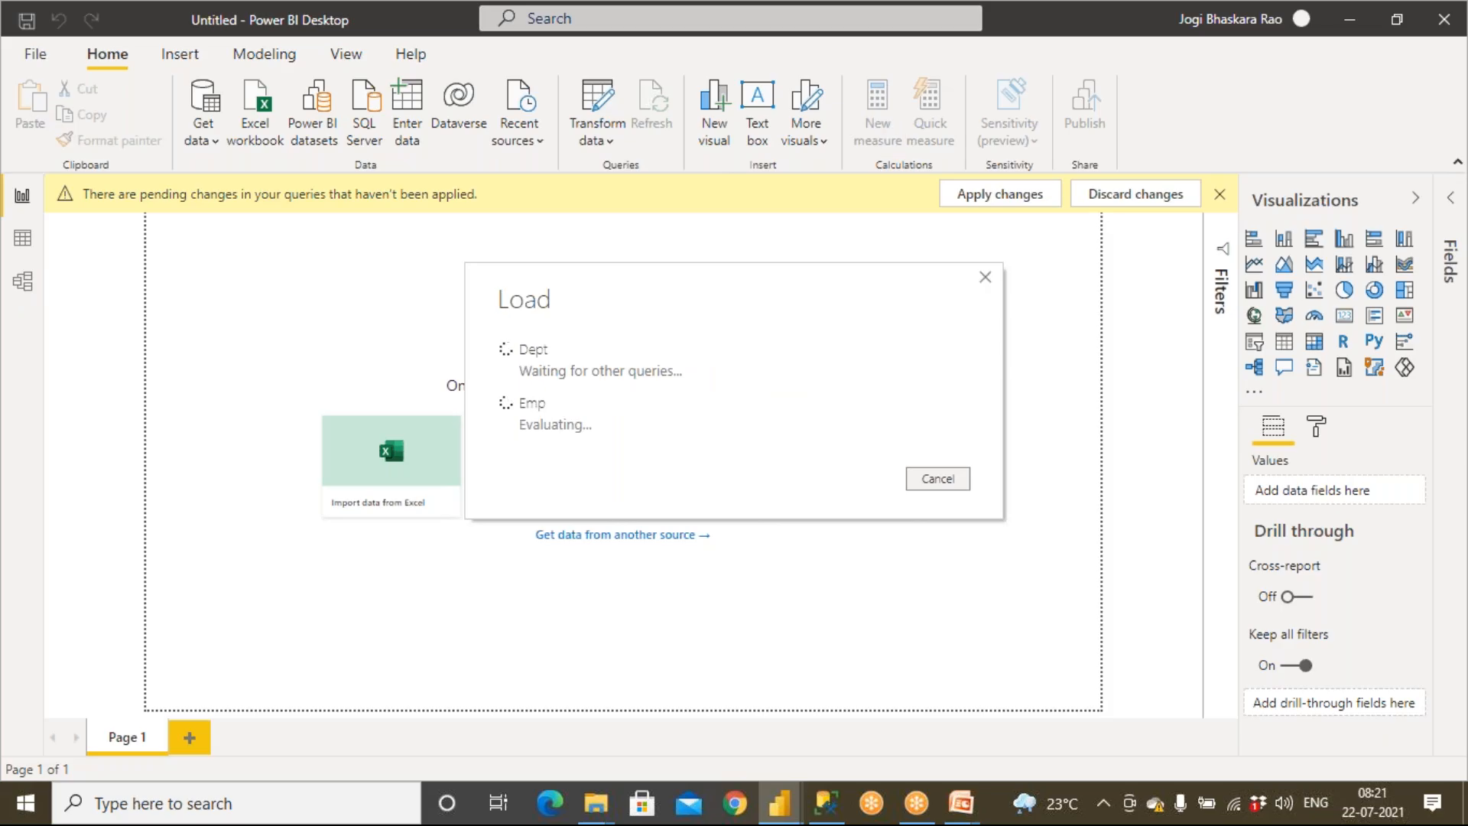
{"action": "mouse_move", "coordinate": [975, 817]}
{"action": "left_click", "coordinate": [1009, 745]}
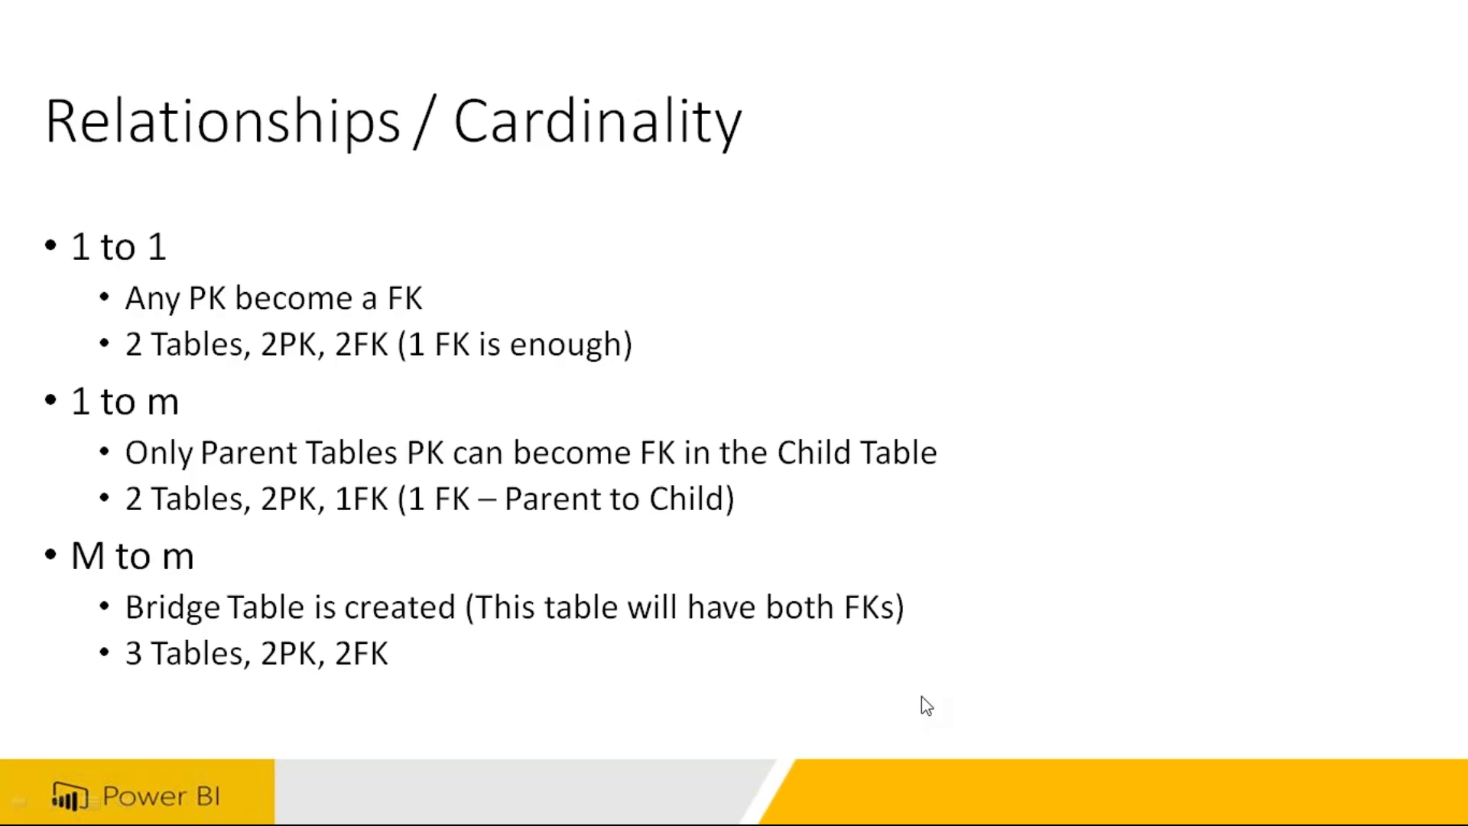
{"action": "key", "text": "alt+Tab"}
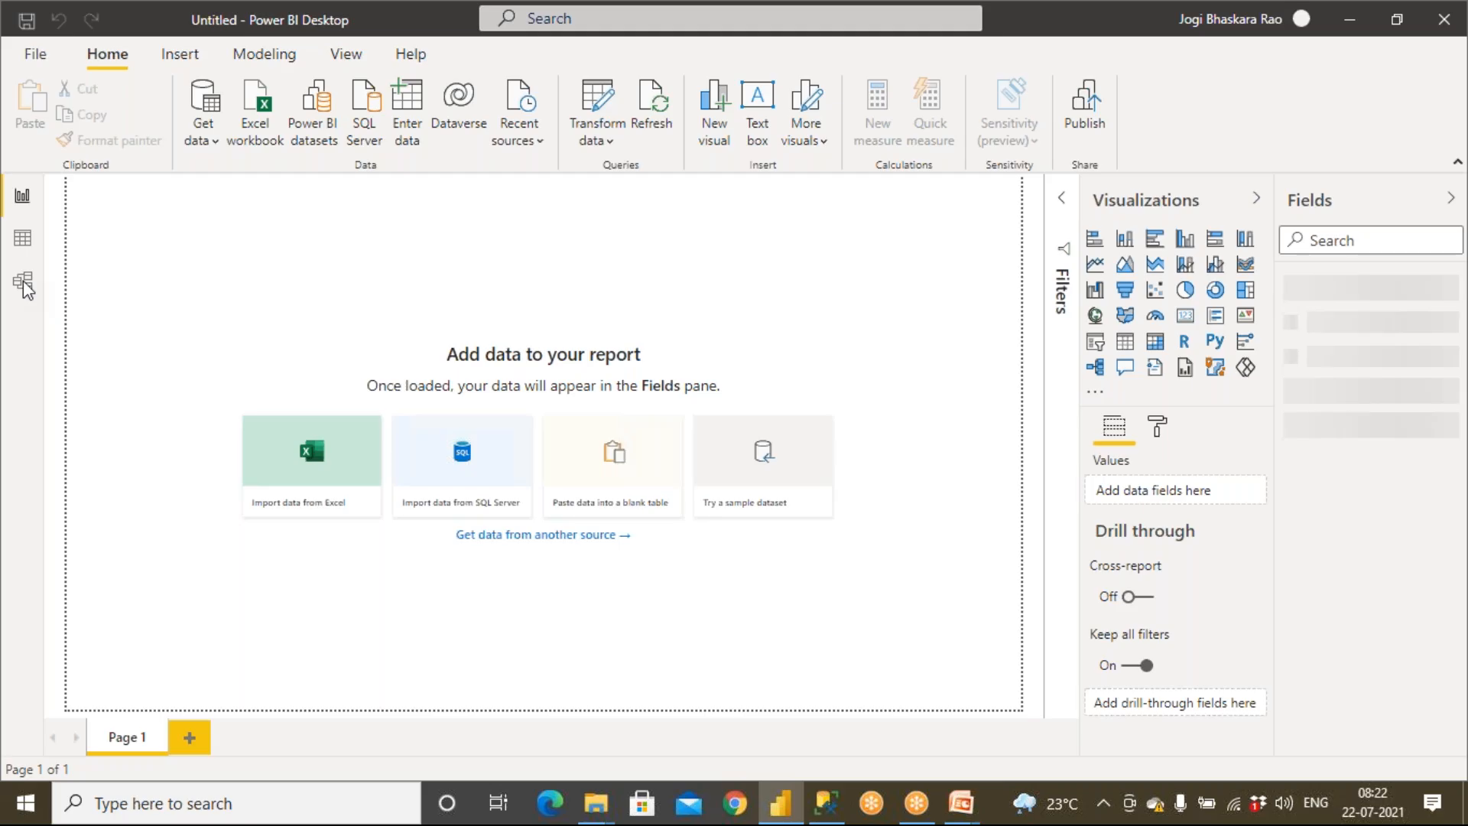
Switch to the Model view and collapse the Properties pane
{"action": "left_click", "coordinate": [23, 283]}
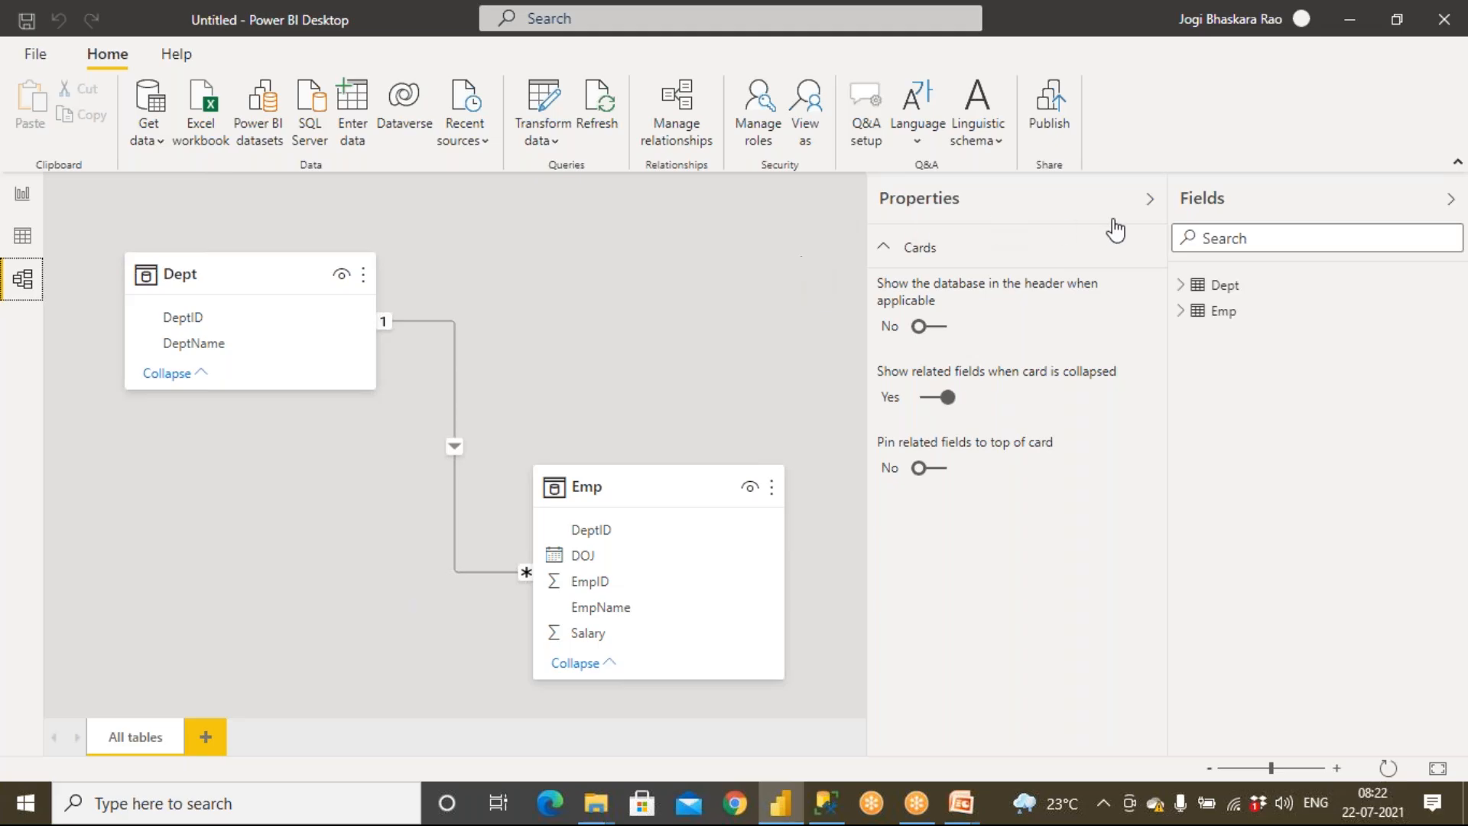
{"action": "left_click", "coordinate": [1148, 201]}
{"action": "left_click", "coordinate": [22, 285]}
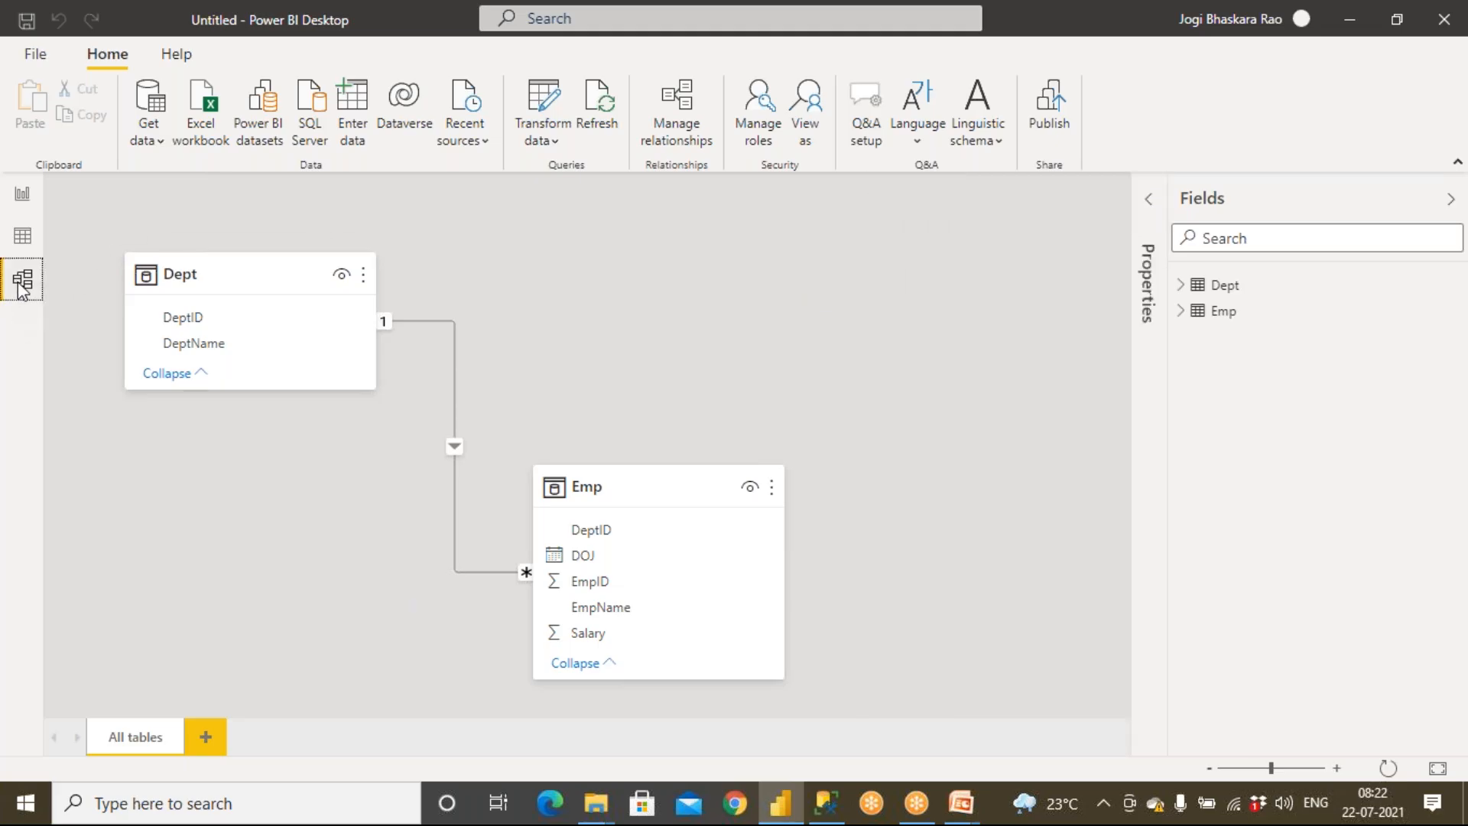
{"action": "left_click", "coordinate": [901, 14]}
{"action": "left_click", "coordinate": [910, 56]}
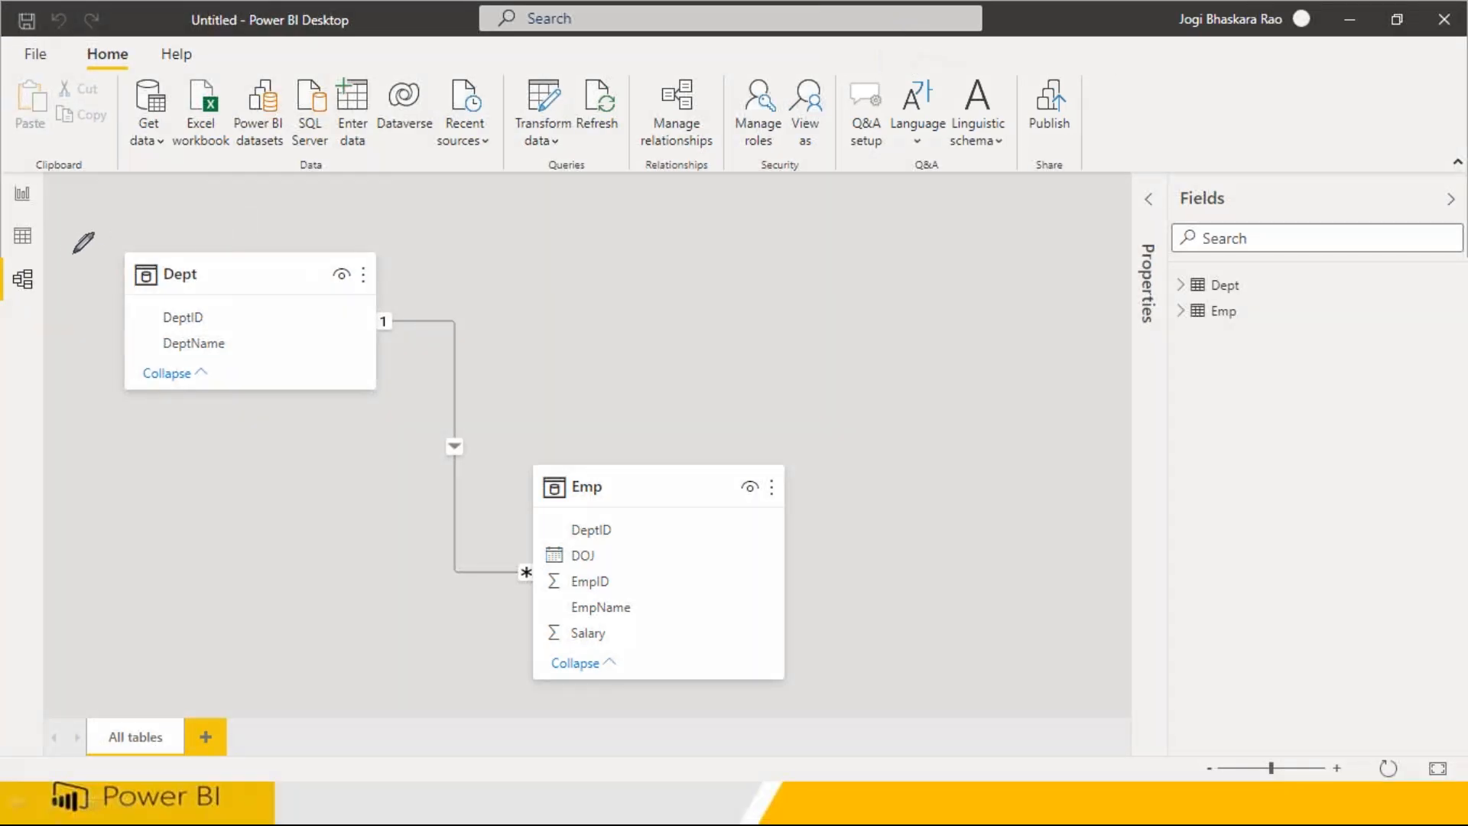
{"action": "mouse_move", "coordinate": [45, 260]}
{"action": "left_mouse_down"}
{"action": "mouse_move", "coordinate": [17, 300]}
{"action": "mouse_move", "coordinate": [61, 268]}
{"action": "left_mouse_up"}
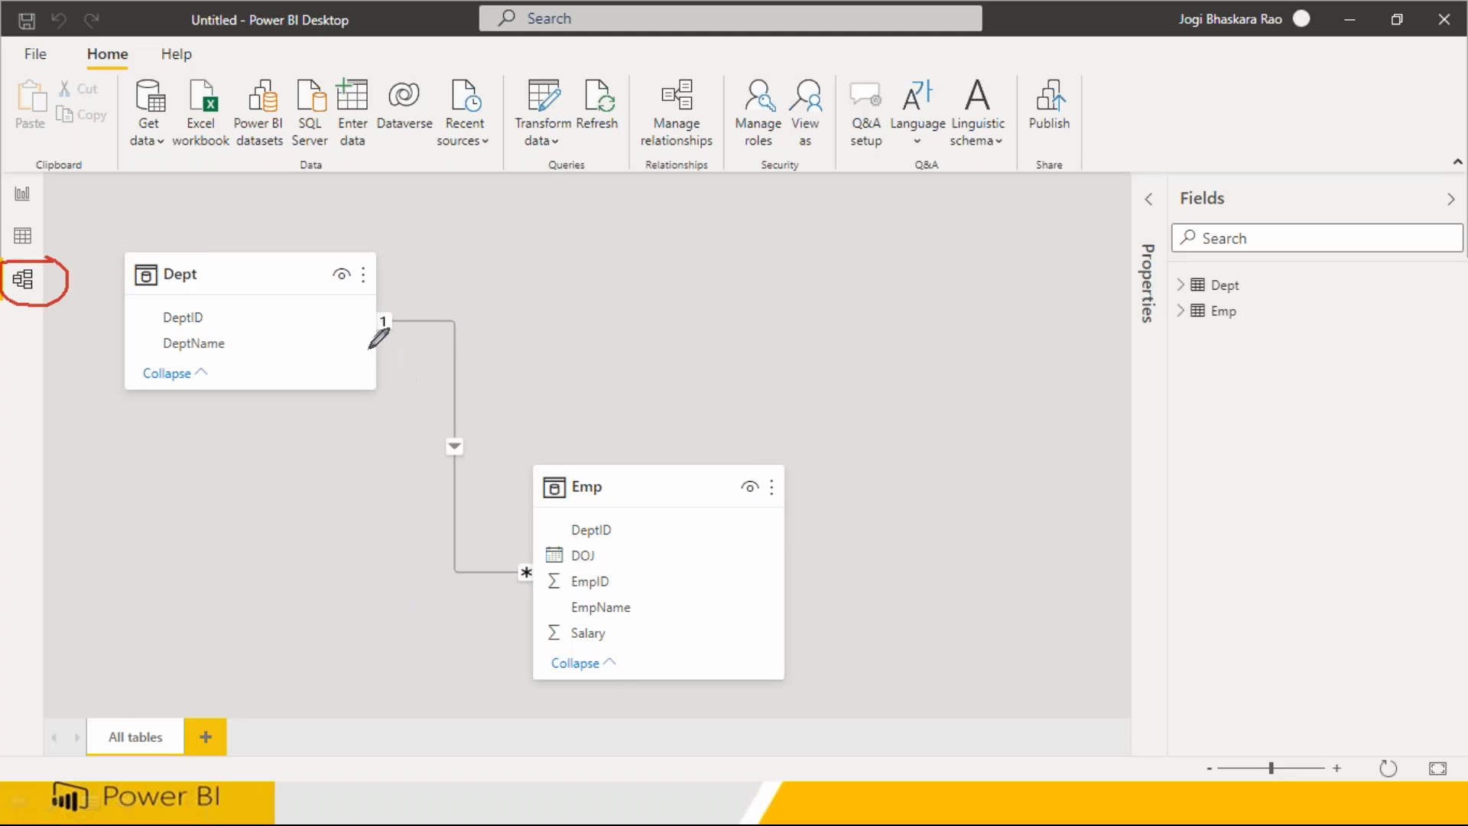
{"action": "mouse_move", "coordinate": [406, 317]}
{"action": "left_mouse_down"}
{"action": "mouse_move", "coordinate": [348, 313]}
{"action": "mouse_move", "coordinate": [379, 351]}
{"action": "left_mouse_up"}
{"action": "mouse_move", "coordinate": [491, 545]}
{"action": "left_mouse_down"}
{"action": "mouse_move", "coordinate": [503, 583]}
{"action": "mouse_move", "coordinate": [540, 590]}
{"action": "mouse_move", "coordinate": [535, 562]}
{"action": "left_mouse_up"}
{"action": "mouse_move", "coordinate": [501, 626]}
{"action": "left_mouse_down"}
{"action": "mouse_move", "coordinate": [497, 660]}
{"action": "mouse_move", "coordinate": [529, 647]}
{"action": "left_mouse_up"}
{"action": "left_click_drag", "start_coordinate": [393, 255], "coordinate": [395, 274]}
{"action": "mouse_move", "coordinate": [487, 337]}
{"action": "left_mouse_down"}
{"action": "mouse_move", "coordinate": [488, 382]}
{"action": "mouse_move", "coordinate": [500, 361]}
{"action": "mouse_move", "coordinate": [510, 380]}
{"action": "left_mouse_up"}
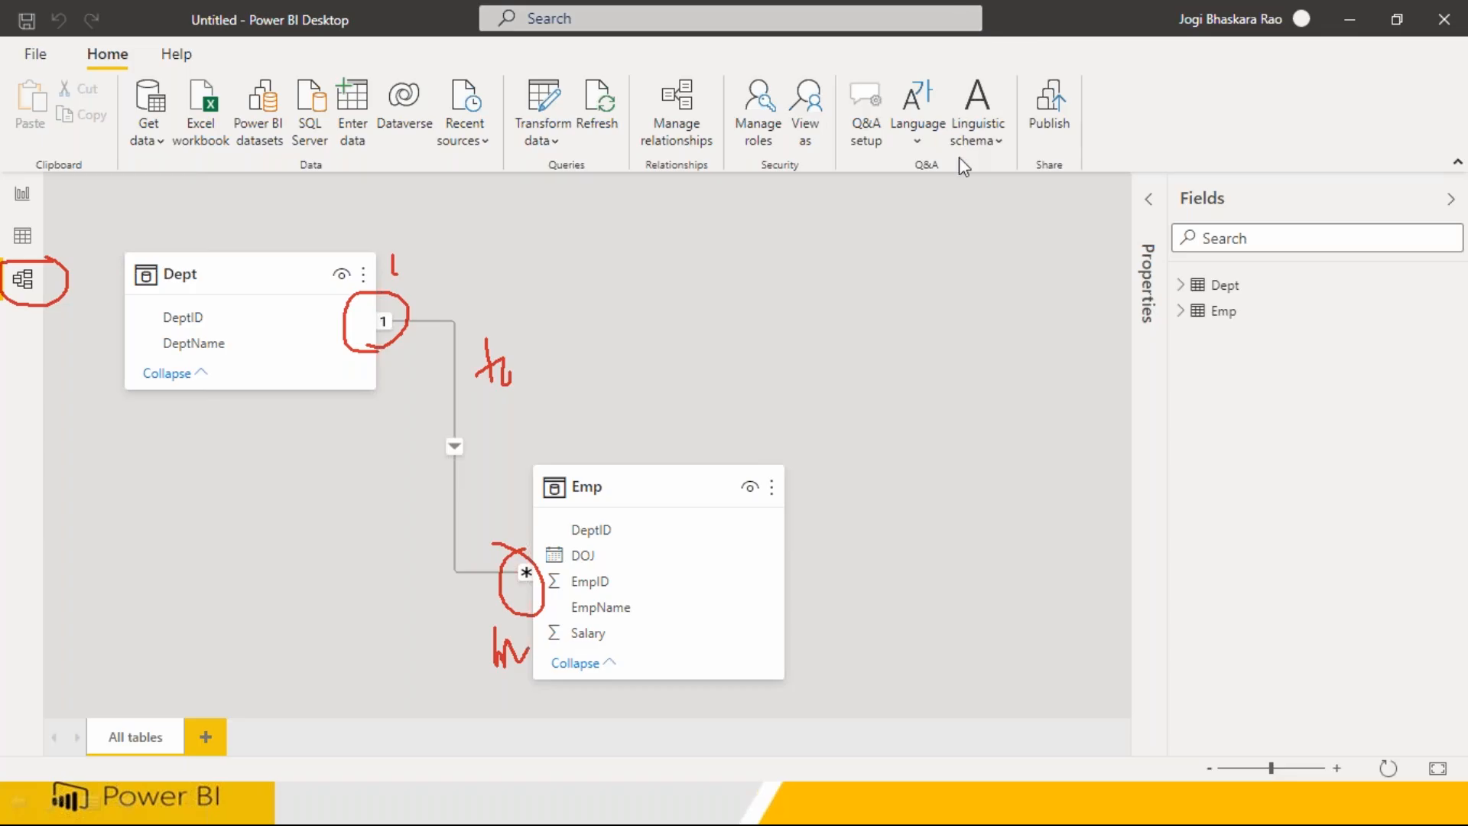
{"action": "key", "text": "Escape"}
{"action": "left_click", "coordinate": [18, 284]}
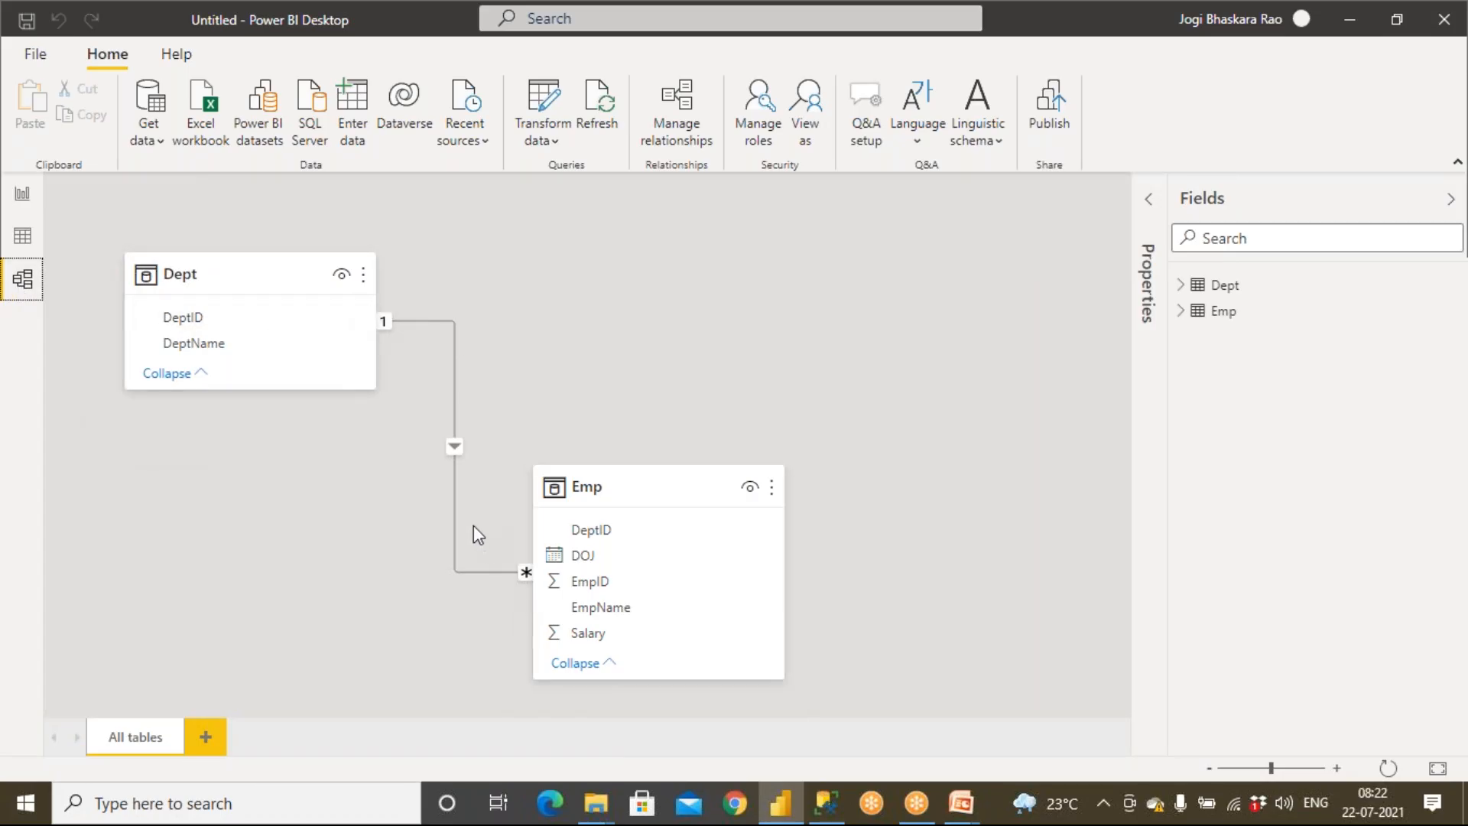
Open the Emp–Dept relationship for editing and examine its tables, columns, cardinality and cross filter direction
{"action": "left_click", "coordinate": [678, 134]}
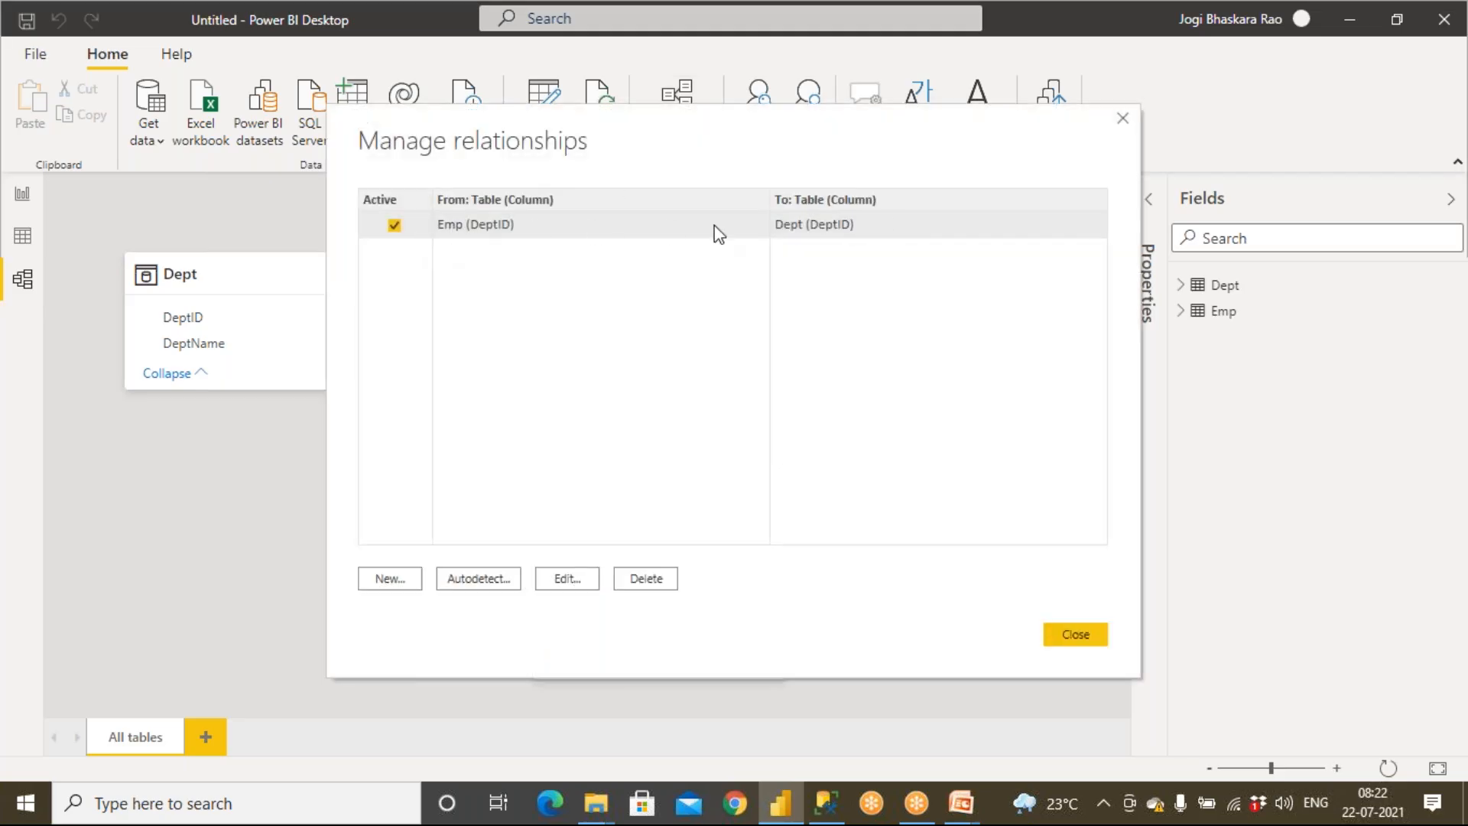
{"action": "left_click", "coordinate": [568, 578]}
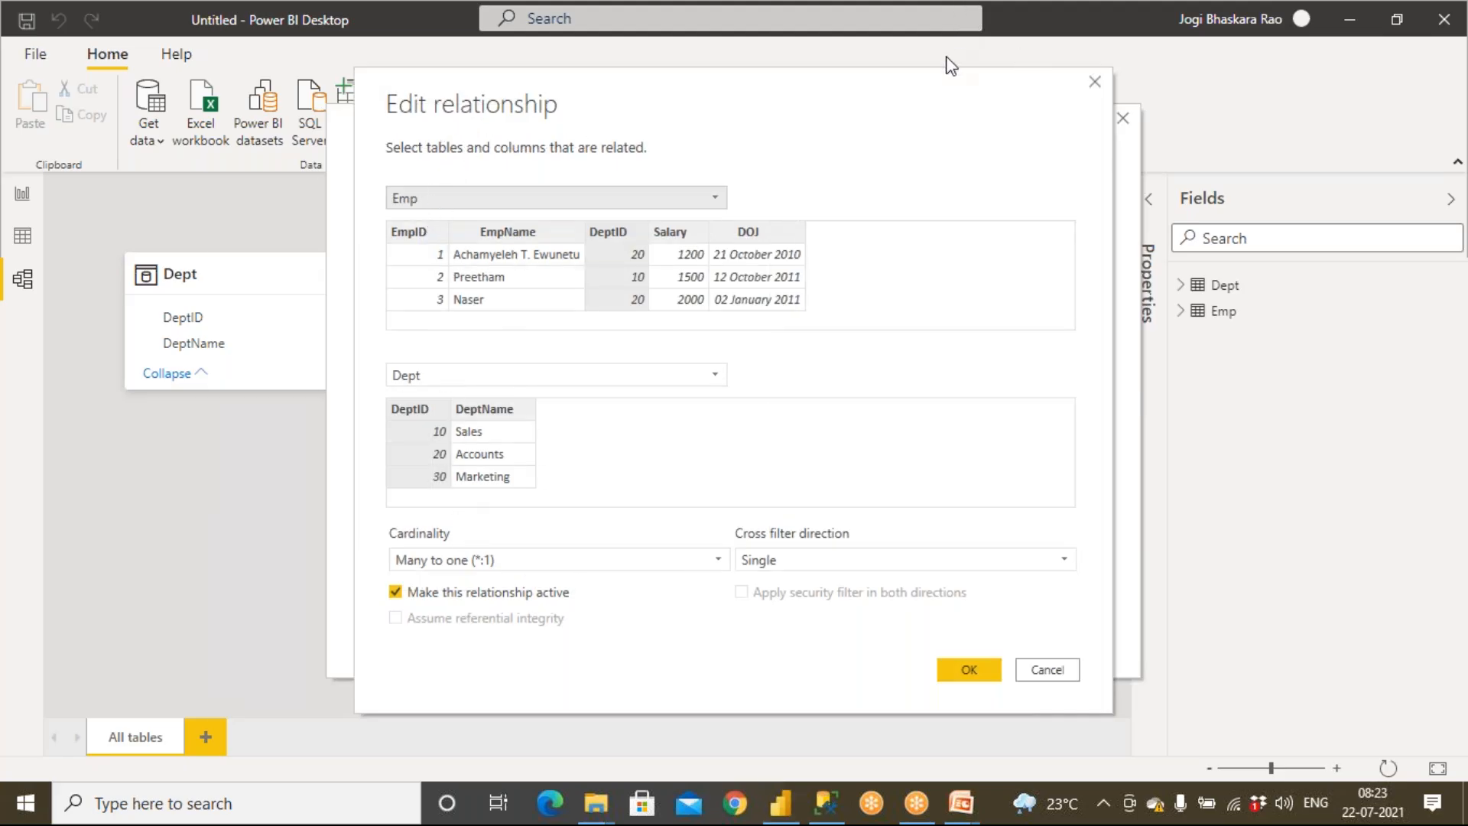
{"action": "mouse_move", "coordinate": [374, 217]}
{"action": "left_mouse_down"}
{"action": "mouse_move", "coordinate": [377, 176]}
{"action": "mouse_move", "coordinate": [398, 220]}
{"action": "left_mouse_up"}
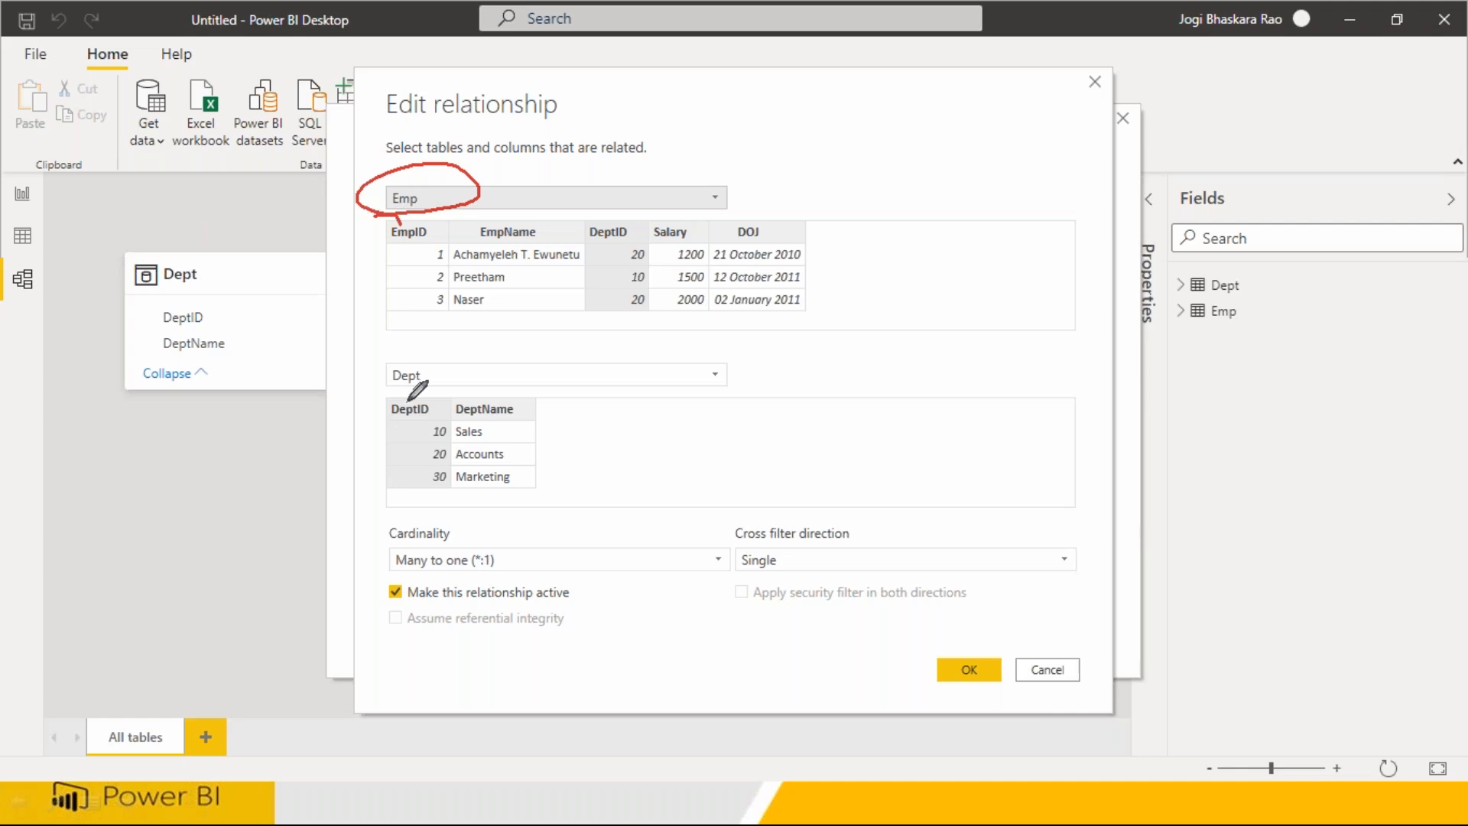
{"action": "mouse_move", "coordinate": [387, 341]}
{"action": "left_mouse_down"}
{"action": "mouse_move", "coordinate": [452, 373]}
{"action": "mouse_move", "coordinate": [428, 337]}
{"action": "left_mouse_up"}
{"action": "mouse_move", "coordinate": [617, 201]}
{"action": "left_mouse_down"}
{"action": "mouse_move", "coordinate": [645, 307]}
{"action": "mouse_move", "coordinate": [623, 214]}
{"action": "left_mouse_up"}
{"action": "mouse_move", "coordinate": [420, 396]}
{"action": "left_mouse_down"}
{"action": "mouse_move", "coordinate": [442, 475]}
{"action": "mouse_move", "coordinate": [430, 386]}
{"action": "left_mouse_up"}
{"action": "mouse_move", "coordinate": [505, 529]}
{"action": "left_mouse_down"}
{"action": "mouse_move", "coordinate": [391, 516]}
{"action": "mouse_move", "coordinate": [498, 581]}
{"action": "mouse_move", "coordinate": [483, 518]}
{"action": "left_mouse_up"}
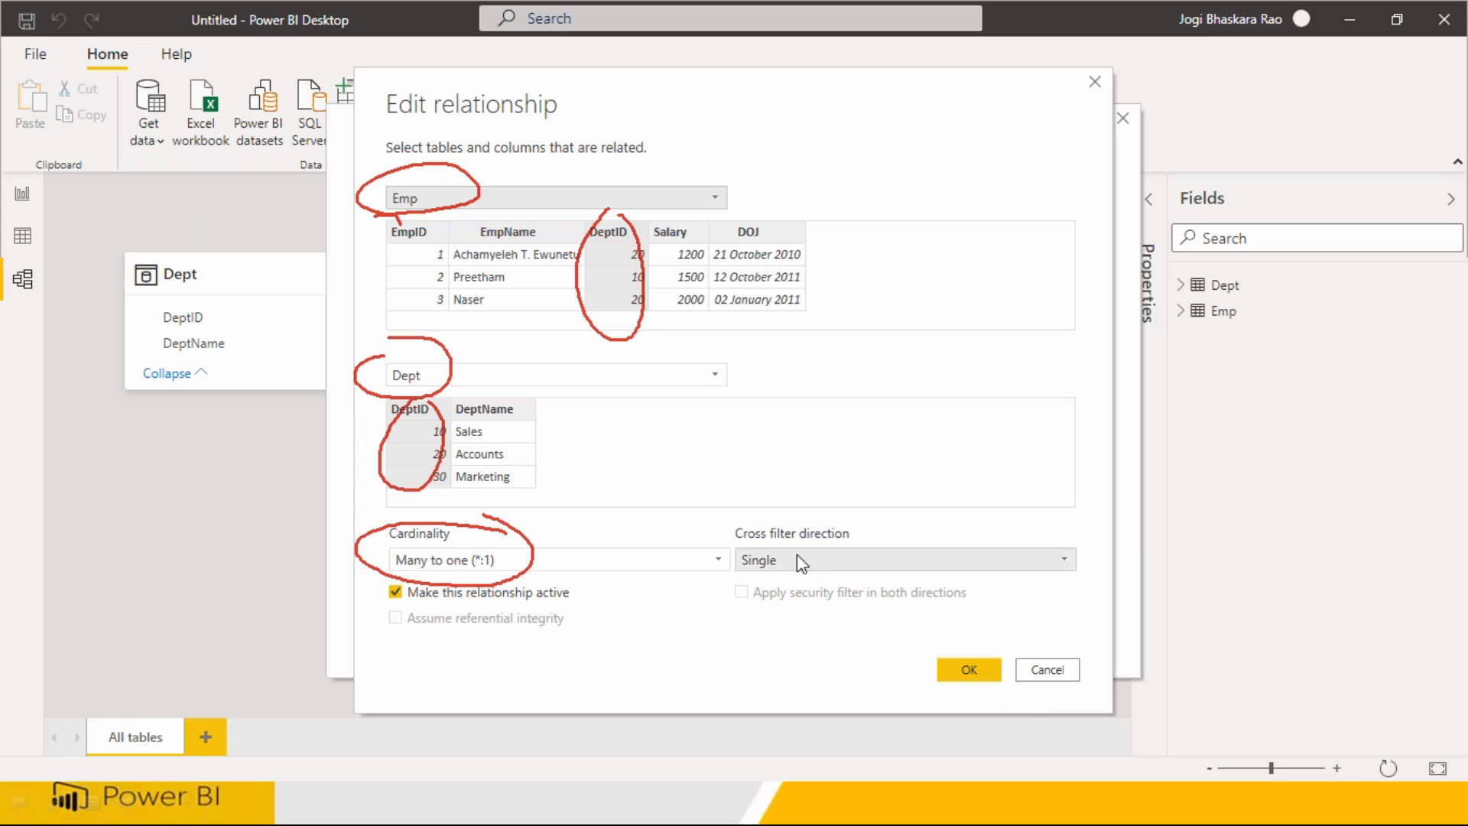
{"action": "left_click", "coordinate": [797, 557]}
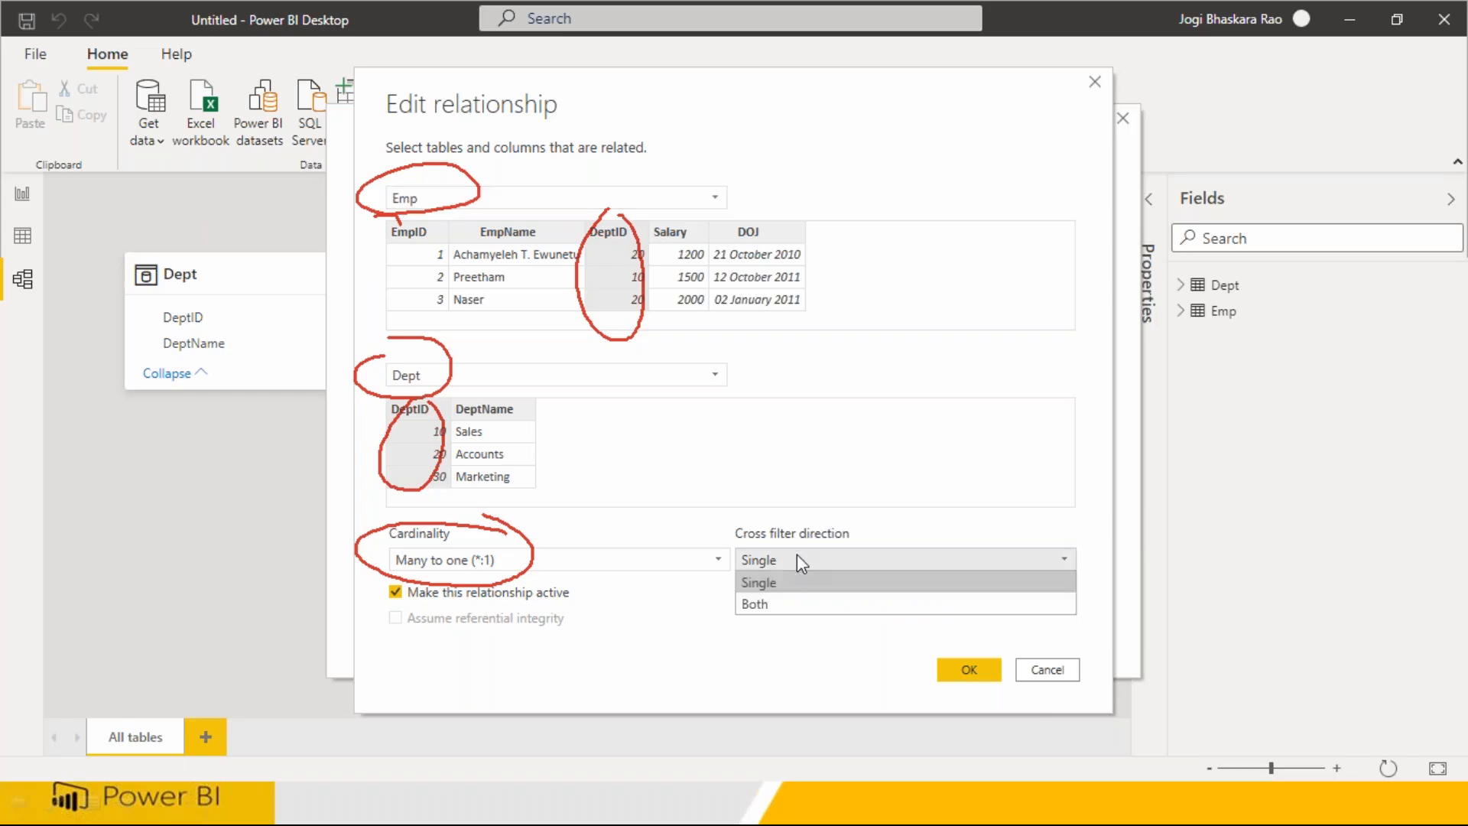
{"action": "left_click", "coordinate": [797, 553]}
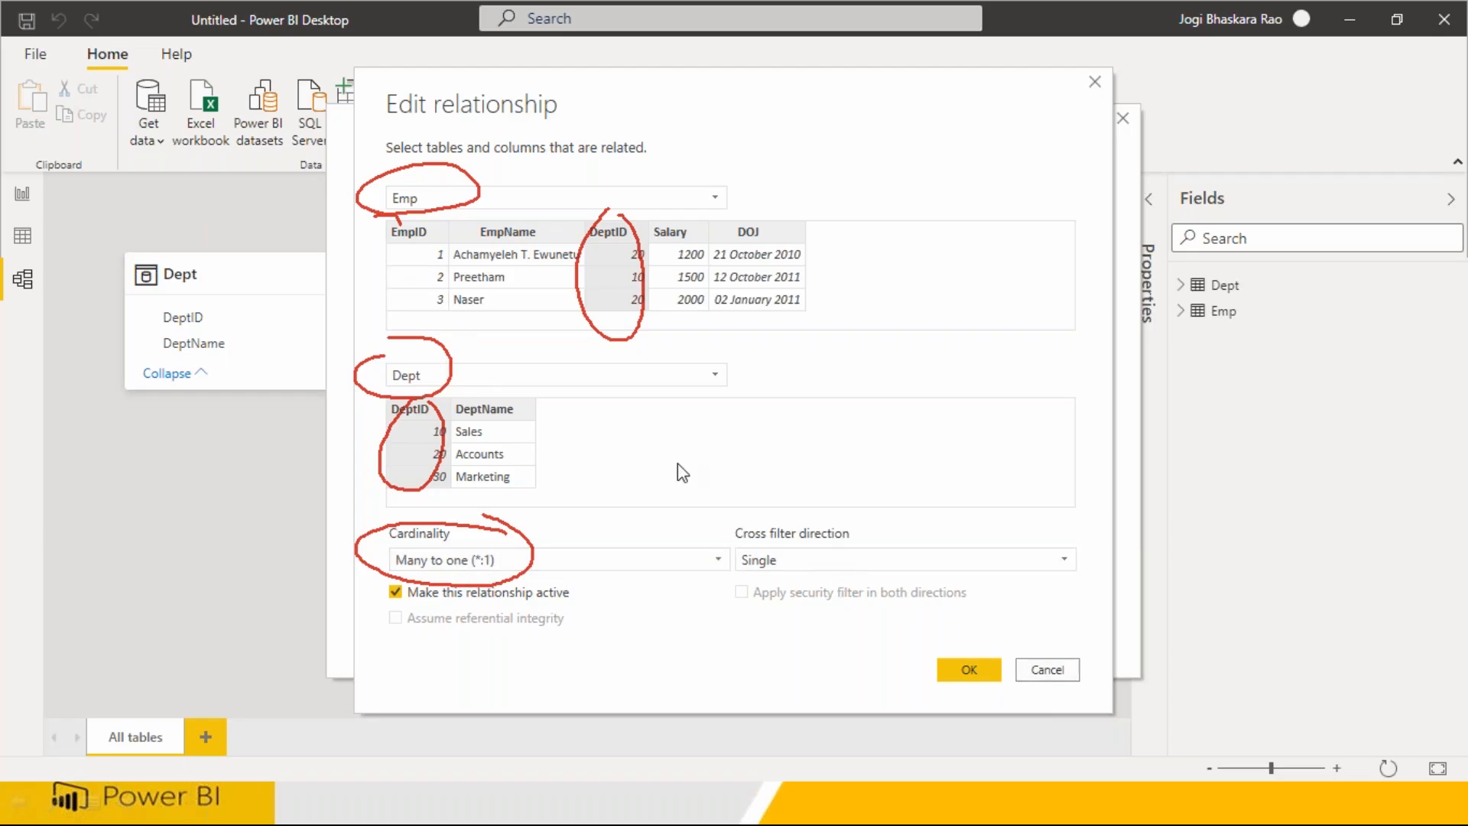
Reverse the relationship so Dept is the first table and Emp the second, then save and close
{"action": "left_click", "coordinate": [427, 199]}
{"action": "left_click", "coordinate": [428, 221]}
{"action": "left_click", "coordinate": [439, 378]}
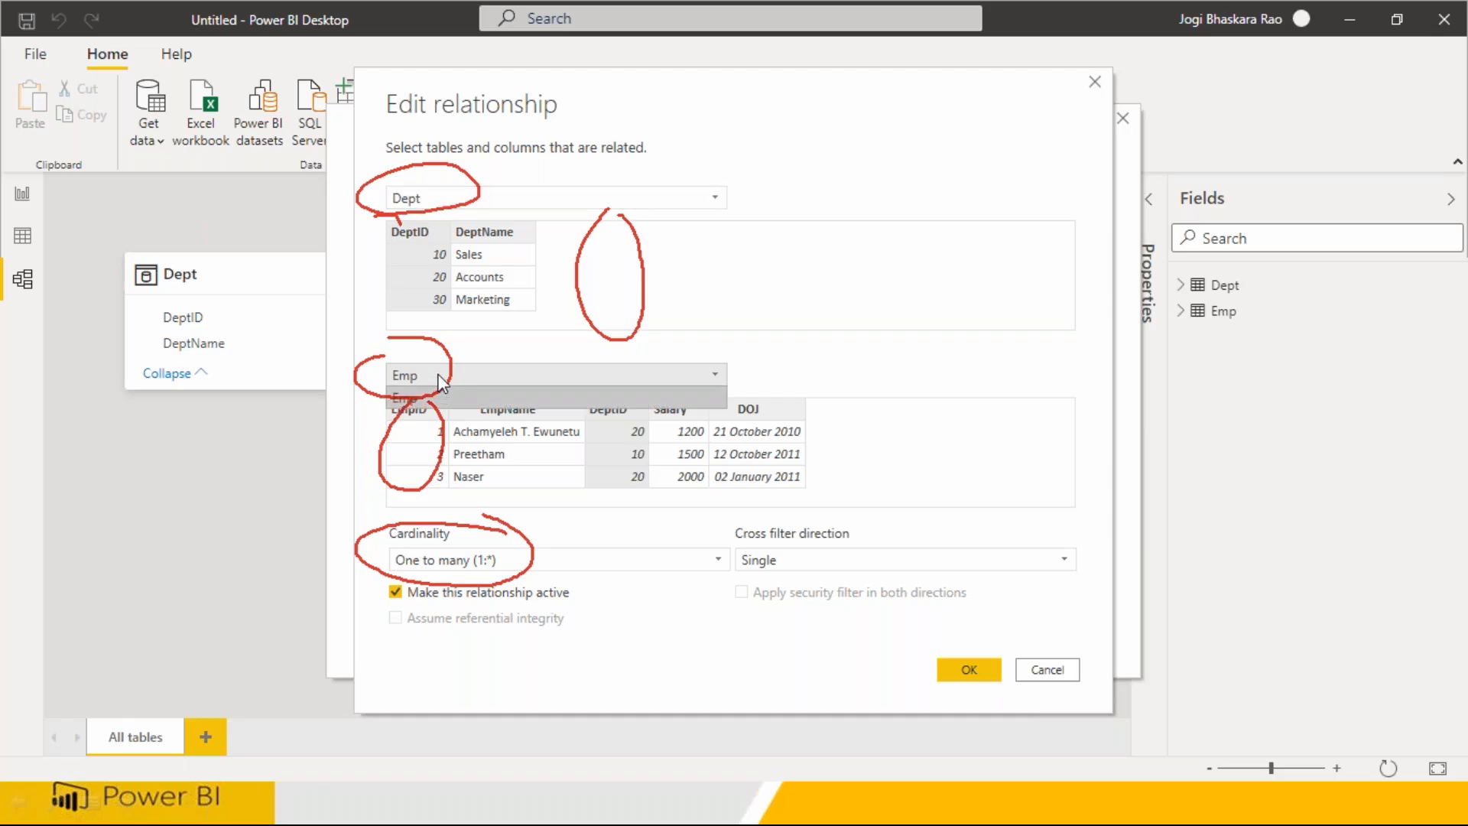
{"action": "left_click", "coordinate": [439, 380]}
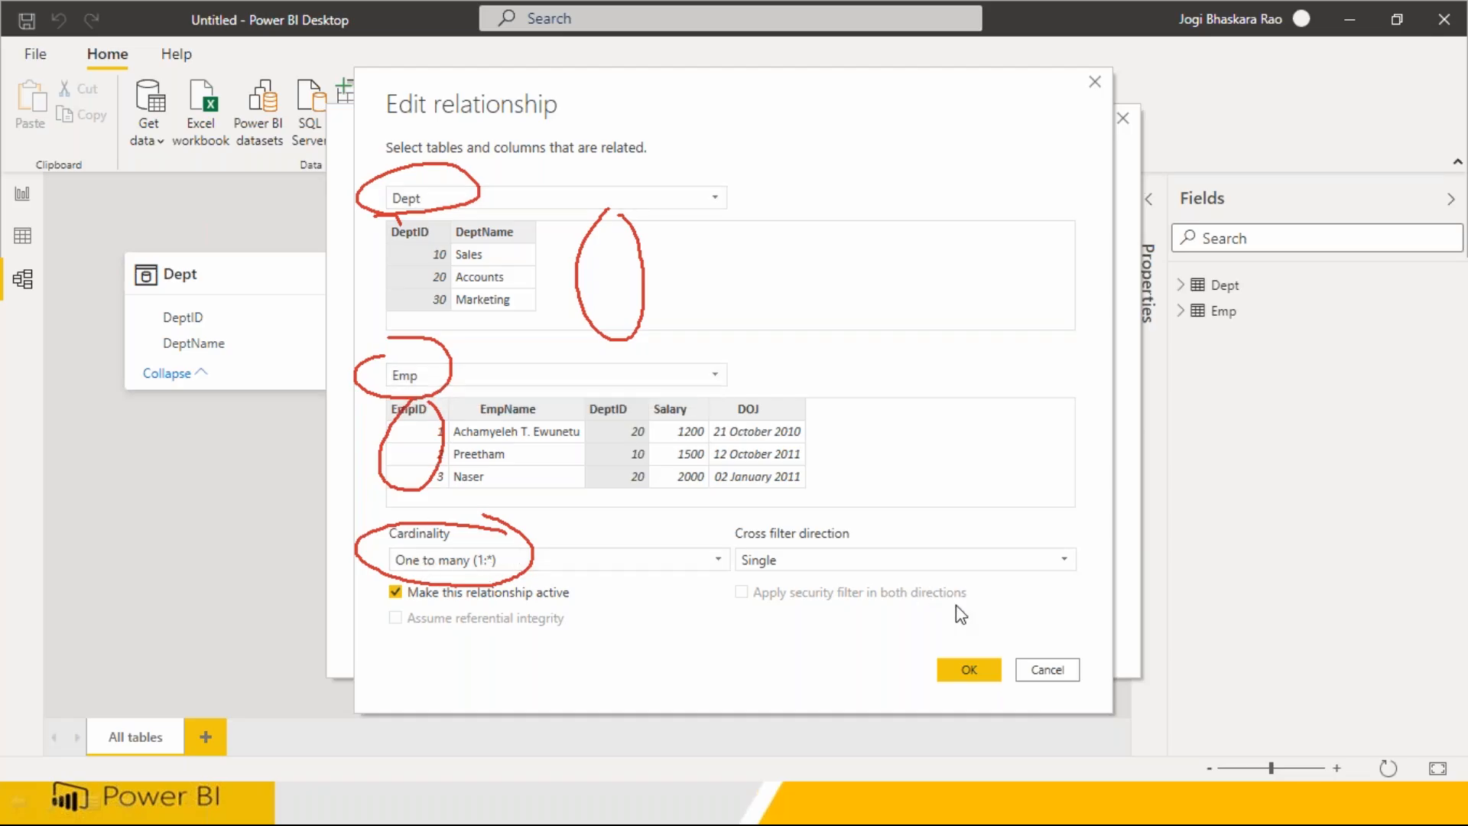
{"action": "left_click", "coordinate": [1043, 667]}
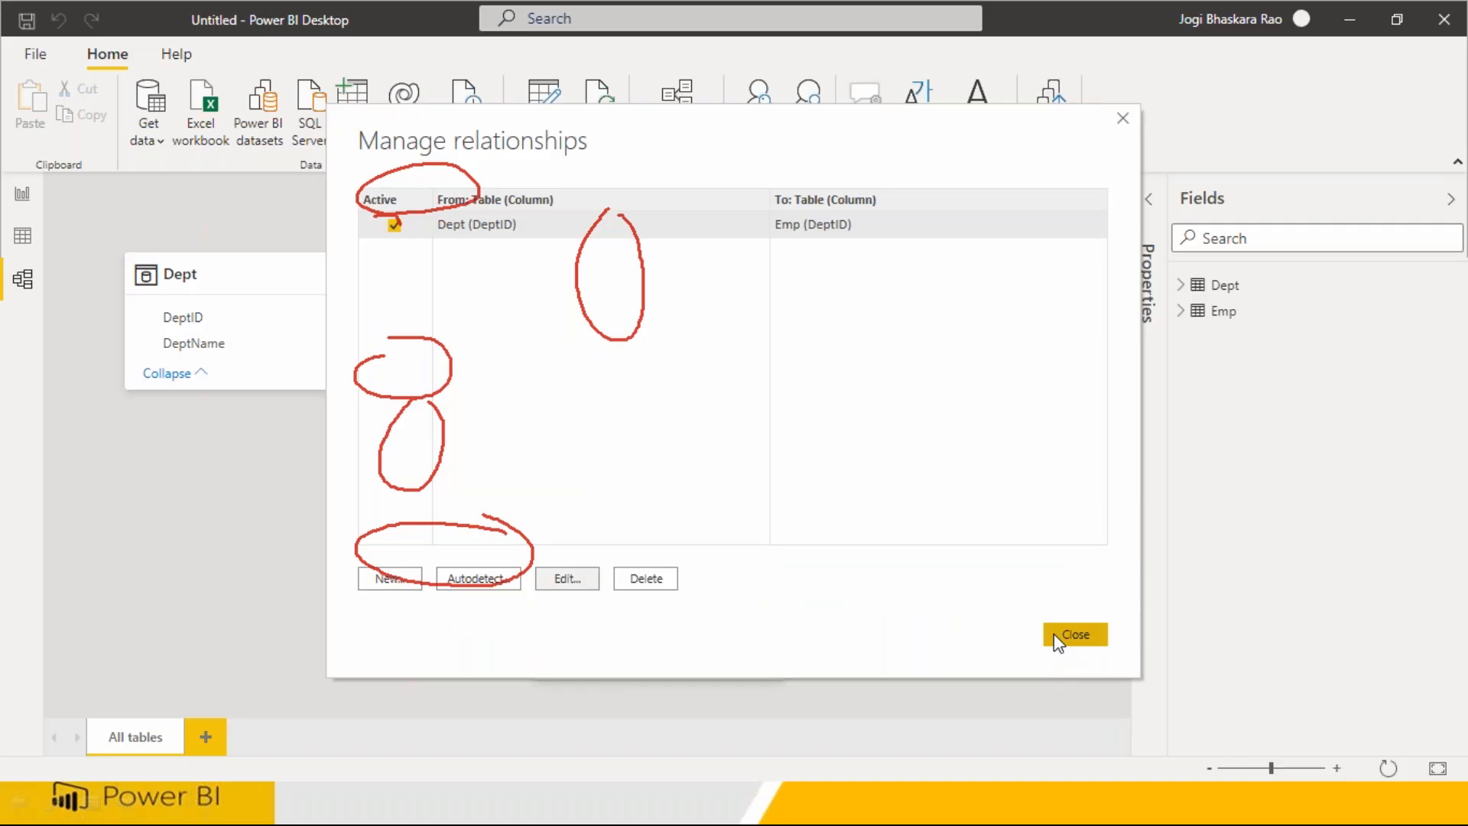
{"action": "left_click", "coordinate": [1059, 641]}
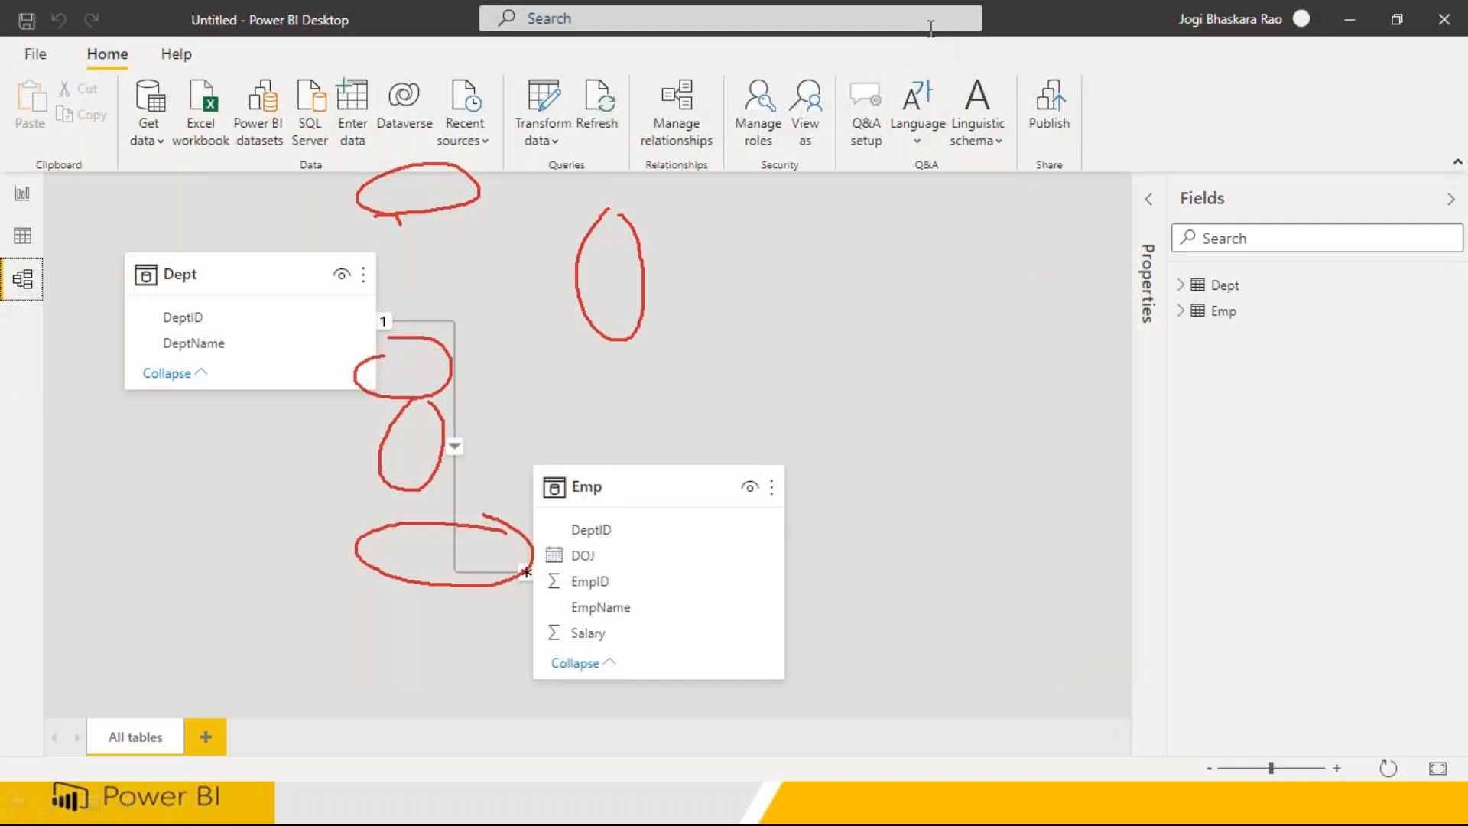
{"action": "left_click", "coordinate": [975, 158]}
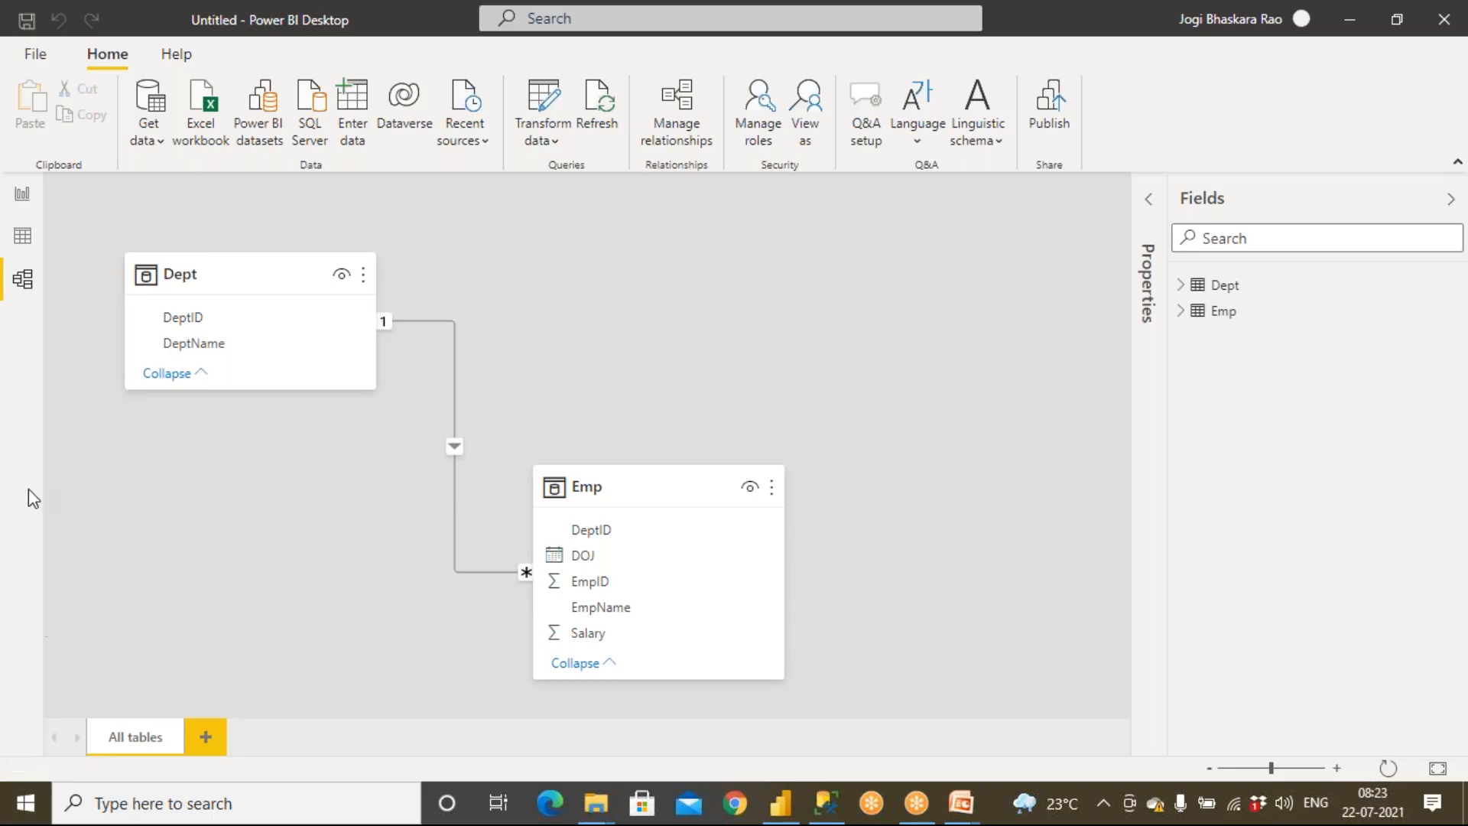
Reopen Power Query Editor and import the Country and Presidents tables from the Country and Presidents workbook
{"action": "left_click", "coordinate": [550, 143]}
{"action": "left_click", "coordinate": [568, 177]}
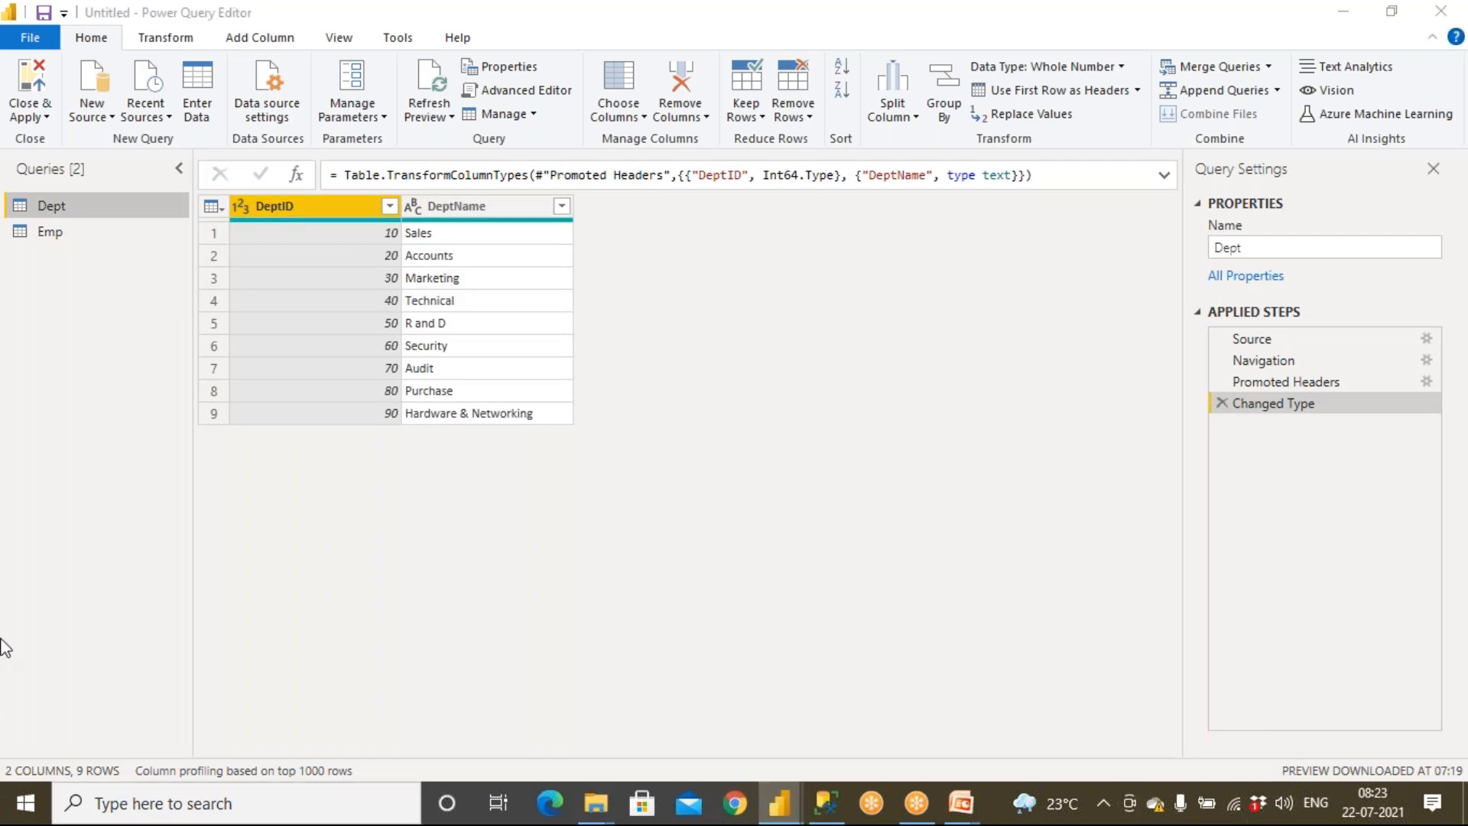
{"action": "left_click", "coordinate": [89, 209]}
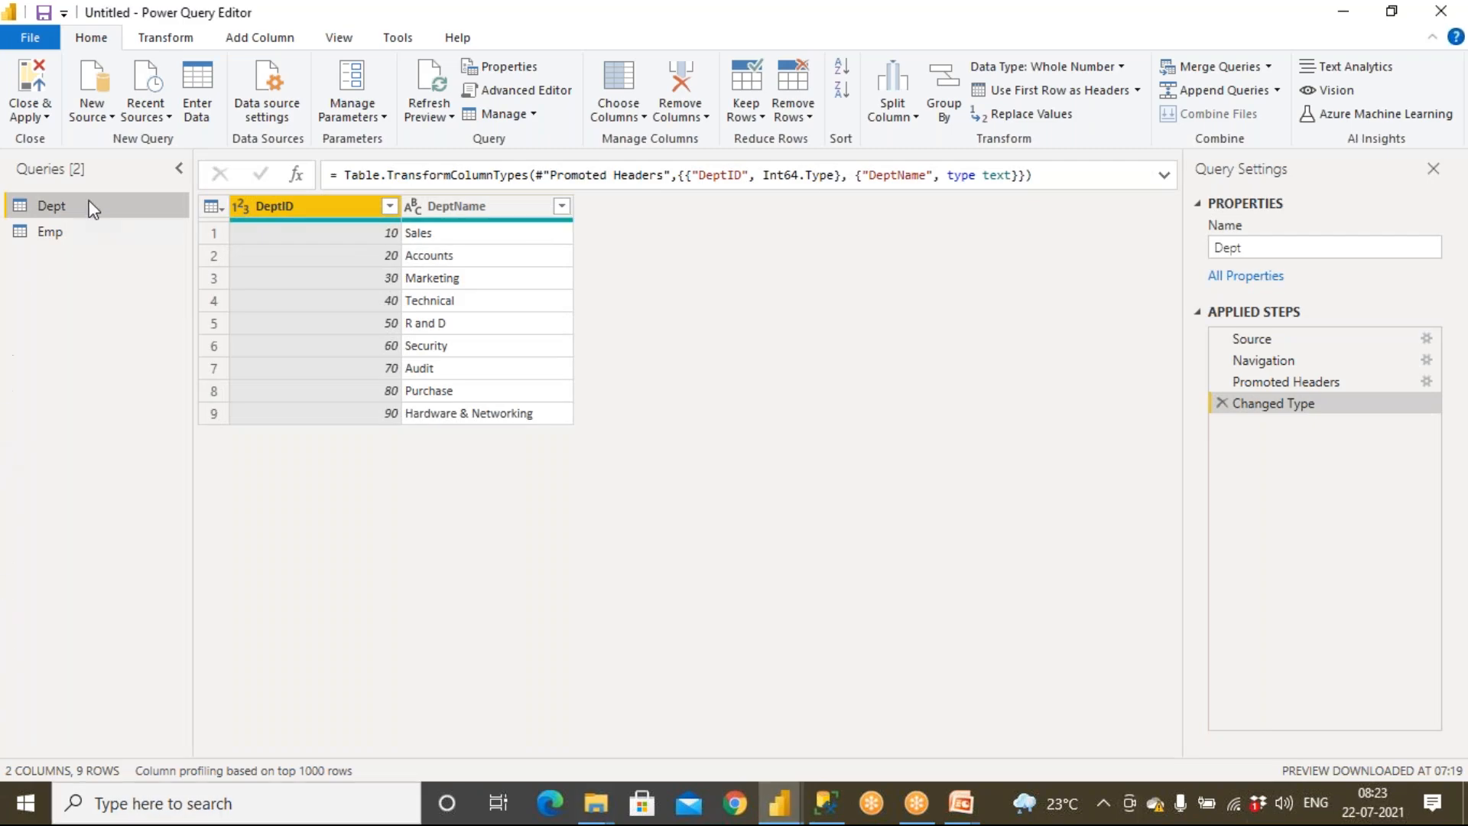
{"action": "left_click", "coordinate": [94, 118]}
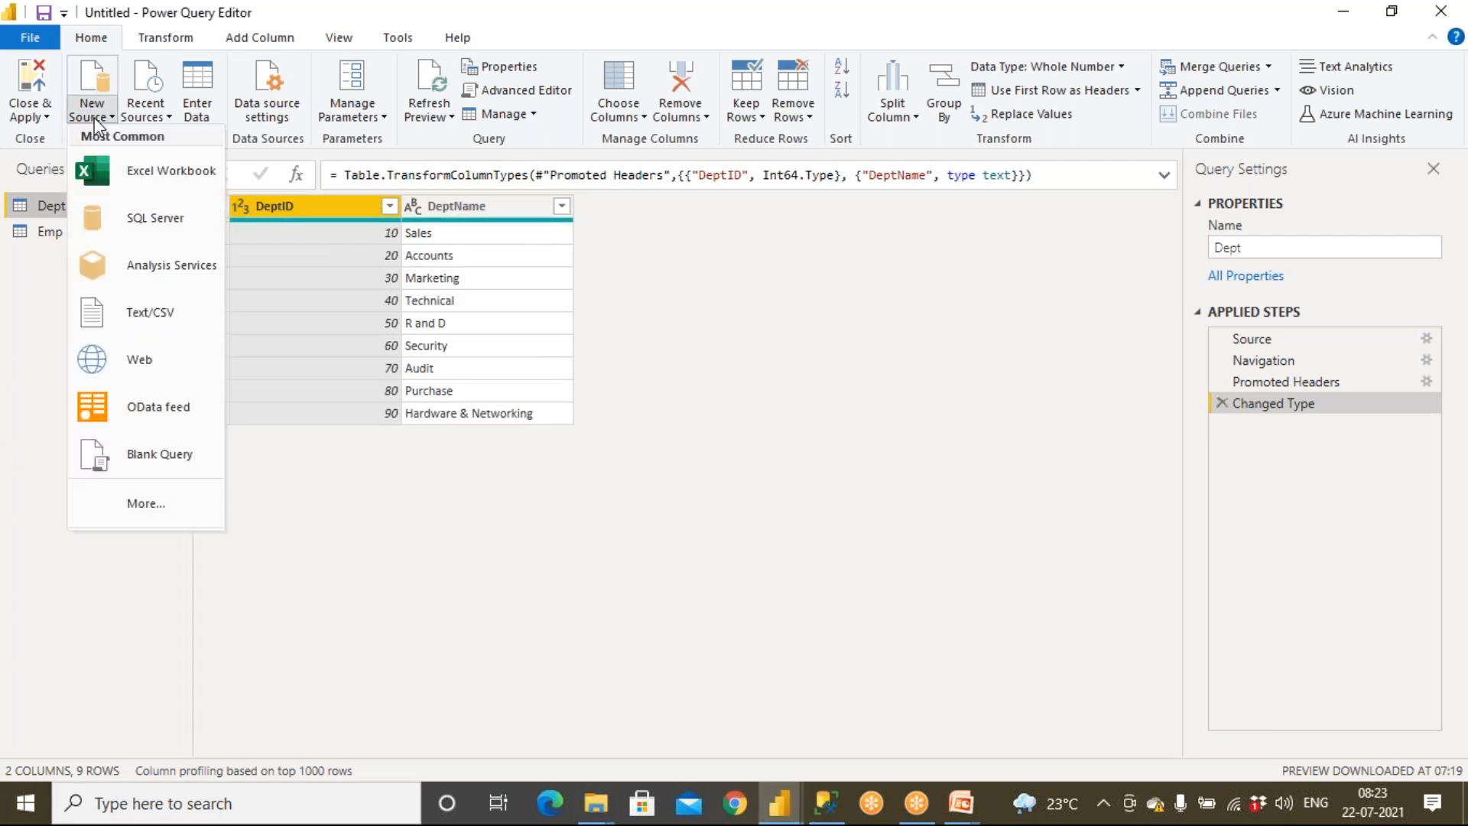
{"action": "left_click", "coordinate": [124, 171]}
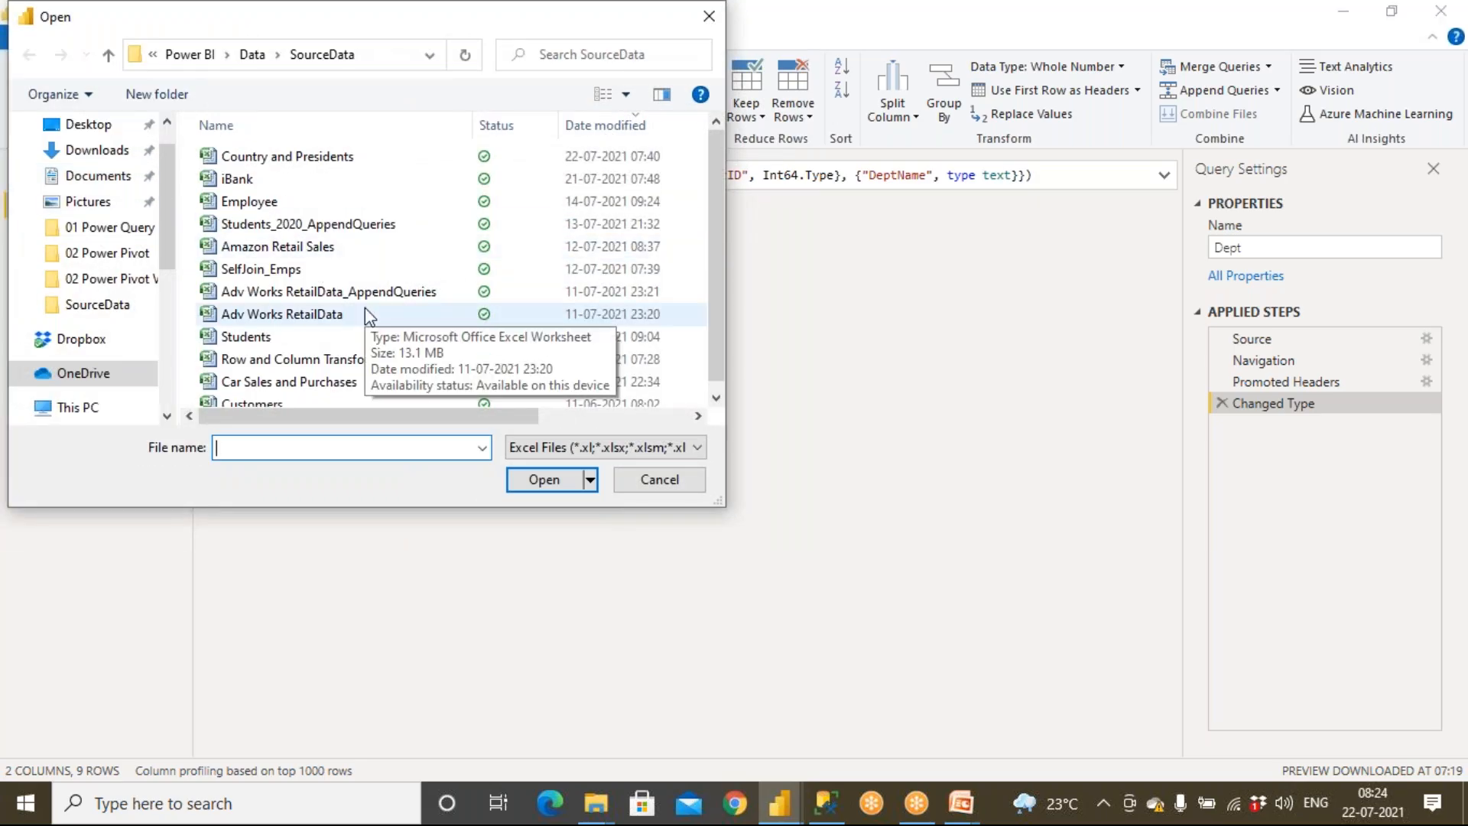
{"action": "double_click", "coordinate": [321, 156]}
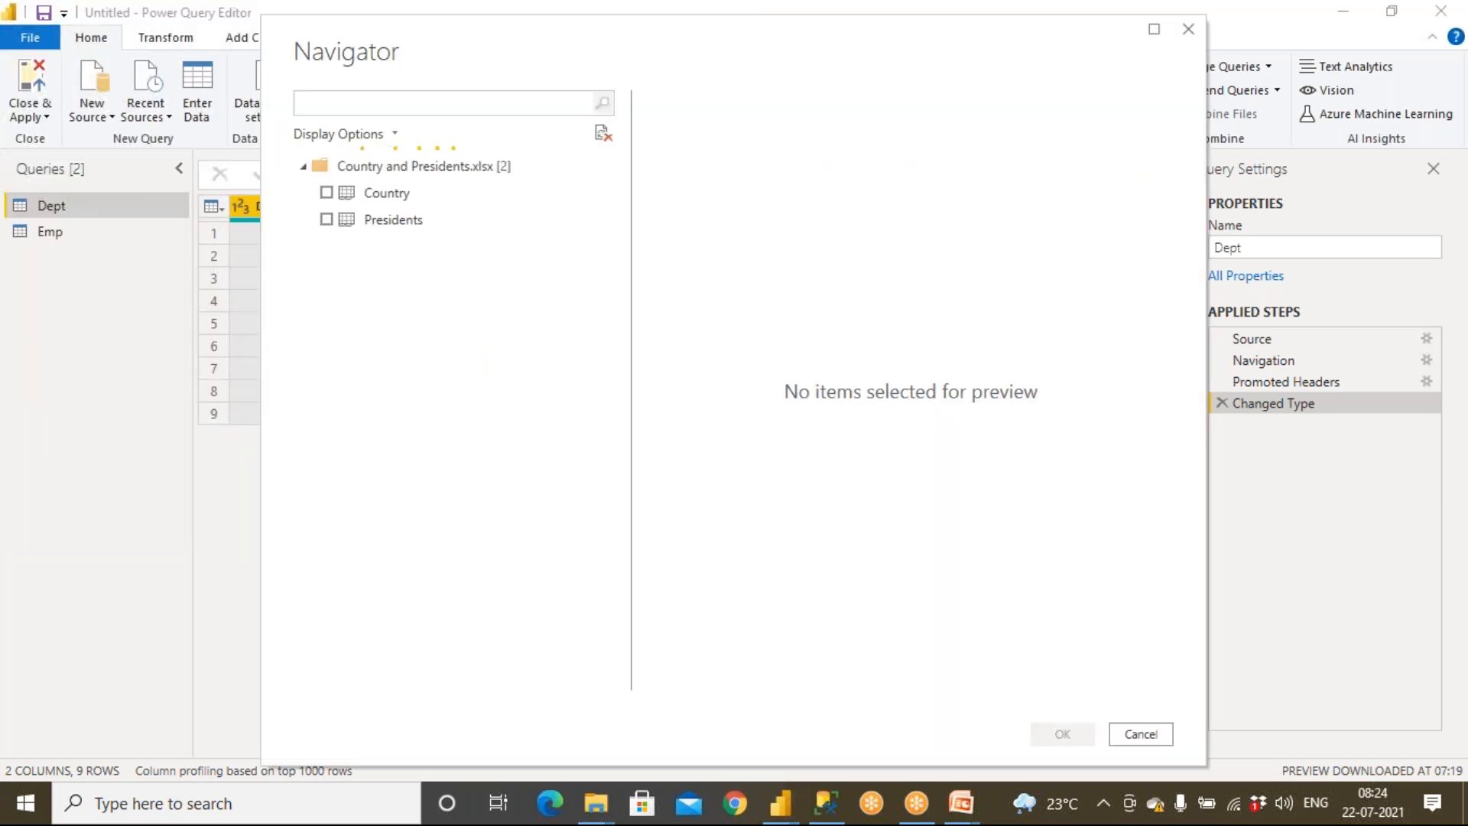
{"action": "left_click", "coordinate": [327, 193]}
{"action": "left_click", "coordinate": [327, 220]}
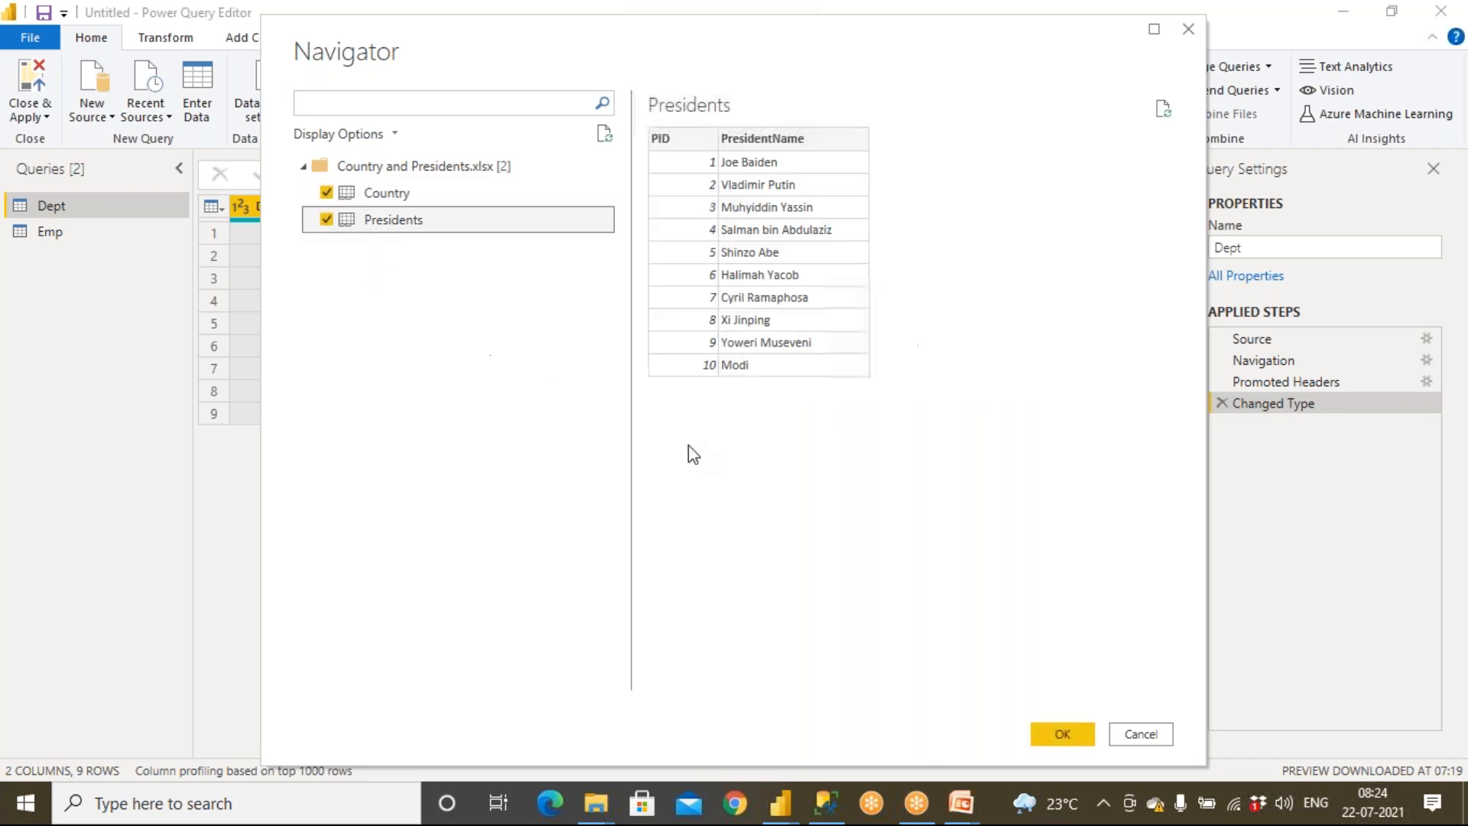
{"action": "left_click", "coordinate": [1066, 735]}
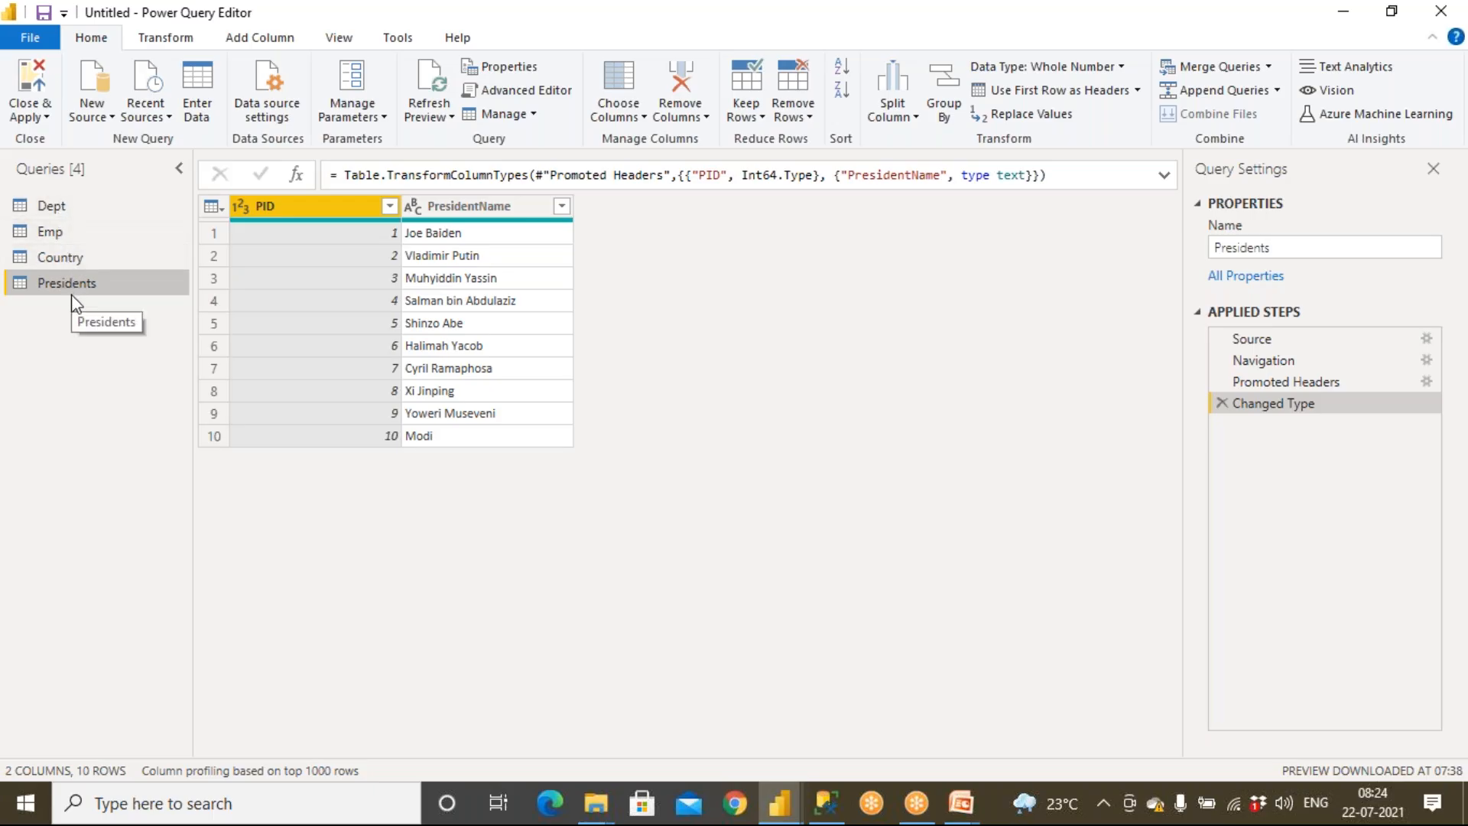
Close and apply the queries, and bring the Country and Presidents tables with their relationship into the model diagram
{"action": "left_click", "coordinate": [38, 98]}
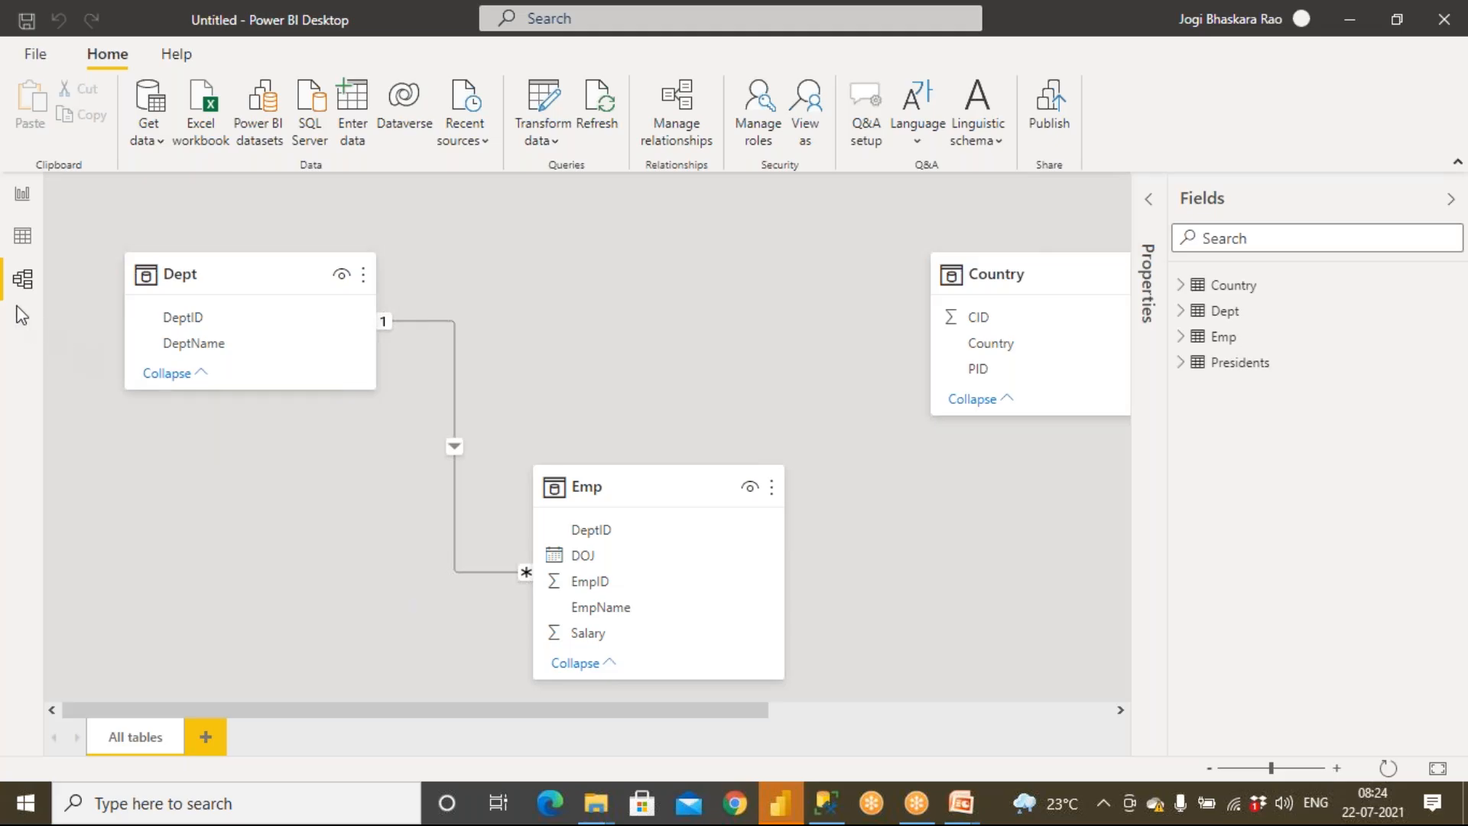
{"action": "left_click_drag", "start_coordinate": [643, 713], "coordinate": [993, 724]}
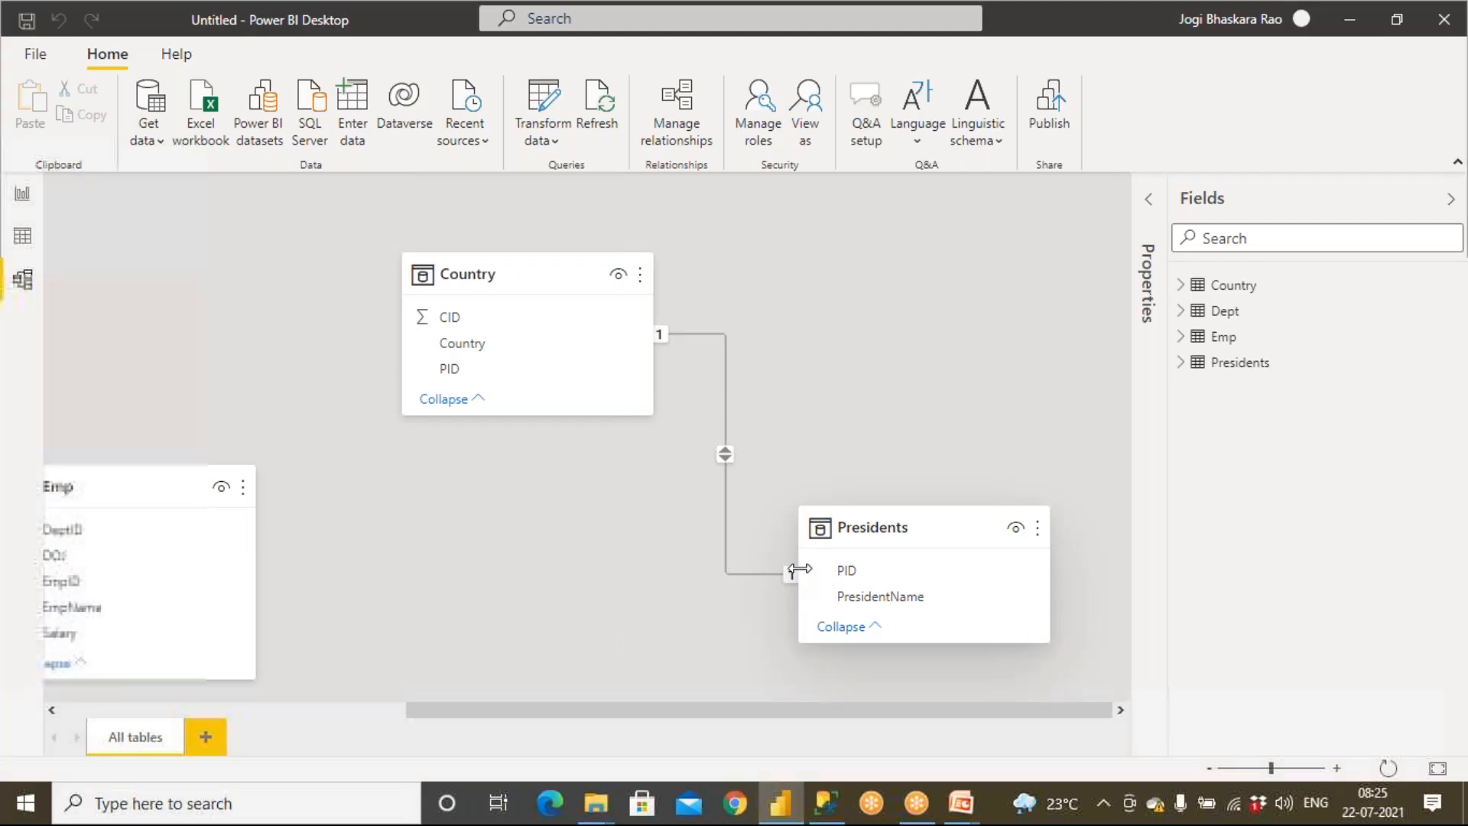
Open the Country and Presidents workbook from the SourceData folder, sorting files by date modified
{"action": "key", "text": "super"}
{"action": "mouse_move", "coordinate": [612, 817]}
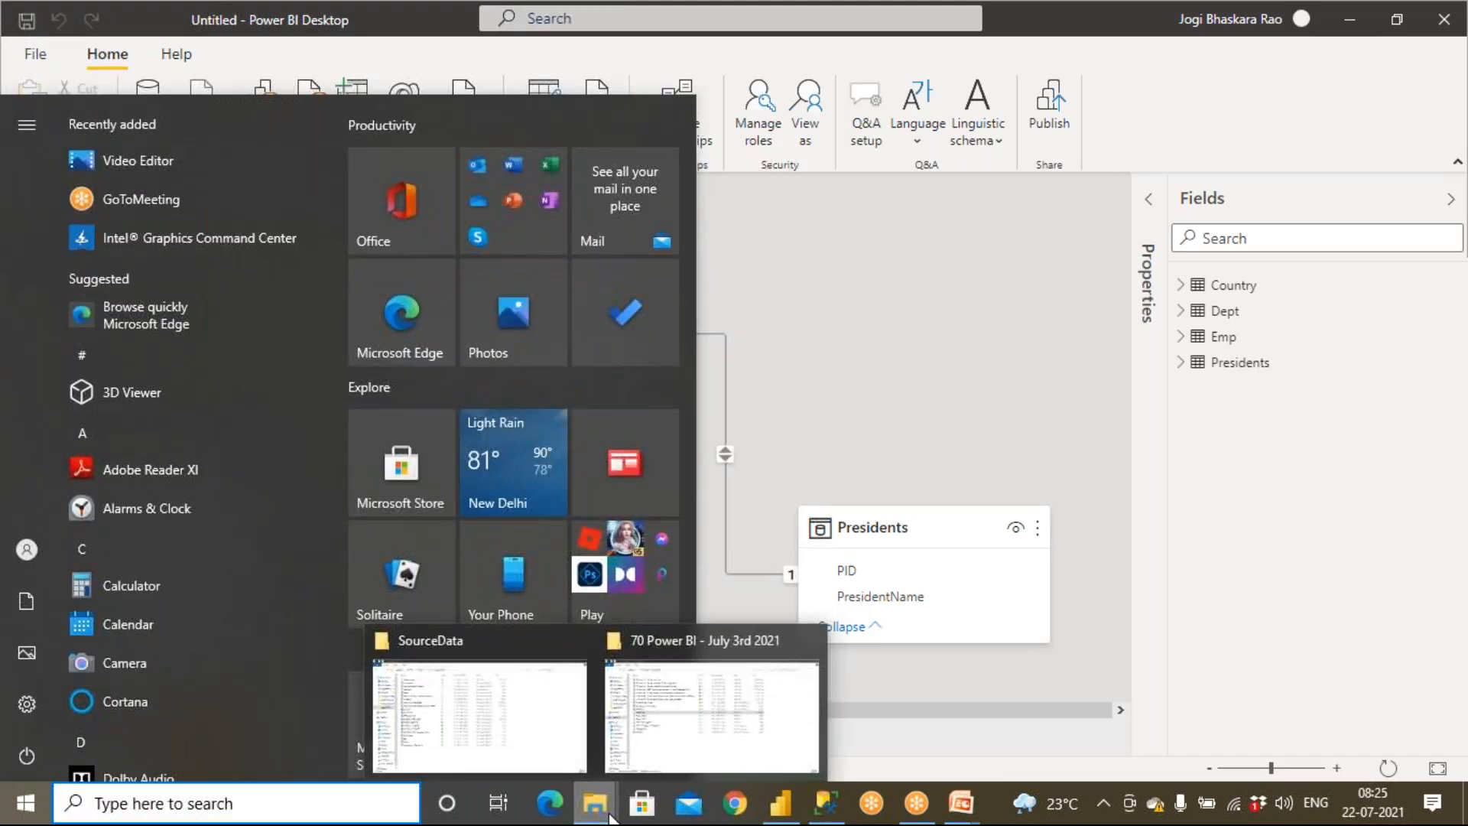
{"action": "left_click", "coordinate": [646, 745]}
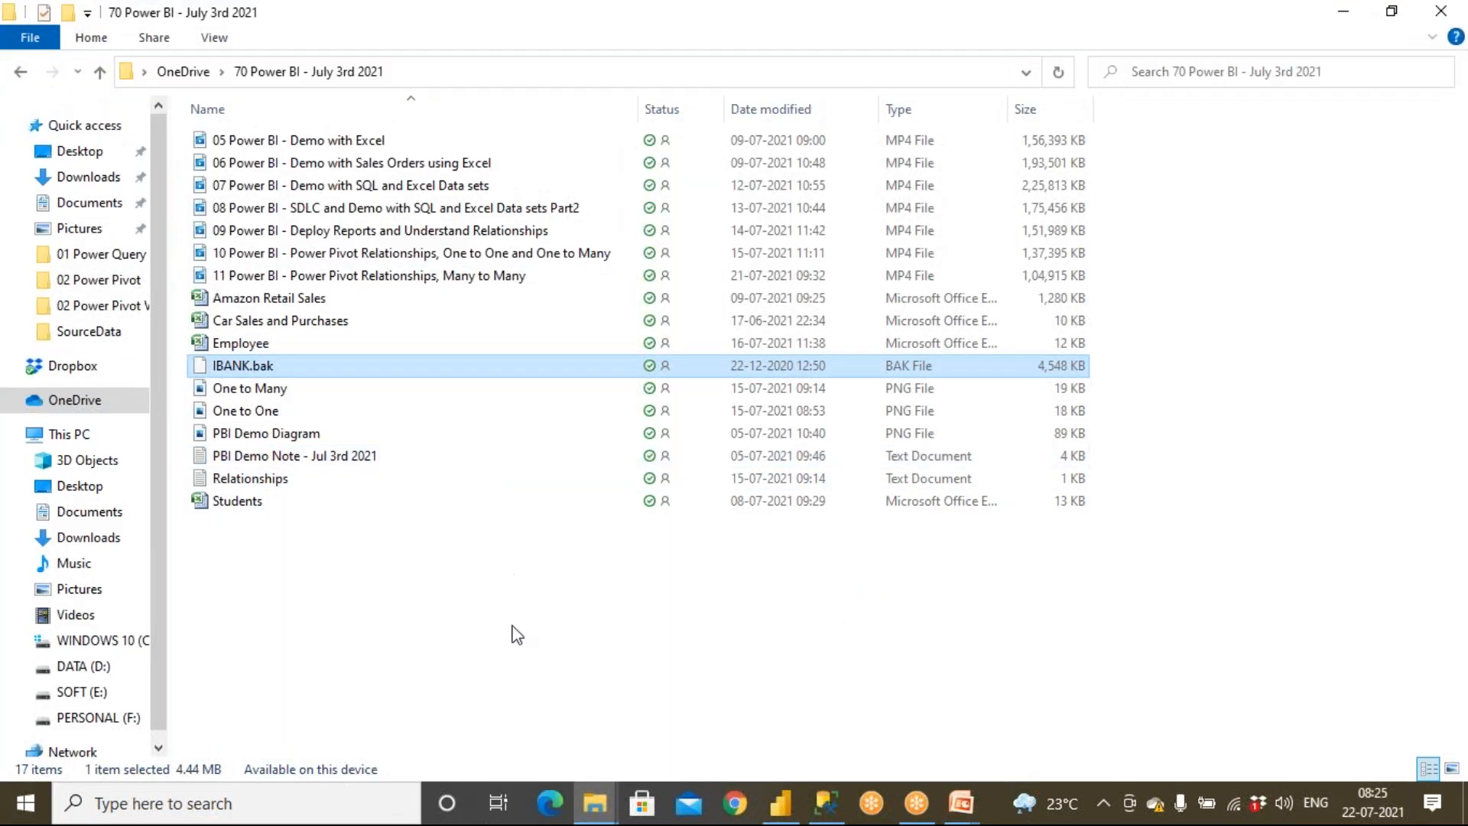
{"action": "left_click", "coordinate": [86, 337]}
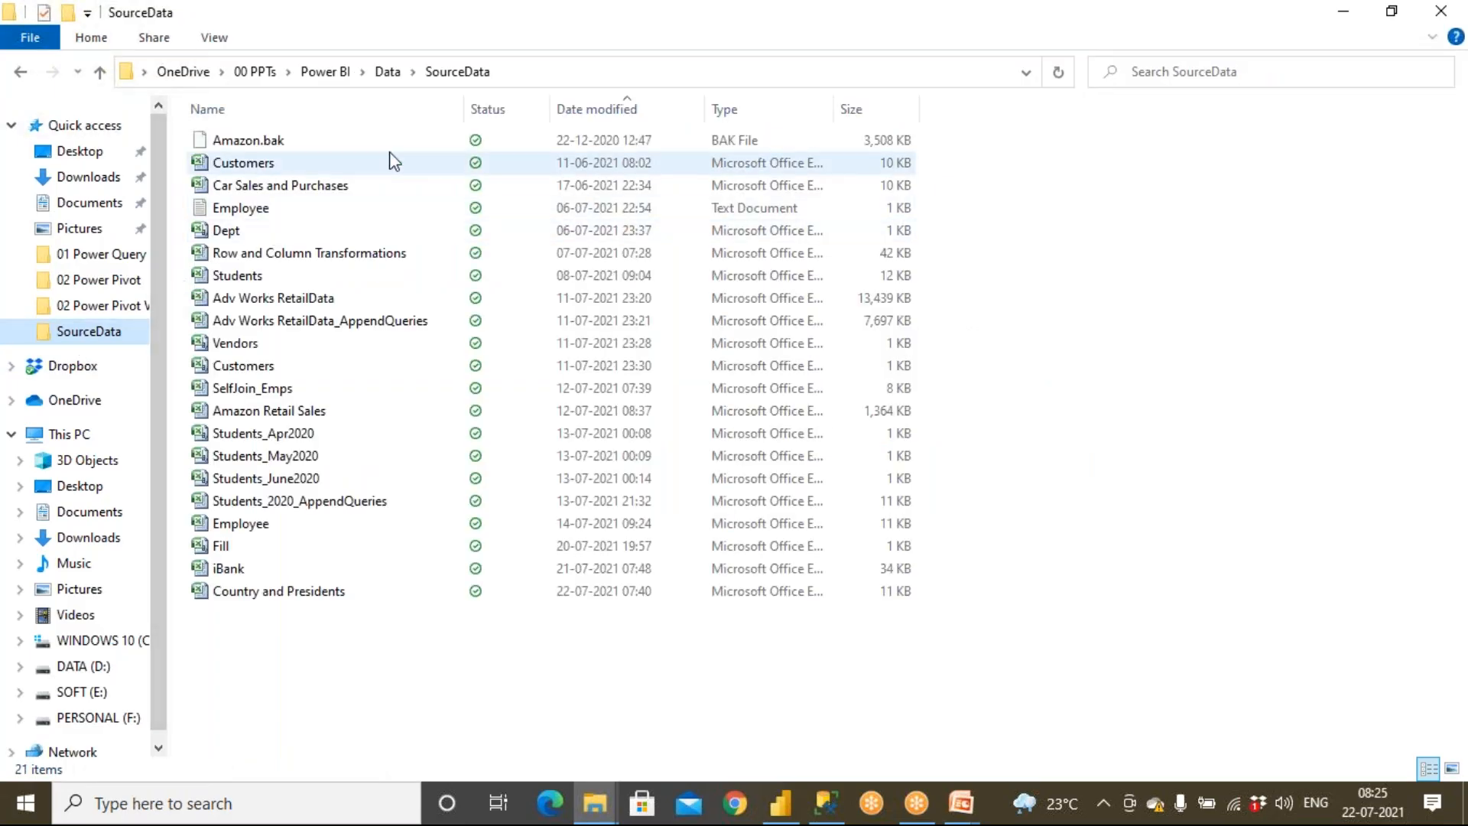
{"action": "left_click", "coordinate": [623, 122]}
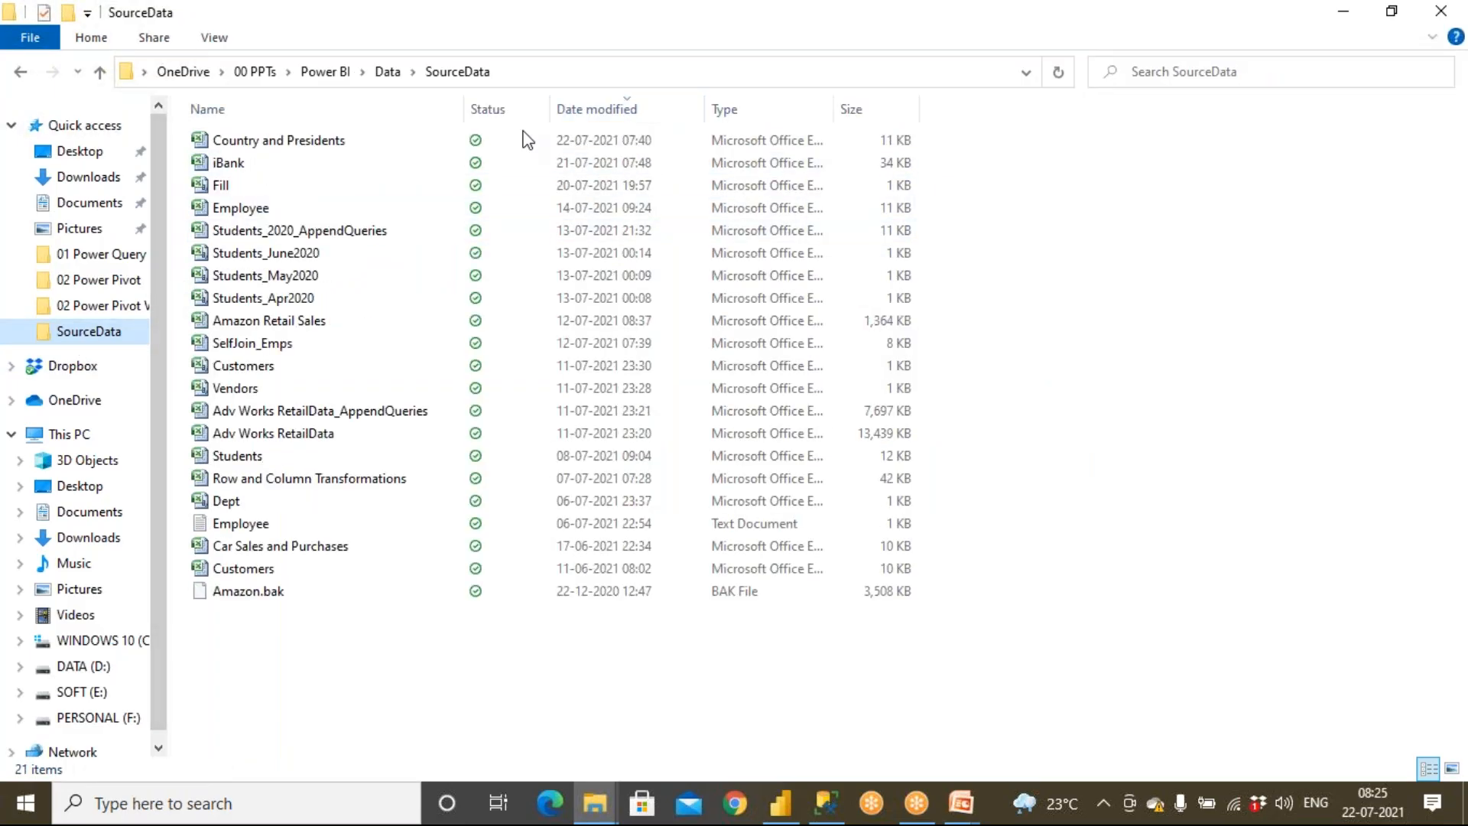
{"action": "left_click", "coordinate": [280, 148]}
{"action": "double_click", "coordinate": [280, 146]}
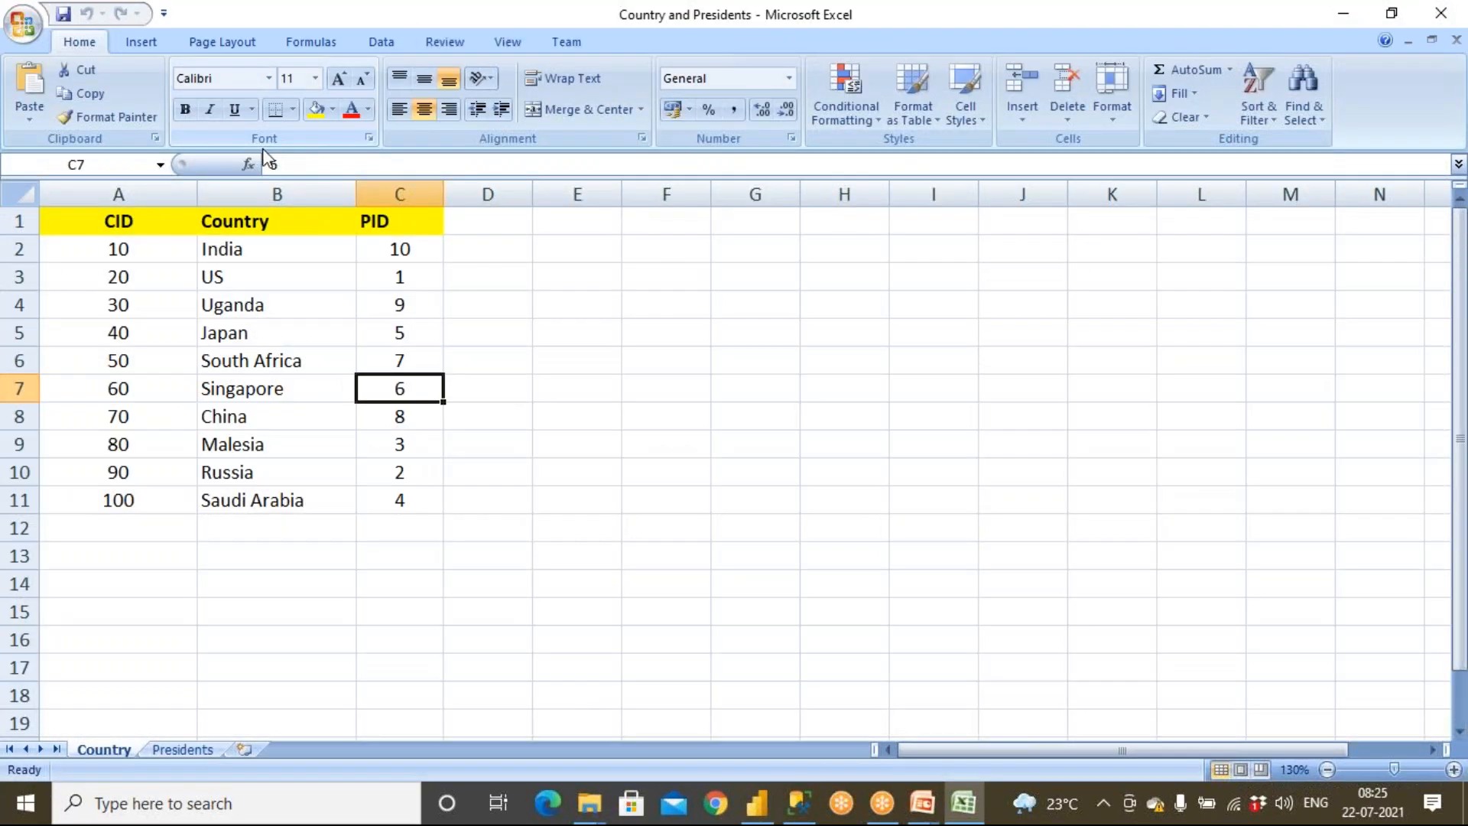
Examine the country rows and the president rows on the Country and Presidents sheets
{"action": "left_click", "coordinate": [230, 248]}
{"action": "left_click", "coordinate": [223, 276]}
{"action": "left_click", "coordinate": [246, 305]}
{"action": "left_click", "coordinate": [245, 332]}
{"action": "left_click", "coordinate": [255, 360]}
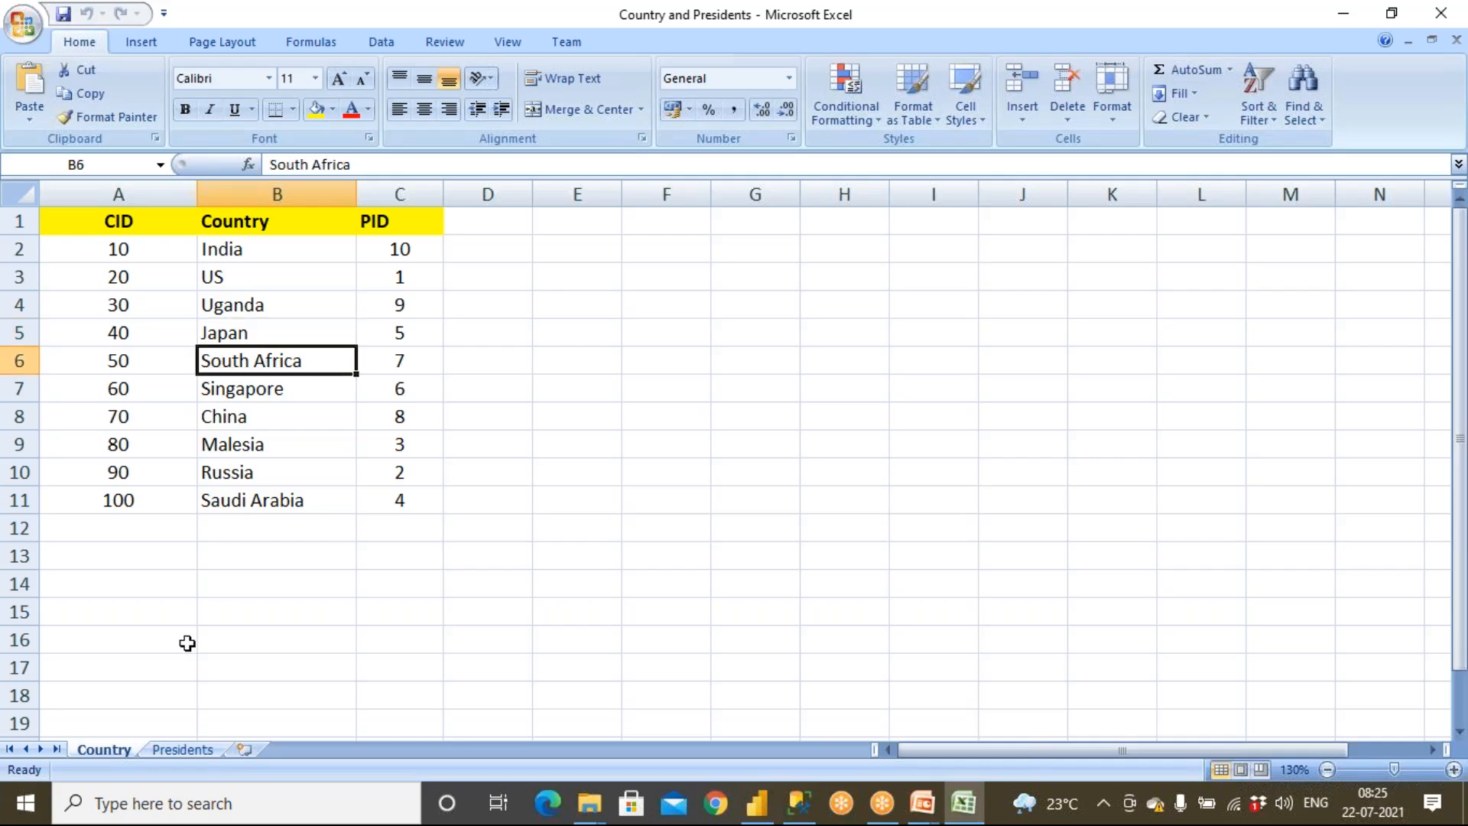
{"action": "left_click", "coordinate": [162, 752]}
{"action": "left_click", "coordinate": [299, 269]}
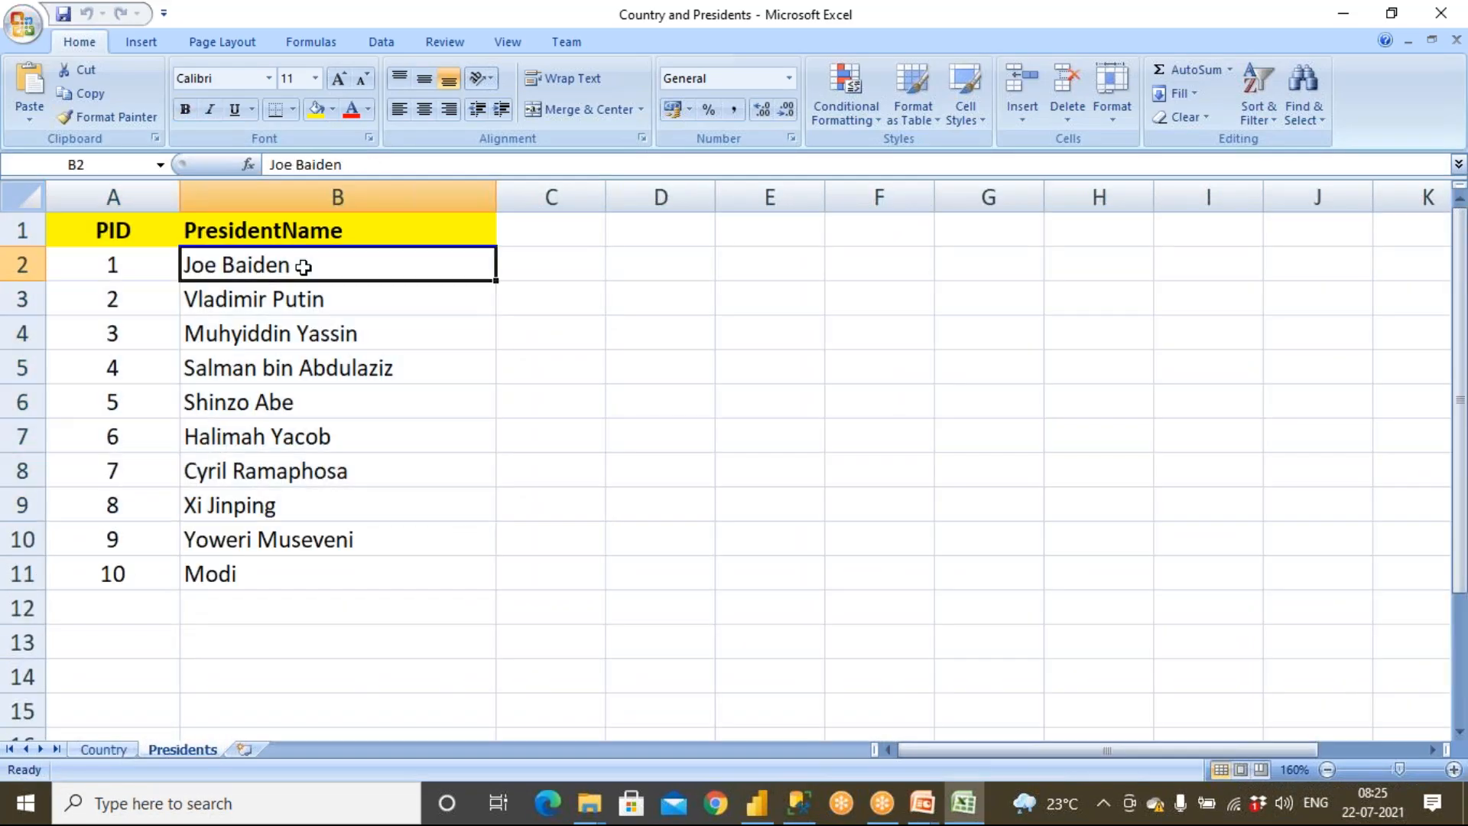
{"action": "left_click", "coordinate": [322, 301]}
{"action": "left_click", "coordinate": [335, 402]}
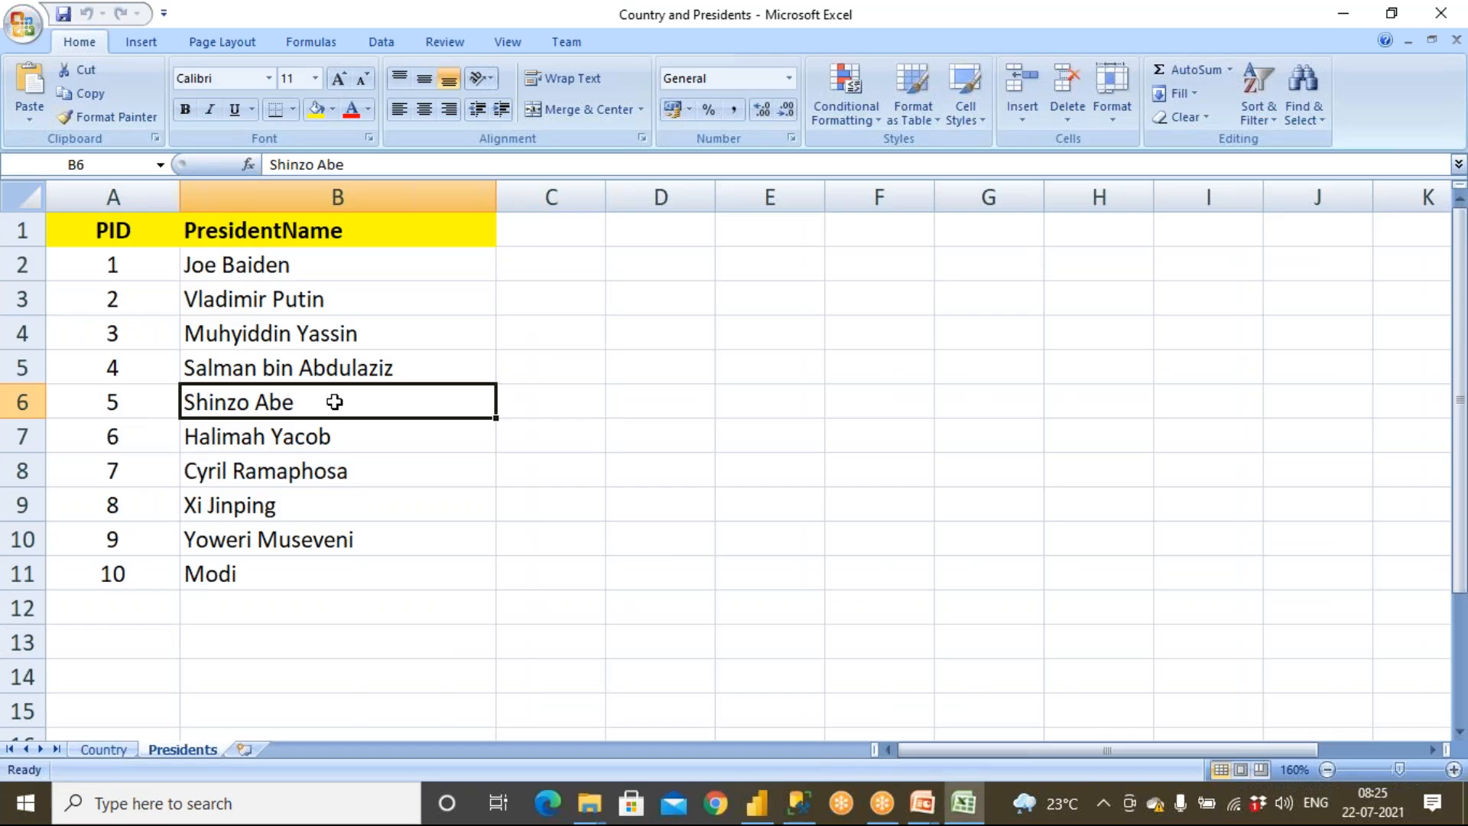
{"action": "left_click_drag", "start_coordinate": [309, 590], "coordinate": [385, 489]}
Select and compare the PID and CID columns across the Country and Presidents sheets
{"action": "left_click", "coordinate": [107, 749]}
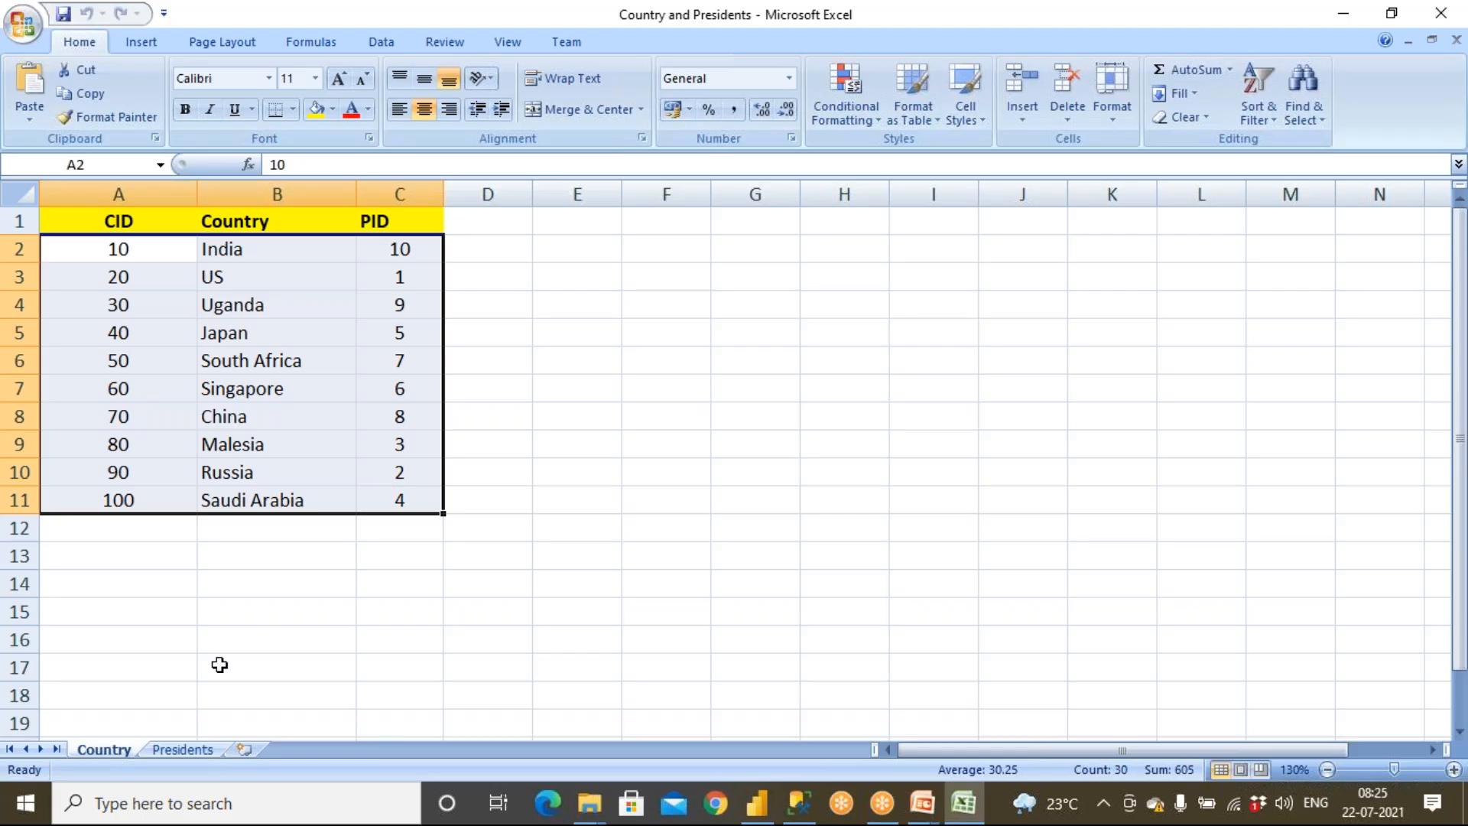
{"action": "left_click_drag", "start_coordinate": [385, 221], "coordinate": [400, 511]}
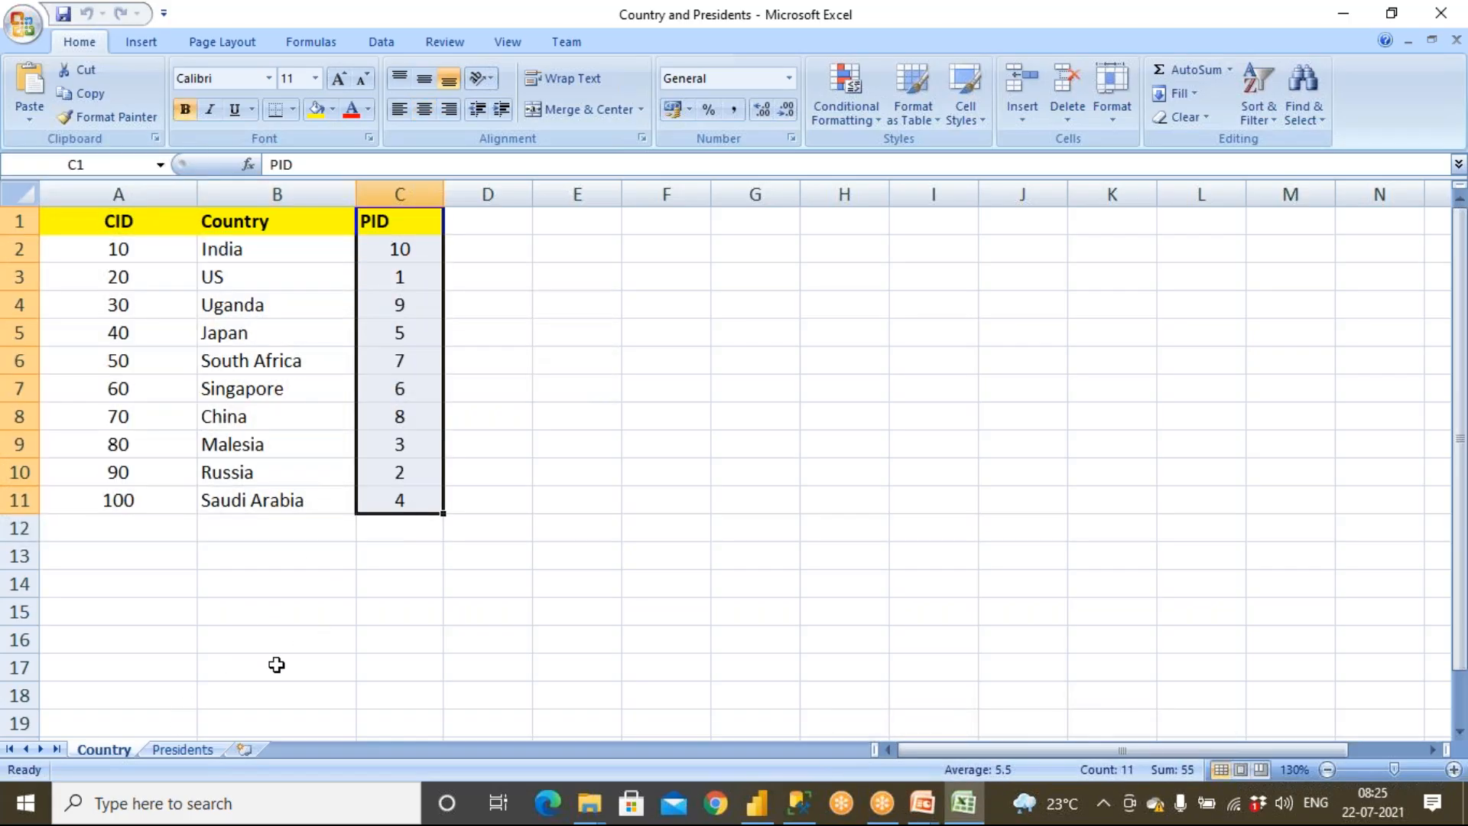
{"action": "left_click", "coordinate": [195, 746]}
{"action": "left_click_drag", "start_coordinate": [121, 227], "coordinate": [120, 578]}
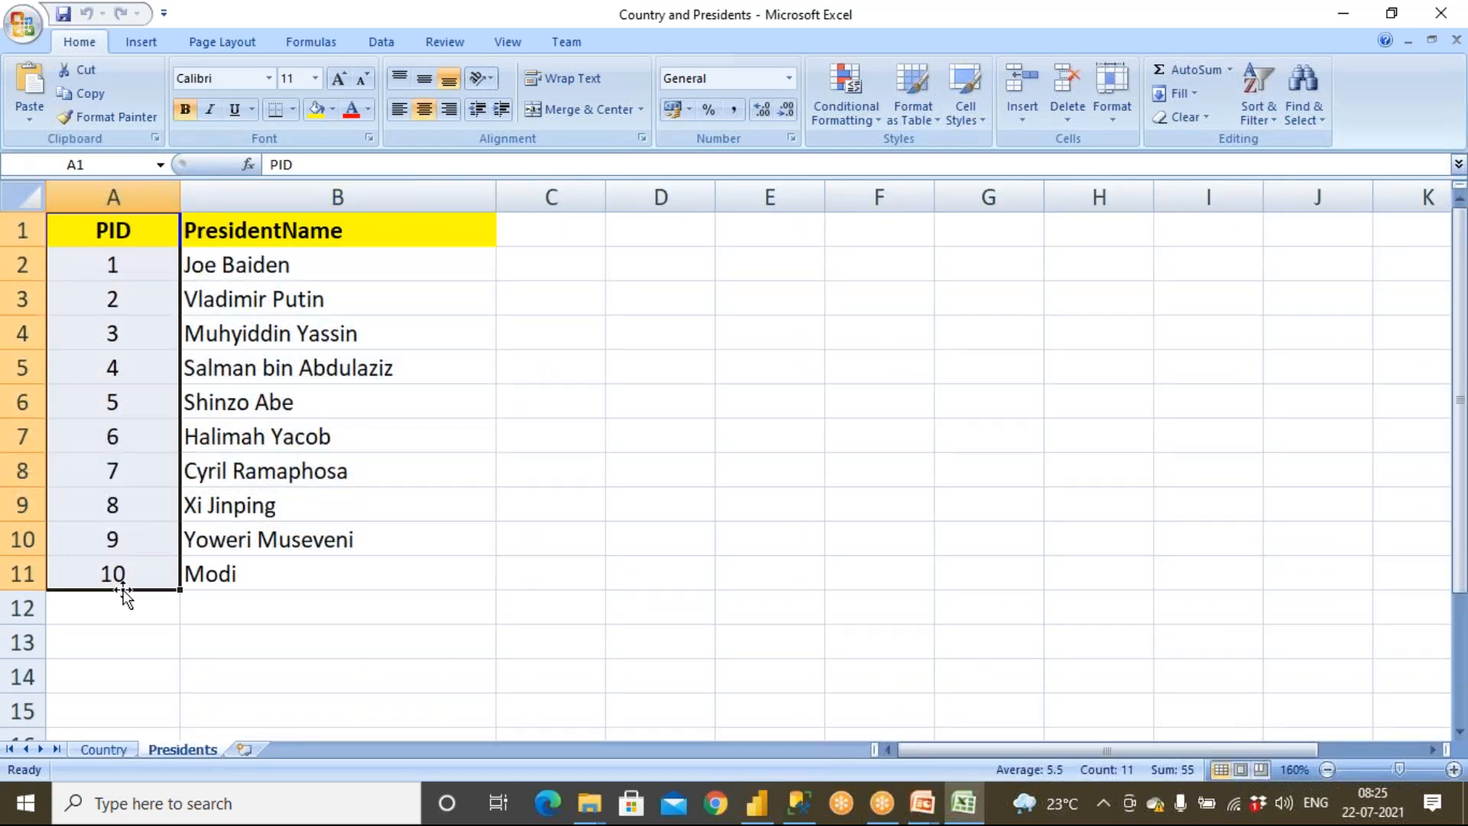
{"action": "left_click", "coordinate": [104, 750]}
{"action": "left_click_drag", "start_coordinate": [403, 218], "coordinate": [405, 413]}
{"action": "left_click_drag", "start_coordinate": [146, 221], "coordinate": [164, 520]}
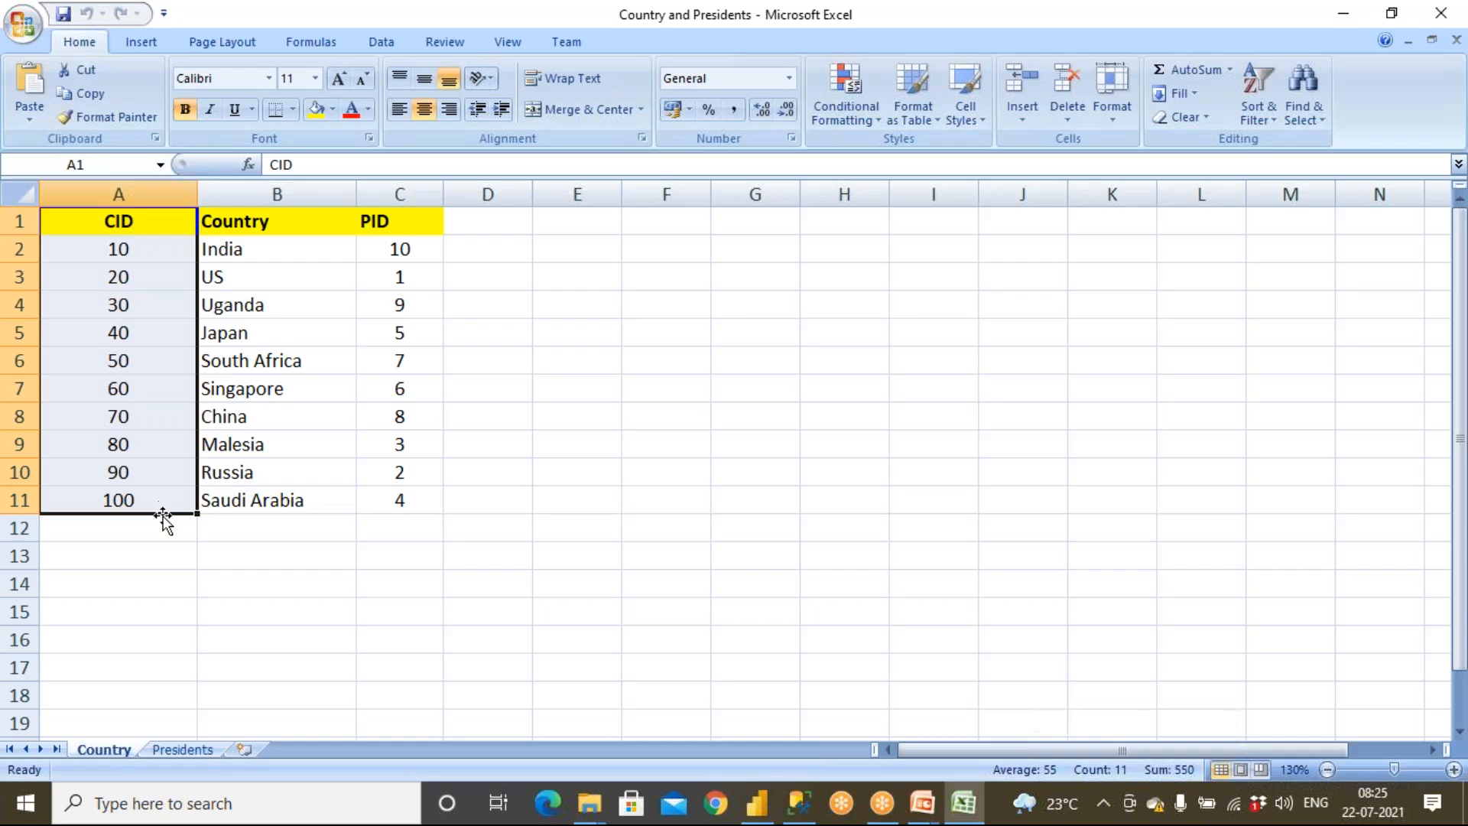
{"action": "left_click", "coordinate": [190, 750]}
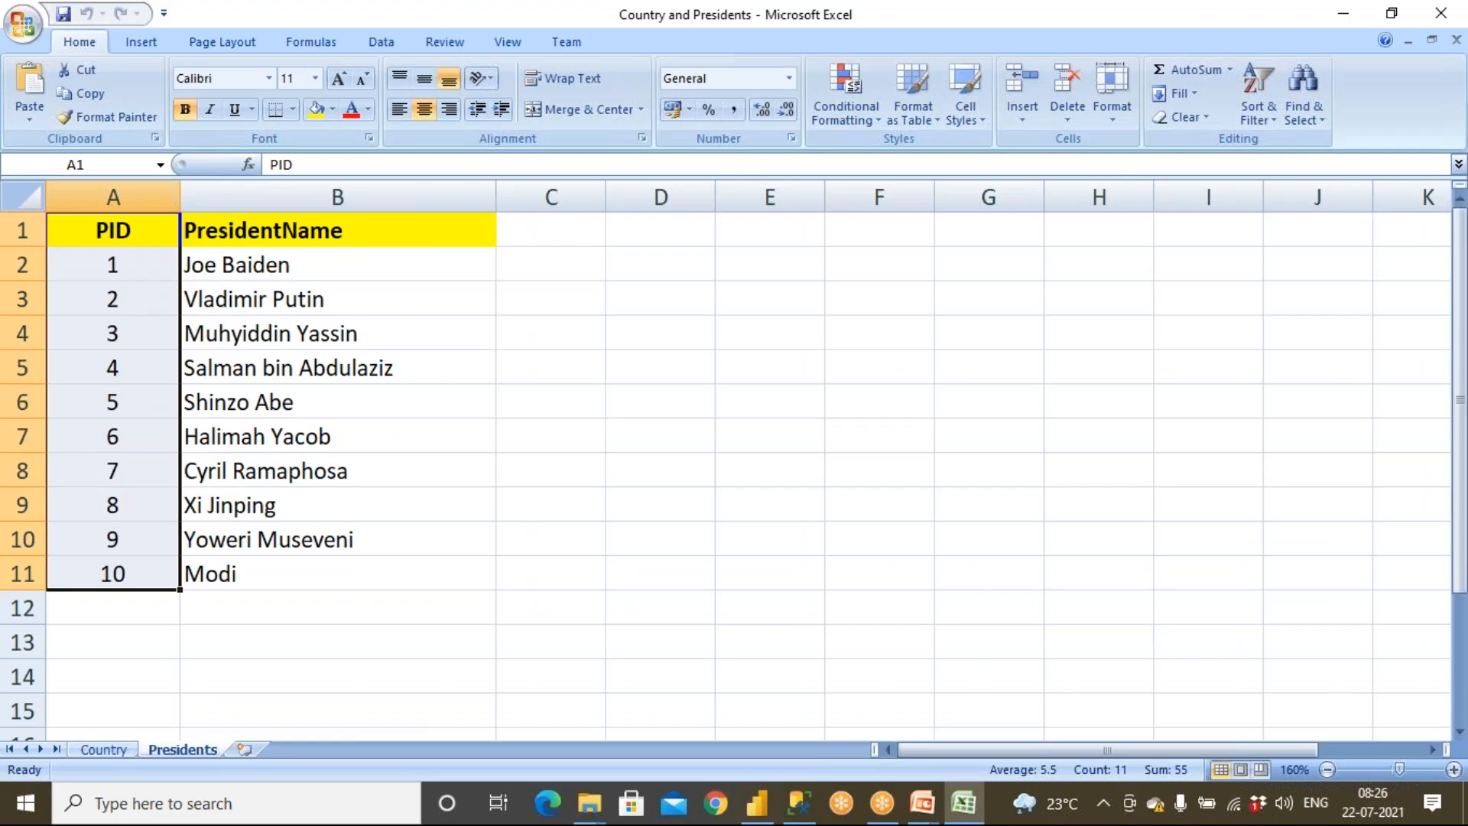
Check which president each country's PID refers to by switching between both sheets
{"action": "left_click", "coordinate": [308, 266]}
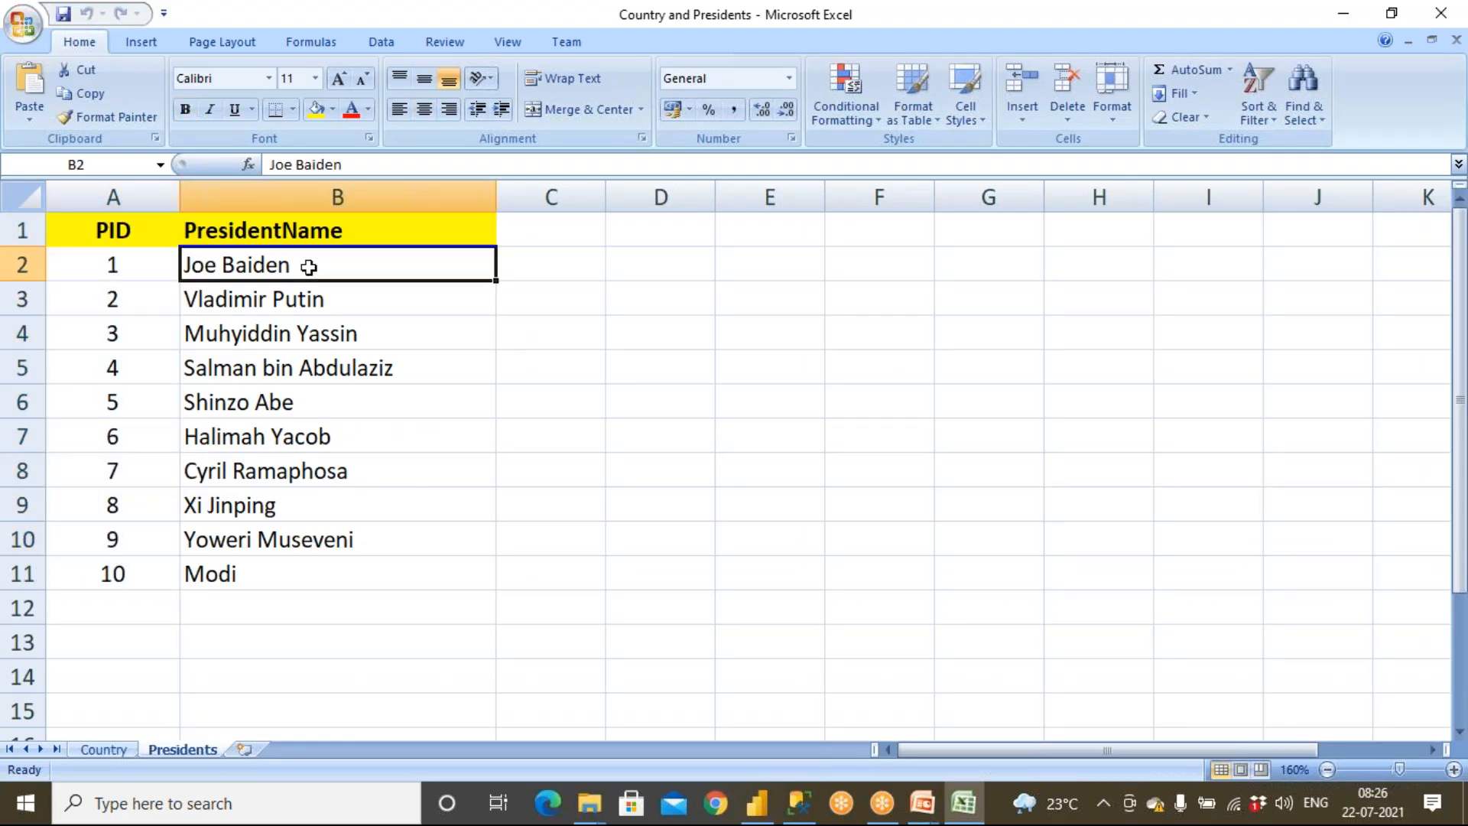
{"action": "left_click", "coordinate": [122, 263]}
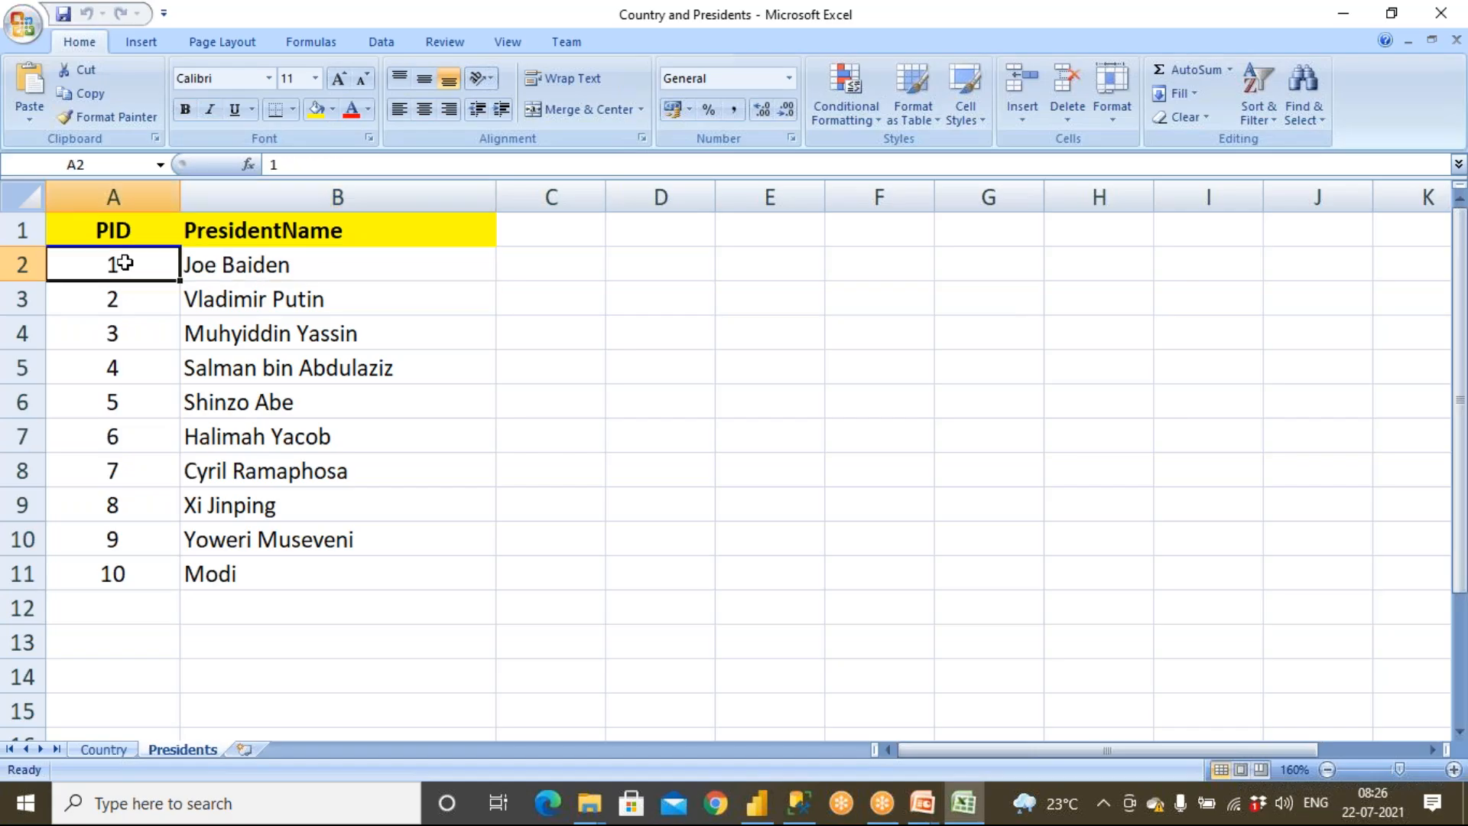
{"action": "left_click", "coordinate": [116, 753]}
{"action": "left_click", "coordinate": [406, 277]}
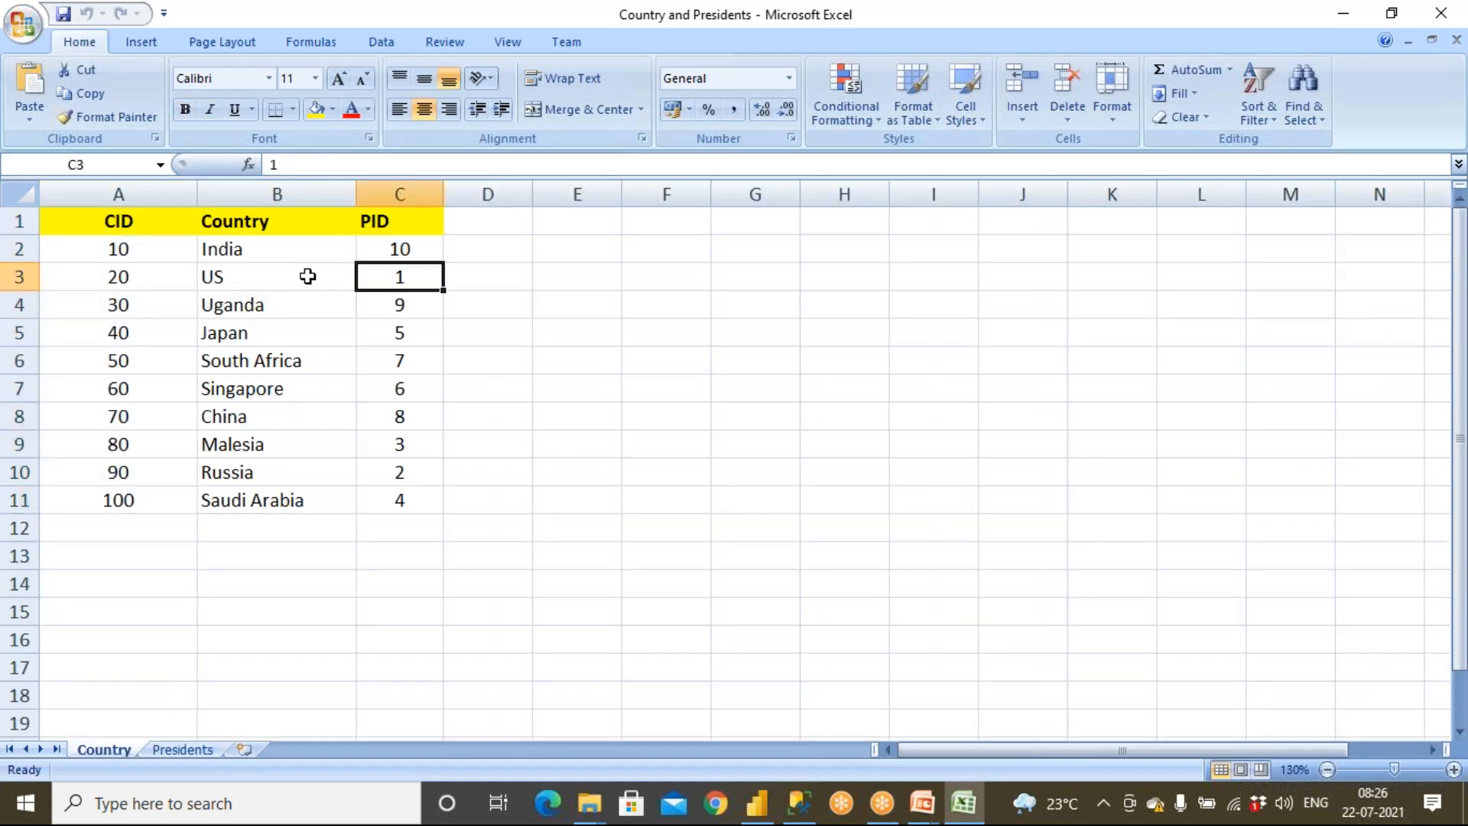
{"action": "left_click", "coordinate": [307, 276]}
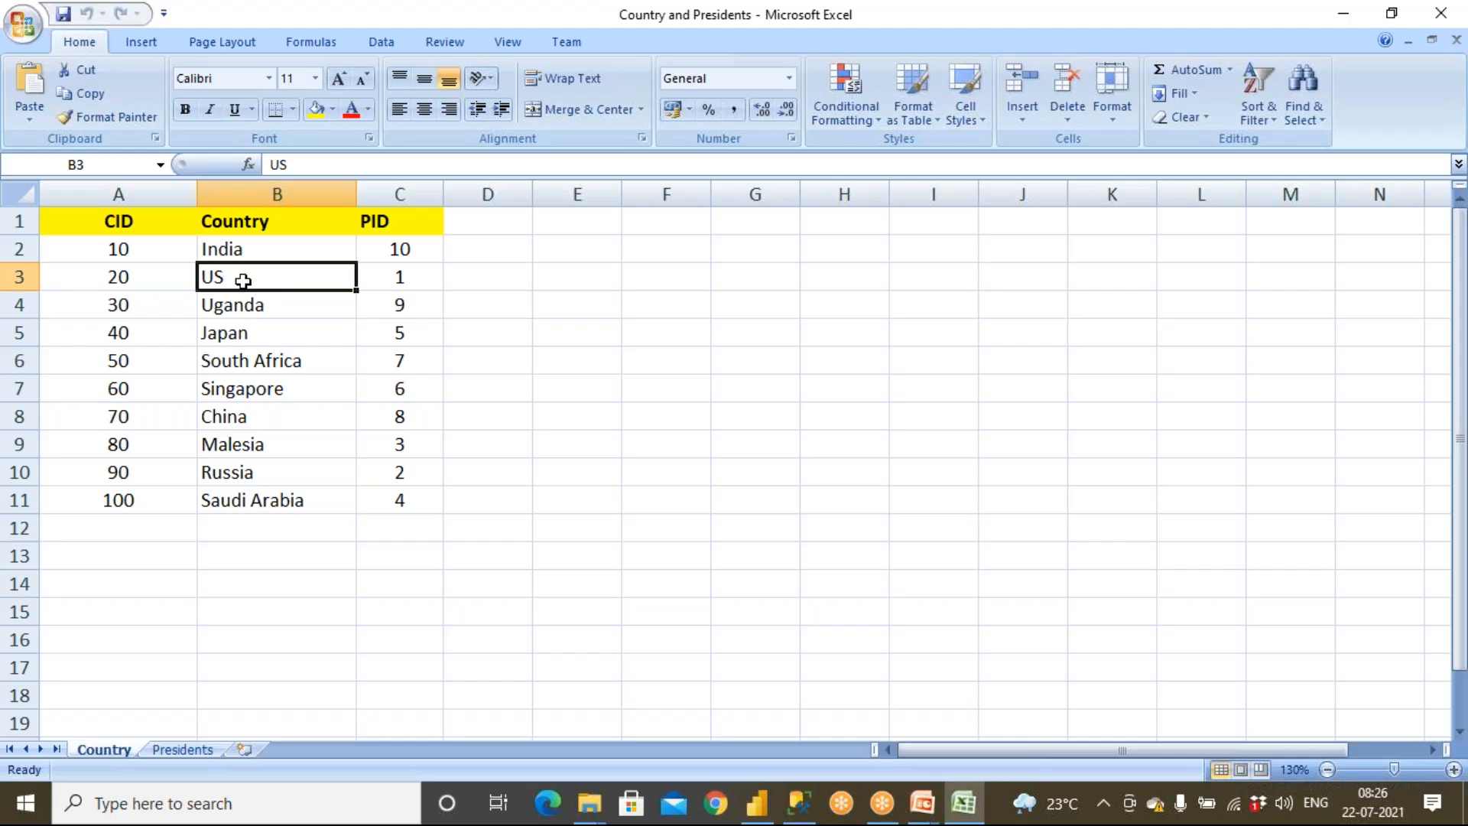
{"action": "left_click", "coordinate": [387, 279]}
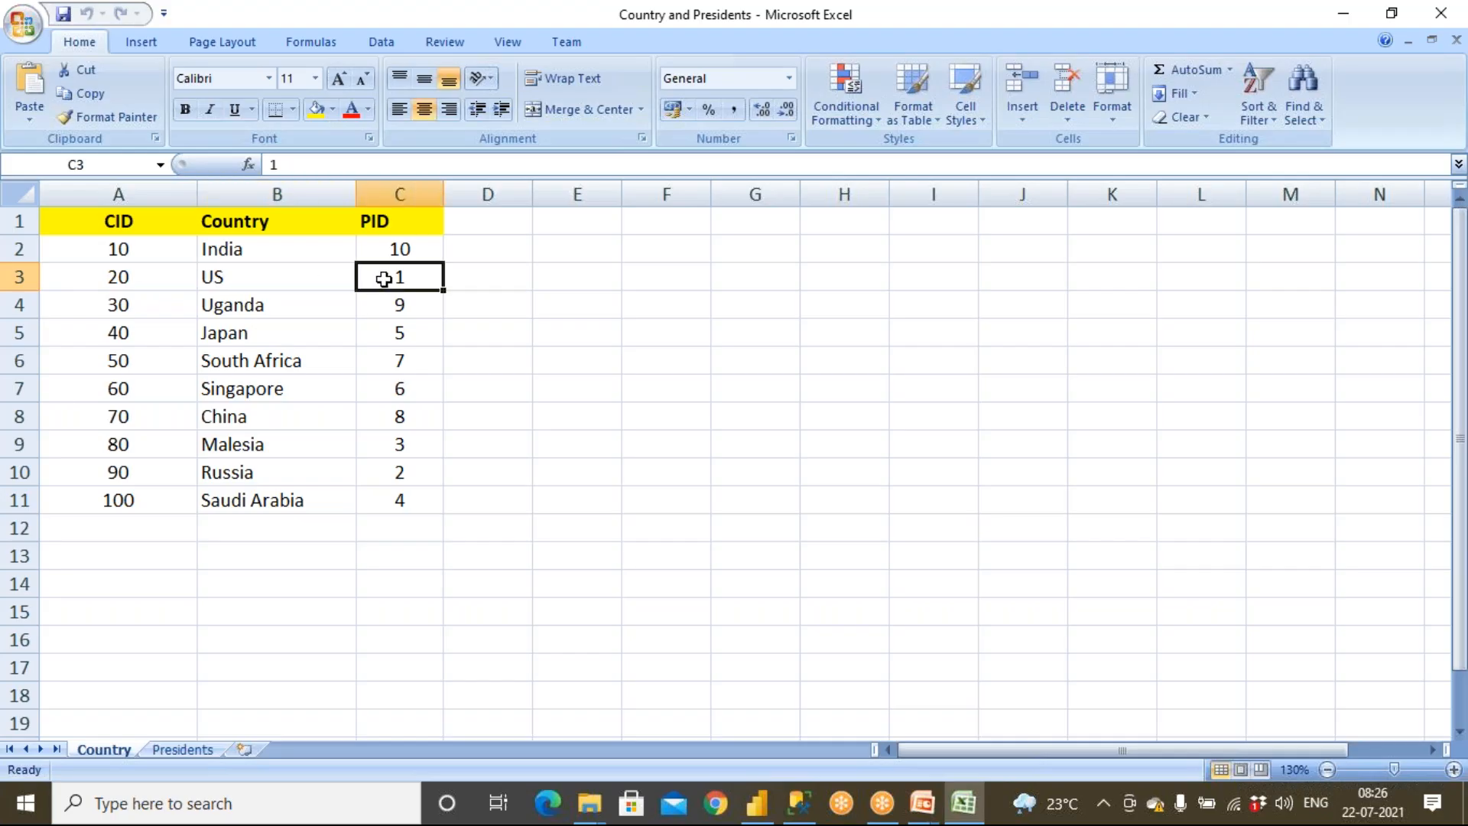
{"action": "left_click", "coordinate": [183, 749]}
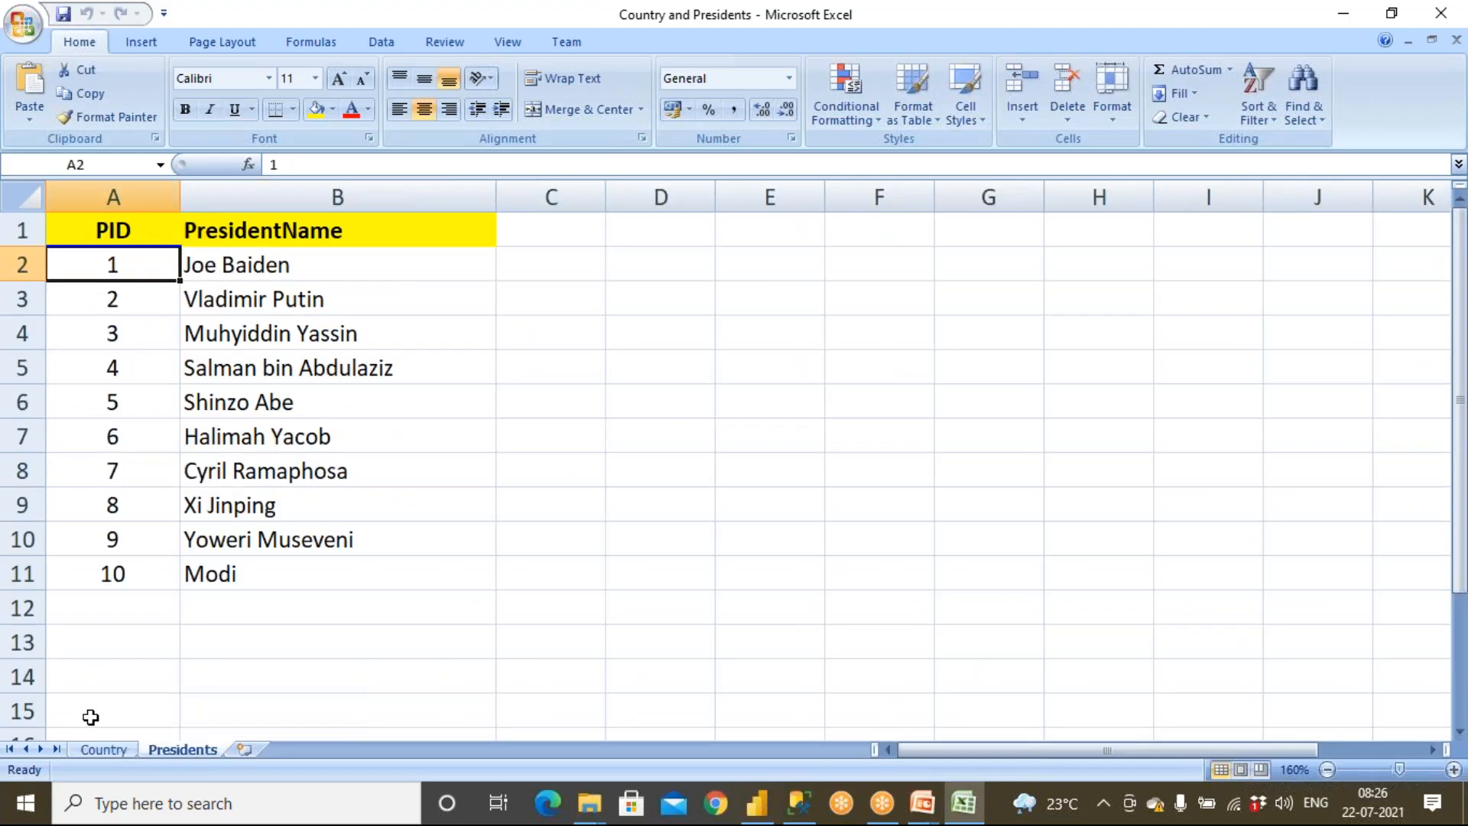
{"action": "left_click", "coordinate": [103, 750]}
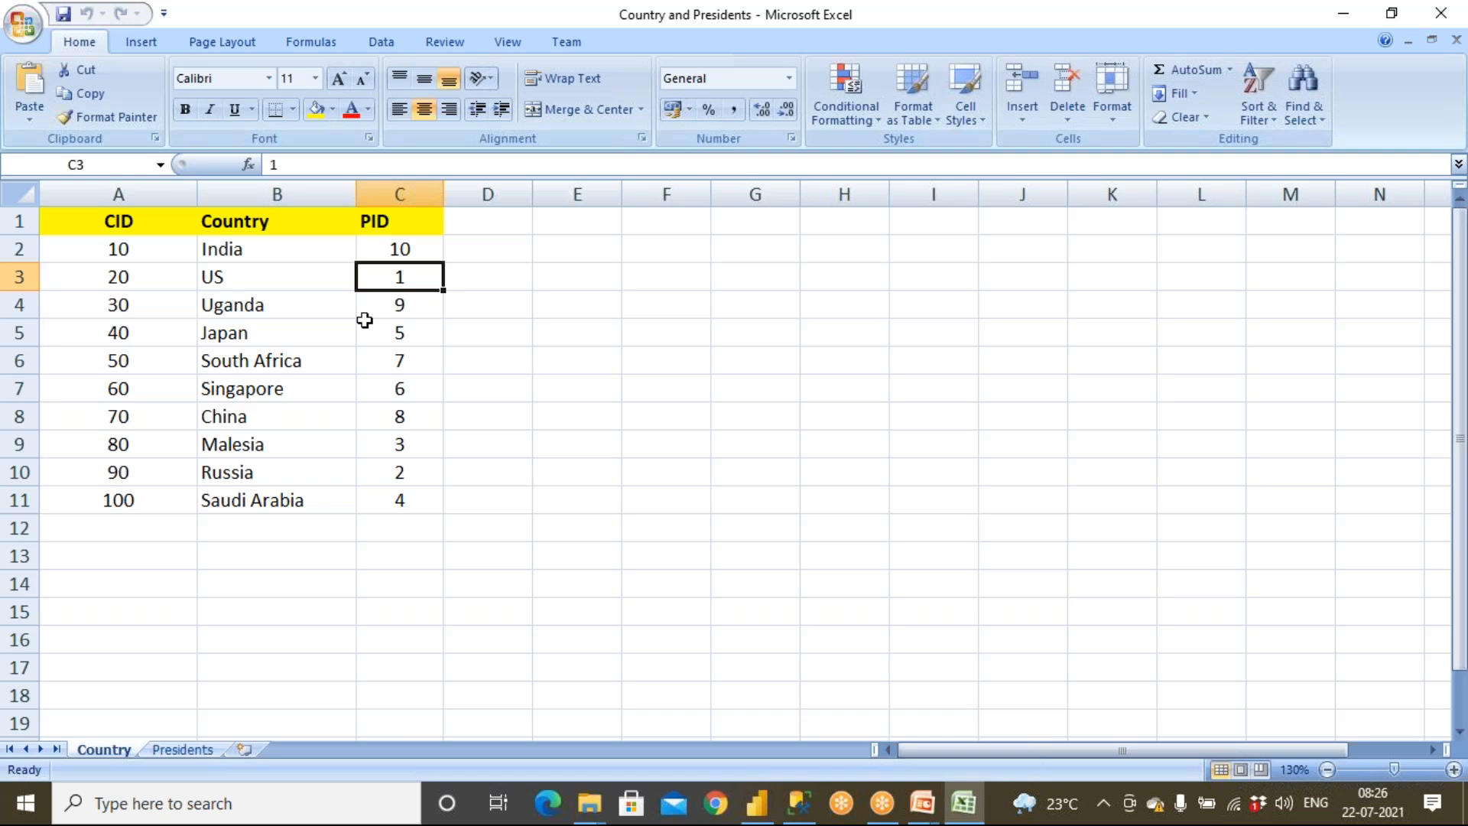
{"action": "left_click_drag", "start_coordinate": [418, 245], "coordinate": [415, 506]}
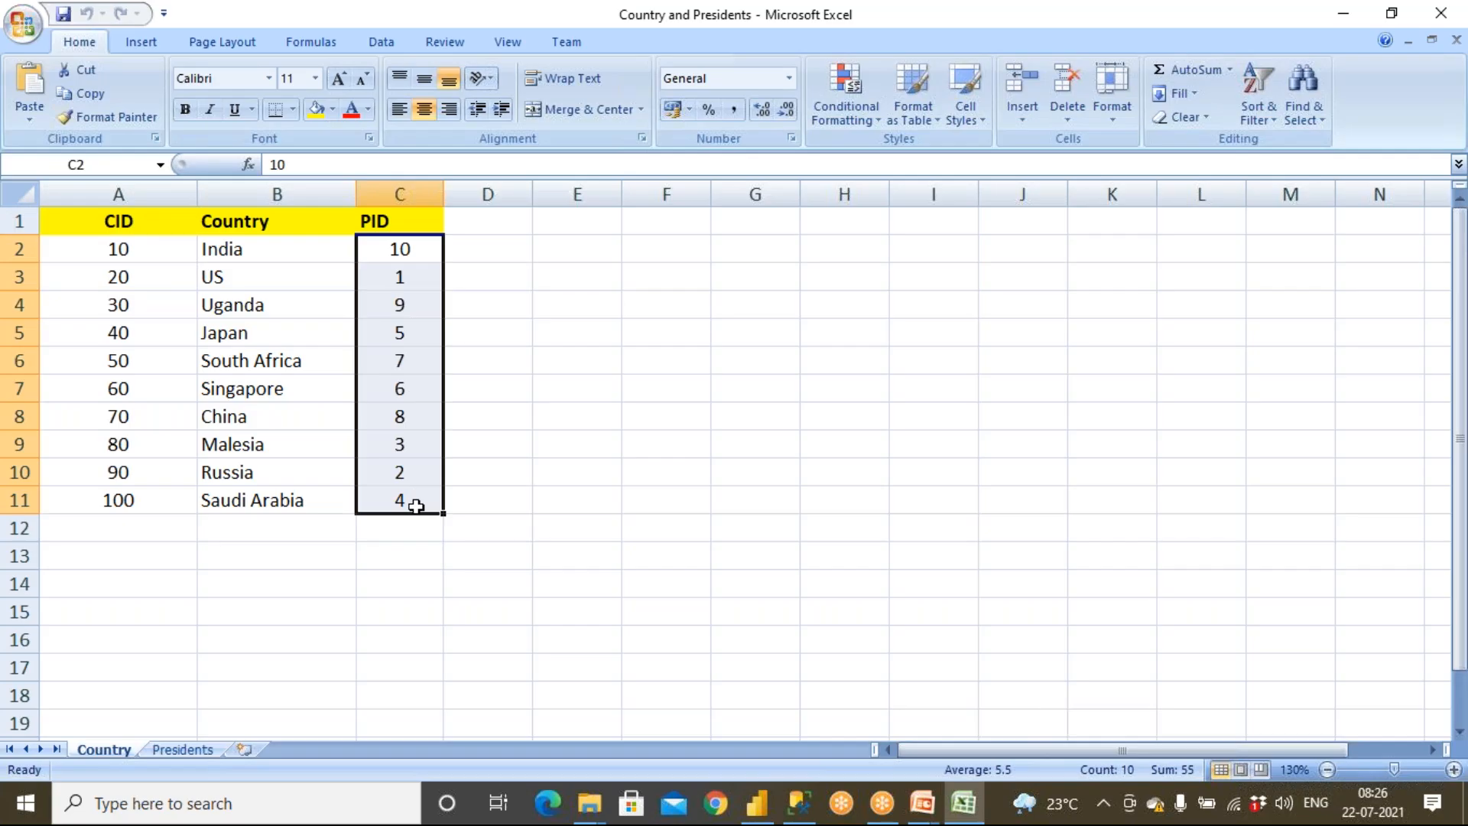
{"action": "left_click_drag", "start_coordinate": [420, 257], "coordinate": [414, 501]}
{"action": "left_click", "coordinate": [247, 254]}
{"action": "left_click", "coordinate": [389, 251]}
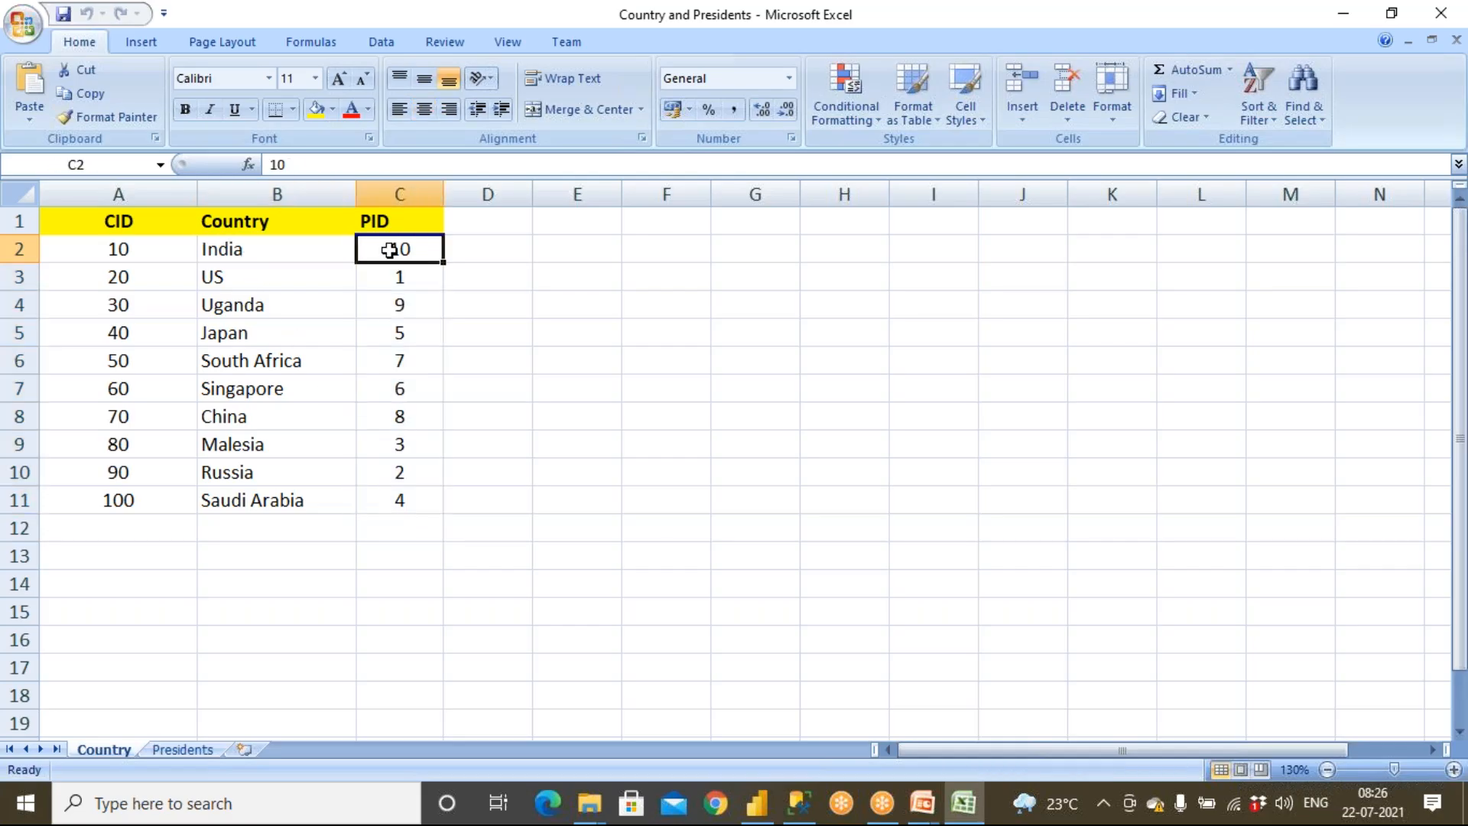
{"action": "left_click", "coordinate": [282, 282]}
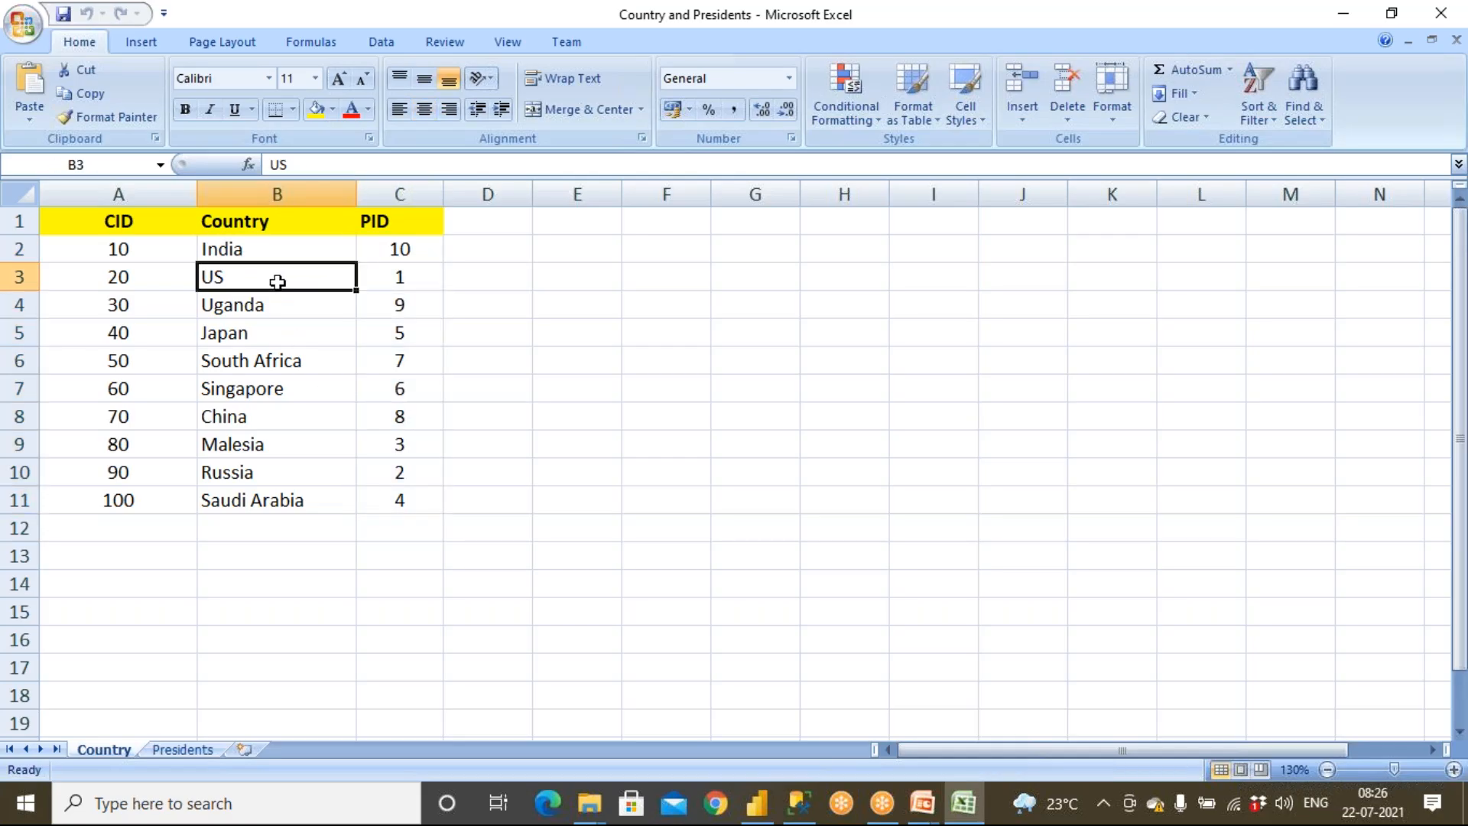
{"action": "left_click", "coordinate": [378, 279]}
{"action": "left_click_drag", "start_coordinate": [425, 247], "coordinate": [416, 507]}
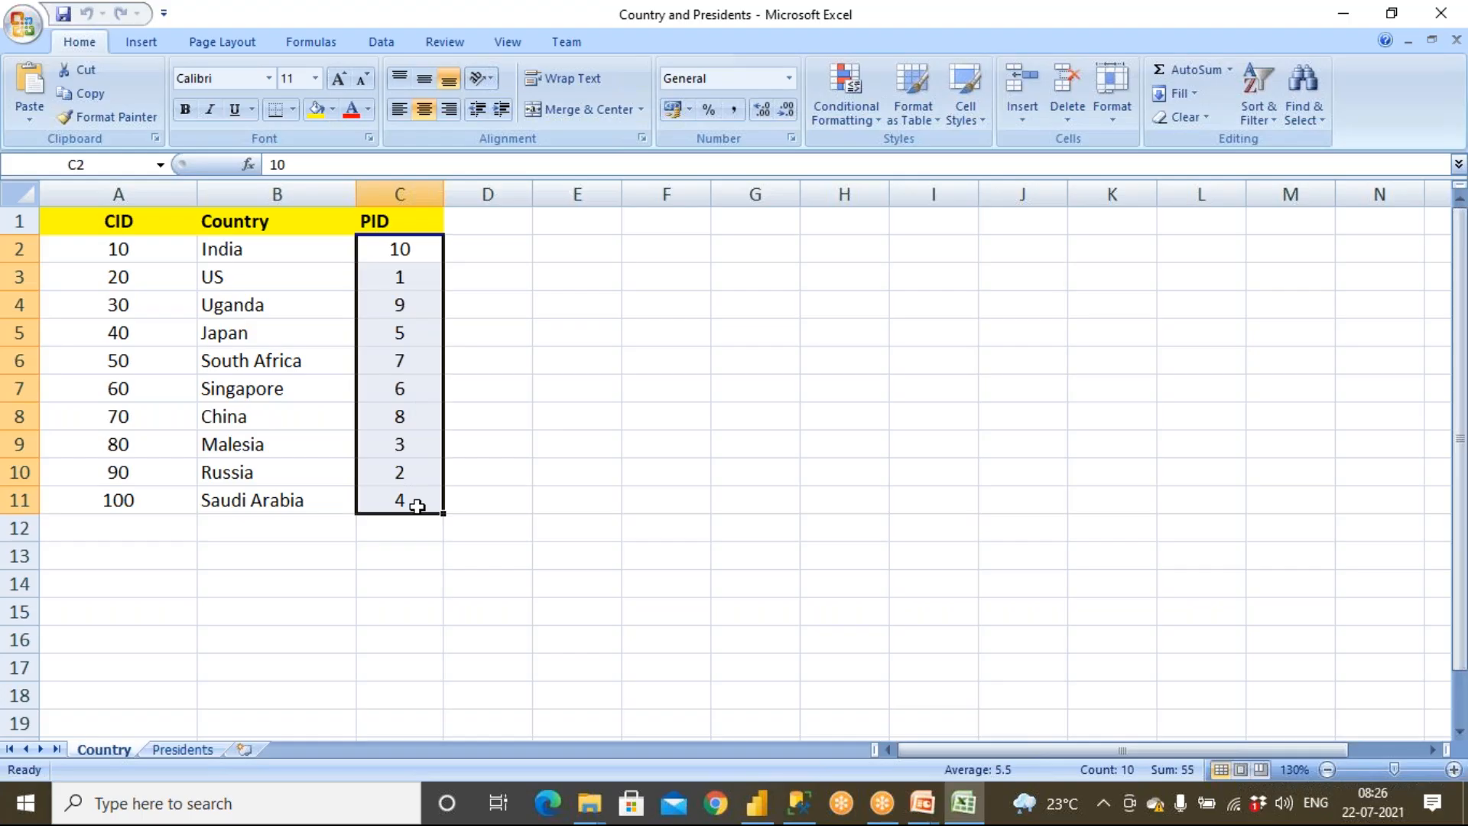
{"action": "left_click", "coordinate": [413, 416]}
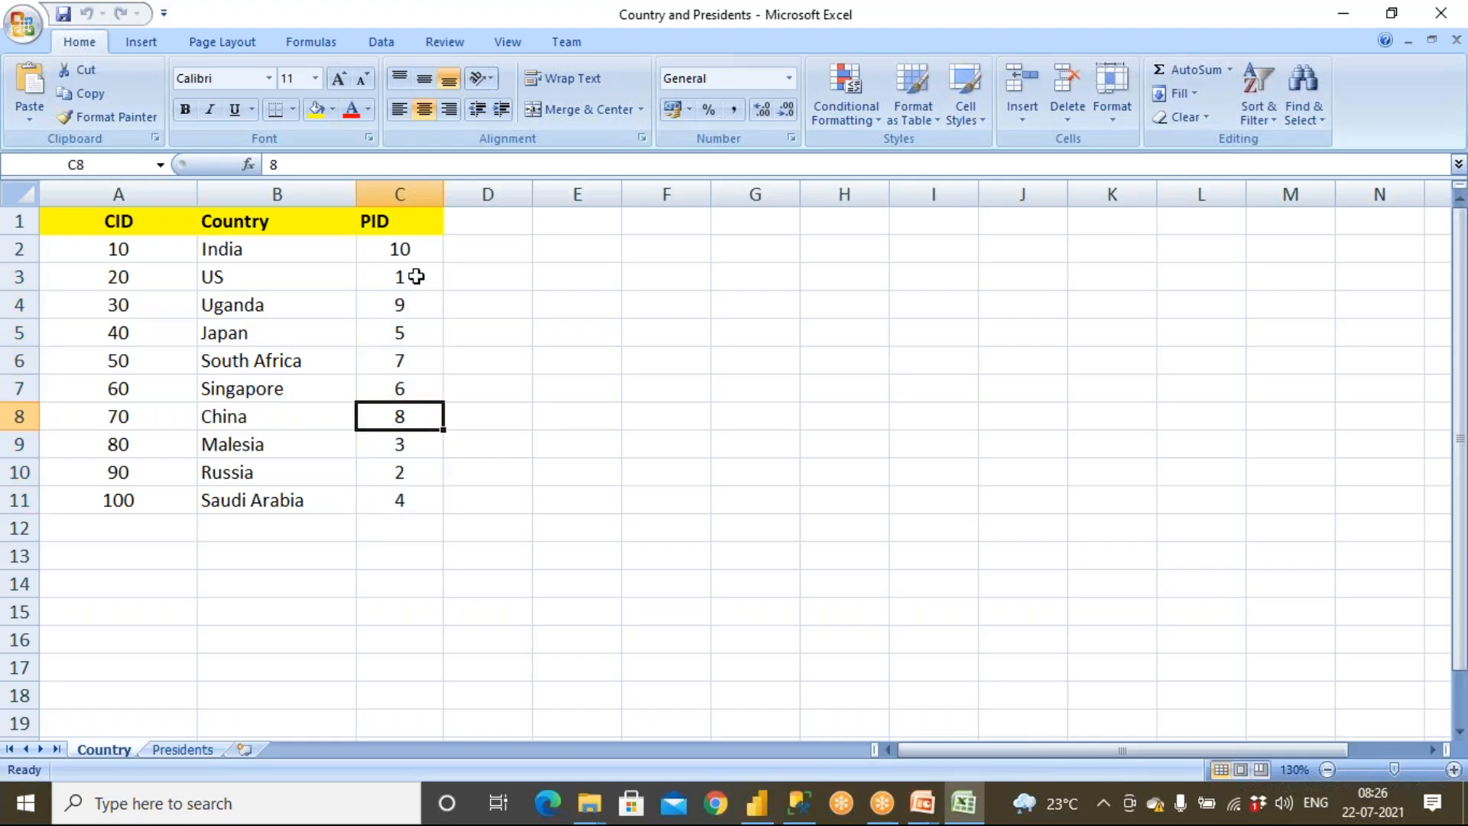
{"action": "left_click", "coordinate": [416, 252]}
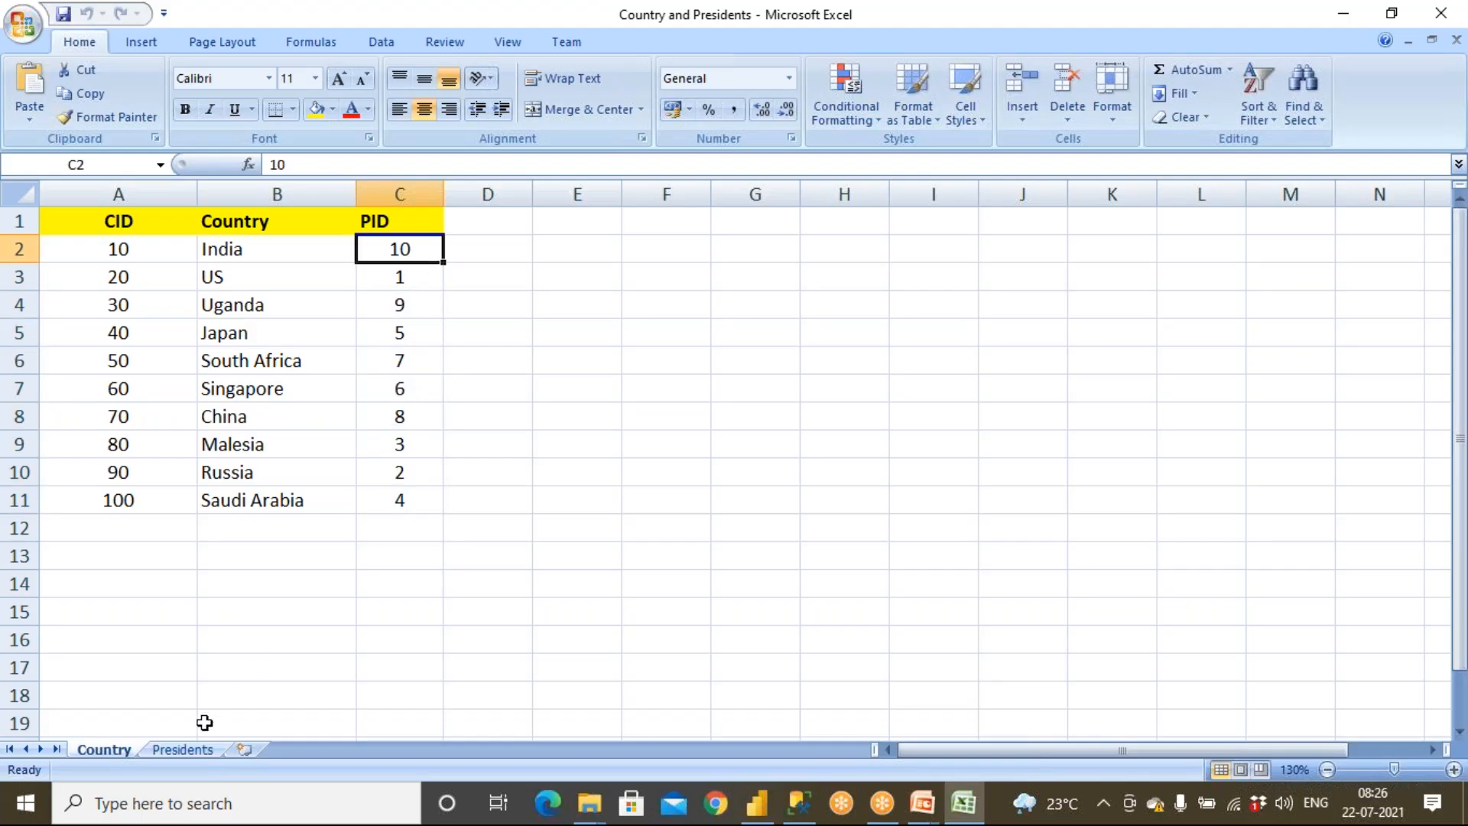
{"action": "left_click", "coordinate": [203, 747]}
{"action": "left_click", "coordinate": [103, 749]}
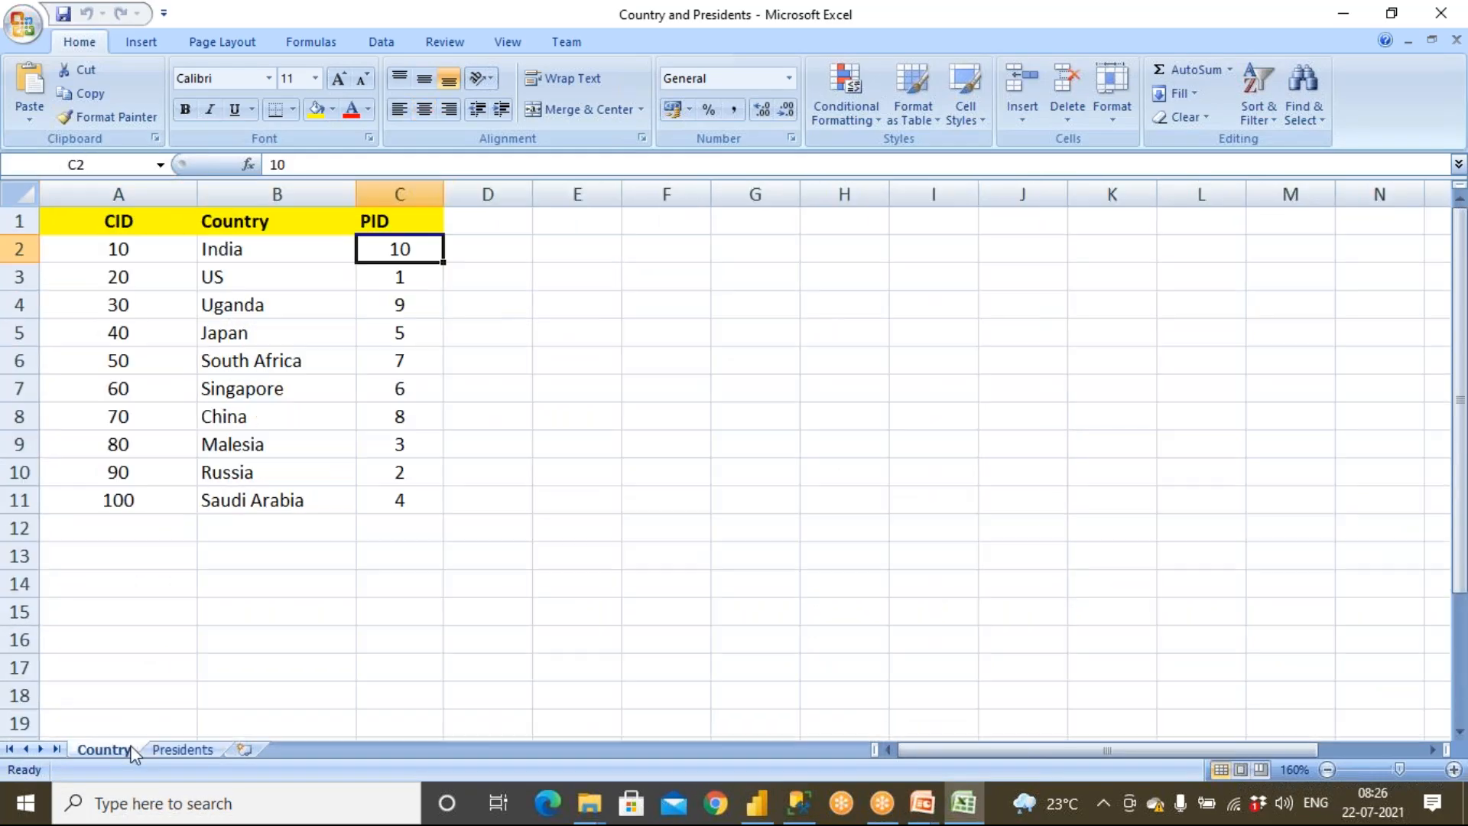
Set Saudi Arabia's PID to 10 on the Country sheet
{"action": "left_click", "coordinate": [363, 499]}
{"action": "type", "text": "10"}
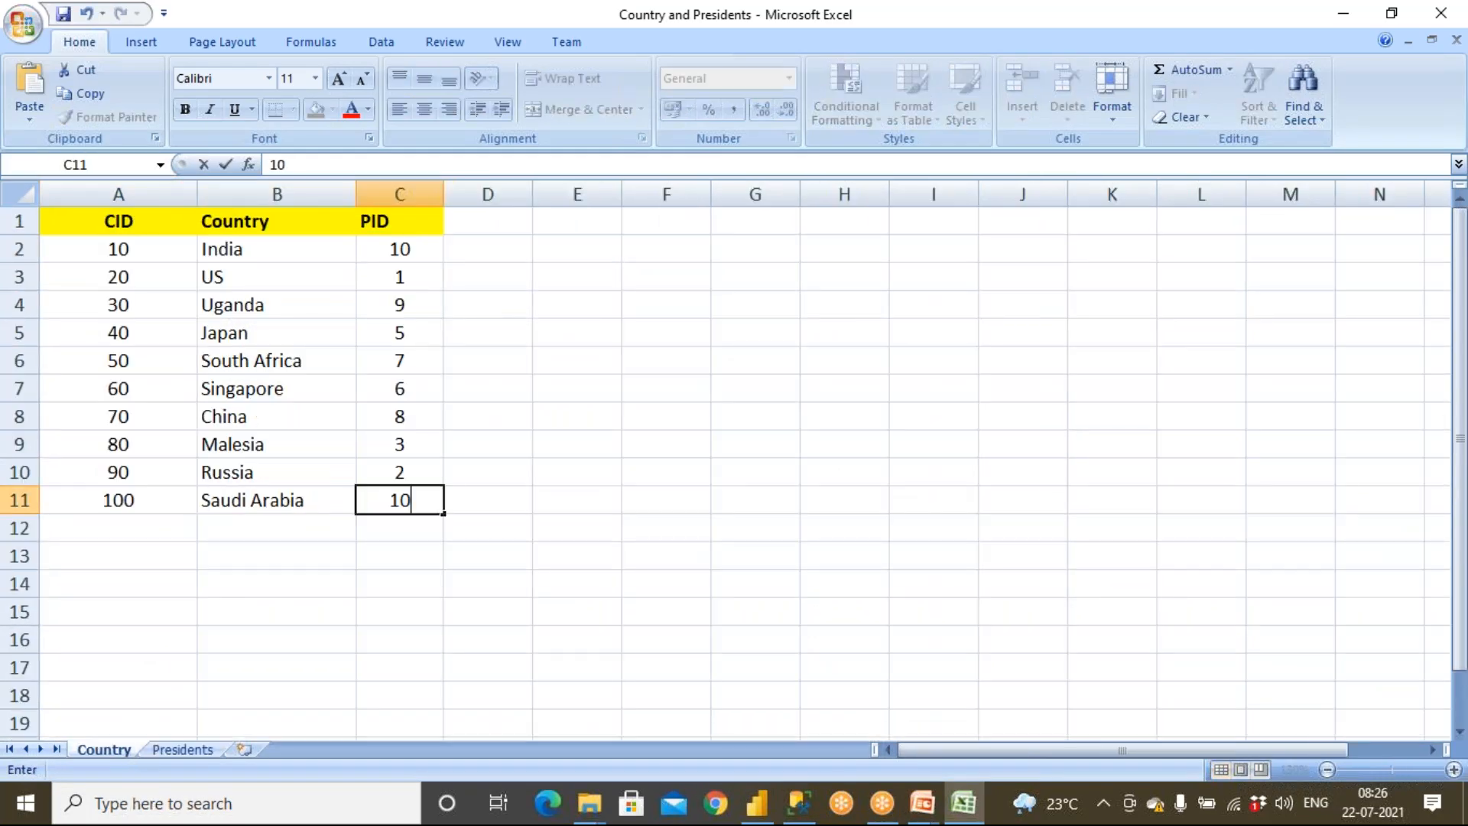
{"action": "left_click", "coordinate": [413, 590]}
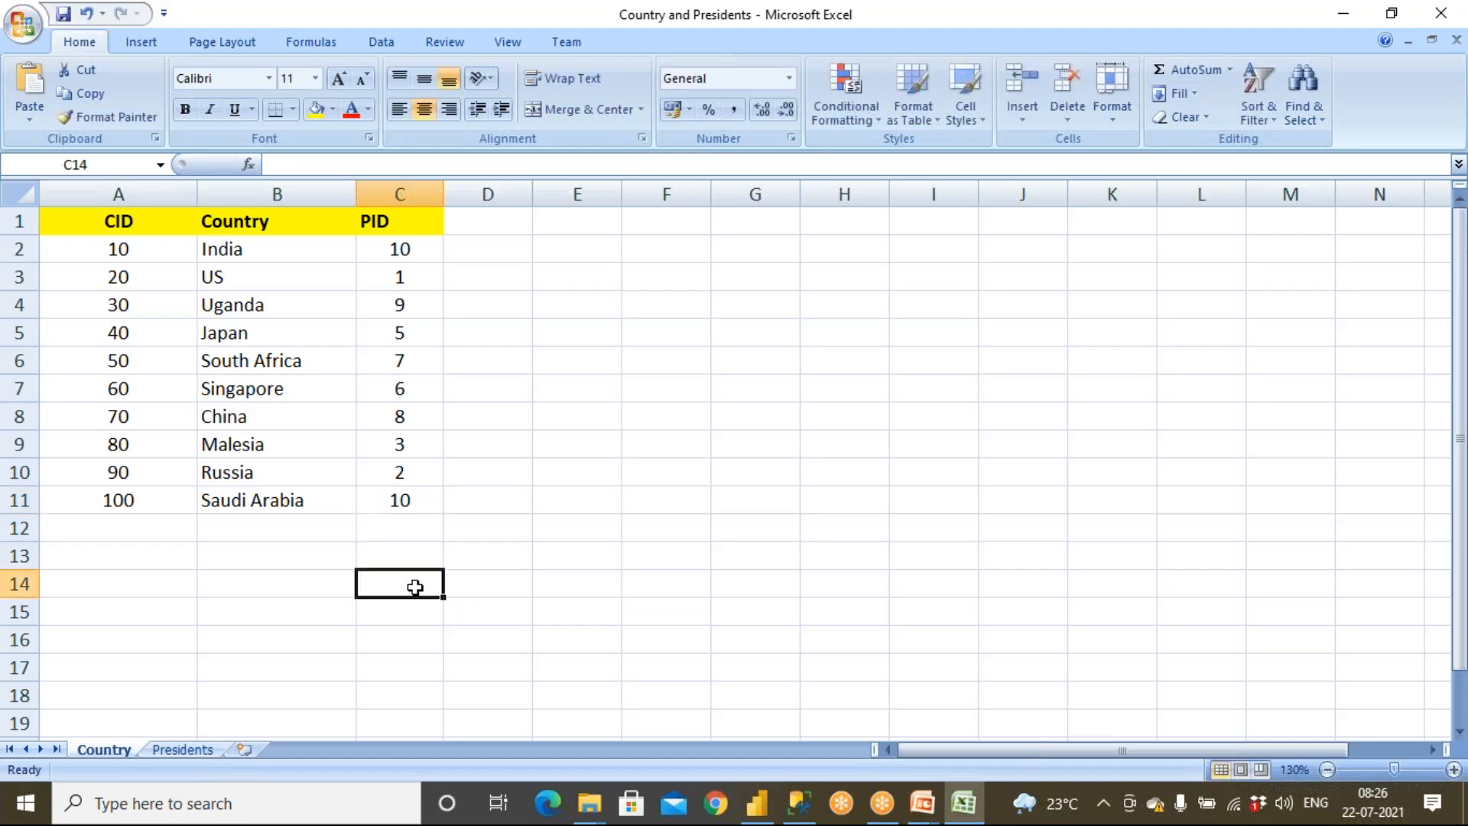
Review the Country sheet's PID column against the Presidents sheet's PID values
{"action": "left_click_drag", "start_coordinate": [410, 249], "coordinate": [426, 506]}
{"action": "left_click", "coordinate": [415, 258]}
{"action": "left_click_drag", "start_coordinate": [415, 267], "coordinate": [406, 501]}
{"action": "left_click", "coordinate": [200, 750]}
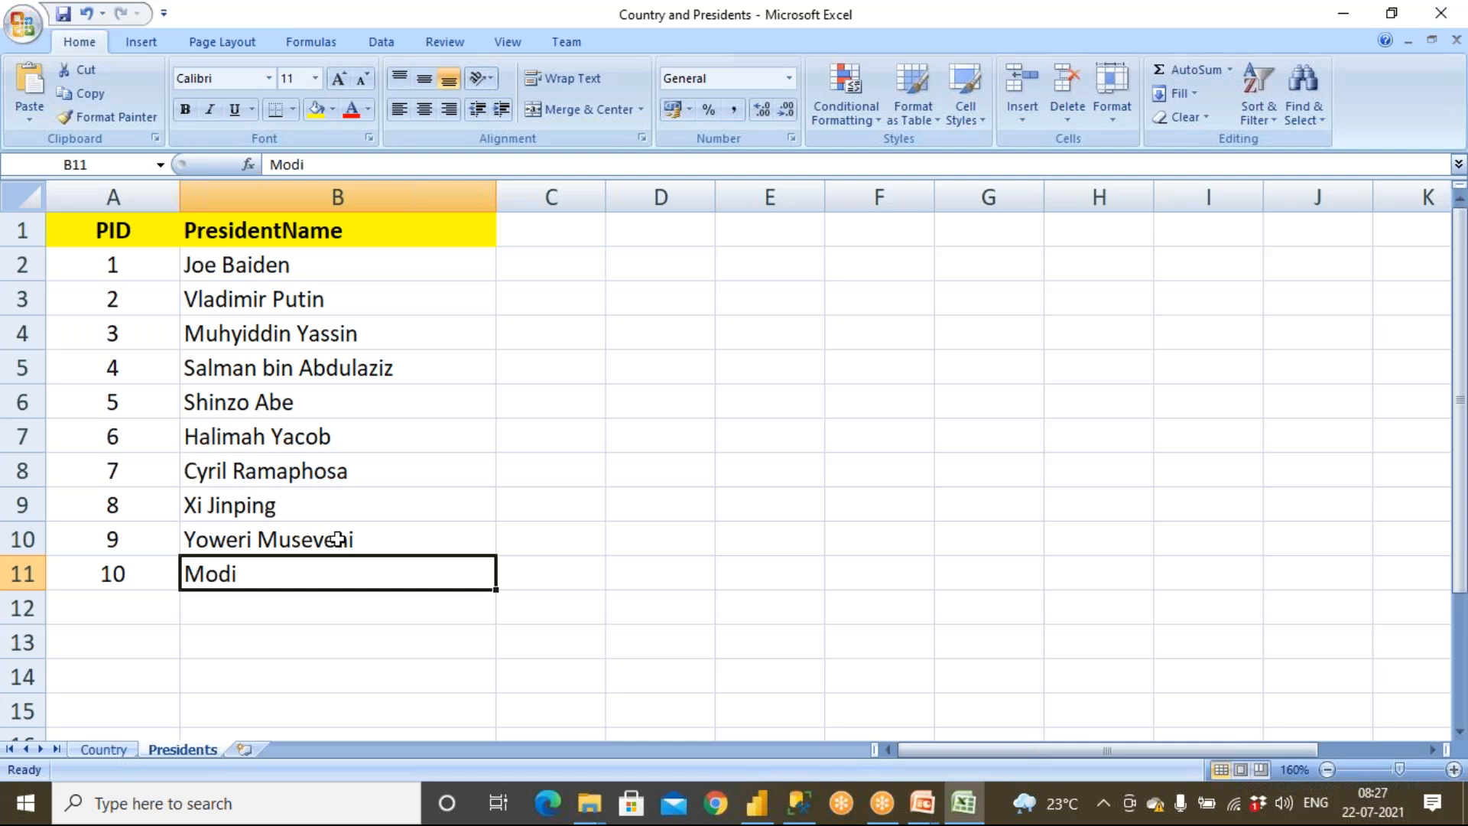
{"action": "left_click", "coordinate": [104, 750]}
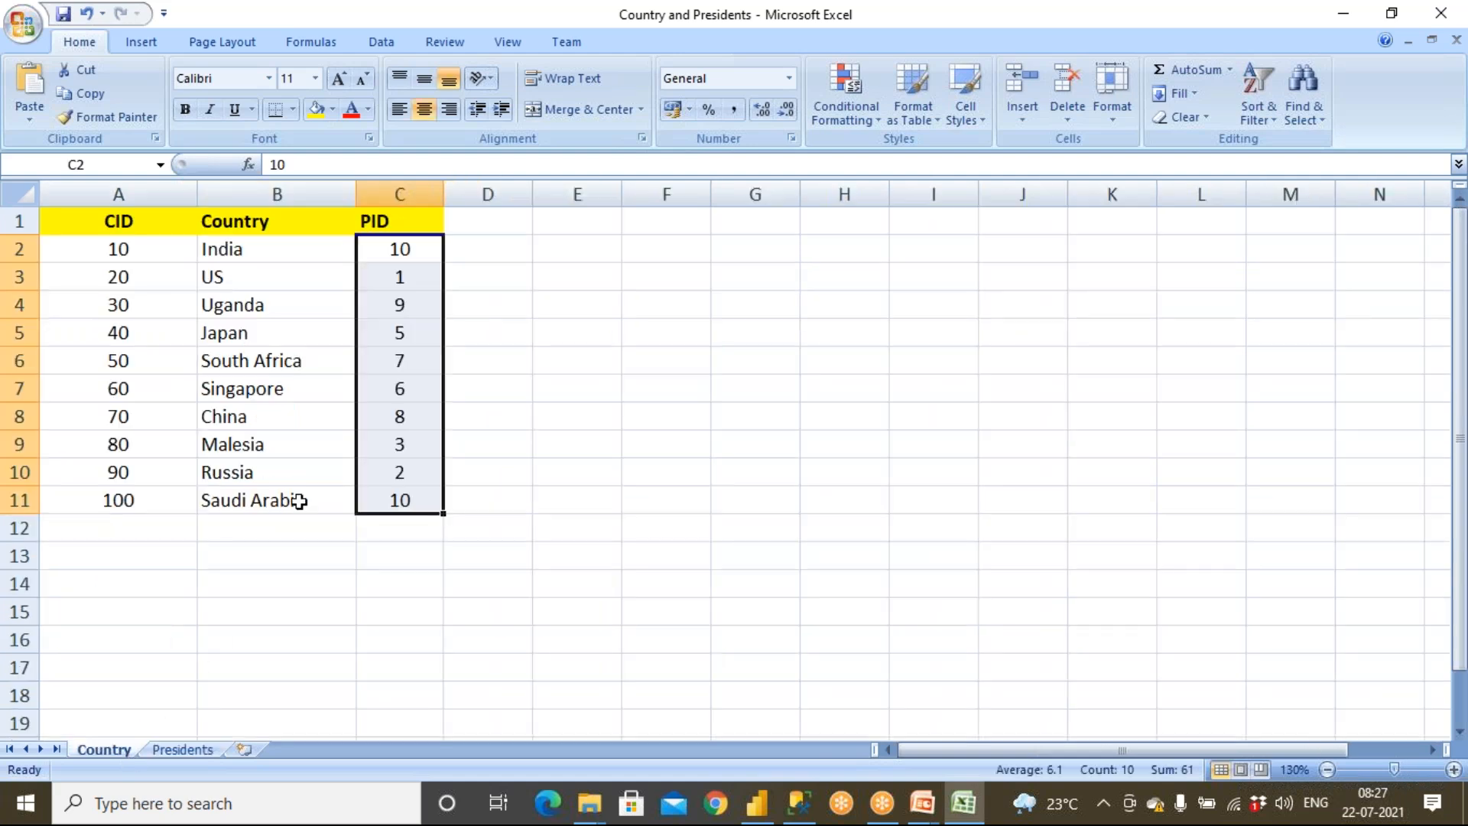
{"action": "left_click", "coordinate": [419, 501]}
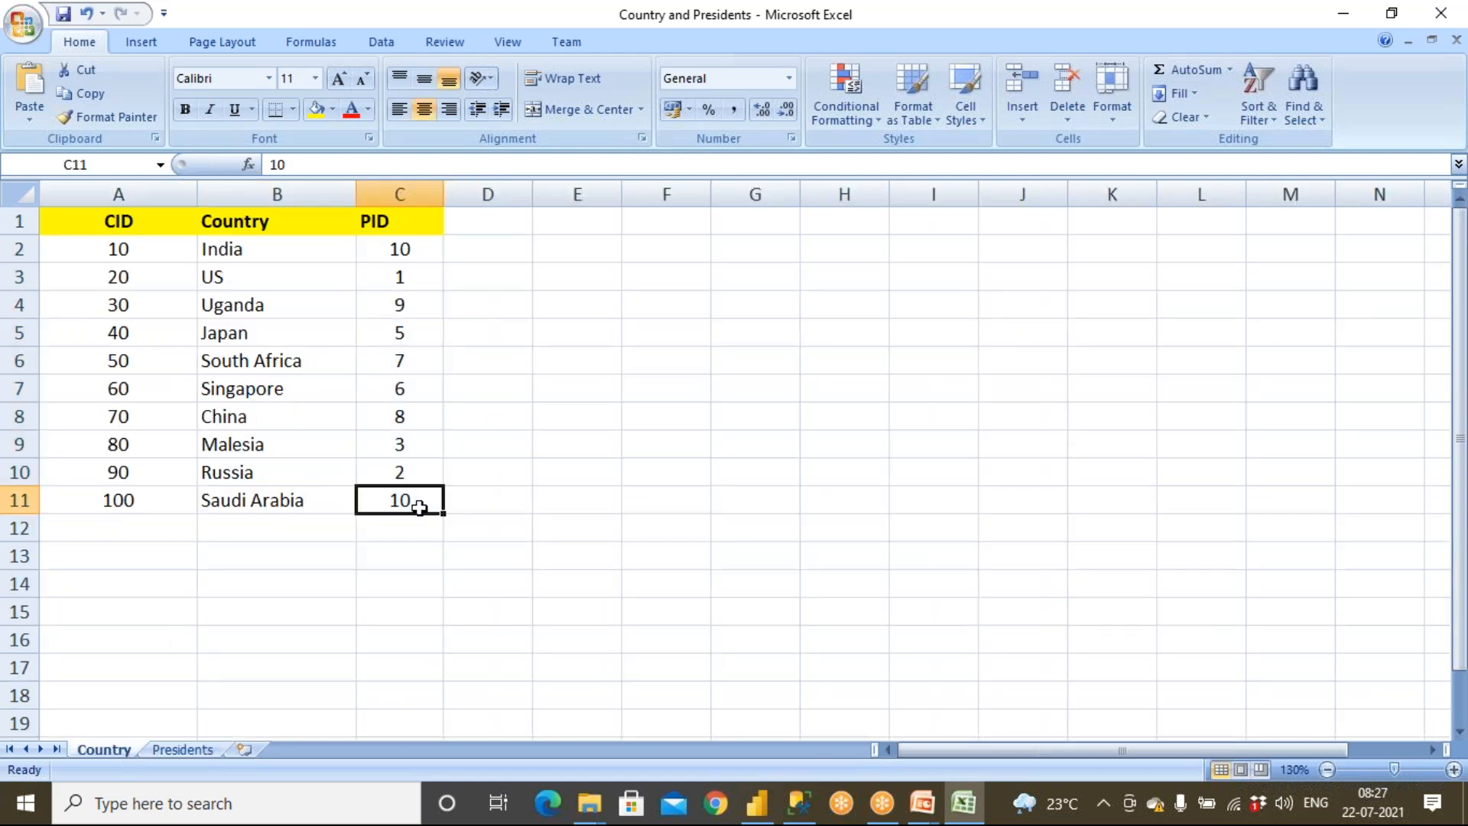
{"action": "left_click_drag", "start_coordinate": [411, 263], "coordinate": [411, 468]}
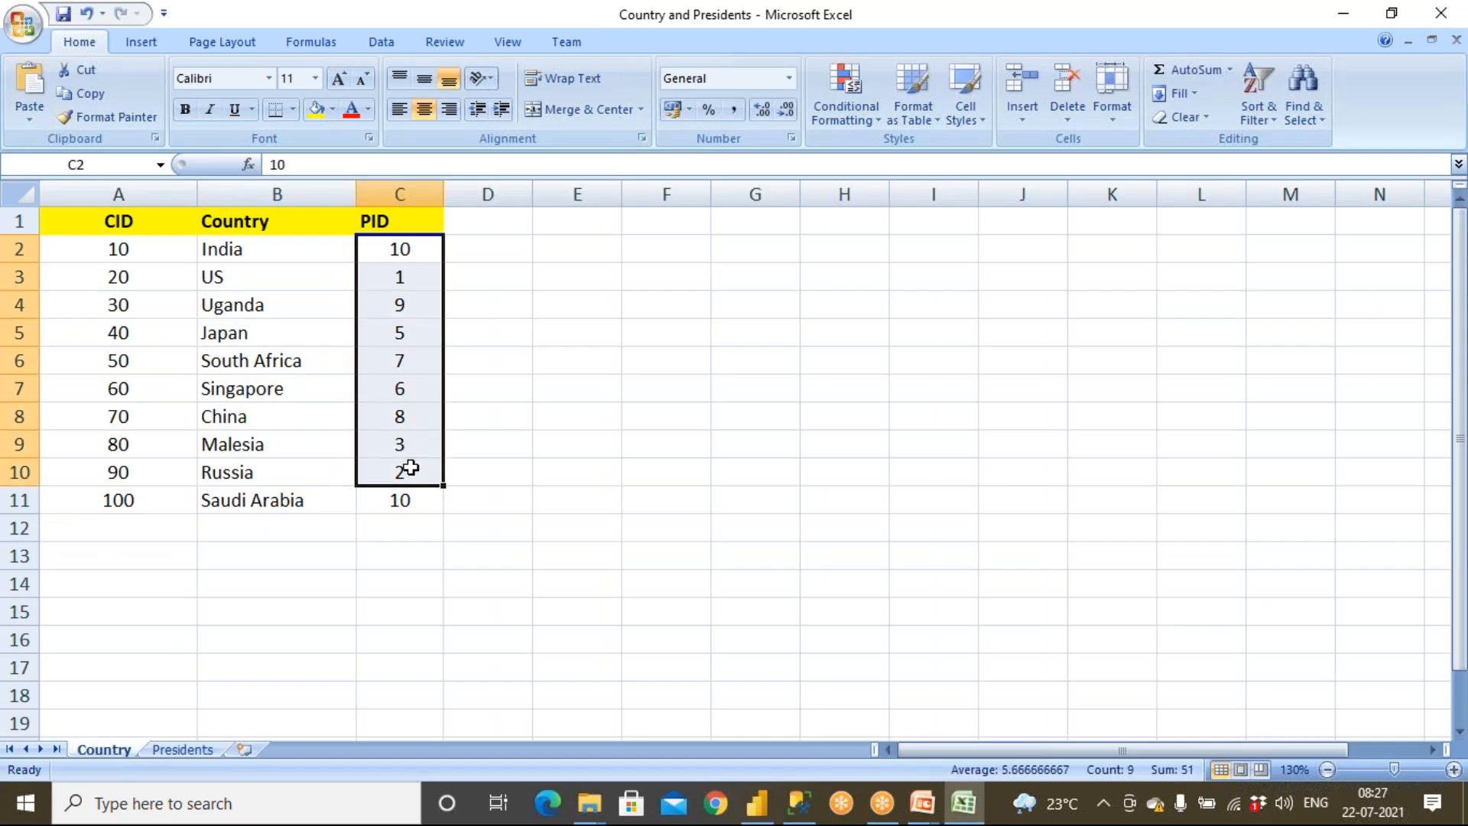
Undo the last PID change on the Country sheet and select the PID column
{"action": "key", "text": "ctrl+z"}
{"action": "left_click", "coordinate": [423, 582]}
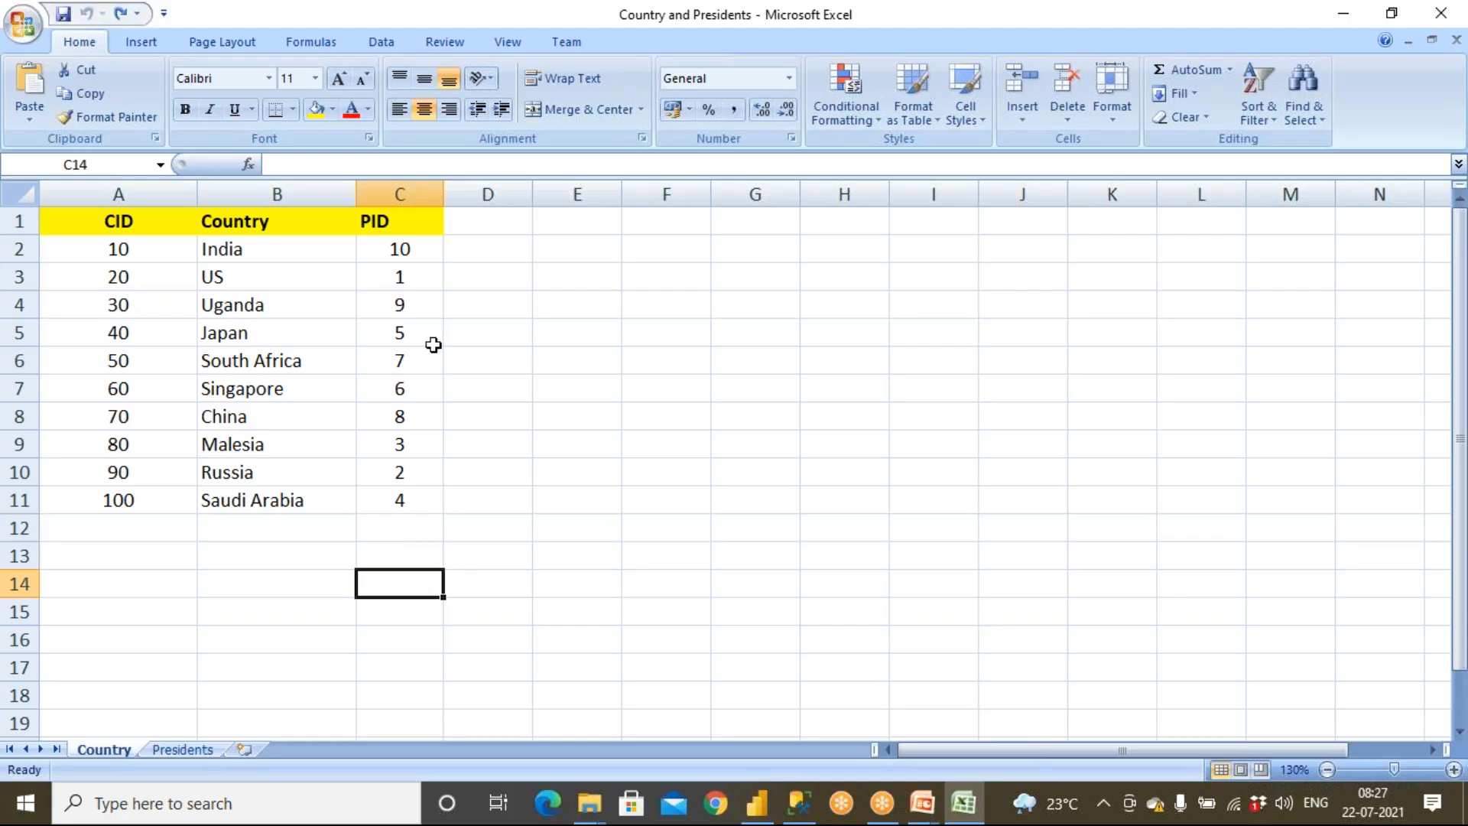
{"action": "left_click_drag", "start_coordinate": [420, 250], "coordinate": [418, 495]}
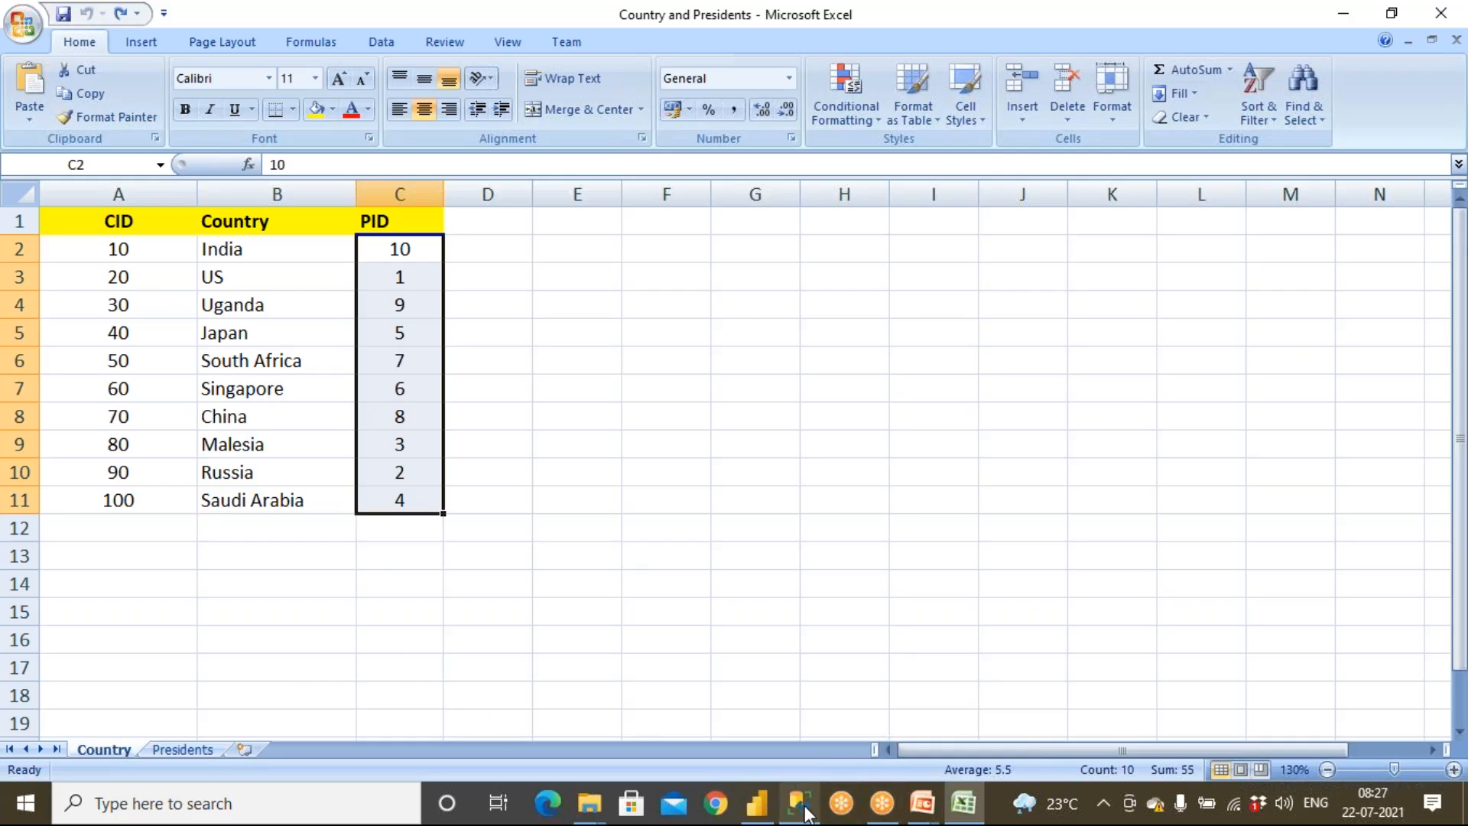
Switch to Power BI and examine the Country–Presidents relationship in the model view
{"action": "left_click", "coordinate": [757, 803]}
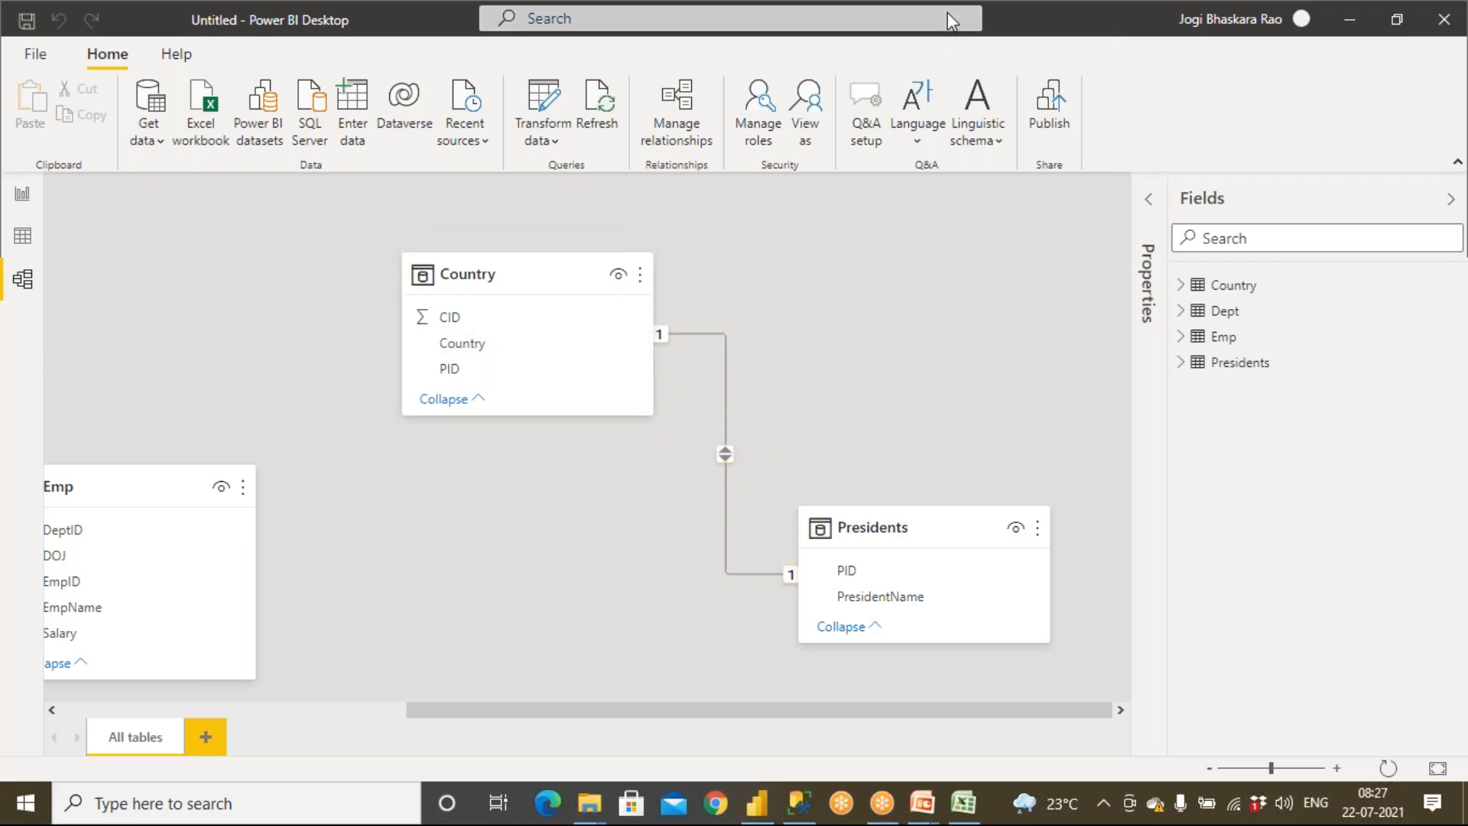
{"action": "mouse_move", "coordinate": [760, 400]}
{"action": "left_mouse_down"}
{"action": "mouse_move", "coordinate": [730, 413]}
{"action": "mouse_move", "coordinate": [778, 425]}
{"action": "mouse_move", "coordinate": [755, 400]}
{"action": "left_mouse_up"}
{"action": "left_click_drag", "start_coordinate": [514, 370], "coordinate": [559, 354]}
{"action": "left_click_drag", "start_coordinate": [480, 307], "coordinate": [470, 315]}
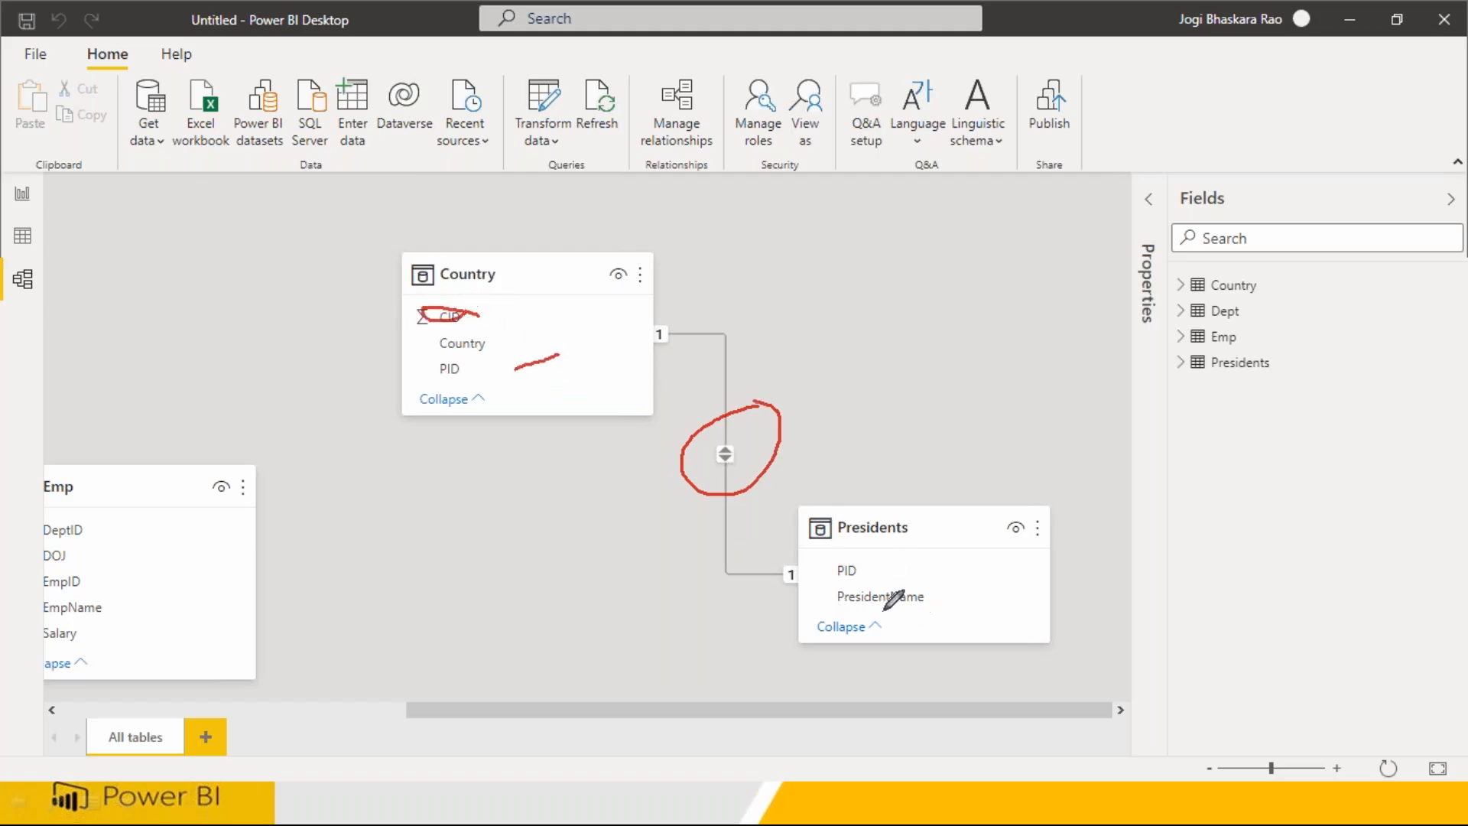
{"action": "mouse_move", "coordinate": [878, 556]}
{"action": "left_mouse_down"}
{"action": "mouse_move", "coordinate": [822, 585]}
{"action": "mouse_move", "coordinate": [886, 562]}
{"action": "left_mouse_up"}
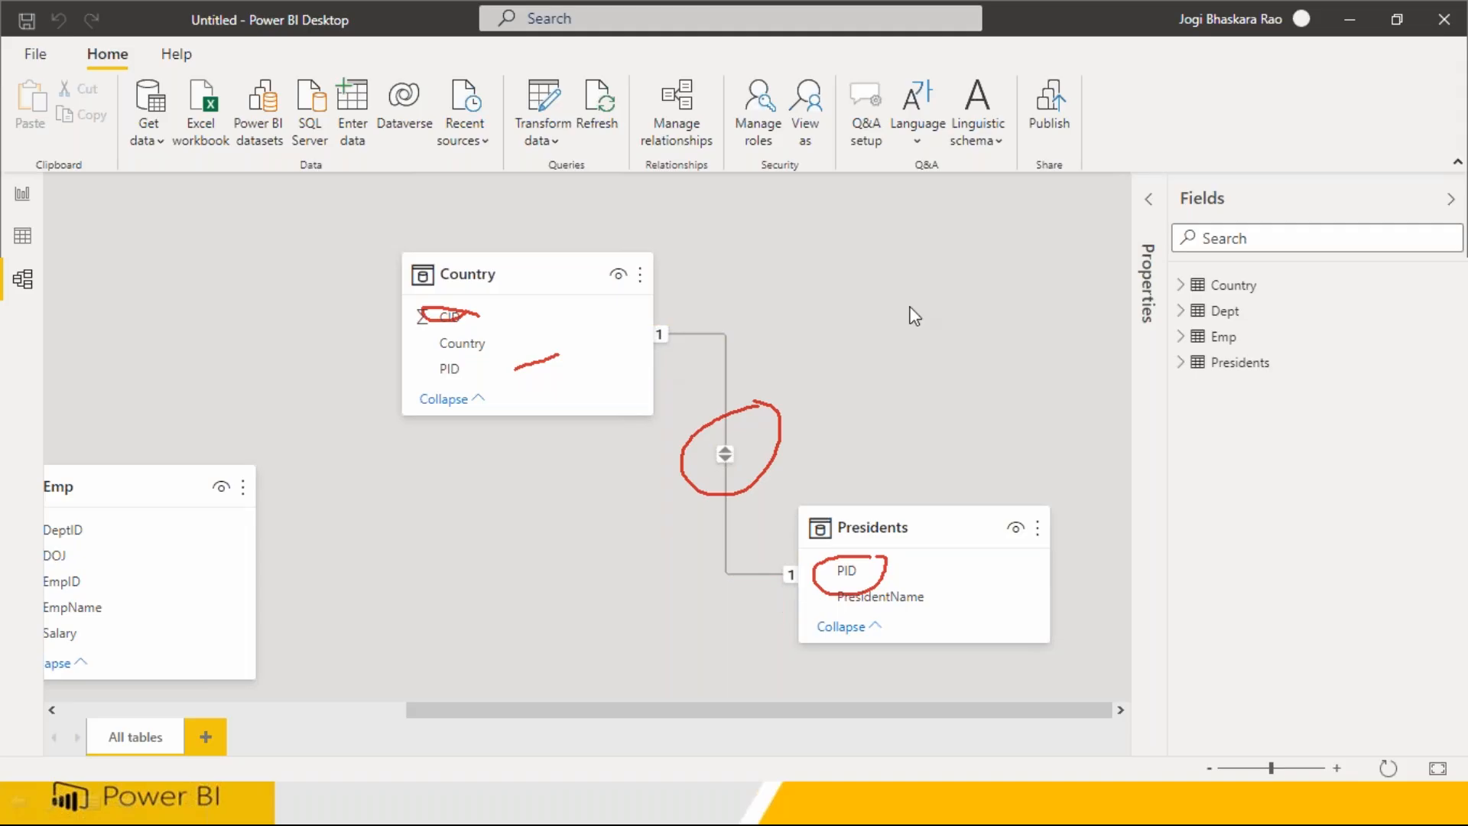
{"action": "mouse_move", "coordinate": [704, 74]}
{"action": "left_mouse_down"}
{"action": "mouse_move", "coordinate": [650, 88]}
{"action": "mouse_move", "coordinate": [723, 157]}
{"action": "mouse_move", "coordinate": [697, 77]}
{"action": "left_mouse_up"}
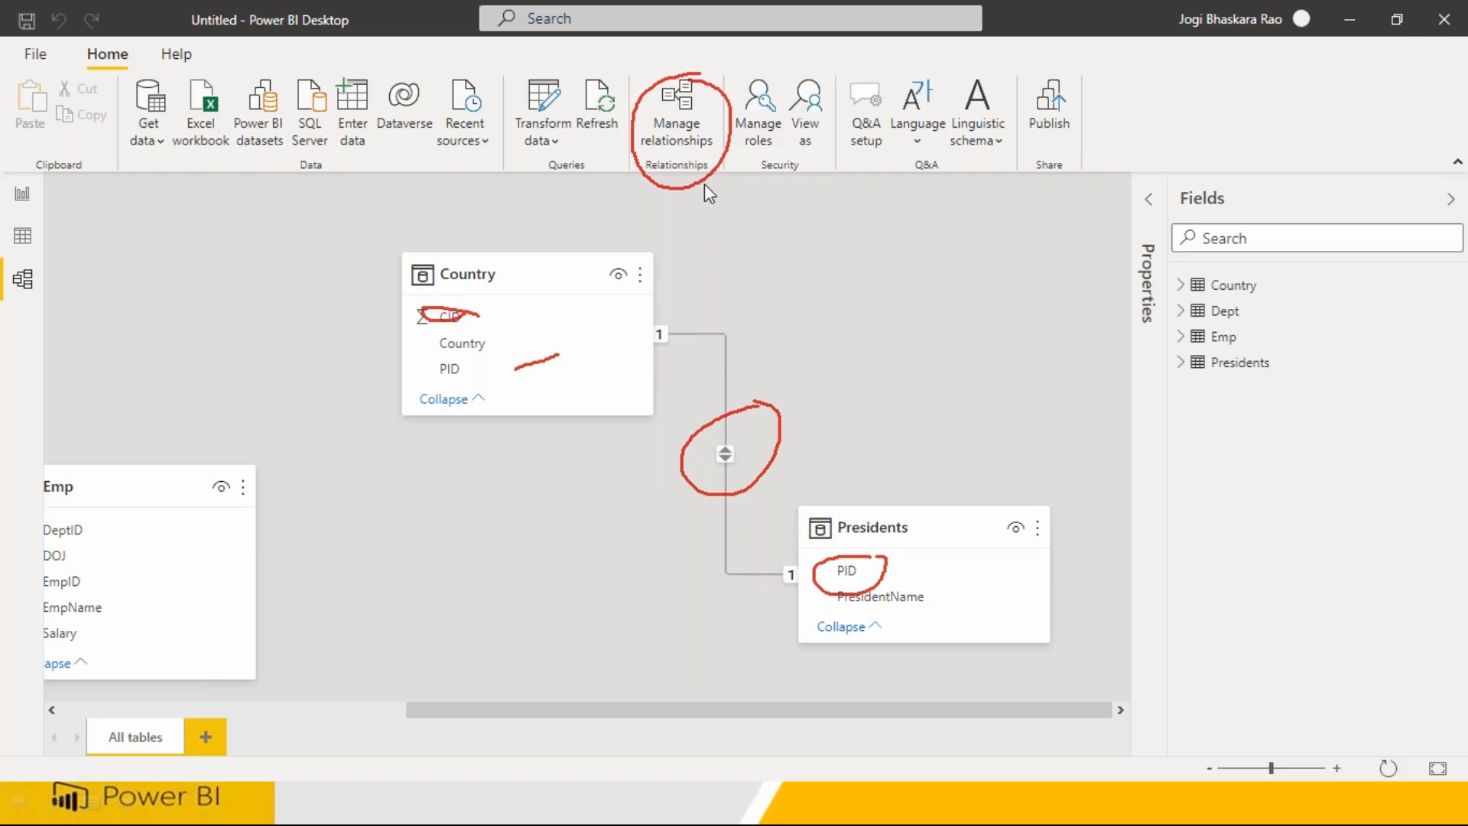
Edit the Presidents–Country relationship so Presidents PID joins the Country table's CID column
{"action": "left_click", "coordinate": [692, 138]}
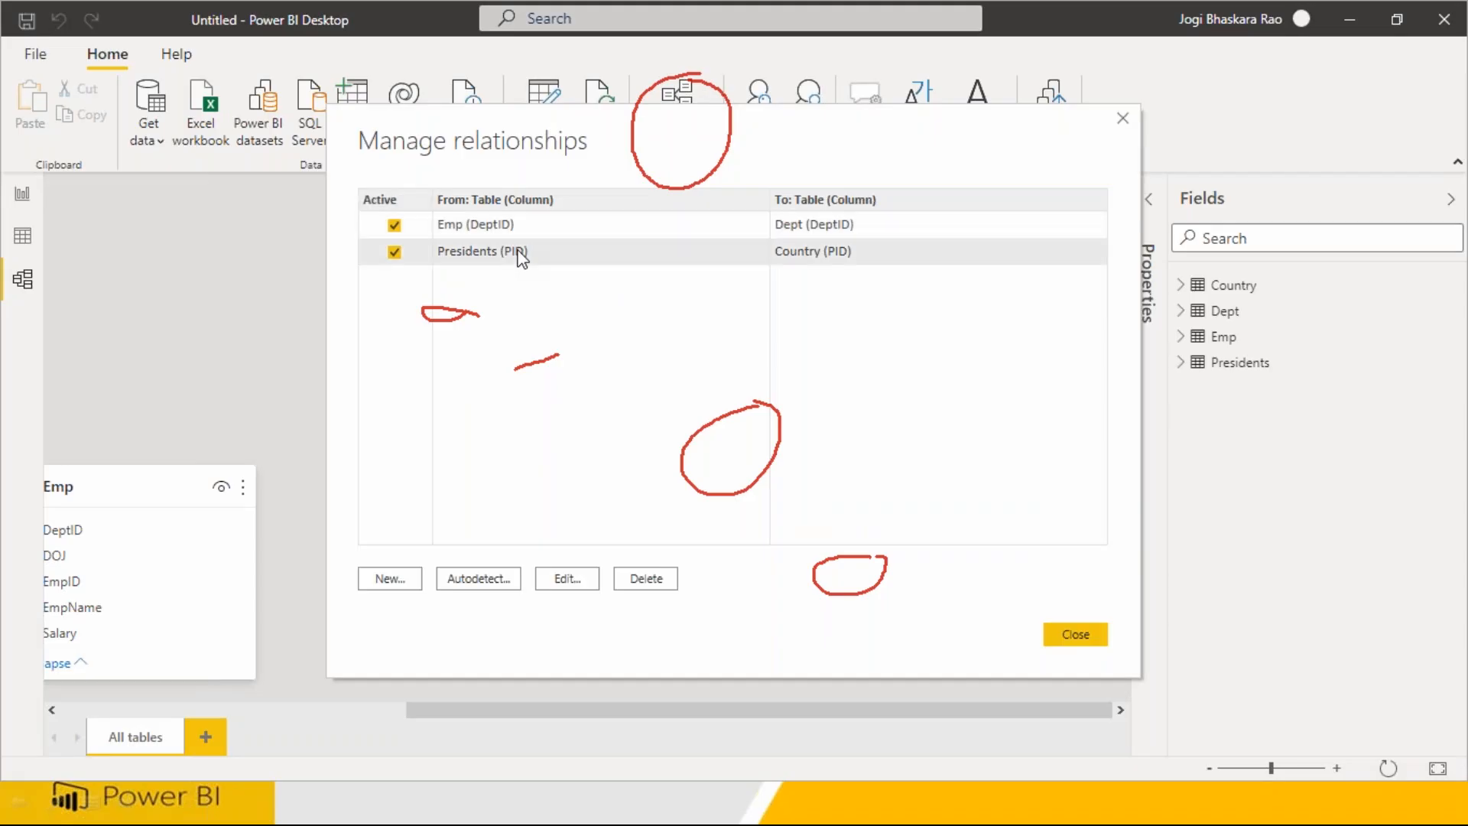
{"action": "left_click", "coordinate": [590, 584]}
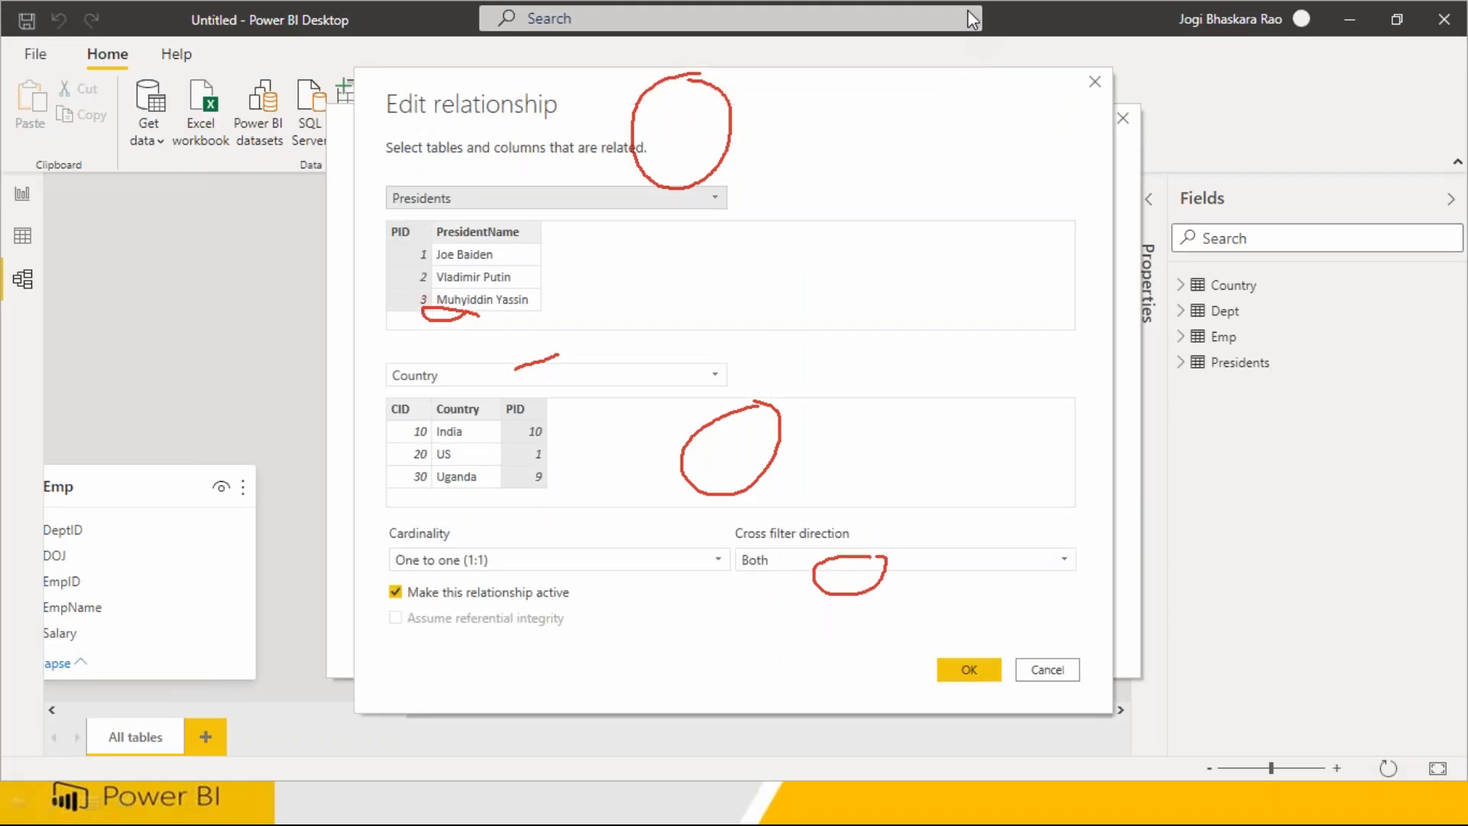
{"action": "left_click", "coordinate": [973, 153]}
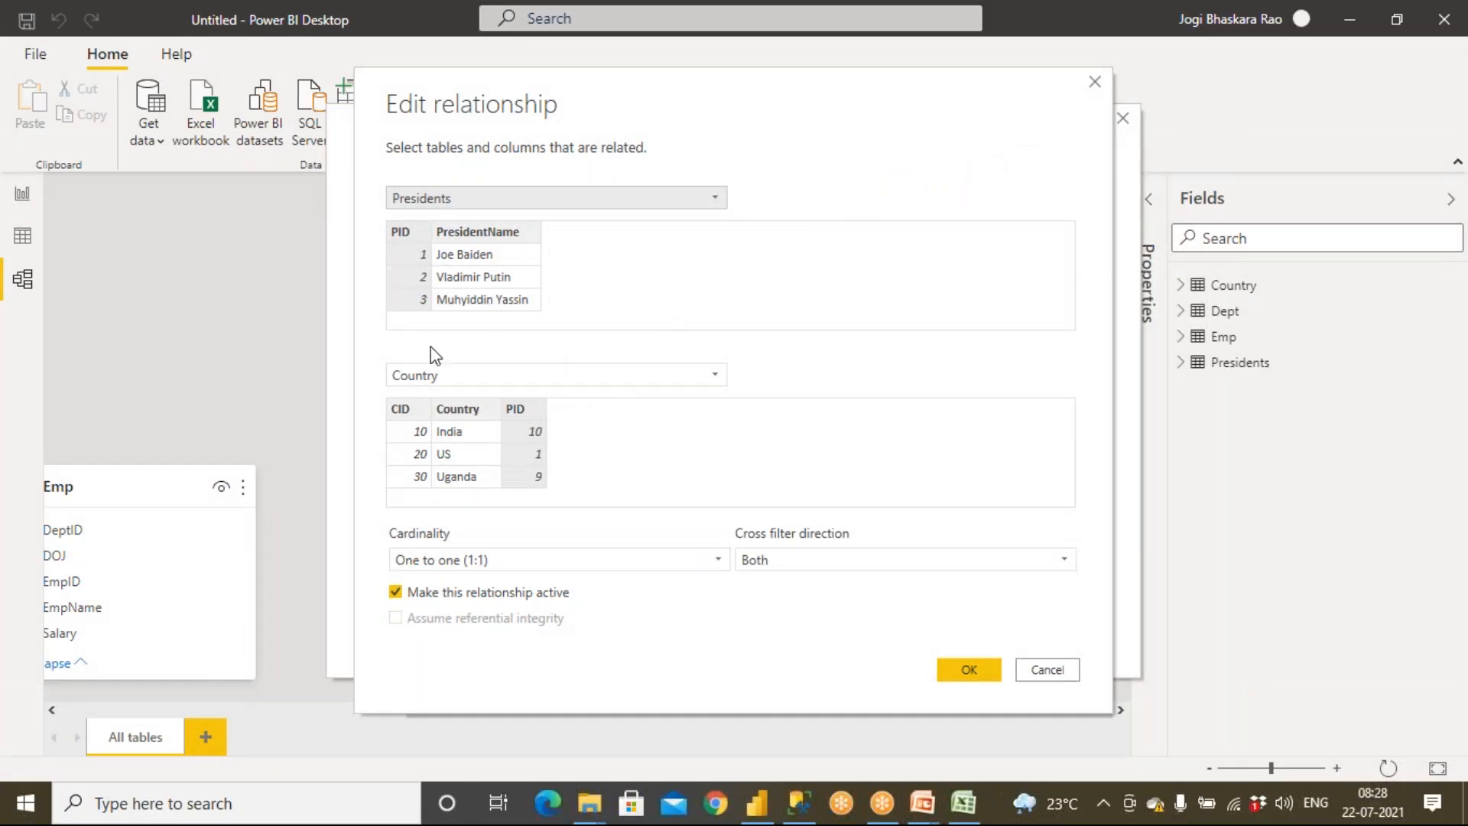
{"action": "left_click", "coordinate": [766, 562]}
{"action": "left_click", "coordinate": [768, 562]}
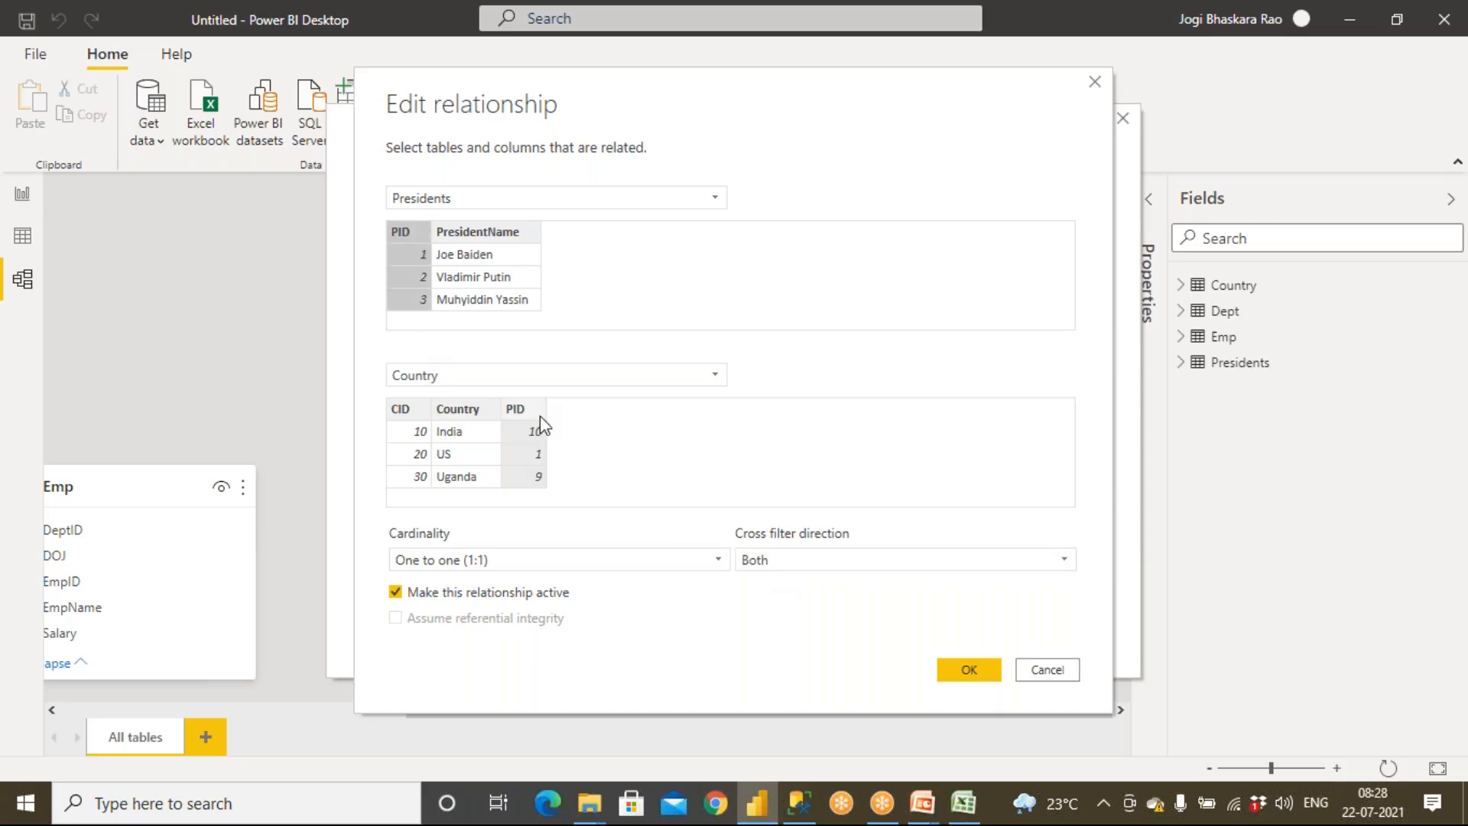
{"action": "left_click", "coordinate": [401, 410]}
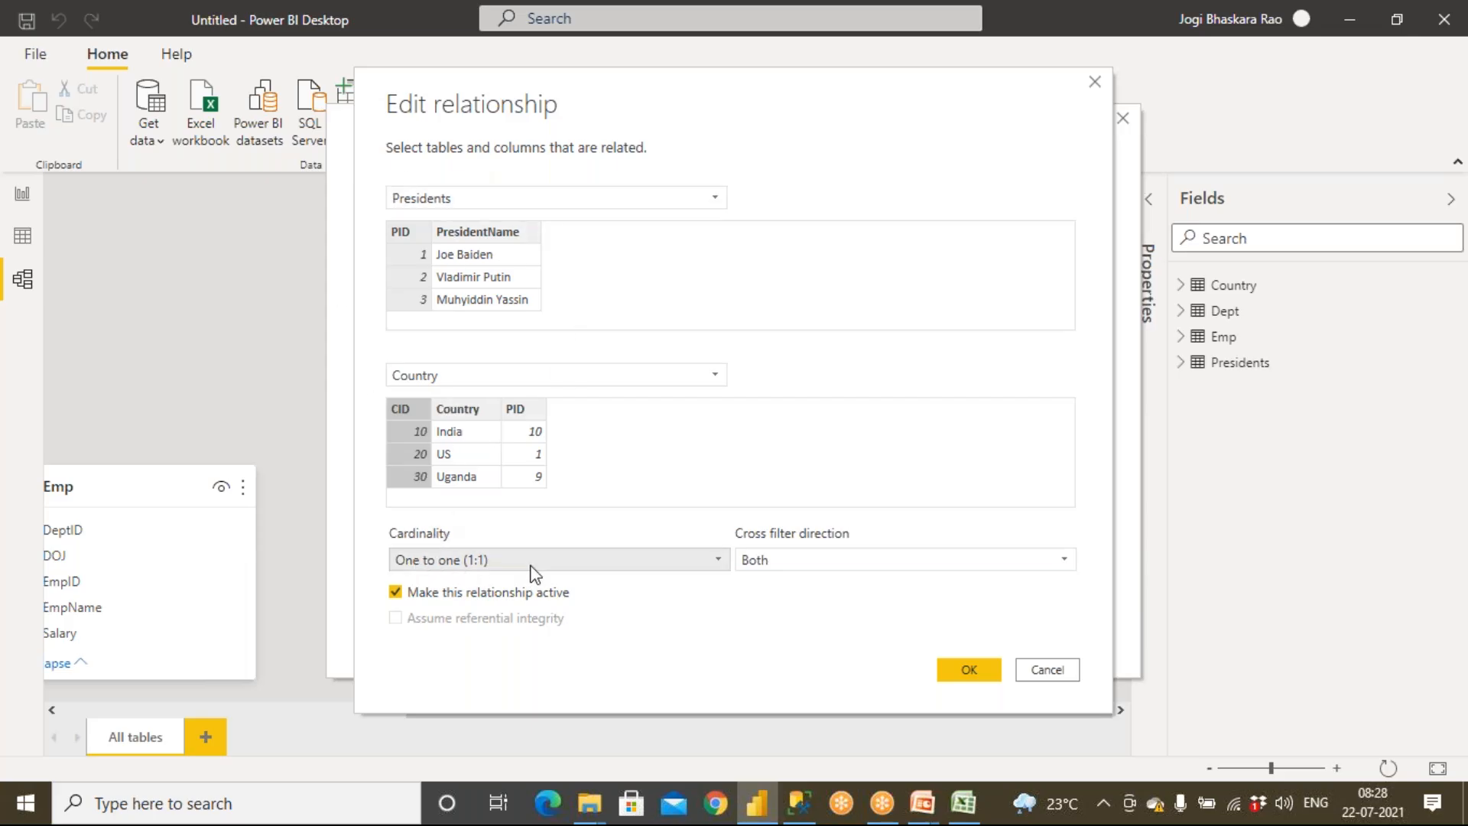
{"action": "left_click", "coordinate": [968, 670]}
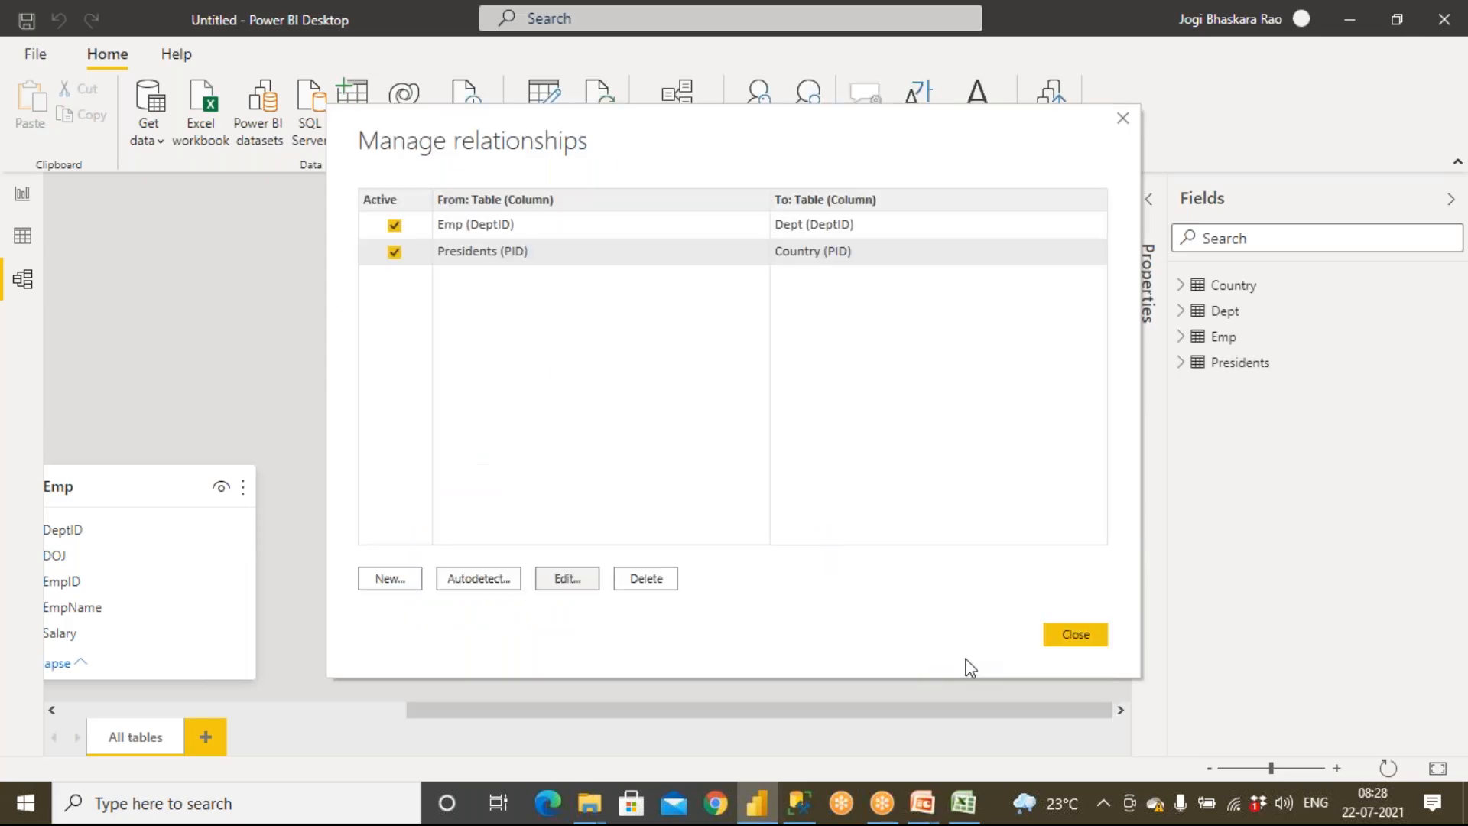
{"action": "left_click", "coordinate": [468, 256]}
{"action": "left_click", "coordinate": [1074, 635]}
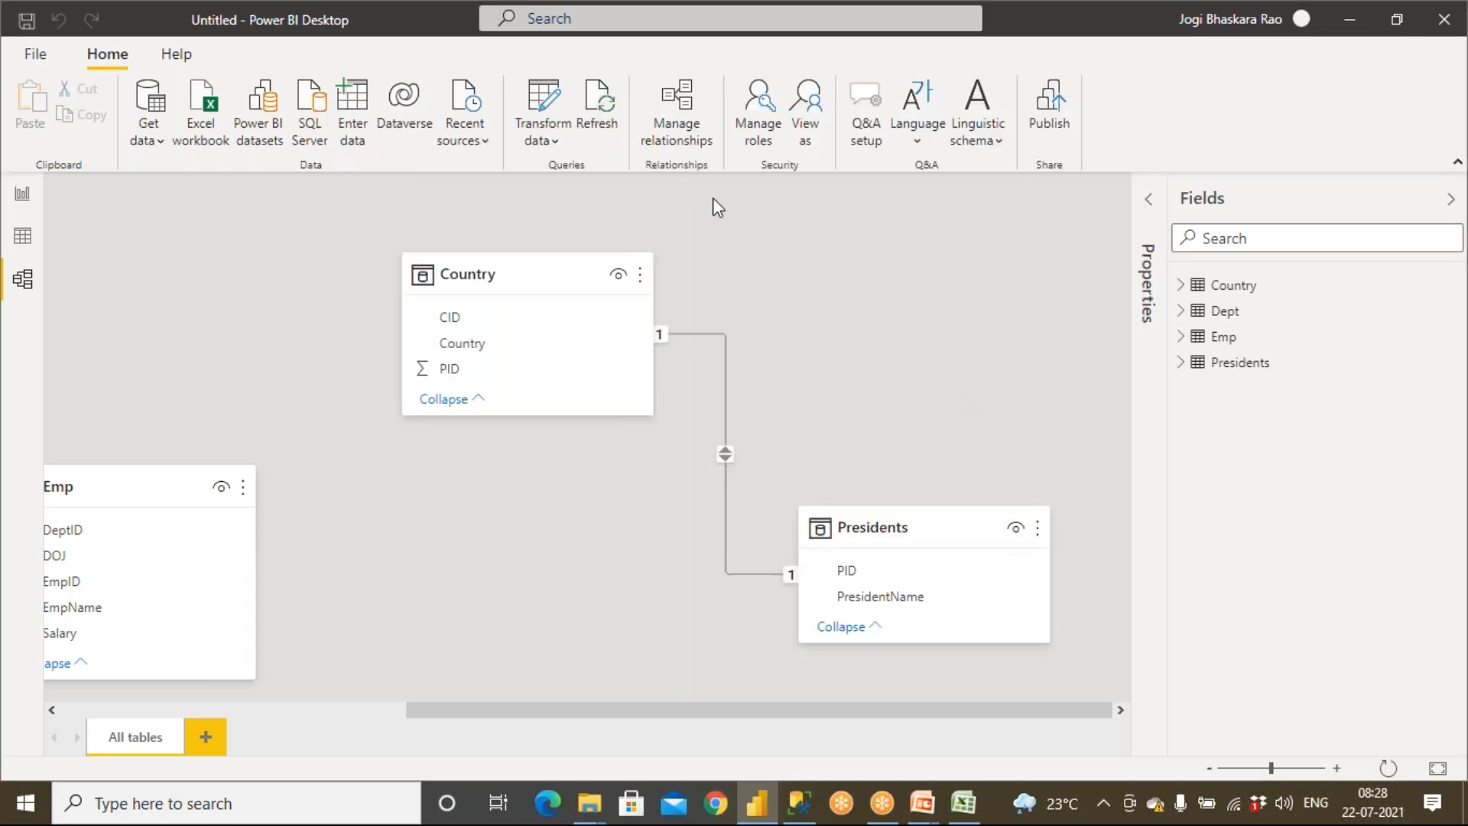
Reopen the Presidents–Country relationship to review its cardinality and columns without changes
{"action": "left_click", "coordinate": [677, 107]}
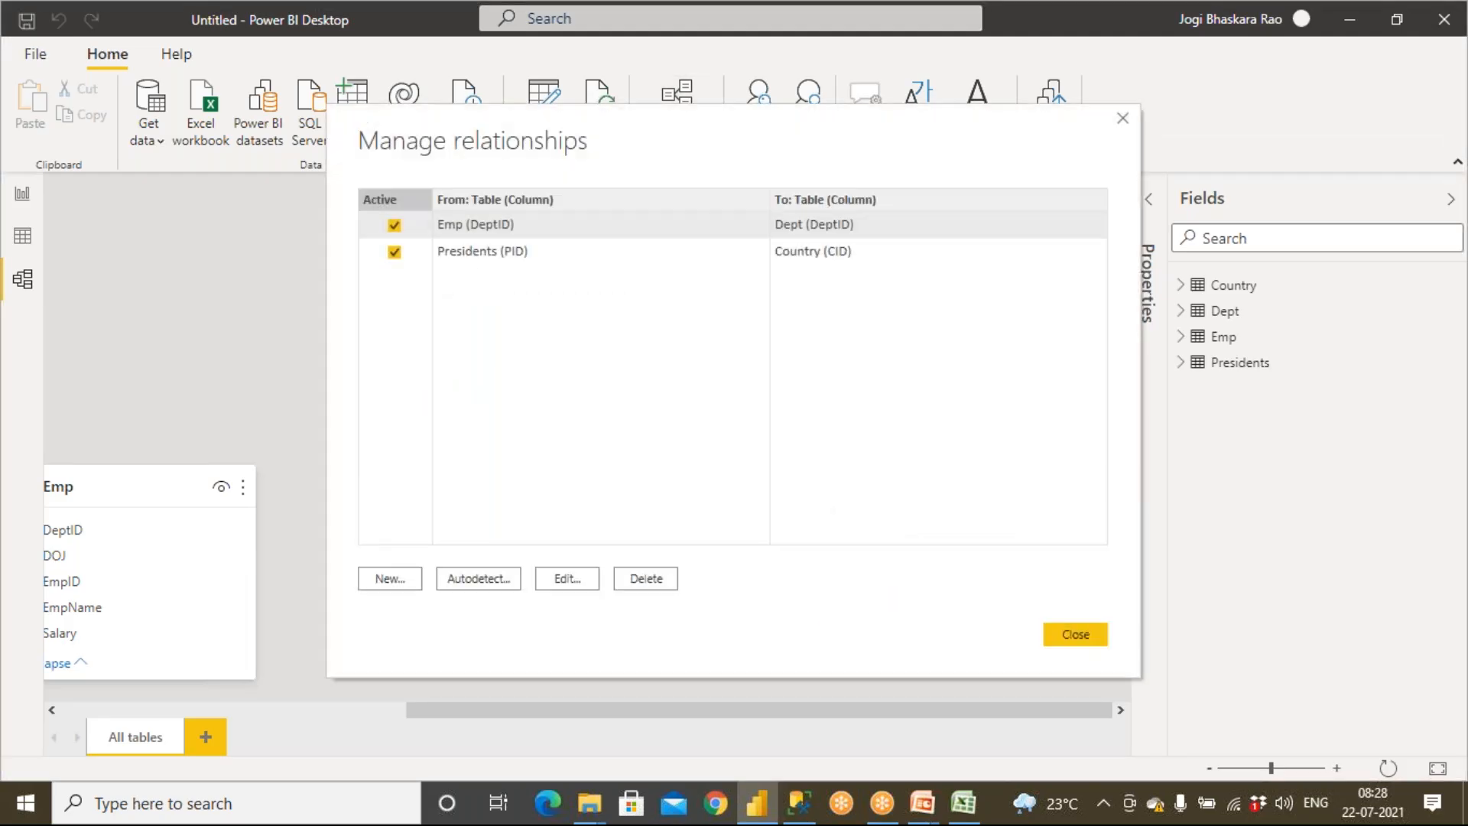
{"action": "left_click", "coordinate": [517, 260]}
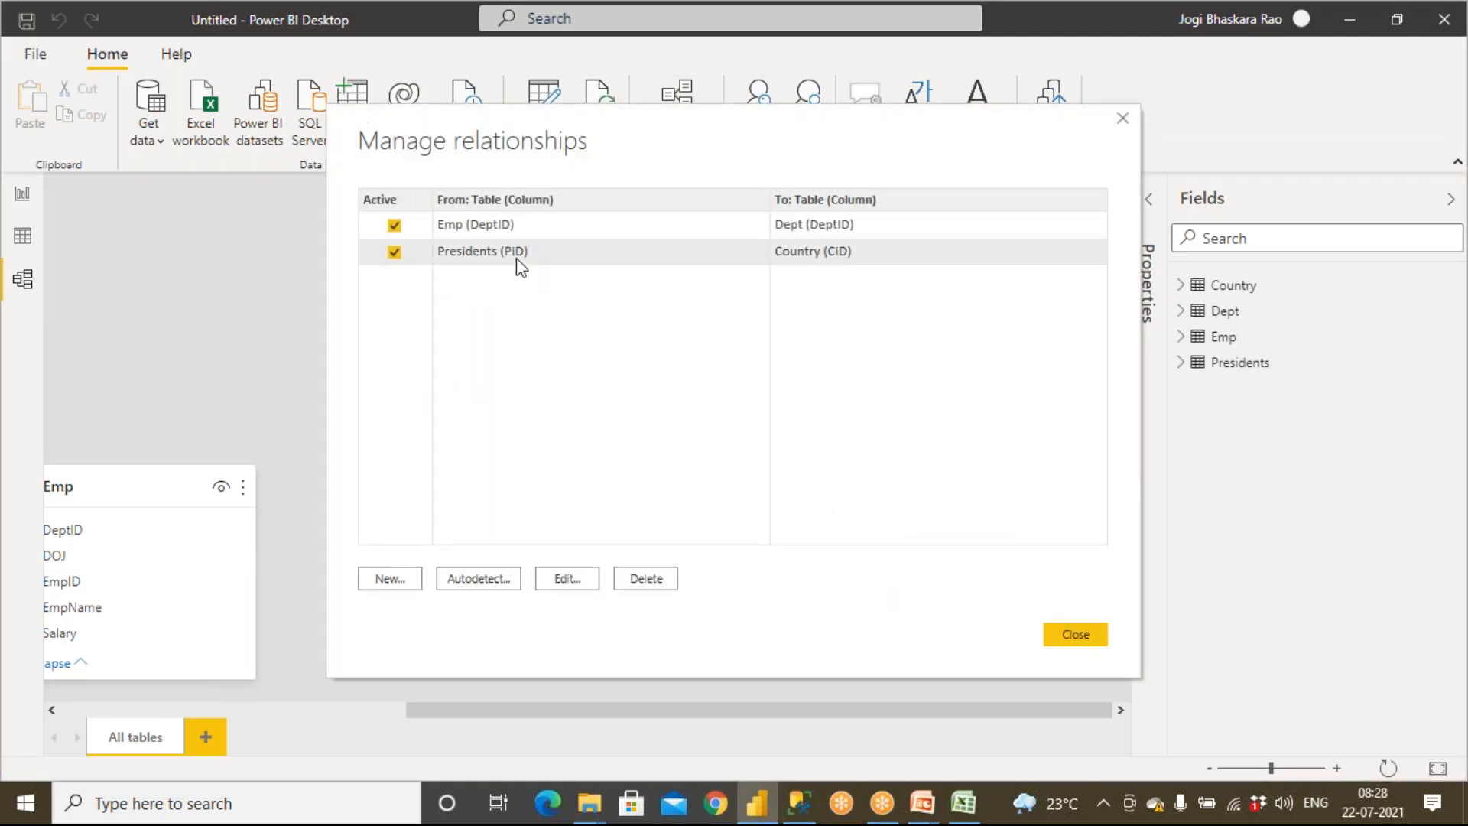
{"action": "left_click", "coordinate": [567, 579]}
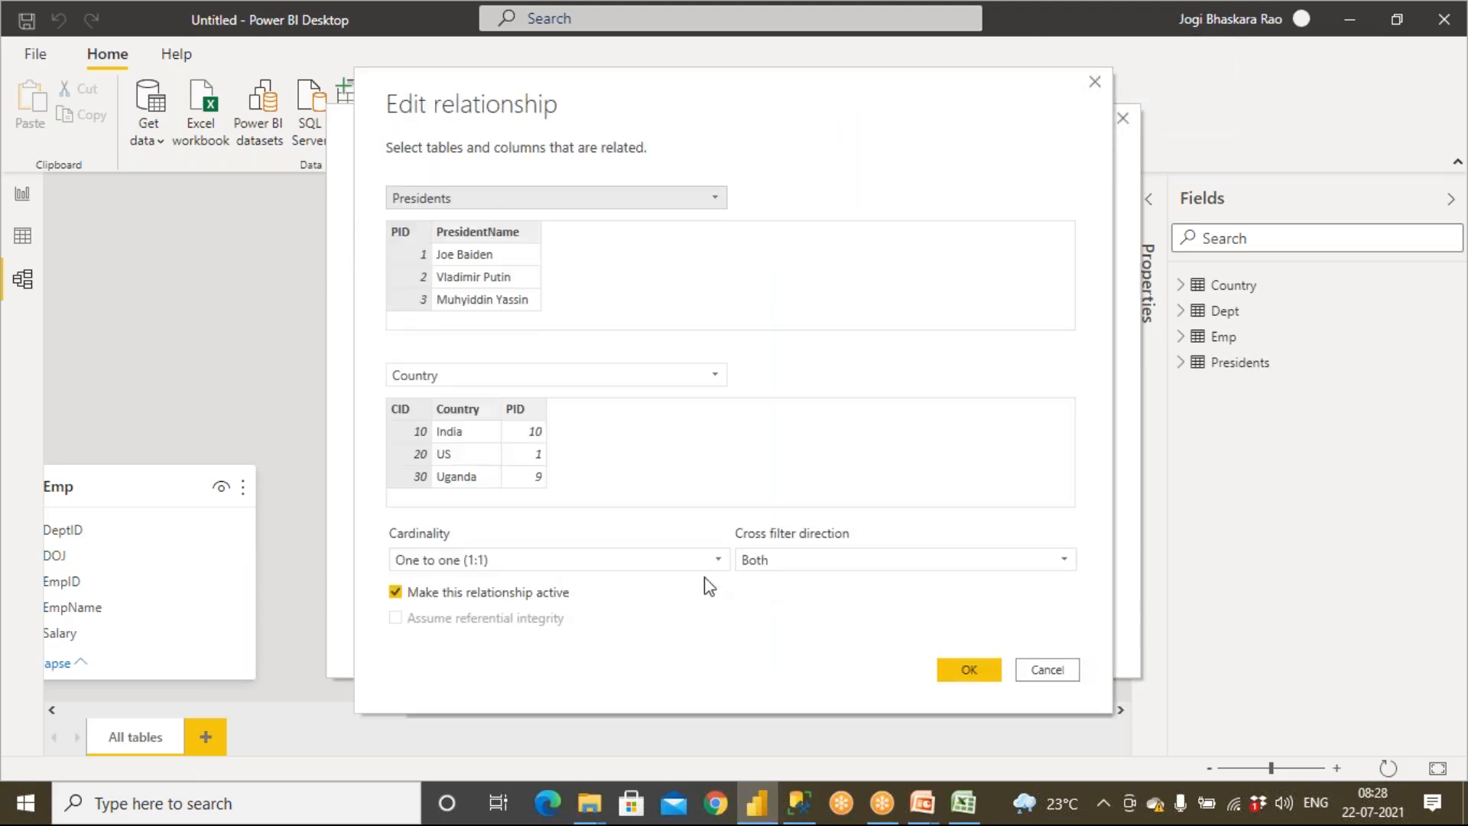
{"action": "left_click", "coordinate": [1047, 671]}
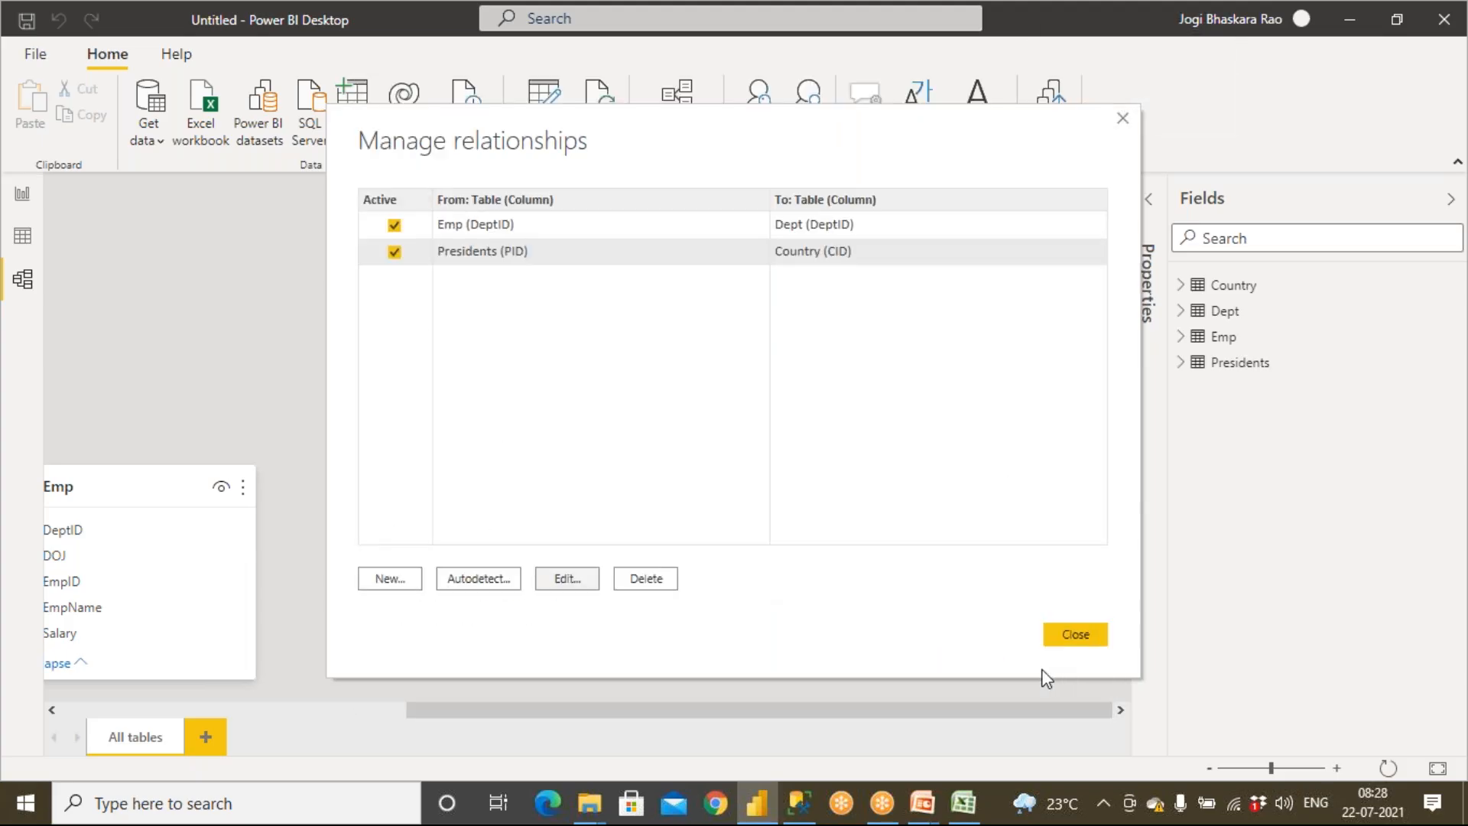
{"action": "left_click", "coordinate": [1078, 634]}
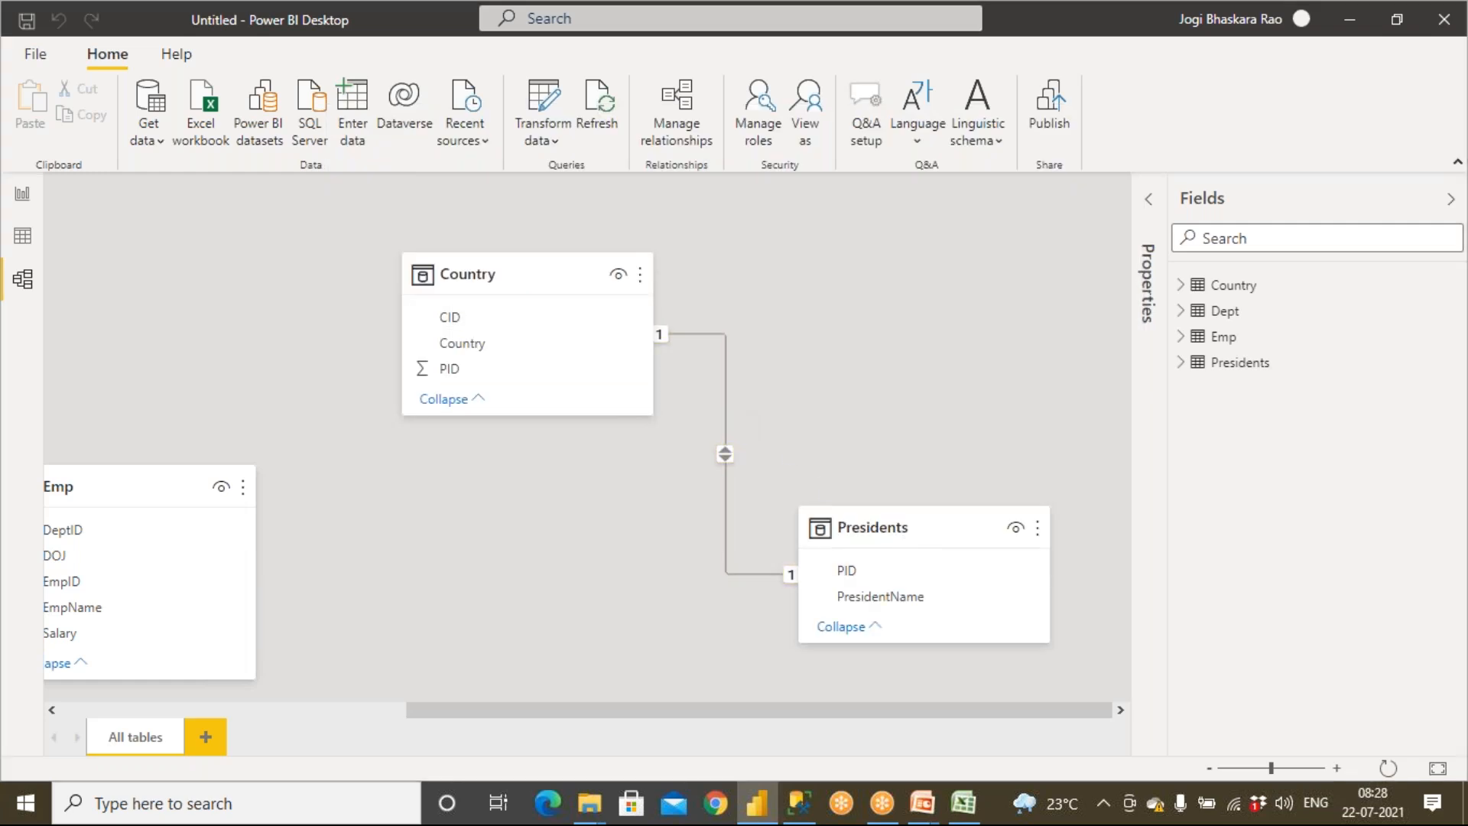
{"action": "double_click", "coordinate": [726, 418]}
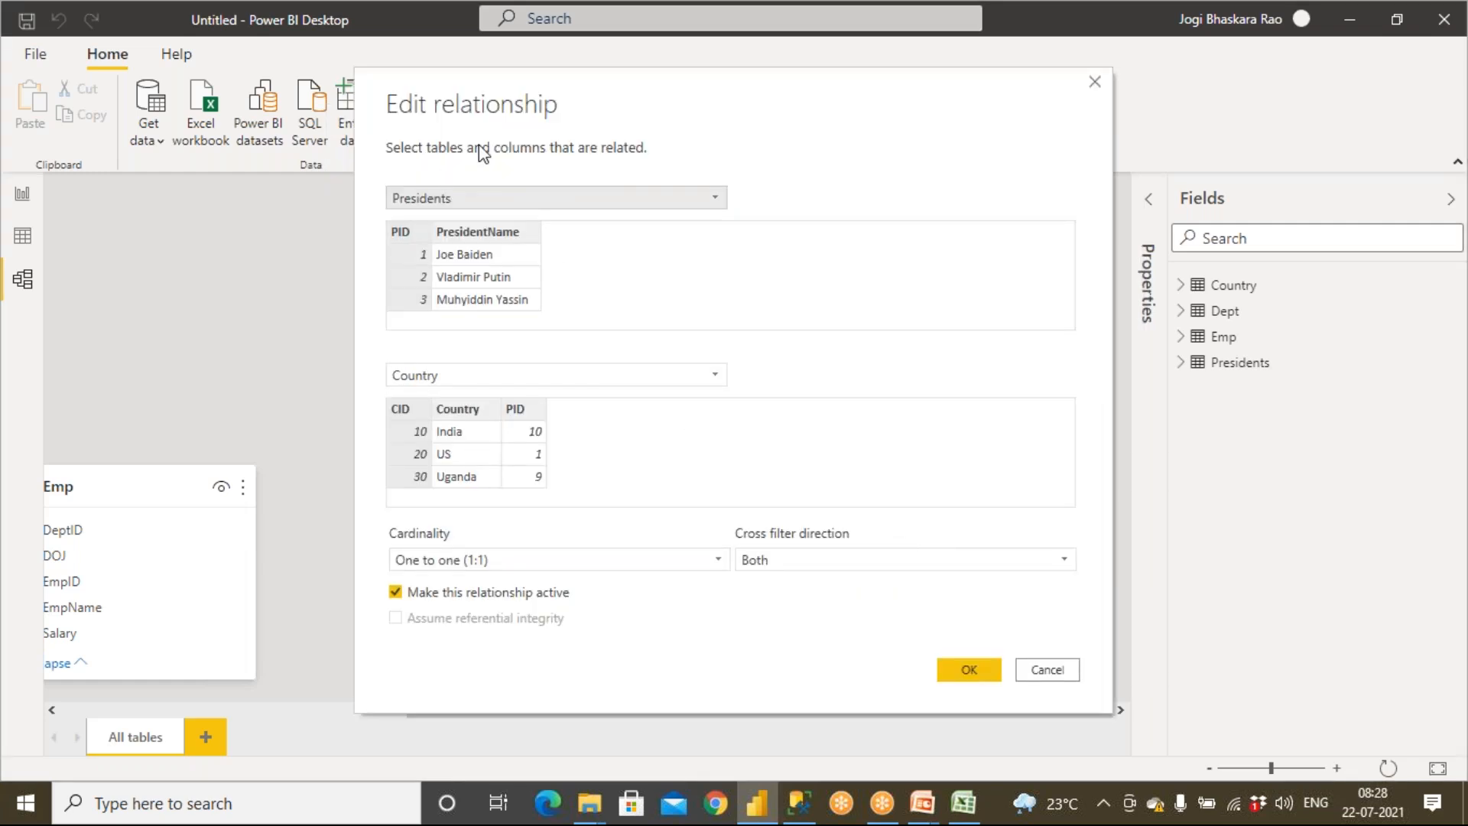
{"action": "left_click", "coordinate": [1049, 671]}
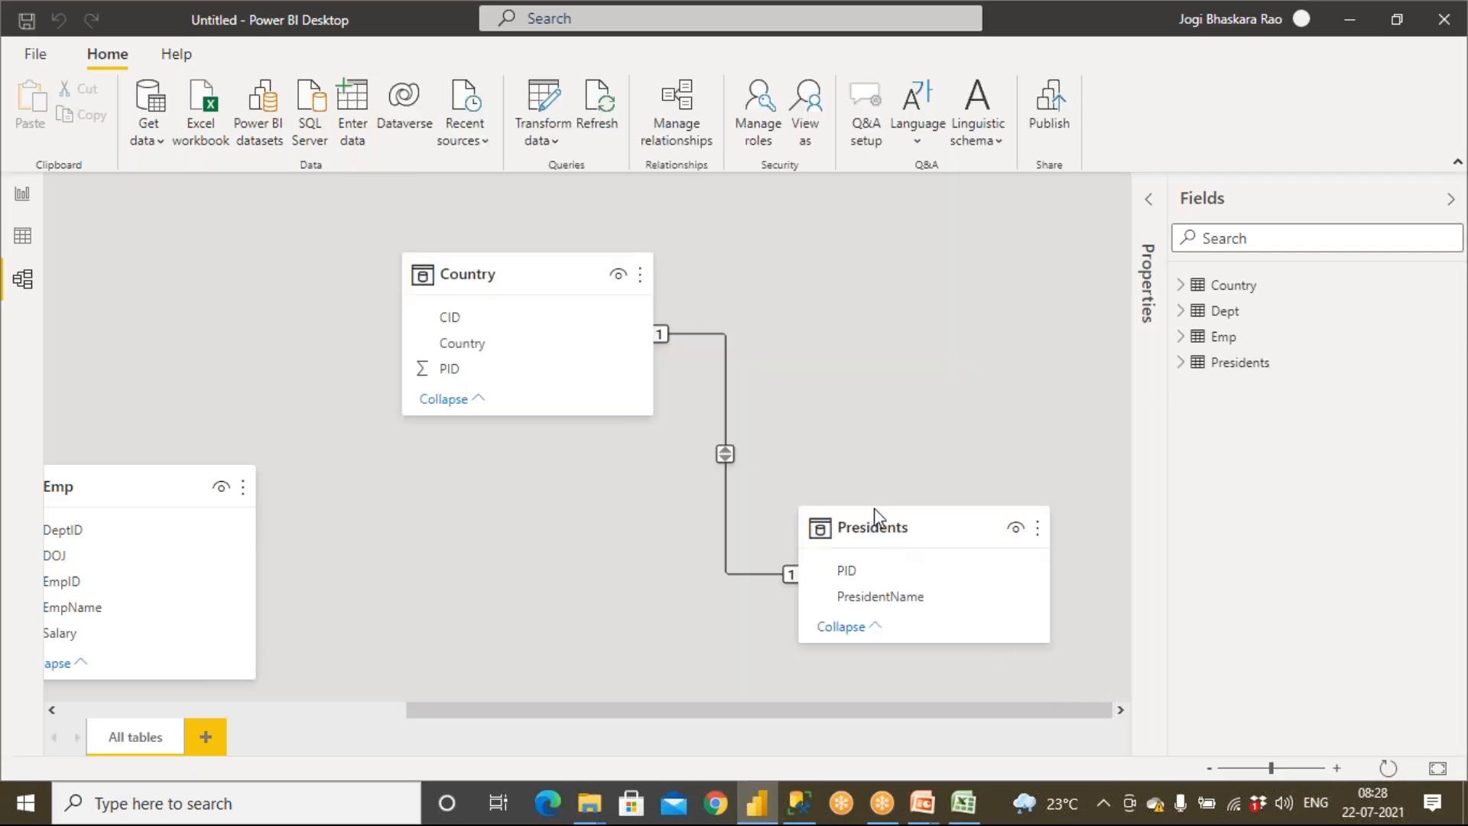
Delete the relationship between the Country and Presidents tables
{"action": "right_click", "coordinate": [725, 400]}
{"action": "left_click", "coordinate": [737, 417]}
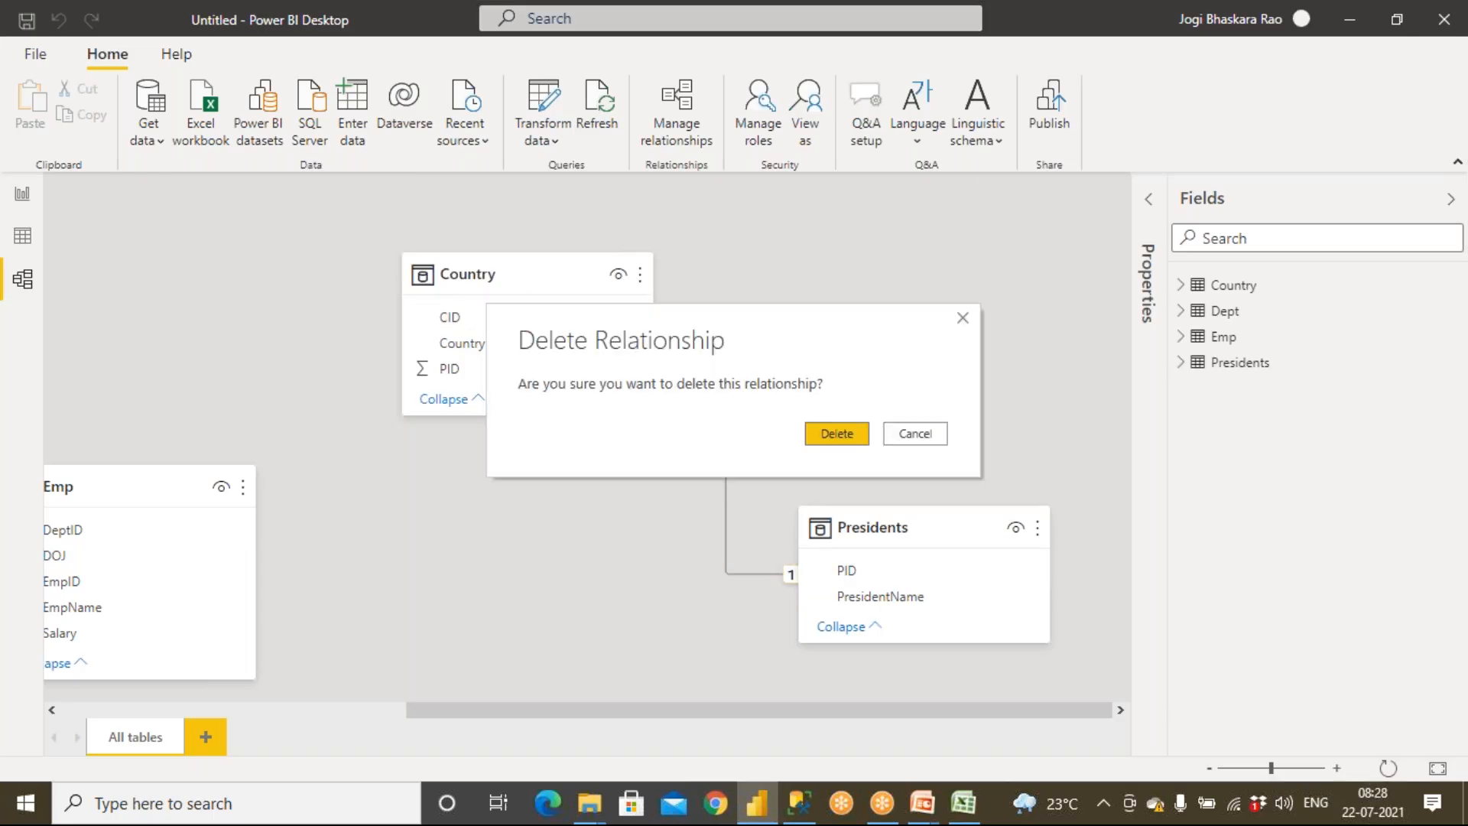
{"action": "left_click", "coordinate": [829, 434]}
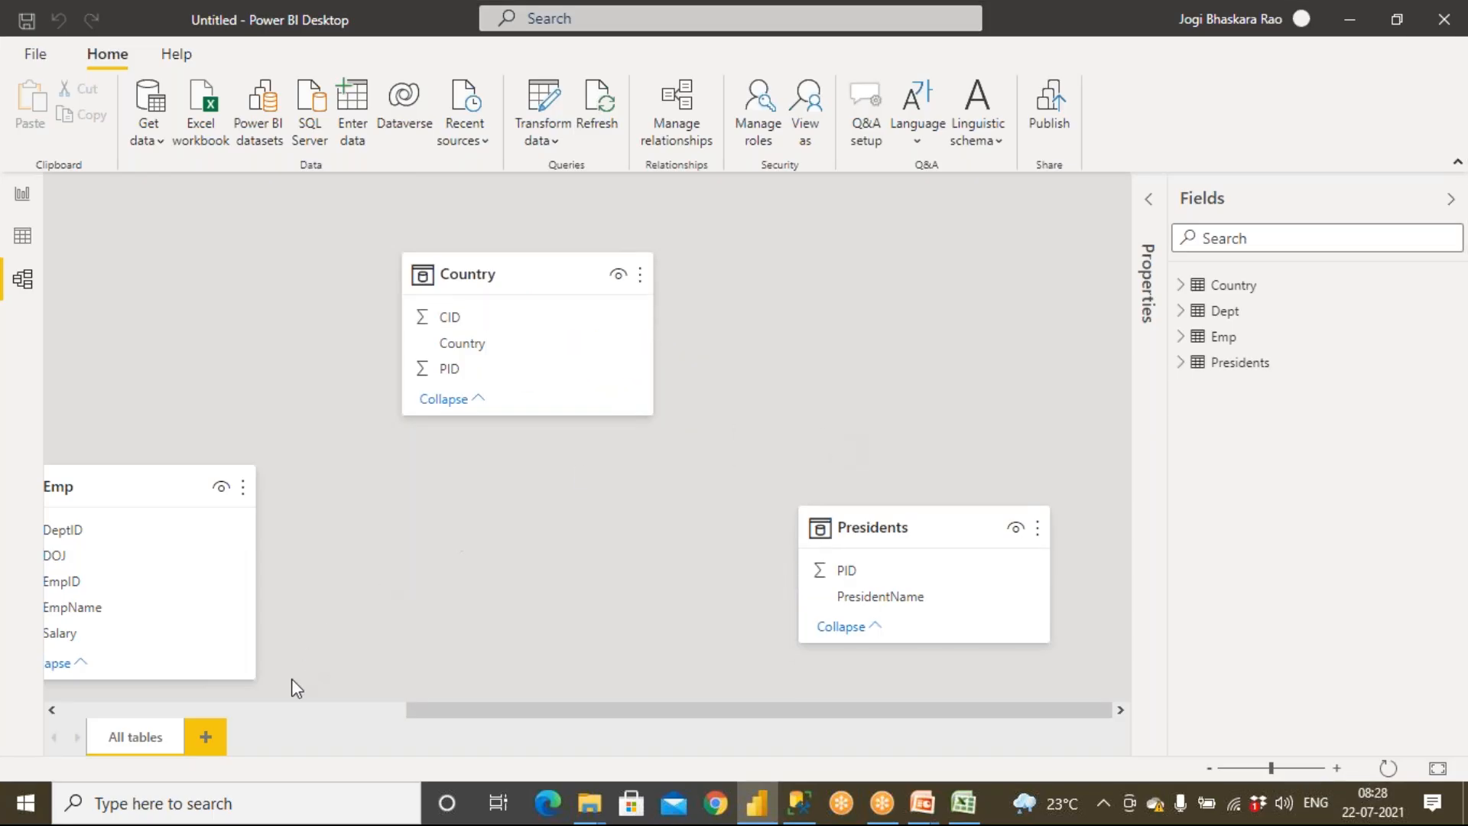
Delete the relationship between the Dept and Emp tables
{"action": "left_click", "coordinate": [283, 710]}
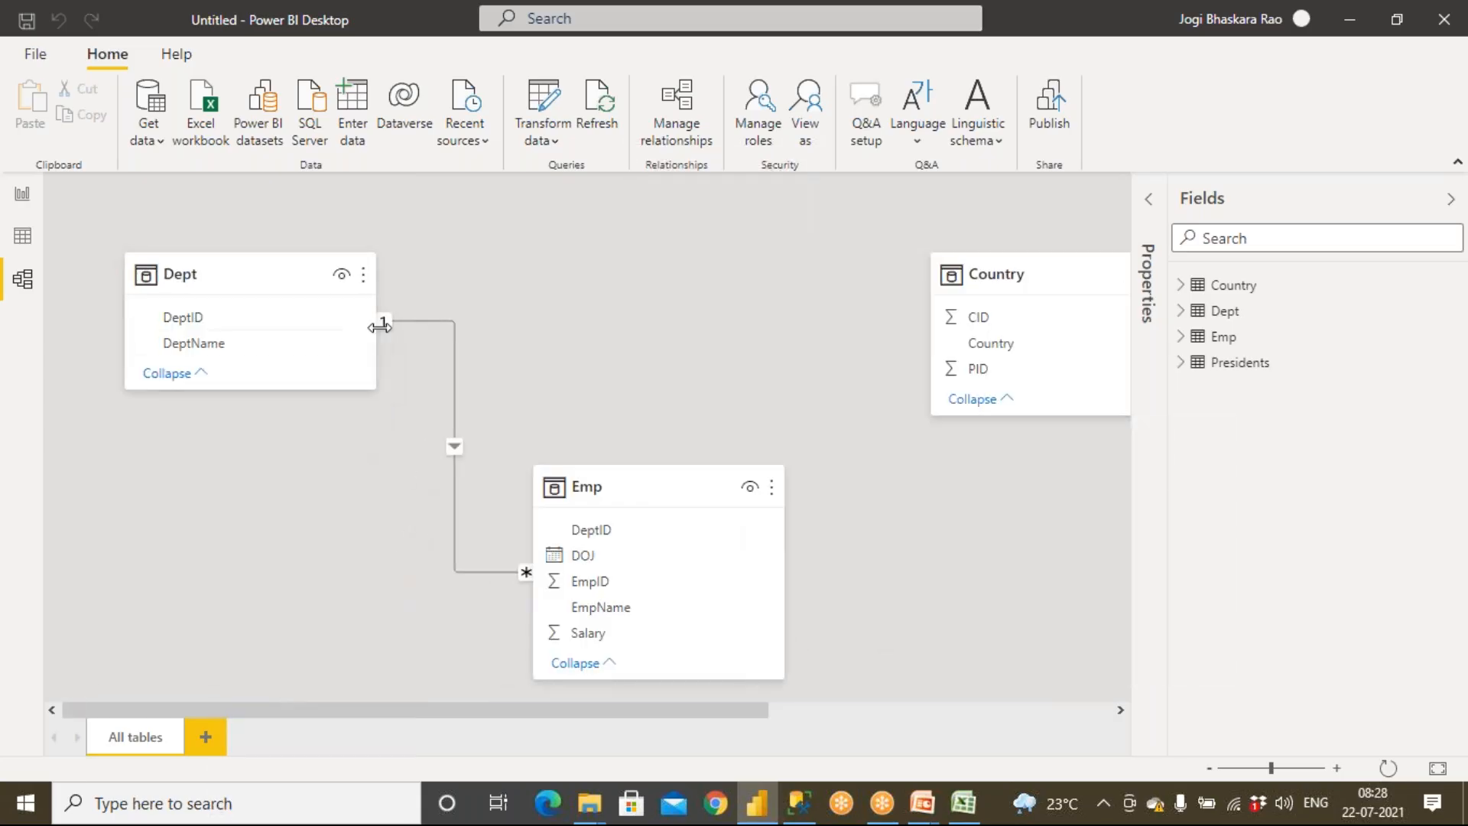
{"action": "right_click", "coordinate": [456, 417]}
{"action": "left_click", "coordinate": [470, 426]}
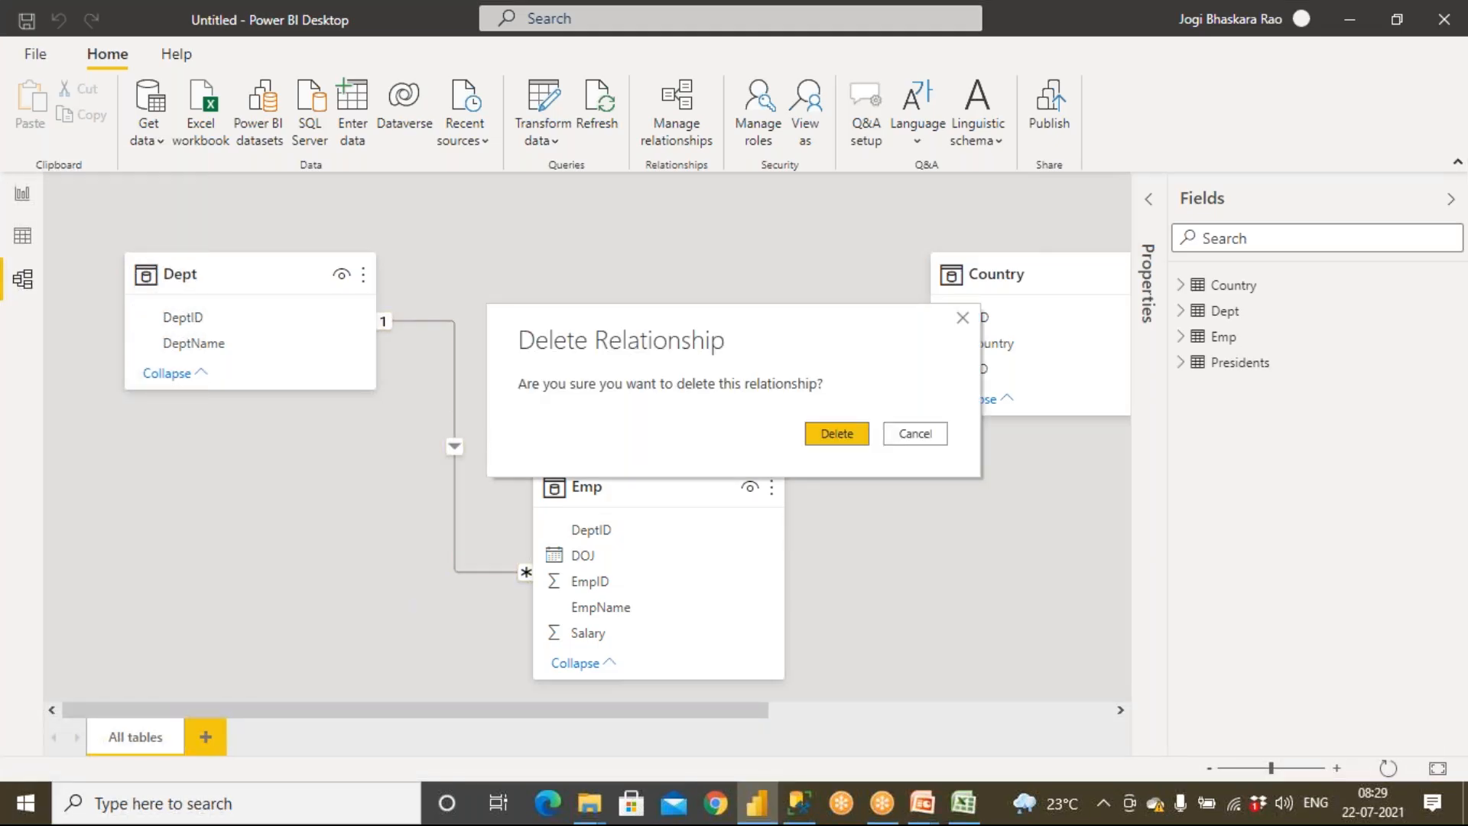
{"action": "left_click", "coordinate": [815, 438]}
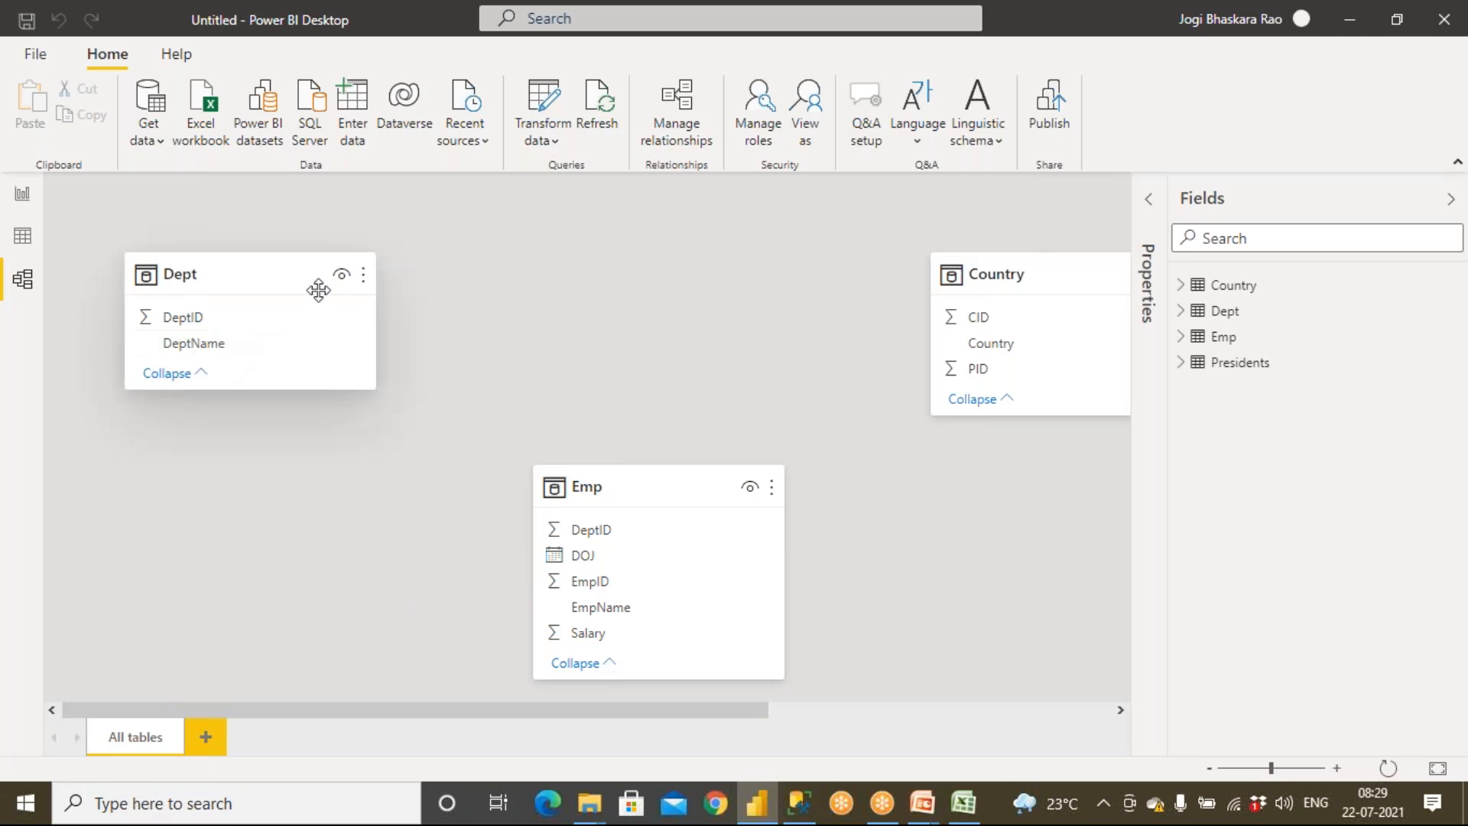
Open the Power Query Editor and browse the Dept, Emp, Country and Presidents queries
{"action": "left_click_drag", "start_coordinate": [707, 712], "coordinate": [883, 714]}
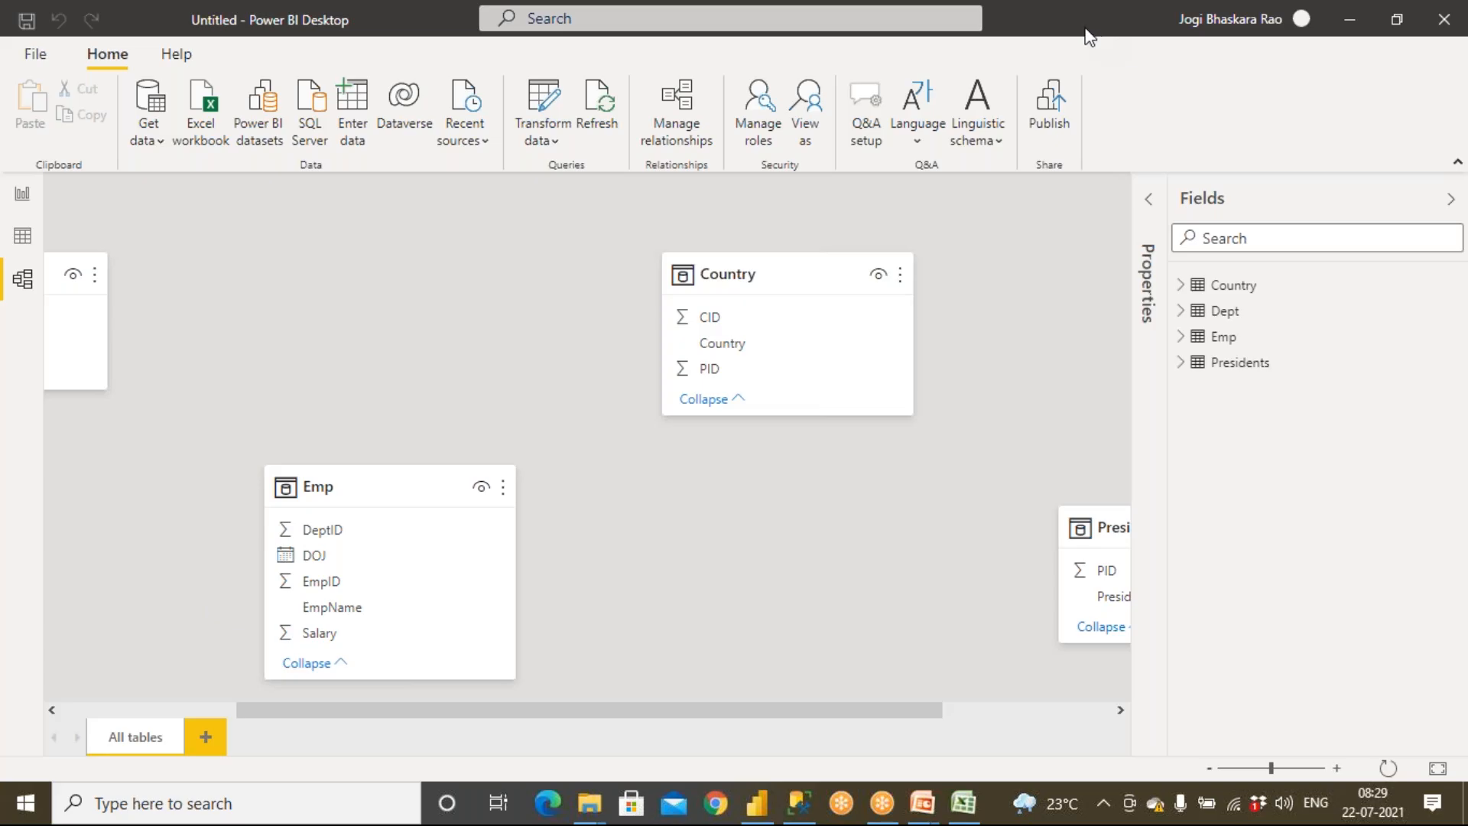
{"action": "scroll", "coordinate": [130, 707], "scroll_direction": "left", "scroll_amount": 1}
{"action": "left_click", "coordinate": [130, 707]}
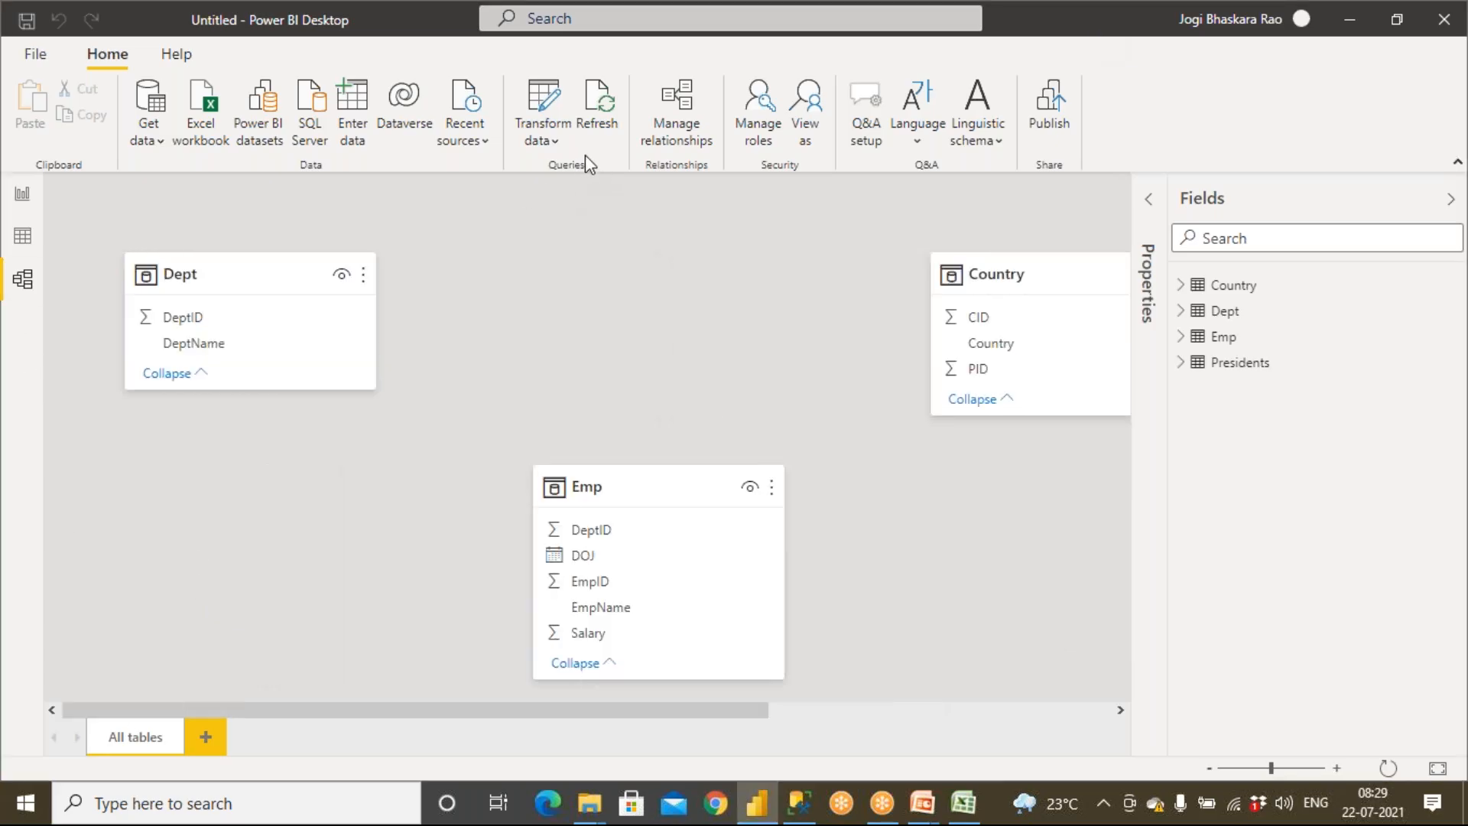
{"action": "left_click", "coordinate": [550, 140]}
{"action": "left_click", "coordinate": [576, 180]}
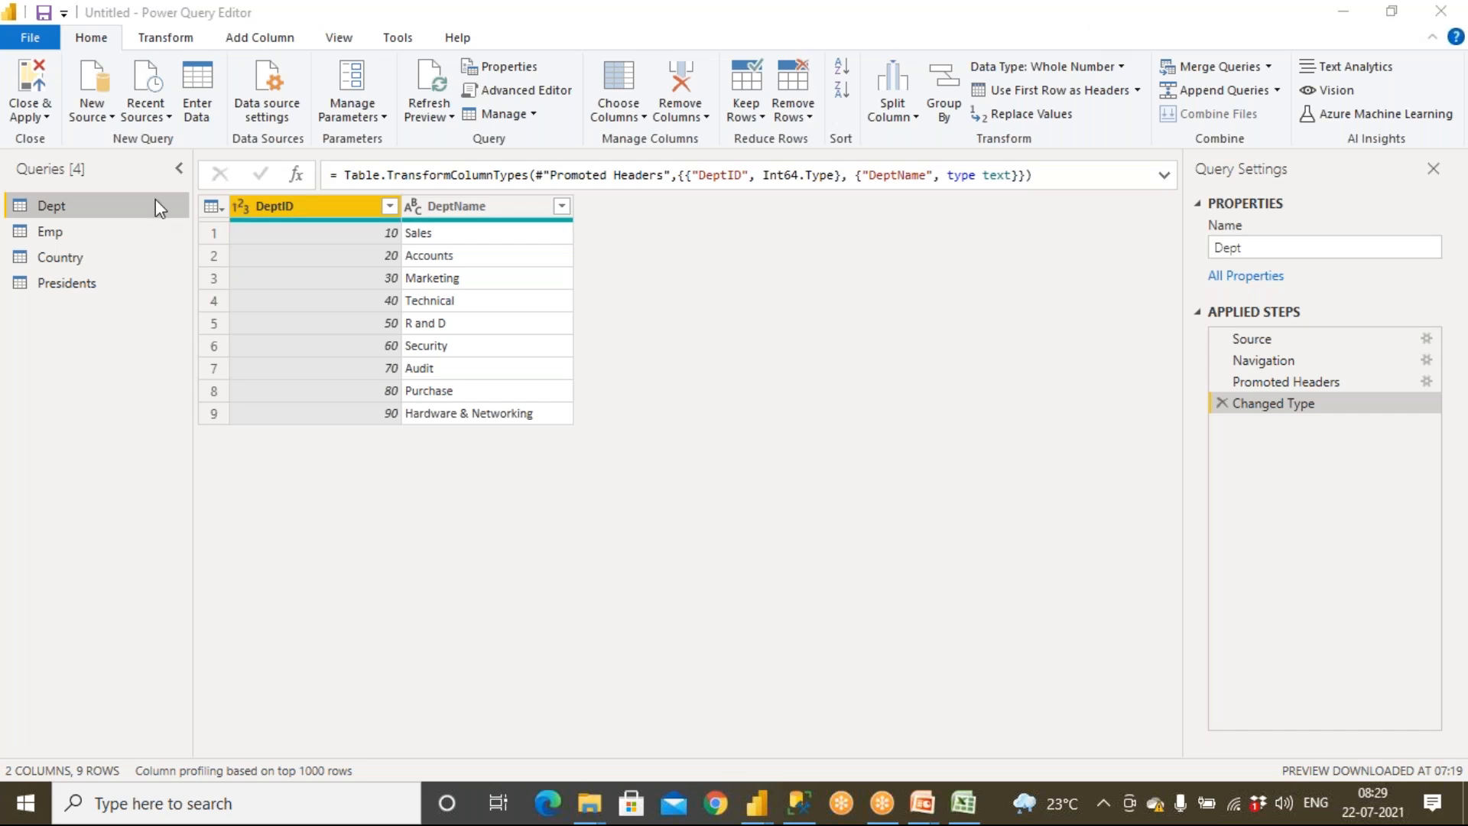
{"action": "left_click", "coordinate": [62, 234]}
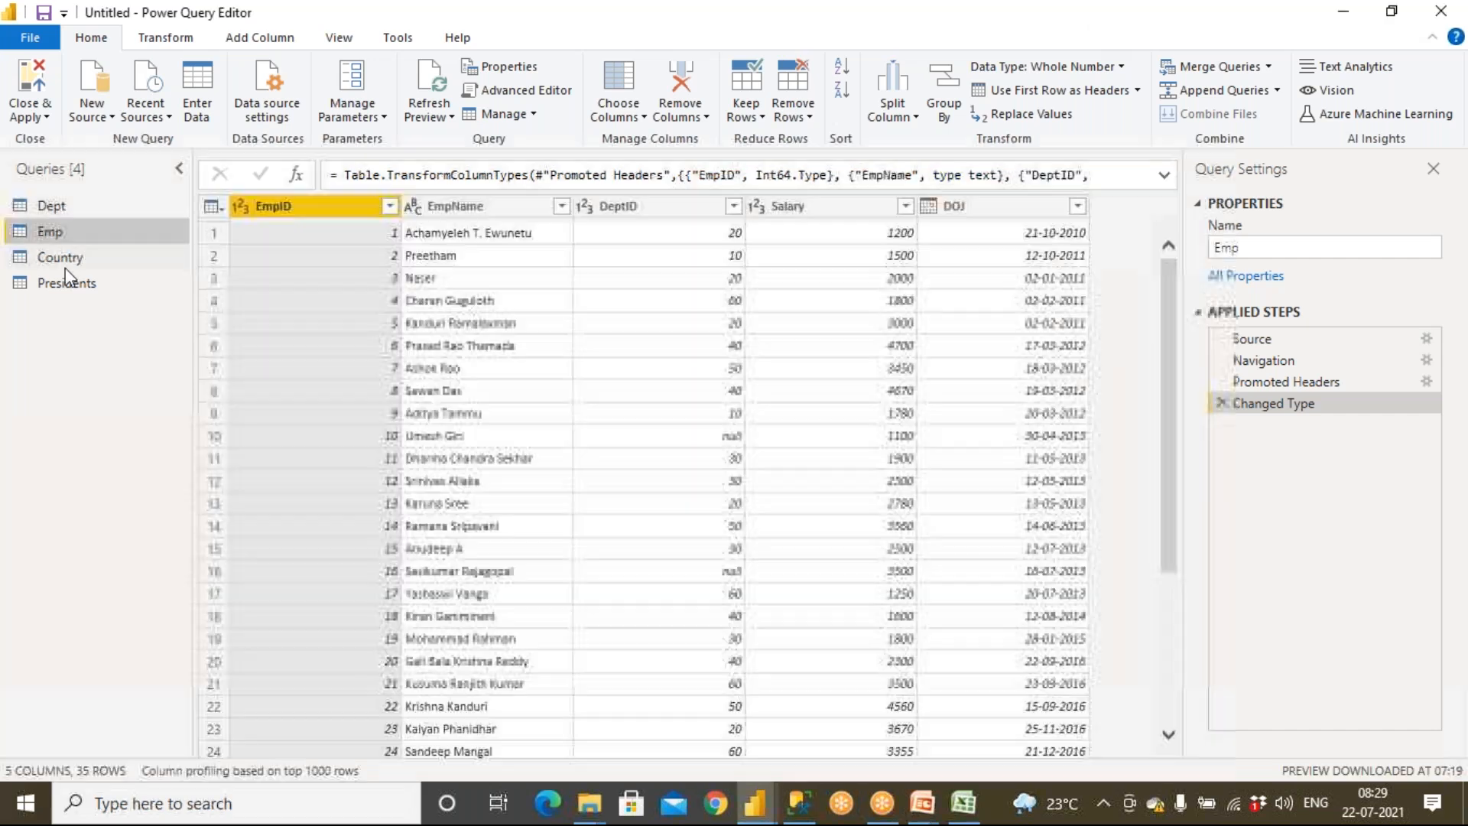
{"action": "left_click", "coordinate": [63, 258]}
{"action": "left_click", "coordinate": [75, 289]}
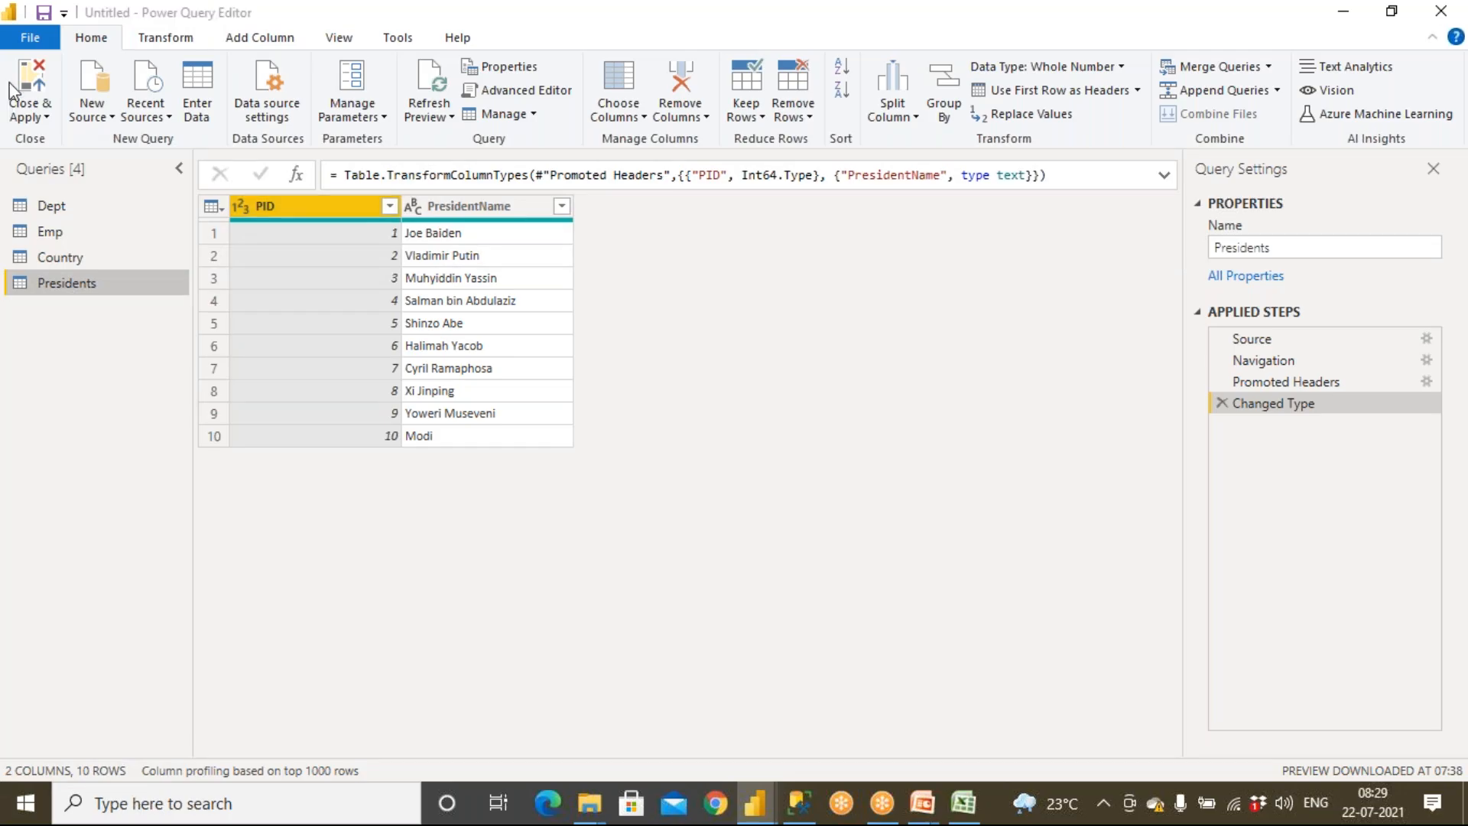
Open the Options dialog and view the current file's Data Load settings for relationships
{"action": "left_click", "coordinate": [29, 38]}
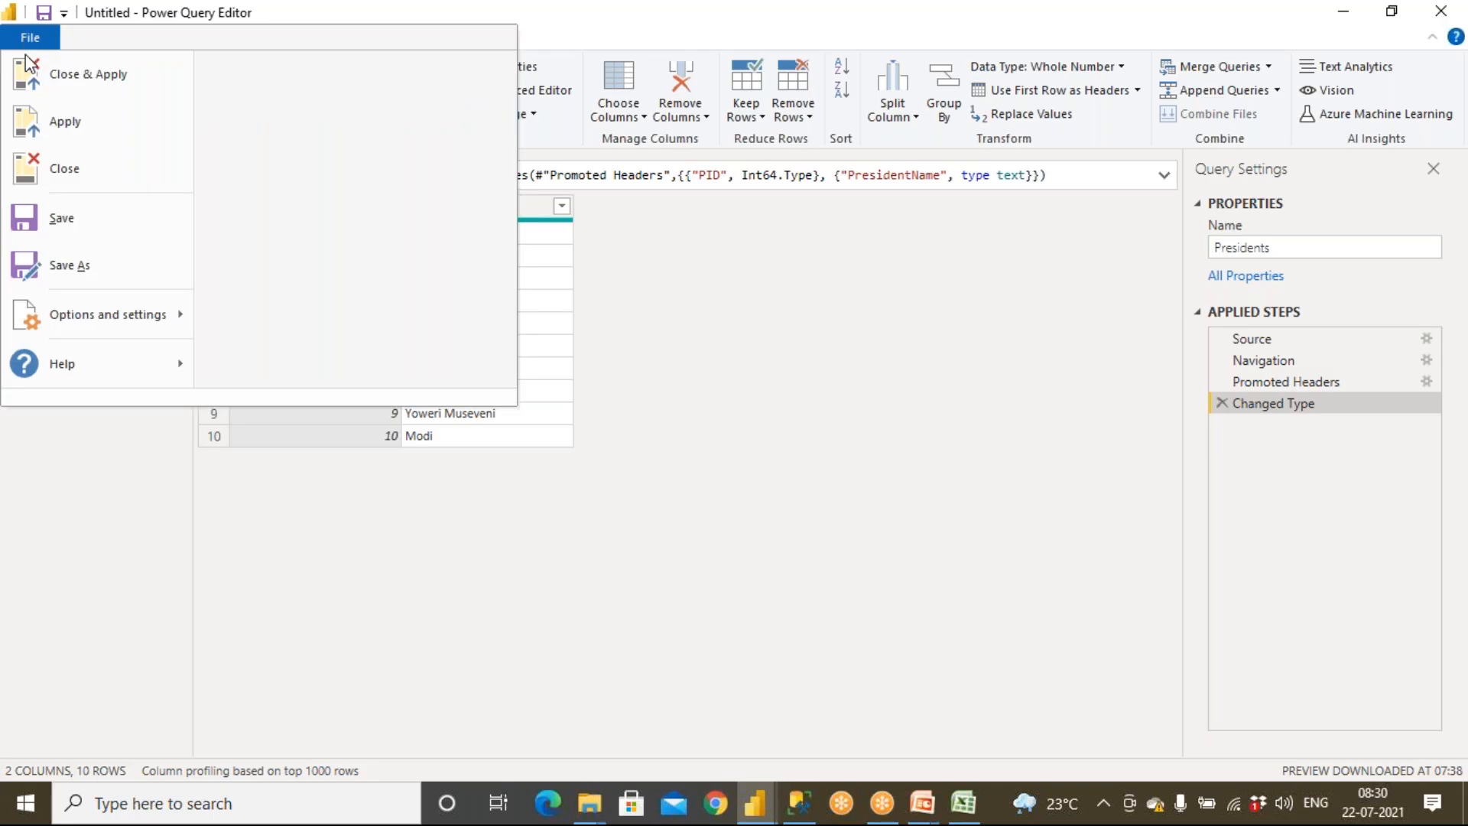
{"action": "mouse_move", "coordinate": [77, 321]}
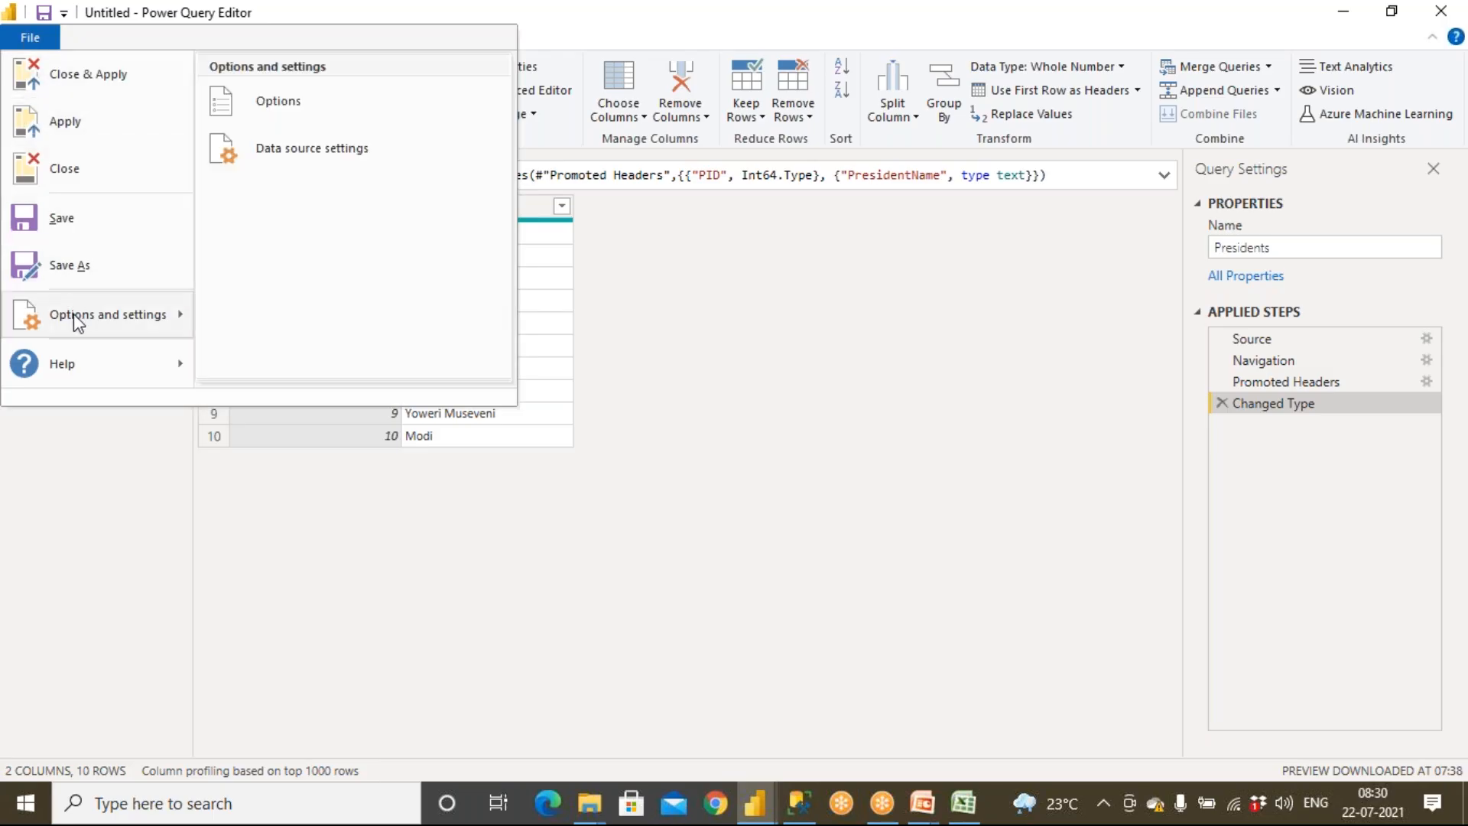
{"action": "left_click", "coordinate": [289, 111]}
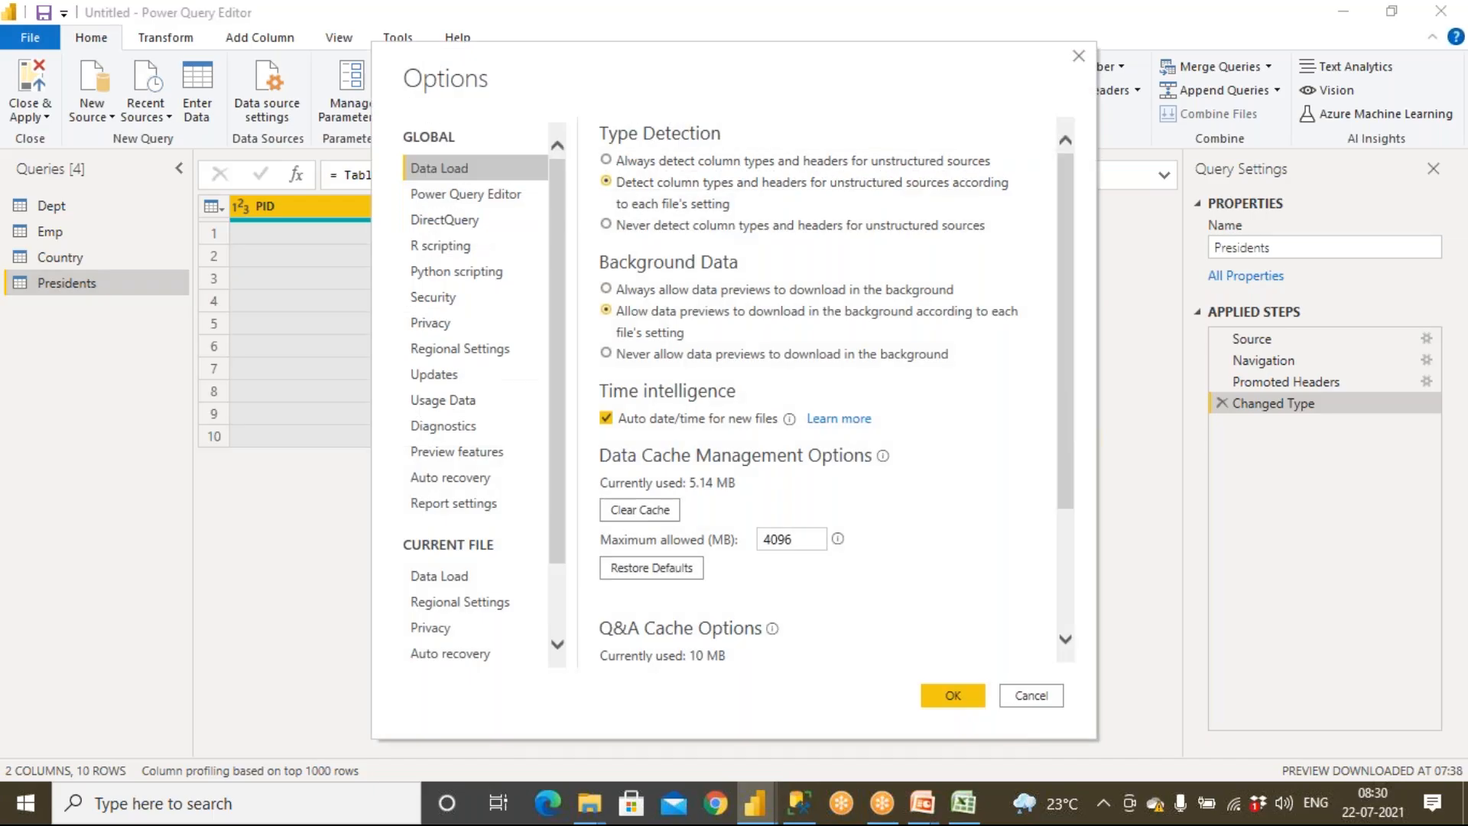
{"action": "left_click", "coordinate": [444, 581]}
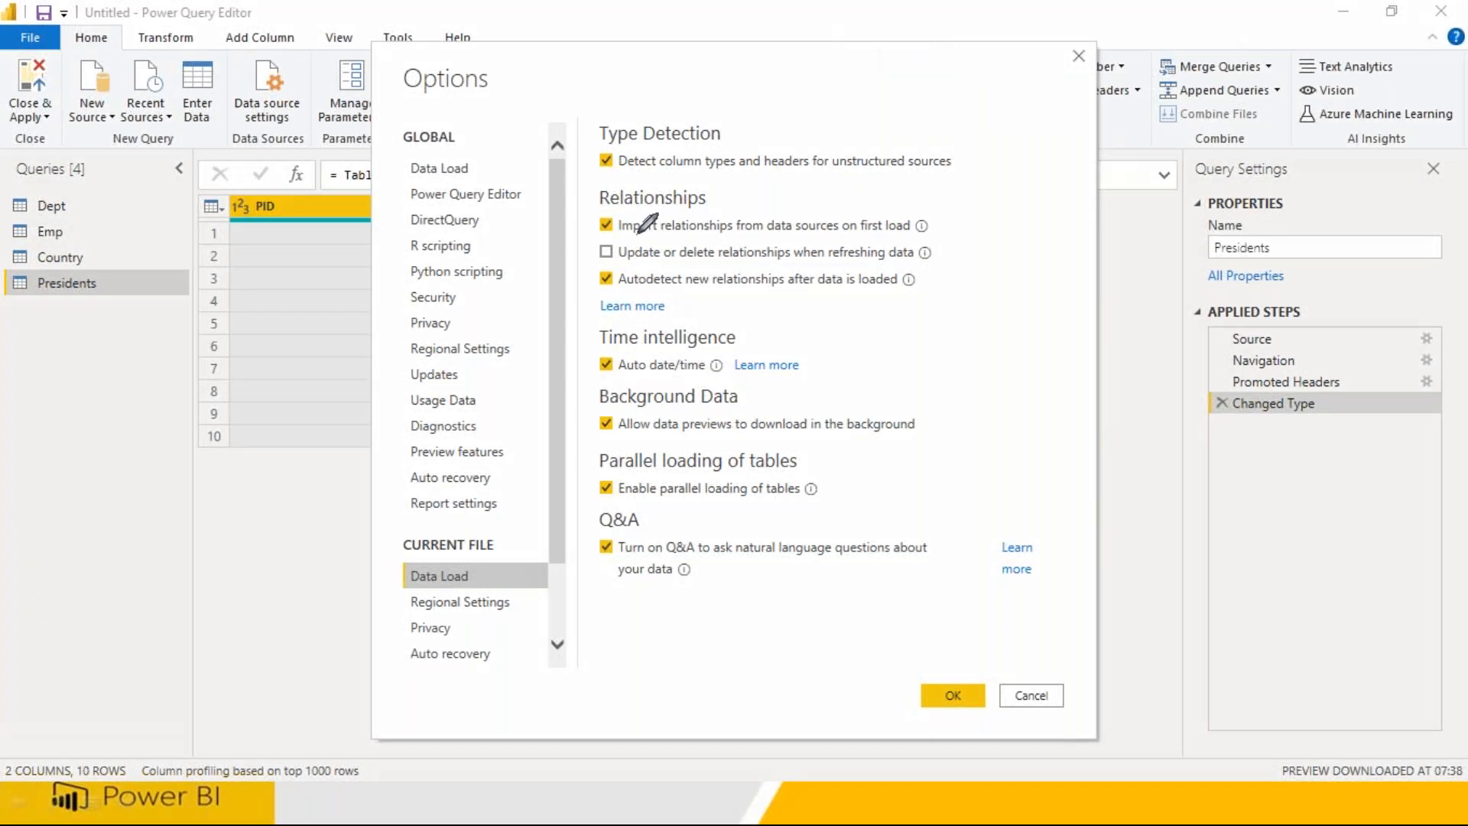
{"action": "mouse_move", "coordinate": [625, 236]}
{"action": "left_mouse_down"}
{"action": "mouse_move", "coordinate": [724, 236]}
{"action": "mouse_move", "coordinate": [747, 198]}
{"action": "mouse_move", "coordinate": [773, 216]}
{"action": "mouse_move", "coordinate": [798, 166]}
{"action": "mouse_move", "coordinate": [825, 220]}
{"action": "mouse_move", "coordinate": [830, 172]}
{"action": "mouse_move", "coordinate": [834, 189]}
{"action": "mouse_move", "coordinate": [851, 171]}
{"action": "mouse_move", "coordinate": [855, 207]}
{"action": "mouse_move", "coordinate": [869, 186]}
{"action": "left_mouse_up"}
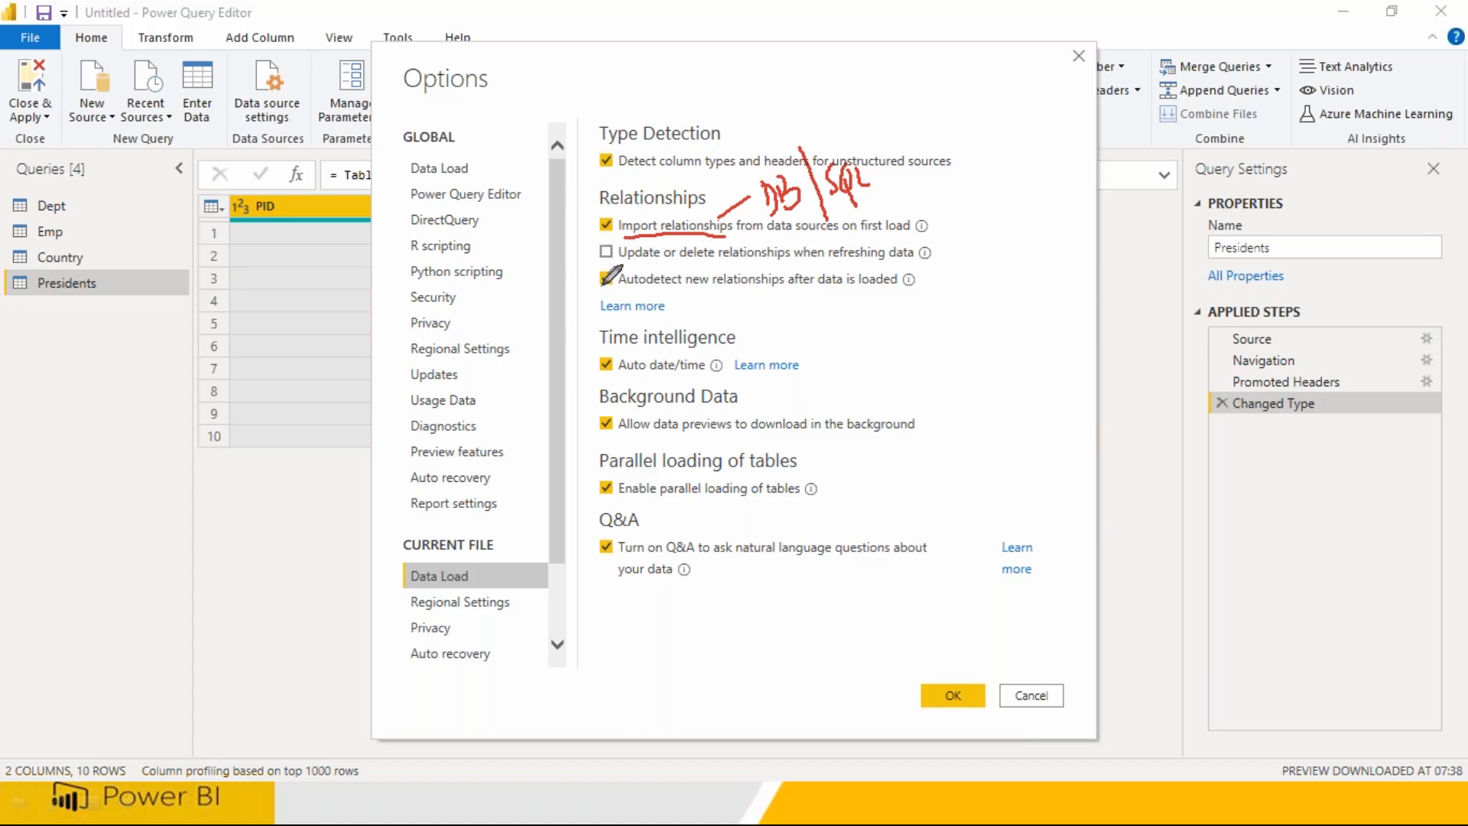
{"action": "left_click_drag", "start_coordinate": [619, 290], "coordinate": [786, 292]}
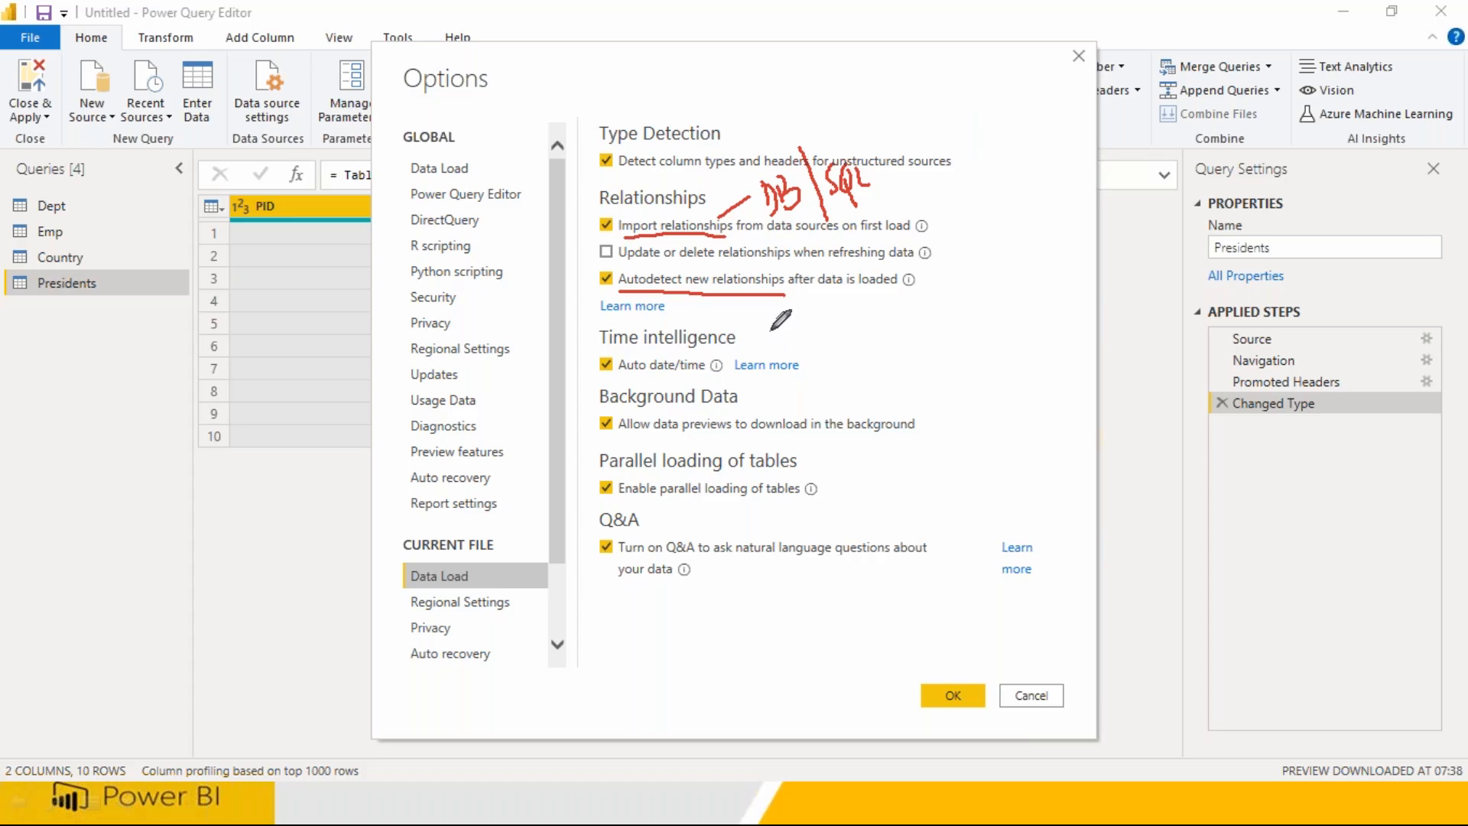
{"action": "mouse_move", "coordinate": [813, 325]}
{"action": "left_mouse_down"}
{"action": "mouse_move", "coordinate": [842, 372]}
{"action": "mouse_move", "coordinate": [935, 361]}
{"action": "mouse_move", "coordinate": [887, 306]}
{"action": "mouse_move", "coordinate": [817, 325]}
{"action": "left_mouse_up"}
{"action": "mouse_move", "coordinate": [1013, 304]}
{"action": "left_mouse_down"}
{"action": "mouse_move", "coordinate": [1017, 344]}
{"action": "mouse_move", "coordinate": [1085, 366]}
{"action": "mouse_move", "coordinate": [1079, 283]}
{"action": "mouse_move", "coordinate": [1026, 299]}
{"action": "left_mouse_up"}
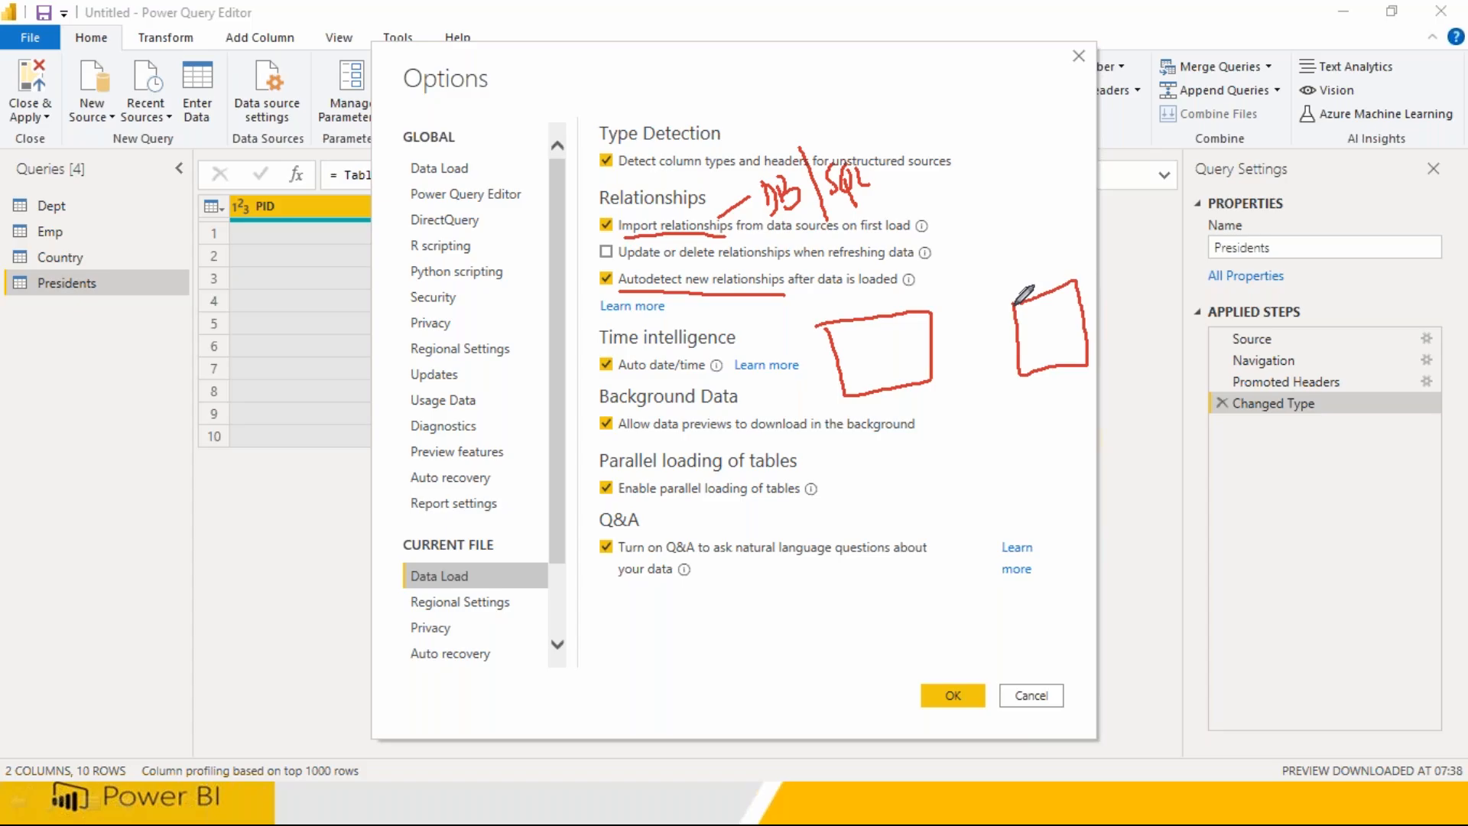
{"action": "mouse_move", "coordinate": [854, 350]}
{"action": "left_mouse_down"}
{"action": "mouse_move", "coordinate": [757, 635]}
{"action": "mouse_move", "coordinate": [849, 612]}
{"action": "left_mouse_up"}
{"action": "left_click_drag", "start_coordinate": [1038, 364], "coordinate": [1054, 459]}
{"action": "mouse_move", "coordinate": [1041, 491]}
{"action": "left_mouse_down"}
{"action": "mouse_move", "coordinate": [1055, 520]}
{"action": "mouse_move", "coordinate": [1080, 502]}
{"action": "mouse_move", "coordinate": [1101, 520]}
{"action": "mouse_move", "coordinate": [1135, 488]}
{"action": "mouse_move", "coordinate": [1140, 518]}
{"action": "left_mouse_up"}
{"action": "mouse_move", "coordinate": [859, 443]}
{"action": "left_mouse_down"}
{"action": "mouse_move", "coordinate": [865, 485]}
{"action": "mouse_move", "coordinate": [894, 523]}
{"action": "mouse_move", "coordinate": [906, 514]}
{"action": "mouse_move", "coordinate": [914, 589]}
{"action": "left_mouse_up"}
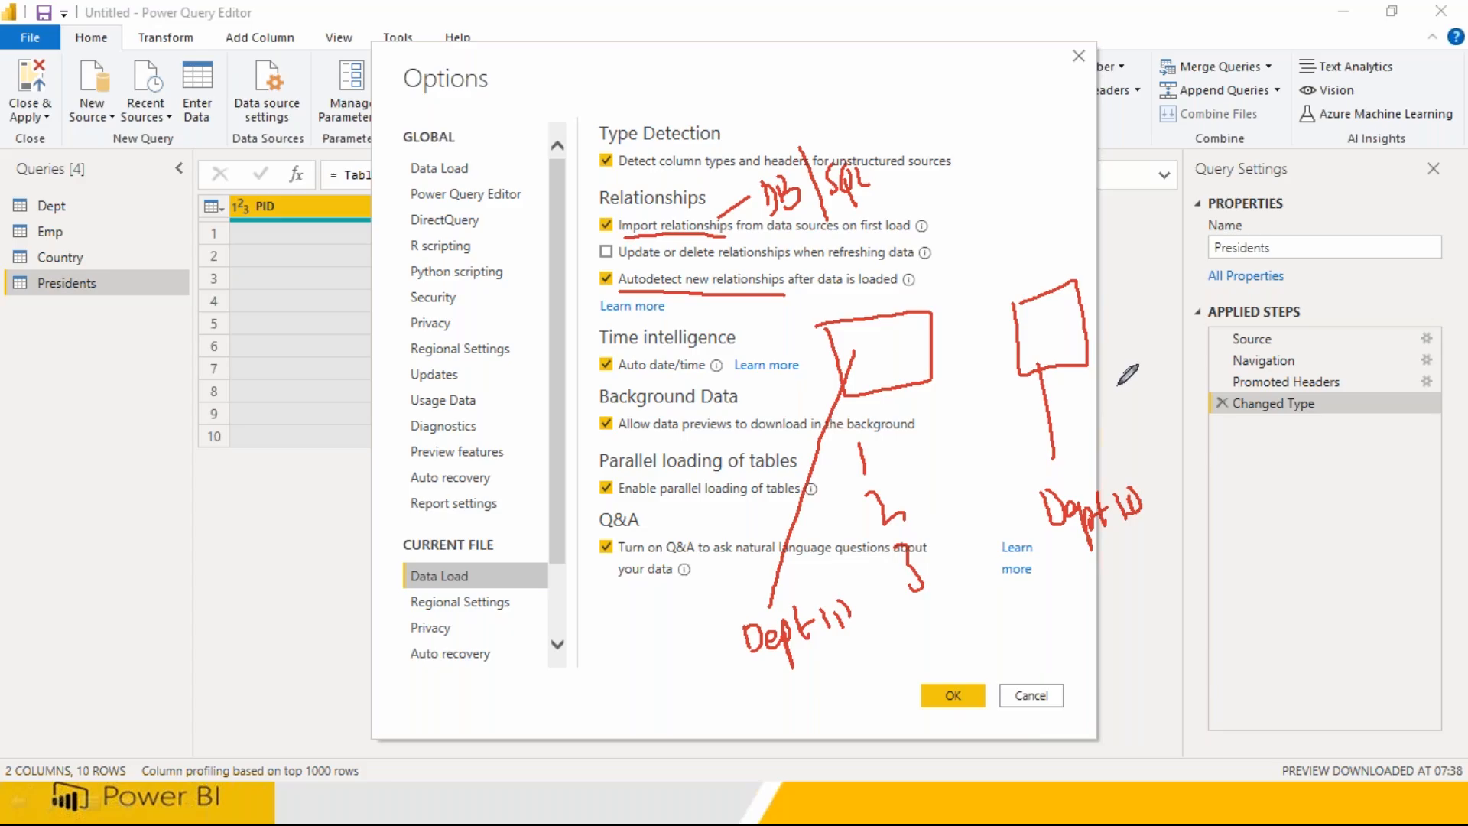
{"action": "mouse_move", "coordinate": [1130, 378]}
{"action": "left_mouse_down"}
{"action": "mouse_move", "coordinate": [1157, 469]}
{"action": "mouse_move", "coordinate": [1180, 457]}
{"action": "mouse_move", "coordinate": [1184, 514]}
{"action": "mouse_move", "coordinate": [1200, 502]}
{"action": "left_mouse_up"}
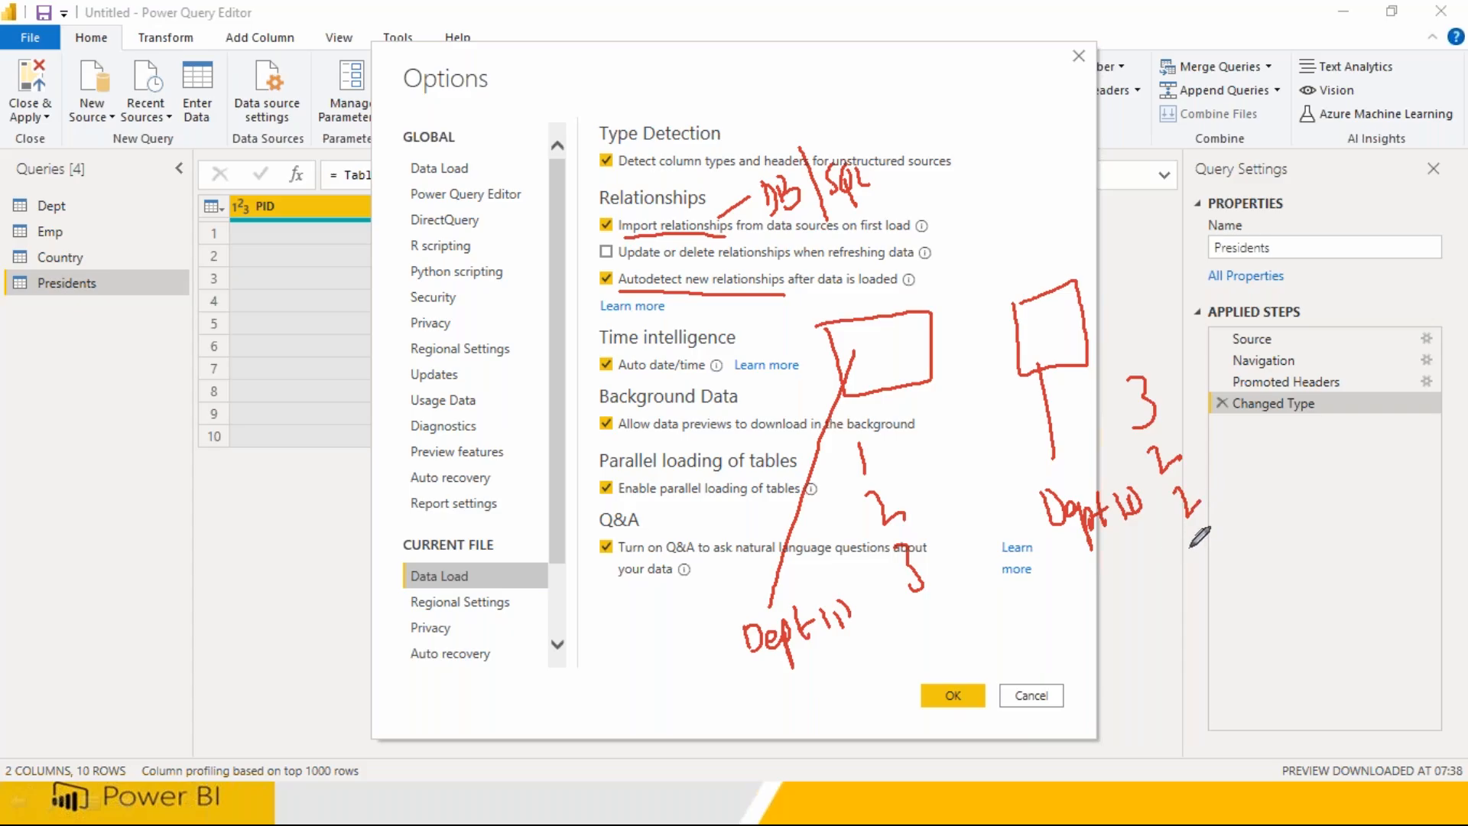
{"action": "left_click_drag", "start_coordinate": [1201, 538], "coordinate": [1209, 563]}
{"action": "left_click_drag", "start_coordinate": [1222, 587], "coordinate": [1239, 614]}
{"action": "left_click_drag", "start_coordinate": [1233, 632], "coordinate": [1216, 634]}
{"action": "mouse_move", "coordinate": [847, 656]}
{"action": "left_mouse_down"}
{"action": "mouse_move", "coordinate": [749, 681]}
{"action": "mouse_move", "coordinate": [842, 658]}
{"action": "mouse_move", "coordinate": [928, 608]}
{"action": "left_mouse_up"}
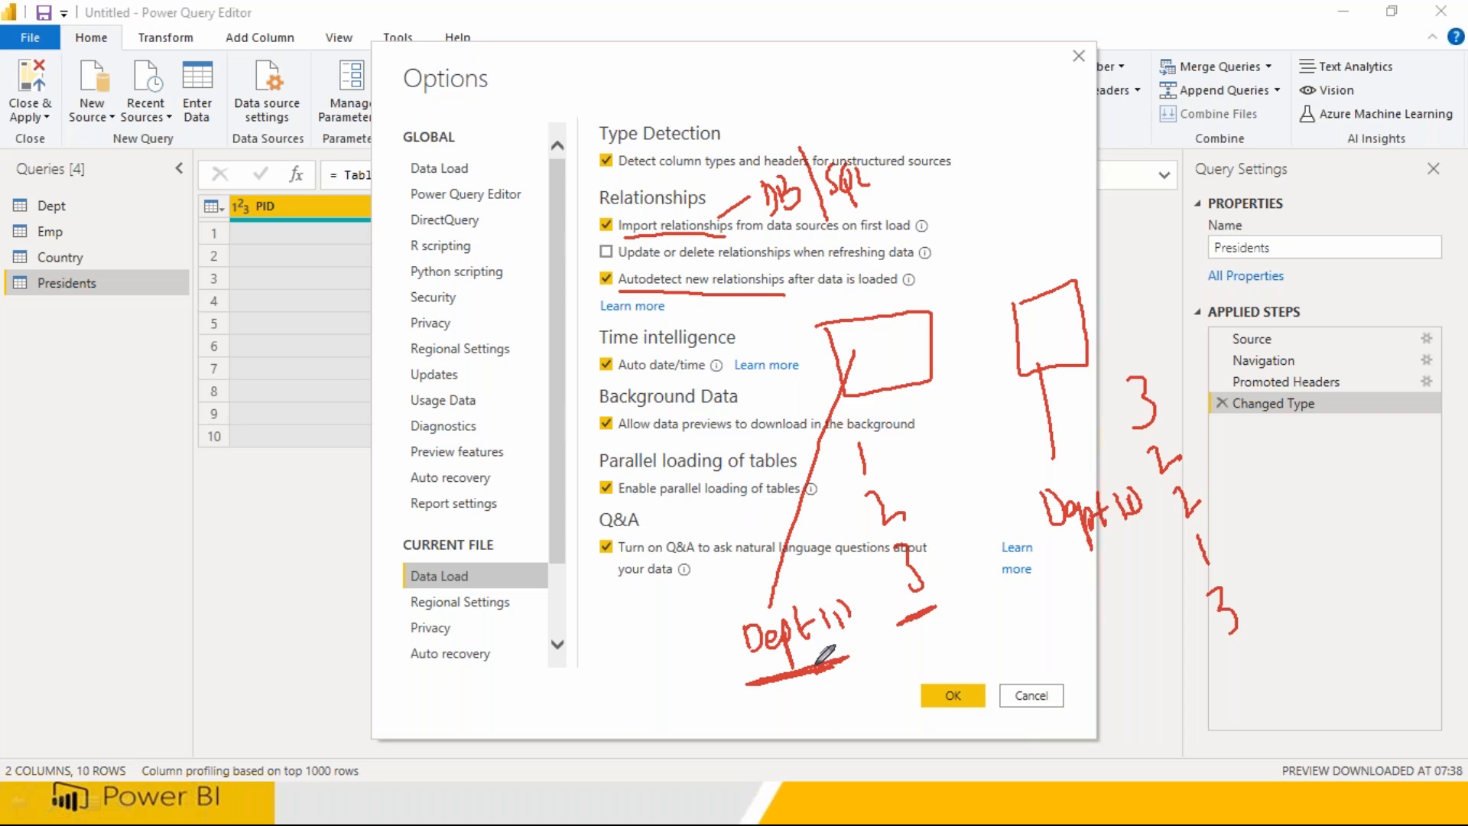
{"action": "left_click_drag", "start_coordinate": [805, 672], "coordinate": [770, 689]}
{"action": "mouse_move", "coordinate": [1069, 550]}
{"action": "left_mouse_down"}
{"action": "mouse_move", "coordinate": [1115, 539]}
{"action": "mouse_move", "coordinate": [1117, 552]}
{"action": "left_mouse_up"}
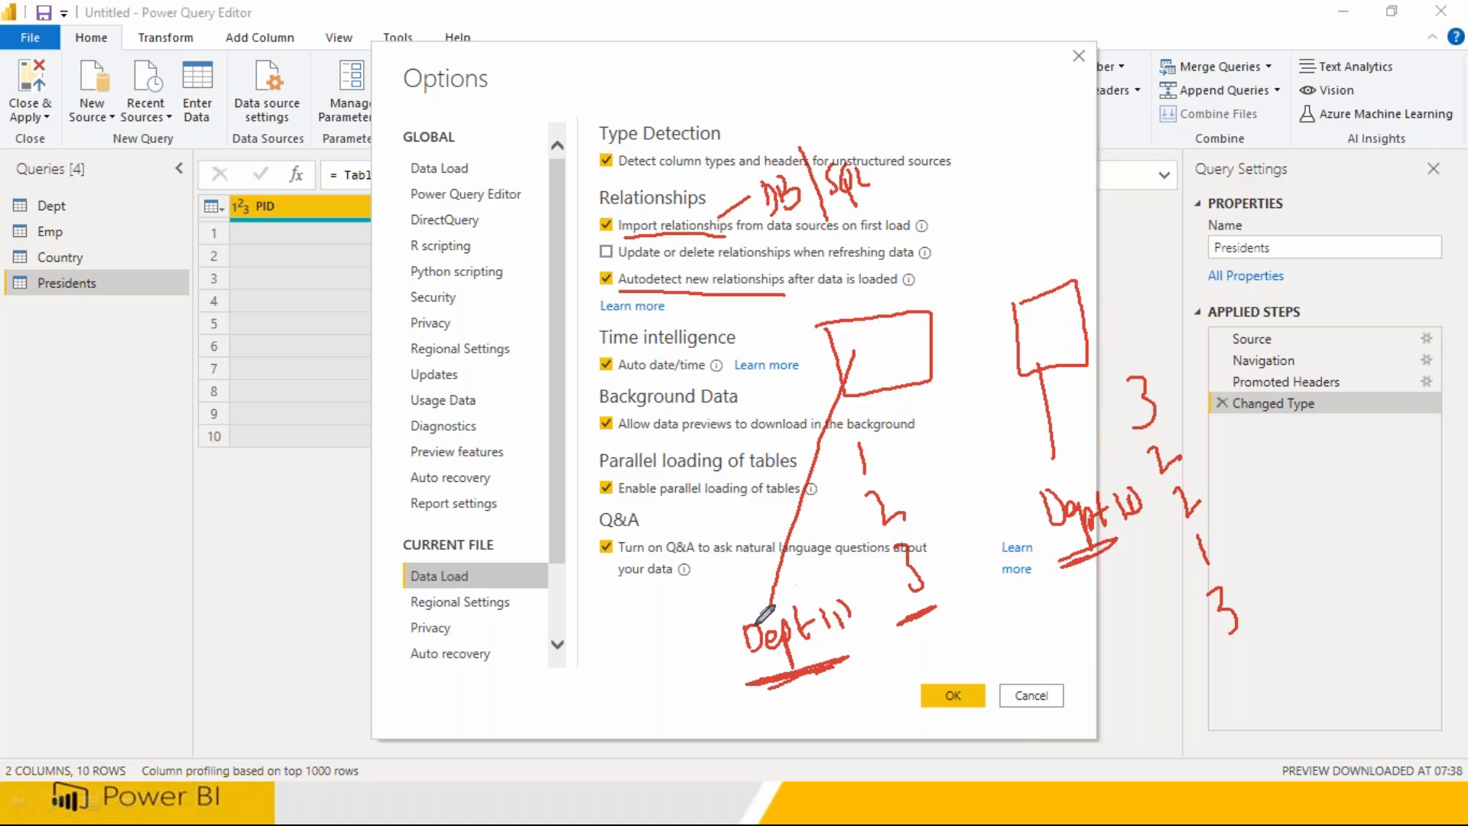
{"action": "mouse_move", "coordinate": [848, 584]}
{"action": "left_mouse_down"}
{"action": "mouse_move", "coordinate": [727, 608]}
{"action": "mouse_move", "coordinate": [800, 673]}
{"action": "mouse_move", "coordinate": [878, 600]}
{"action": "left_mouse_up"}
{"action": "mouse_move", "coordinate": [1075, 480]}
{"action": "left_mouse_down"}
{"action": "mouse_move", "coordinate": [1032, 483]}
{"action": "mouse_move", "coordinate": [1082, 587]}
{"action": "mouse_move", "coordinate": [1151, 509]}
{"action": "mouse_move", "coordinate": [1055, 474]}
{"action": "left_mouse_up"}
{"action": "left_click_drag", "start_coordinate": [988, 636], "coordinate": [991, 666]}
{"action": "mouse_move", "coordinate": [1001, 650]}
{"action": "left_mouse_down"}
{"action": "mouse_move", "coordinate": [1028, 635]}
{"action": "mouse_move", "coordinate": [1062, 693]}
{"action": "mouse_move", "coordinate": [1153, 656]}
{"action": "left_mouse_up"}
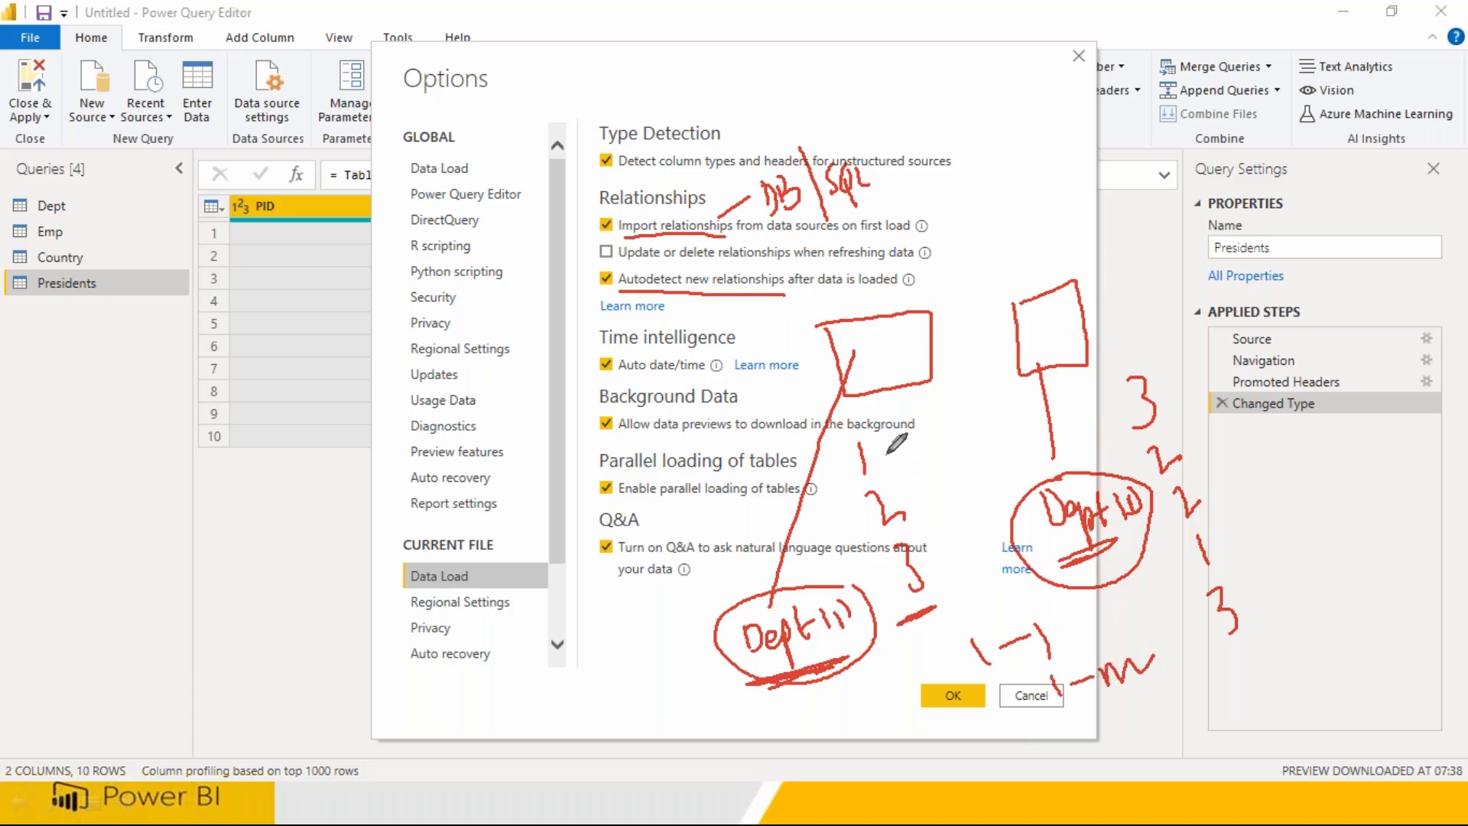
{"action": "mouse_move", "coordinate": [865, 466]}
{"action": "left_mouse_down"}
{"action": "mouse_move", "coordinate": [886, 454]}
{"action": "mouse_move", "coordinate": [913, 477]}
{"action": "left_mouse_up"}
{"action": "left_click_drag", "start_coordinate": [912, 568], "coordinate": [938, 546]}
{"action": "mouse_move", "coordinate": [1184, 445]}
{"action": "left_mouse_down"}
{"action": "mouse_move", "coordinate": [1206, 490]}
{"action": "mouse_move", "coordinate": [1174, 393]}
{"action": "left_mouse_up"}
{"action": "left_click_drag", "start_coordinate": [1247, 597], "coordinate": [1261, 587]}
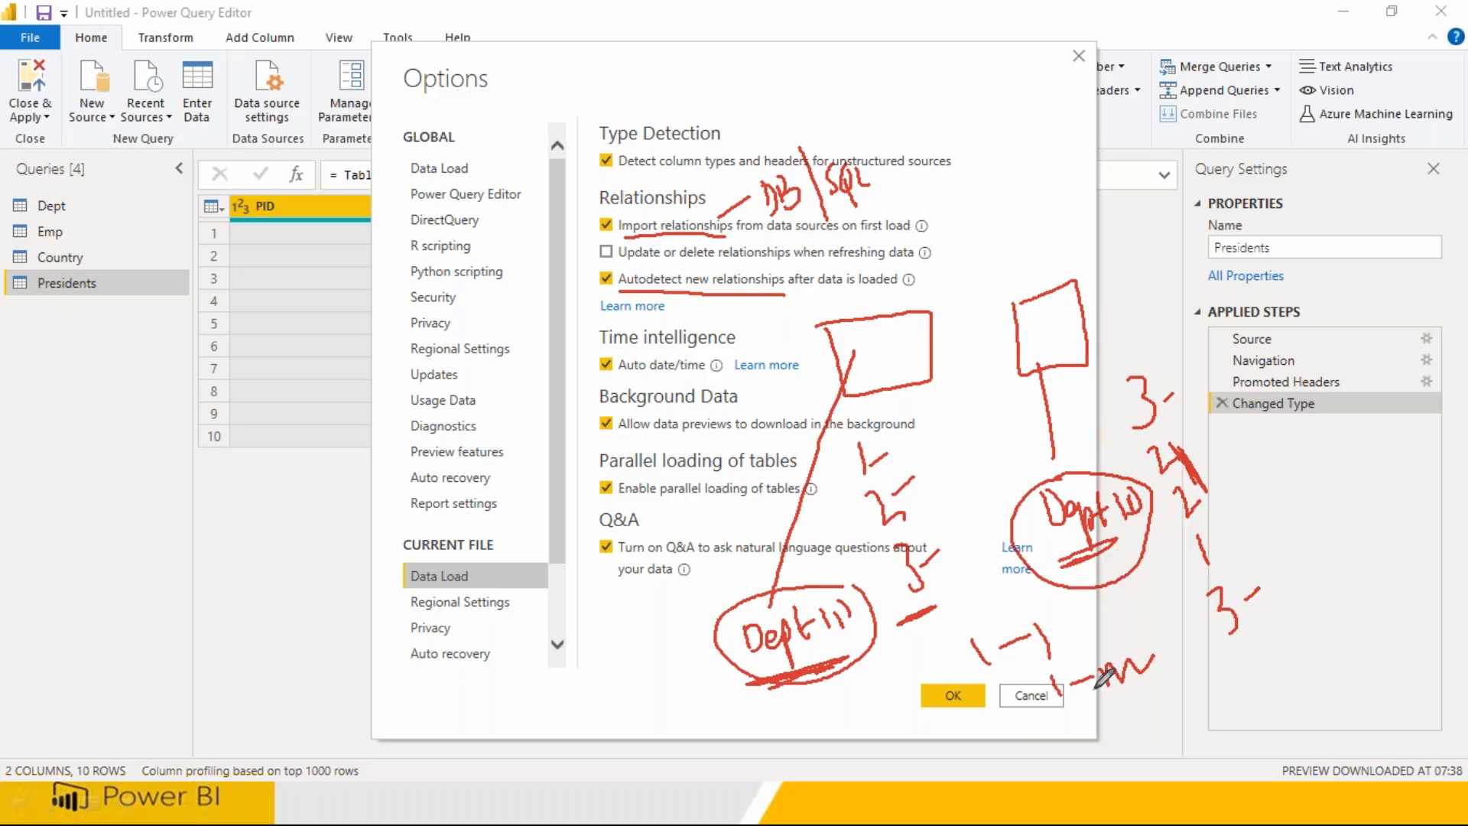
{"action": "mouse_move", "coordinate": [1049, 715]}
{"action": "left_mouse_down"}
{"action": "mouse_move", "coordinate": [1125, 692]}
{"action": "mouse_move", "coordinate": [1065, 708]}
{"action": "left_mouse_up"}
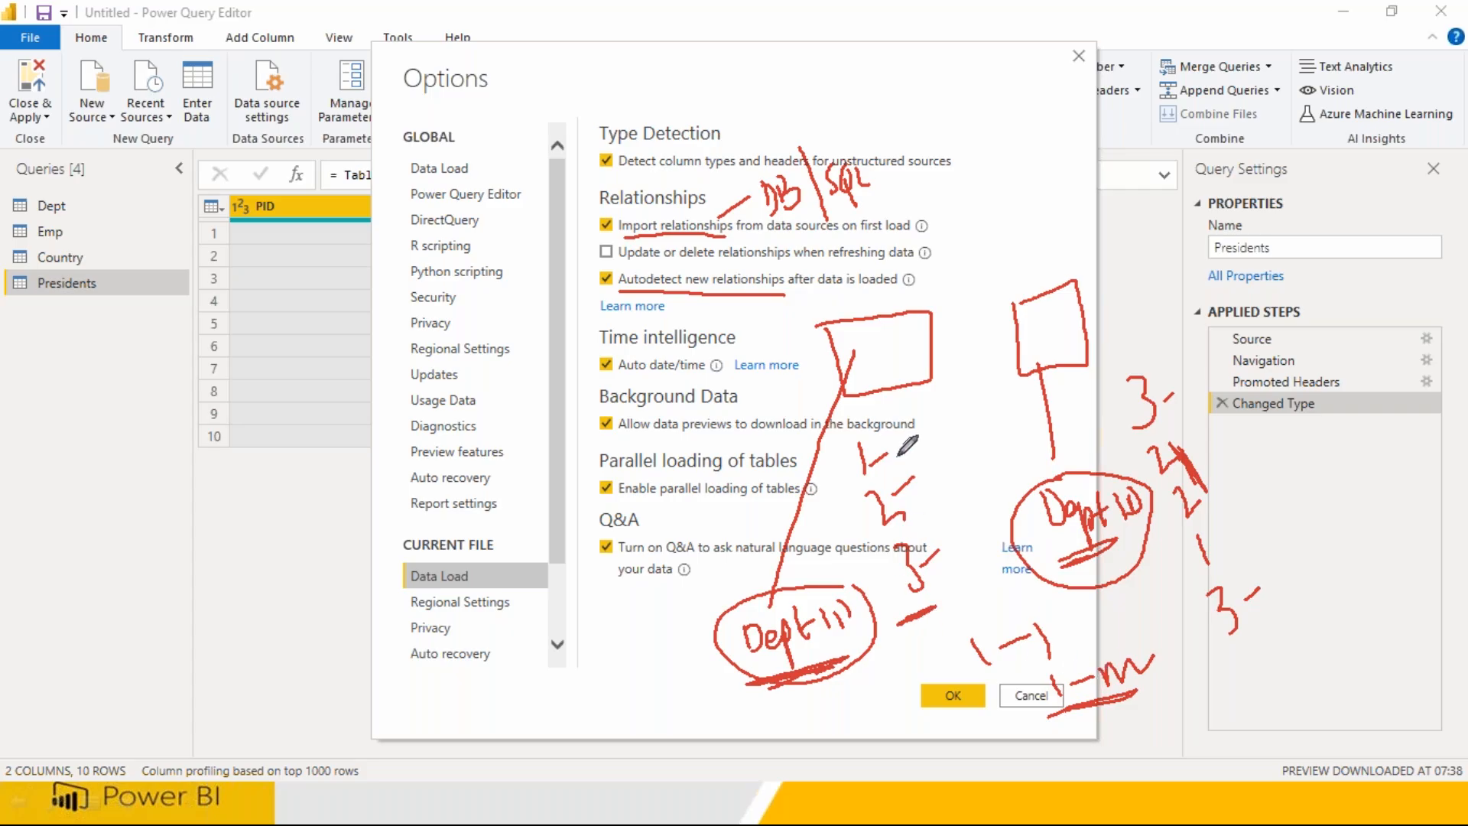
{"action": "mouse_move", "coordinate": [880, 417]}
{"action": "left_mouse_down"}
{"action": "mouse_move", "coordinate": [839, 504]}
{"action": "mouse_move", "coordinate": [960, 593]}
{"action": "mouse_move", "coordinate": [925, 420]}
{"action": "mouse_move", "coordinate": [881, 417]}
{"action": "left_mouse_up"}
{"action": "mouse_move", "coordinate": [1113, 358]}
{"action": "left_mouse_down"}
{"action": "mouse_move", "coordinate": [1118, 413]}
{"action": "mouse_move", "coordinate": [1267, 624]}
{"action": "mouse_move", "coordinate": [1189, 390]}
{"action": "mouse_move", "coordinate": [1147, 353]}
{"action": "left_mouse_up"}
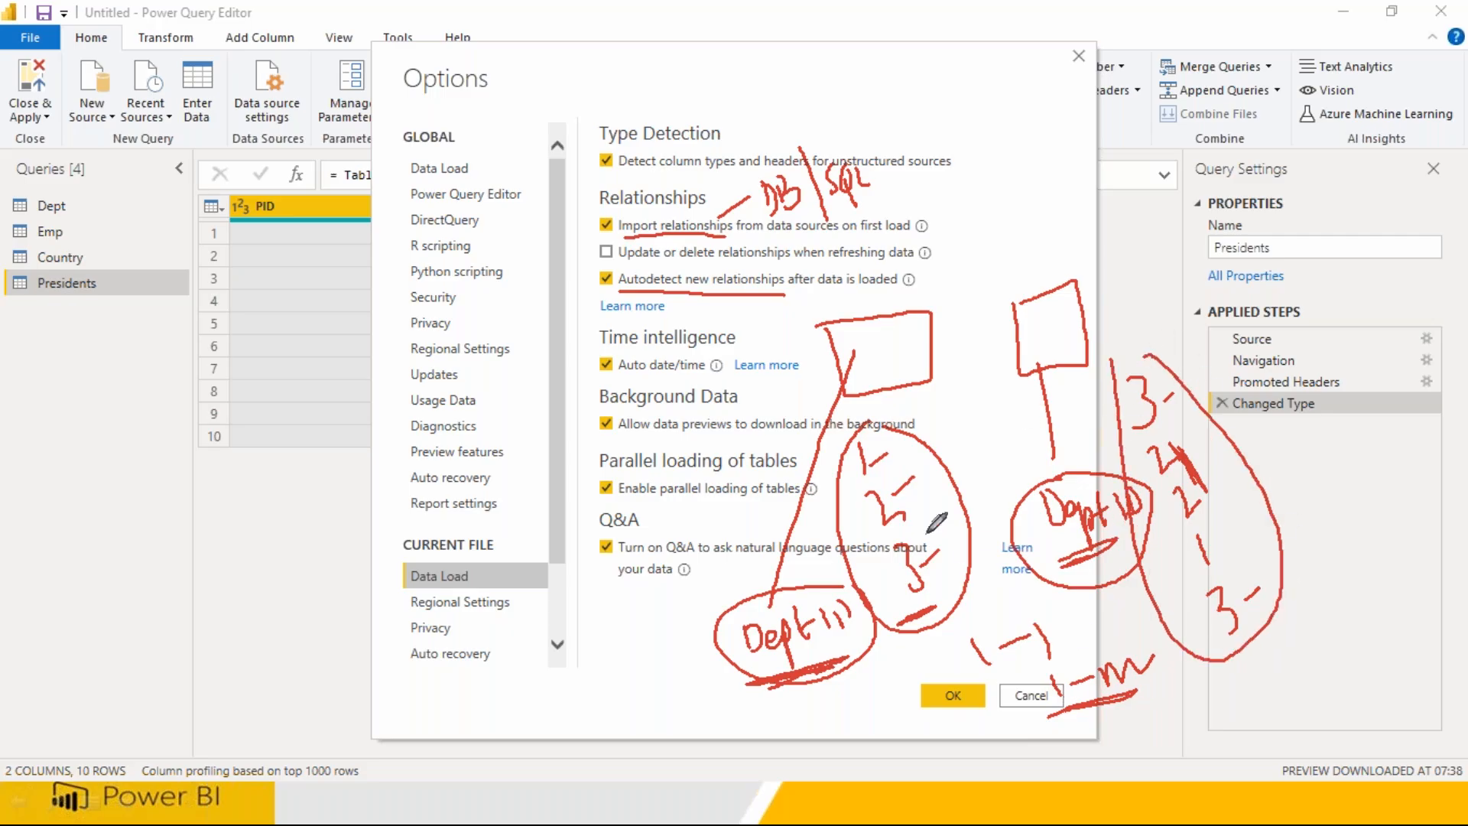
{"action": "mouse_move", "coordinate": [1285, 362]}
{"action": "left_mouse_down"}
{"action": "mouse_move", "coordinate": [1309, 419]}
{"action": "mouse_move", "coordinate": [1296, 455]}
{"action": "mouse_move", "coordinate": [1327, 498]}
{"action": "left_mouse_up"}
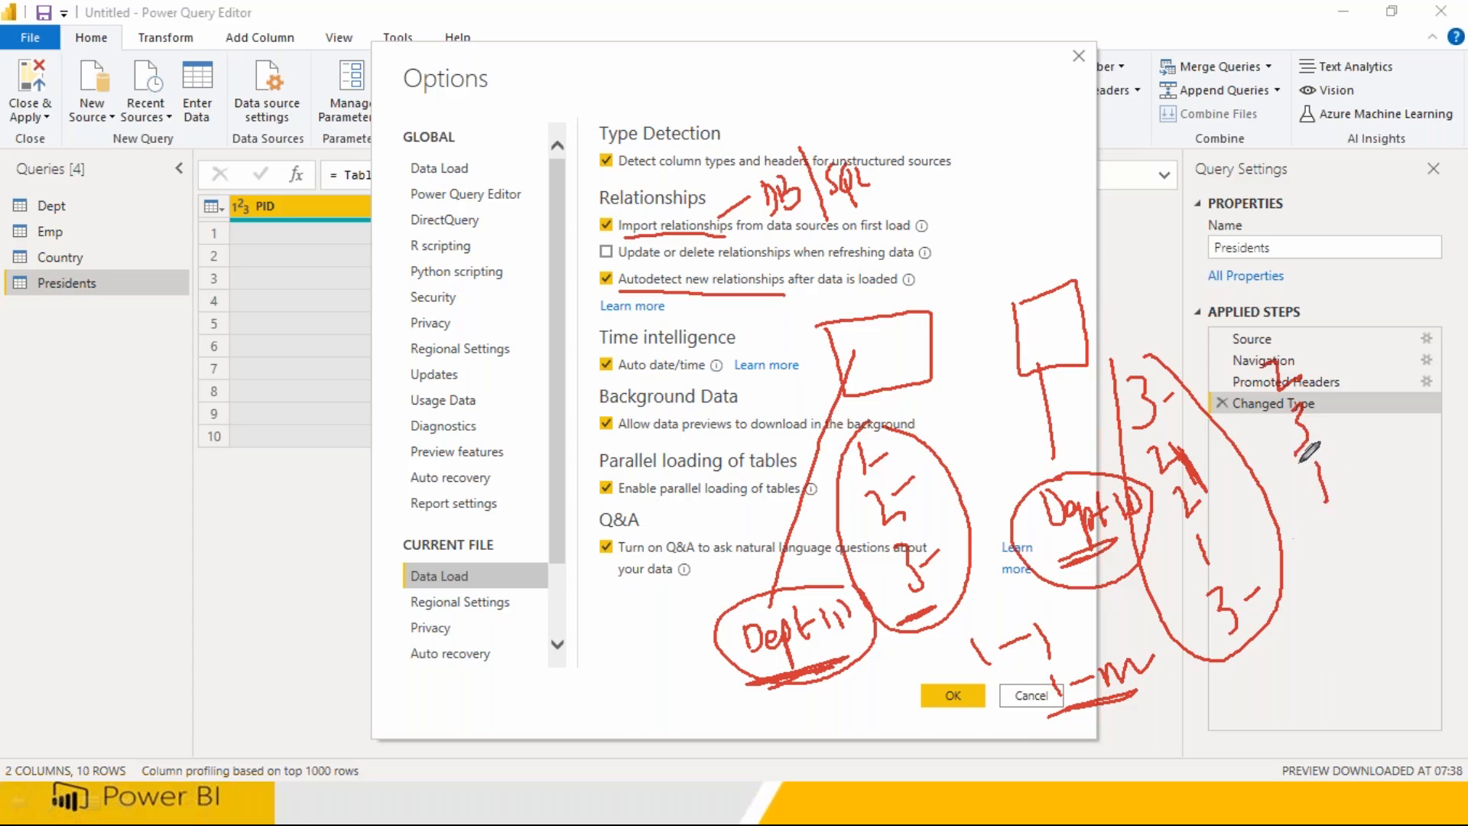
{"action": "mouse_move", "coordinate": [1294, 315]}
{"action": "left_mouse_down"}
{"action": "mouse_move", "coordinate": [1282, 466]}
{"action": "mouse_move", "coordinate": [1370, 410]}
{"action": "mouse_move", "coordinate": [1296, 322]}
{"action": "left_mouse_up"}
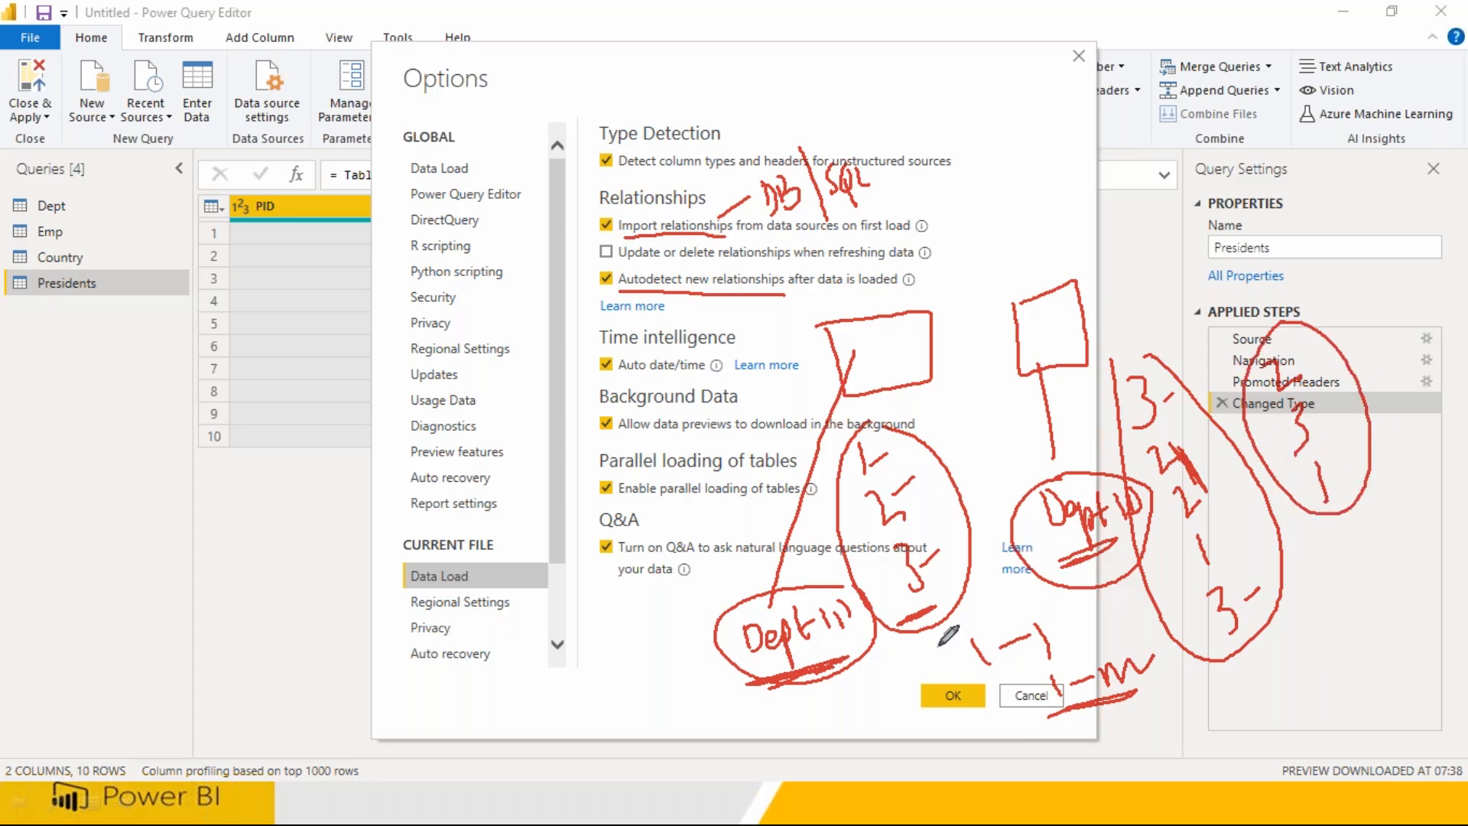
{"action": "left_click_drag", "start_coordinate": [888, 659], "coordinate": [889, 696]}
{"action": "left_click_drag", "start_coordinate": [901, 496], "coordinate": [929, 472]}
{"action": "left_click_drag", "start_coordinate": [1300, 366], "coordinate": [1314, 353]}
{"action": "left_click_drag", "start_coordinate": [1317, 413], "coordinate": [1338, 388]}
{"action": "left_click_drag", "start_coordinate": [1344, 479], "coordinate": [1367, 456]}
{"action": "mouse_move", "coordinate": [899, 686]}
{"action": "left_mouse_down"}
{"action": "mouse_move", "coordinate": [1361, 635]}
{"action": "mouse_move", "coordinate": [1366, 554]}
{"action": "left_mouse_up"}
{"action": "left_click_drag", "start_coordinate": [1377, 535], "coordinate": [1394, 596]}
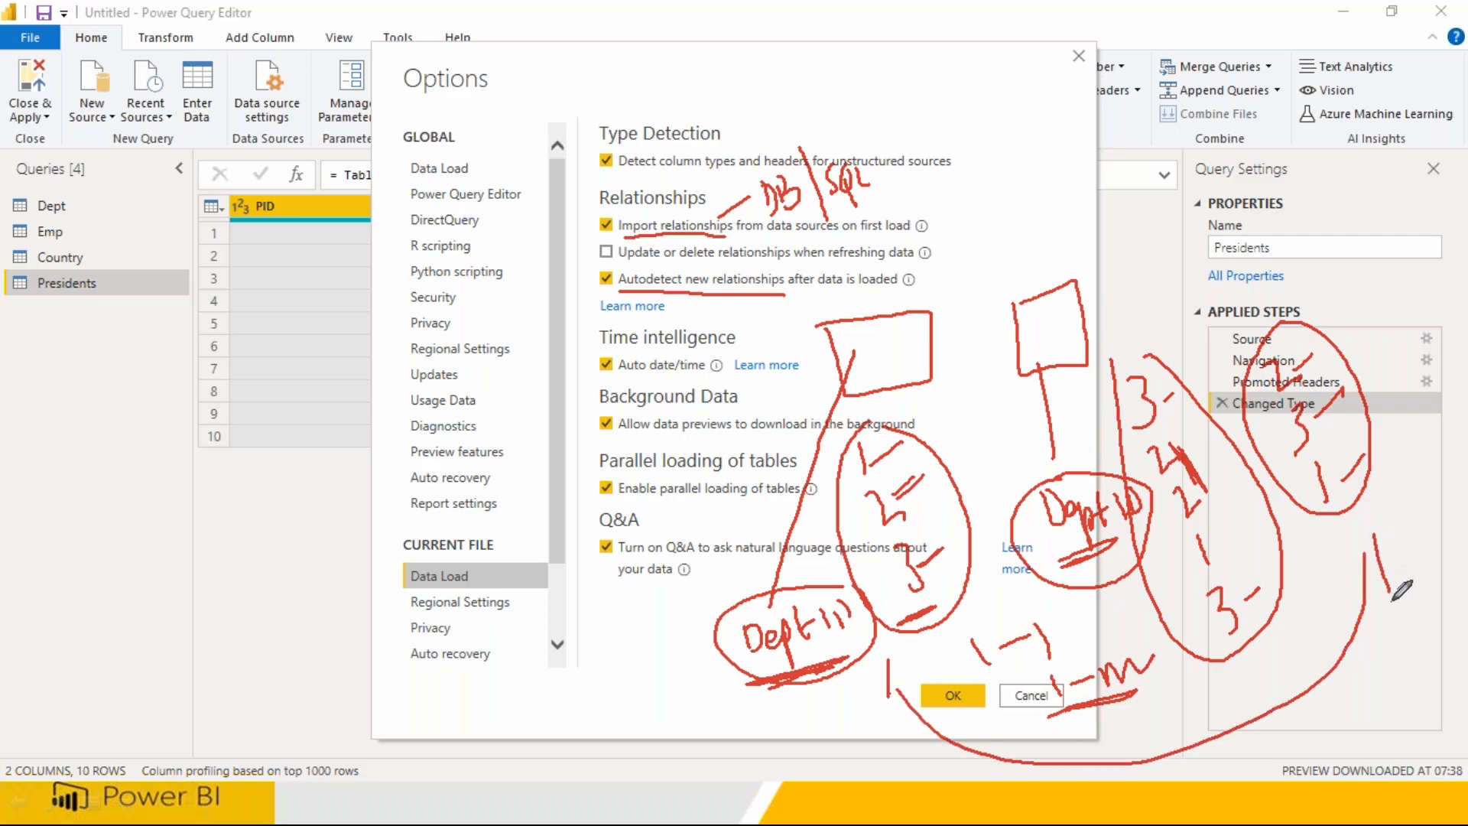
{"action": "mouse_move", "coordinate": [874, 313]}
{"action": "left_mouse_down"}
{"action": "mouse_move", "coordinate": [872, 282]}
{"action": "mouse_move", "coordinate": [1016, 251]}
{"action": "mouse_move", "coordinate": [1026, 294]}
{"action": "mouse_move", "coordinate": [1053, 291]}
{"action": "left_mouse_up"}
{"action": "left_click_drag", "start_coordinate": [859, 315], "coordinate": [900, 327]}
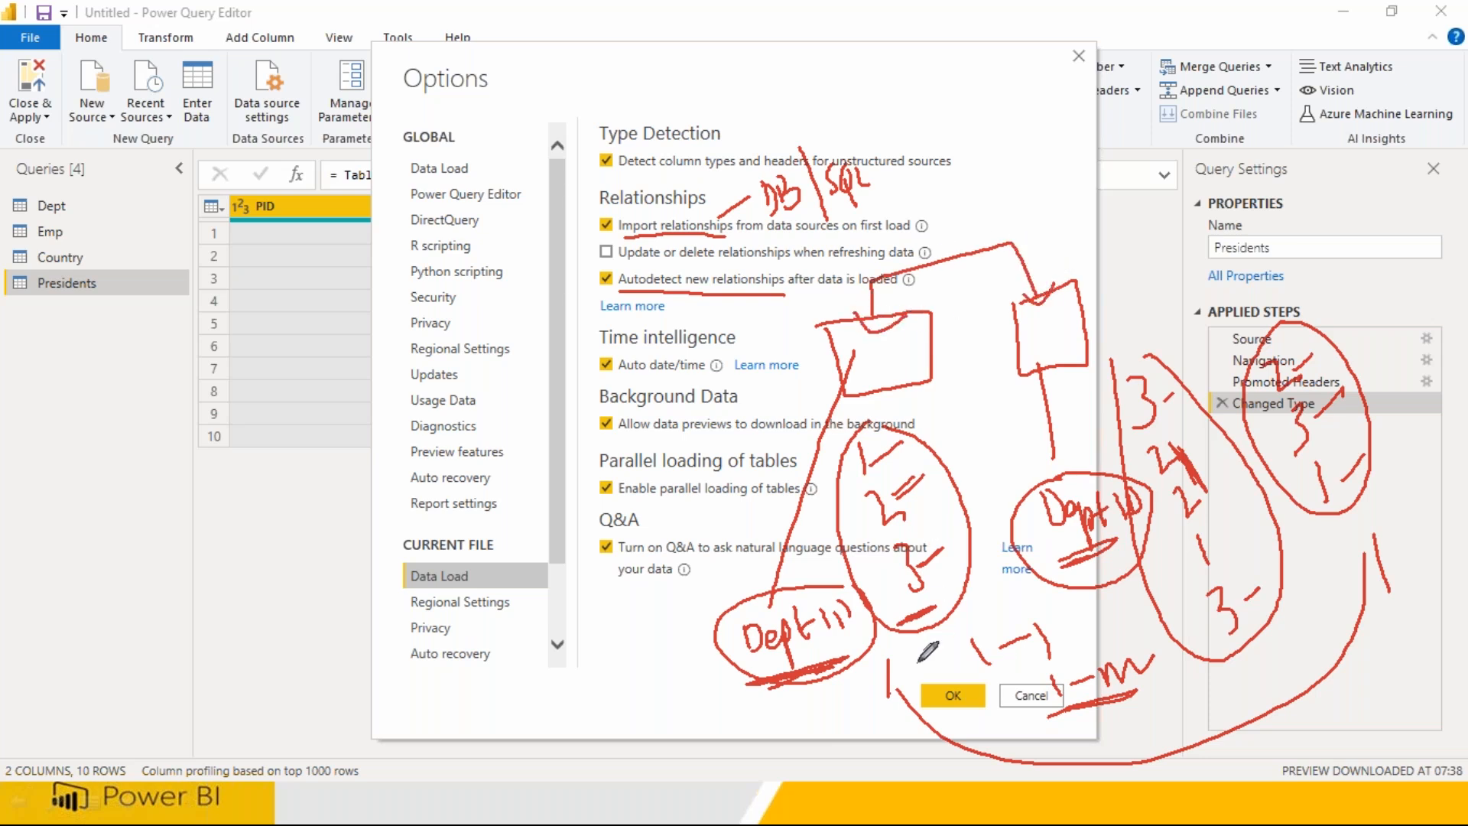
{"action": "left_click_drag", "start_coordinate": [863, 694], "coordinate": [889, 693]}
{"action": "left_click_drag", "start_coordinate": [1365, 595], "coordinate": [1385, 585]}
{"action": "mouse_move", "coordinate": [901, 369]}
{"action": "left_mouse_down"}
{"action": "mouse_move", "coordinate": [903, 402]}
{"action": "mouse_move", "coordinate": [1040, 367]}
{"action": "left_mouse_up"}
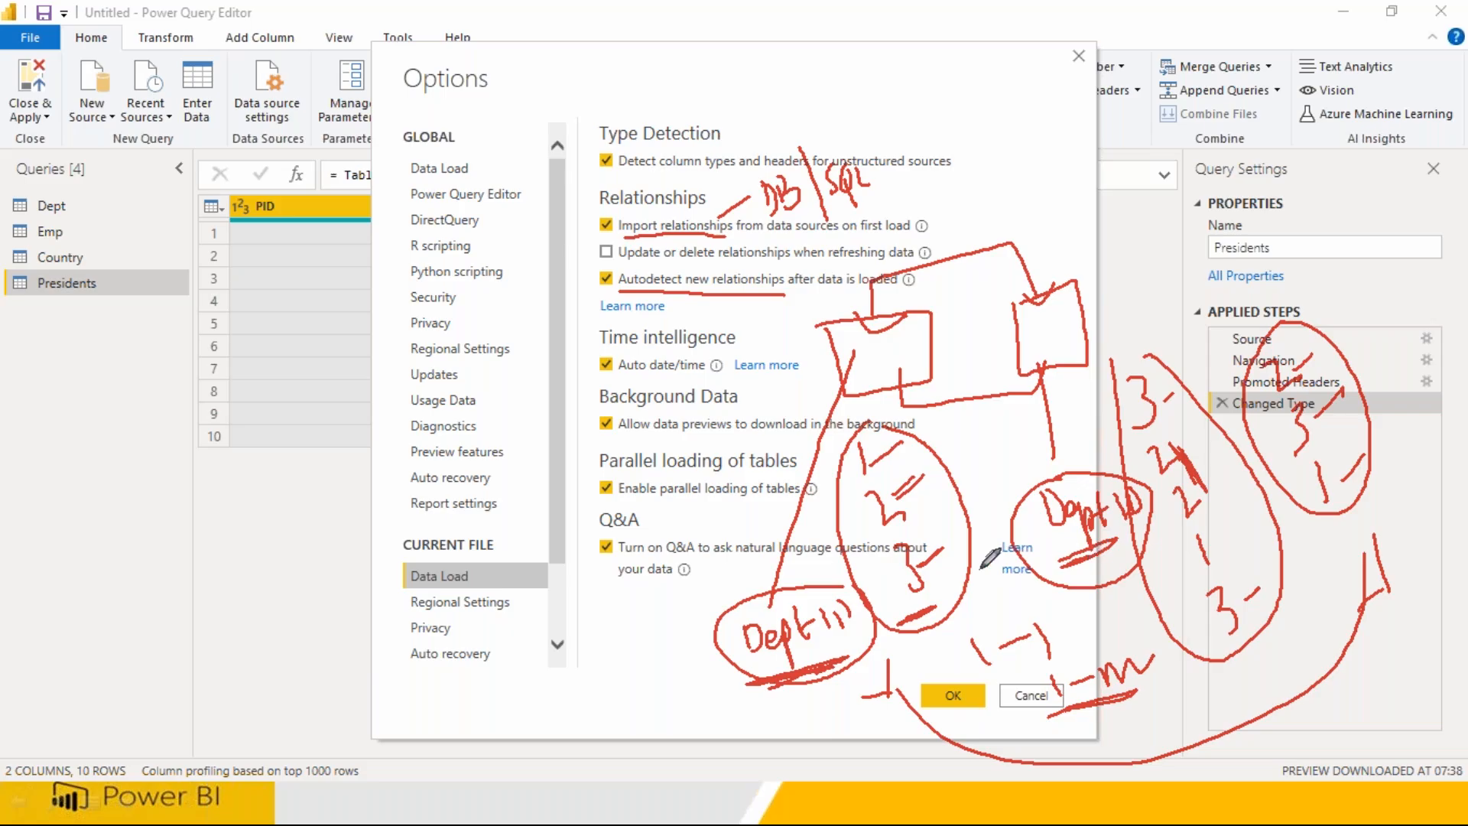
{"action": "mouse_move", "coordinate": [530, 358]}
{"action": "left_mouse_down"}
{"action": "mouse_move", "coordinate": [531, 431]}
{"action": "mouse_move", "coordinate": [605, 354]}
{"action": "mouse_move", "coordinate": [543, 353]}
{"action": "left_mouse_up"}
{"action": "mouse_move", "coordinate": [648, 340]}
{"action": "left_mouse_down"}
{"action": "mouse_move", "coordinate": [702, 378]}
{"action": "mouse_move", "coordinate": [652, 354]}
{"action": "left_mouse_up"}
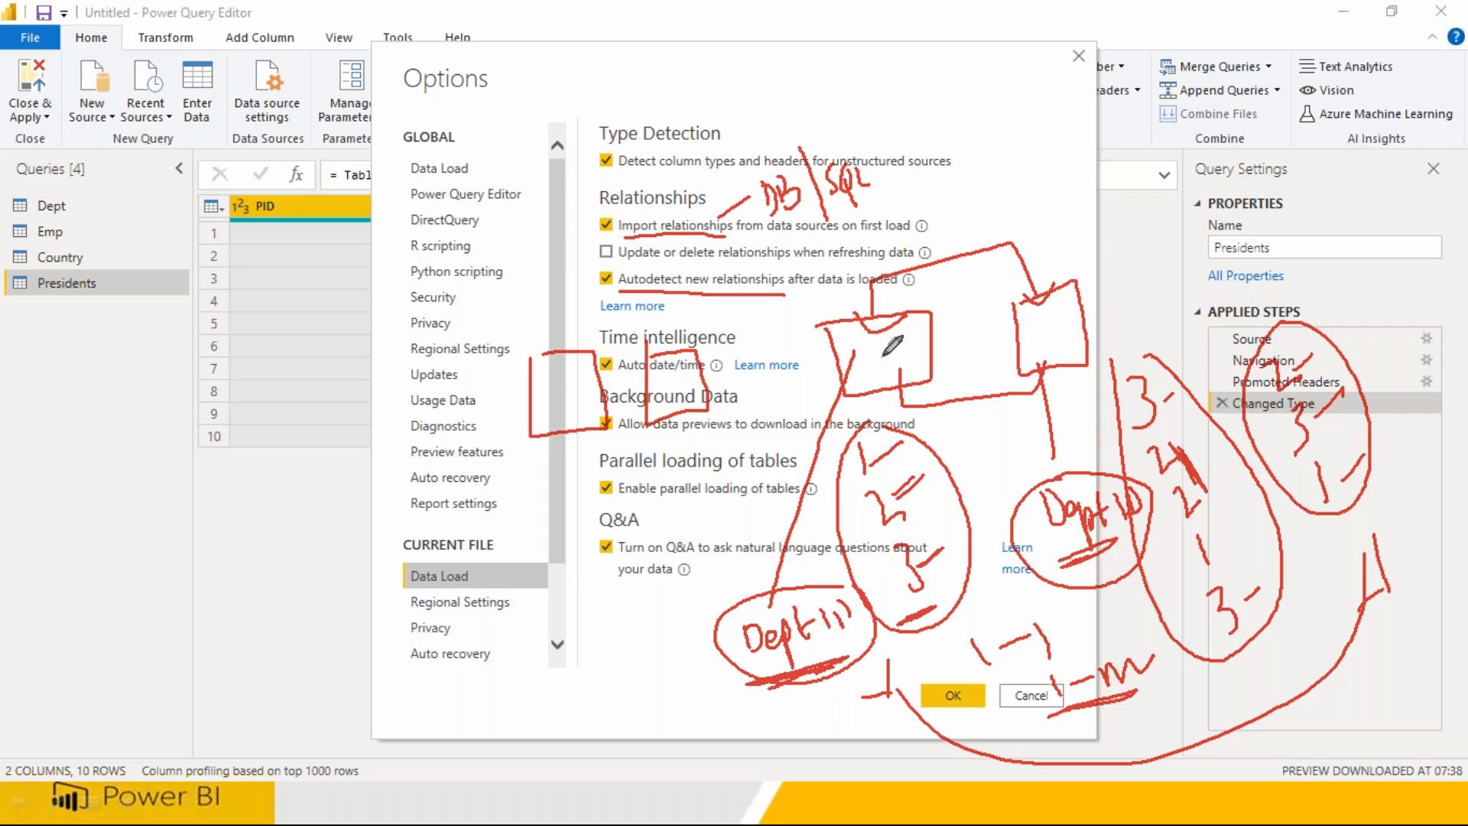
{"action": "left_click_drag", "start_coordinate": [882, 334], "coordinate": [885, 366]}
{"action": "left_click_drag", "start_coordinate": [1049, 319], "coordinate": [1052, 342]}
{"action": "mouse_move", "coordinate": [929, 418]}
{"action": "left_mouse_down"}
{"action": "mouse_move", "coordinate": [940, 437]}
{"action": "mouse_move", "coordinate": [1051, 411]}
{"action": "left_mouse_up"}
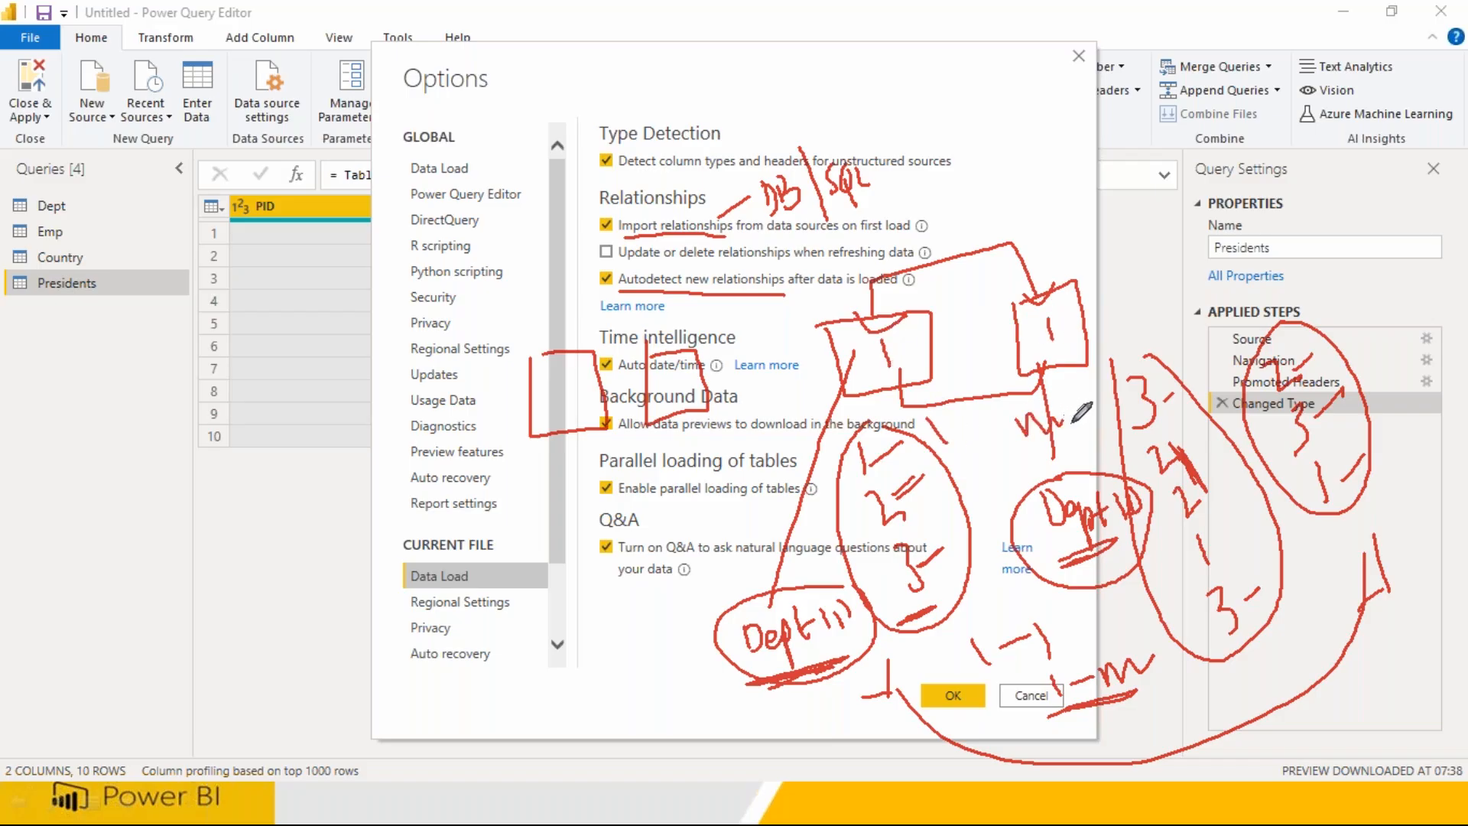
{"action": "mouse_move", "coordinate": [1151, 341]}
{"action": "left_mouse_down"}
{"action": "mouse_move", "coordinate": [1131, 366]}
{"action": "mouse_move", "coordinate": [1171, 658]}
{"action": "mouse_move", "coordinate": [1251, 491]}
{"action": "mouse_move", "coordinate": [1163, 382]}
{"action": "mouse_move", "coordinate": [1151, 566]}
{"action": "mouse_move", "coordinate": [1266, 597]}
{"action": "mouse_move", "coordinate": [1201, 396]}
{"action": "mouse_move", "coordinate": [1132, 482]}
{"action": "mouse_move", "coordinate": [1184, 634]}
{"action": "left_mouse_up"}
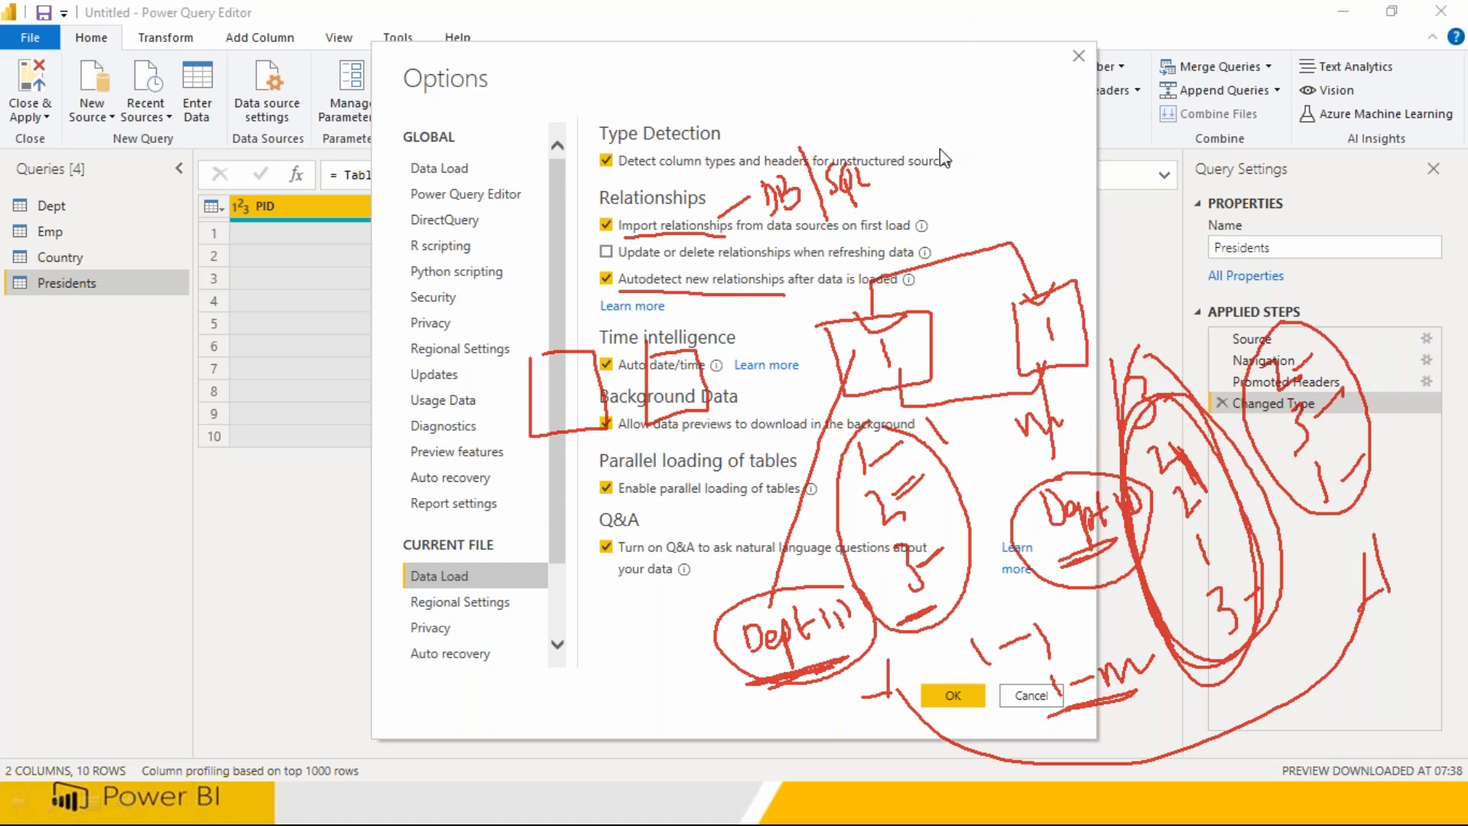
{"action": "key", "text": "Escape"}
{"action": "left_click", "coordinate": [605, 279]}
{"action": "left_click", "coordinate": [607, 226]}
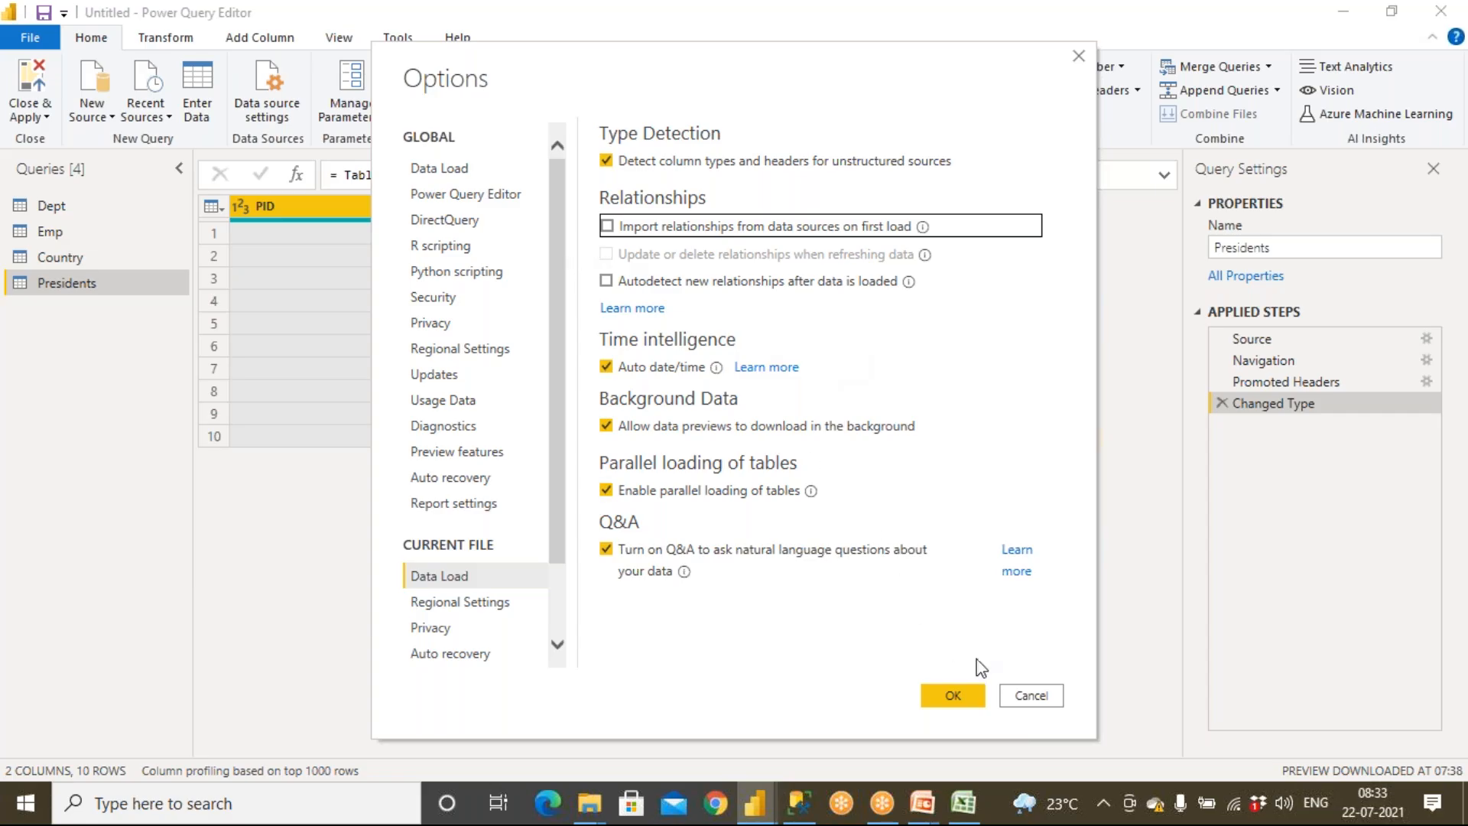
{"action": "left_click", "coordinate": [1031, 695]}
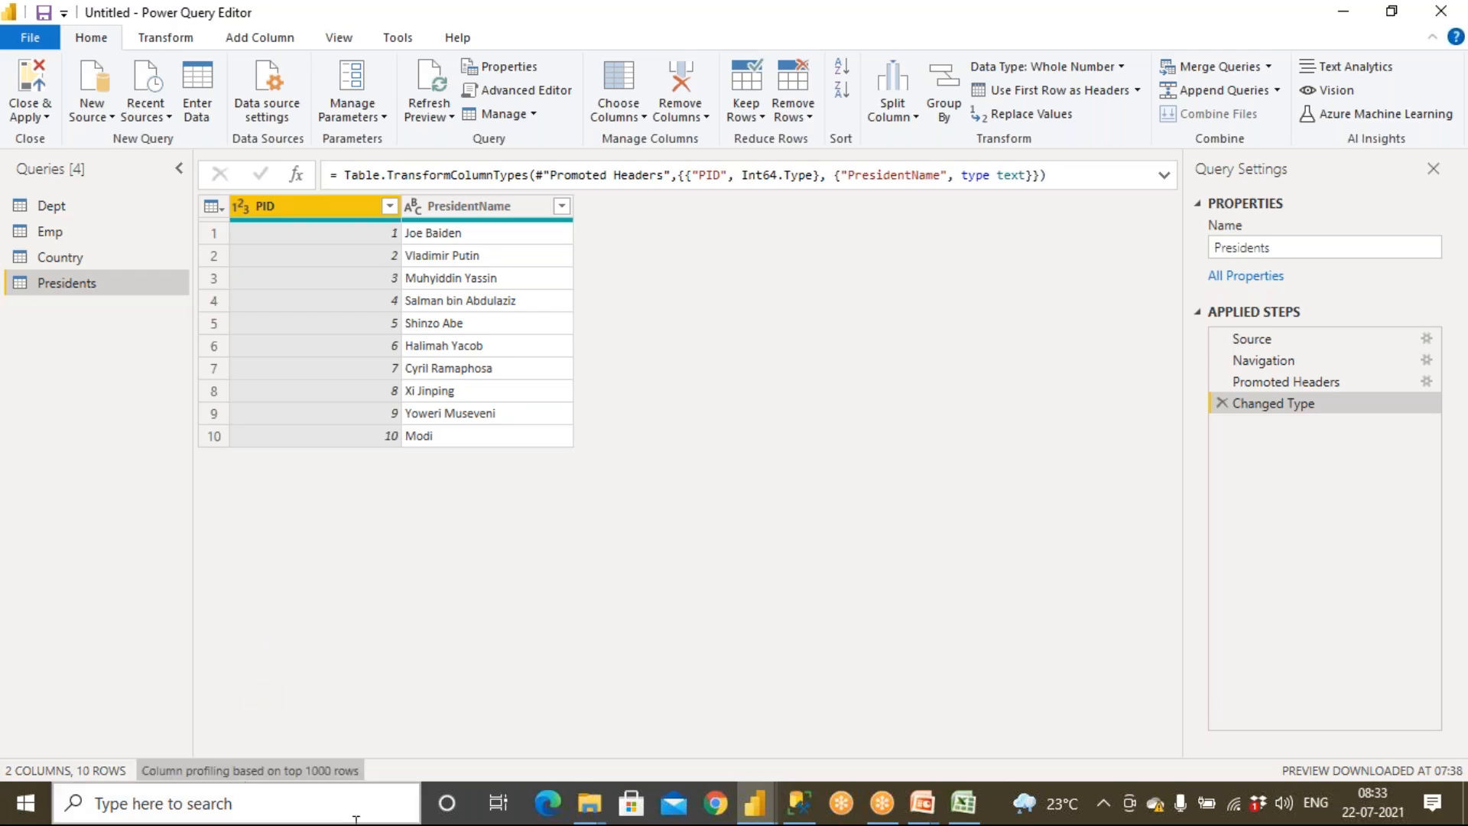
Reopen the current file's Data Load options to review the relationship settings, closing without changes
{"action": "left_click", "coordinate": [33, 44]}
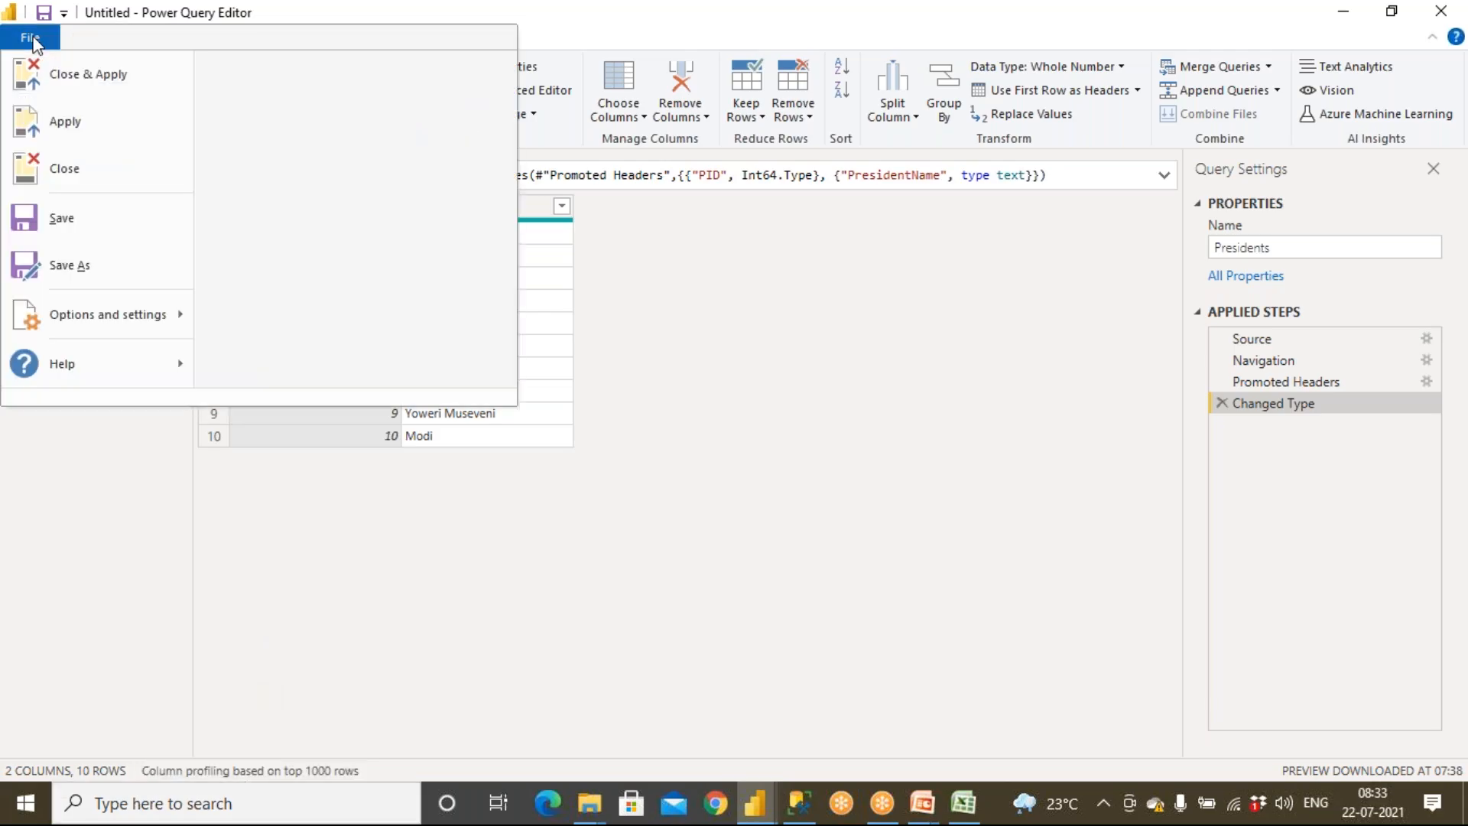
{"action": "mouse_move", "coordinate": [126, 319]}
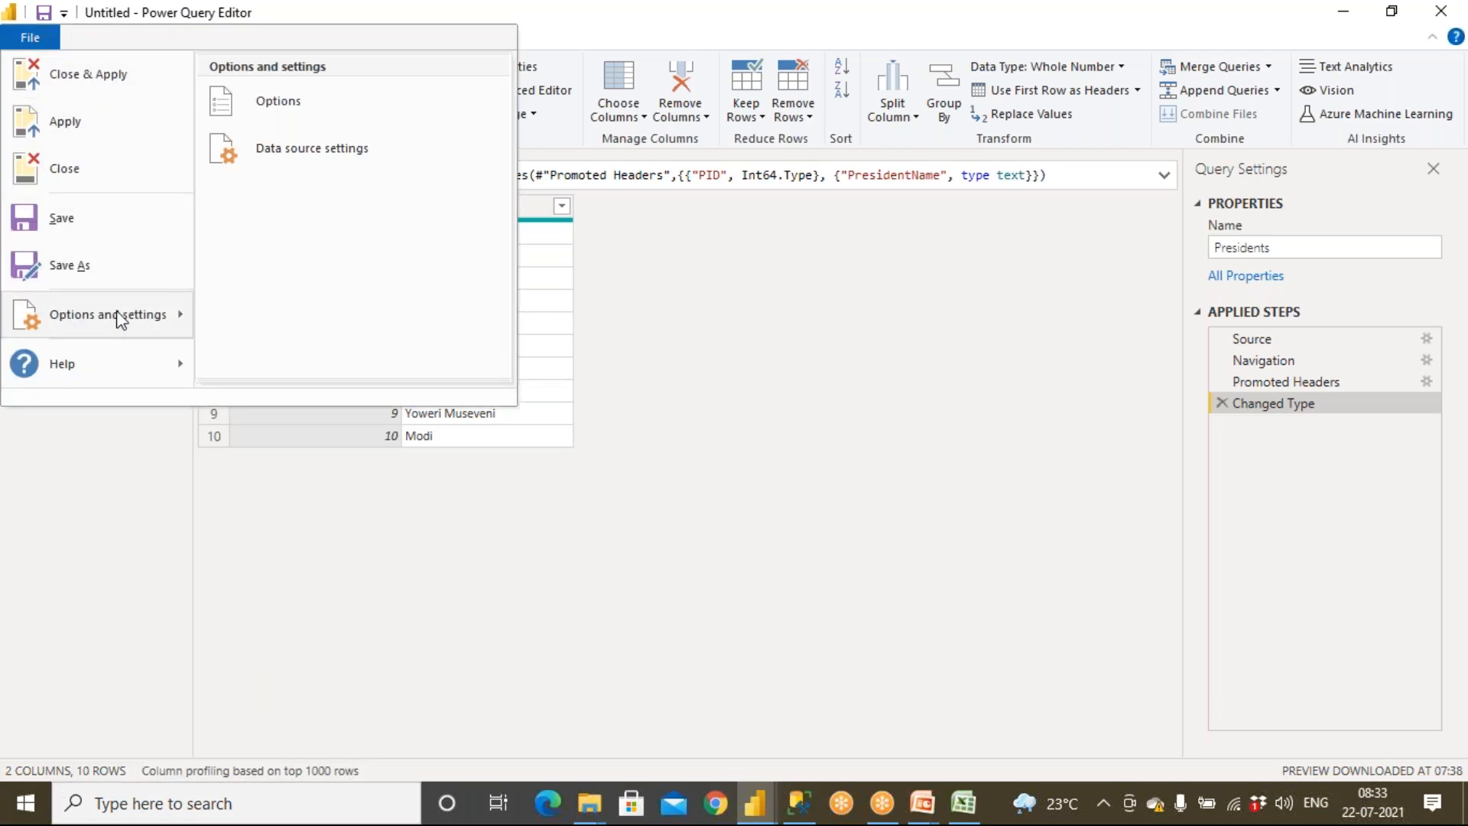
{"action": "left_click", "coordinate": [278, 107]}
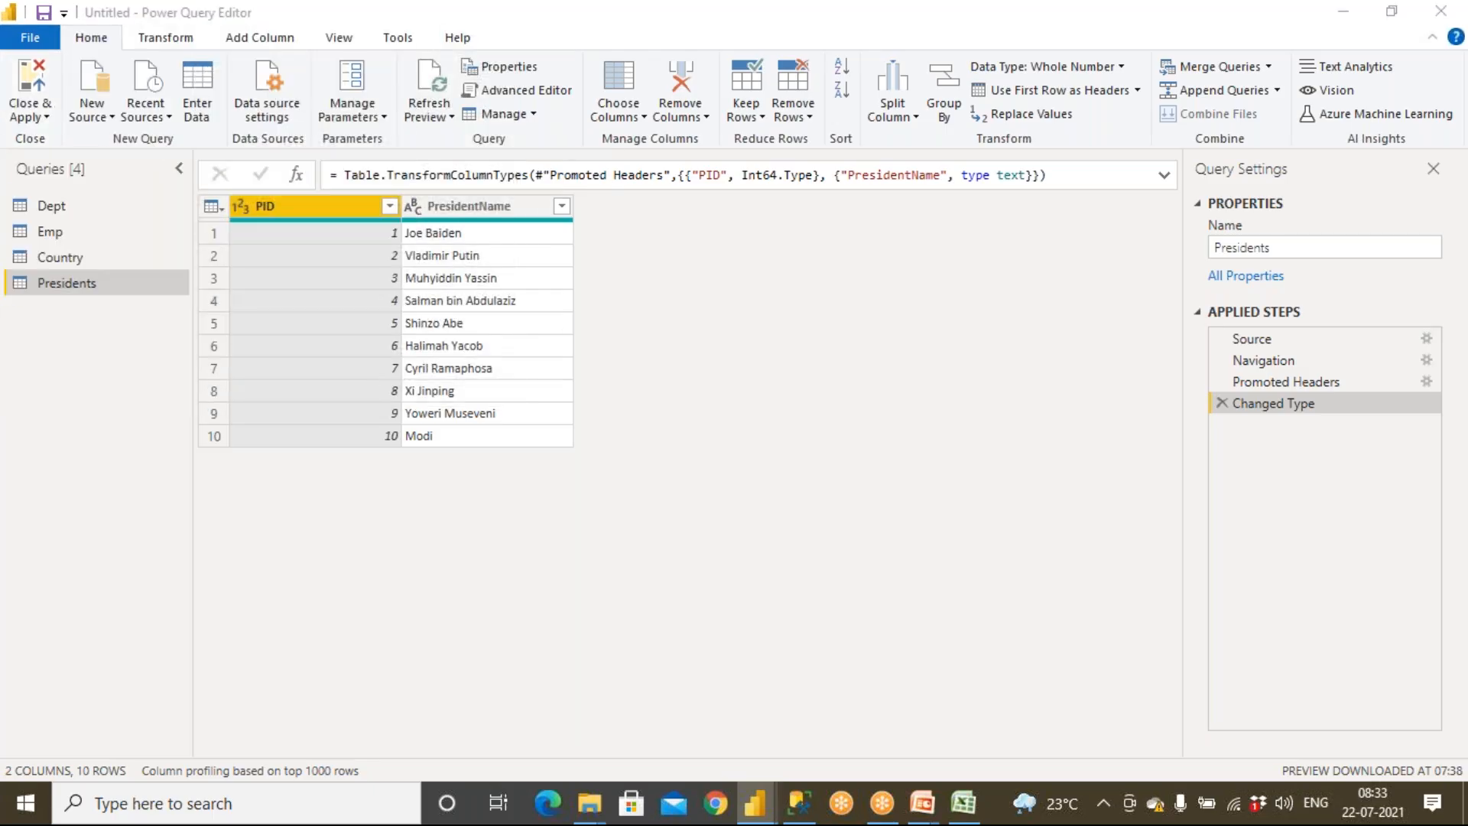
{"action": "left_click", "coordinate": [430, 579]}
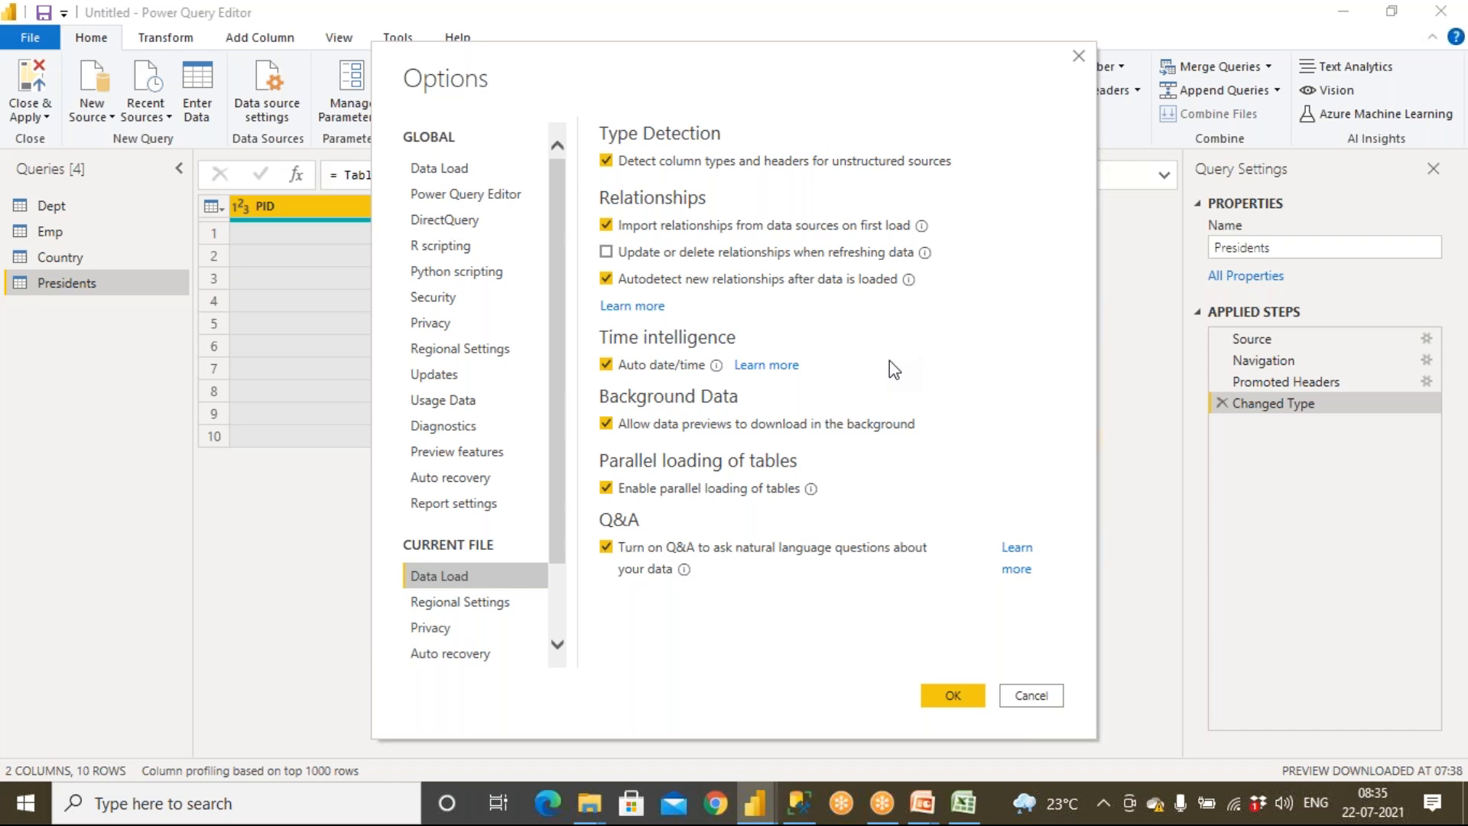
{"action": "left_click", "coordinate": [1008, 708]}
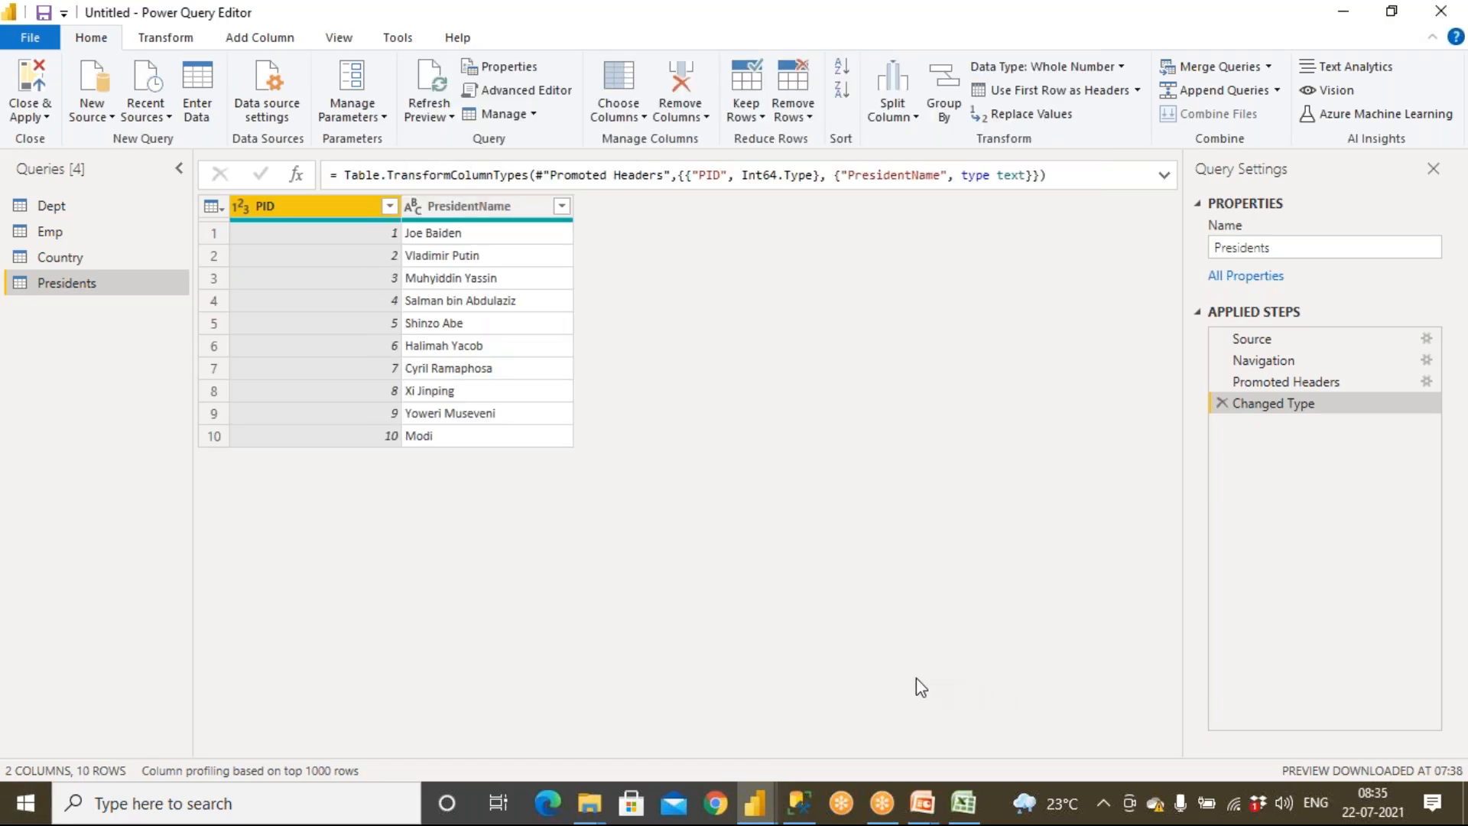
Close the Power Query Editor and apply the changes
{"action": "left_click", "coordinate": [25, 113]}
{"action": "left_click", "coordinate": [47, 139]}
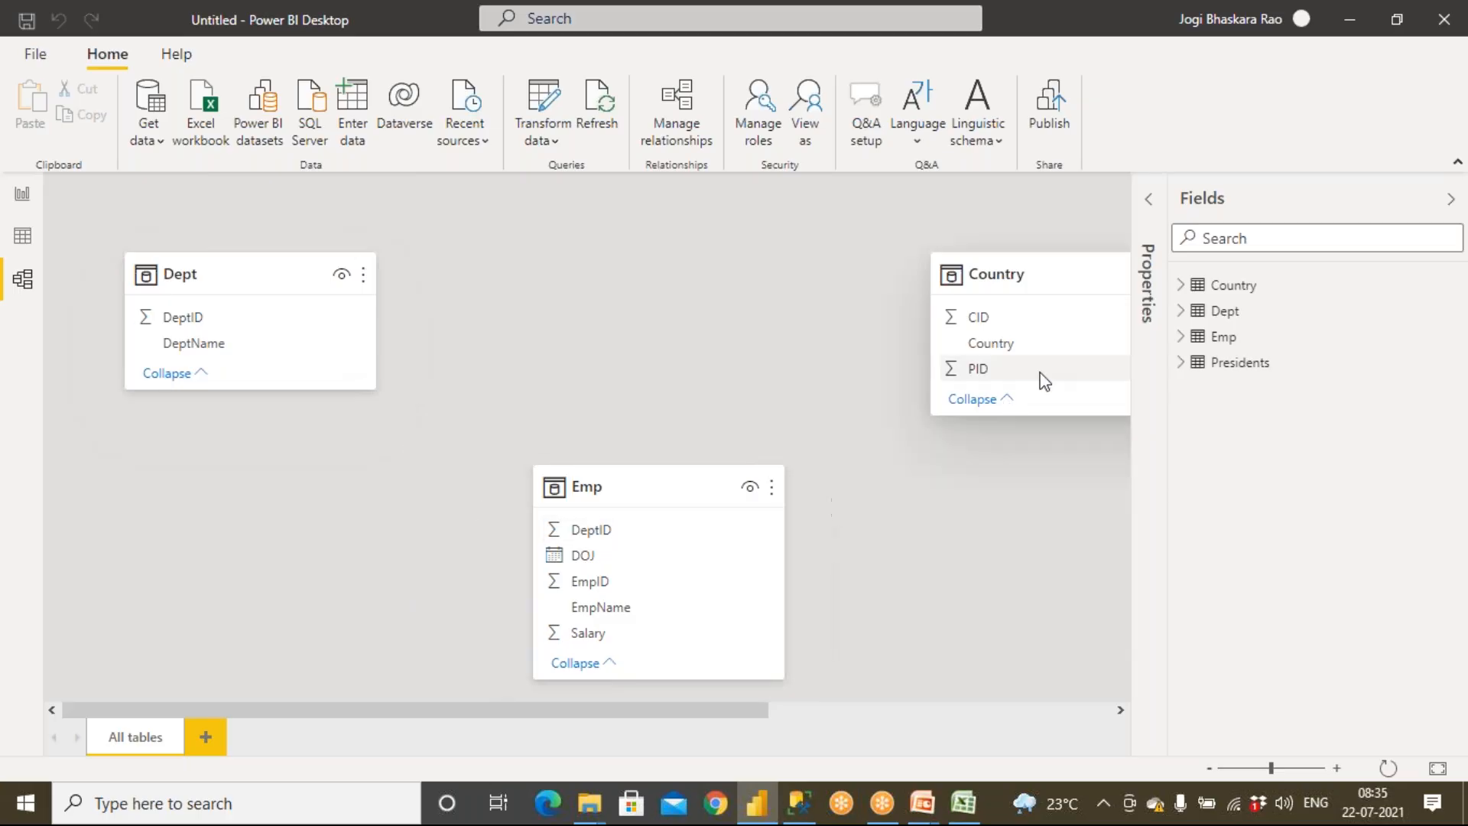
Recreate the relationships linking Emp to Dept on DeptID and Country to Presidents on PID
{"action": "left_click_drag", "start_coordinate": [718, 716], "coordinate": [558, 692]}
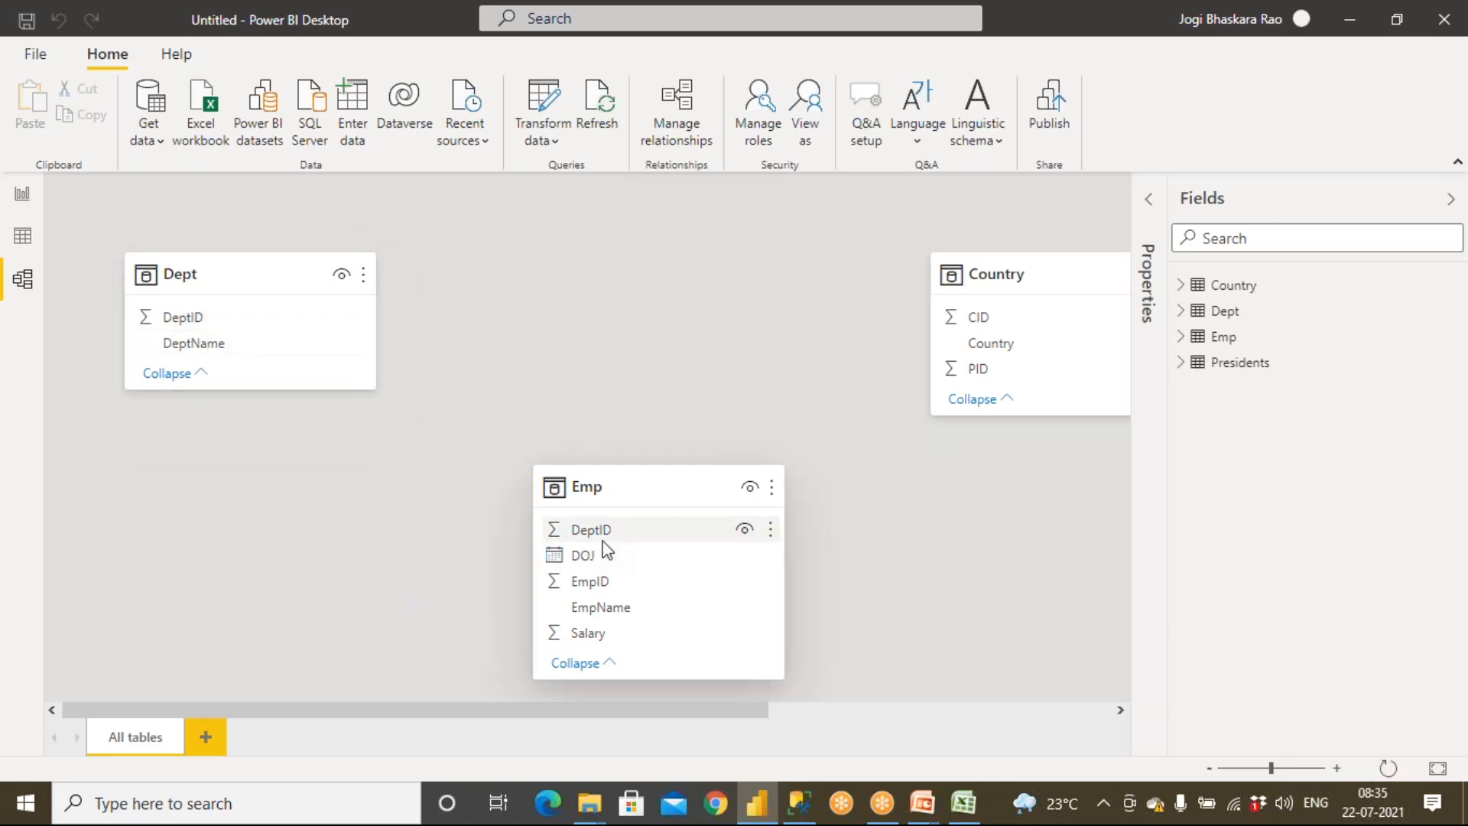
{"action": "left_click_drag", "start_coordinate": [604, 535], "coordinate": [192, 317]}
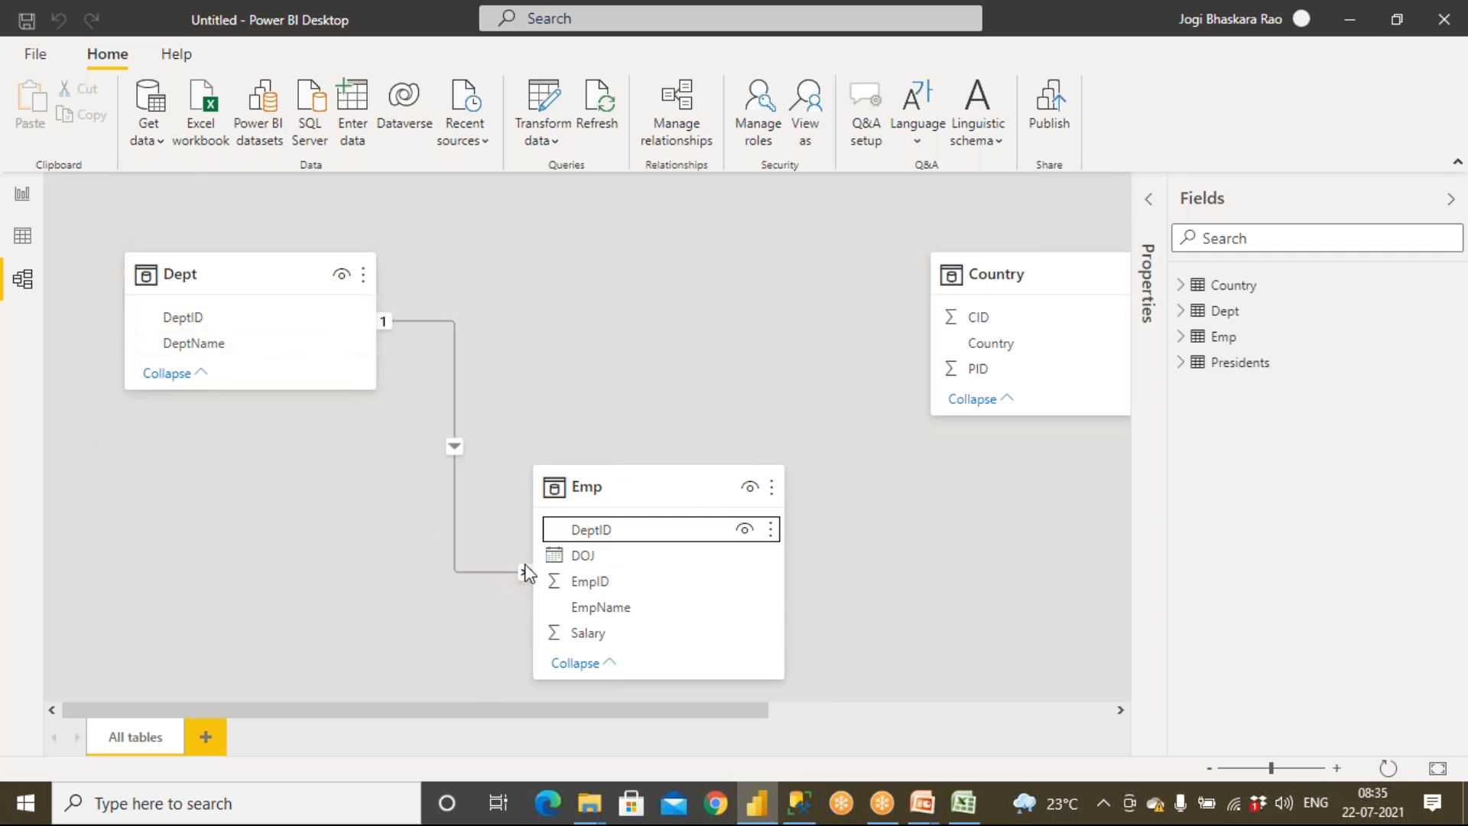
{"action": "left_click_drag", "start_coordinate": [632, 715], "coordinate": [927, 693]}
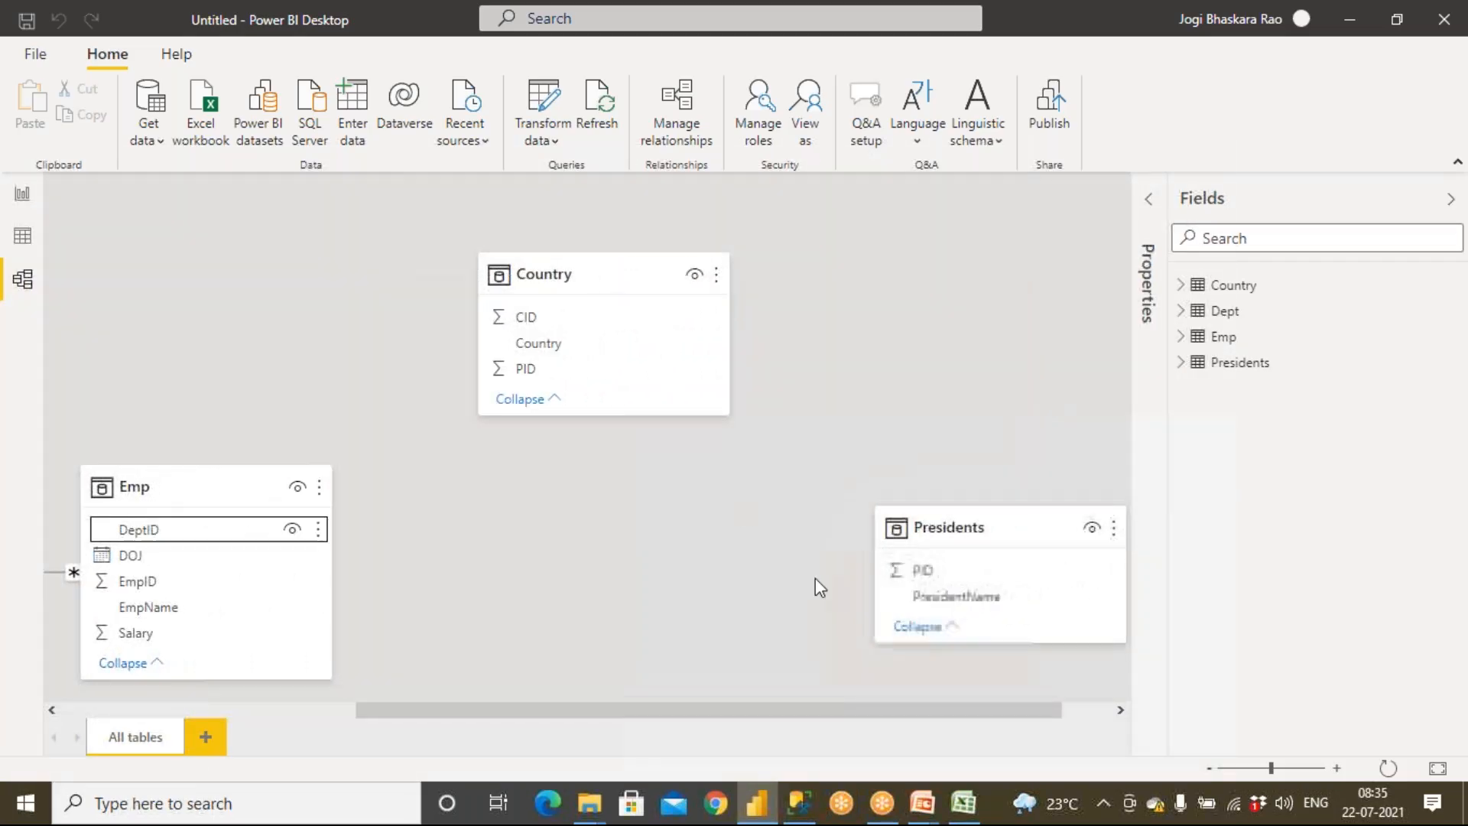
{"action": "left_click_drag", "start_coordinate": [525, 372], "coordinate": [933, 573]}
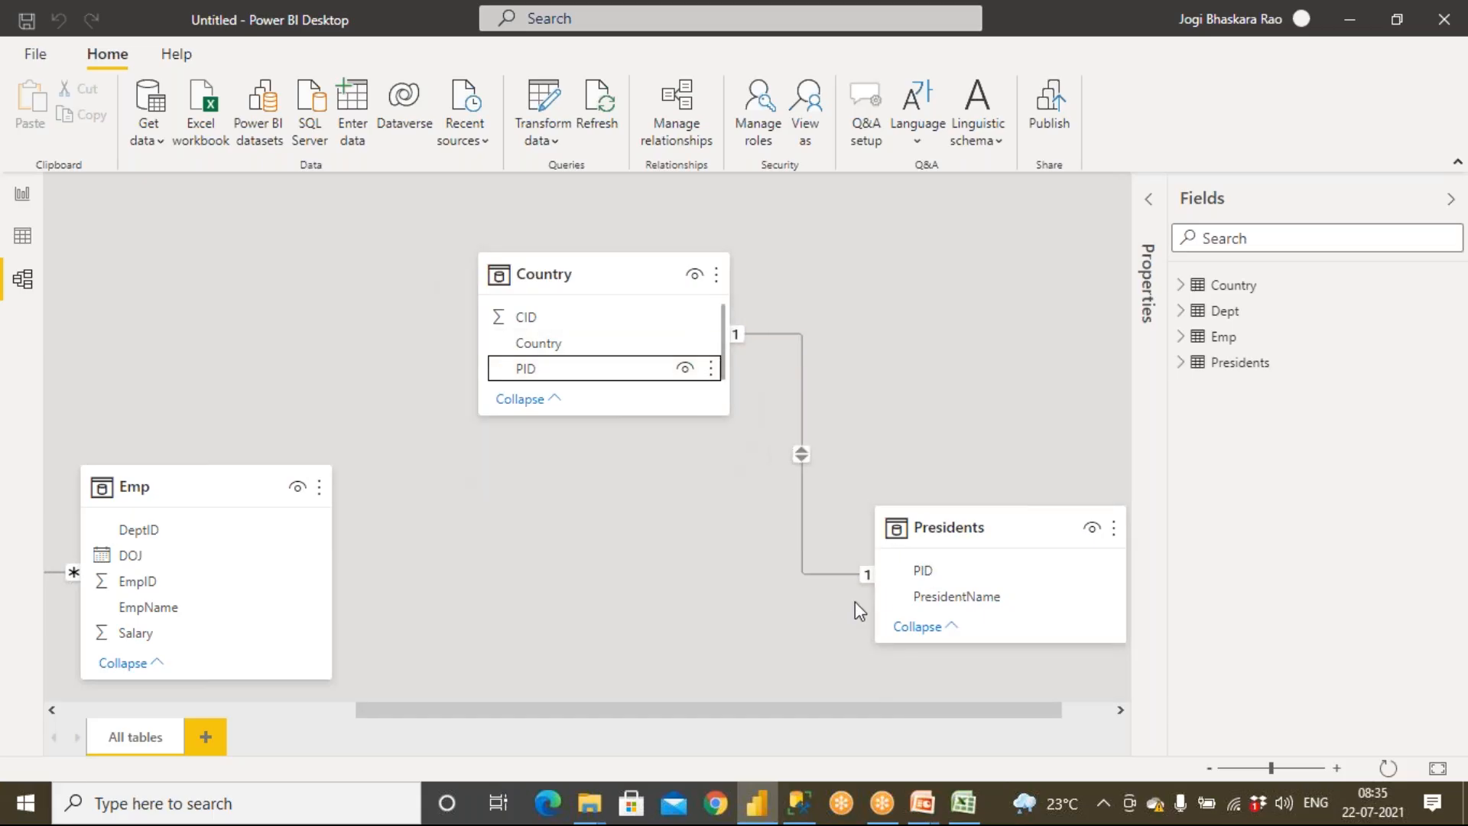
Delete the relationship between Country and Presidents
{"action": "right_click", "coordinate": [803, 538]}
{"action": "left_click", "coordinate": [811, 552]}
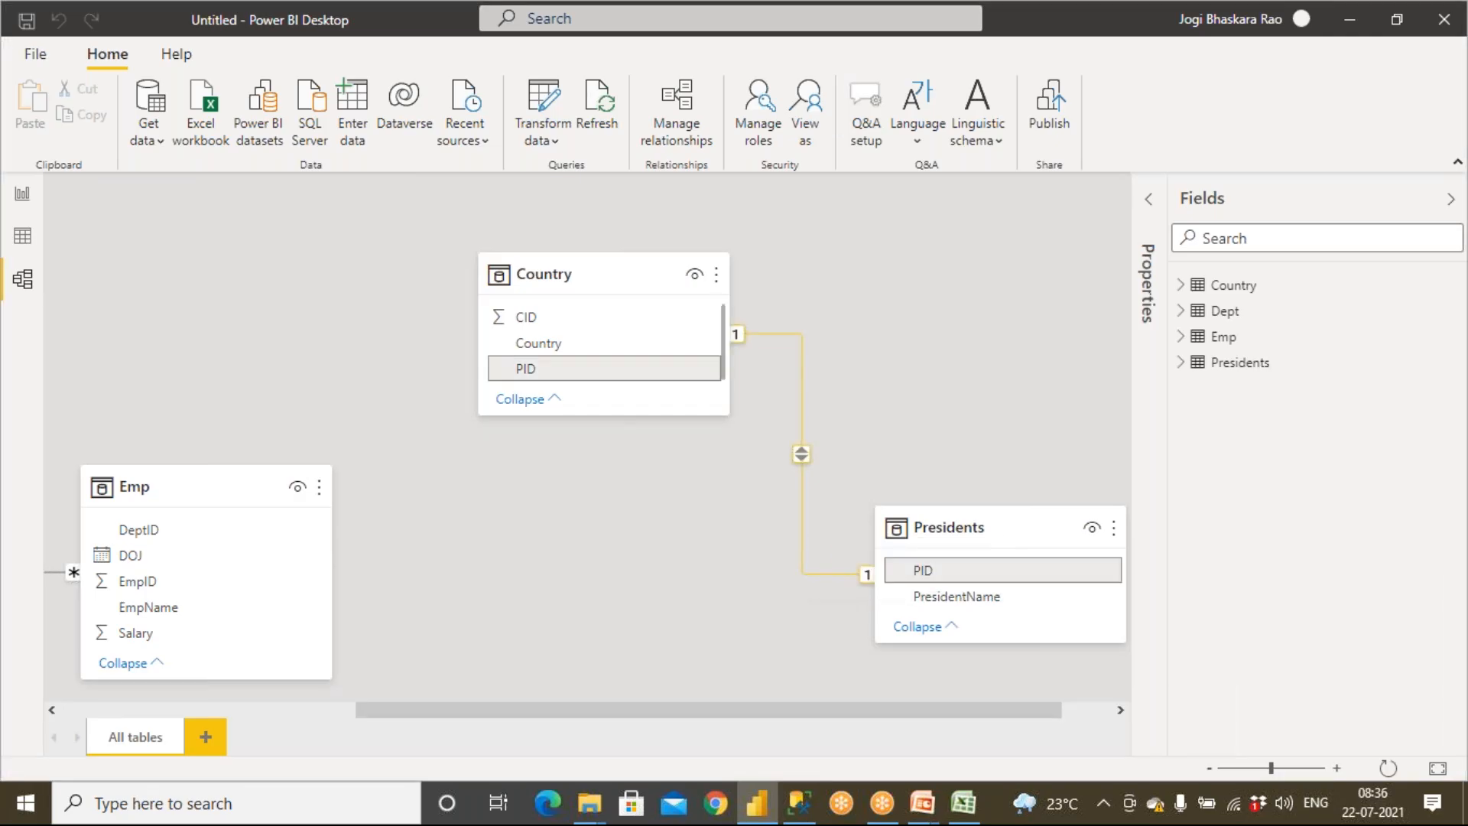
{"action": "left_click", "coordinate": [842, 439]}
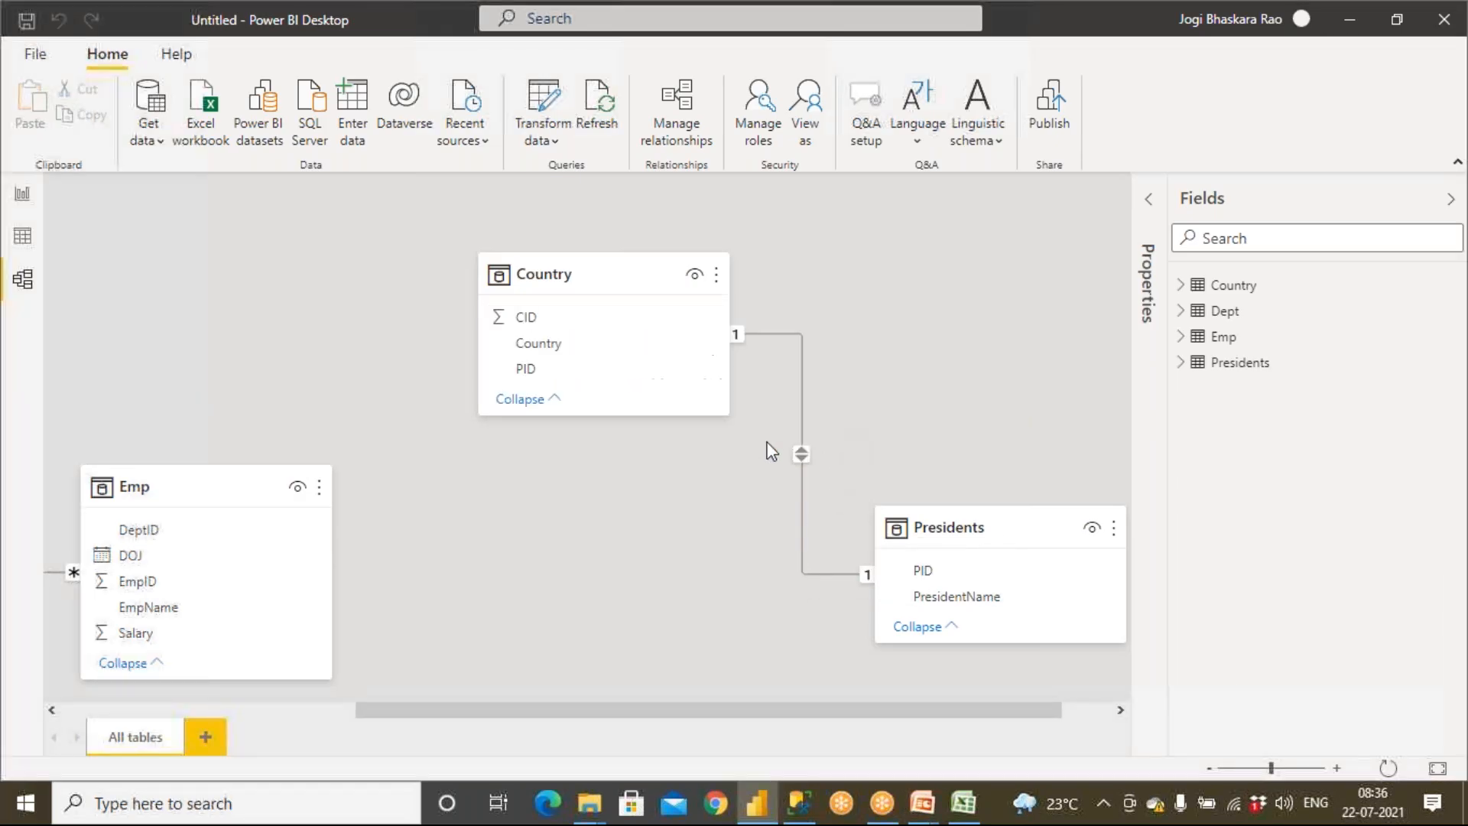
Delete the relationship linking Dept and Emp
{"action": "left_click", "coordinate": [255, 708]}
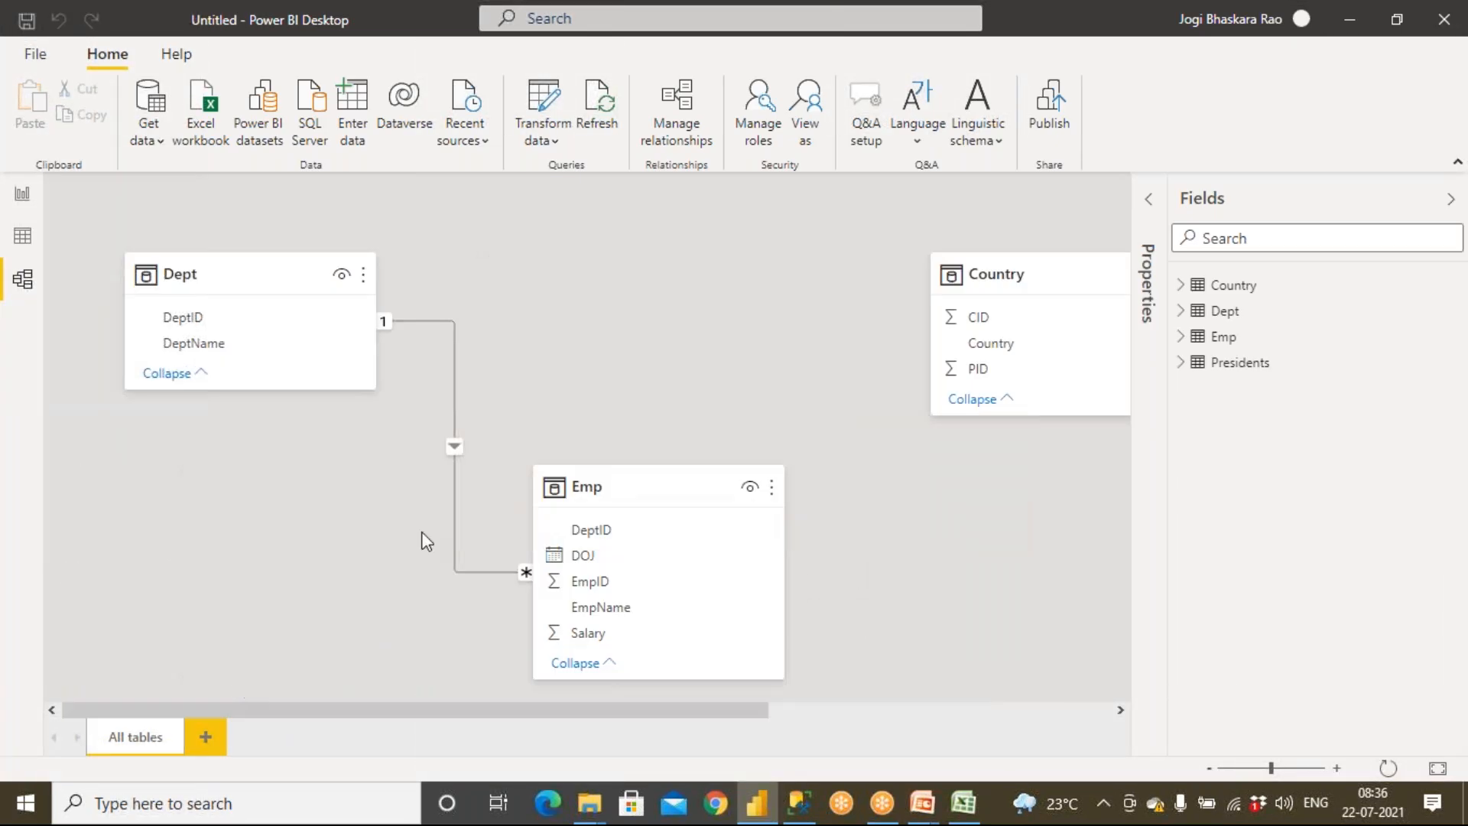
{"action": "right_click", "coordinate": [452, 486]}
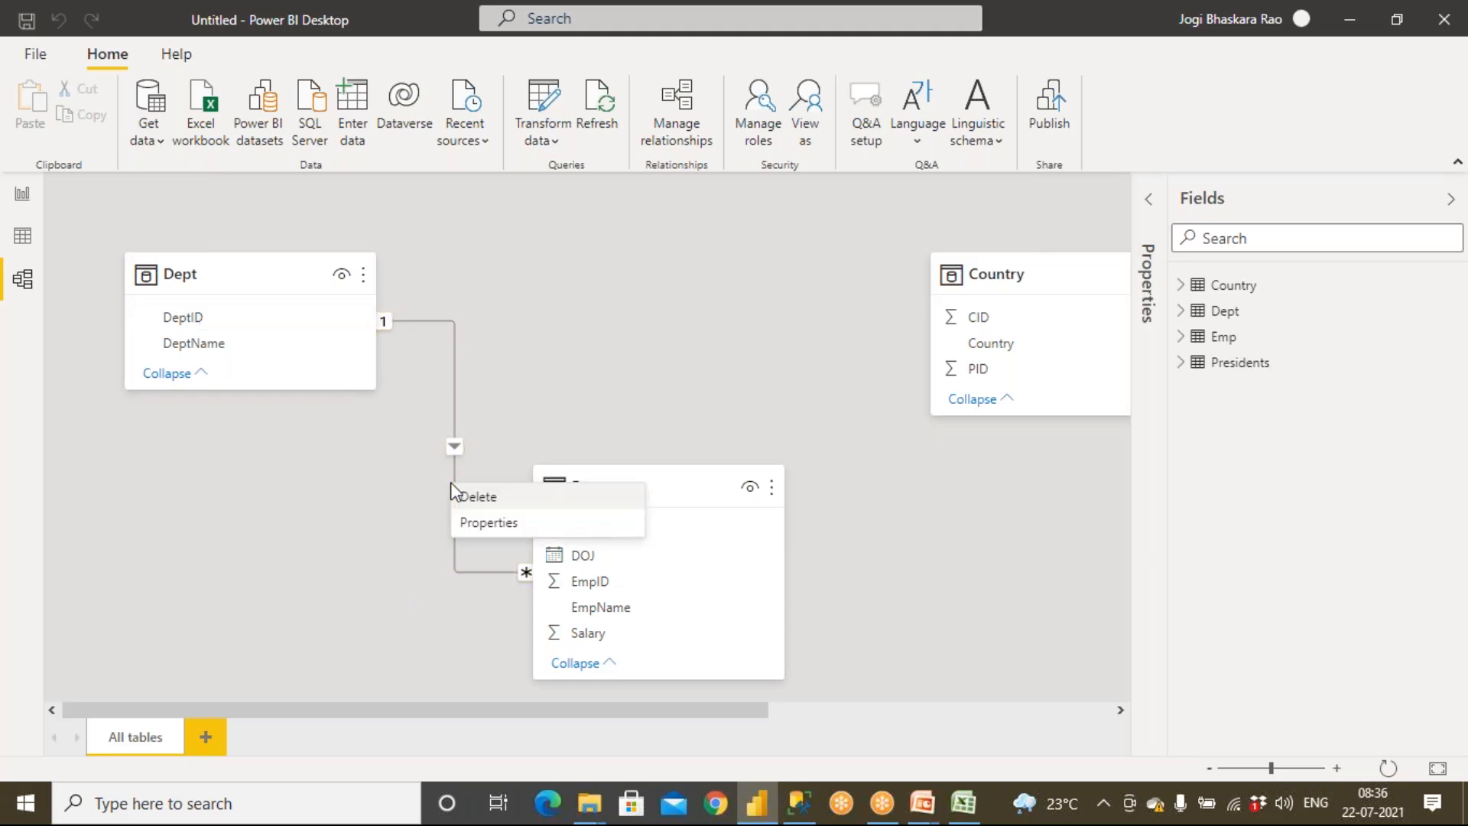
{"action": "left_click", "coordinate": [465, 494]}
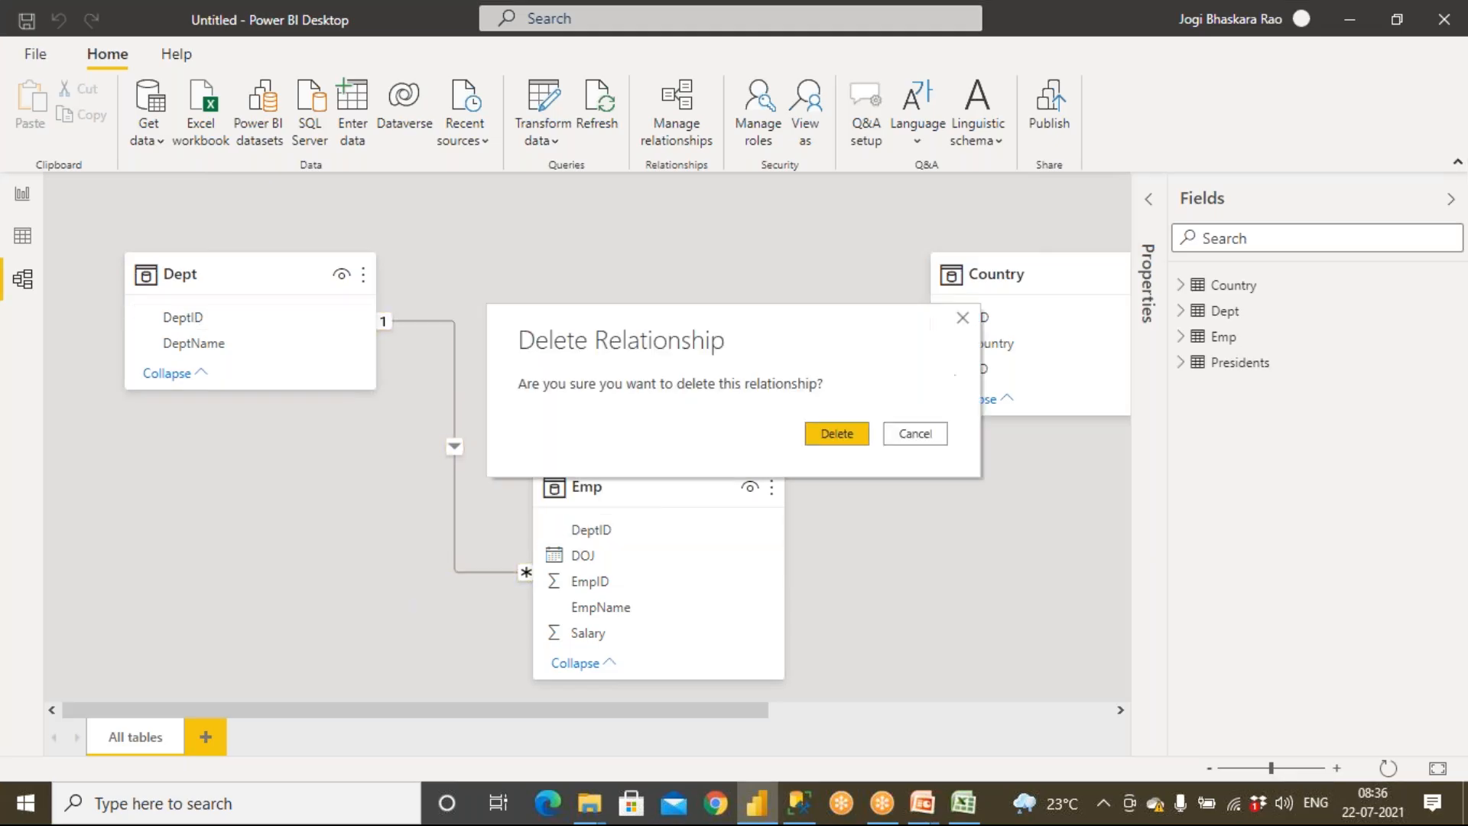
{"action": "left_click", "coordinate": [814, 438]}
Create a new relationship from Dept DeptID to Emp DeptID with One to many cardinality, then close the relationships manager
{"action": "left_click", "coordinate": [683, 140]}
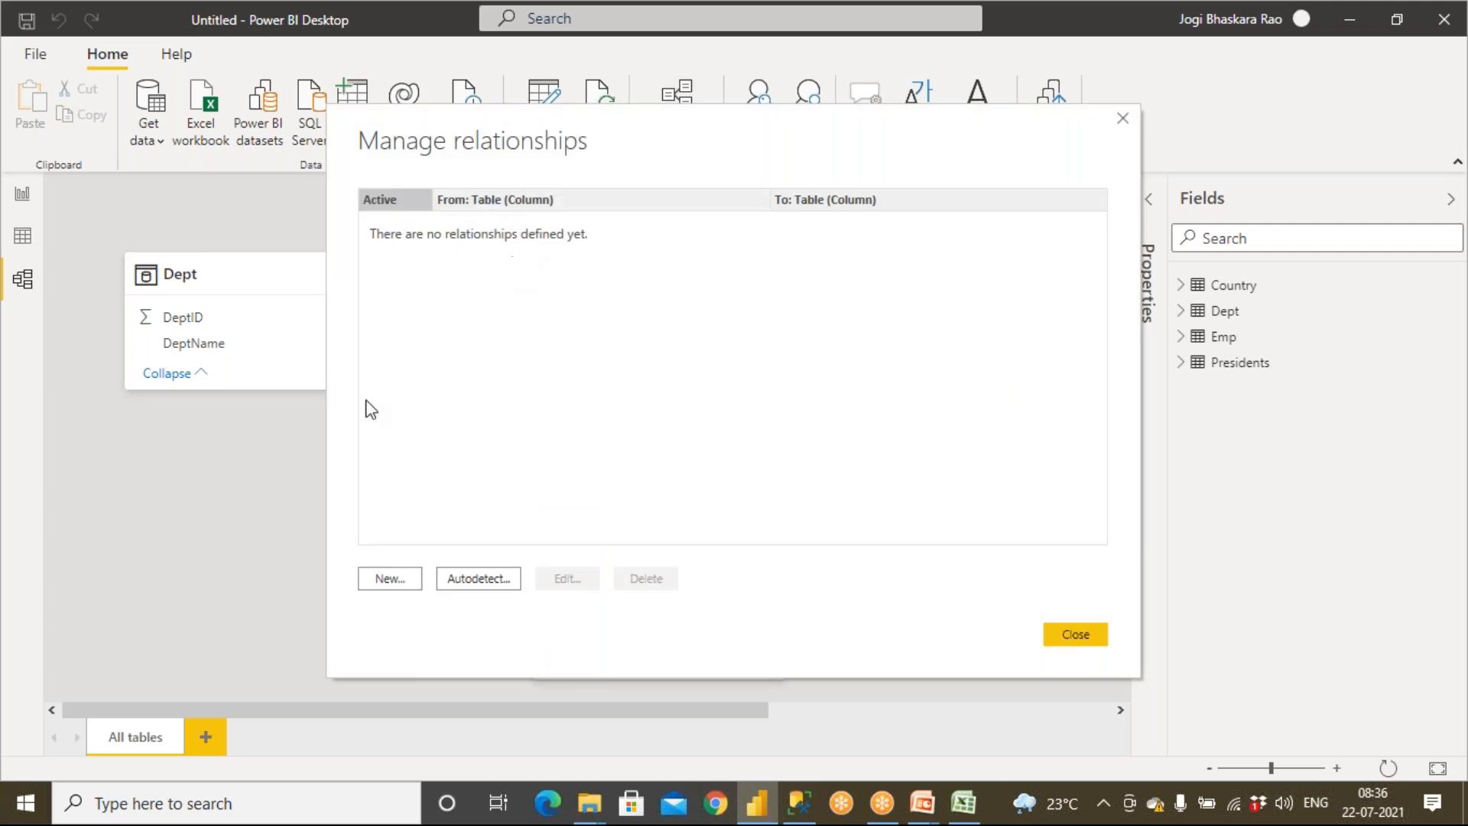
{"action": "left_click", "coordinate": [385, 582]}
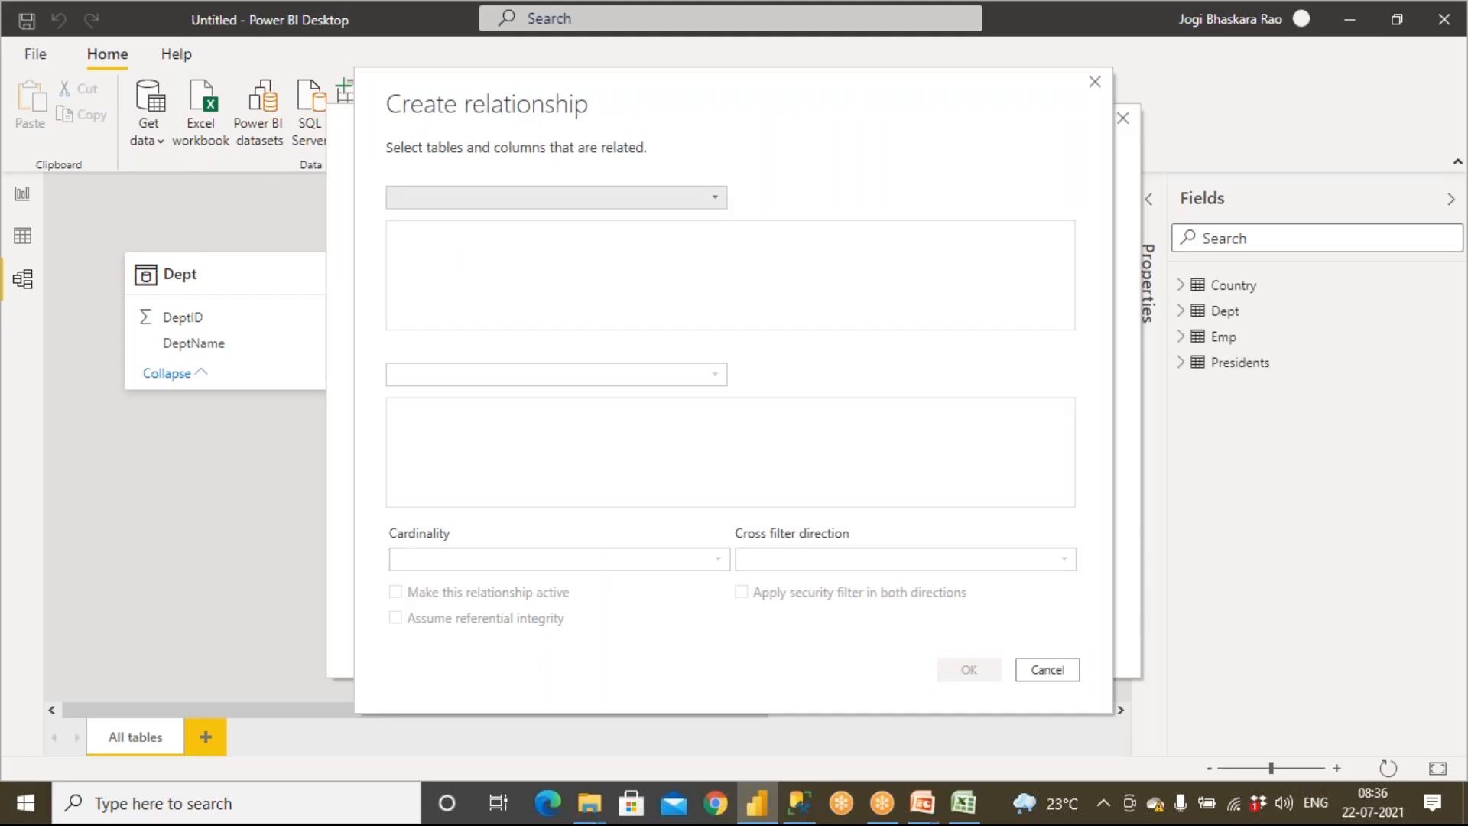
{"action": "left_click", "coordinate": [601, 199]}
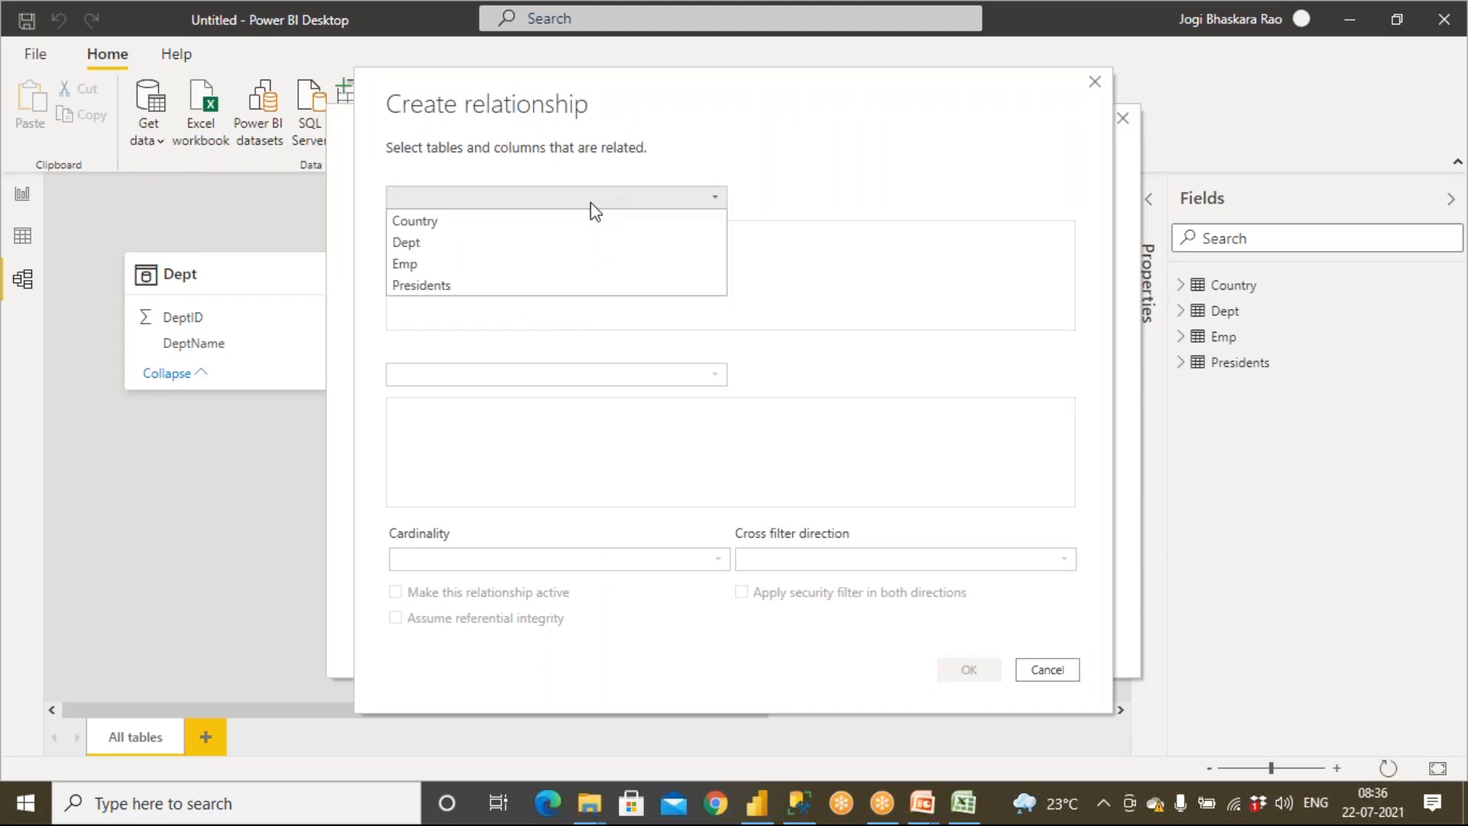
{"action": "left_click", "coordinate": [562, 242]}
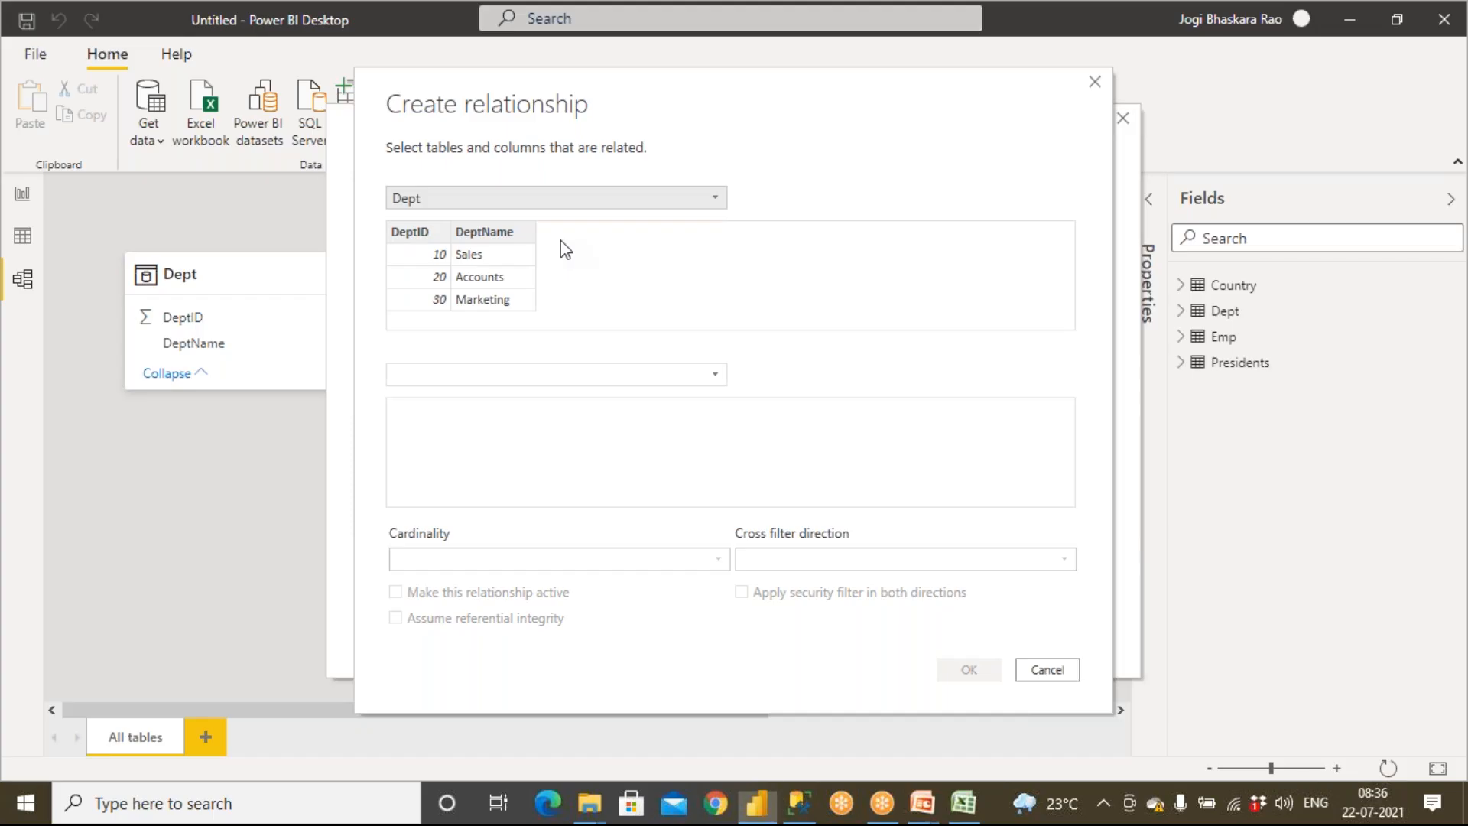
{"action": "left_click", "coordinate": [462, 376]}
{"action": "left_click", "coordinate": [448, 422]}
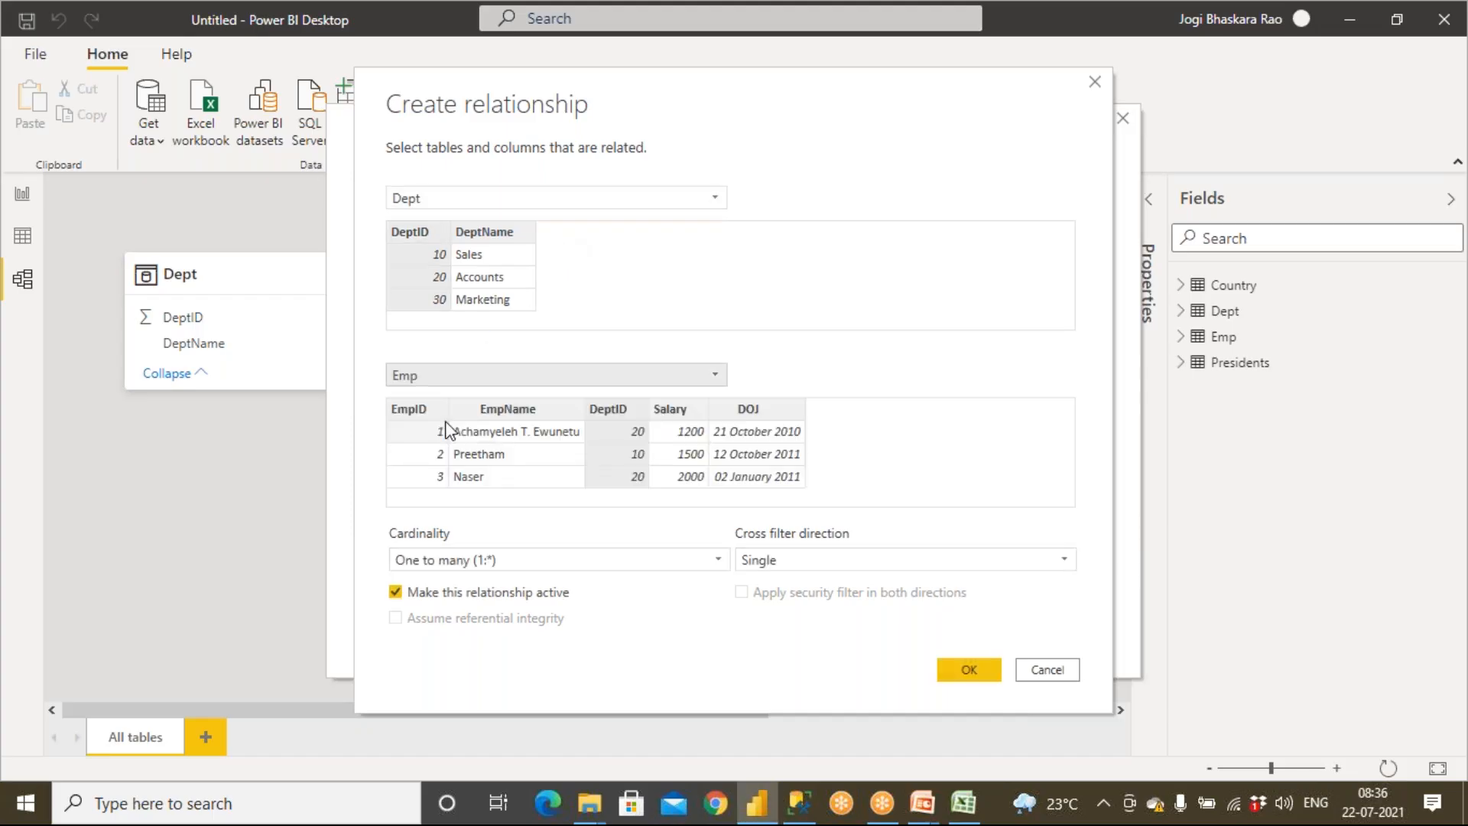
{"action": "left_click", "coordinate": [428, 234]}
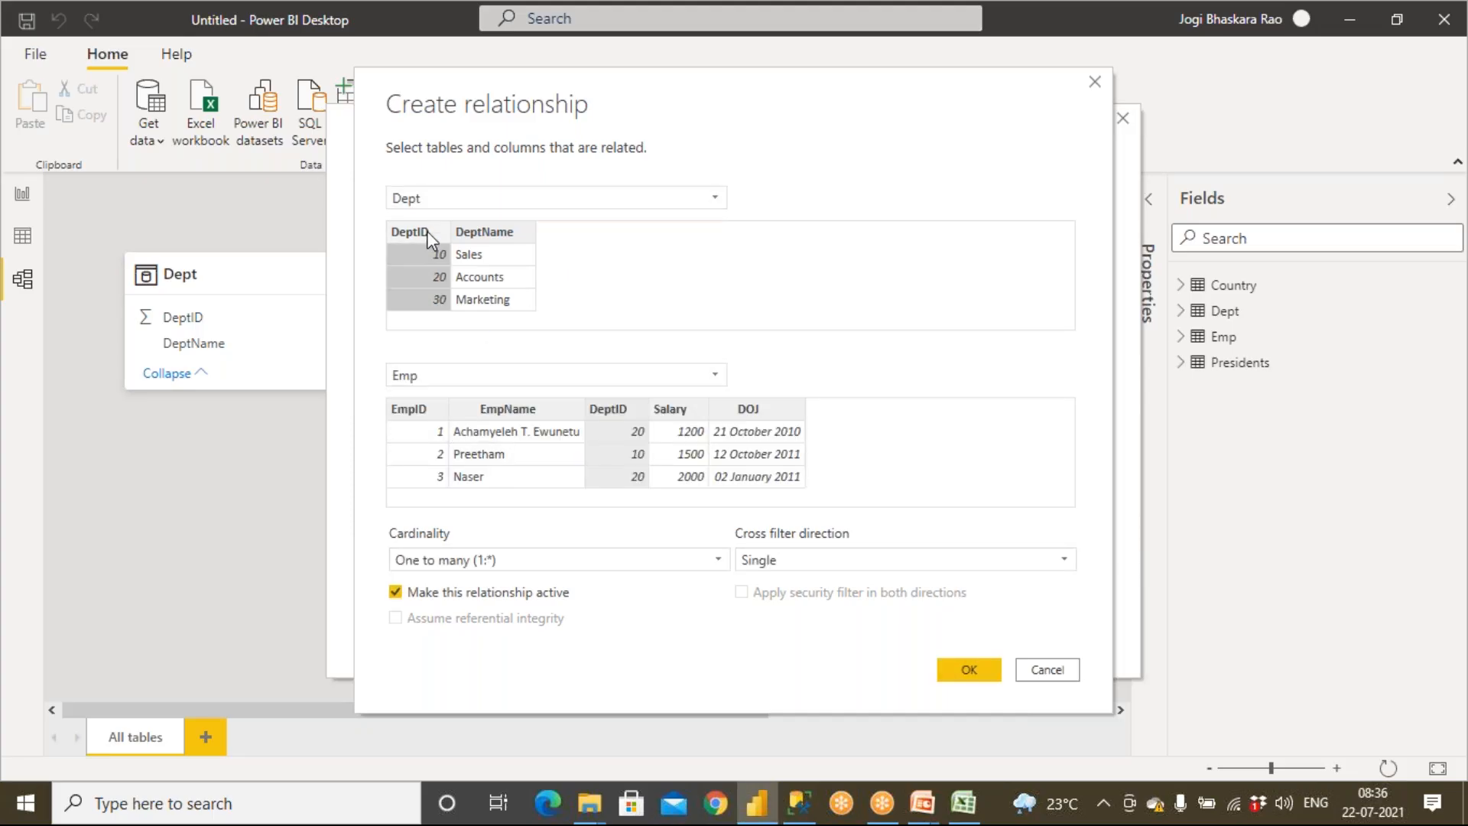
{"action": "left_click", "coordinate": [632, 407]}
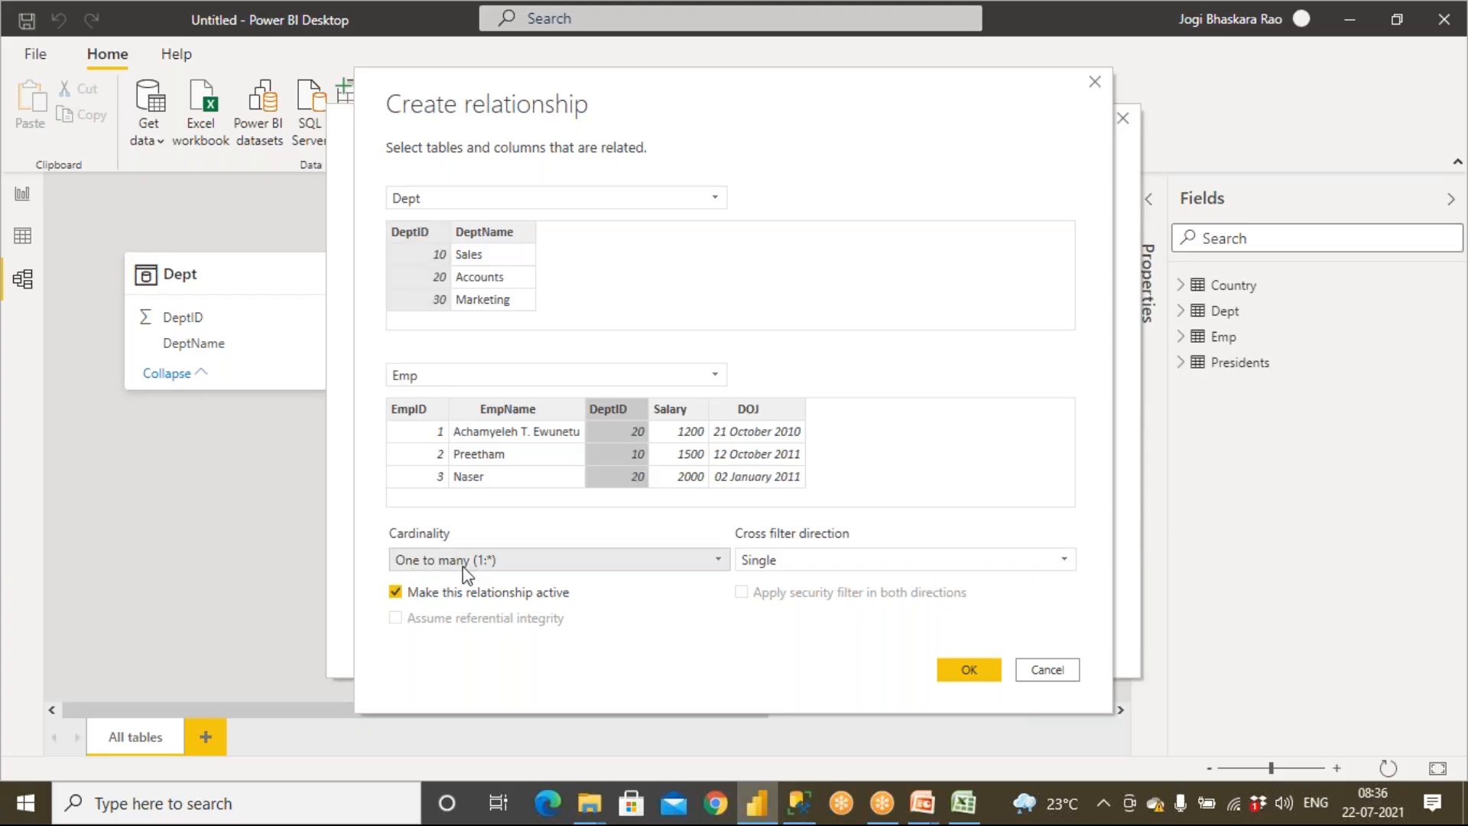
{"action": "left_click", "coordinate": [968, 665]}
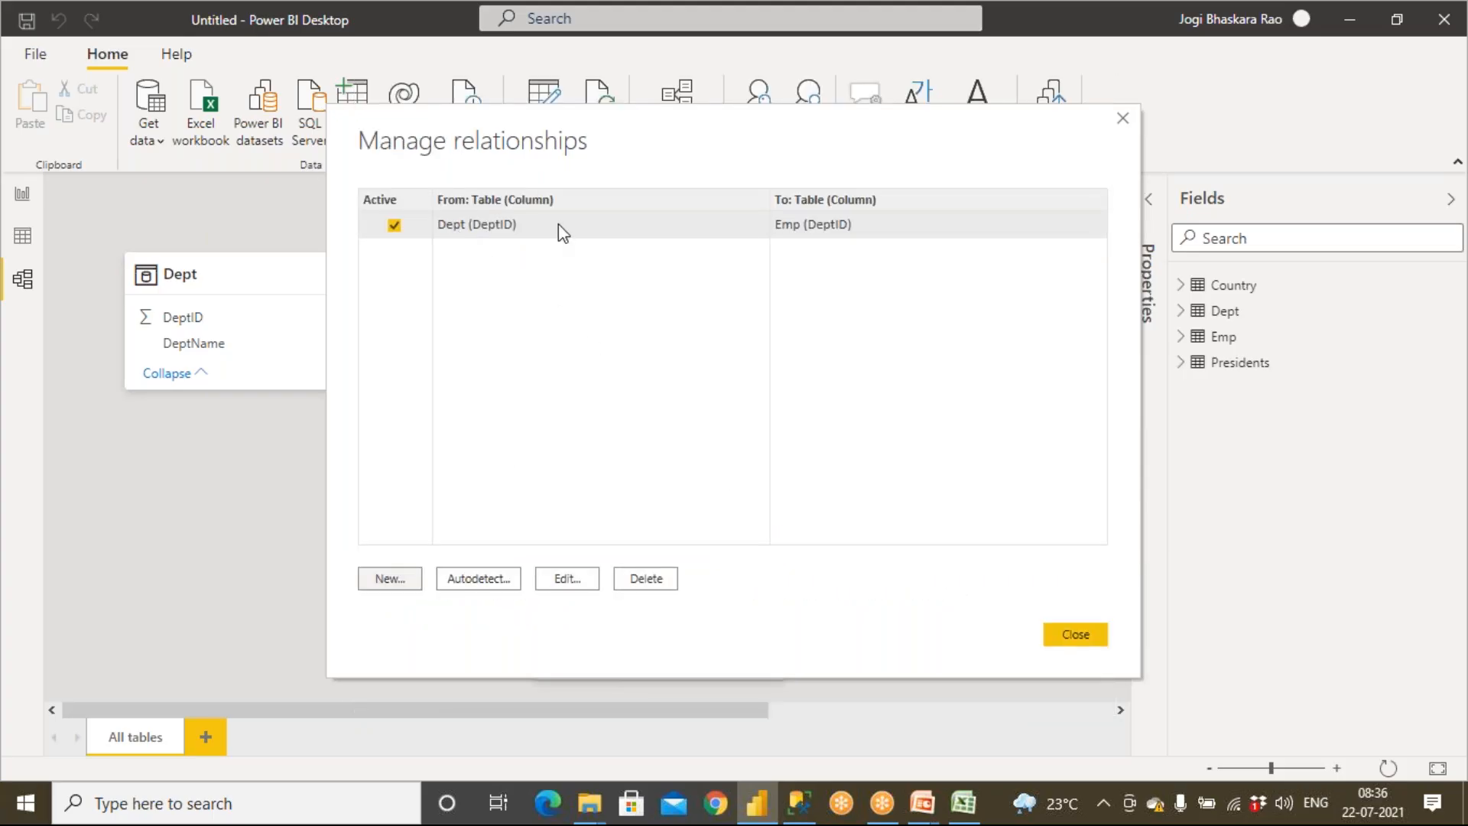
{"action": "left_click_drag", "start_coordinate": [522, 121], "coordinate": [852, 490]}
{"action": "left_click", "coordinate": [1063, 551]}
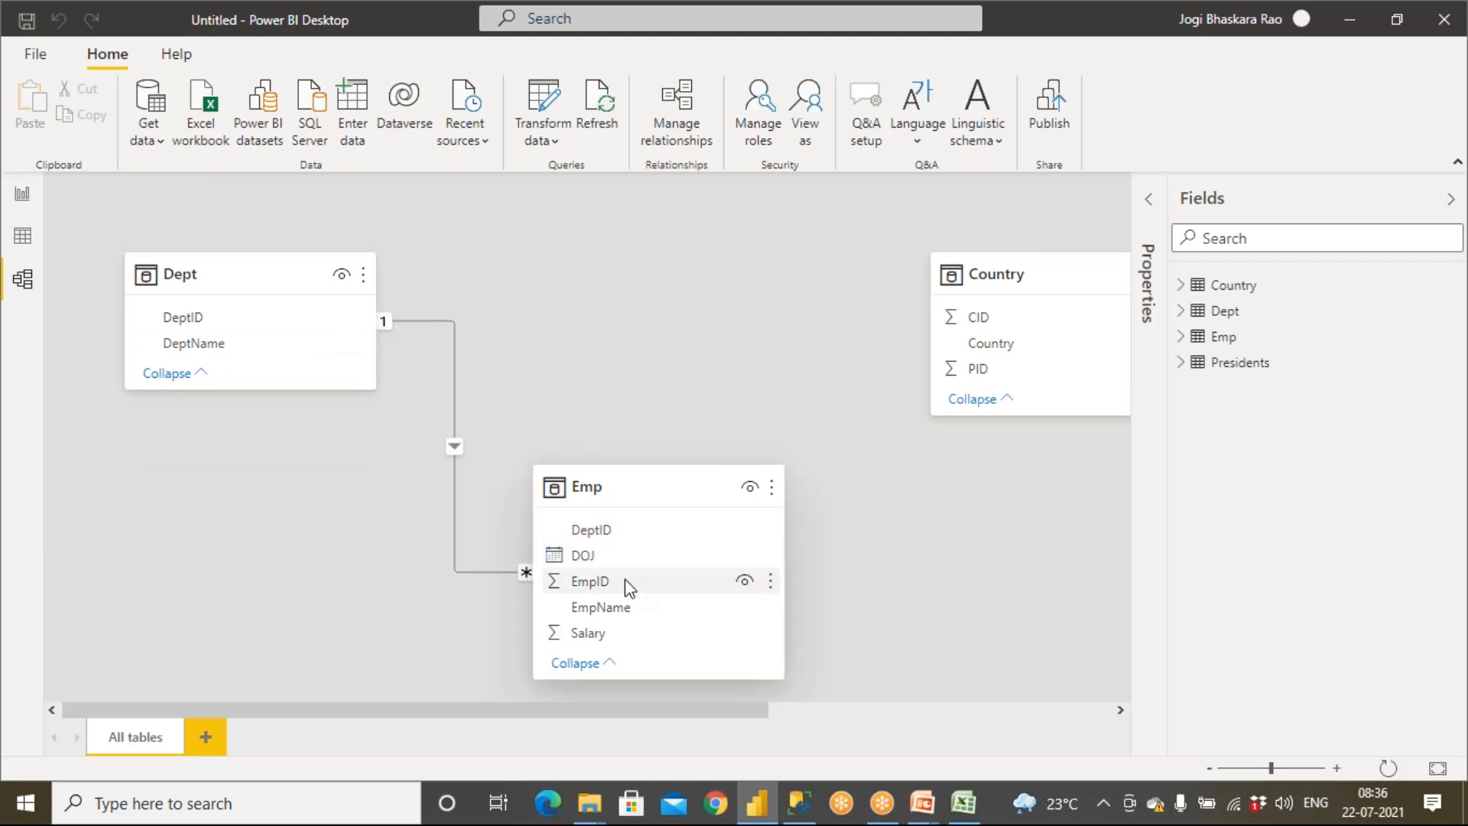
Create a relationship from Country PID to Presidents PID with One to one cardinality and Both filter direction
{"action": "left_click_drag", "start_coordinate": [712, 718], "coordinate": [903, 581]}
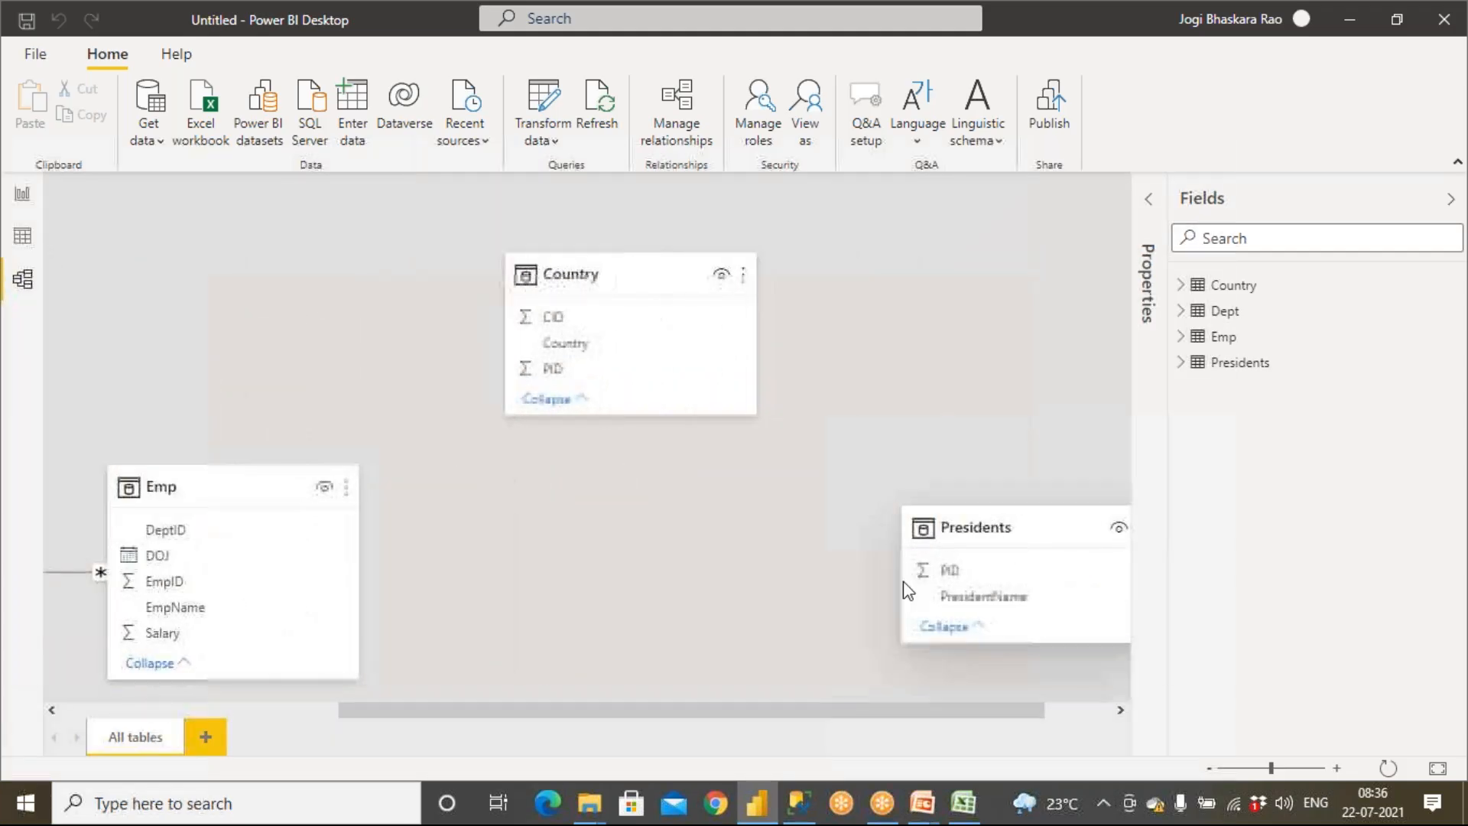
{"action": "left_click", "coordinate": [673, 138]}
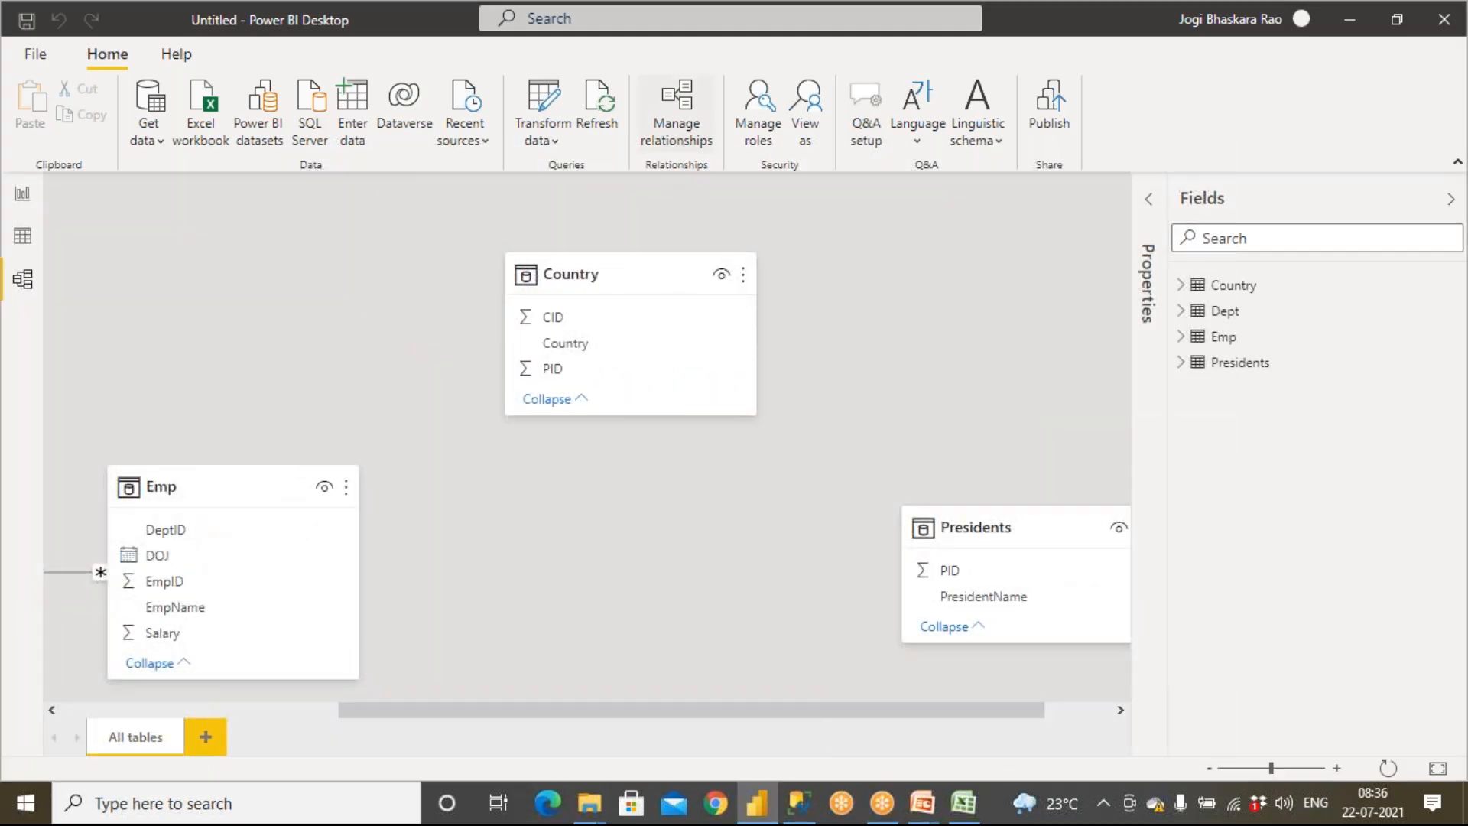
{"action": "left_click", "coordinate": [388, 580]}
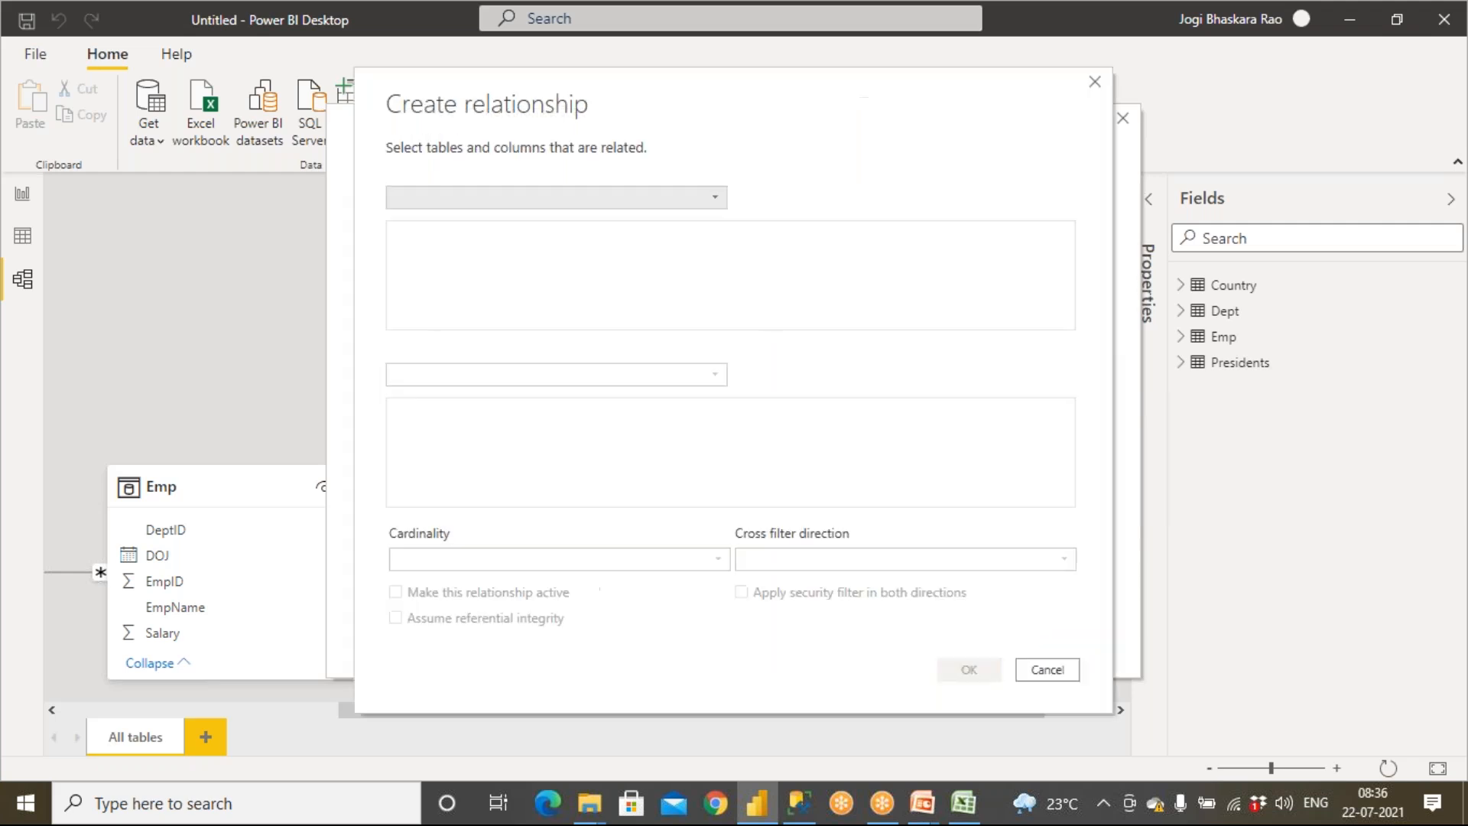
{"action": "left_click", "coordinate": [484, 195]}
{"action": "left_click", "coordinate": [479, 221]}
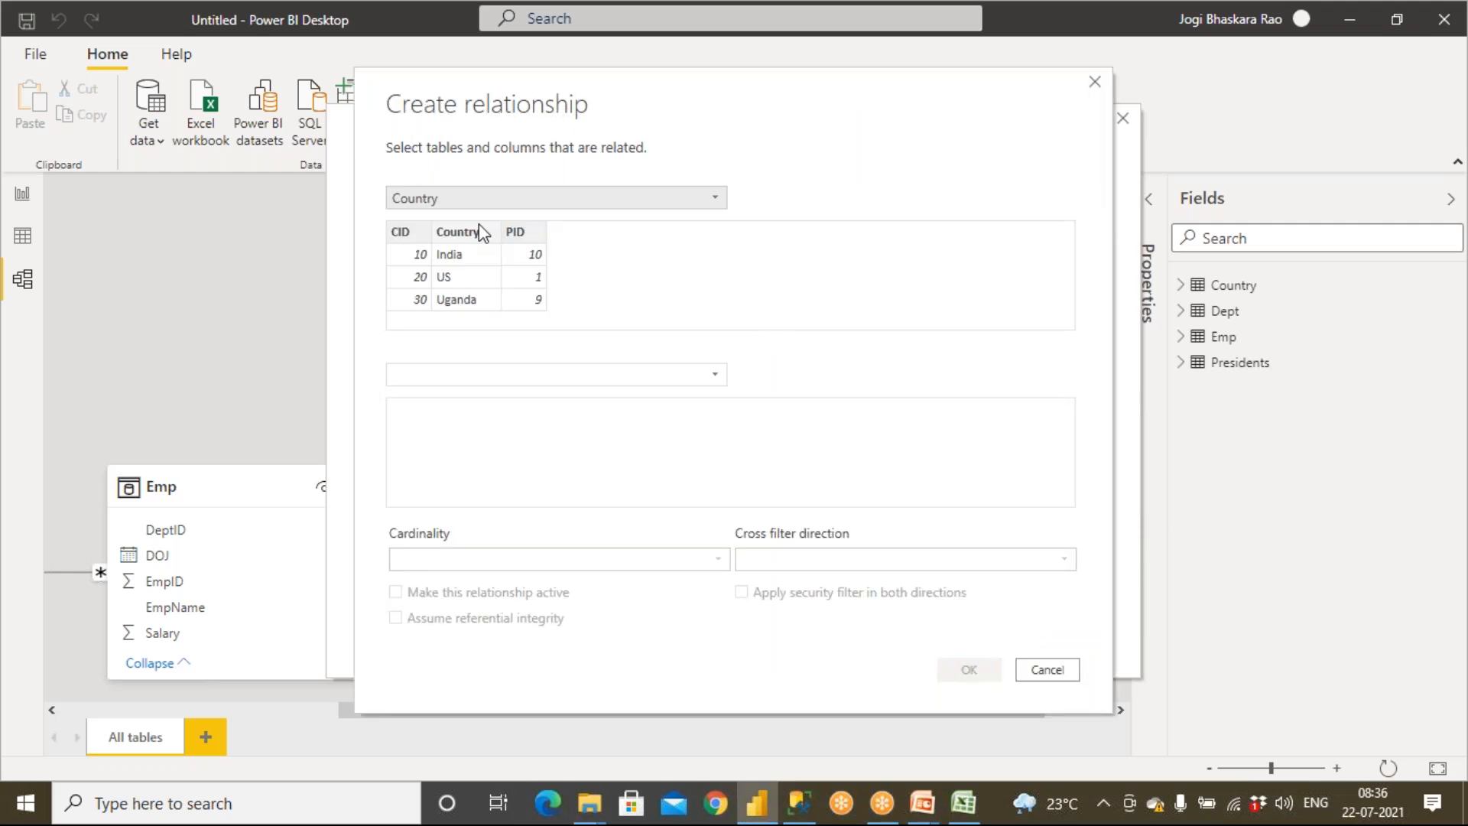
{"action": "left_click", "coordinate": [450, 374]}
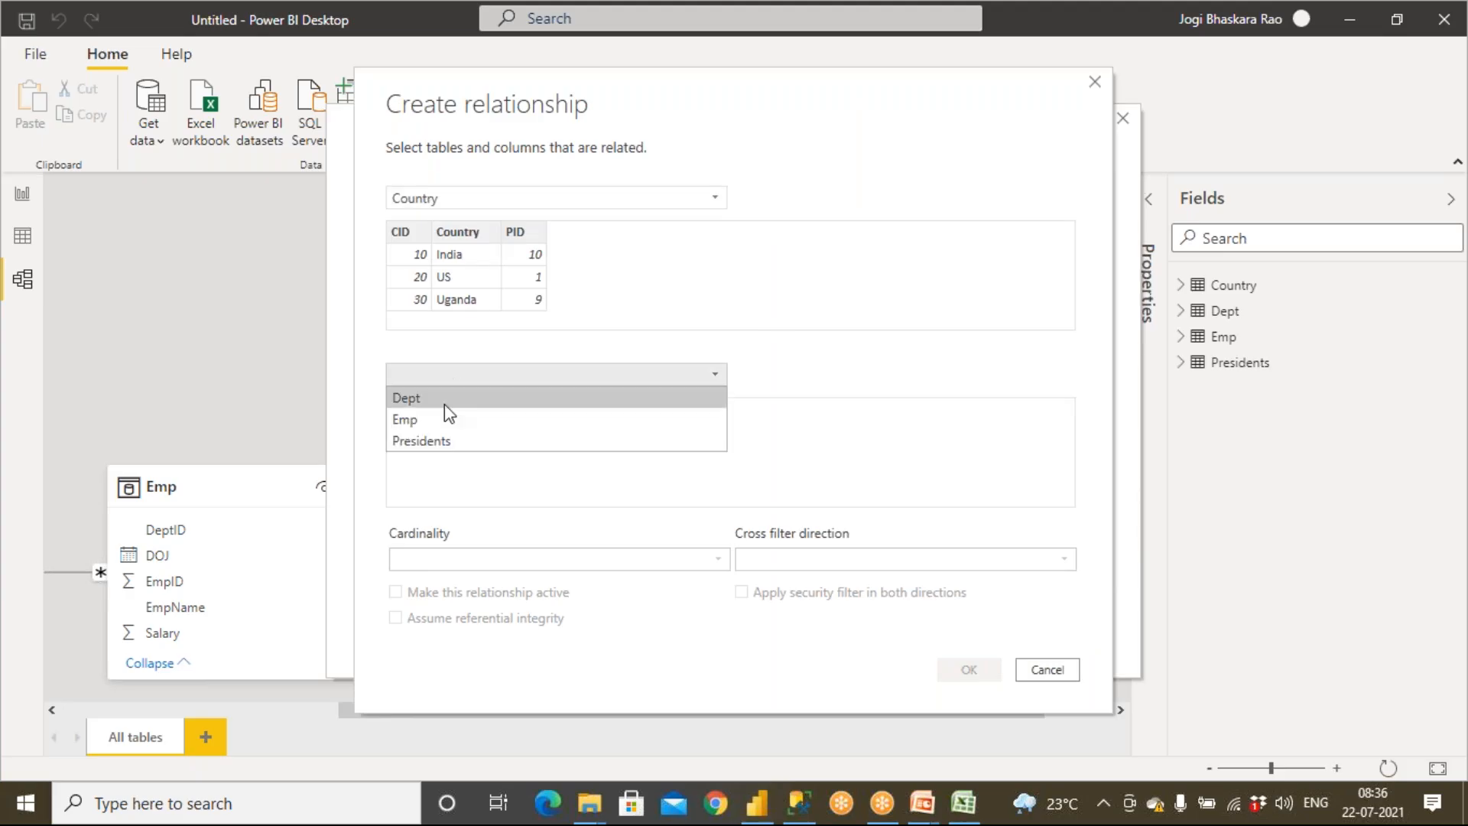
{"action": "left_click", "coordinate": [442, 441]}
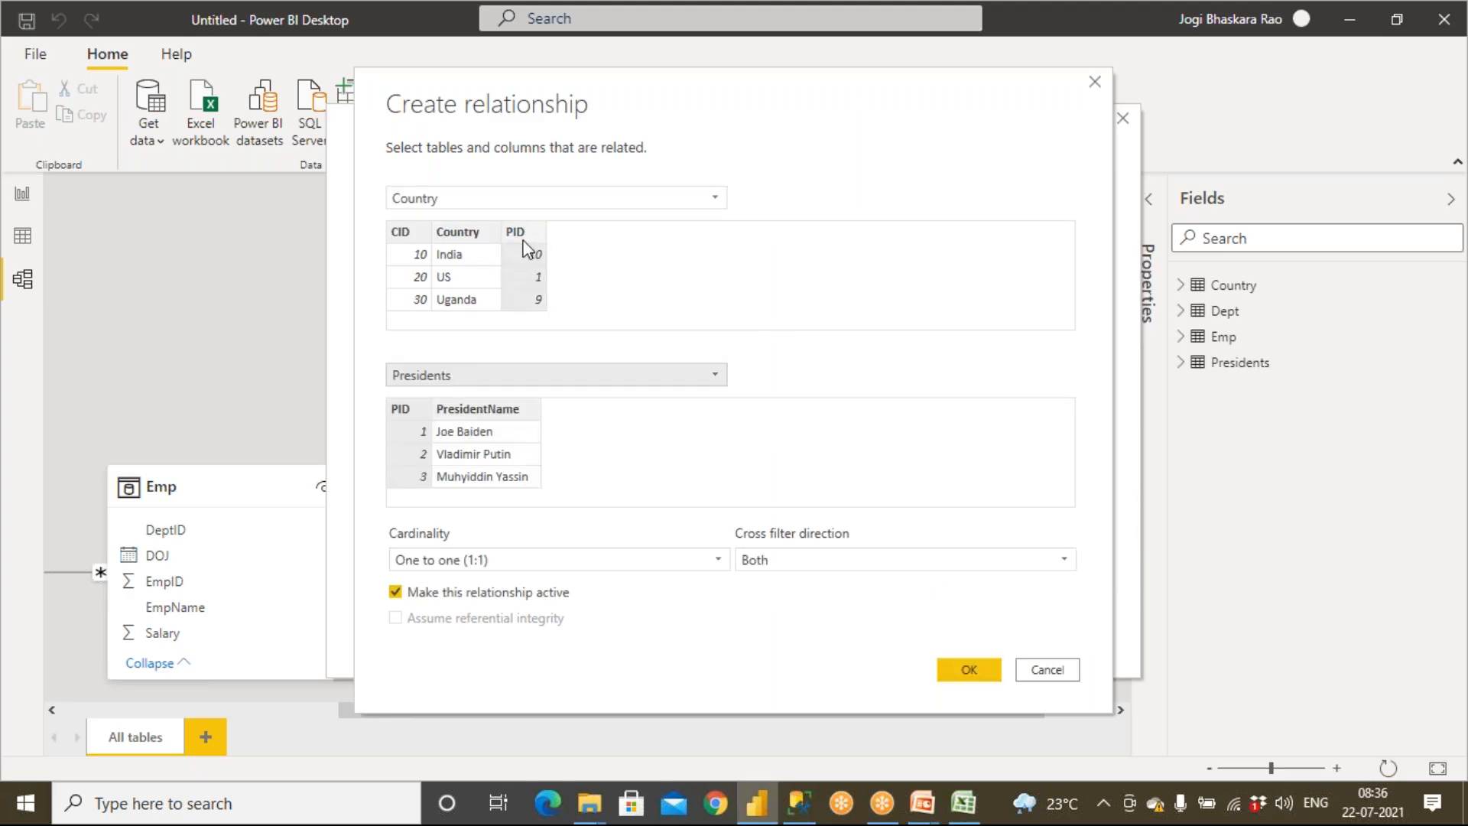
{"action": "left_click", "coordinate": [409, 412]}
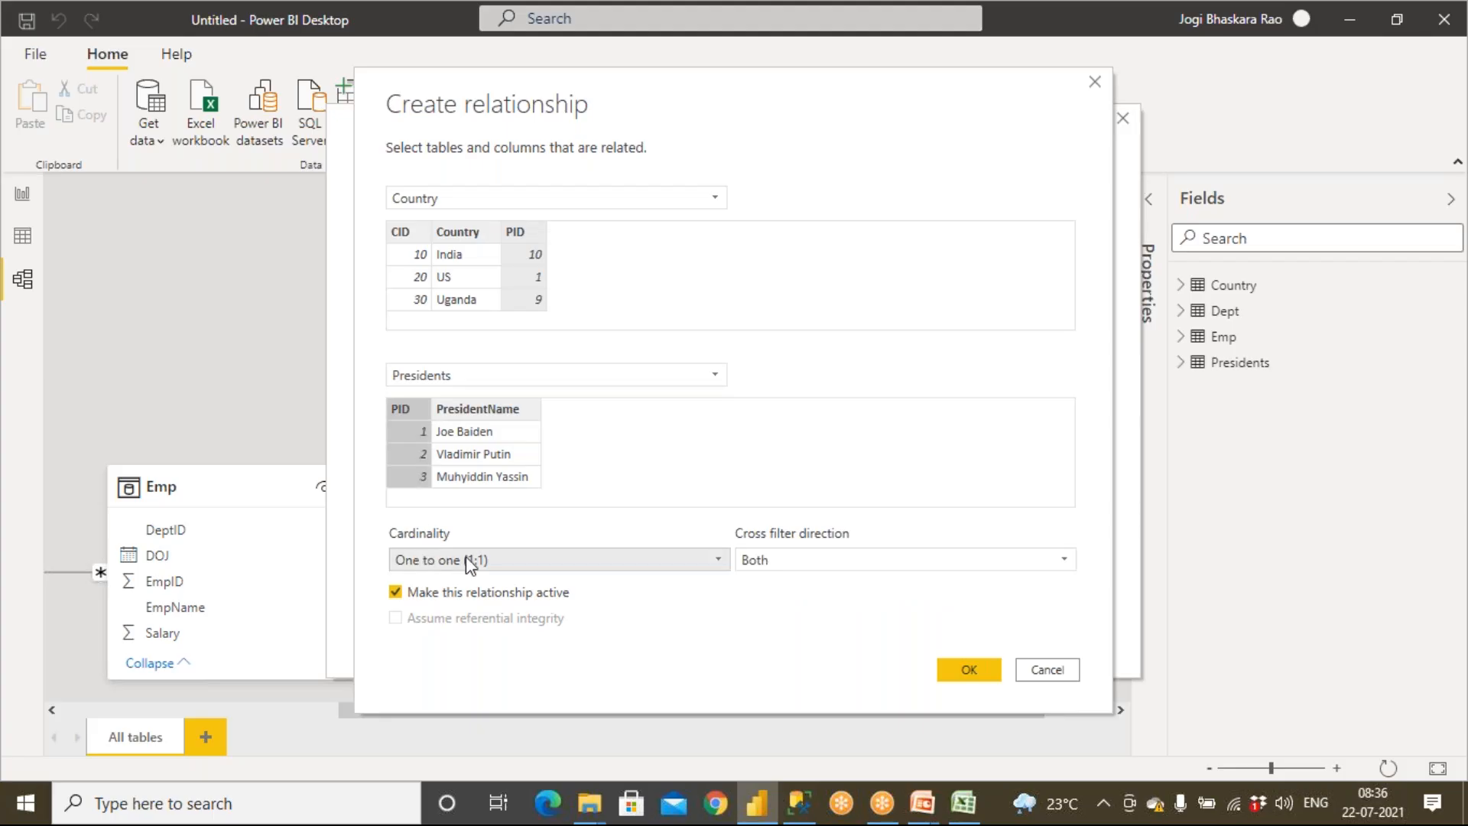
{"action": "left_click", "coordinate": [981, 673]}
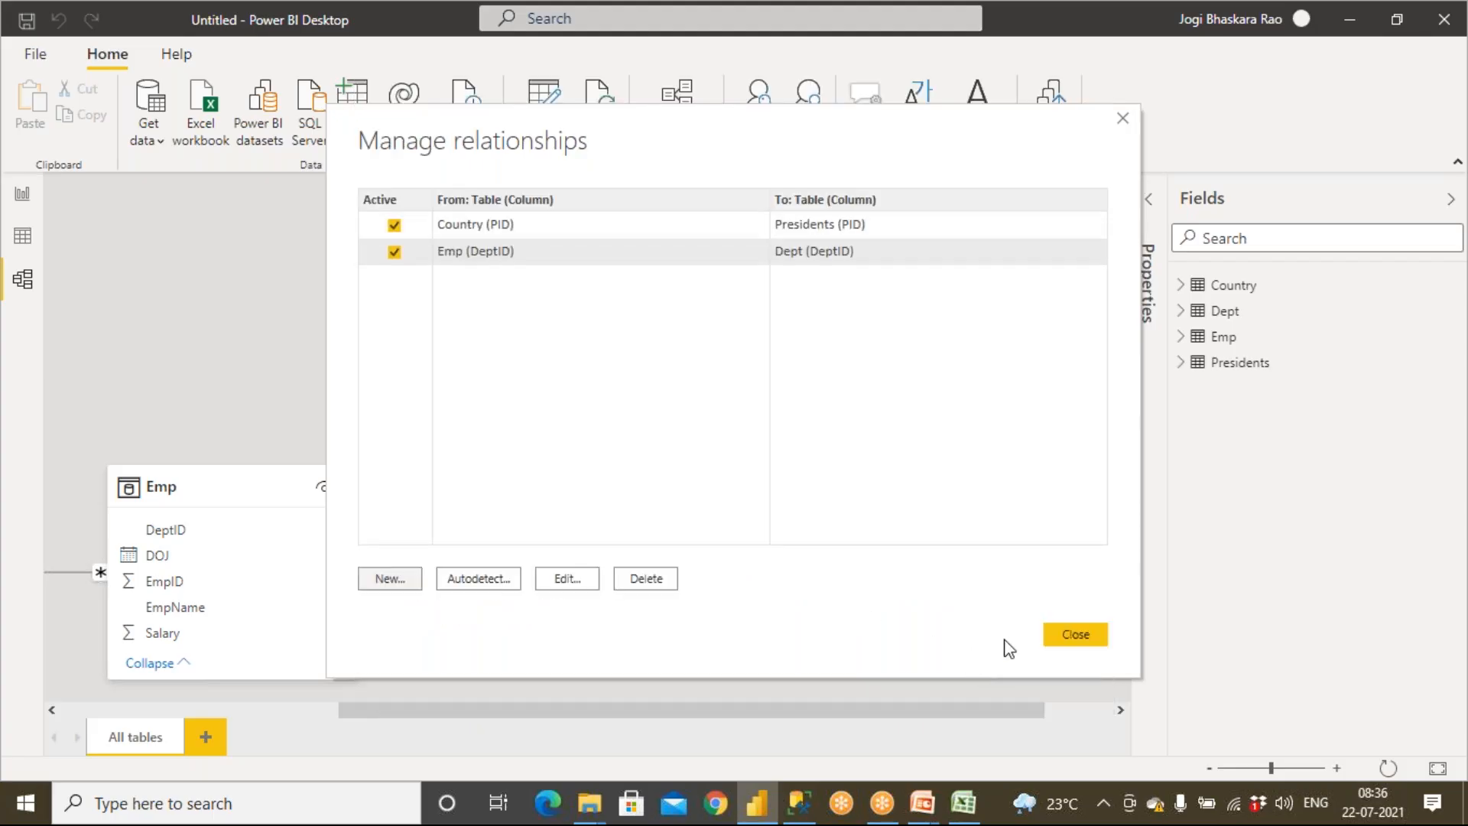
{"action": "left_click", "coordinate": [1076, 636]}
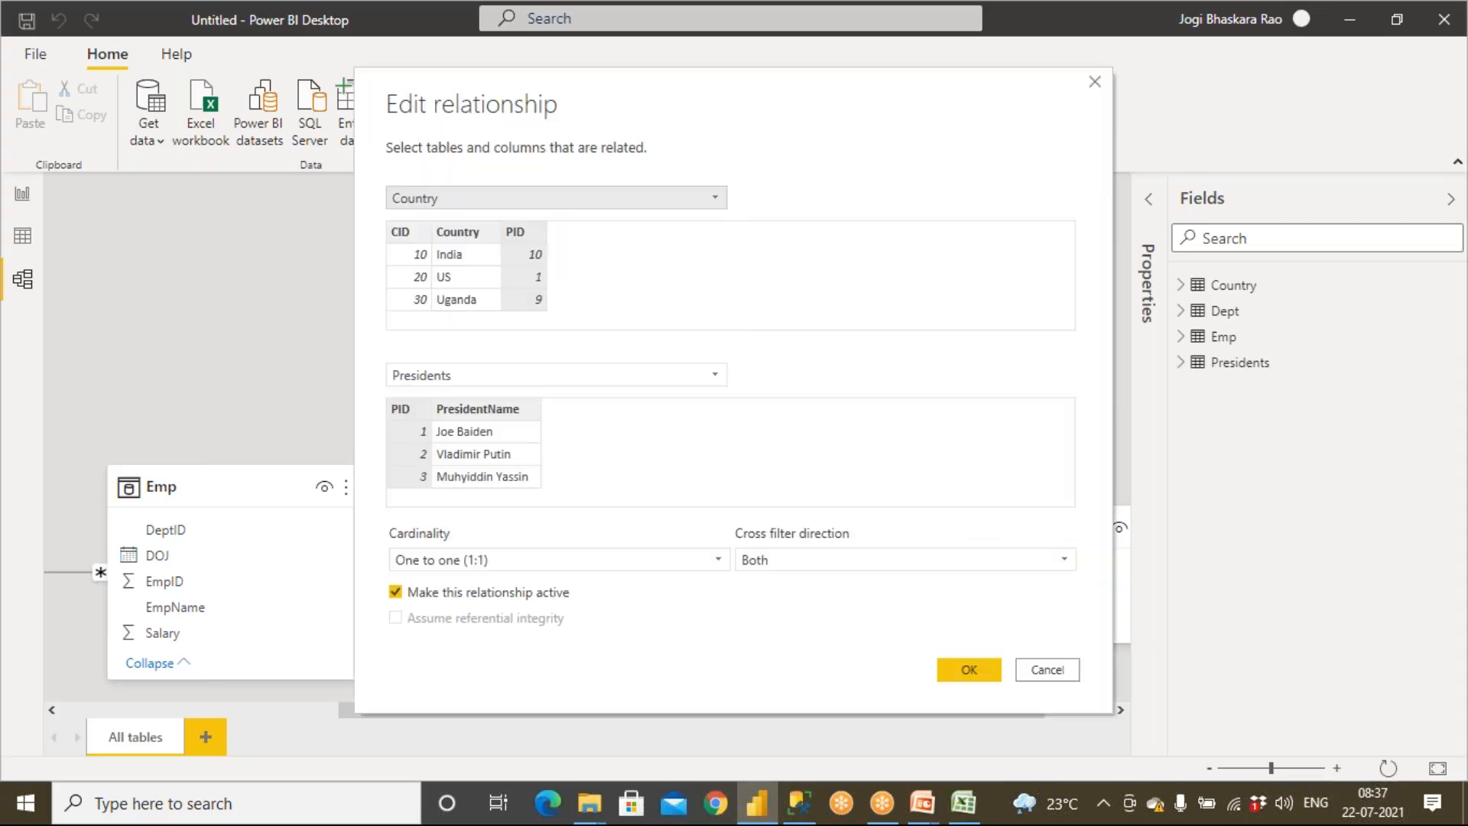
Open the Country–Presidents relationship's cardinality options and cancel without changes
{"action": "left_click", "coordinate": [612, 560]}
{"action": "left_click", "coordinate": [612, 566]}
{"action": "left_click", "coordinate": [1042, 671]}
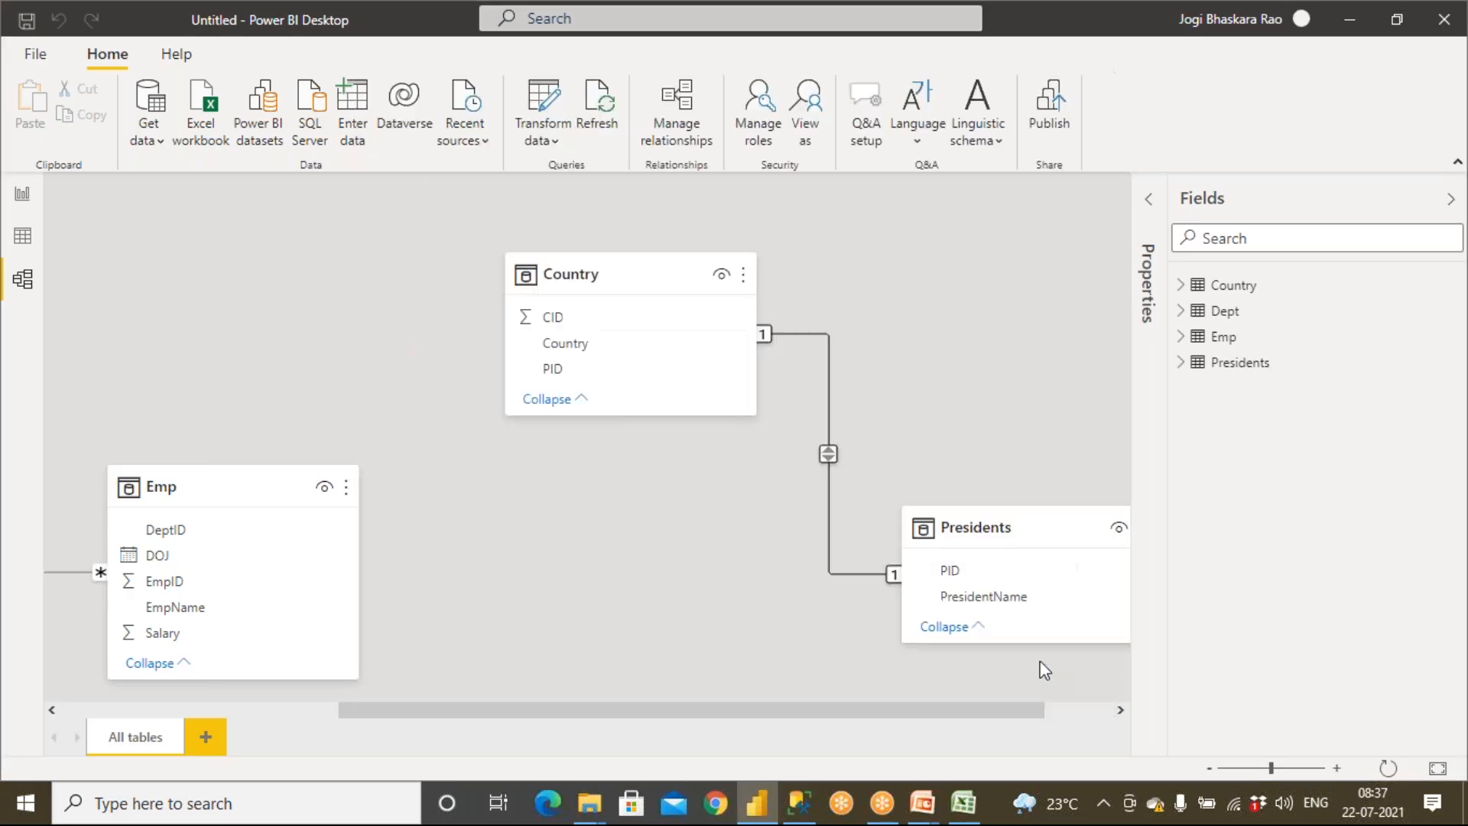
Open the Country to Presidents relationship for editing in Manage relationships to review its settings, confirming without changes
{"action": "left_click", "coordinate": [888, 350]}
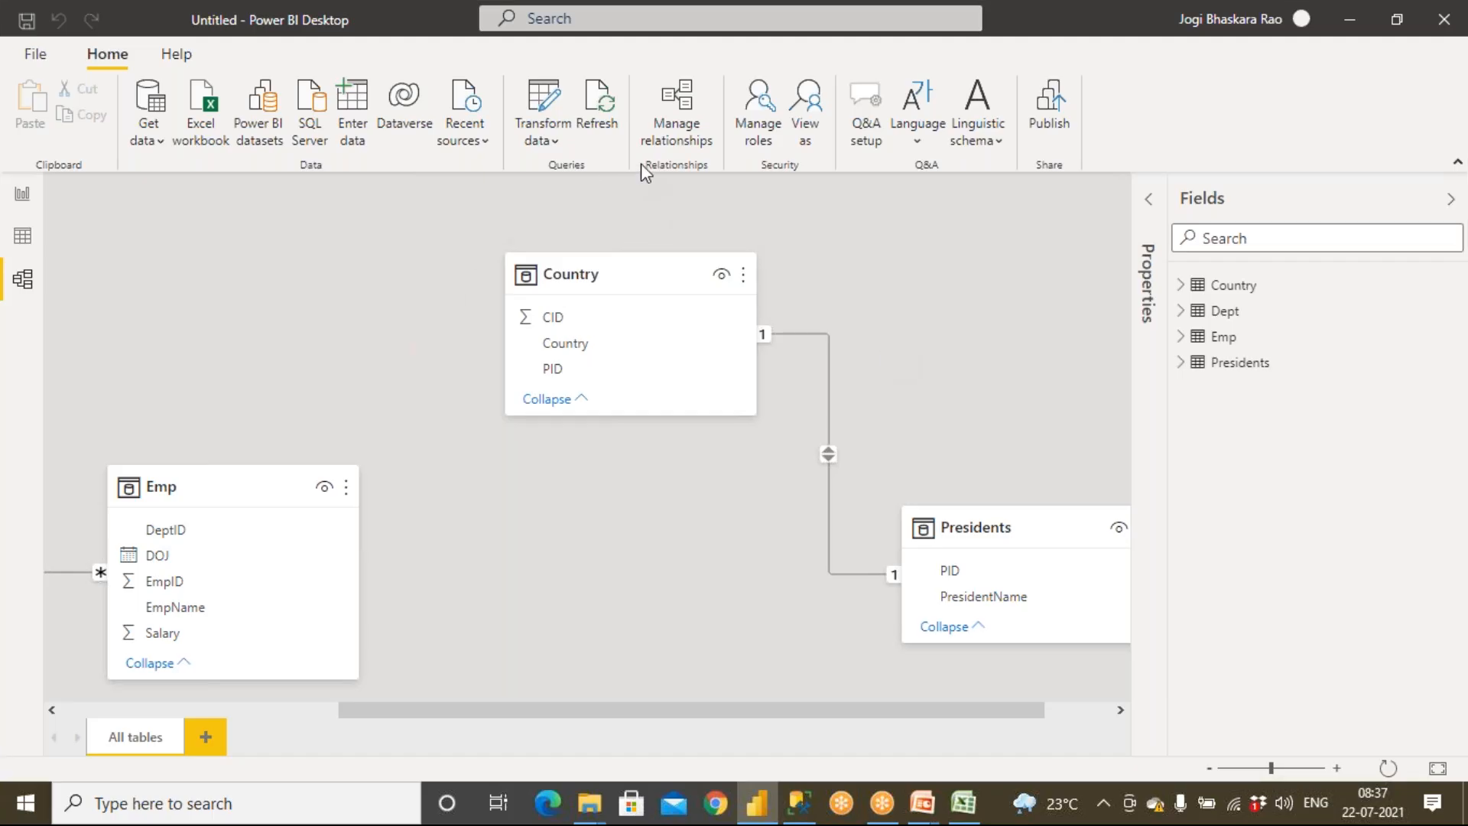
{"action": "left_click", "coordinate": [680, 136]}
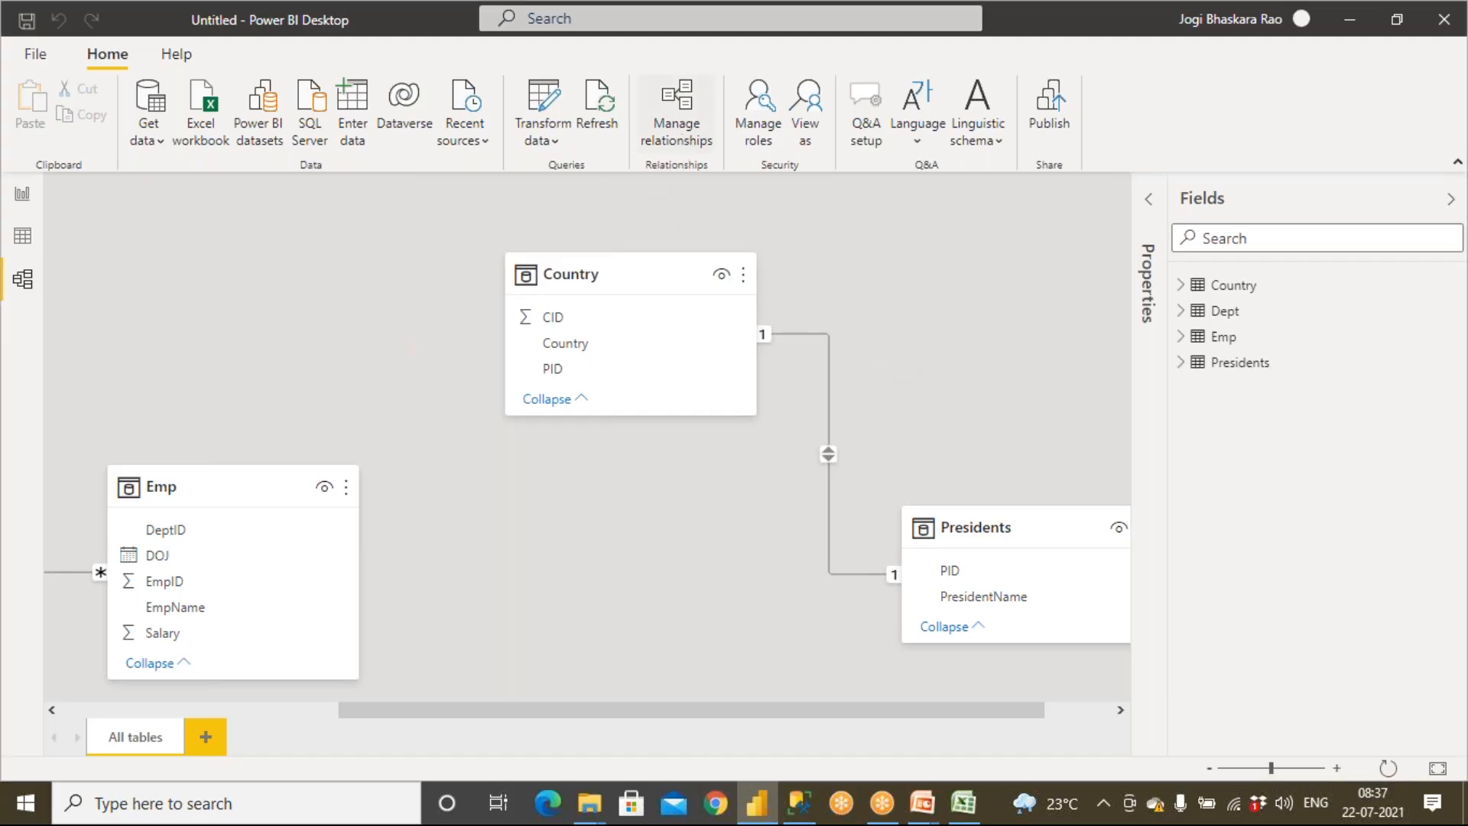
{"action": "left_click", "coordinate": [479, 251]}
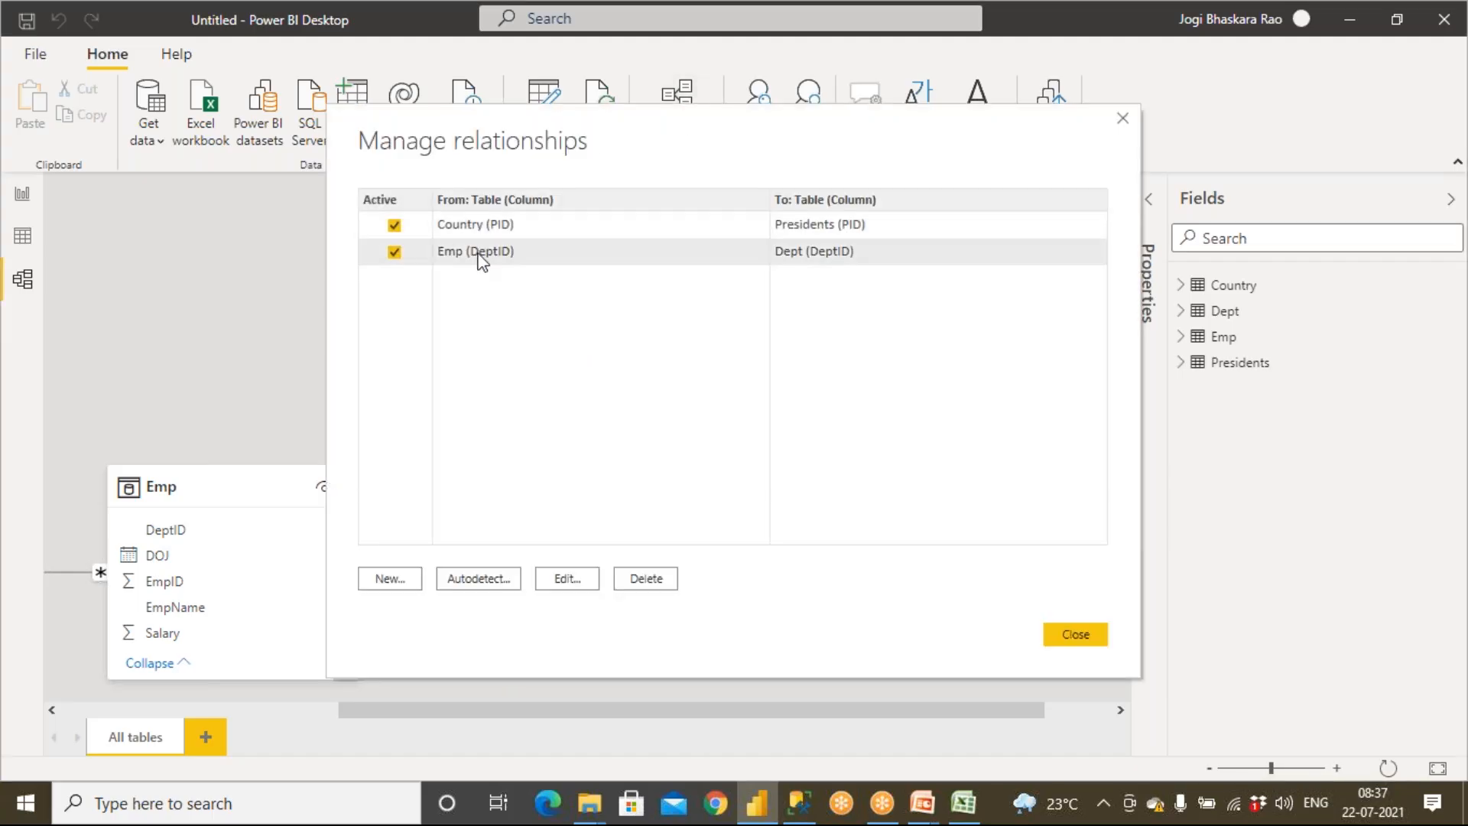
{"action": "left_click", "coordinate": [483, 227]}
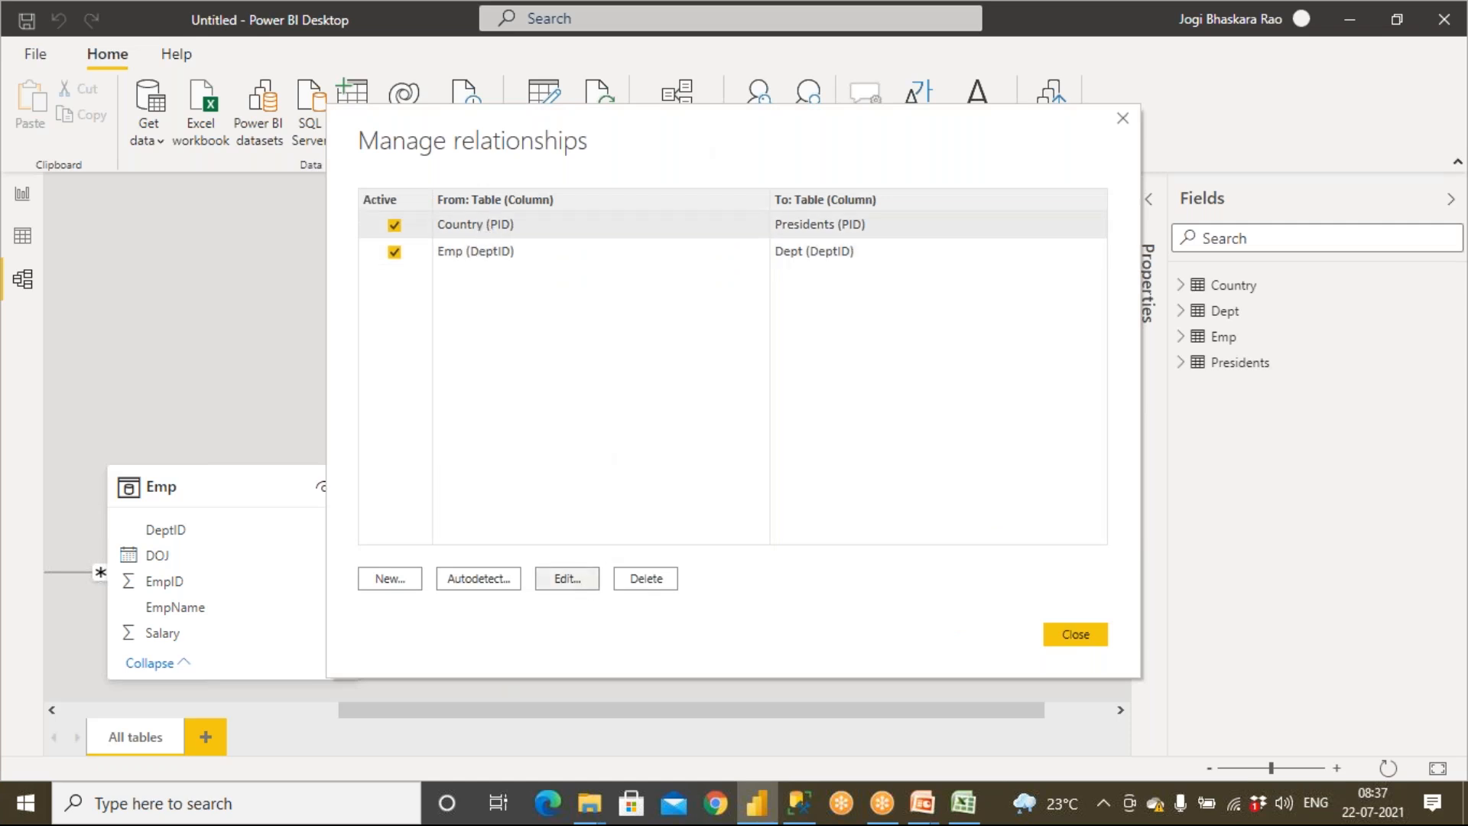
{"action": "left_click", "coordinate": [570, 581]}
{"action": "left_click", "coordinate": [631, 203]}
{"action": "left_click", "coordinate": [634, 205]}
{"action": "left_click", "coordinate": [525, 367]}
{"action": "left_click", "coordinate": [525, 368]}
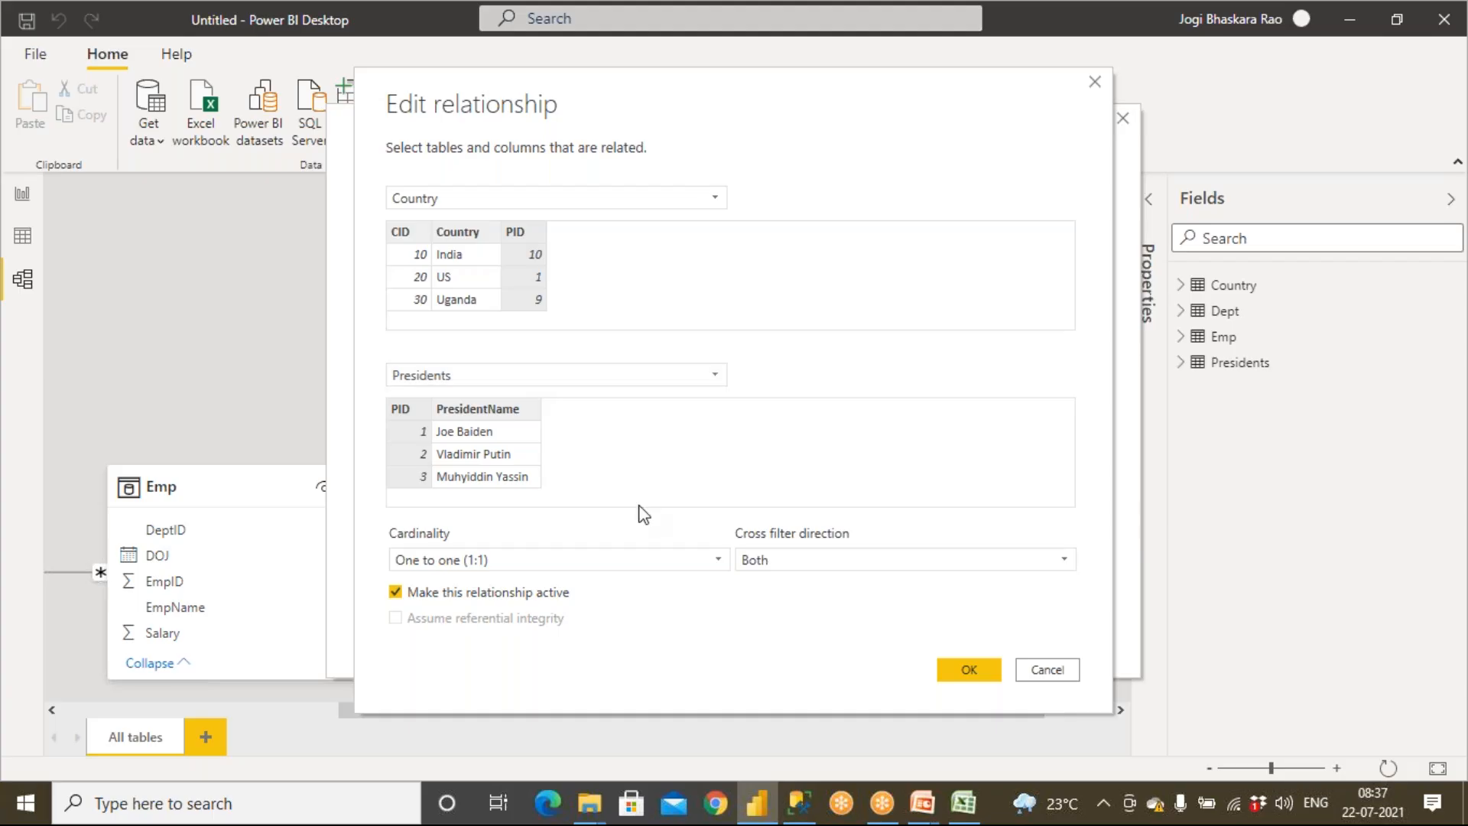
{"action": "left_click", "coordinate": [965, 670]}
{"action": "left_click", "coordinate": [1050, 638]}
Open the Emp–Dept relationship's properties to review its cardinality, then cancel
{"action": "left_click", "coordinate": [290, 714]}
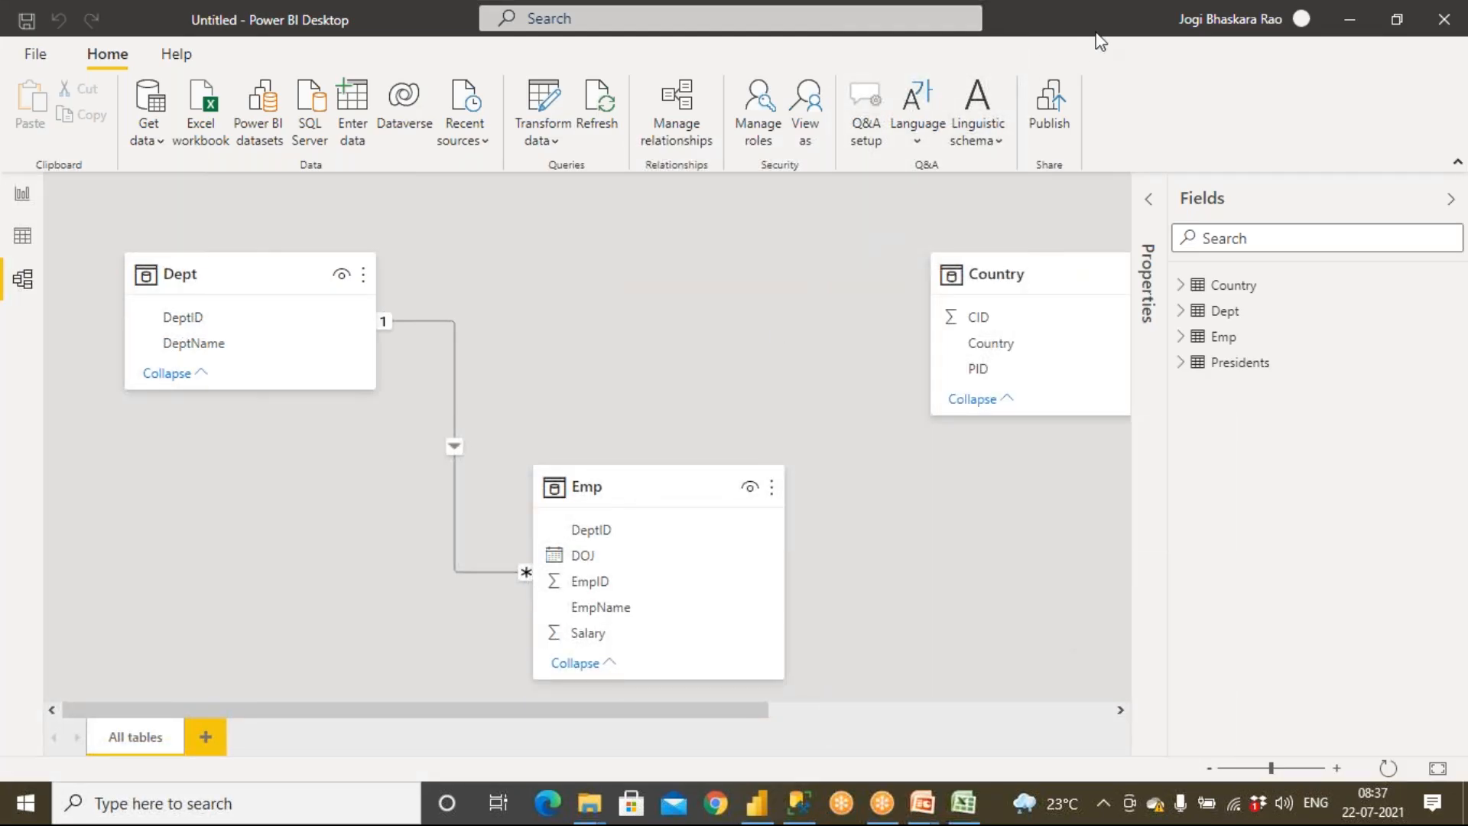
{"action": "double_click", "coordinate": [456, 417]}
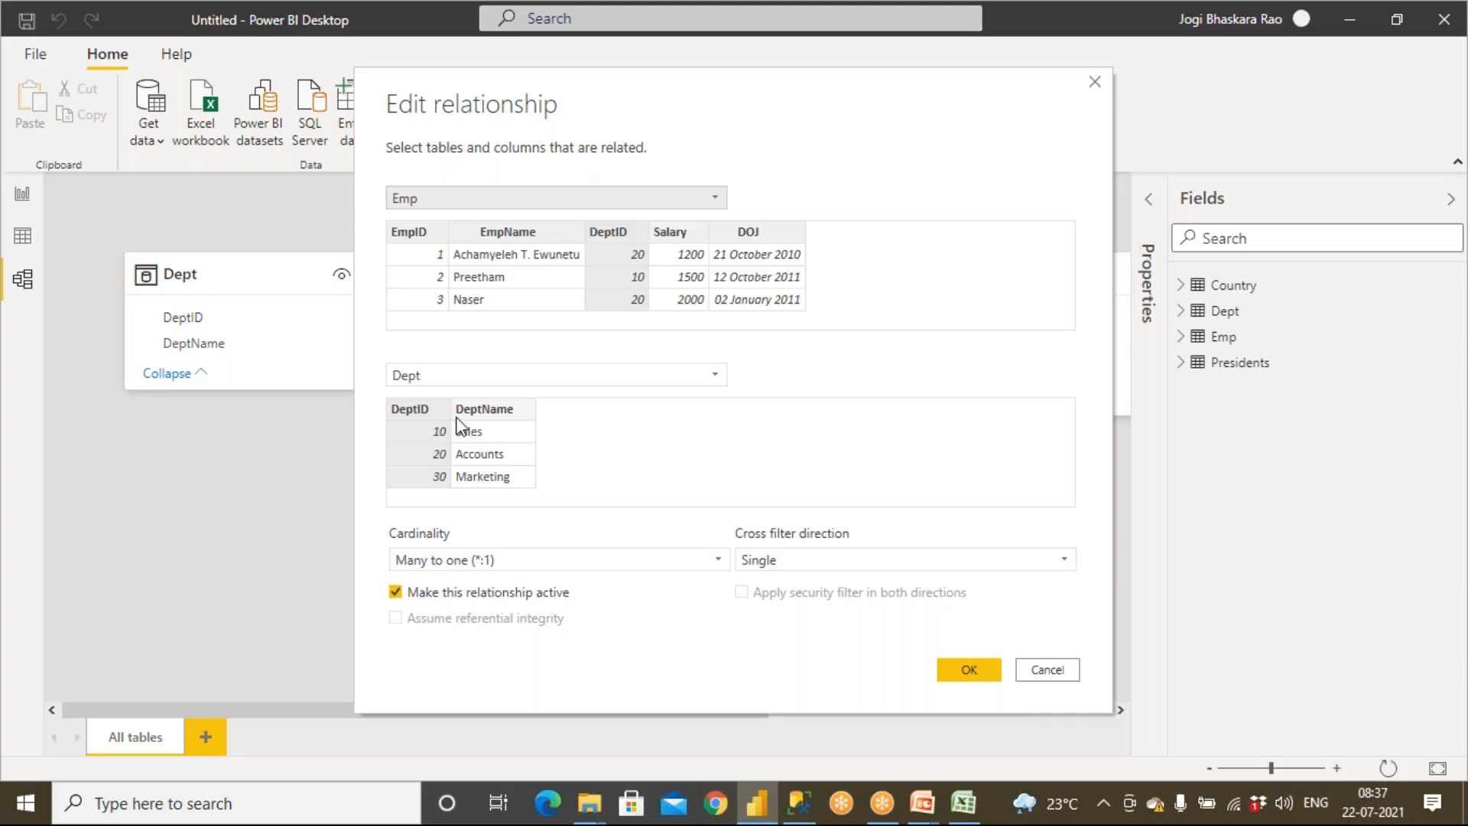
{"action": "left_click", "coordinate": [1047, 670]}
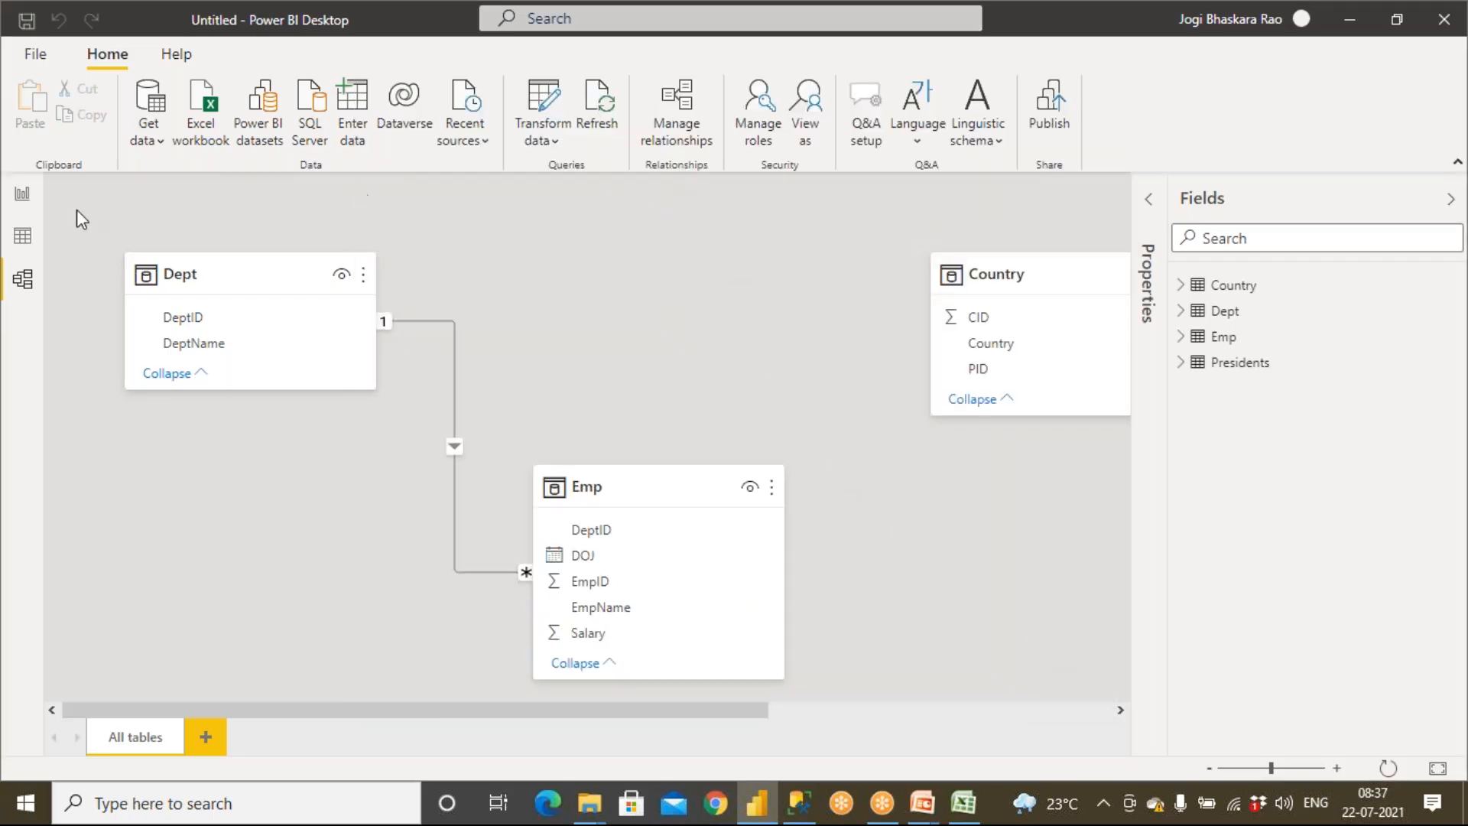
Review the Emp to Dept relationship through Manage relationships, cancelling the edit and closing the dialog without changes
{"action": "left_click", "coordinate": [23, 279]}
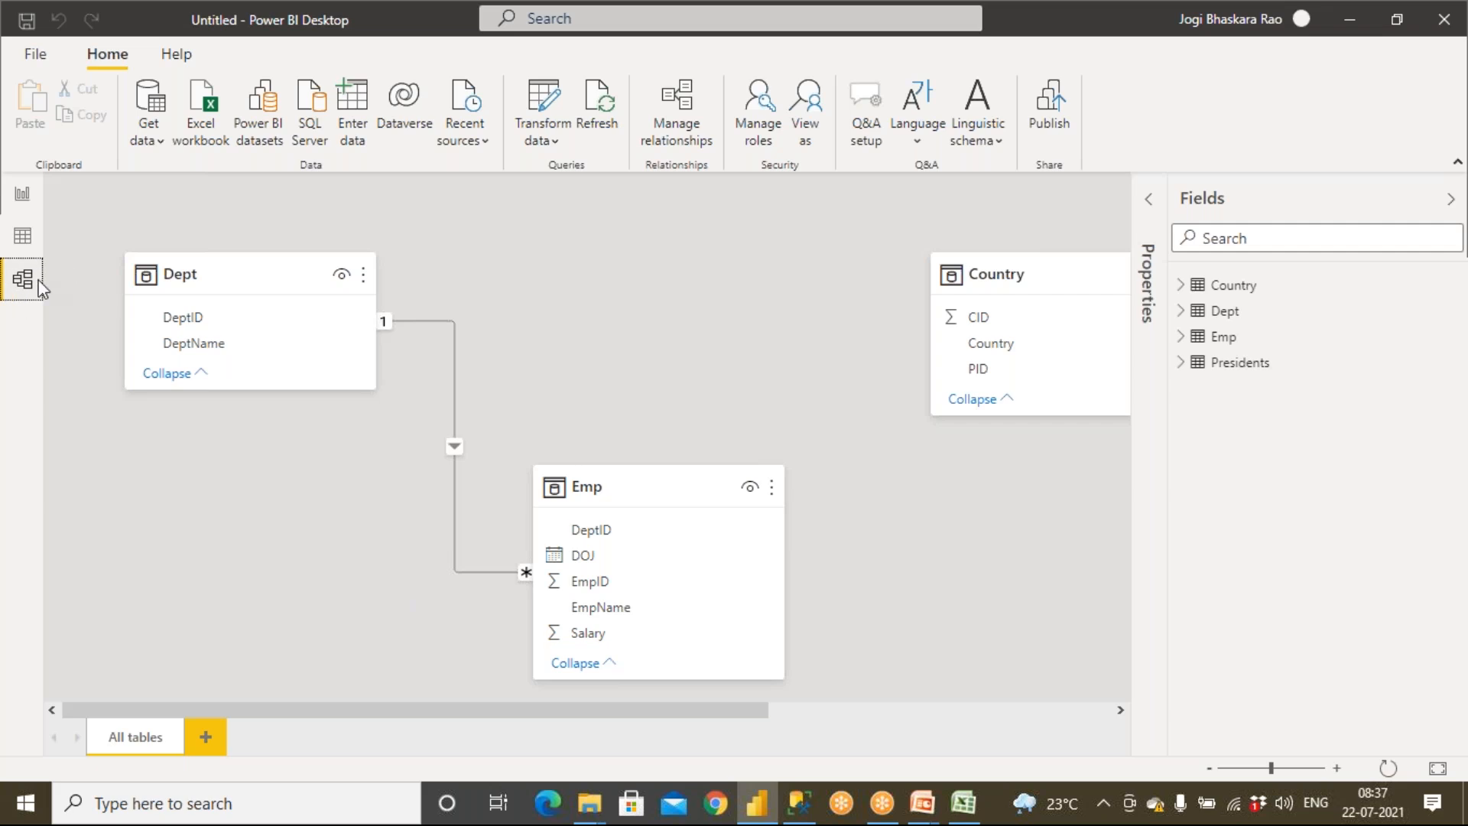
{"action": "left_click", "coordinate": [698, 141]}
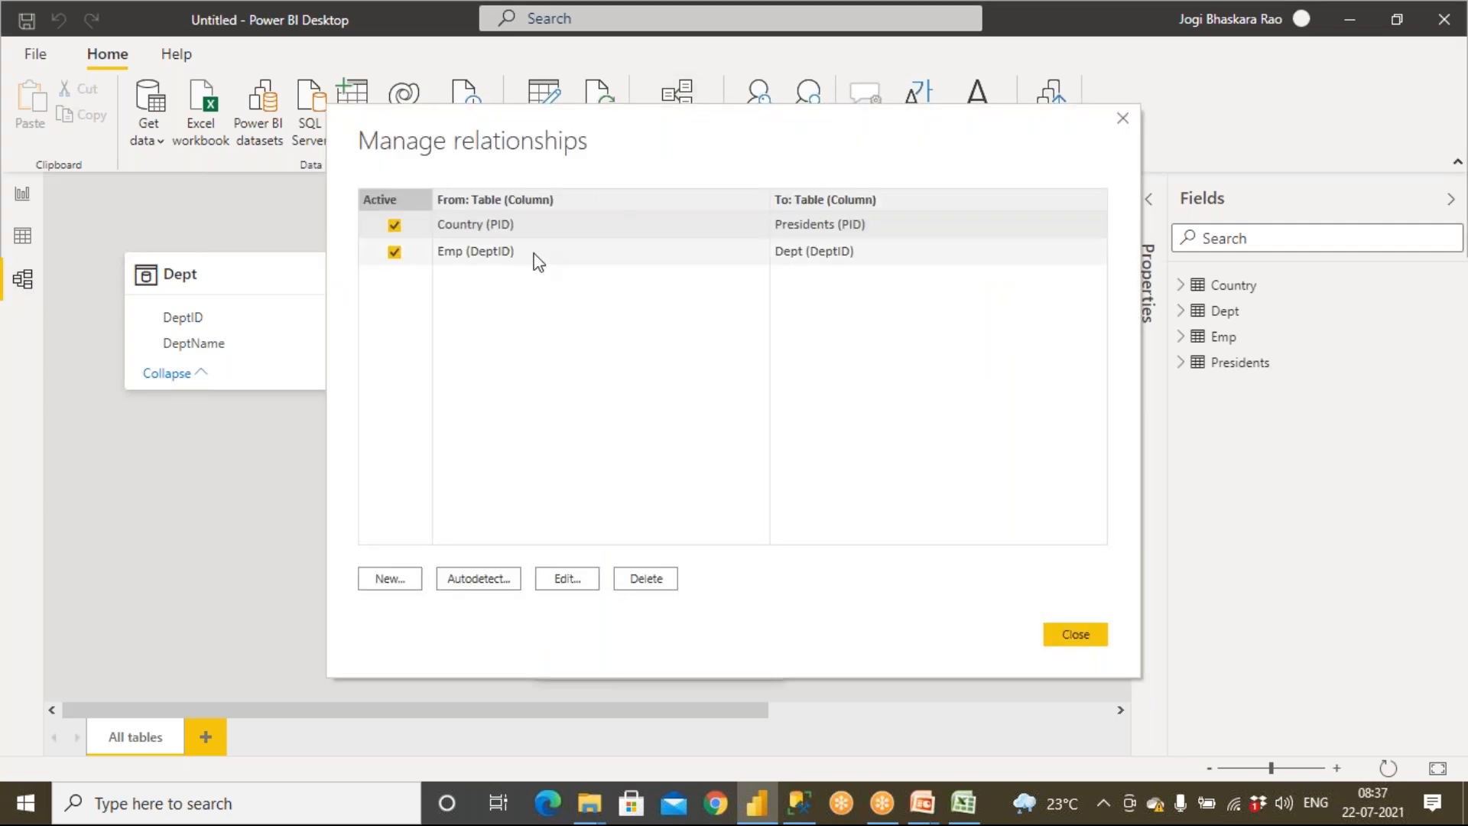
{"action": "left_click", "coordinate": [488, 262]}
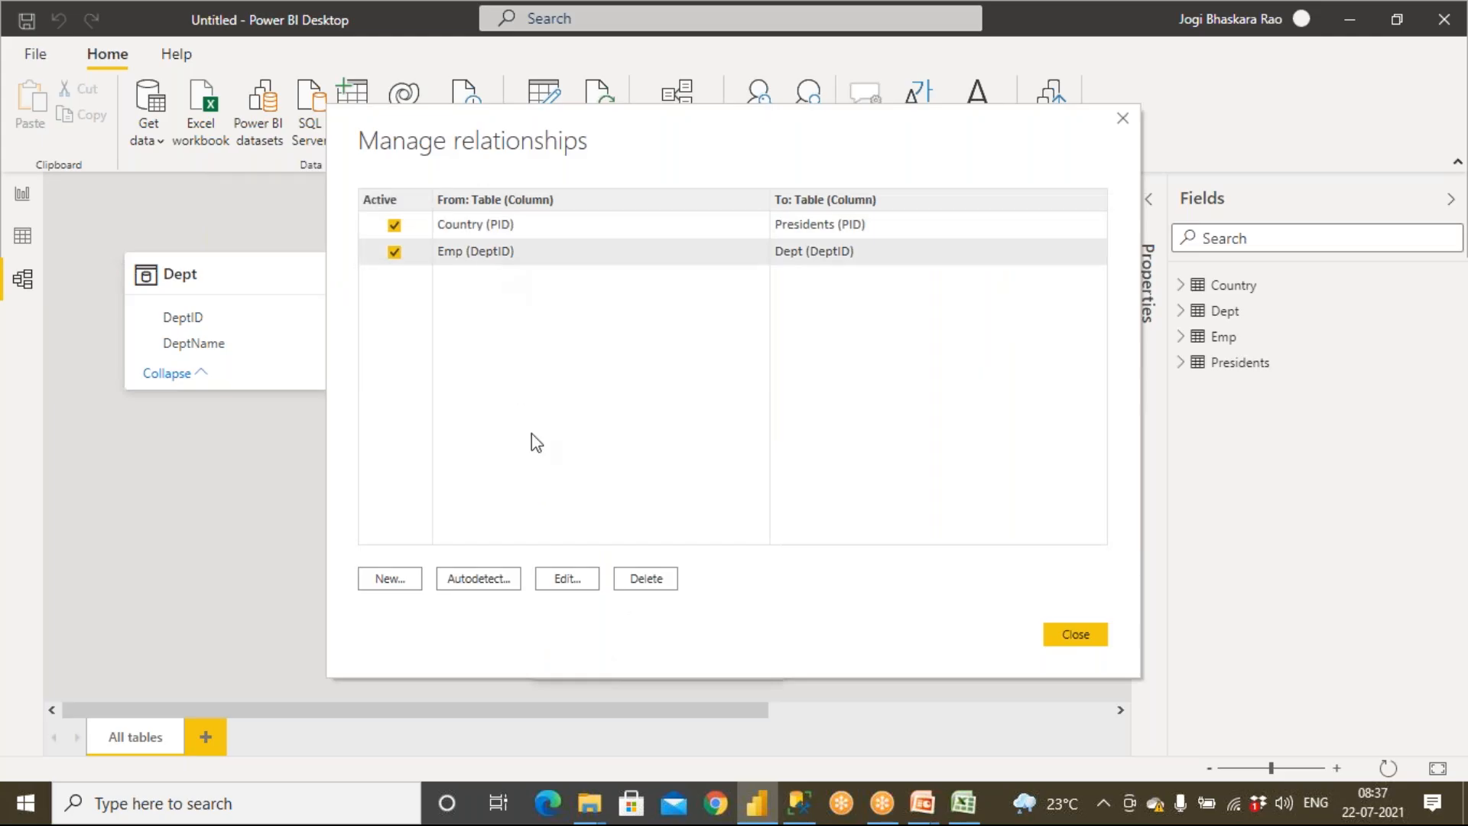
{"action": "left_click", "coordinate": [570, 579]}
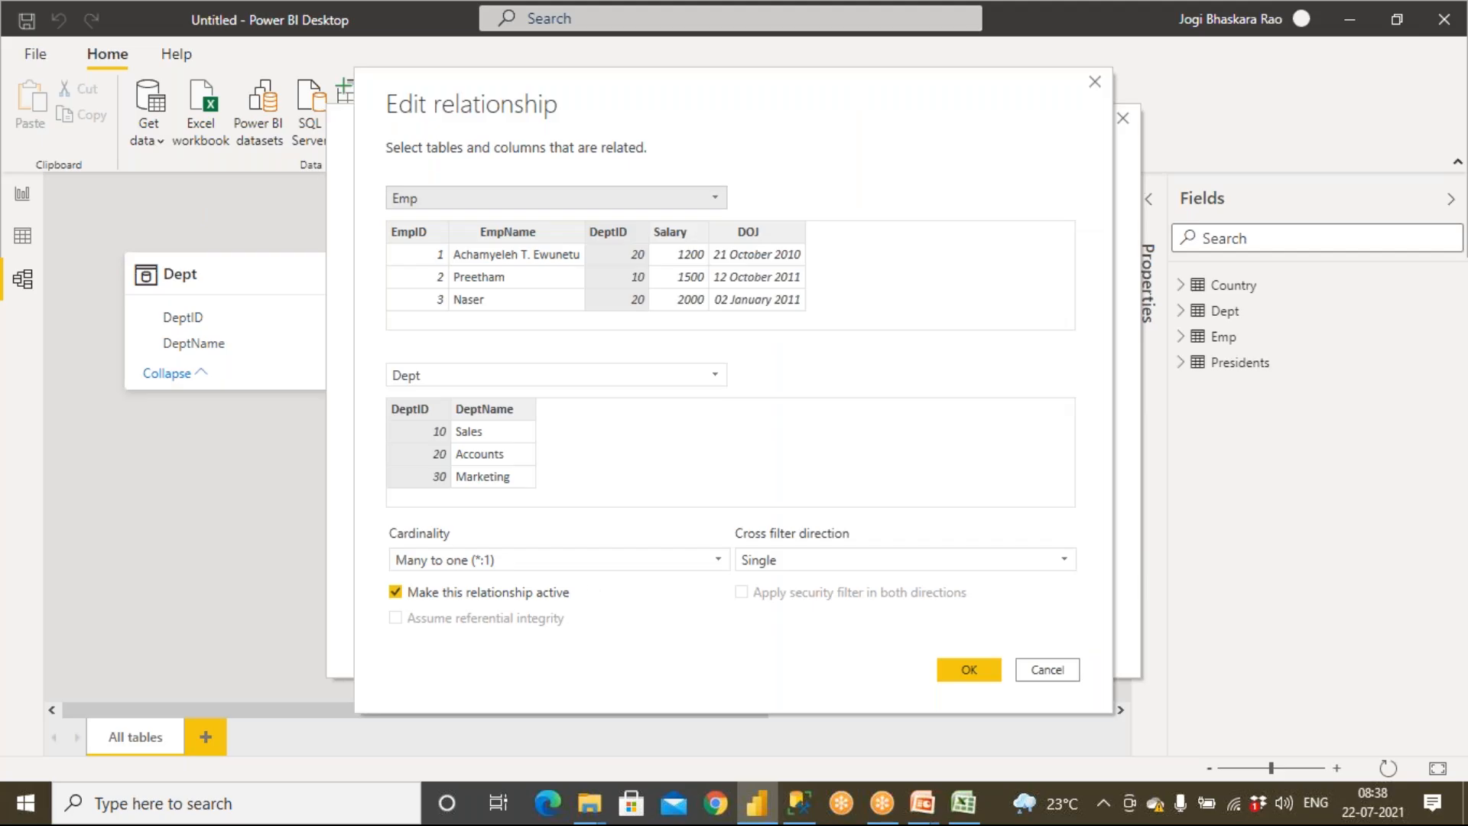
{"action": "left_click", "coordinate": [1047, 670]}
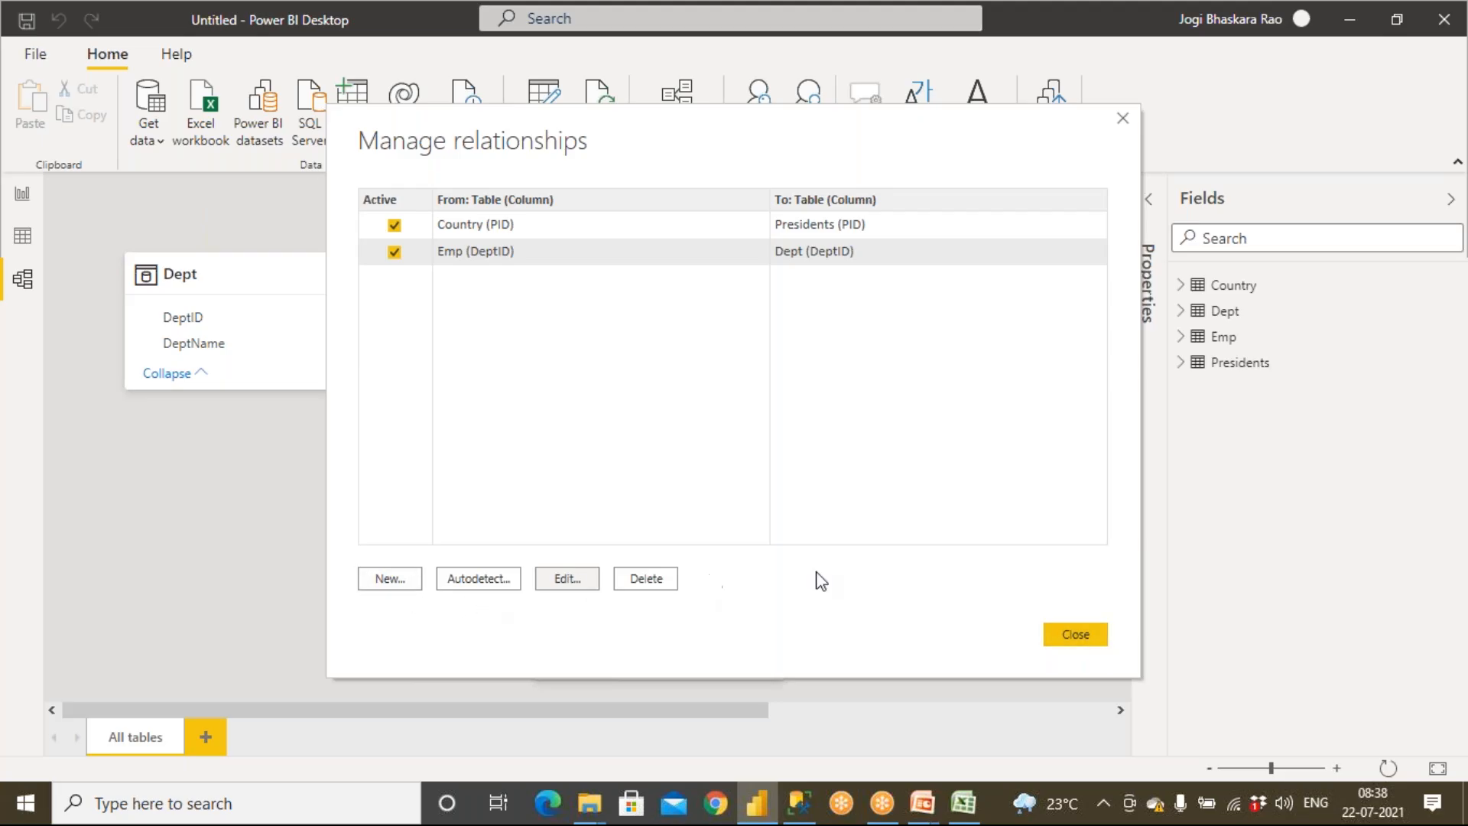
{"action": "left_click", "coordinate": [1065, 638]}
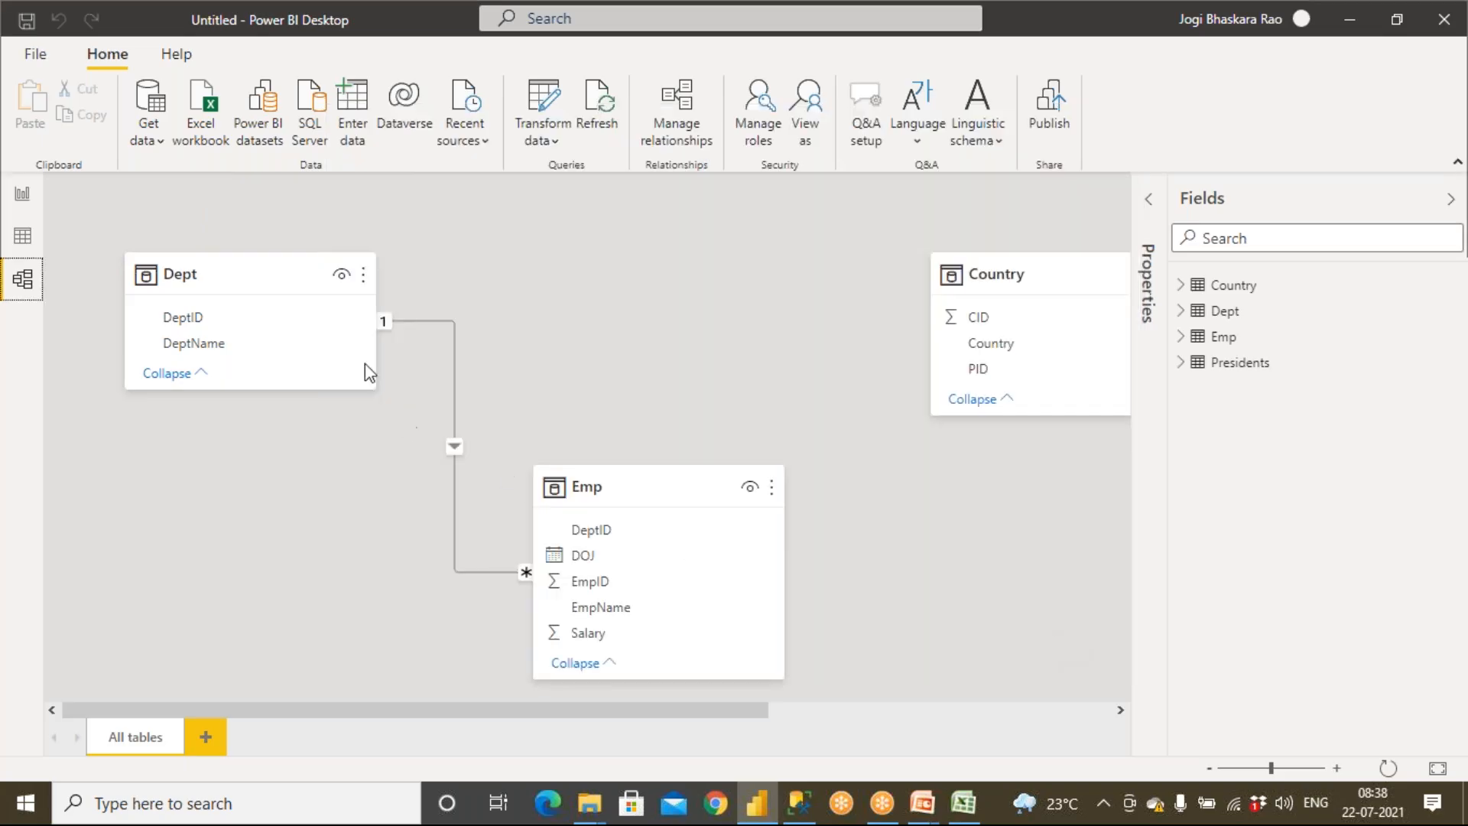
Open the Country–Presidents relationship and inspect its cardinality choices, then cancel without changes
{"action": "left_click_drag", "start_coordinate": [760, 710], "coordinate": [1020, 694]}
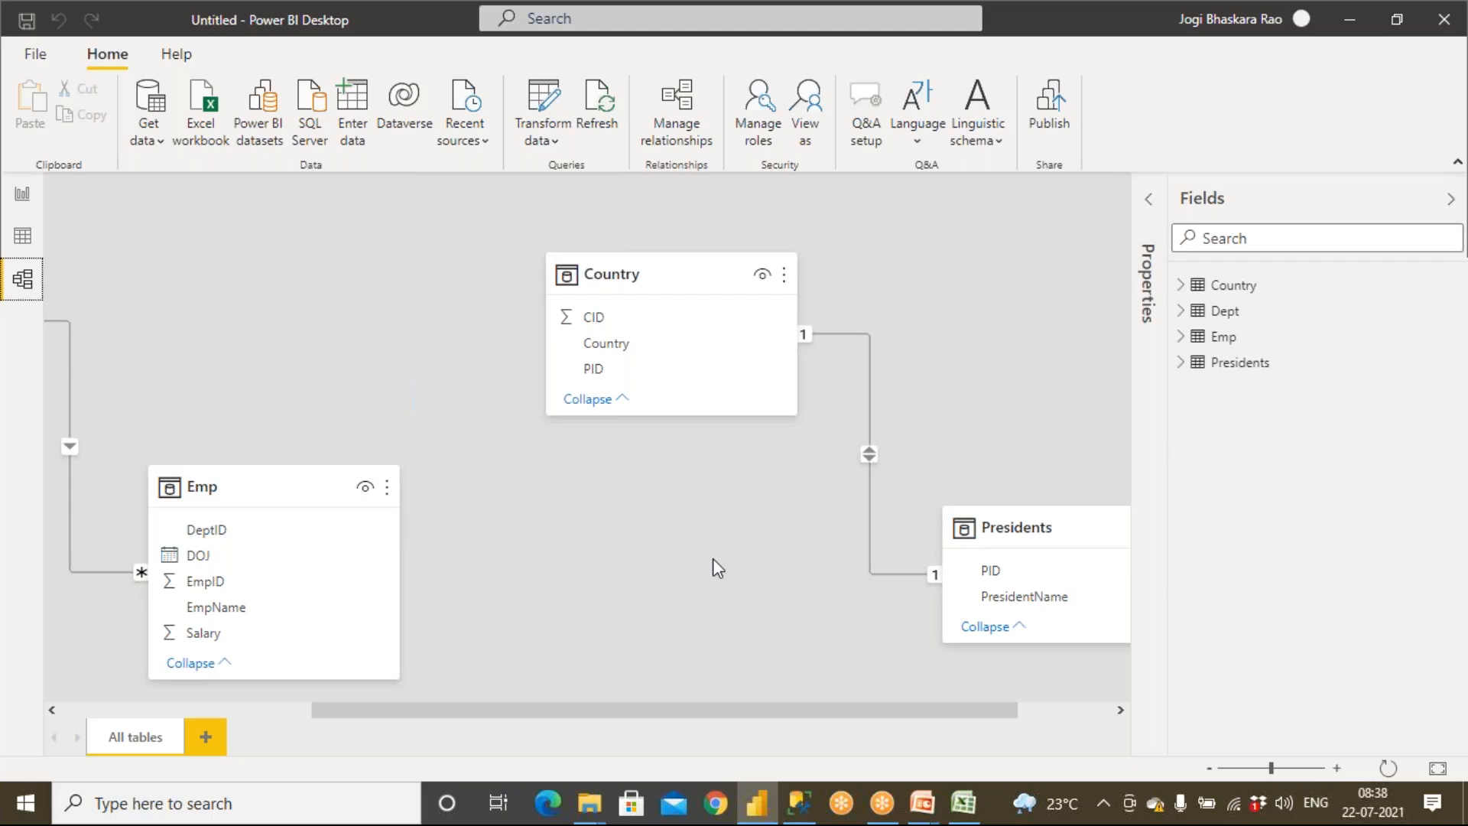
{"action": "double_click", "coordinate": [872, 432]}
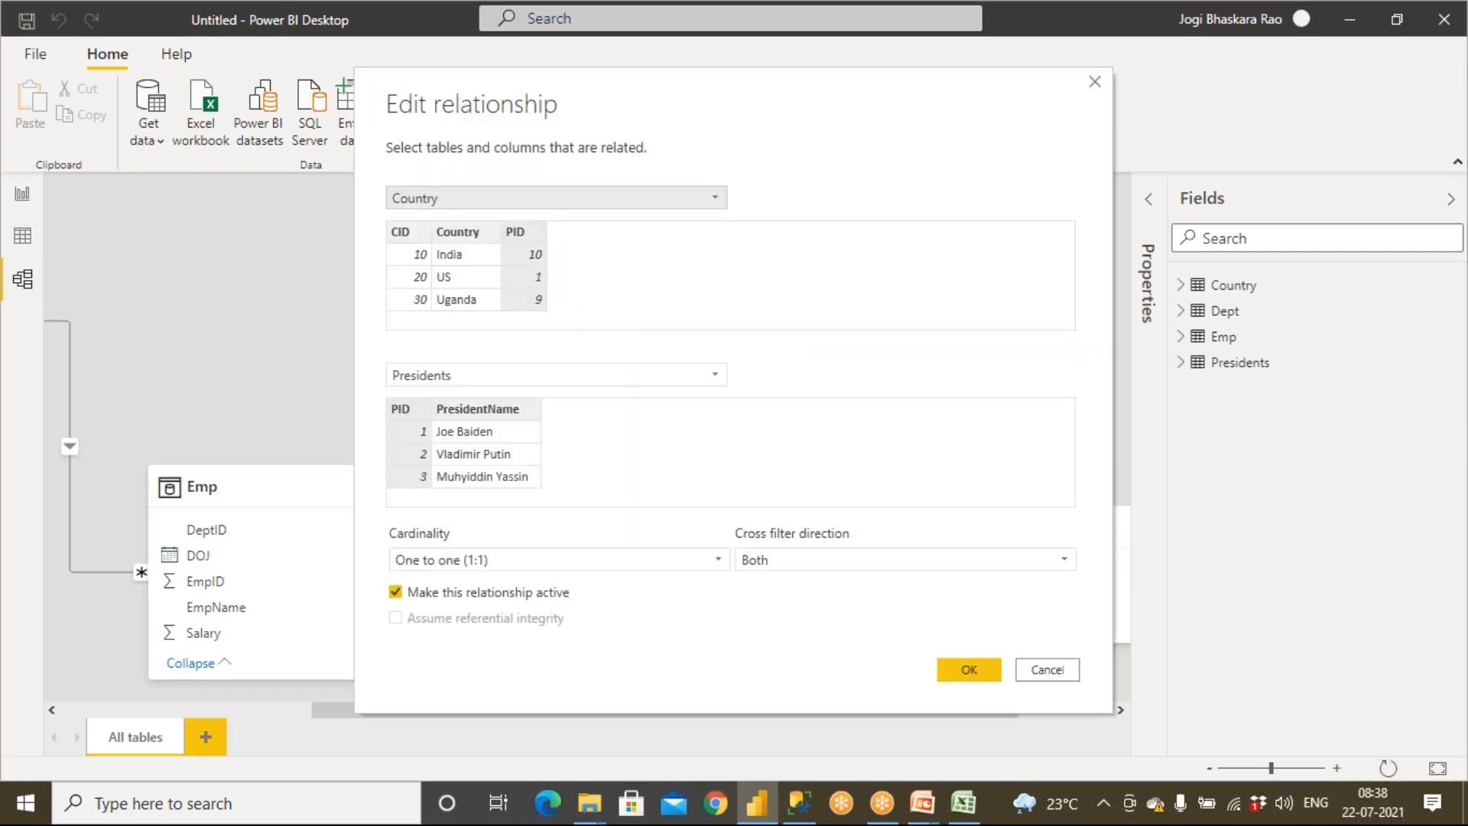
{"action": "left_click", "coordinate": [575, 559]}
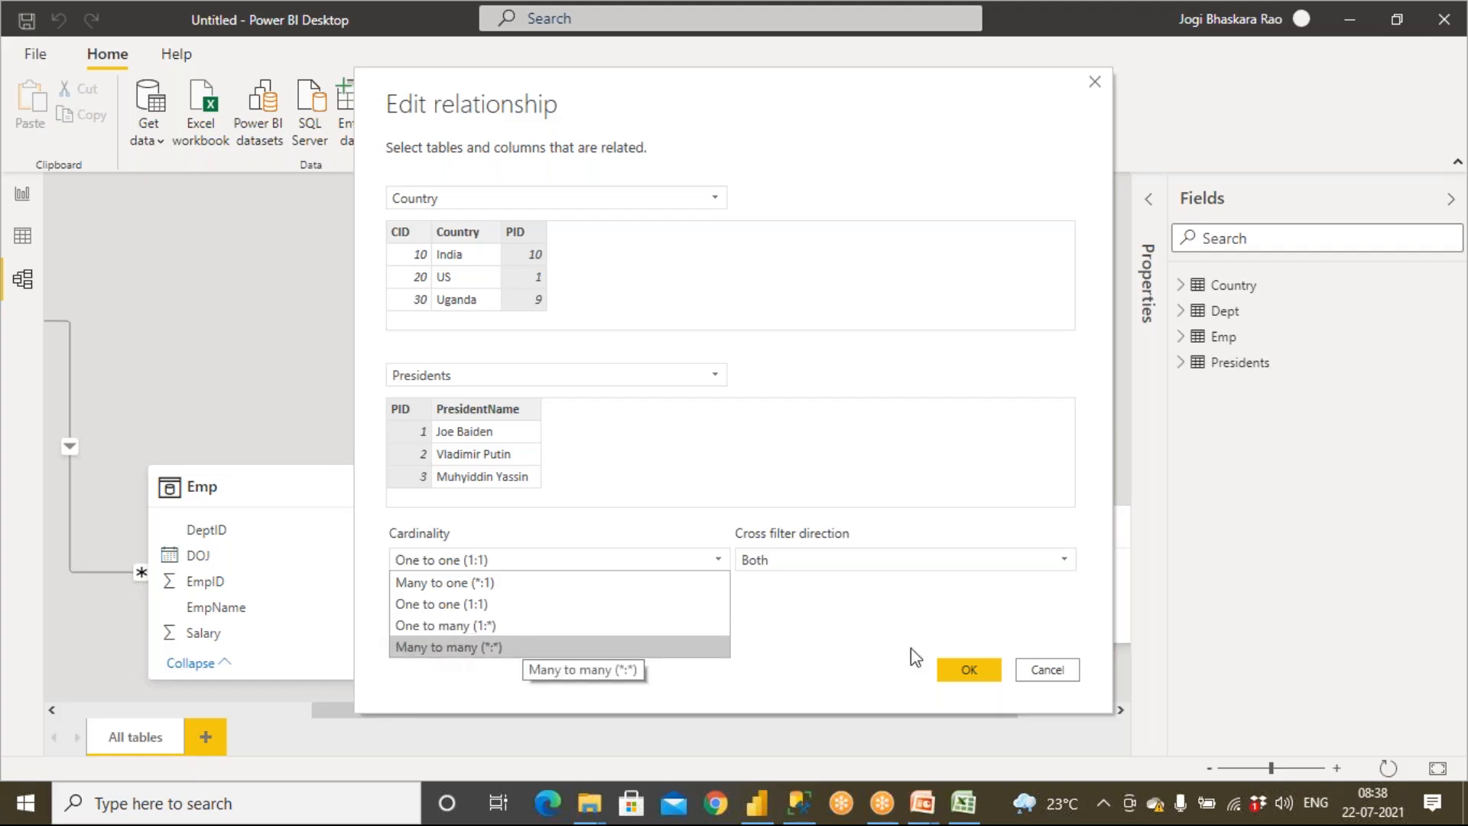
{"action": "left_click", "coordinate": [1034, 667]}
{"action": "left_click", "coordinate": [1037, 671]}
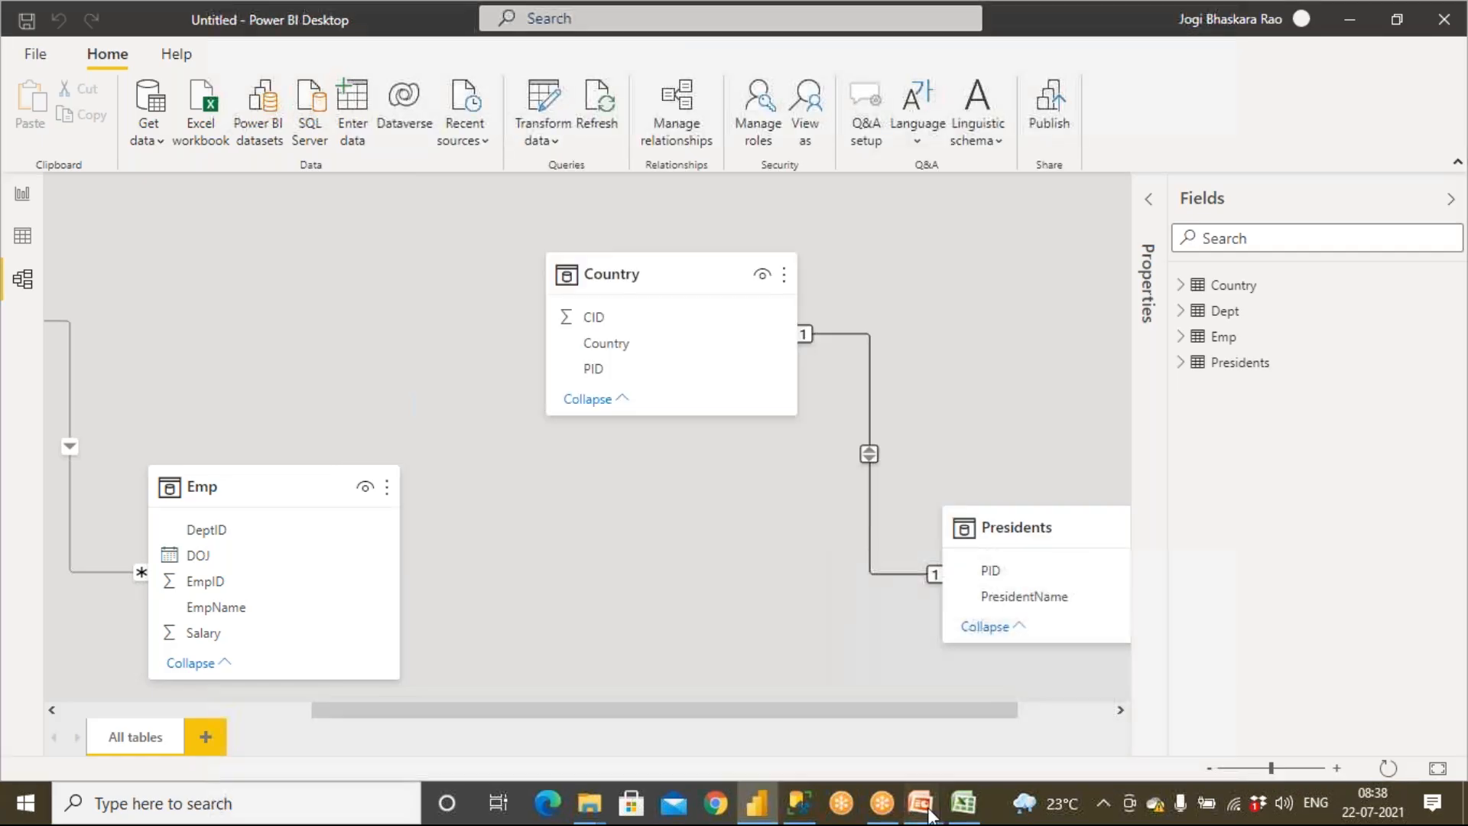
Switch to PowerPoint to show the Relationships / Cardinality slide, then leave the slide show
{"action": "mouse_move", "coordinate": [922, 803]}
{"action": "left_click", "coordinate": [734, 654]}
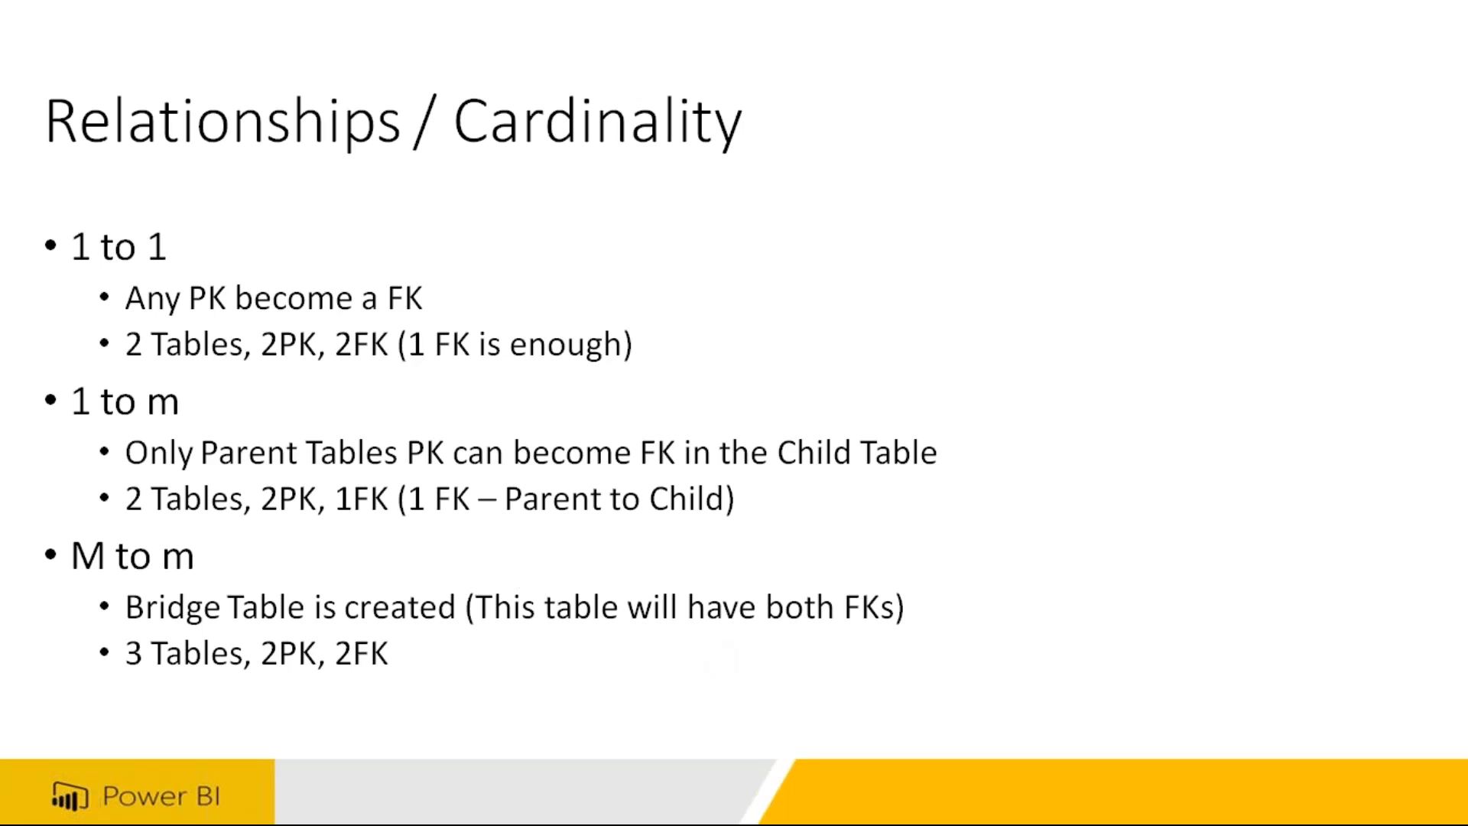
{"action": "key", "text": "Escape"}
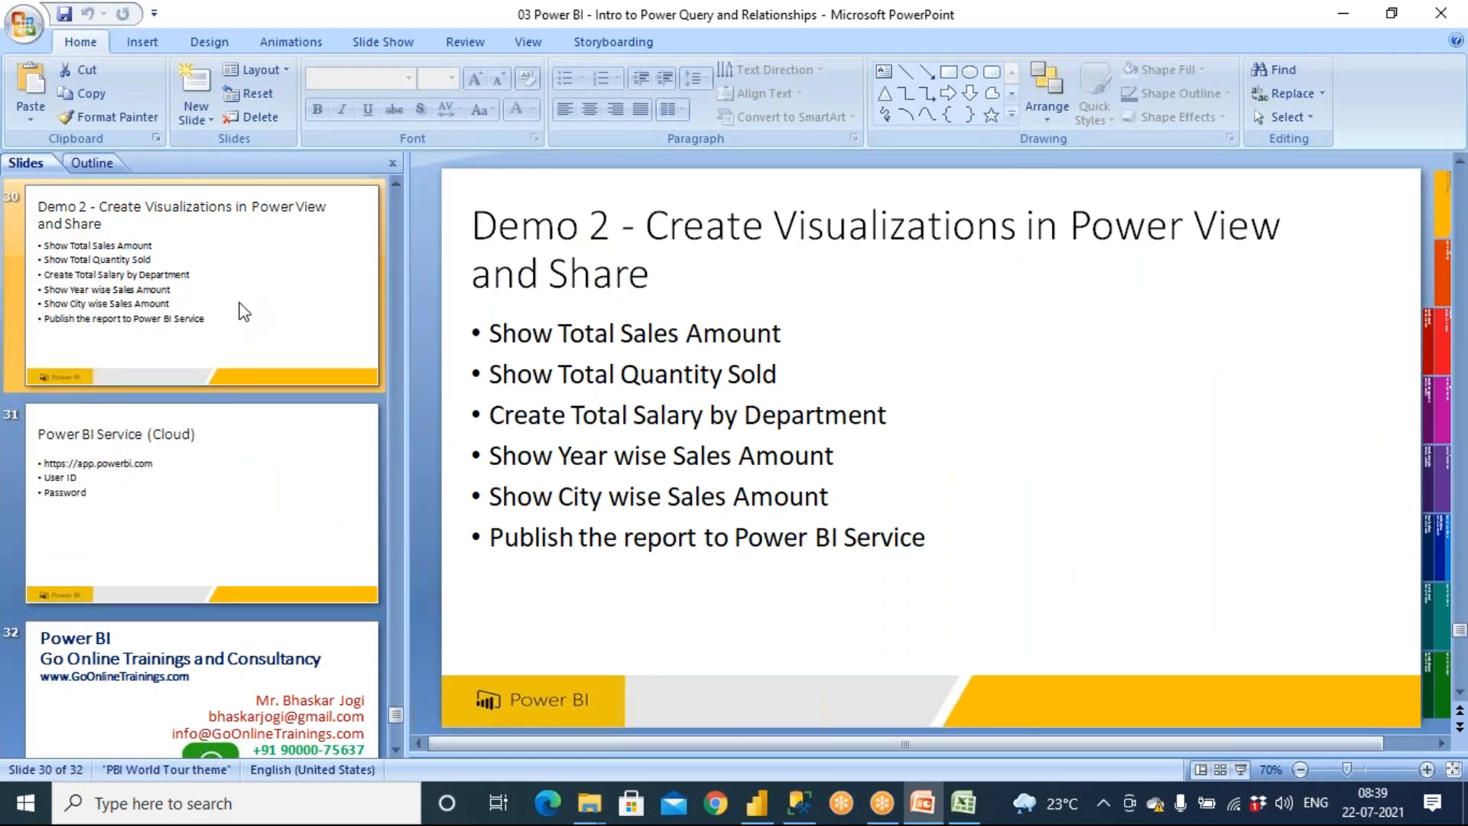
Open Notepad from the Start menu search
{"action": "key", "text": "super"}
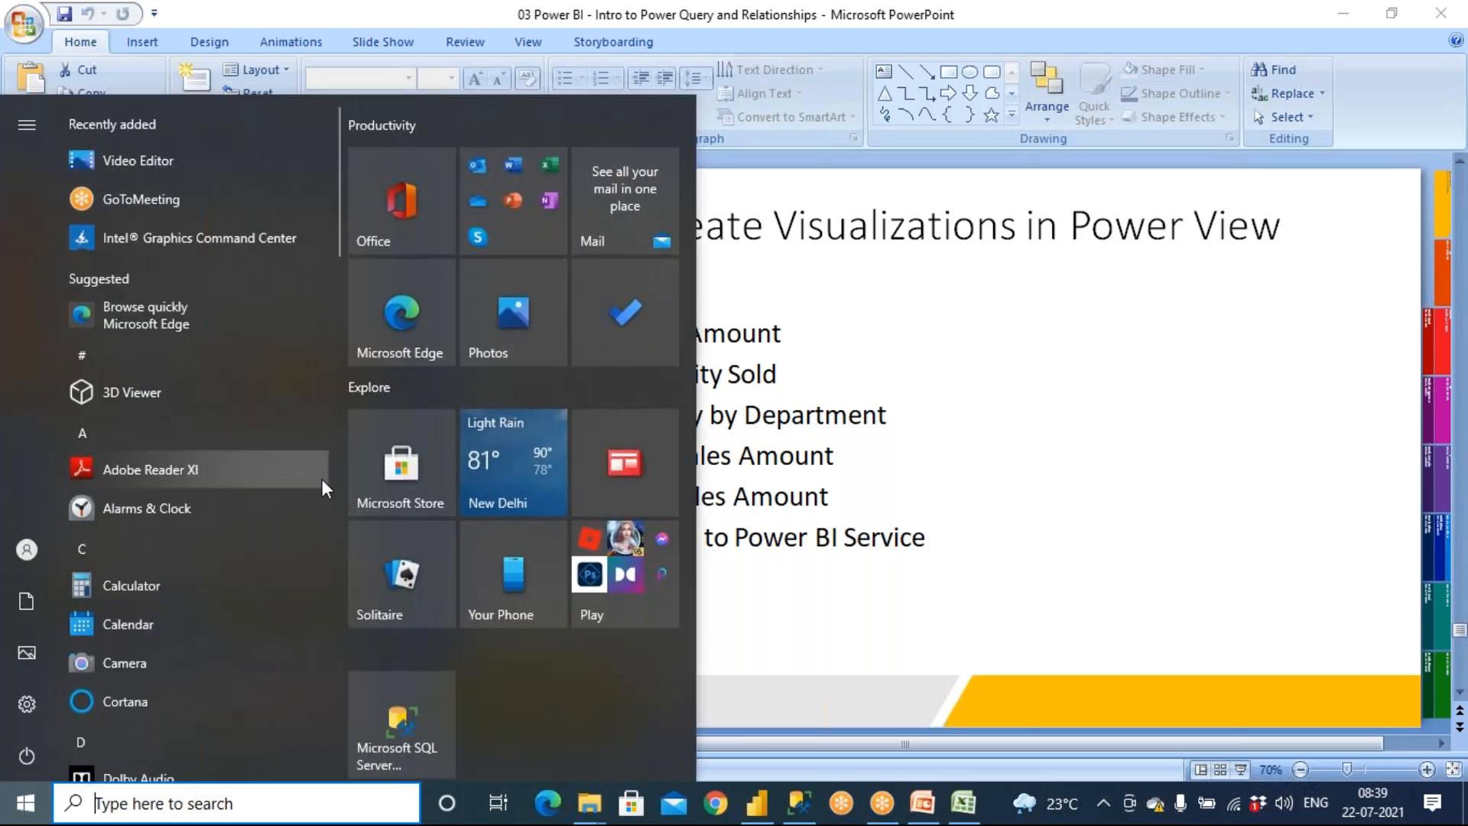
{"action": "type", "text": "note"}
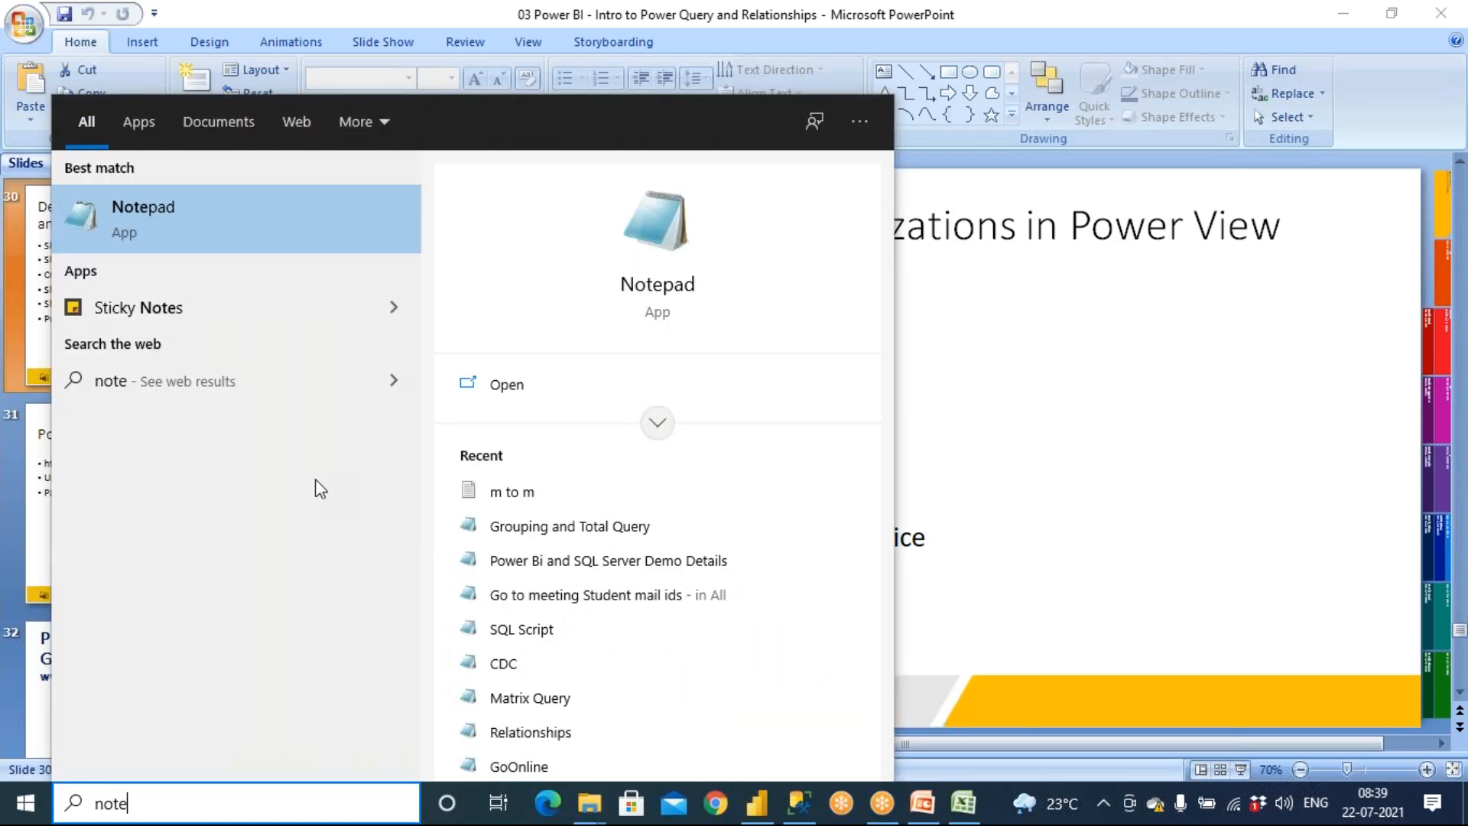
{"action": "left_click", "coordinate": [163, 221]}
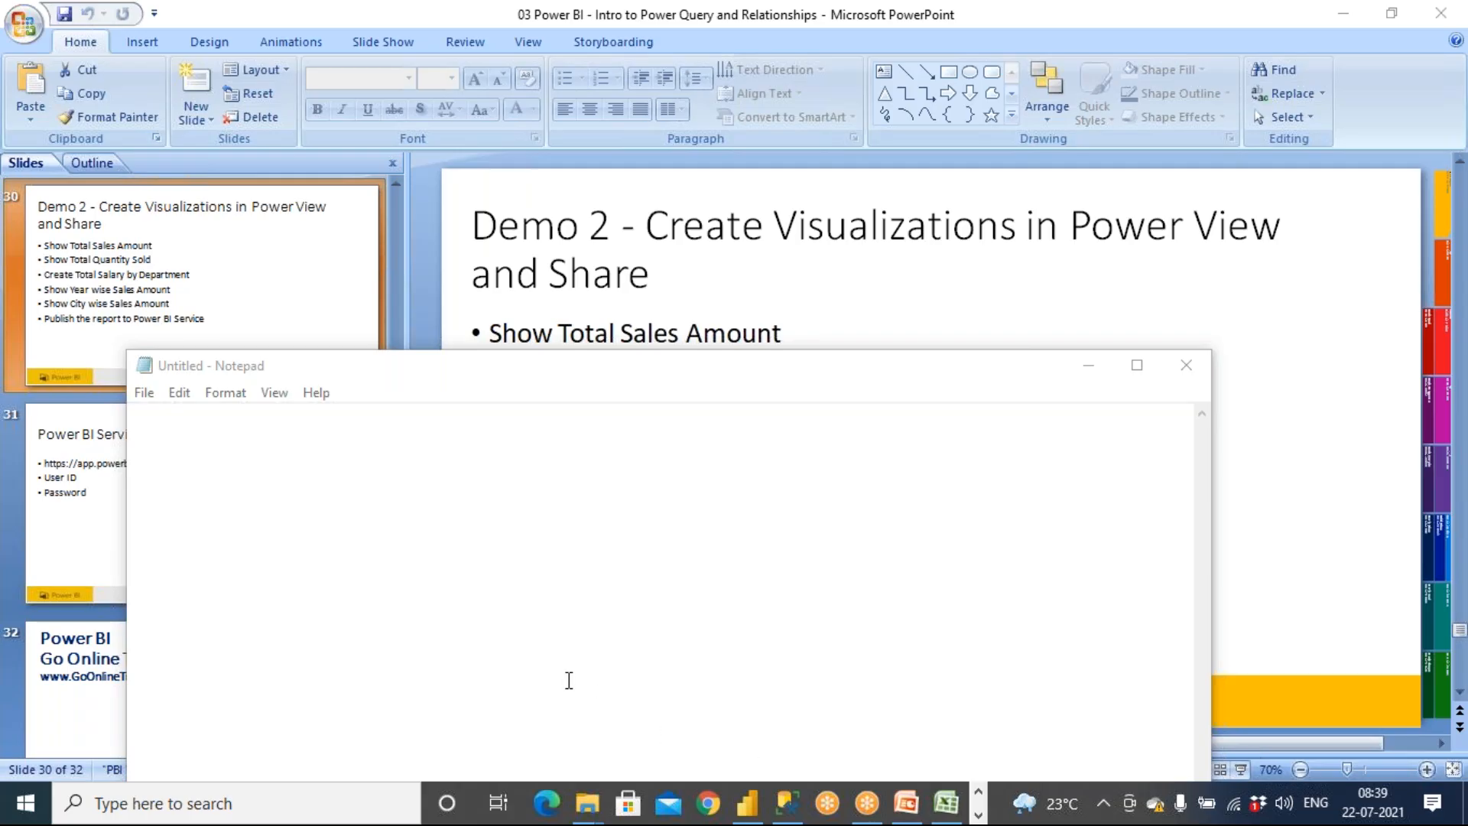
Write 'Dept Emp' and '1 to m' on two lines in Notepad
{"action": "left_click", "coordinate": [327, 526]}
{"action": "type", "text": "Dept   Emp"}
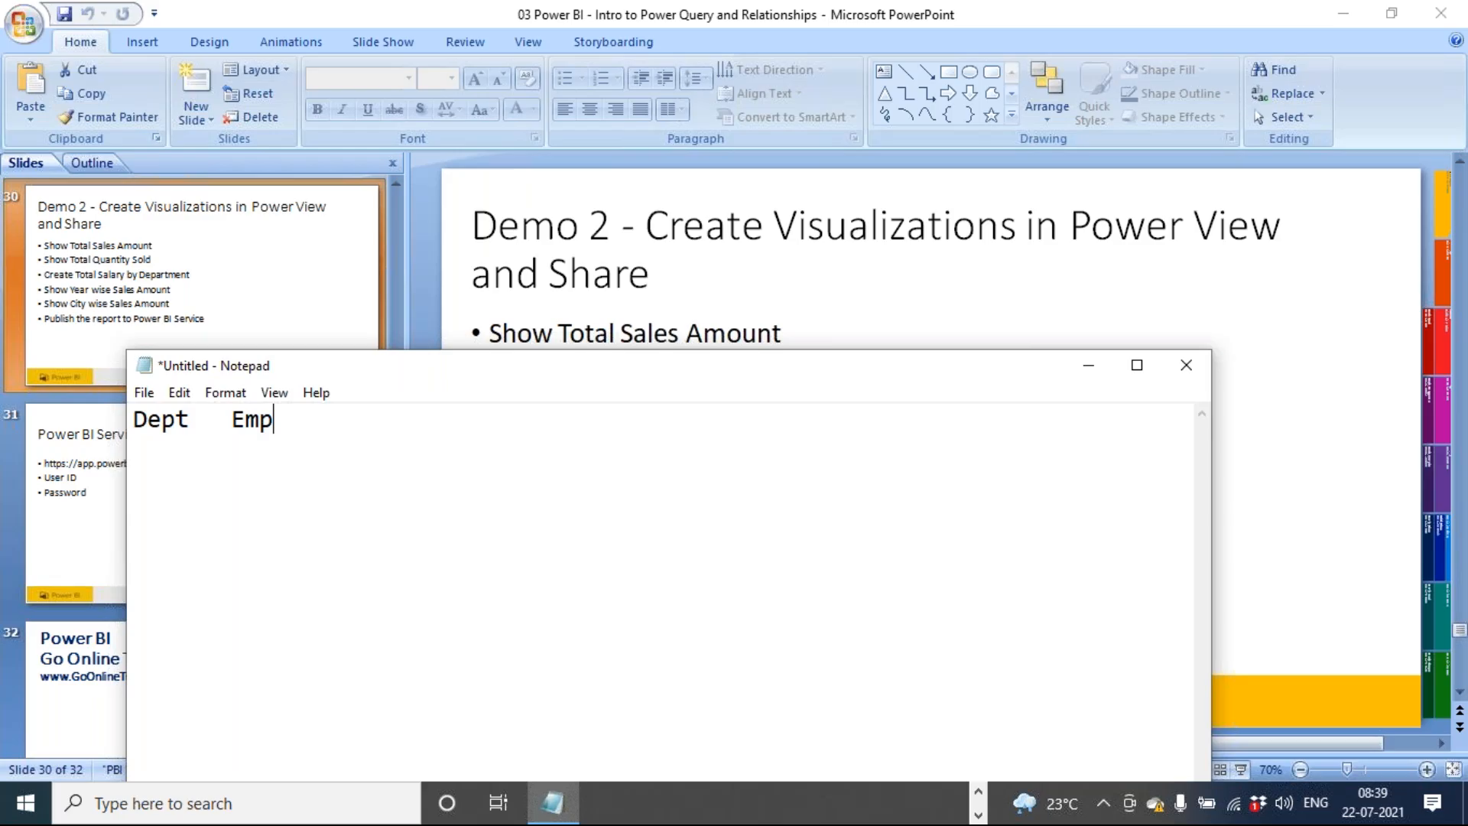
{"action": "key", "text": "Return"}
{"action": "type", "text": "1    to m"}
Add a second pair of lines below: 'Emp Dept' and 'm to 1'
{"action": "key", "text": "Return"}
{"action": "key", "text": "Return"}
{"action": "key", "text": "Return"}
{"action": "type", "text": "Emp"}
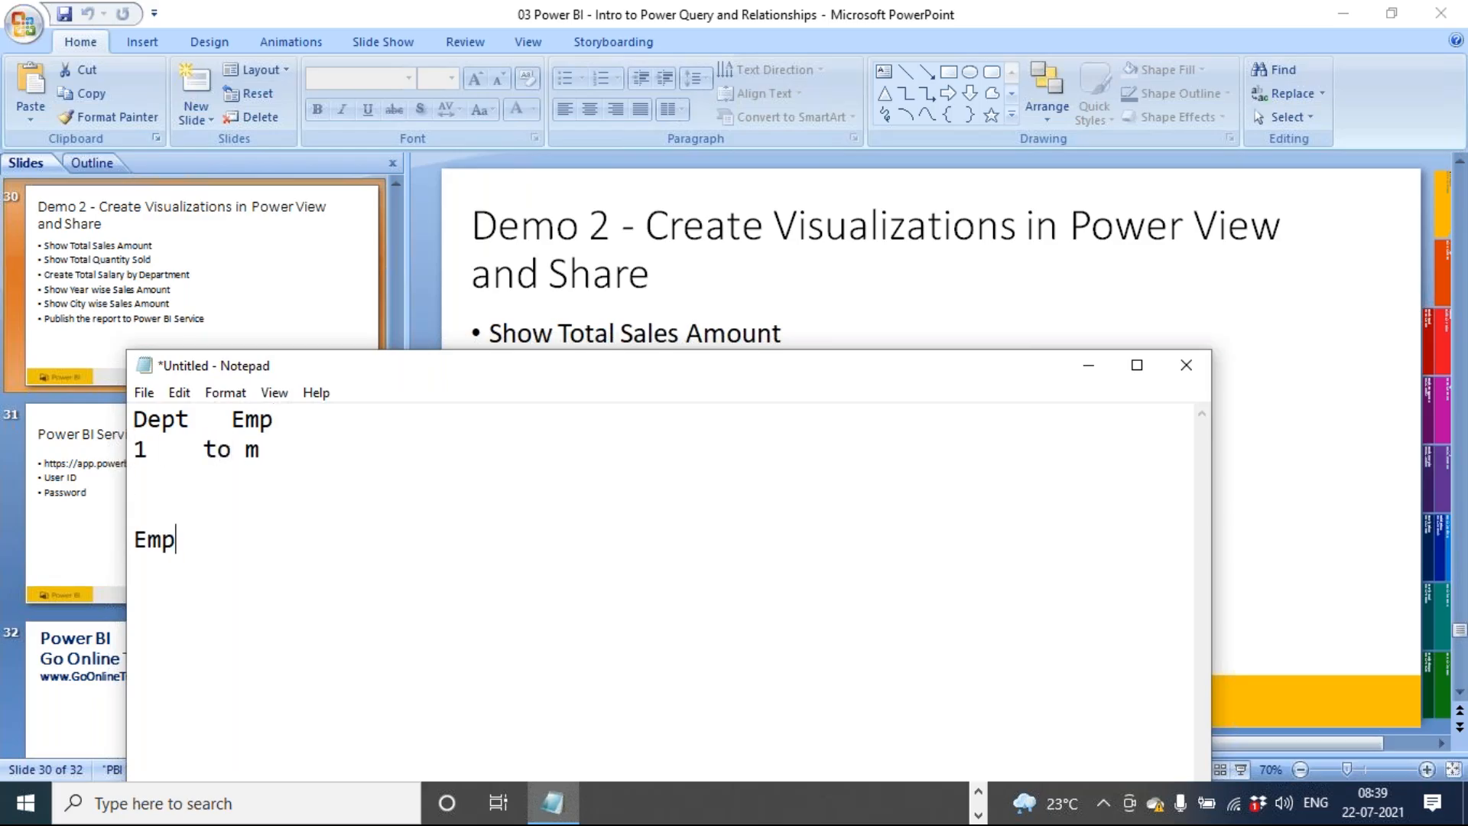
{"action": "key", "text": "Tab"}
{"action": "type", "text": "Depot"}
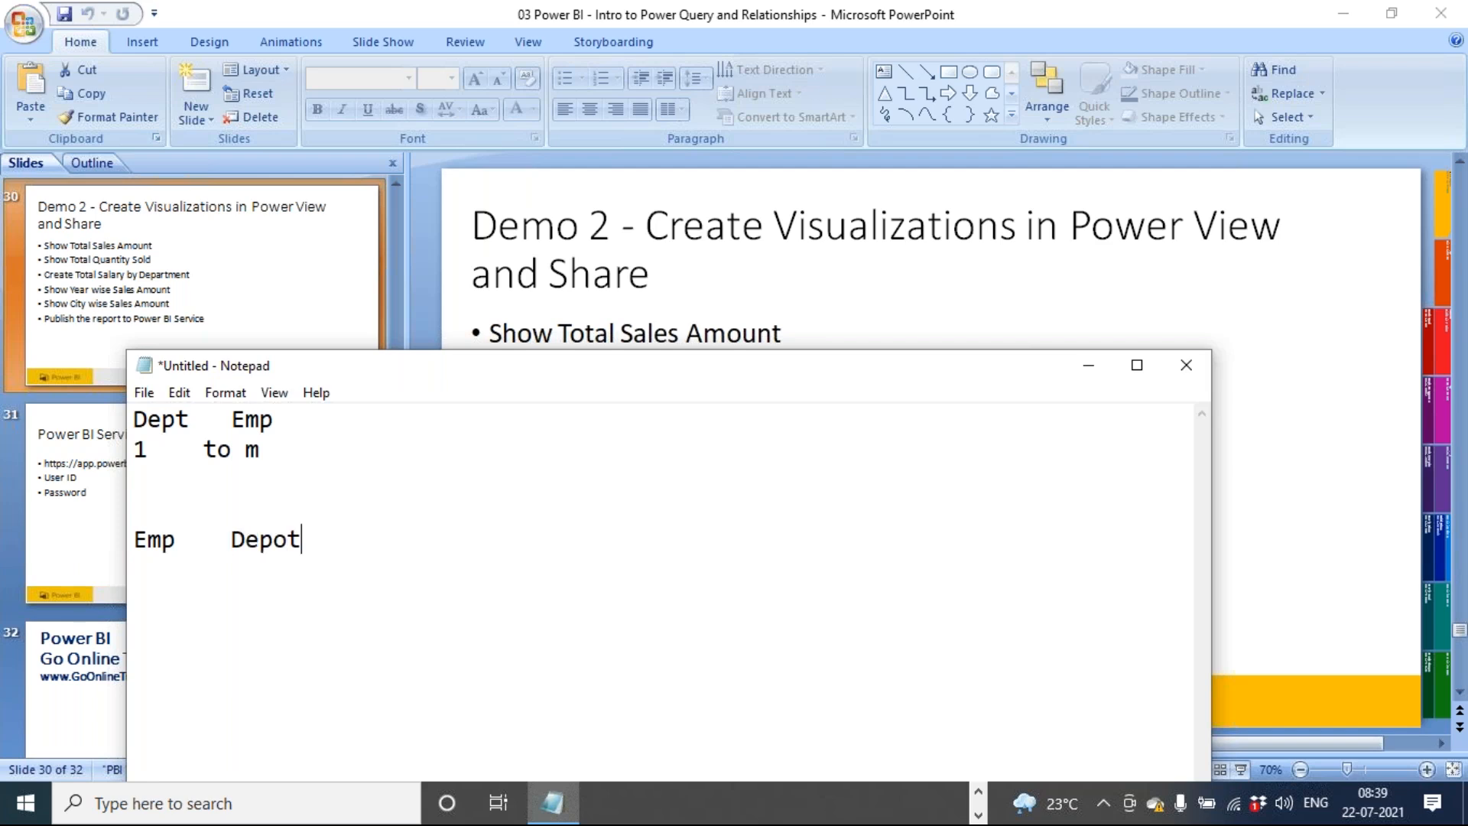
{"action": "key", "text": "BackSpace"}
{"action": "key", "text": "BackSpace"}
{"action": "type", "text": "t "}
{"action": "type", "text": "m    to 1"}
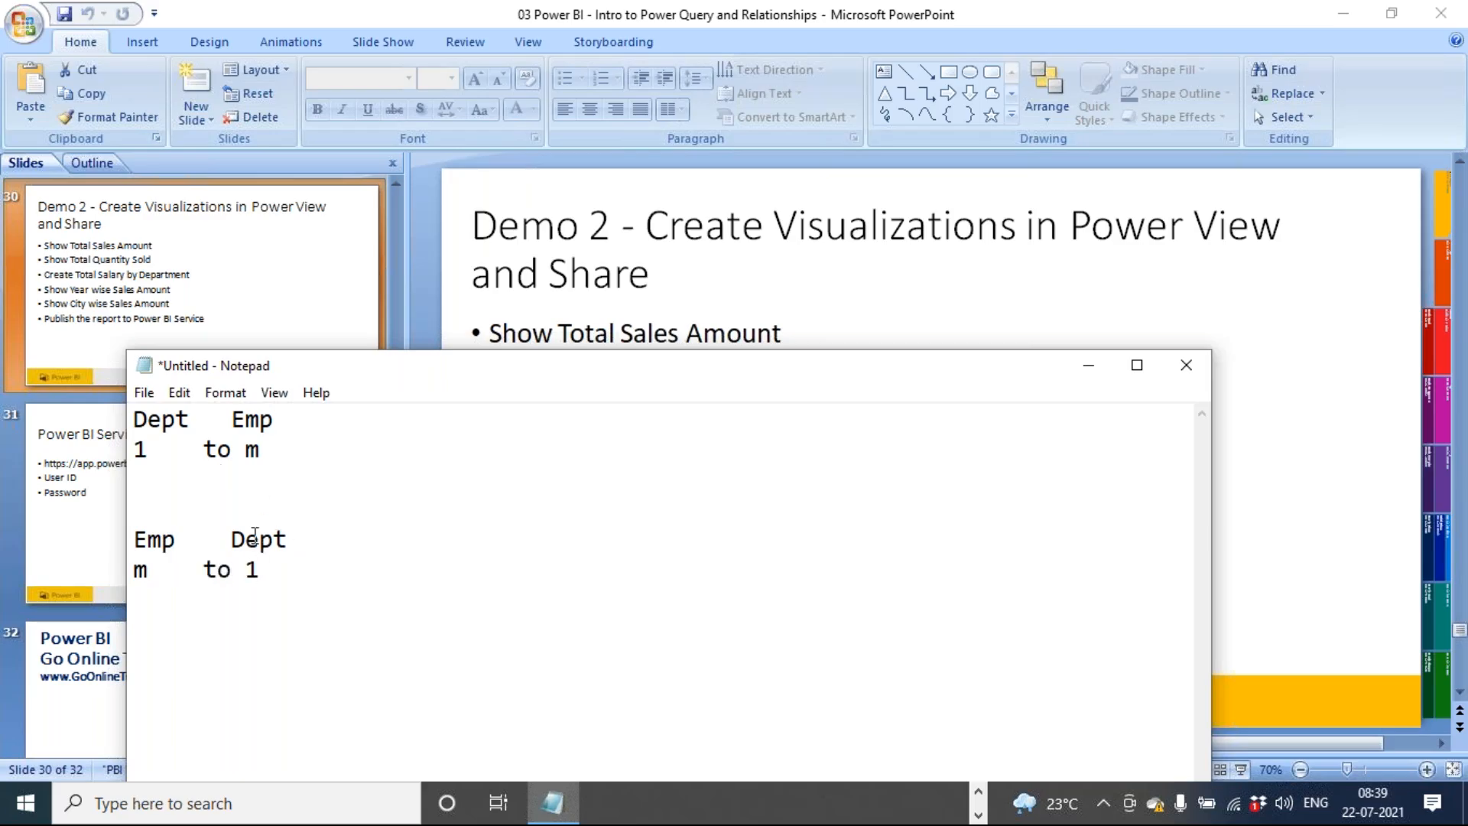
Highlight the cardinality notes to compare the two directions of the relationship
{"action": "left_click_drag", "start_coordinate": [298, 540], "coordinate": [134, 539]}
{"action": "left_click_drag", "start_coordinate": [261, 570], "coordinate": [120, 566]}
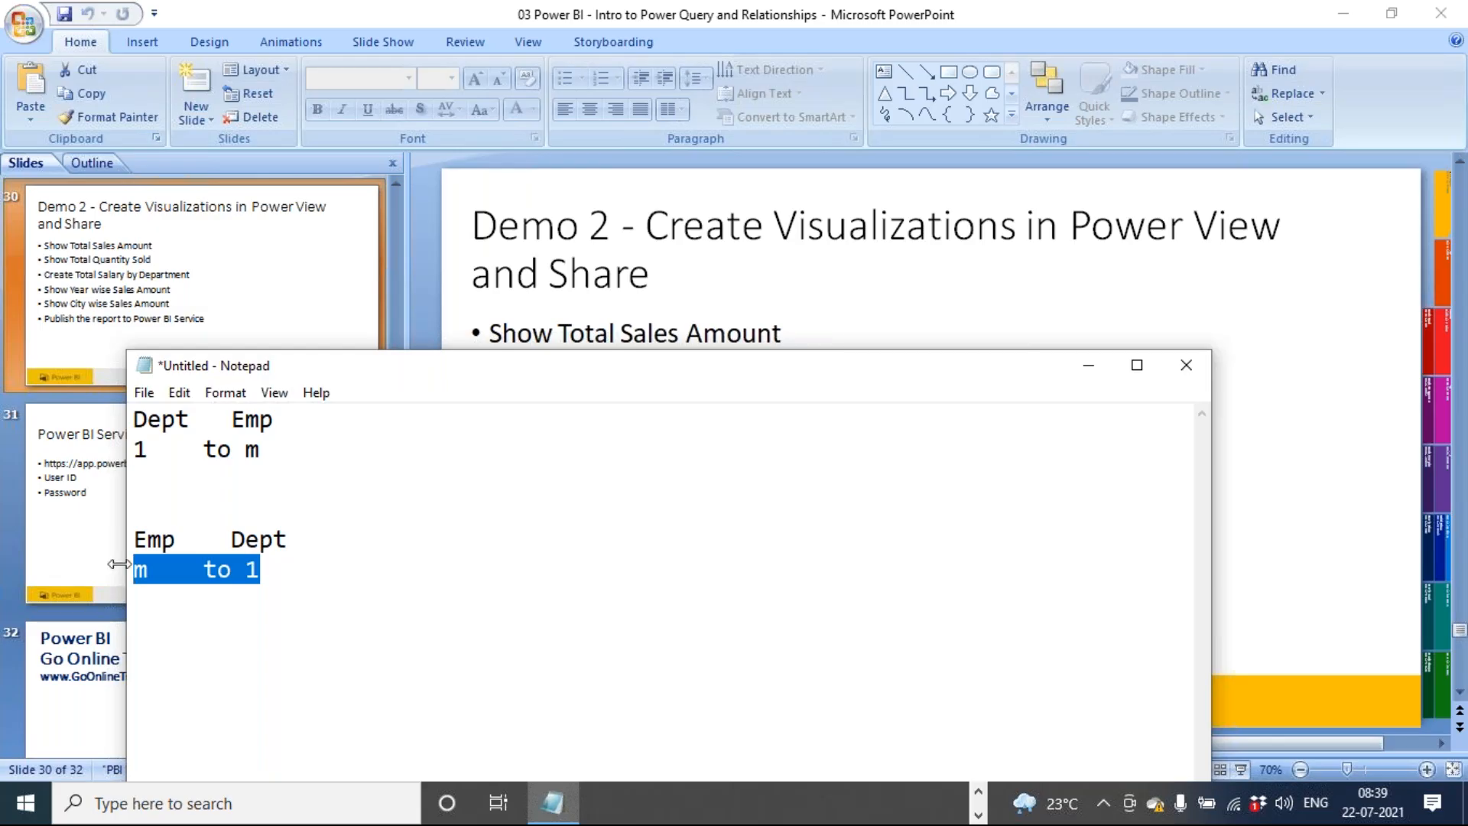
{"action": "left_click_drag", "start_coordinate": [134, 540], "coordinate": [122, 570]}
{"action": "left_click_drag", "start_coordinate": [134, 419], "coordinate": [165, 453]}
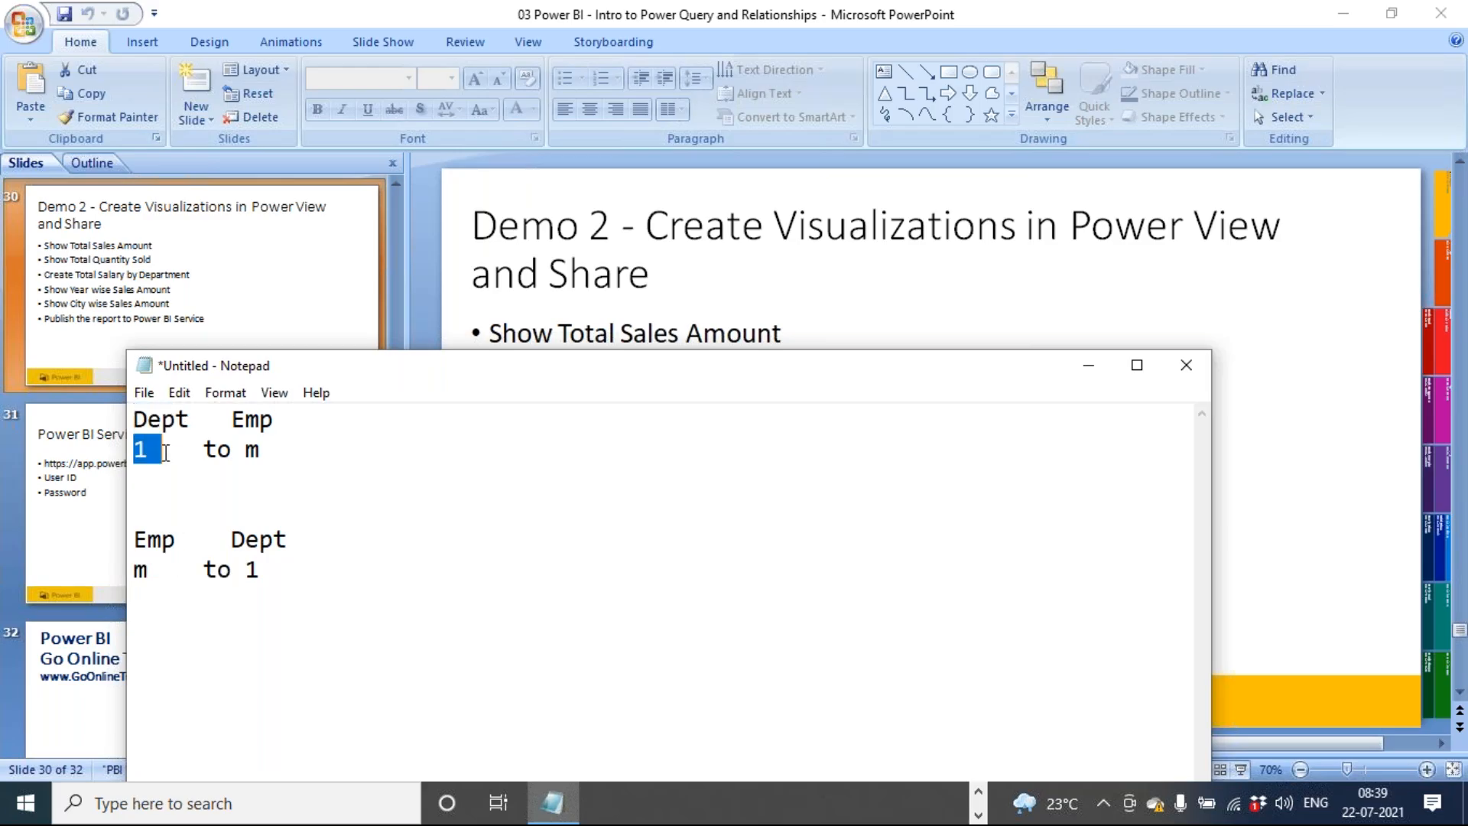
Try reversing the Emp–Dept relationship to Dept to Emp with One to many cardinality, then cancel
{"action": "left_click", "coordinate": [978, 795]}
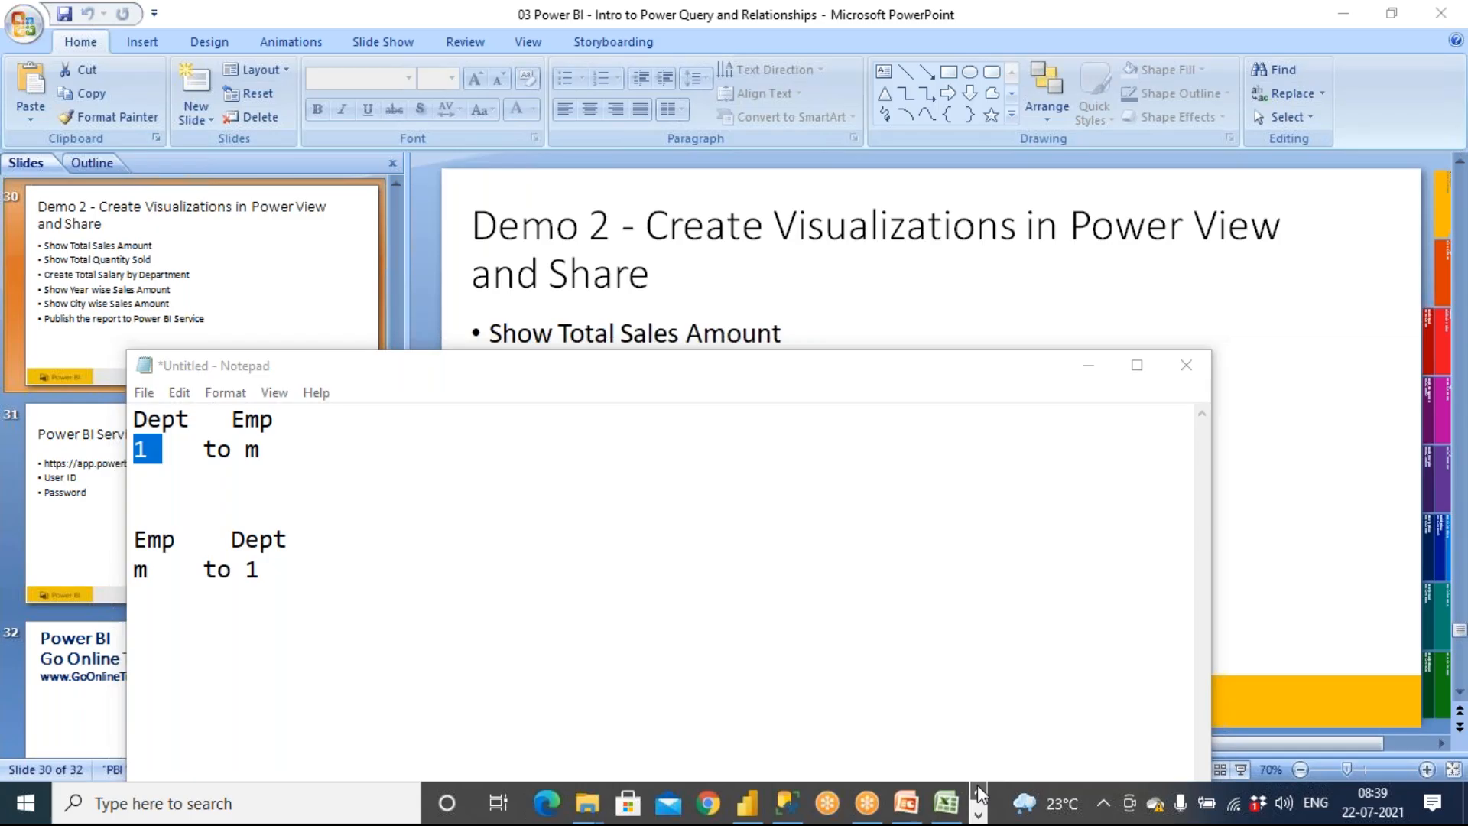
{"action": "left_click", "coordinate": [747, 803]}
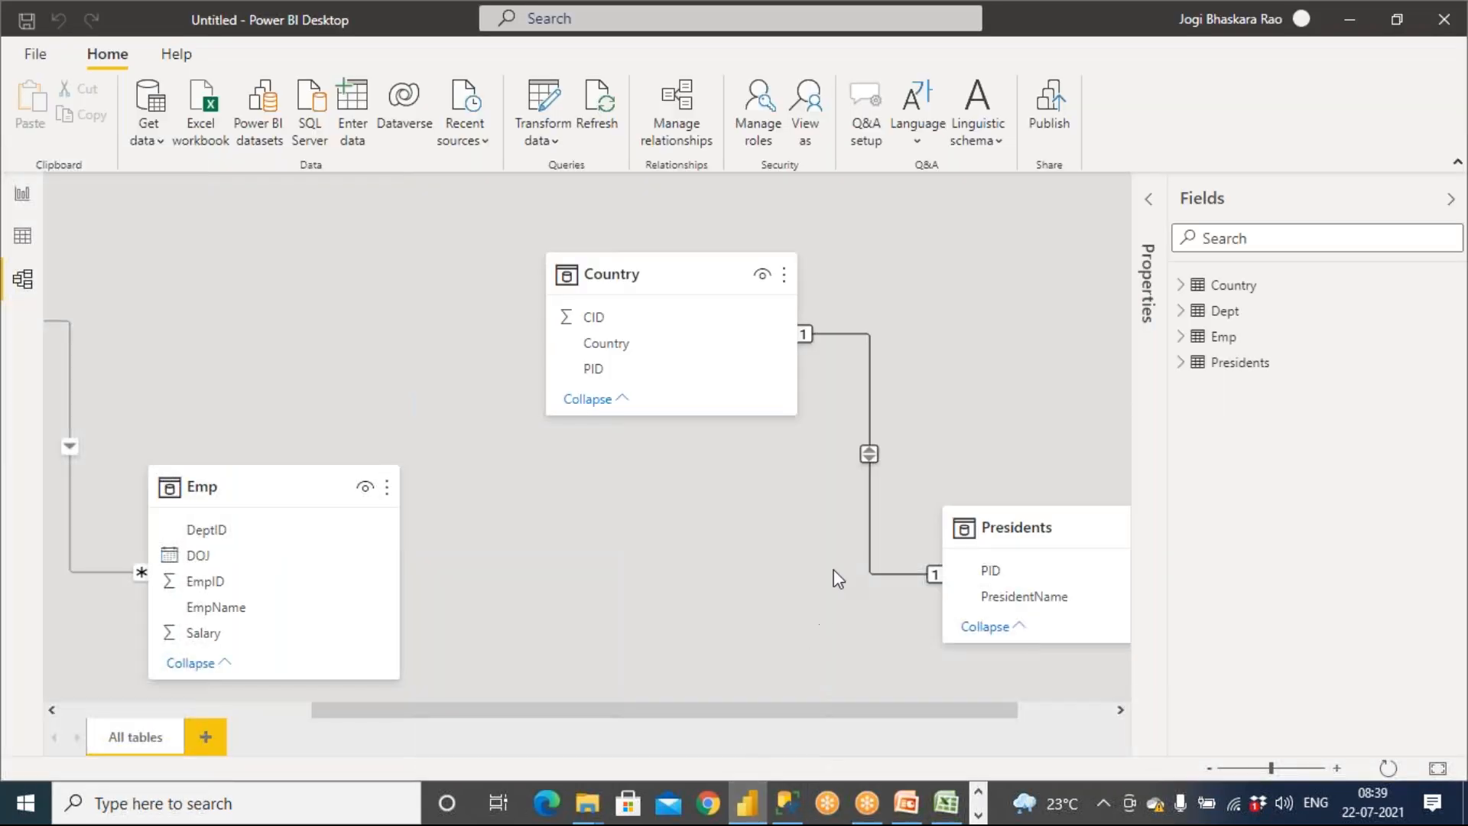
{"action": "scroll", "coordinate": [703, 550], "scroll_direction": "left", "scroll_amount": 5}
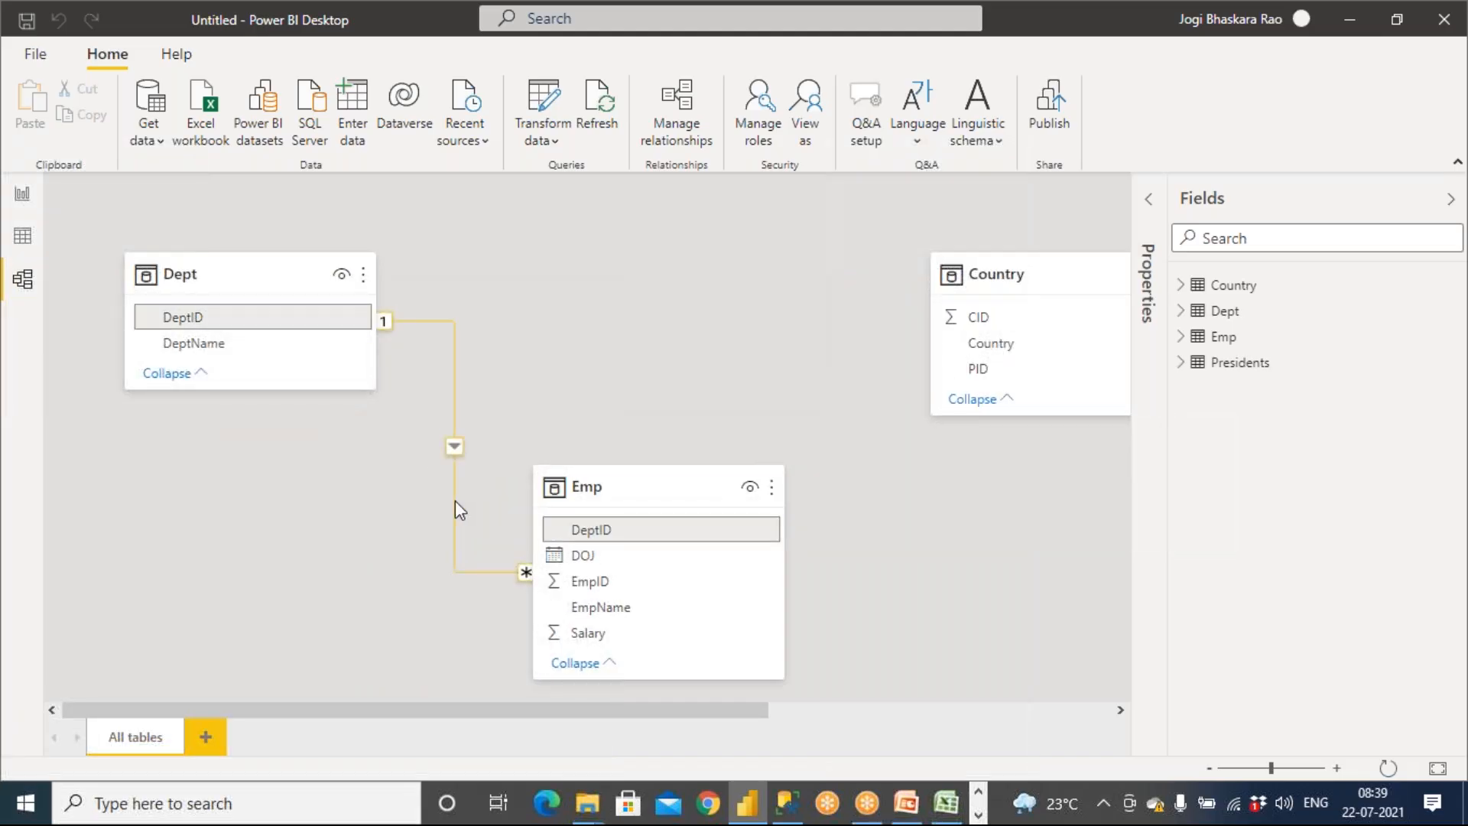
{"action": "double_click", "coordinate": [455, 500]}
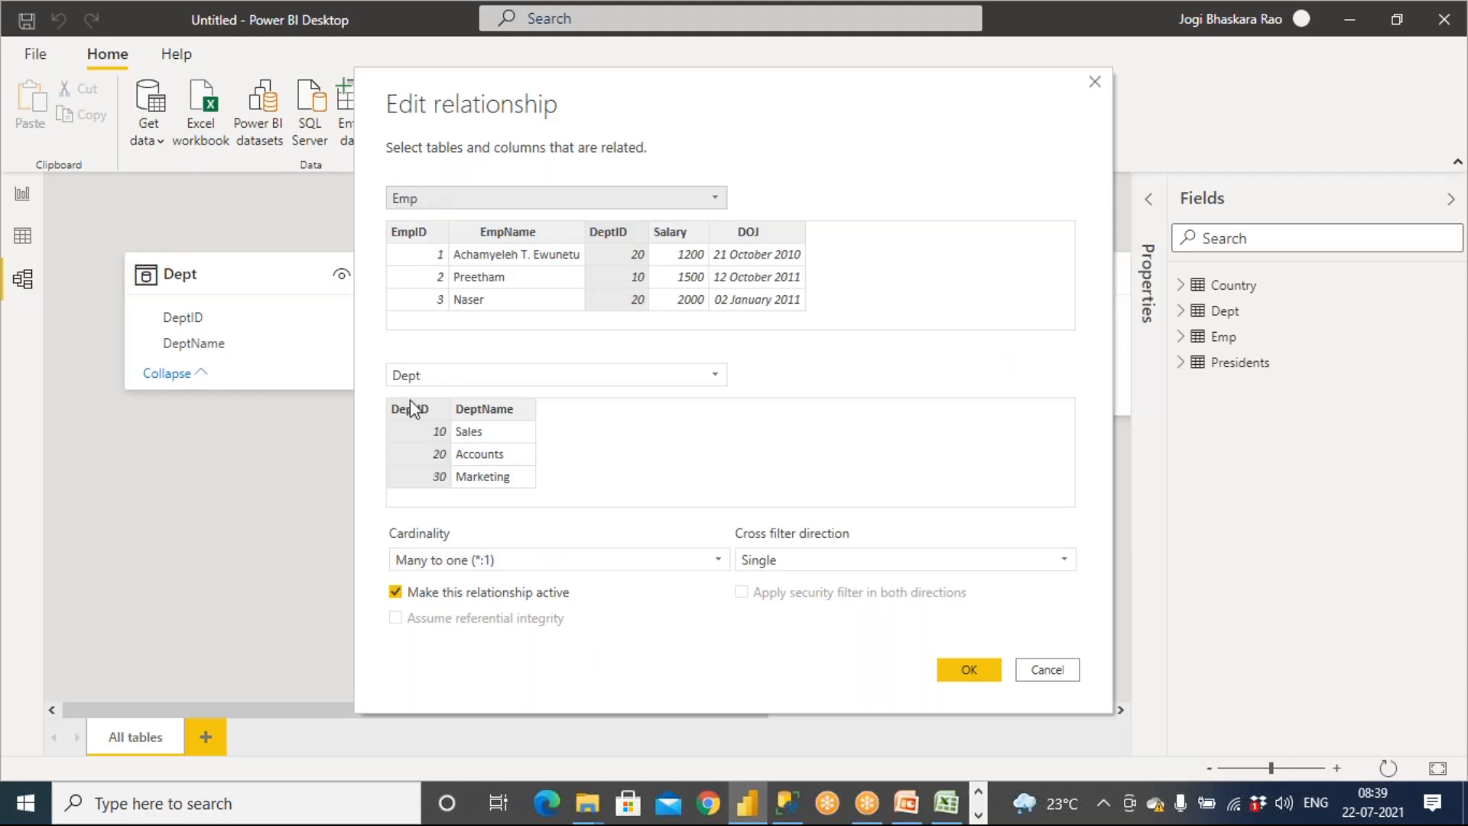
{"action": "left_click", "coordinate": [442, 202]}
{"action": "left_click", "coordinate": [440, 243]}
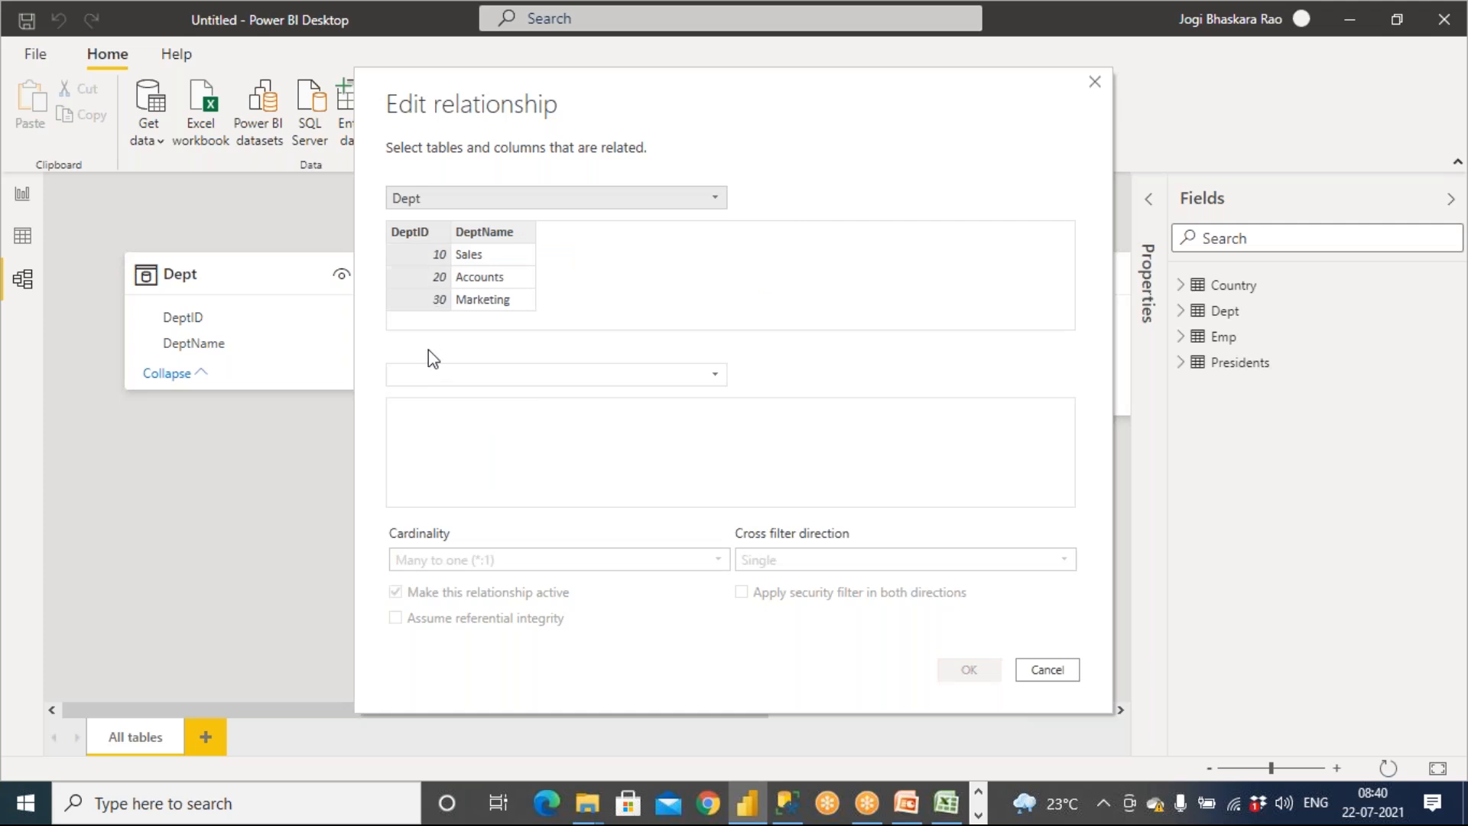
{"action": "left_click", "coordinate": [426, 373]}
{"action": "left_click", "coordinate": [426, 420]}
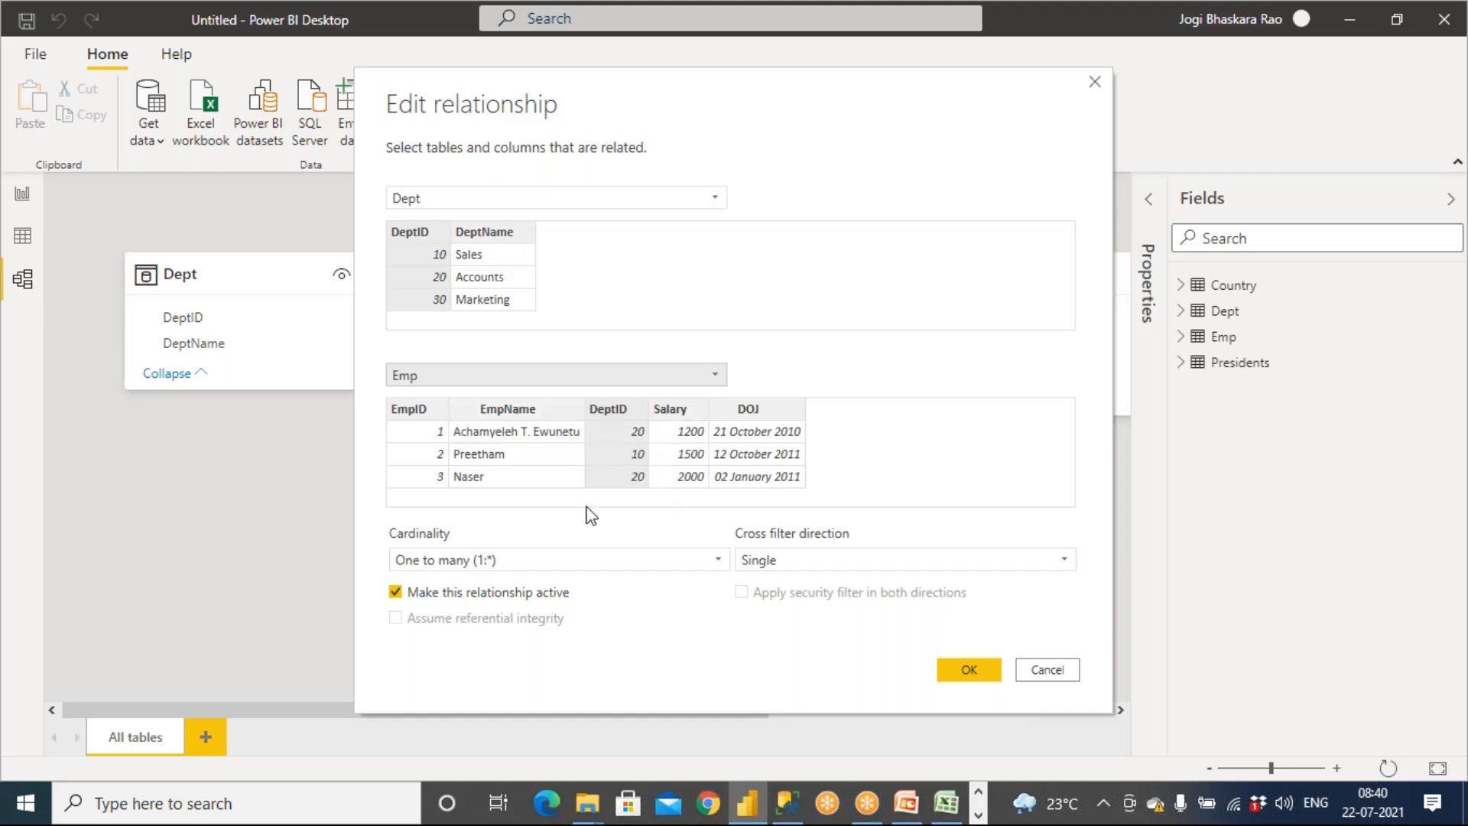
{"action": "left_click", "coordinate": [482, 562]}
{"action": "left_click", "coordinate": [1057, 676]}
{"action": "left_click", "coordinate": [1057, 677]}
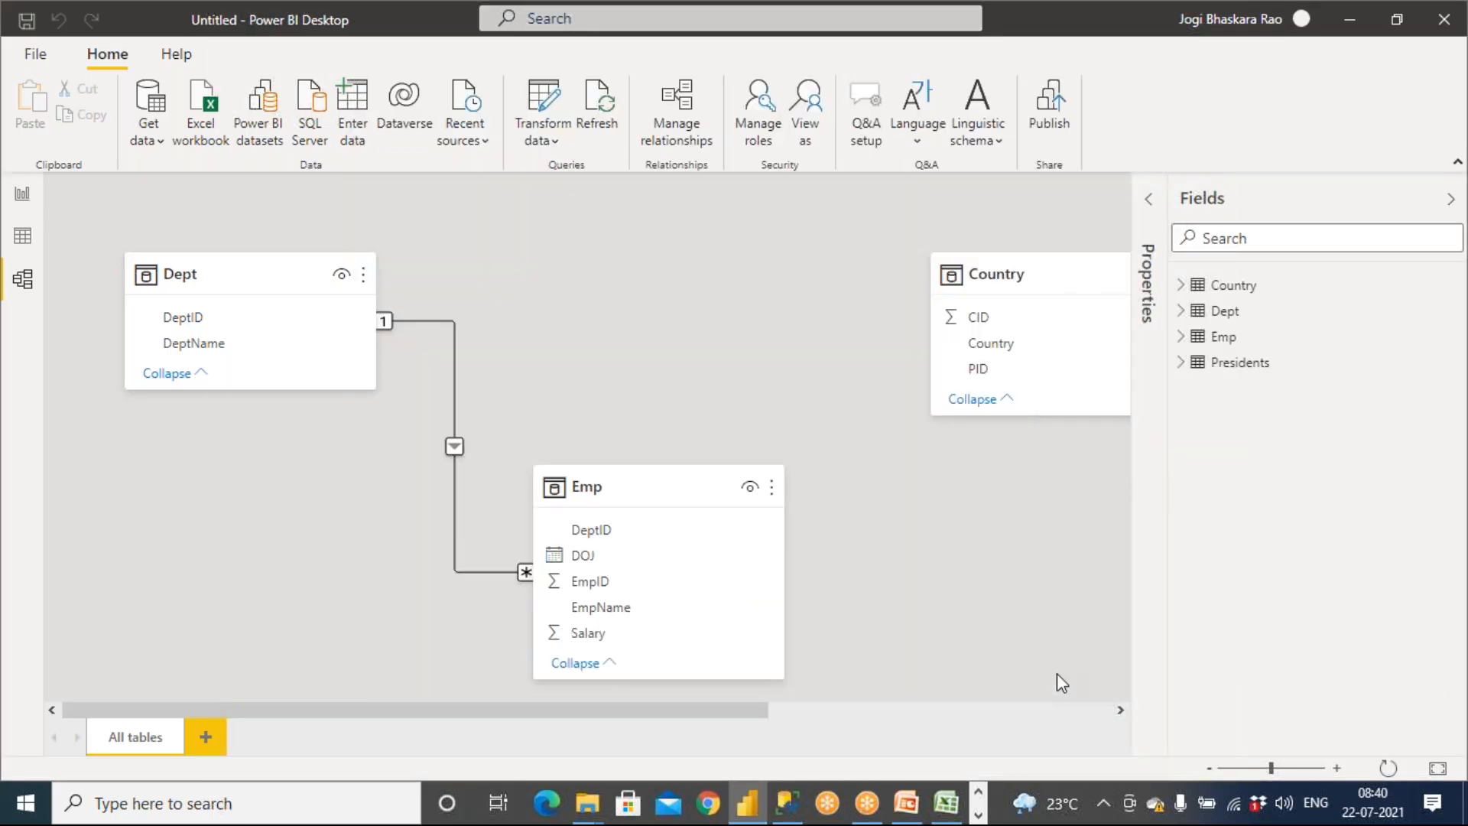
Replace the Notepad text with the list '1 to 1', '1 to m', 'm to 1', 'm to m'
{"action": "left_click", "coordinate": [977, 816]}
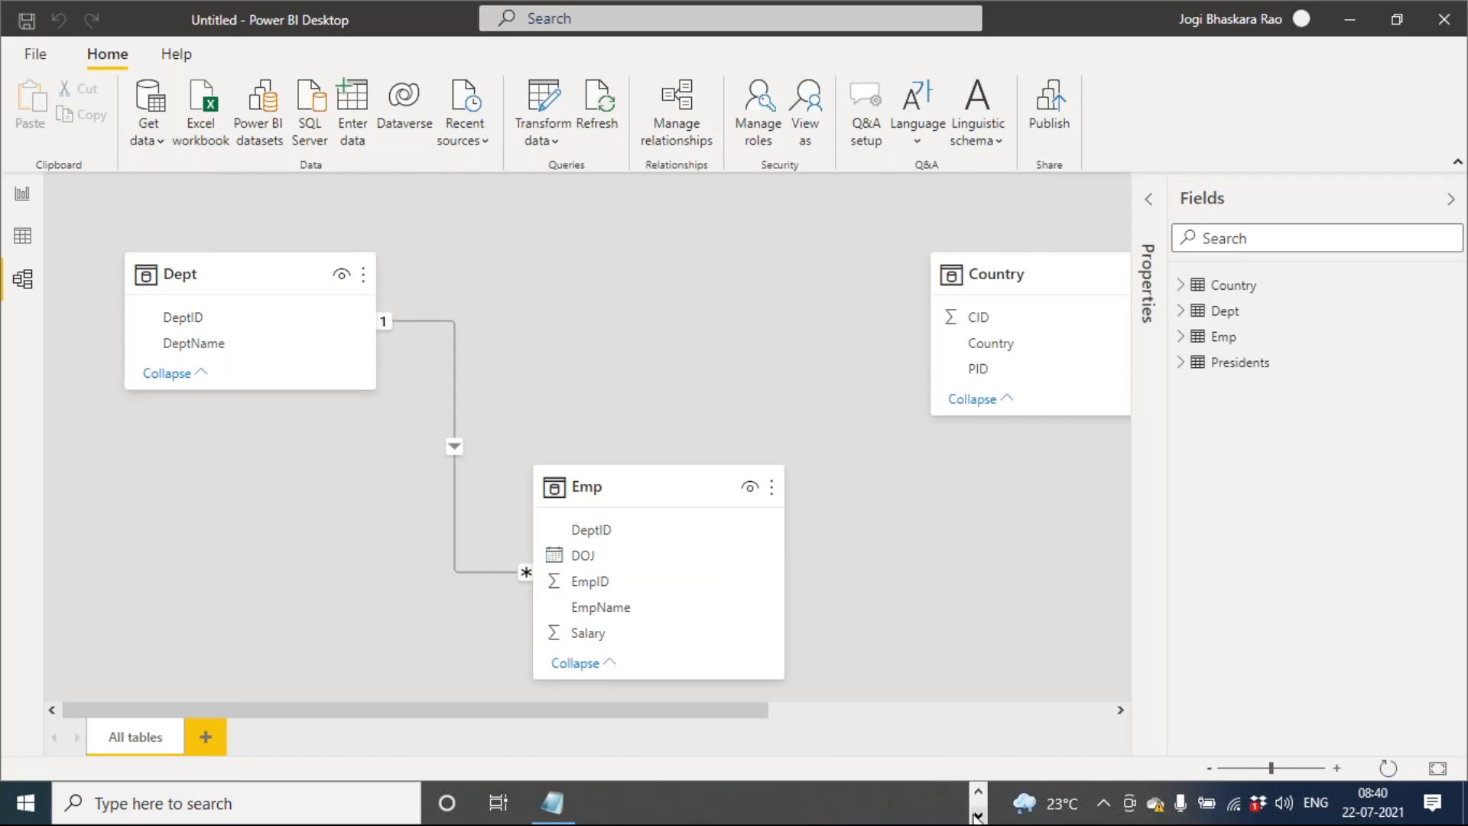
{"action": "left_click", "coordinate": [552, 803]}
{"action": "left_click_drag", "start_coordinate": [302, 584], "coordinate": [101, 417]}
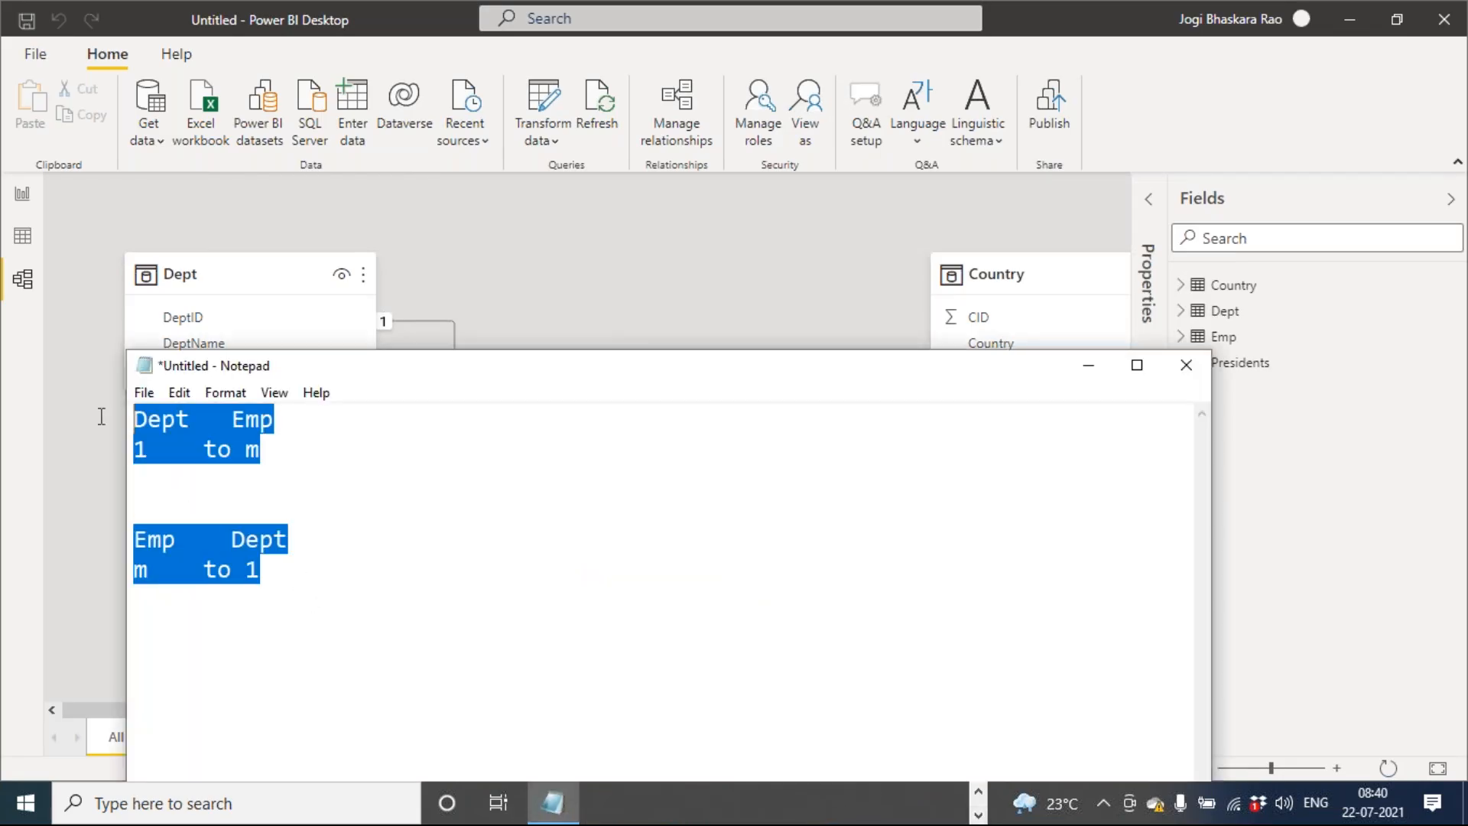
{"action": "type", "text": "1 to 1"}
{"action": "key", "text": "Return"}
{"action": "type", "text": "1 to m"}
{"action": "key", "text": "Return"}
{"action": "type", "text": "m to 1"}
{"action": "key", "text": "Return"}
{"action": "type", "text": "m to m"}
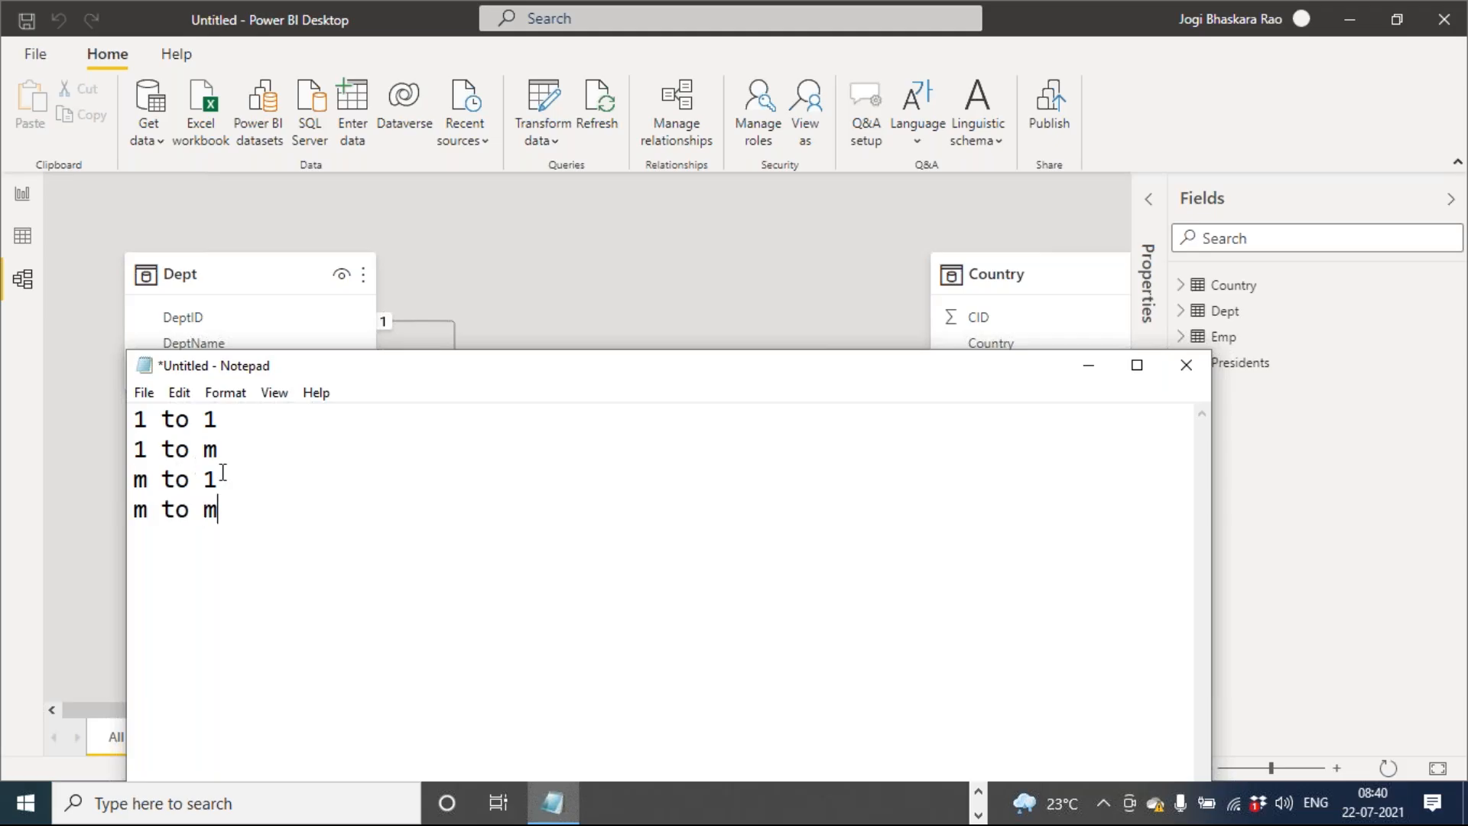
Delete the 'm to 1' line and highlight the '1 to m' line
{"action": "left_click_drag", "start_coordinate": [220, 477], "coordinate": [103, 480]}
{"action": "key", "text": "BackSpace"}
{"action": "key", "text": "BackSpace"}
{"action": "left_click_drag", "start_coordinate": [219, 452], "coordinate": [115, 453]}
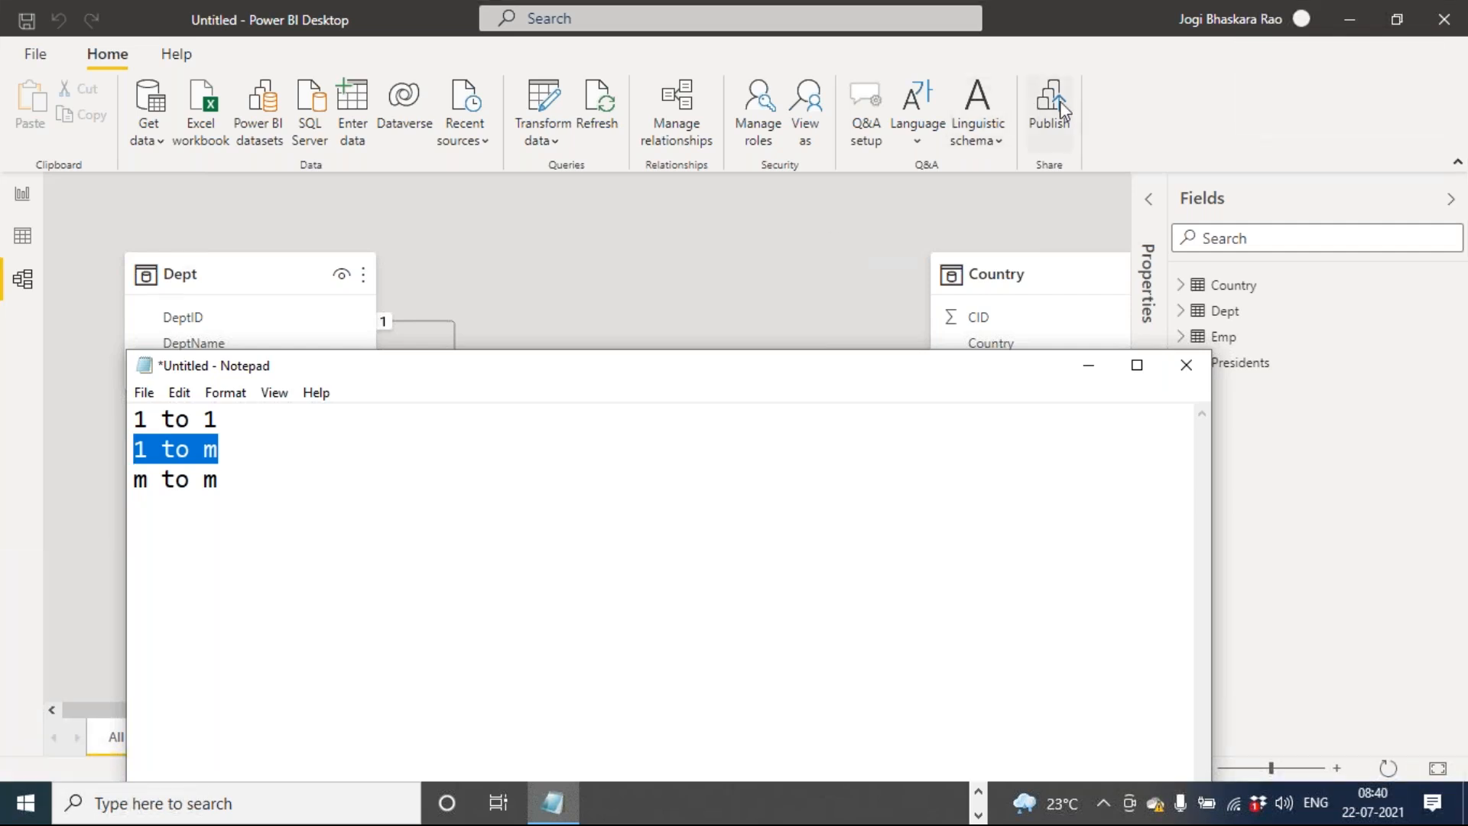
Switch to PowerPoint and insert a new slide after Relationships / Cardinality titled 'M to m'
{"action": "left_click", "coordinate": [1091, 88]}
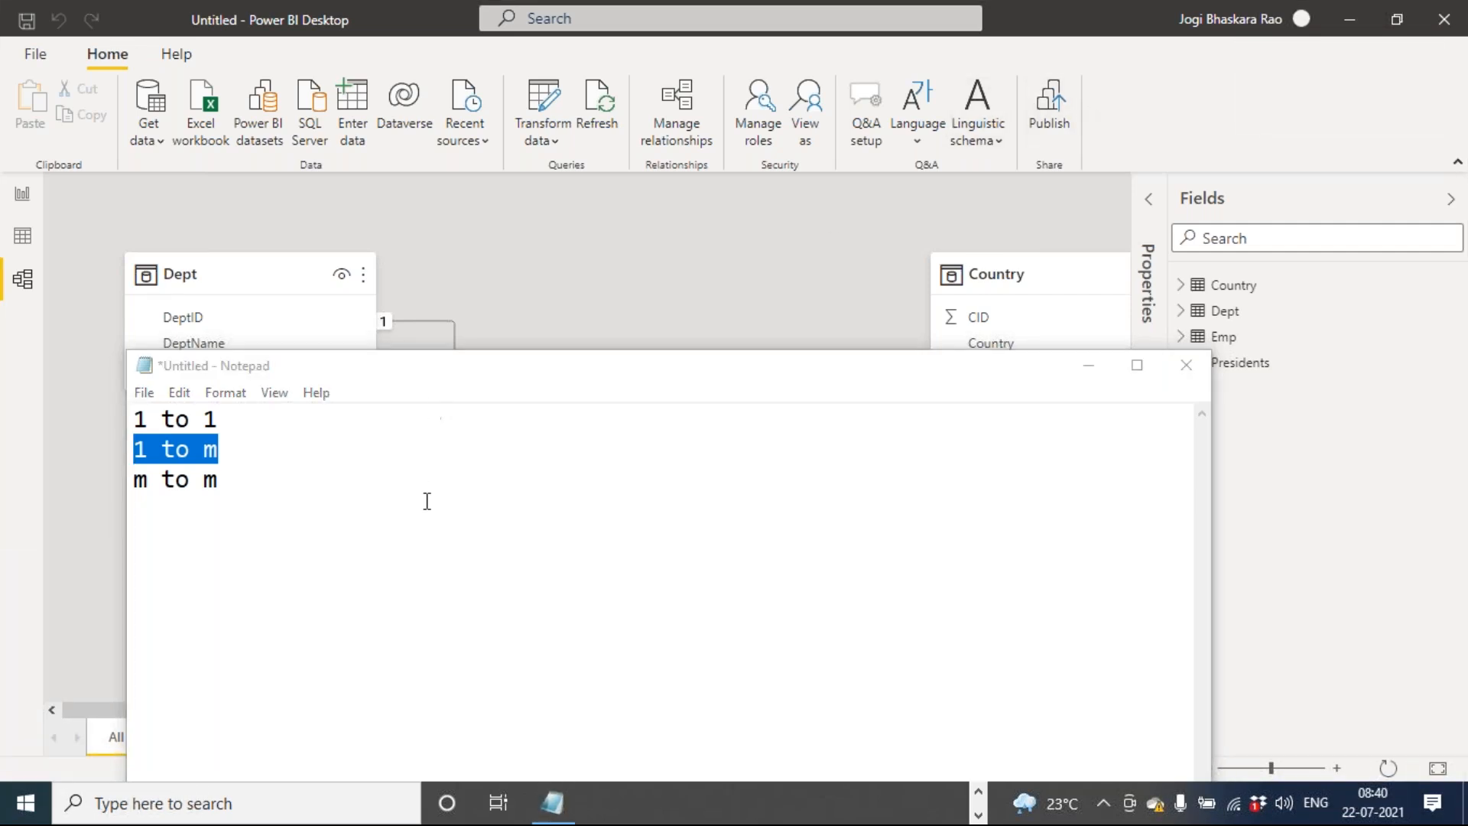
{"action": "left_click", "coordinate": [978, 792]}
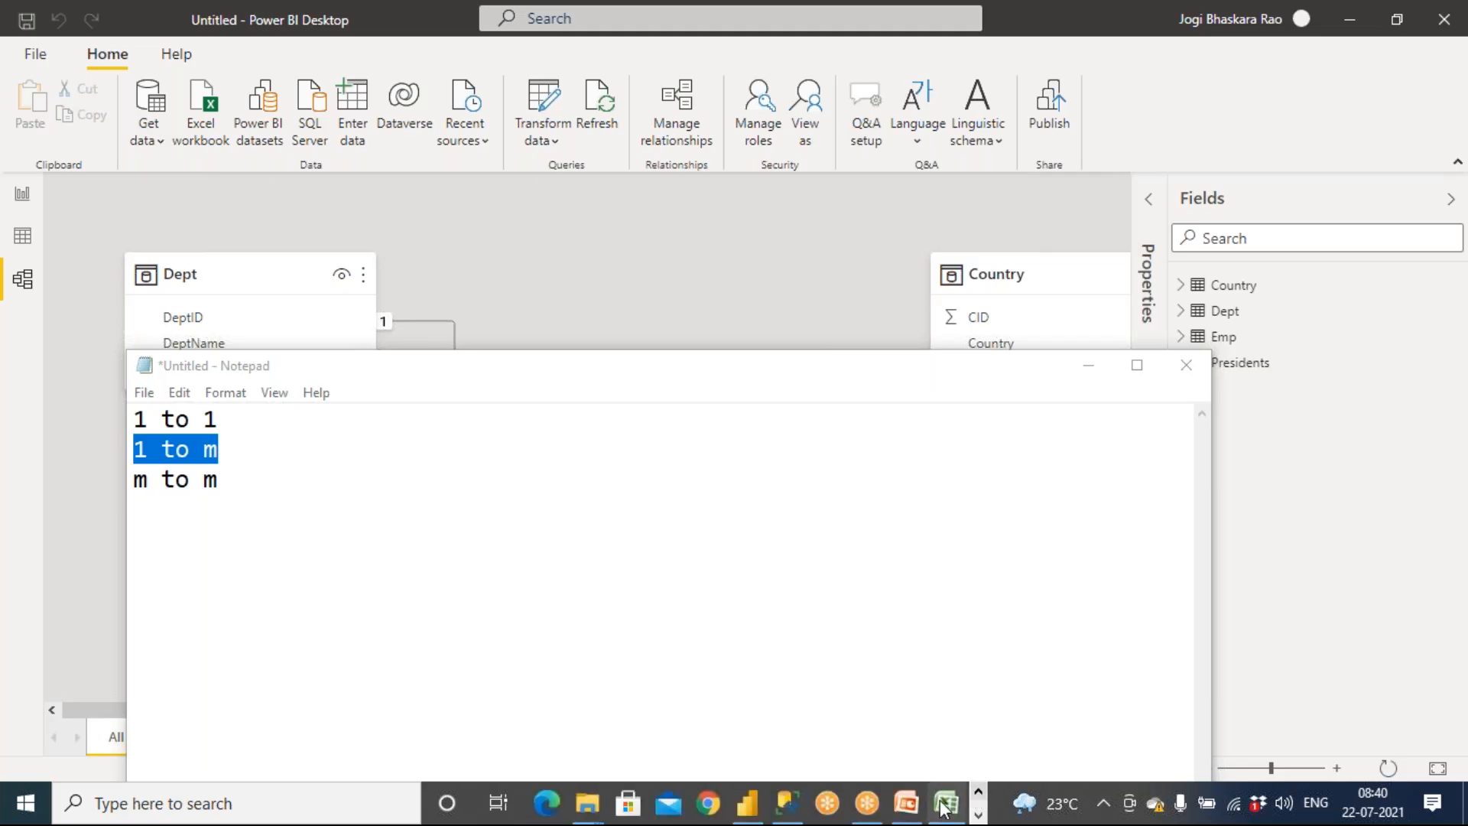
{"action": "left_click", "coordinate": [906, 803]}
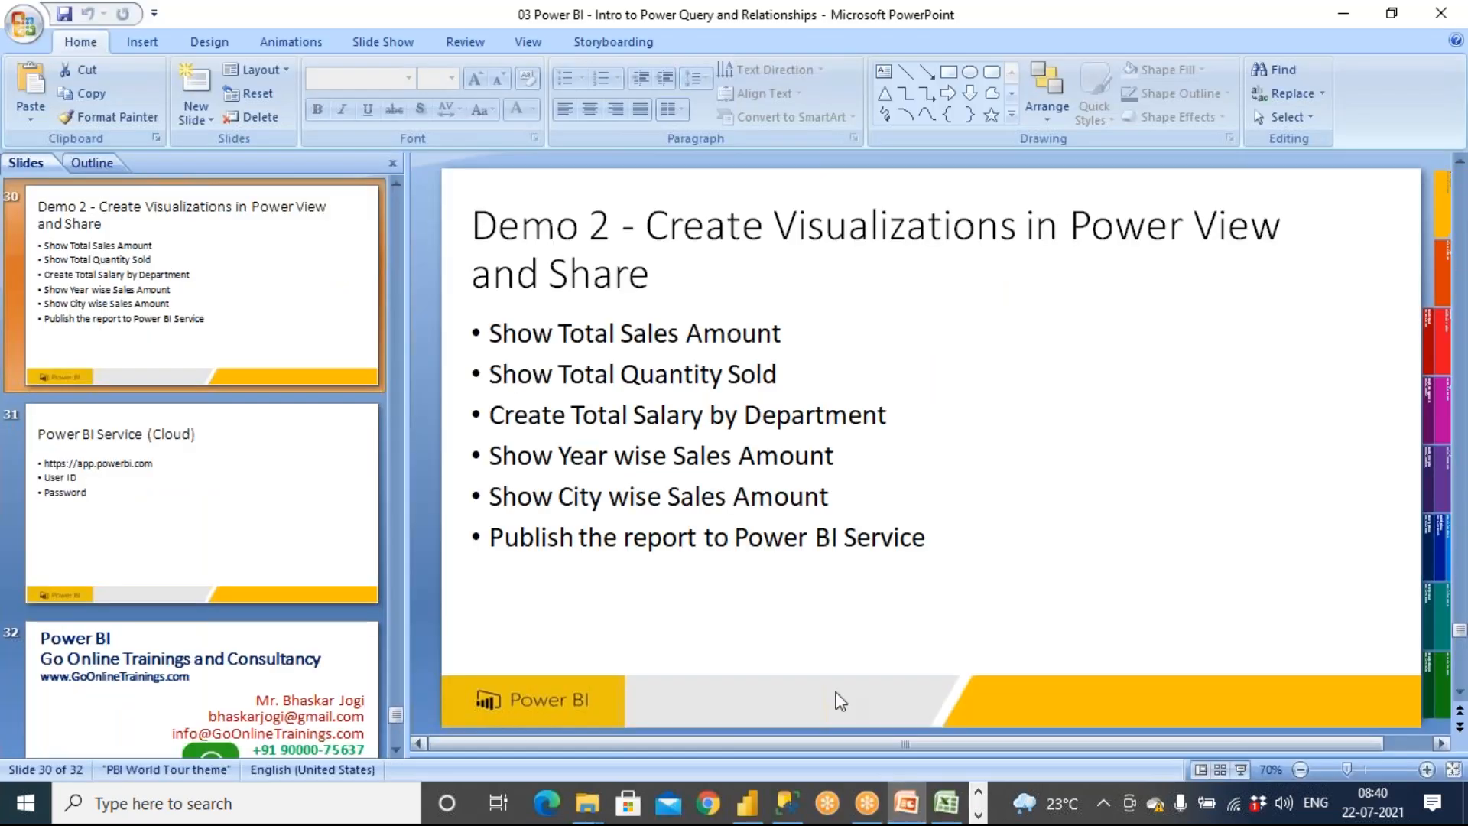
{"action": "scroll", "coordinate": [170, 335], "scroll_direction": "up", "scroll_amount": 1}
{"action": "left_click", "coordinate": [170, 335]}
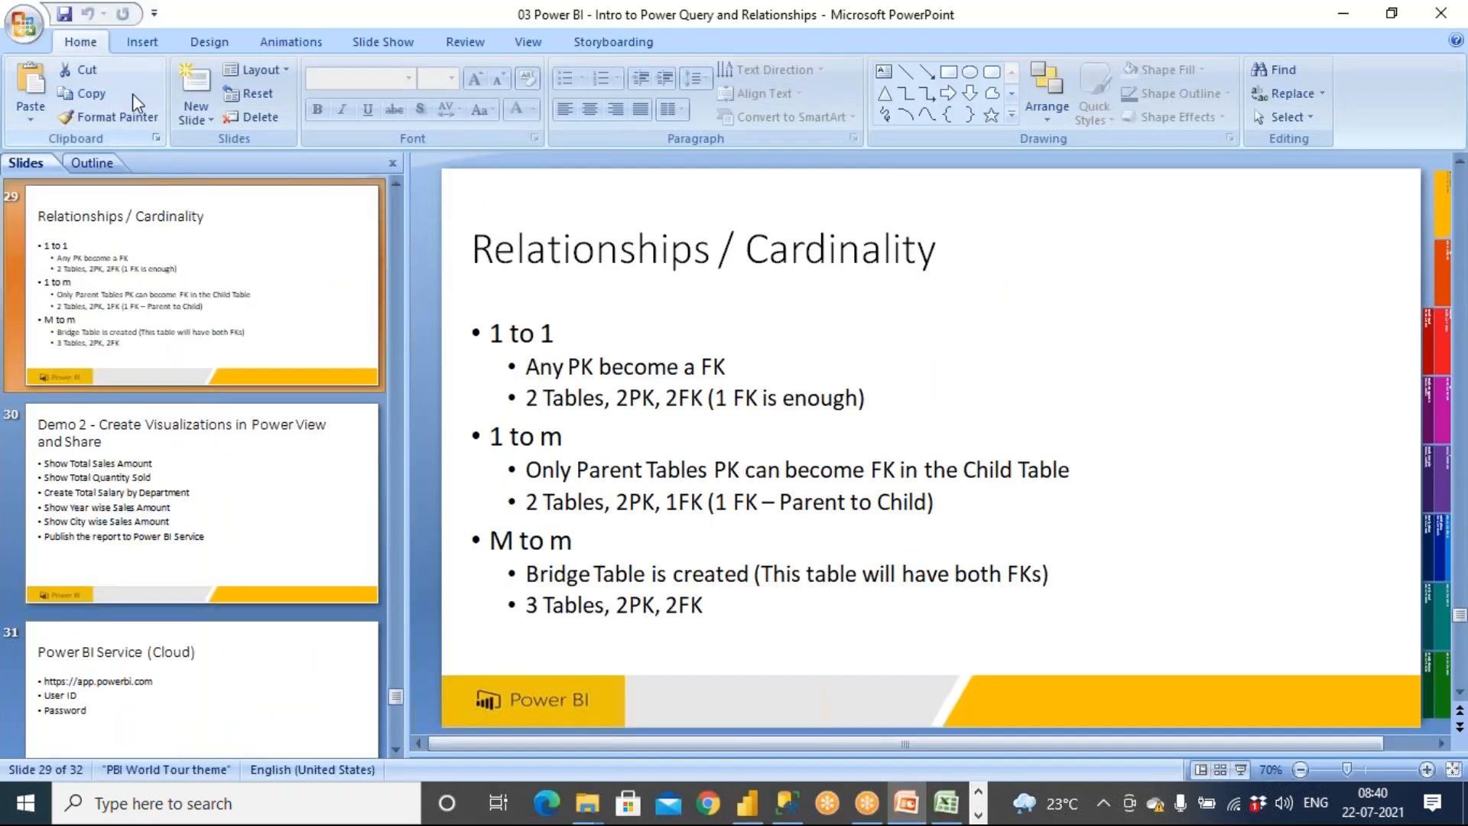
{"action": "left_click", "coordinate": [198, 85]}
{"action": "left_click", "coordinate": [510, 253]}
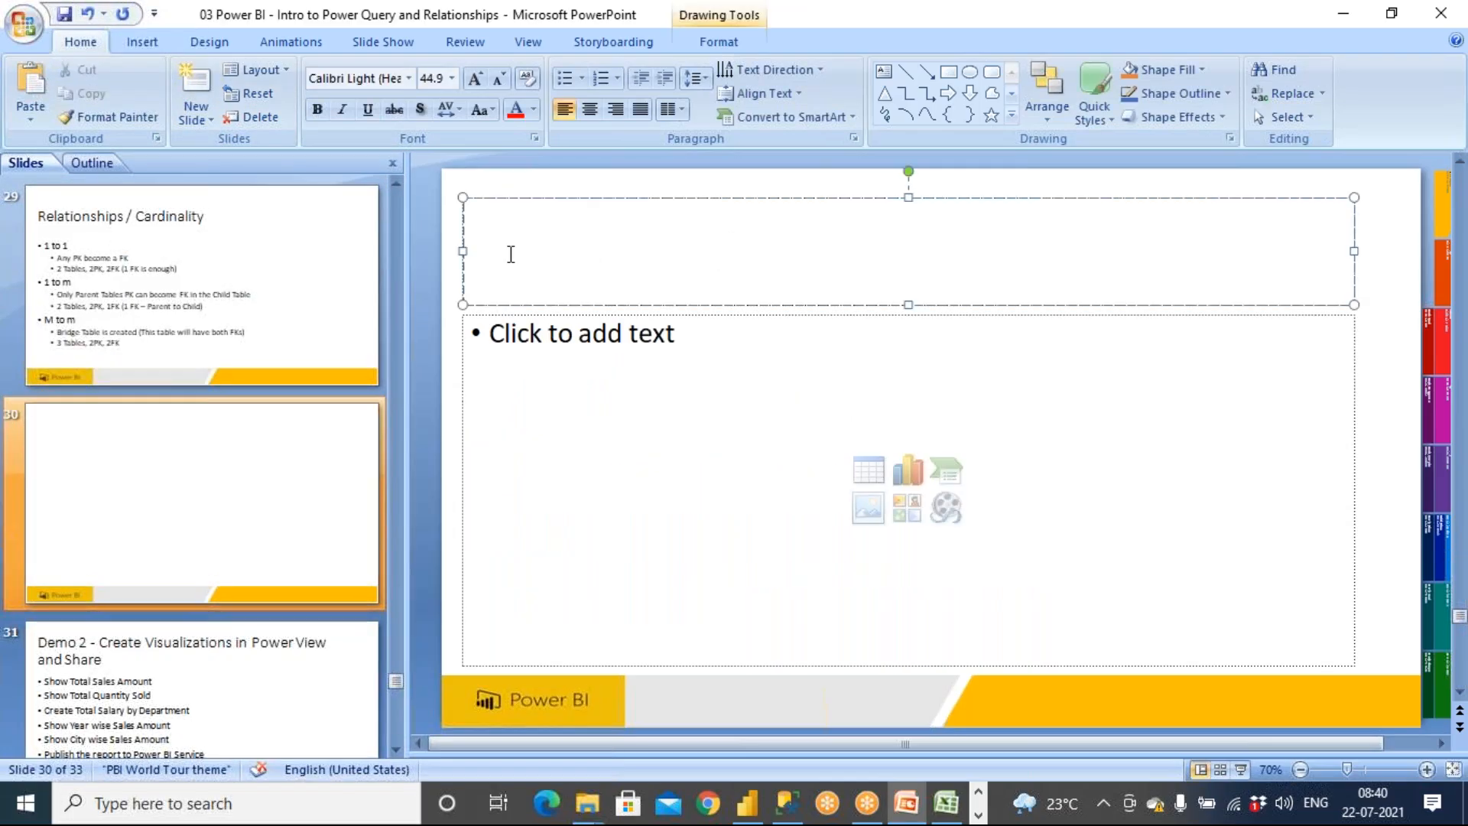
{"action": "type", "text": "M to m"}
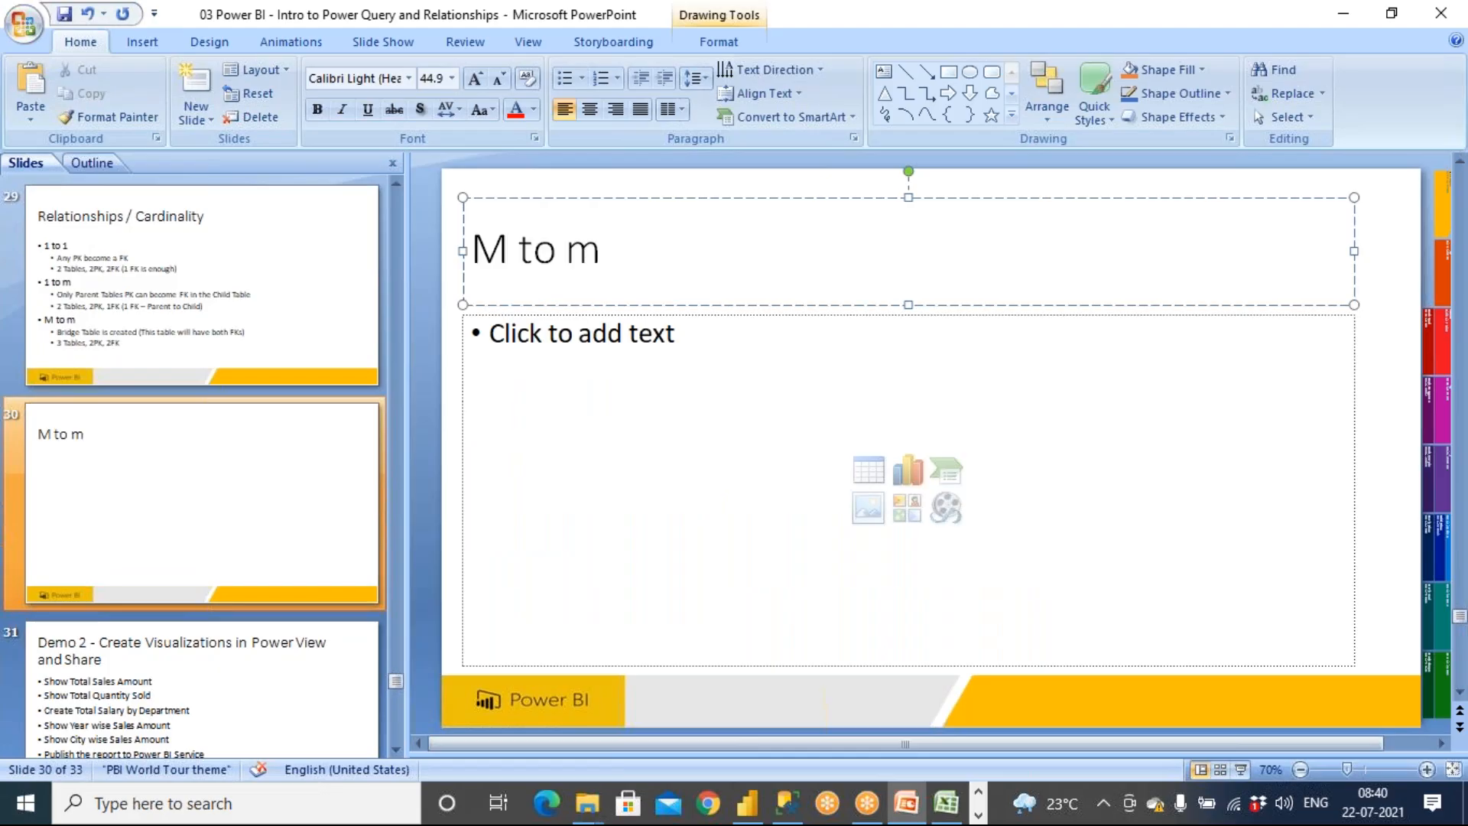
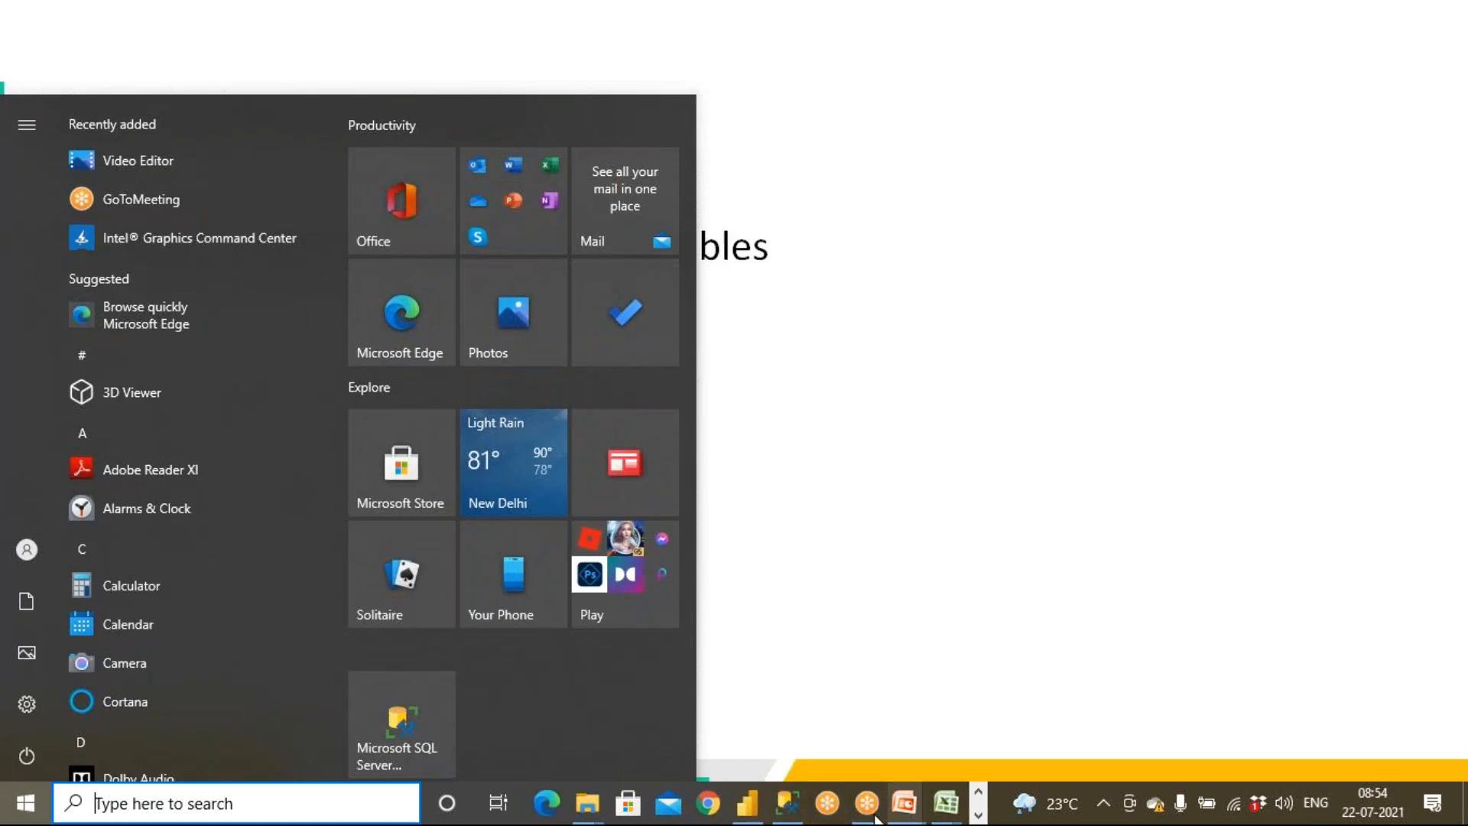
Switch to Power BI Desktop and turn on the border for the Country–PresidentName table visual
{"action": "left_click", "coordinate": [747, 803]}
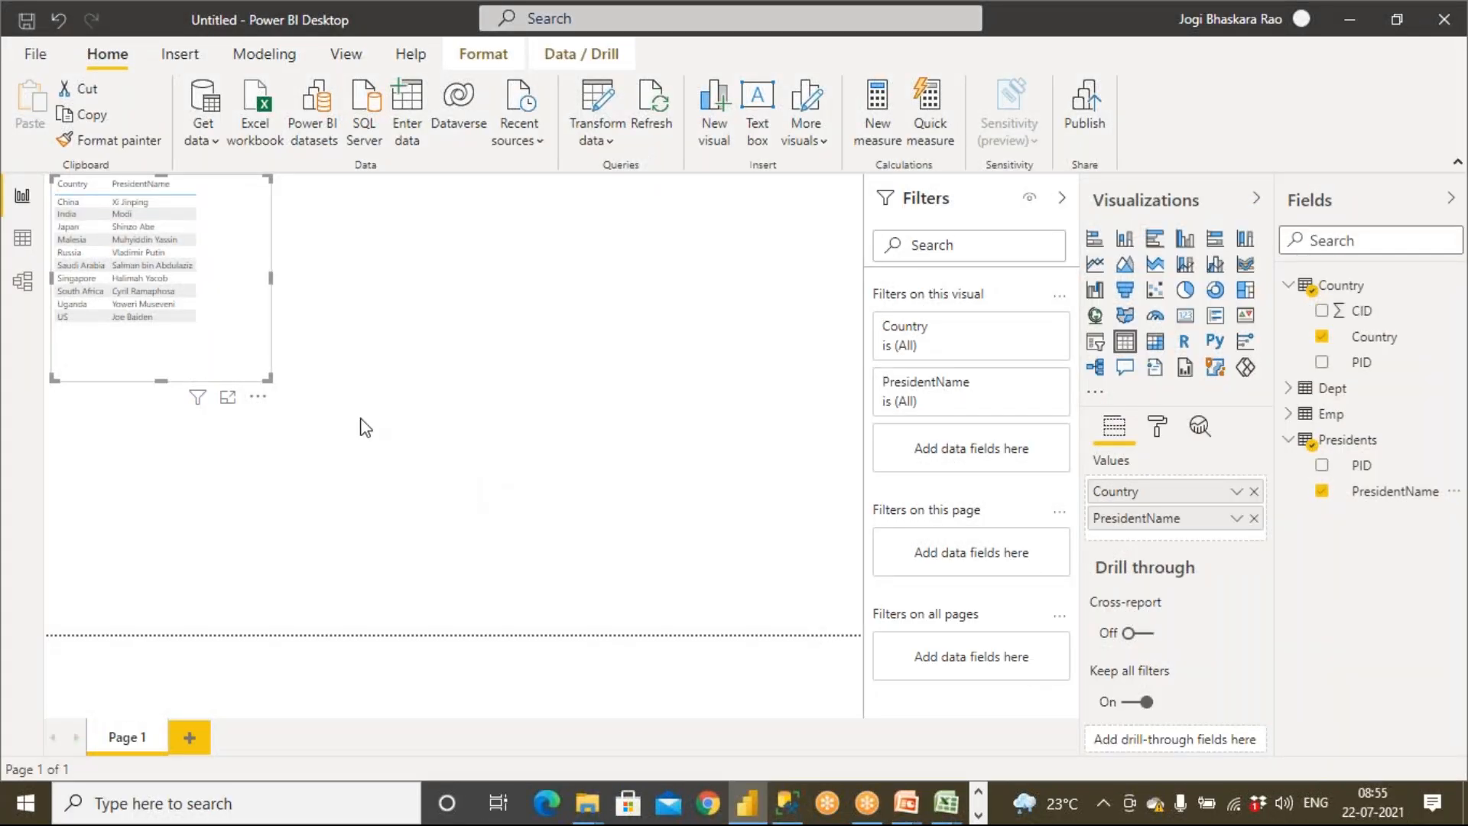
{"action": "left_click", "coordinate": [612, 379]}
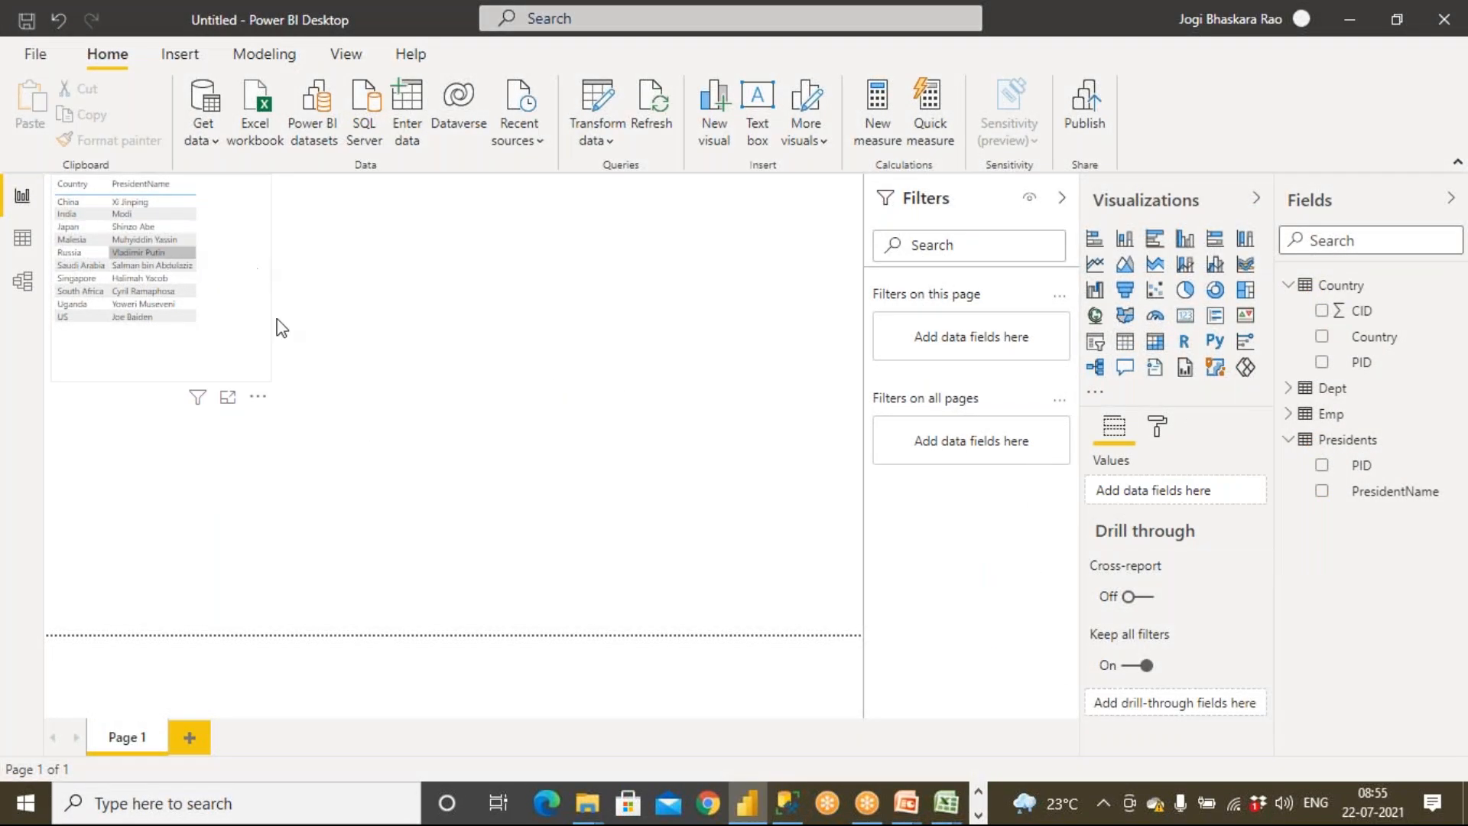
{"action": "left_click", "coordinate": [153, 253]}
{"action": "left_click", "coordinate": [296, 370]}
{"action": "left_click", "coordinate": [238, 335]}
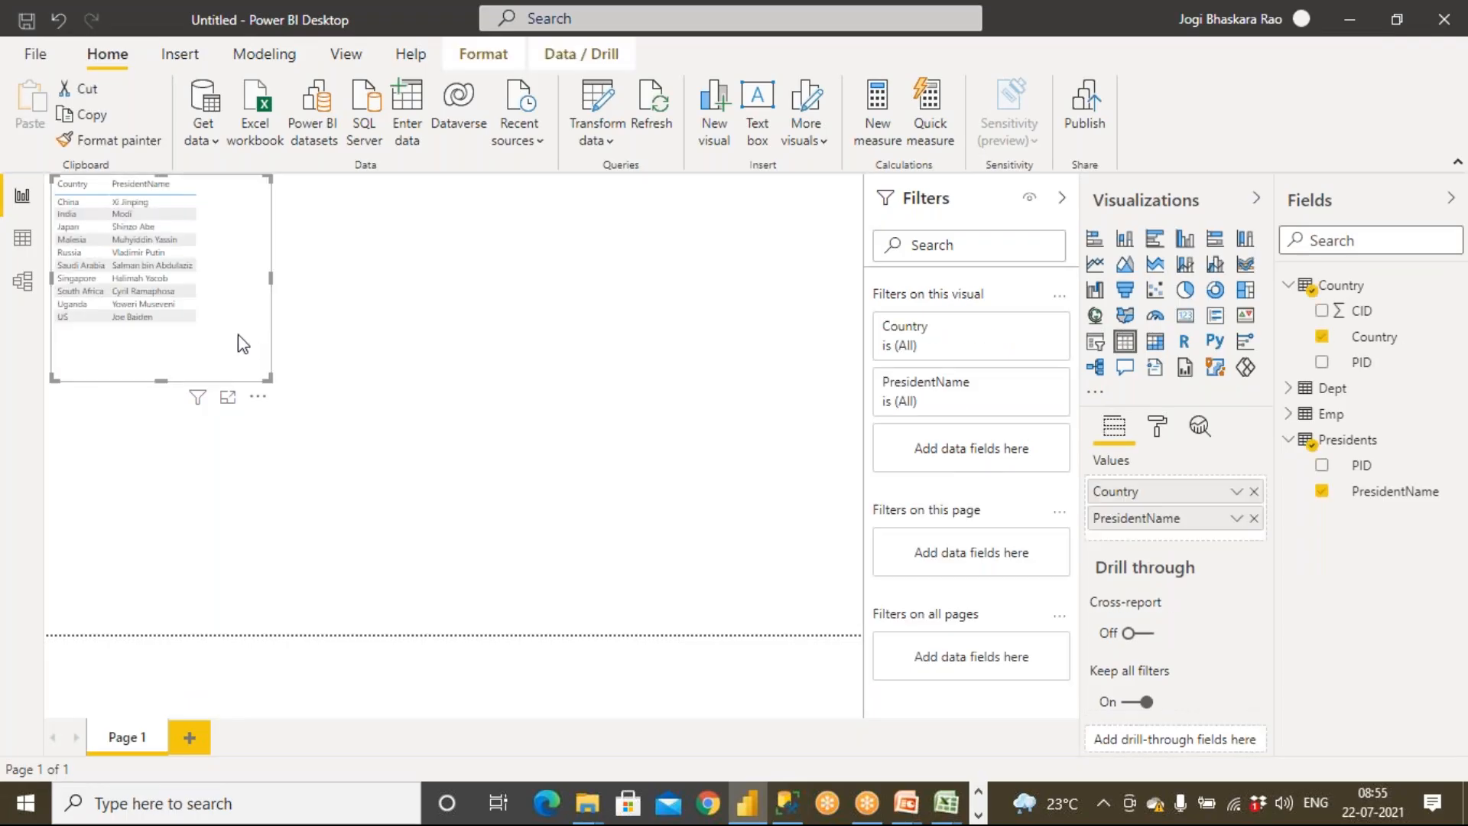
{"action": "left_click", "coordinate": [1158, 426]}
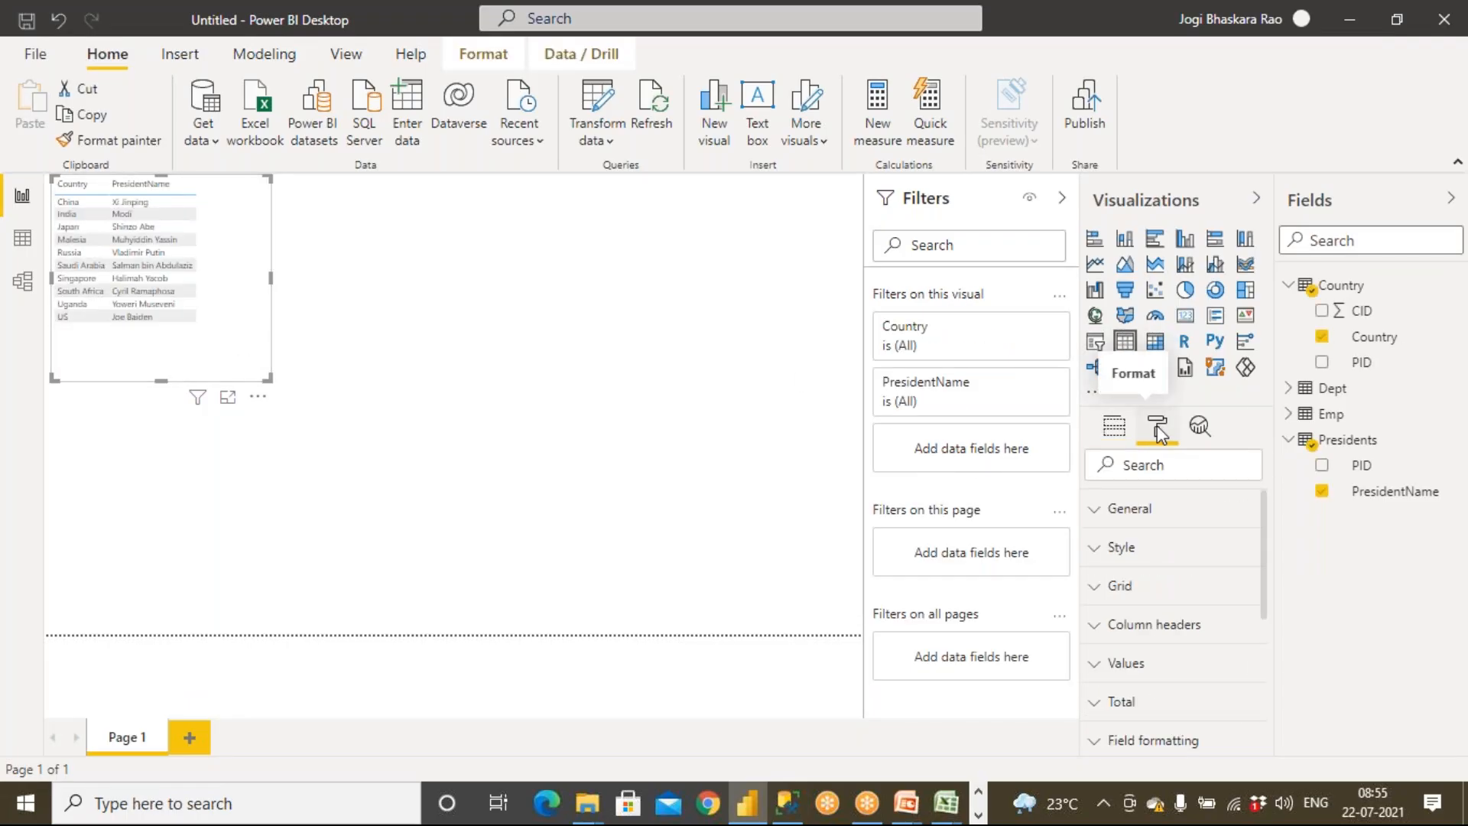
{"action": "scroll", "coordinate": [1258, 661], "scroll_direction": "down", "scroll_amount": 5}
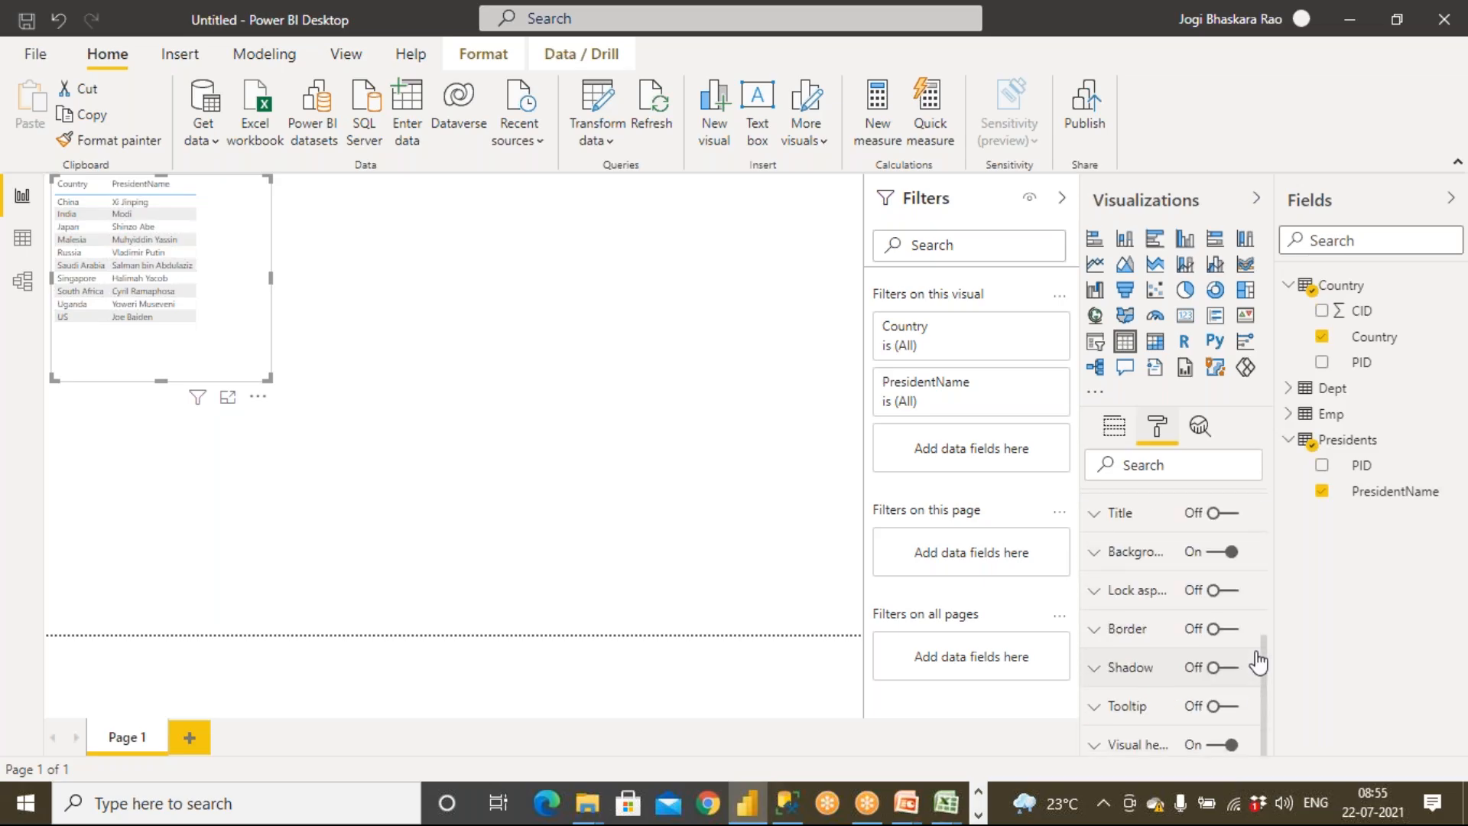
{"action": "left_click", "coordinate": [1233, 630]}
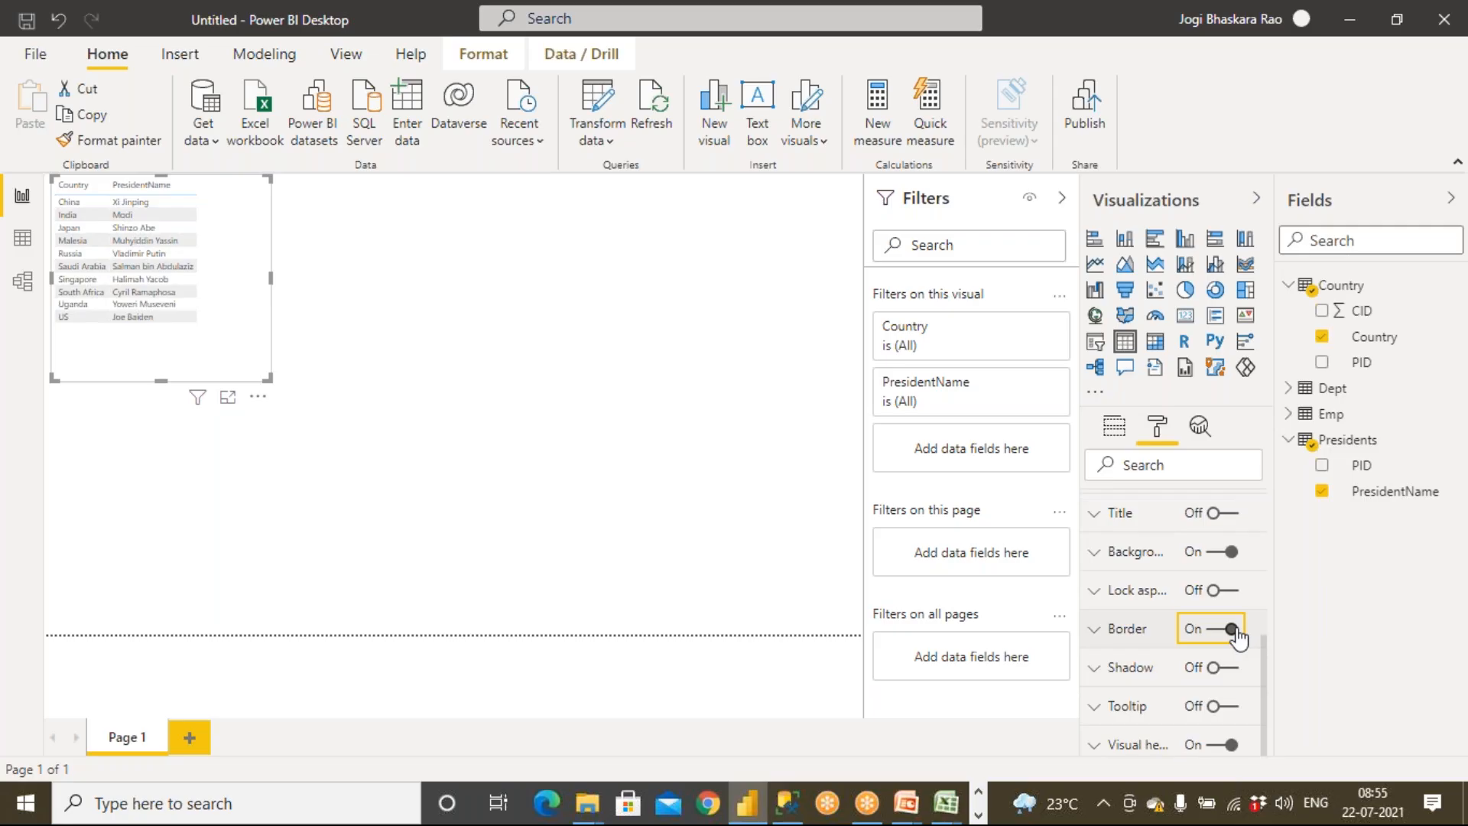
Set the Country–PresidentName table's text size to 15 pt in its grid settings
{"action": "left_click", "coordinate": [236, 347]}
{"action": "scroll", "coordinate": [1258, 574], "scroll_direction": "up", "scroll_amount": 6}
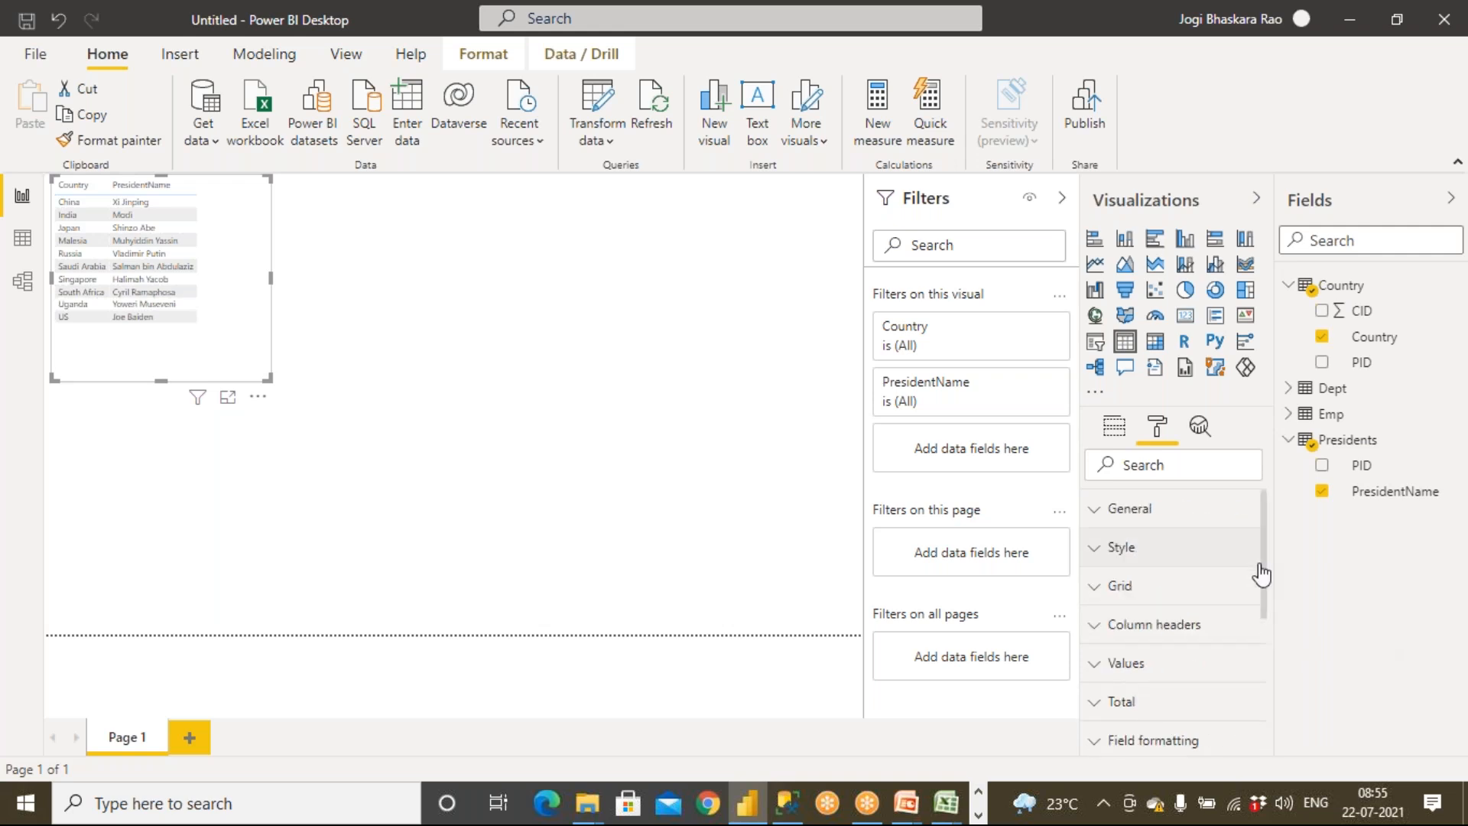
{"action": "left_click", "coordinate": [1100, 590]}
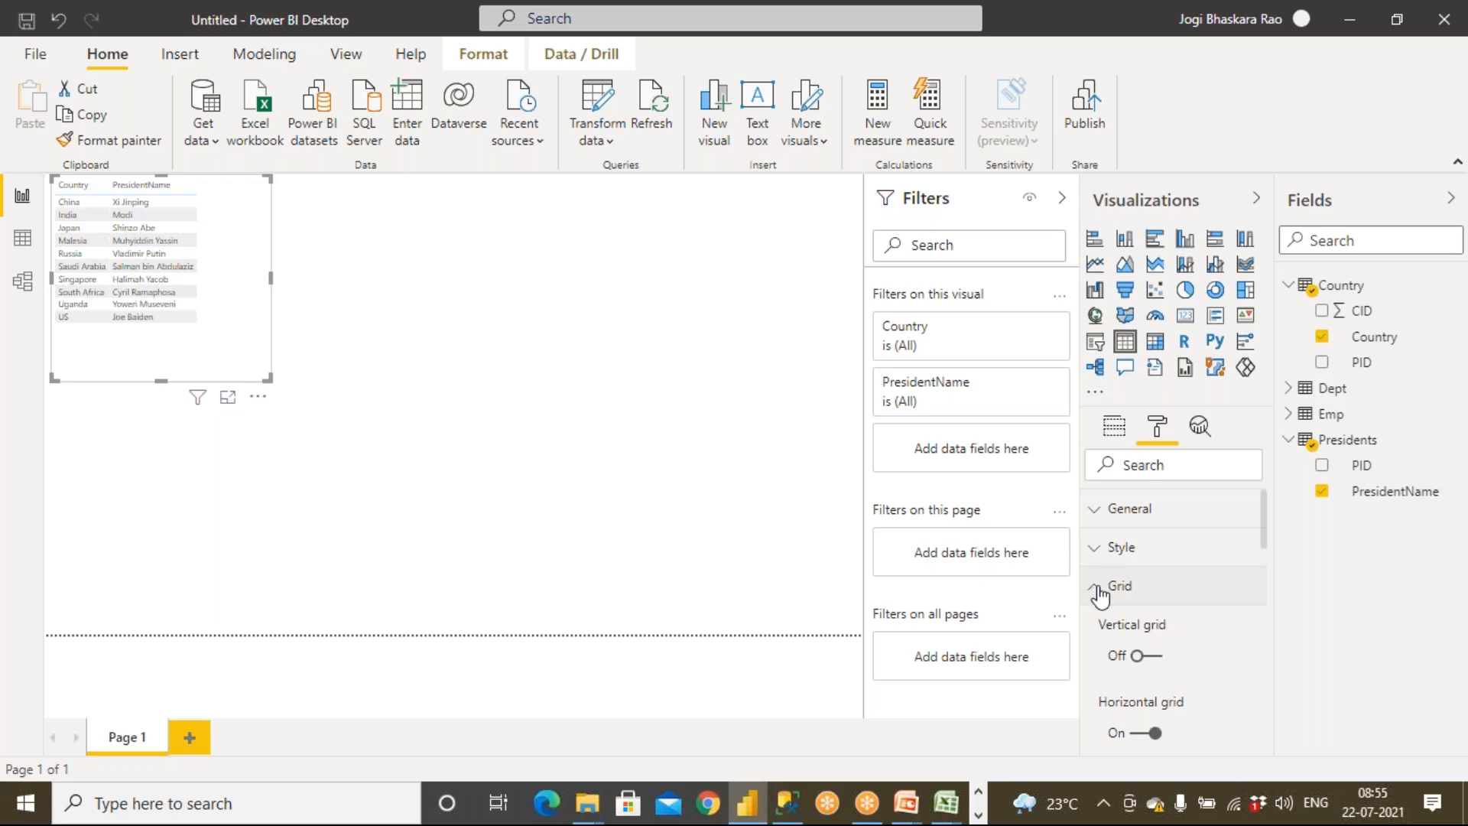
{"action": "scroll", "coordinate": [1194, 658], "scroll_direction": "down", "scroll_amount": 4}
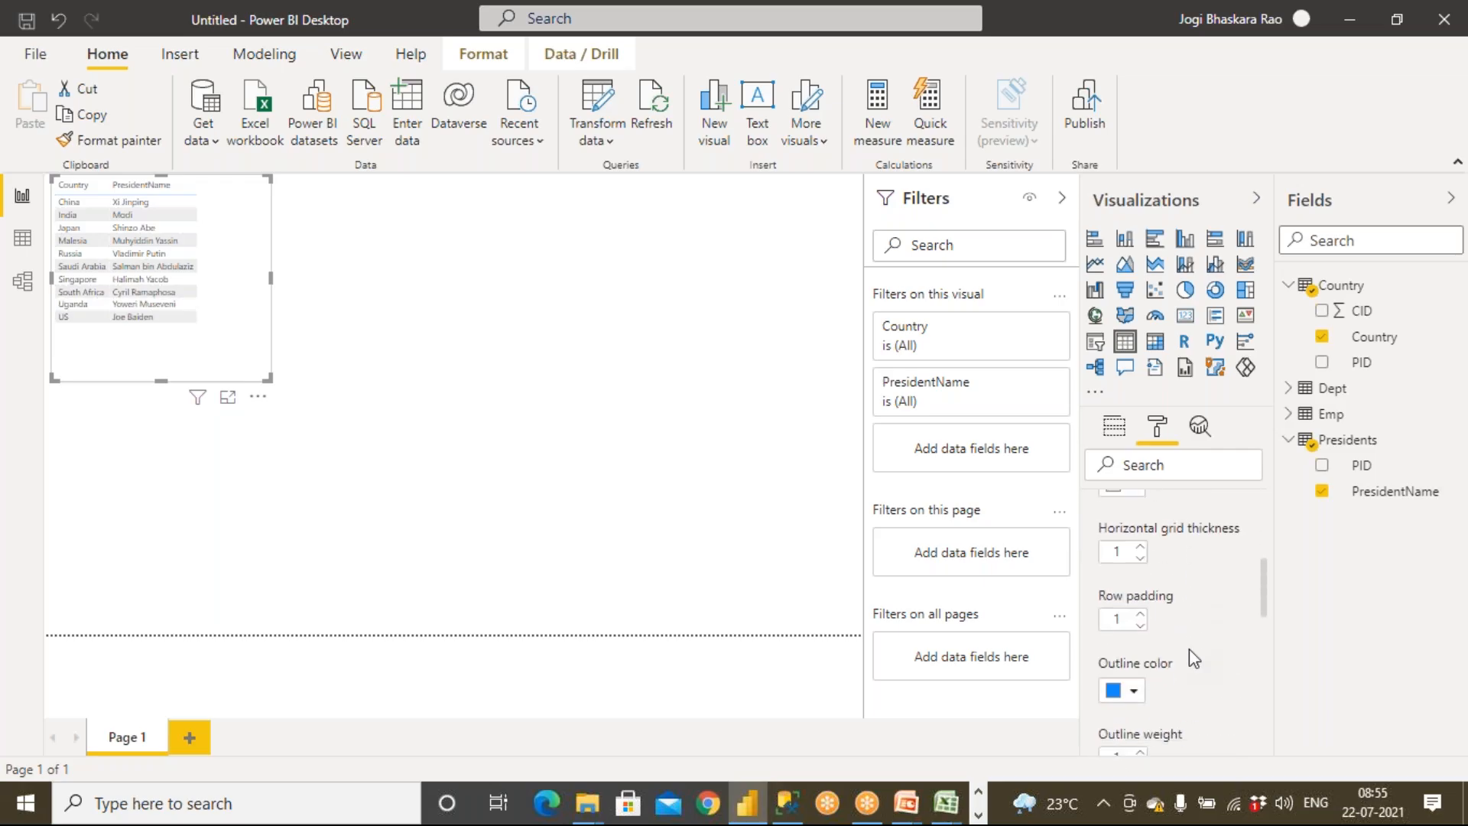
{"action": "scroll", "coordinate": [1190, 658], "scroll_direction": "down", "scroll_amount": 1}
{"action": "scroll", "coordinate": [1190, 649], "scroll_direction": "down", "scroll_amount": 2}
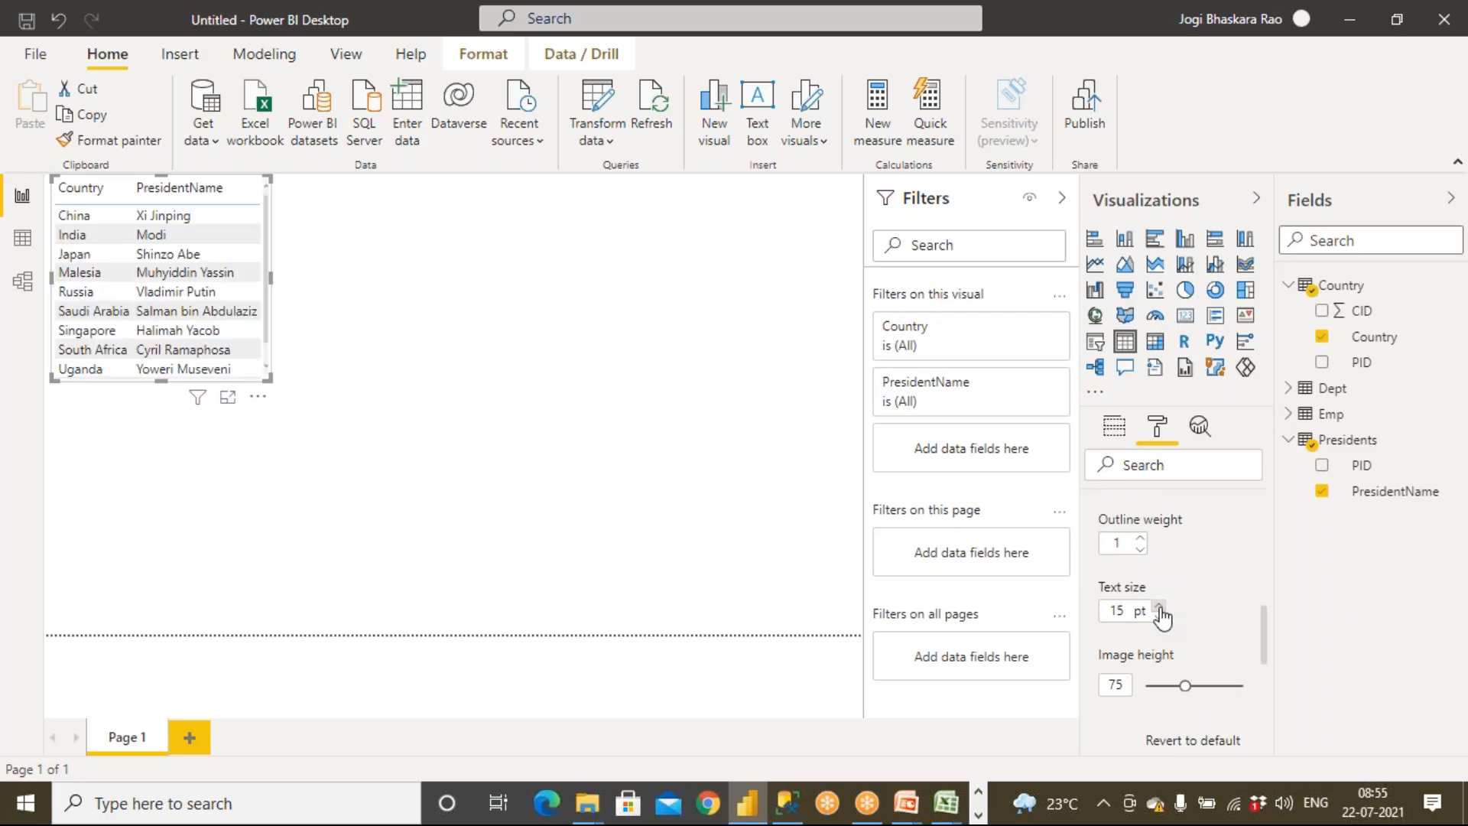
Enlarge the table visual and apply the Condensed table style
{"action": "left_click_drag", "start_coordinate": [267, 378], "coordinate": [353, 489]}
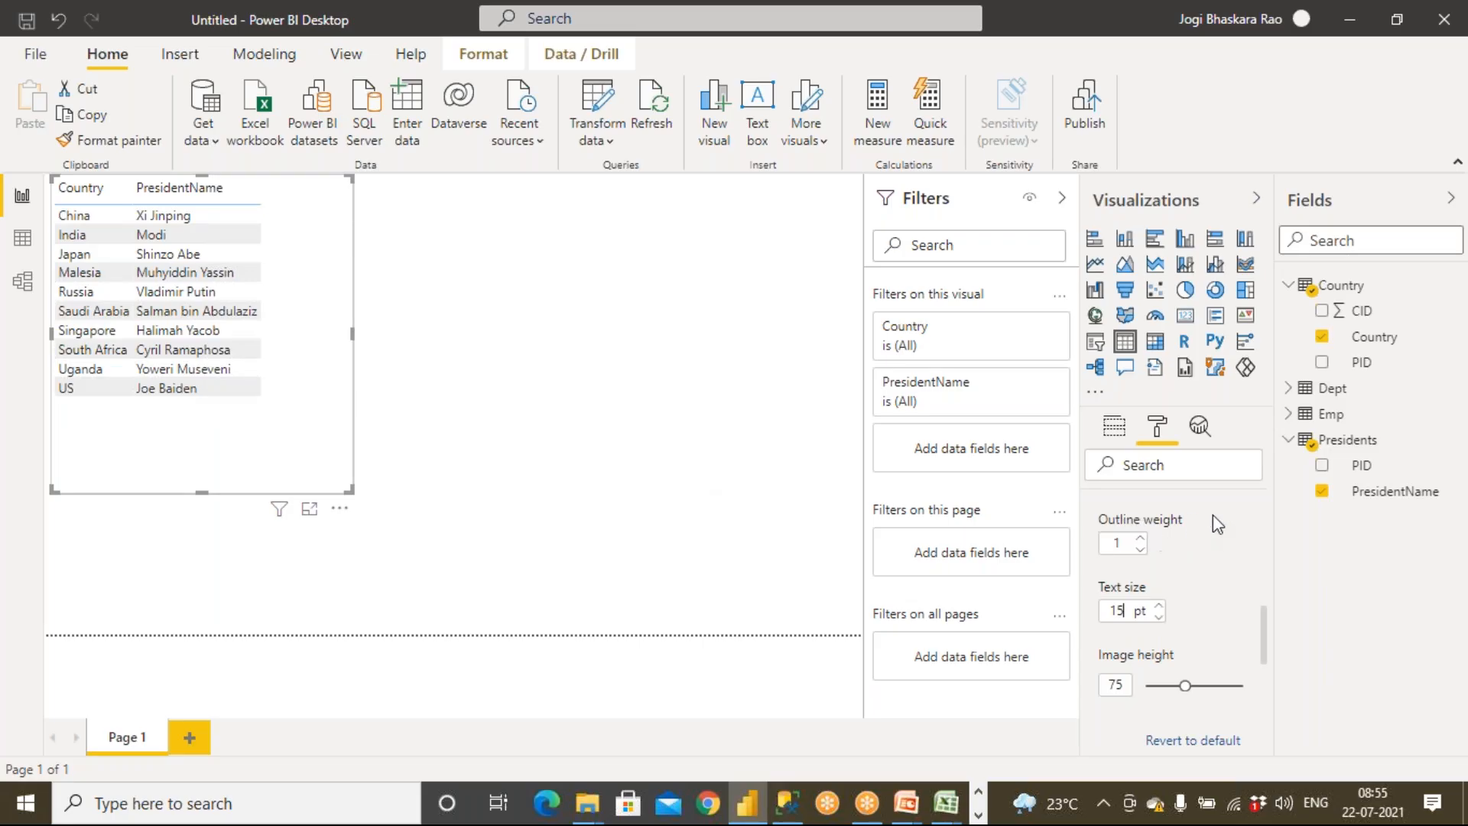
{"action": "scroll", "coordinate": [1214, 519], "scroll_direction": "up", "scroll_amount": 6}
{"action": "left_click", "coordinate": [1098, 587]}
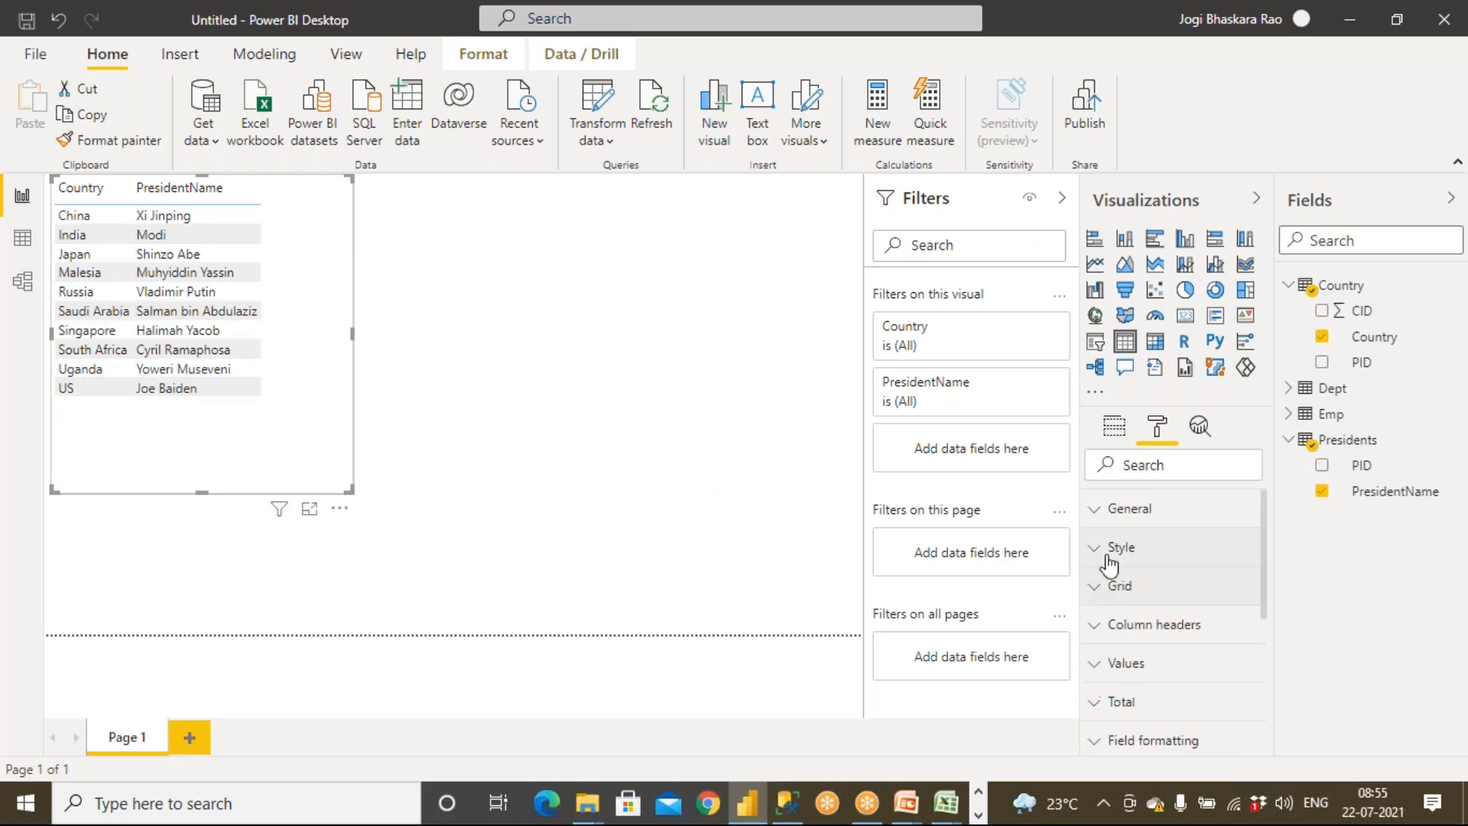
{"action": "left_click", "coordinate": [1109, 550]}
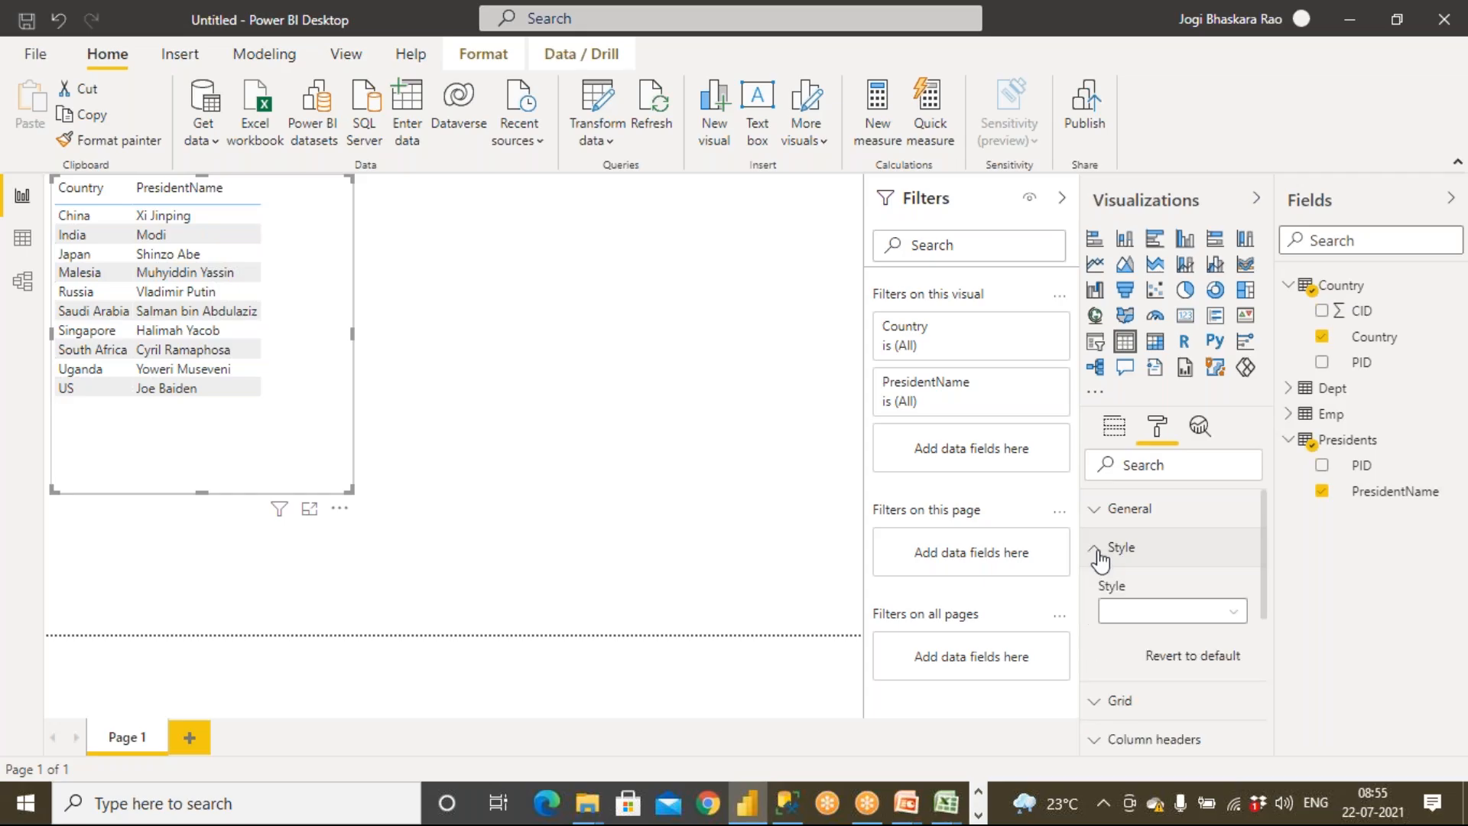
{"action": "left_click", "coordinate": [1153, 612]}
{"action": "left_click", "coordinate": [1159, 586]}
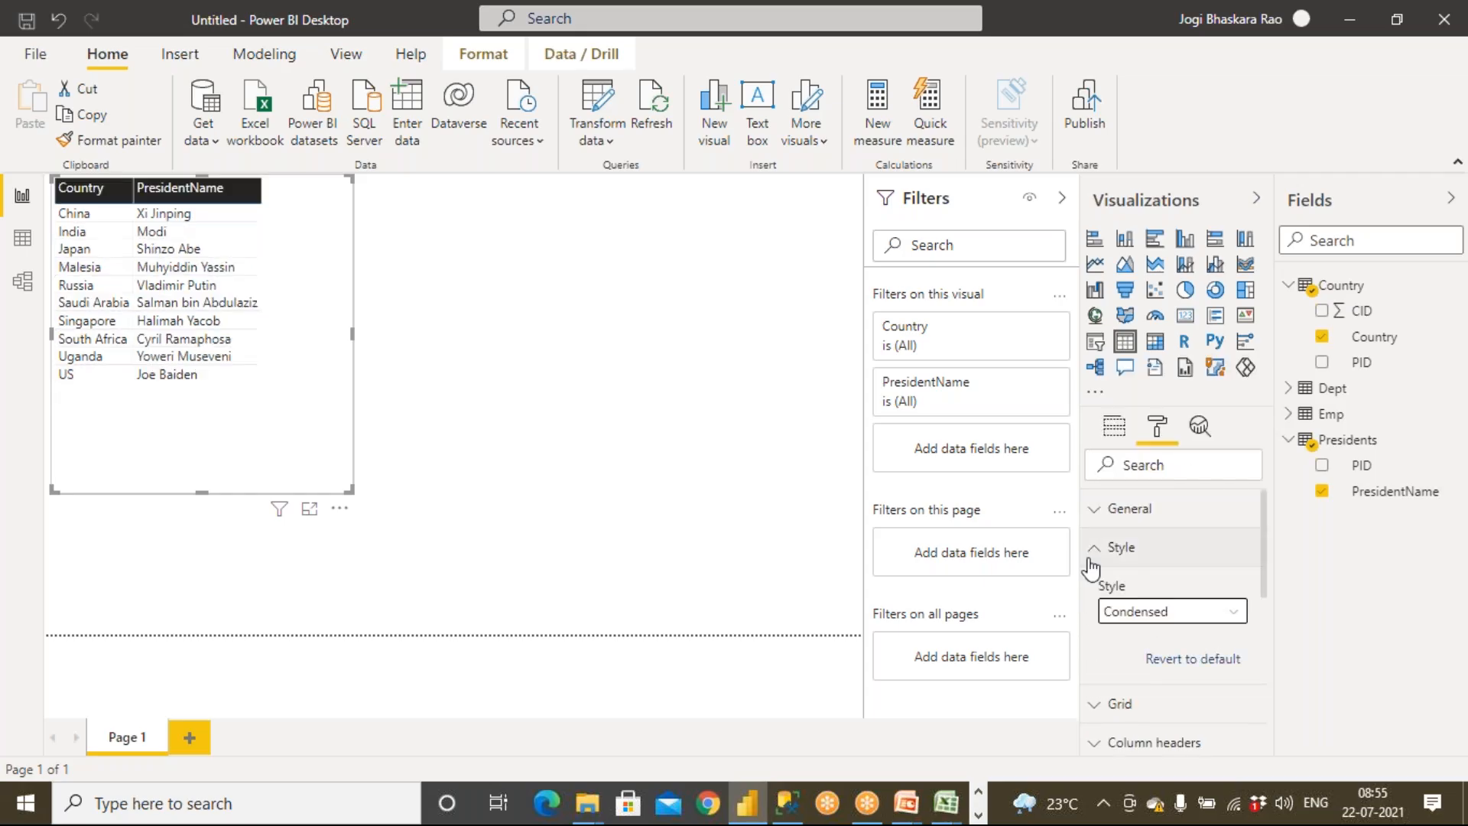
Widen the table visual and its Country column
{"action": "left_click_drag", "start_coordinate": [384, 493], "coordinate": [413, 490]}
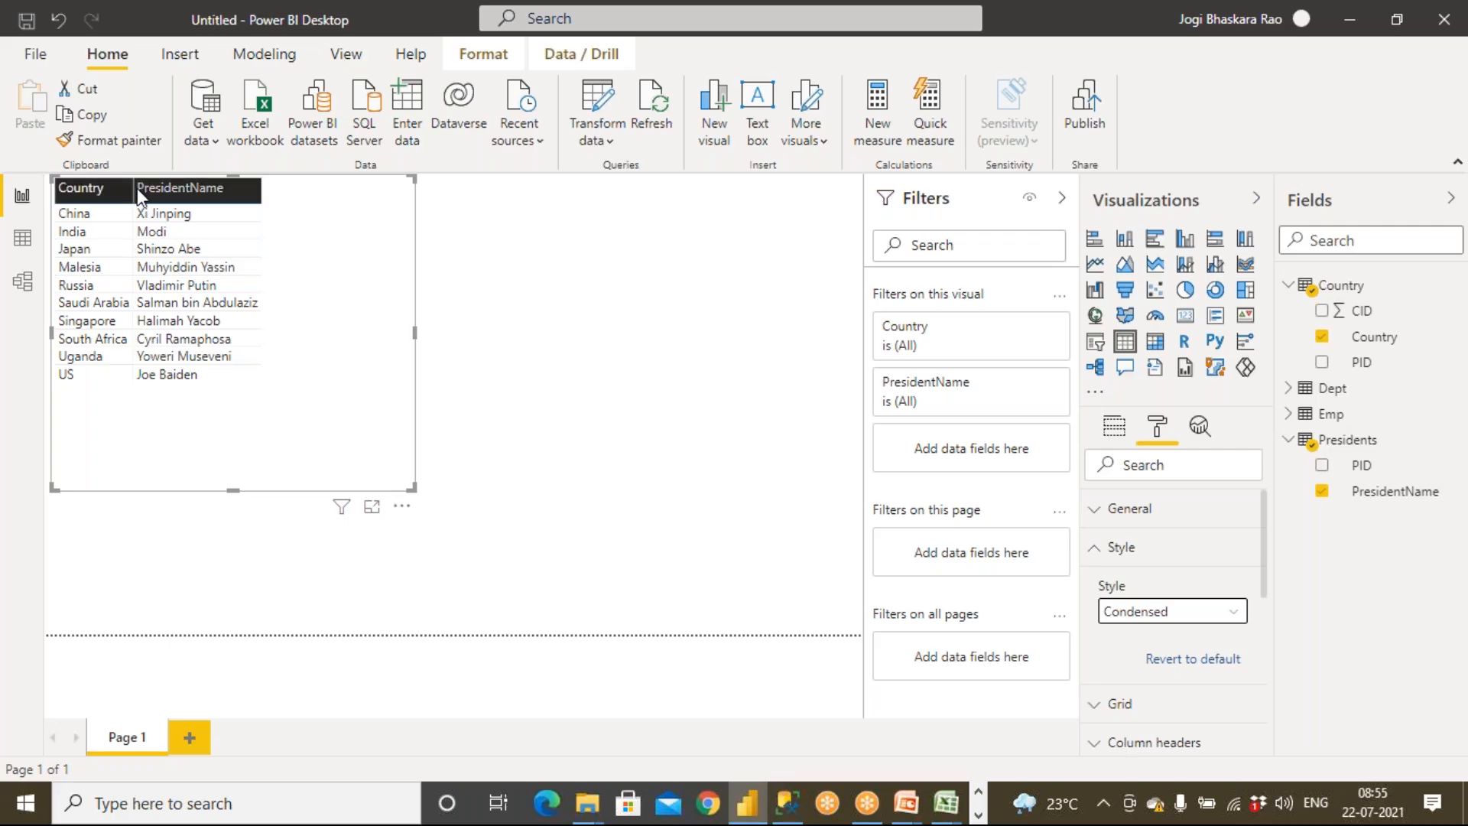
{"action": "left_click_drag", "start_coordinate": [133, 193], "coordinate": [207, 194]}
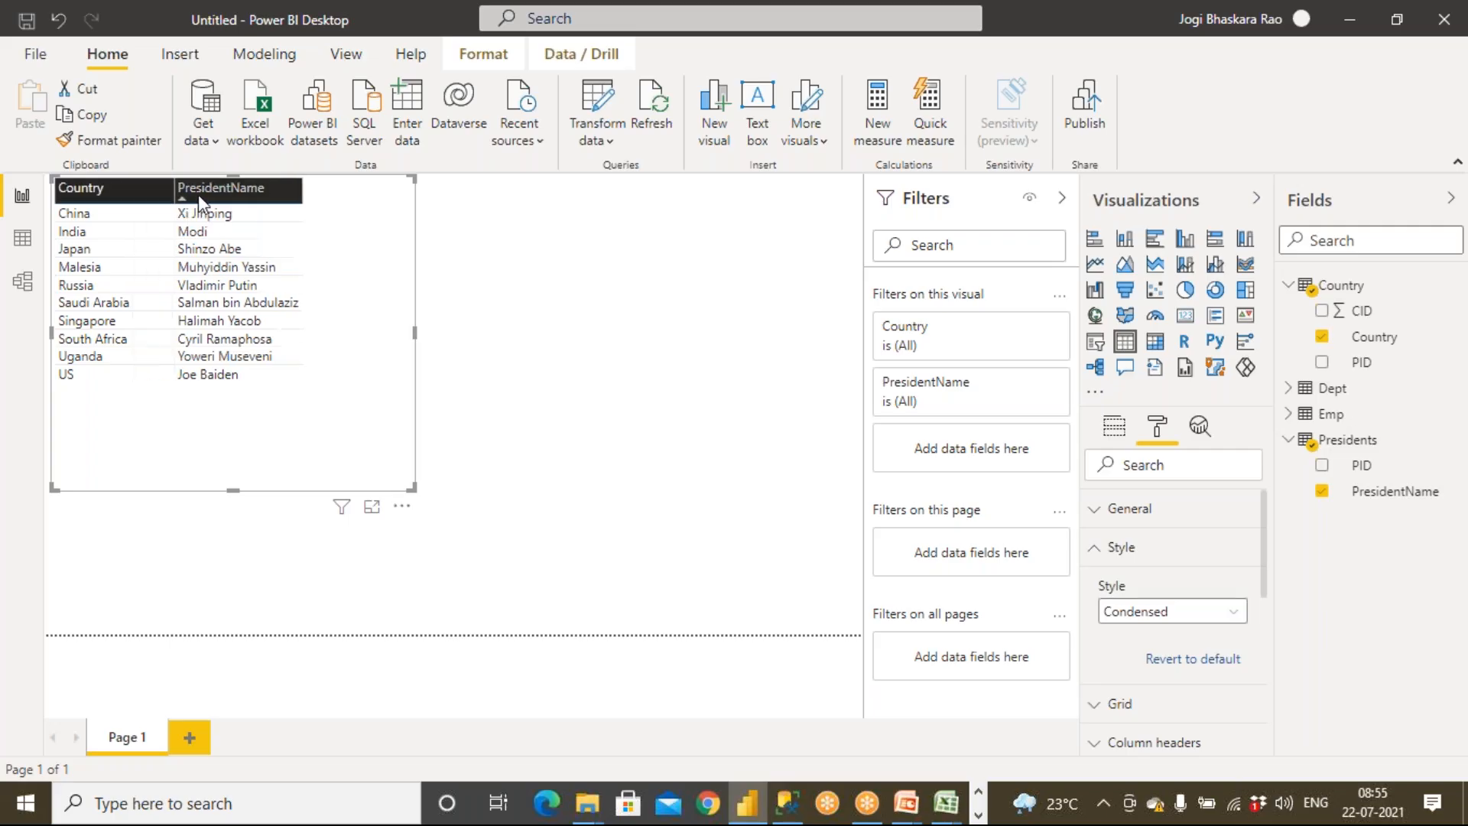
Select the US and Uganda rows to check the highlighting, then clear the selection
{"action": "left_click", "coordinate": [106, 373]}
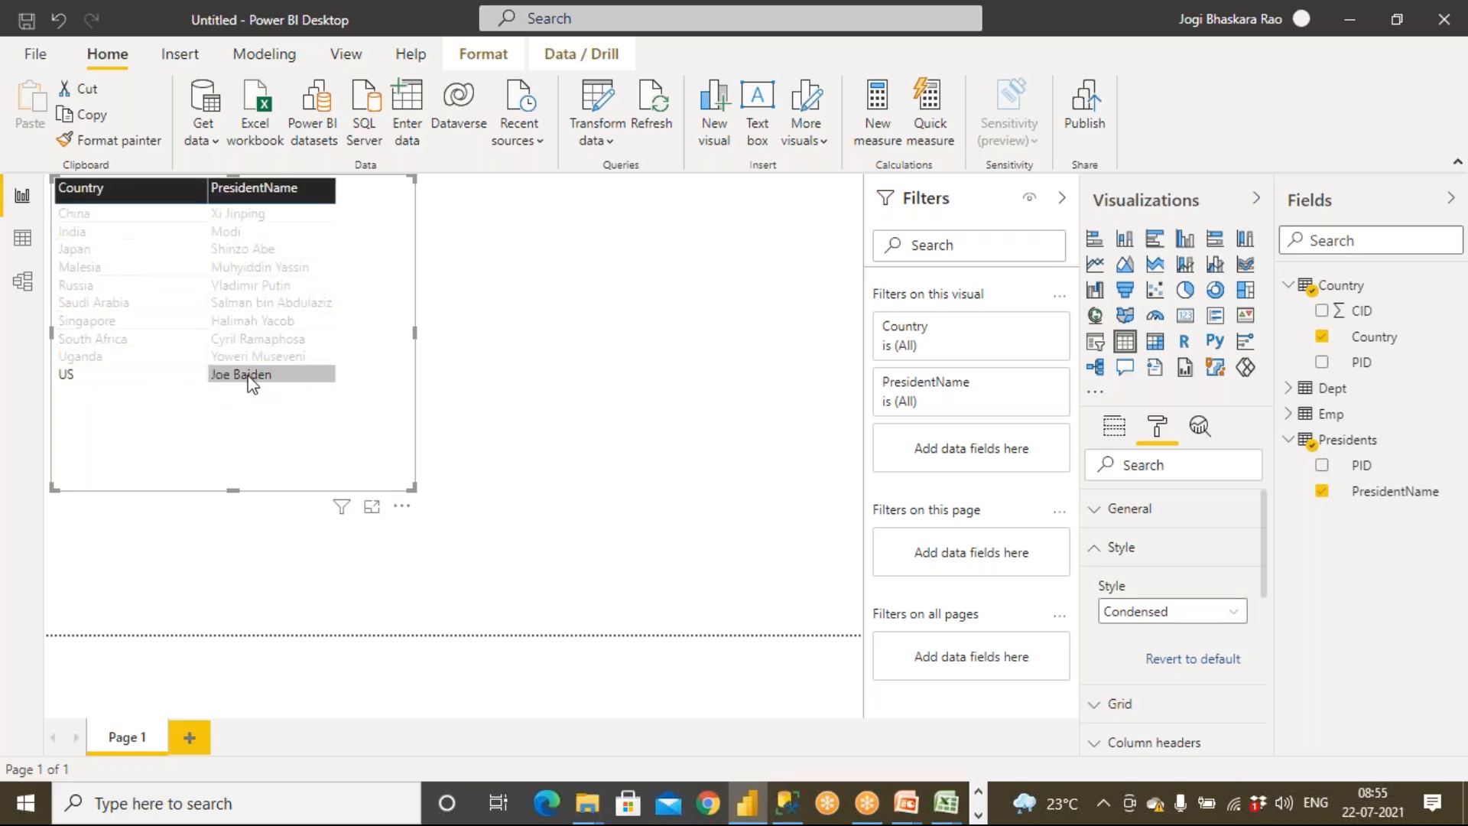
{"action": "left_click", "coordinate": [155, 372]}
{"action": "left_click", "coordinate": [121, 358]}
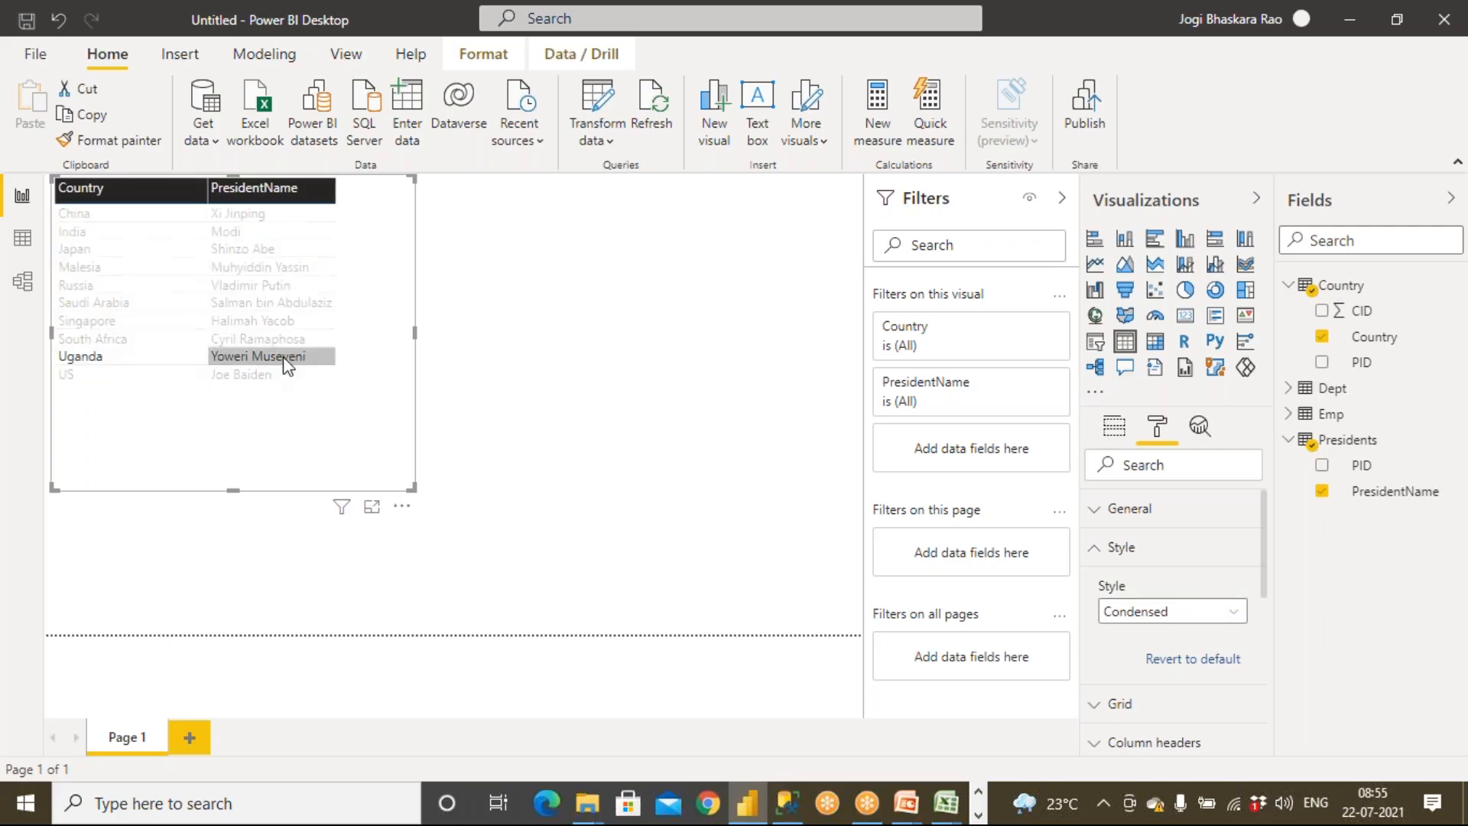
{"action": "left_click", "coordinate": [430, 457]}
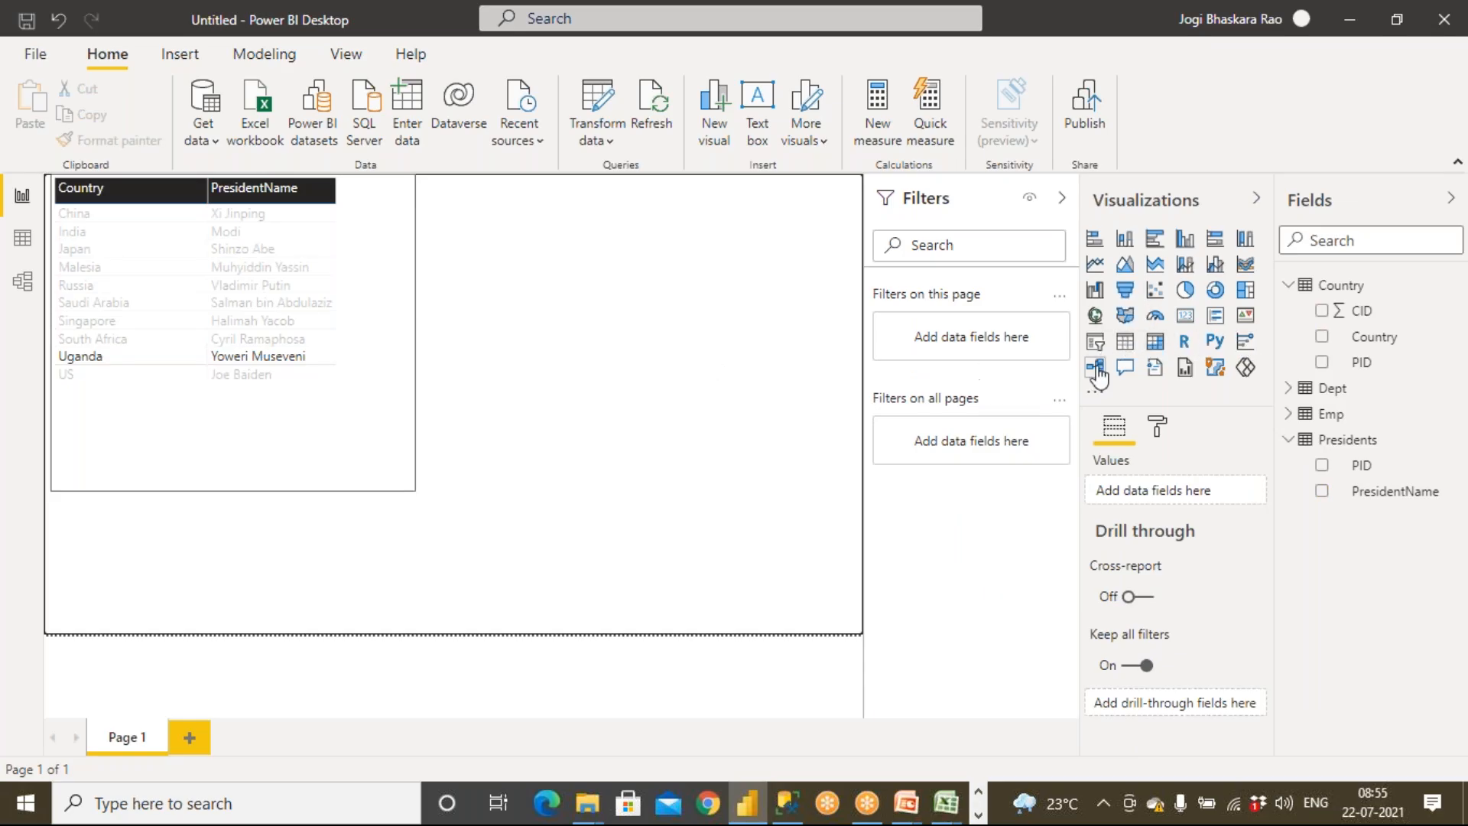
Add a new table visual beside the Country table and resize both visuals to a similar height
{"action": "left_click", "coordinate": [1125, 341]}
{"action": "left_click_drag", "start_coordinate": [292, 549], "coordinate": [627, 269]}
{"action": "left_click_drag", "start_coordinate": [632, 330], "coordinate": [632, 473]}
{"action": "left_click", "coordinate": [287, 486]}
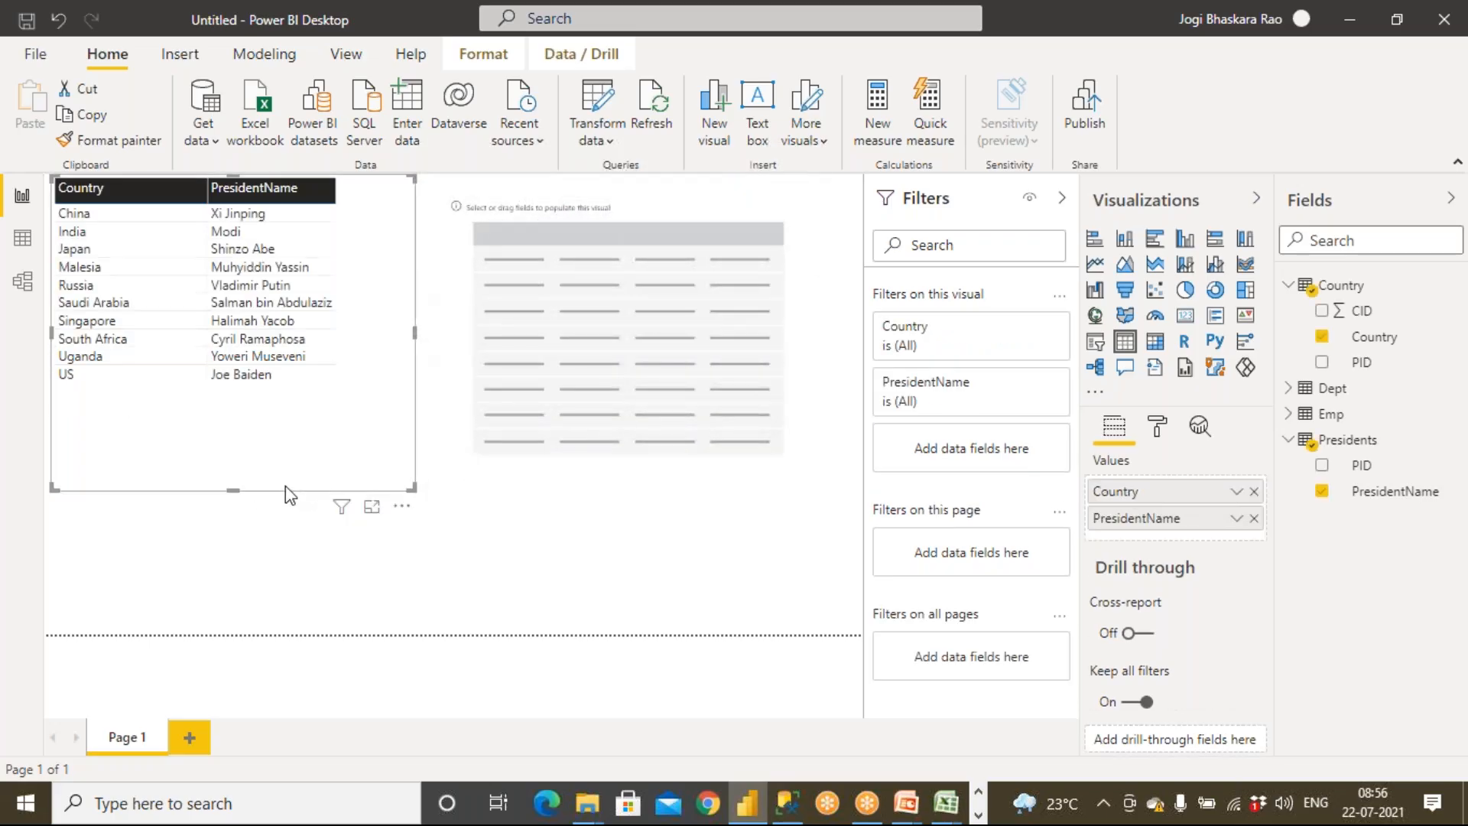
{"action": "left_click_drag", "start_coordinate": [233, 489], "coordinate": [227, 402]}
{"action": "left_click_drag", "start_coordinate": [551, 238], "coordinate": [528, 209]}
{"action": "left_click_drag", "start_coordinate": [599, 429], "coordinate": [608, 413]}
{"action": "left_click", "coordinate": [634, 484]}
Add Dept's DeptName and Emp's Salary fields to the new table visual
{"action": "left_click", "coordinate": [1289, 441]}
{"action": "left_click", "coordinate": [1288, 286]}
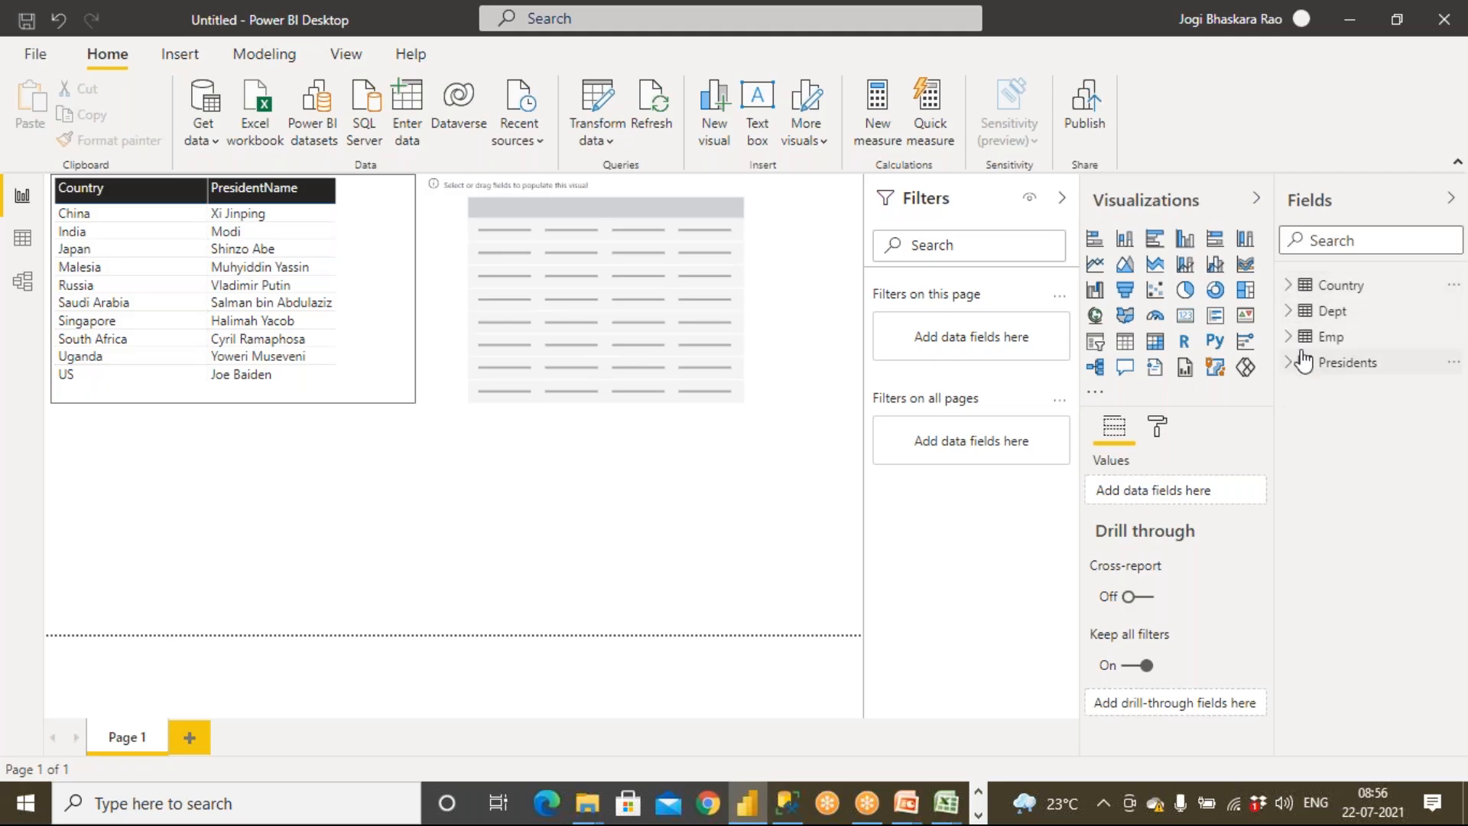
{"action": "left_click", "coordinate": [1289, 312]}
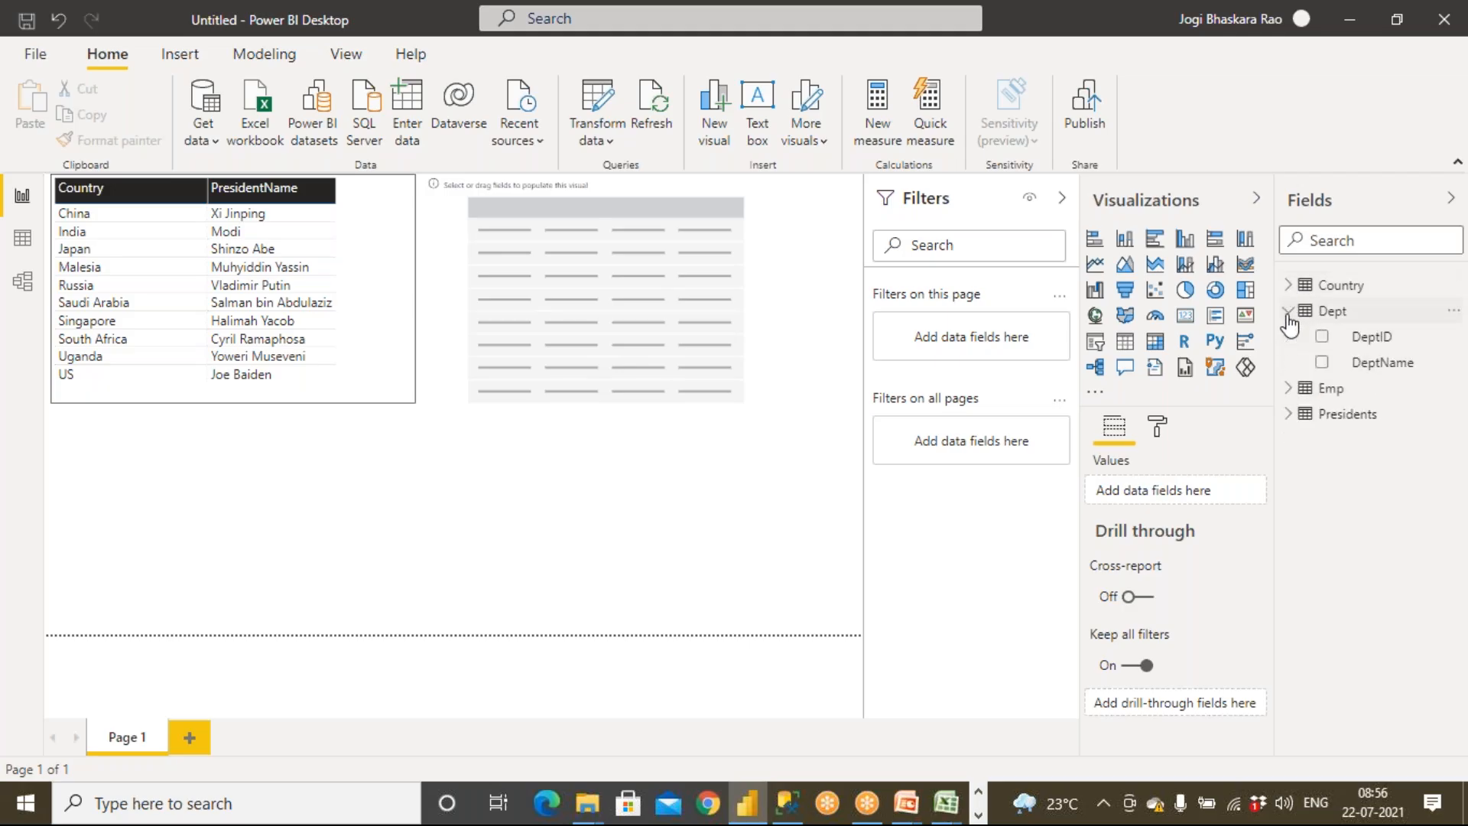
{"action": "left_click_drag", "start_coordinate": [1367, 372], "coordinate": [562, 334]}
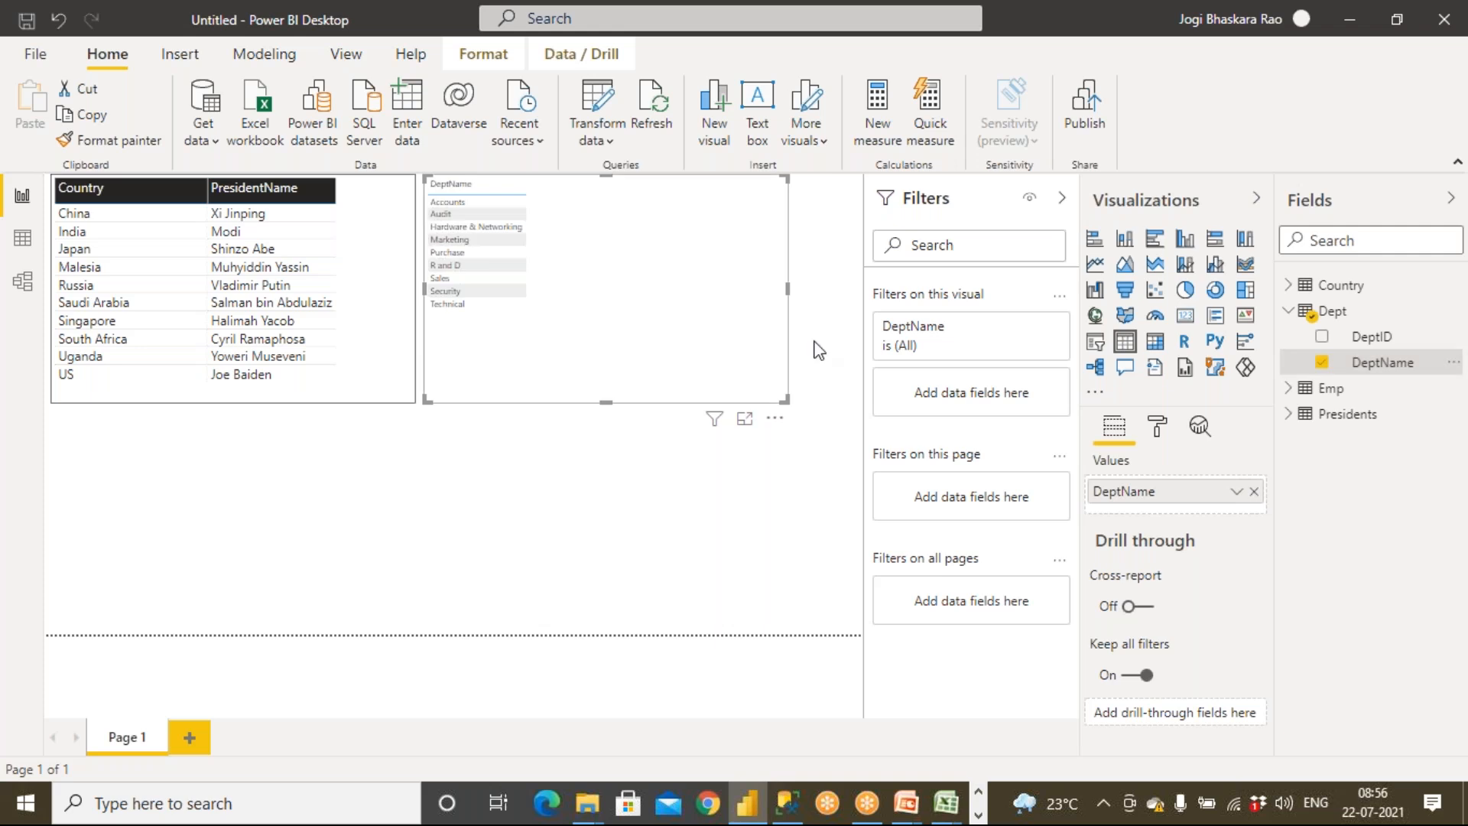
{"action": "left_click", "coordinate": [1290, 388]}
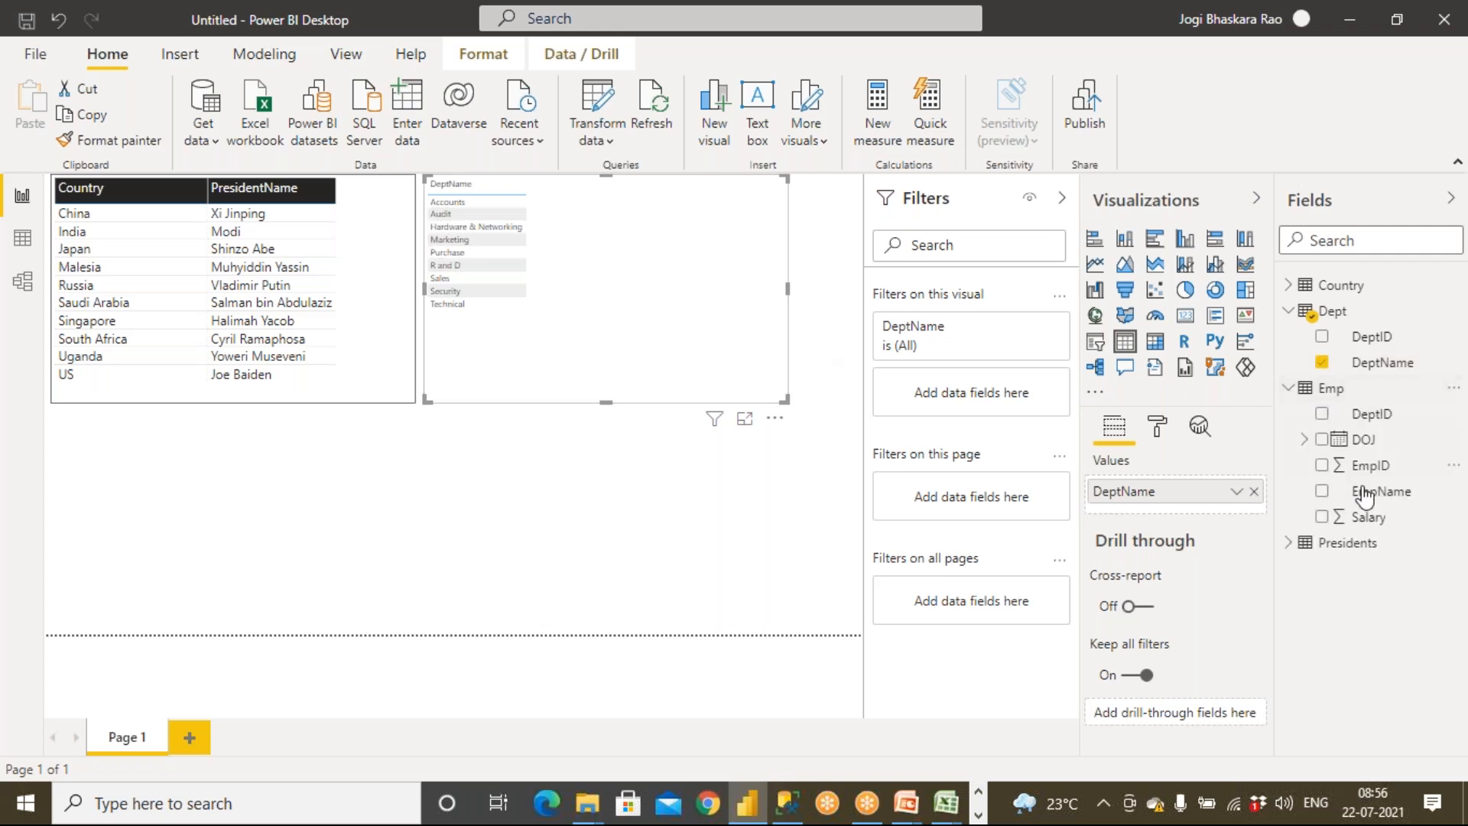
{"action": "left_click_drag", "start_coordinate": [1372, 517], "coordinate": [639, 307]}
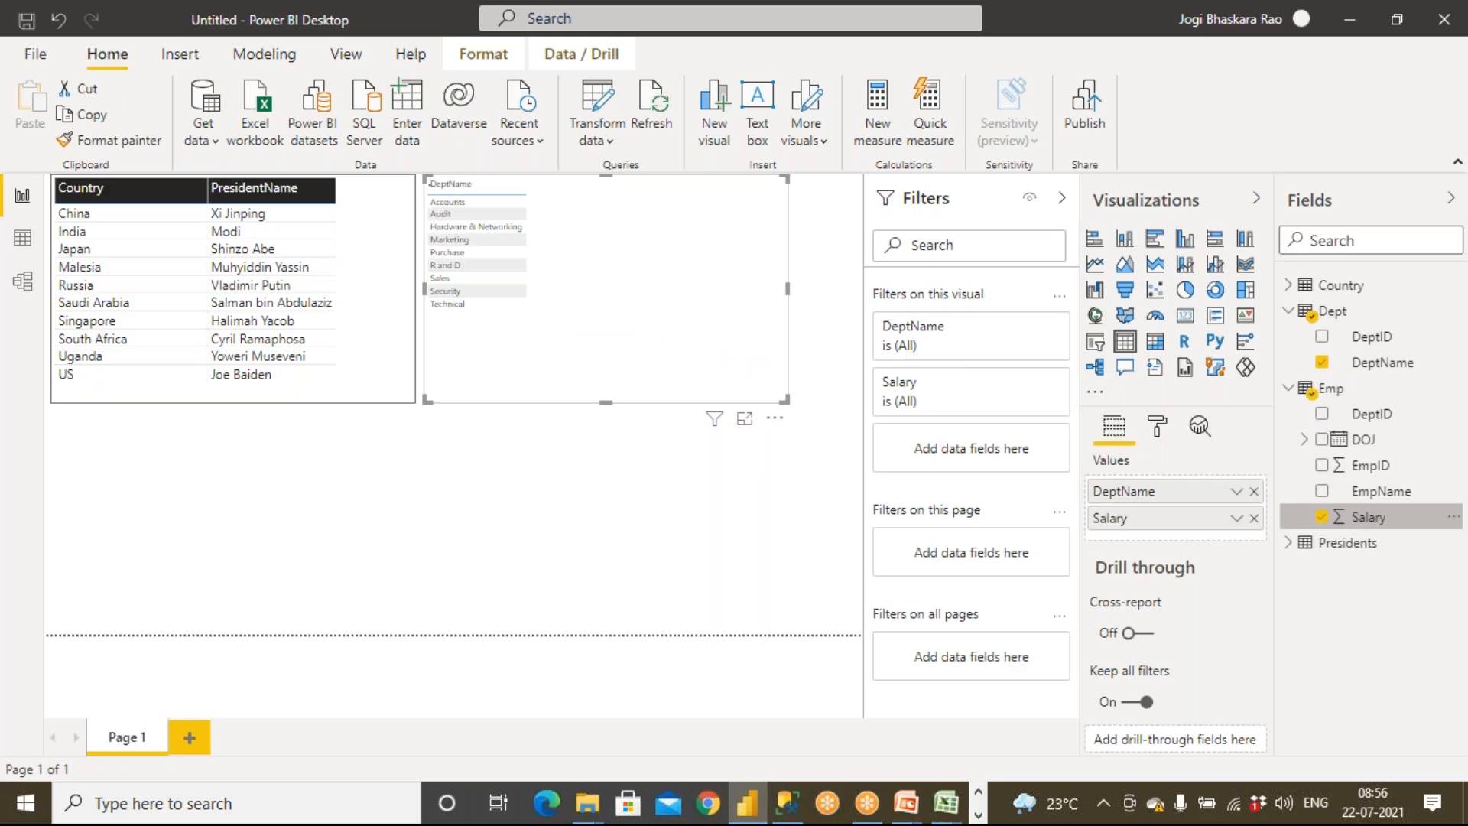
Copy the Country table's formatting onto the DeptName–Salary table with Format Painter
{"action": "left_click", "coordinate": [384, 382]}
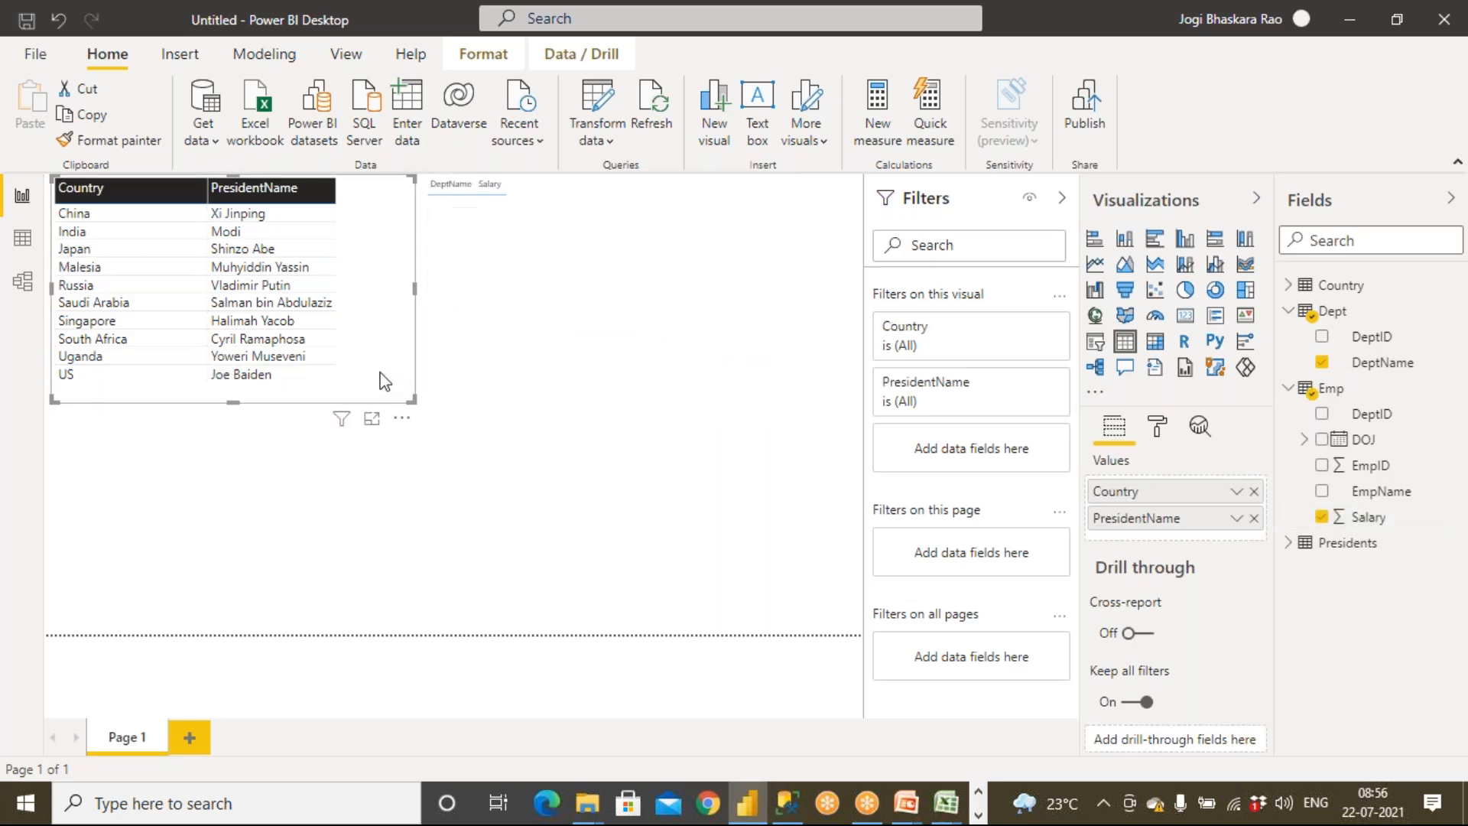
{"action": "left_click", "coordinate": [125, 145]}
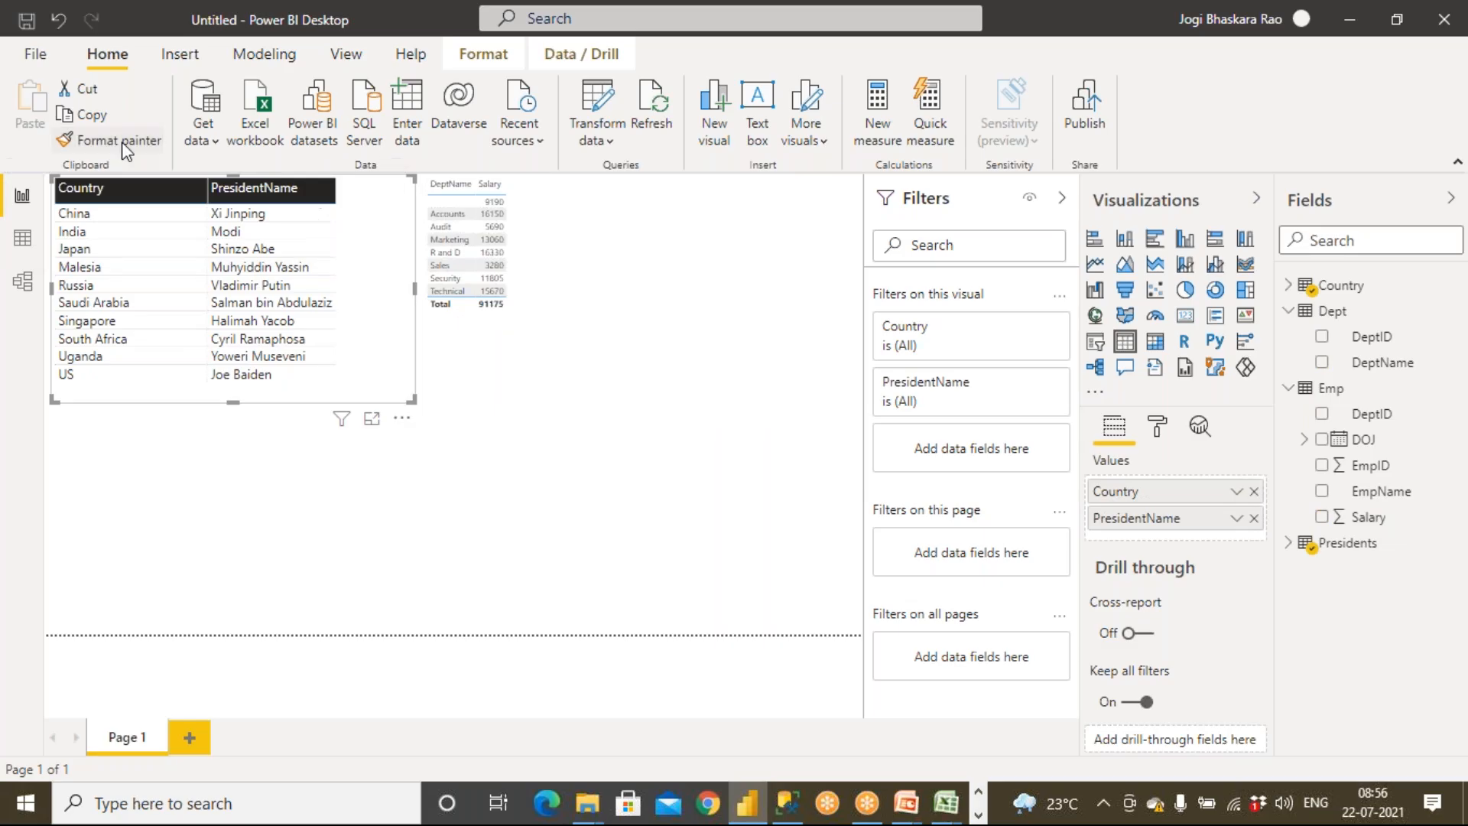
{"action": "left_click", "coordinate": [529, 329]}
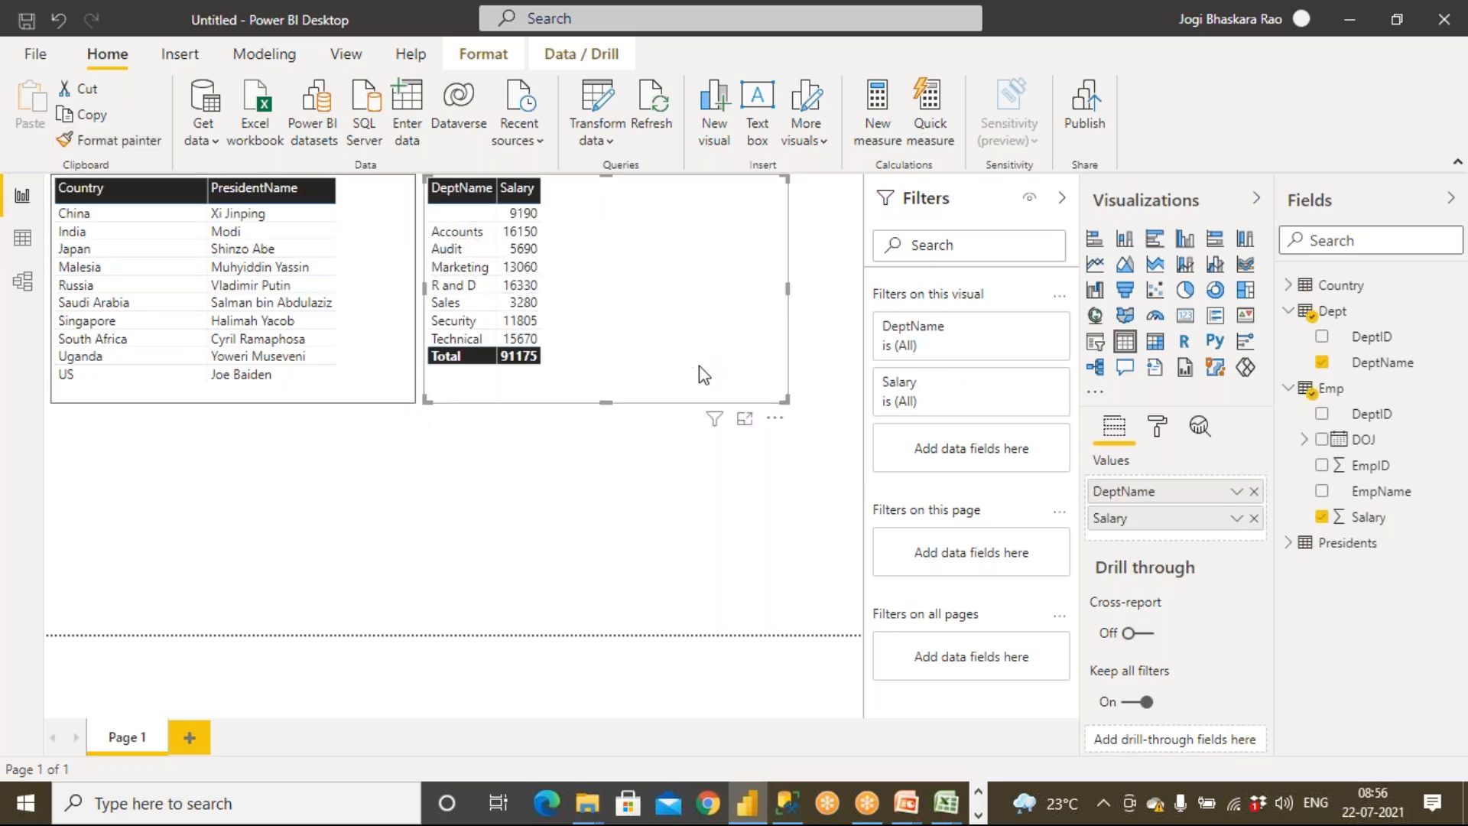
{"action": "left_click", "coordinate": [656, 488]}
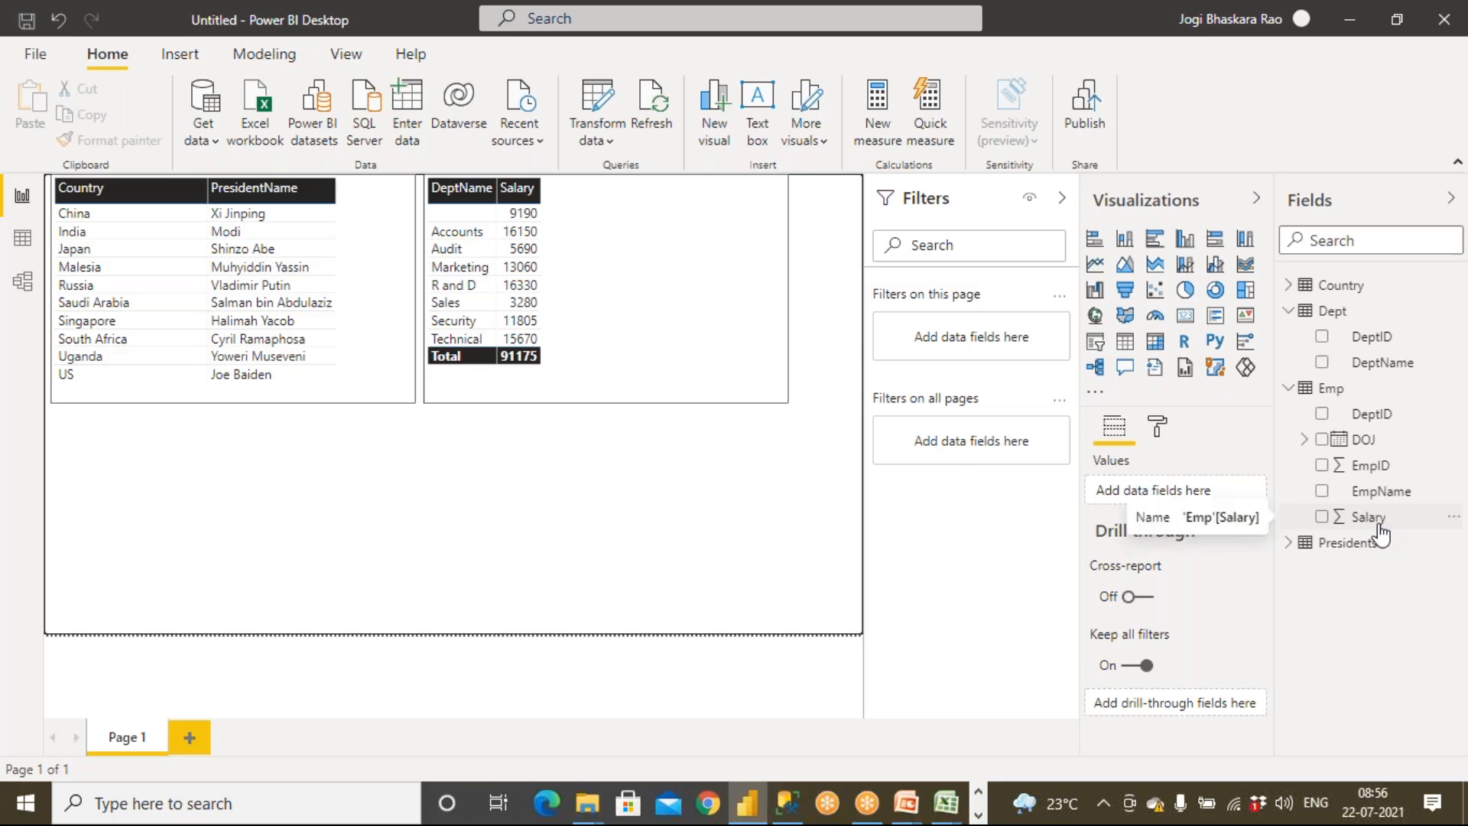
Add a clustered column chart below the tables showing Salary by DeptName
{"action": "left_click", "coordinate": [1185, 240]}
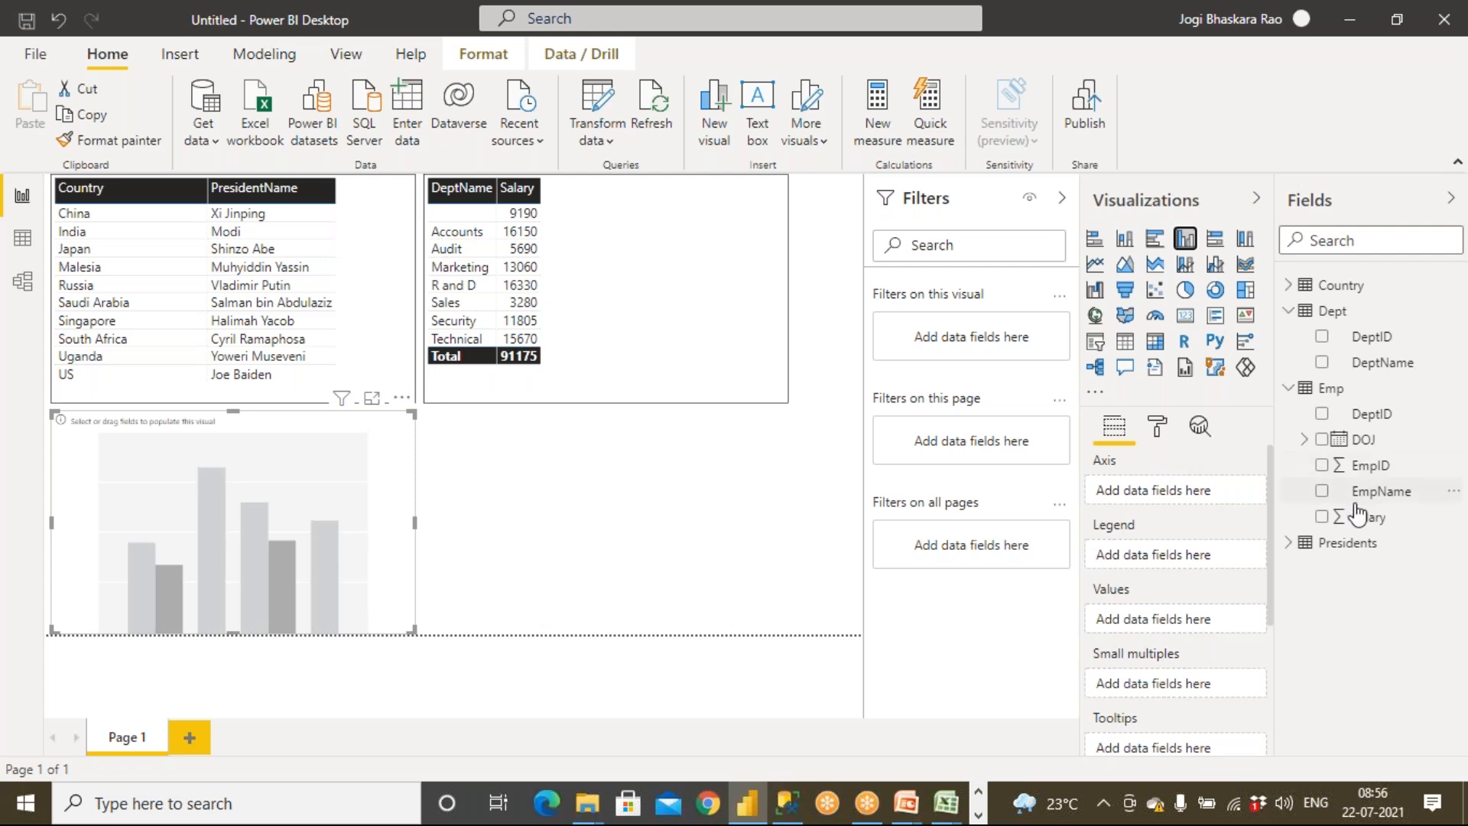
{"action": "left_click_drag", "start_coordinate": [1381, 363], "coordinate": [327, 544]}
{"action": "left_click_drag", "start_coordinate": [1369, 517], "coordinate": [283, 551]}
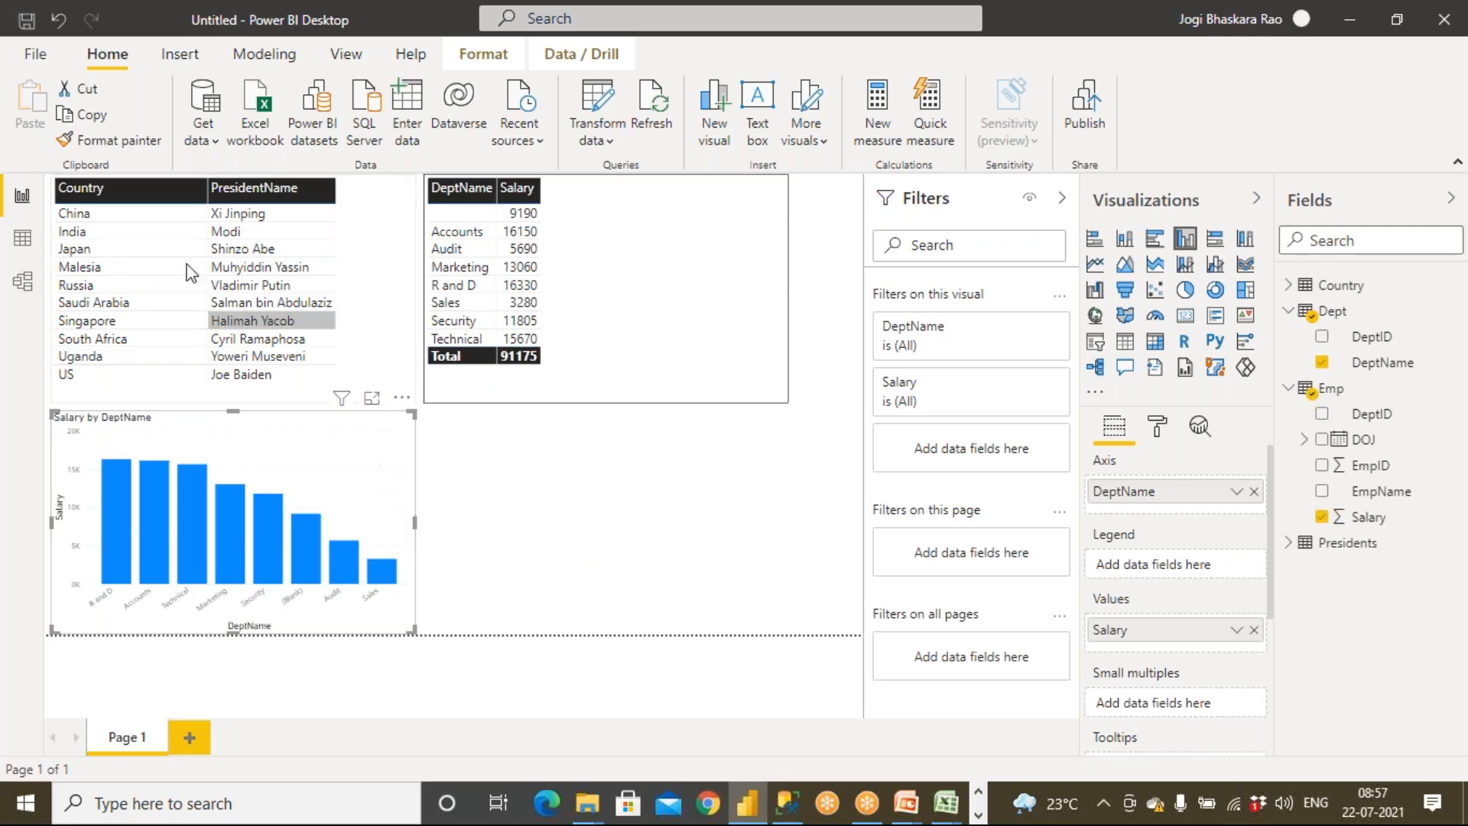
Try to copy the Country table's formatting onto the column chart with Format Painter
{"action": "left_click", "coordinate": [316, 314]}
{"action": "left_click", "coordinate": [115, 140]}
{"action": "left_click", "coordinate": [346, 517]}
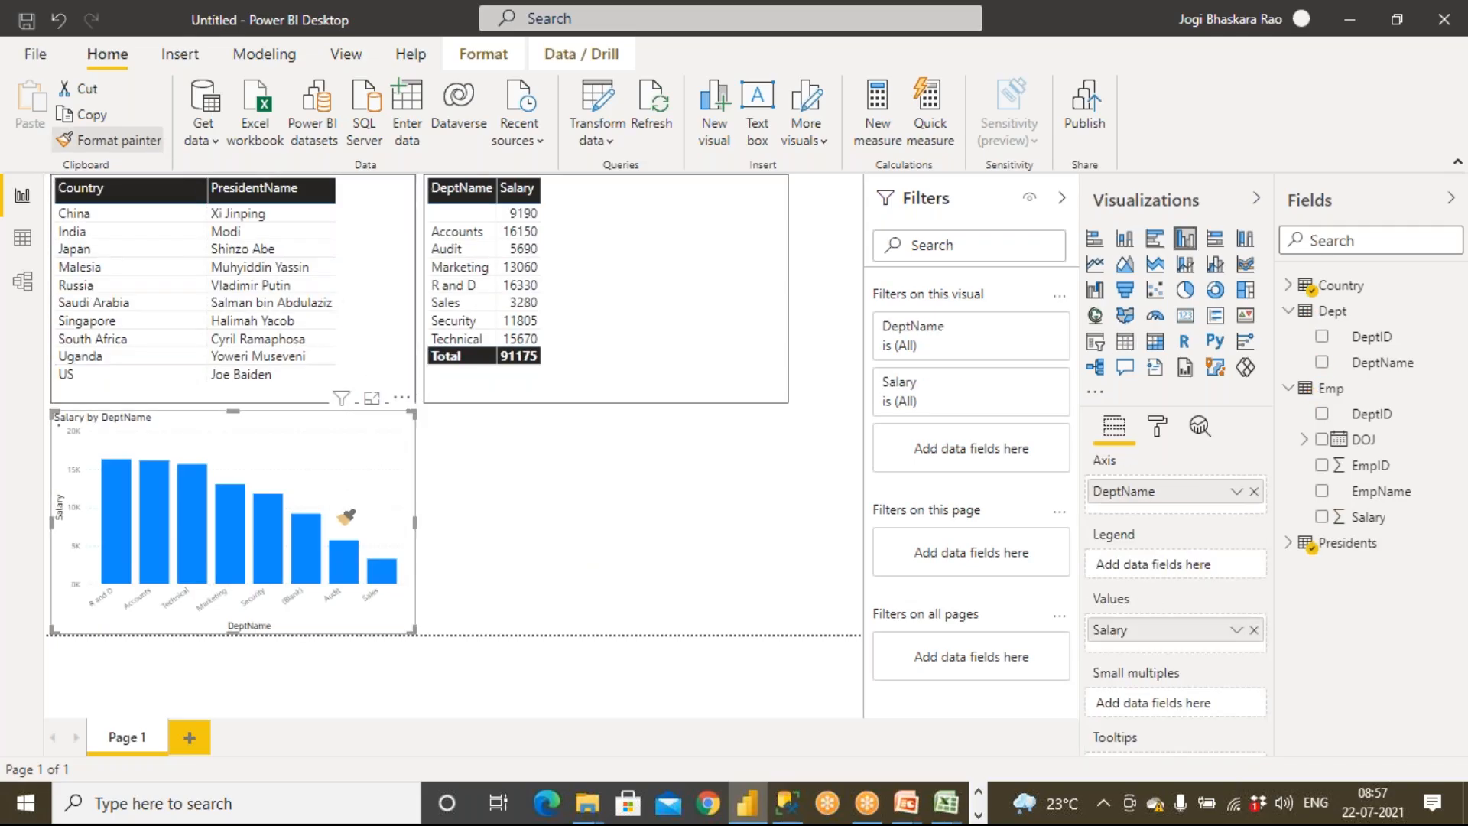
{"action": "left_click", "coordinate": [475, 525]}
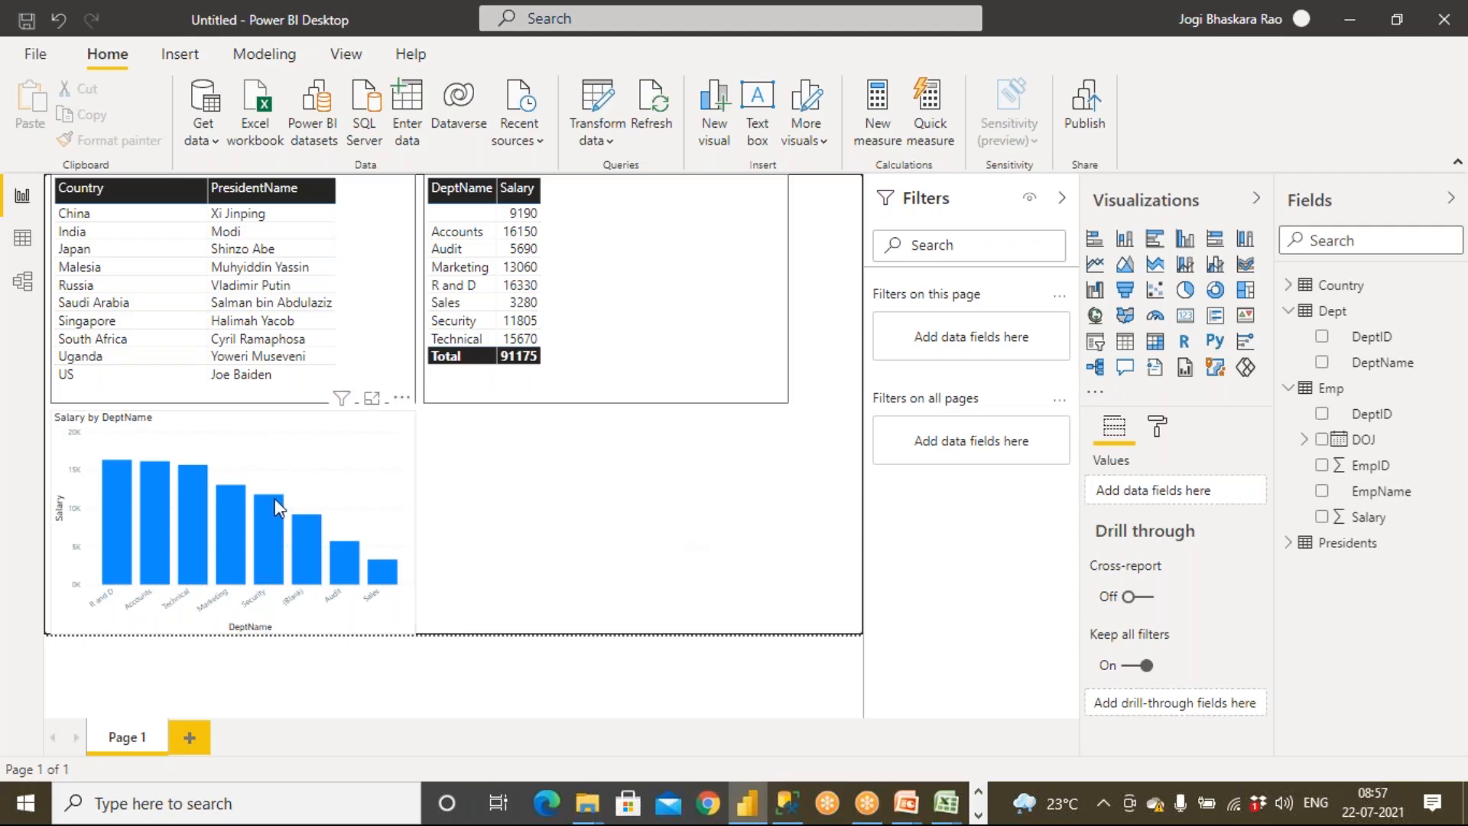
{"action": "left_click", "coordinate": [345, 510]}
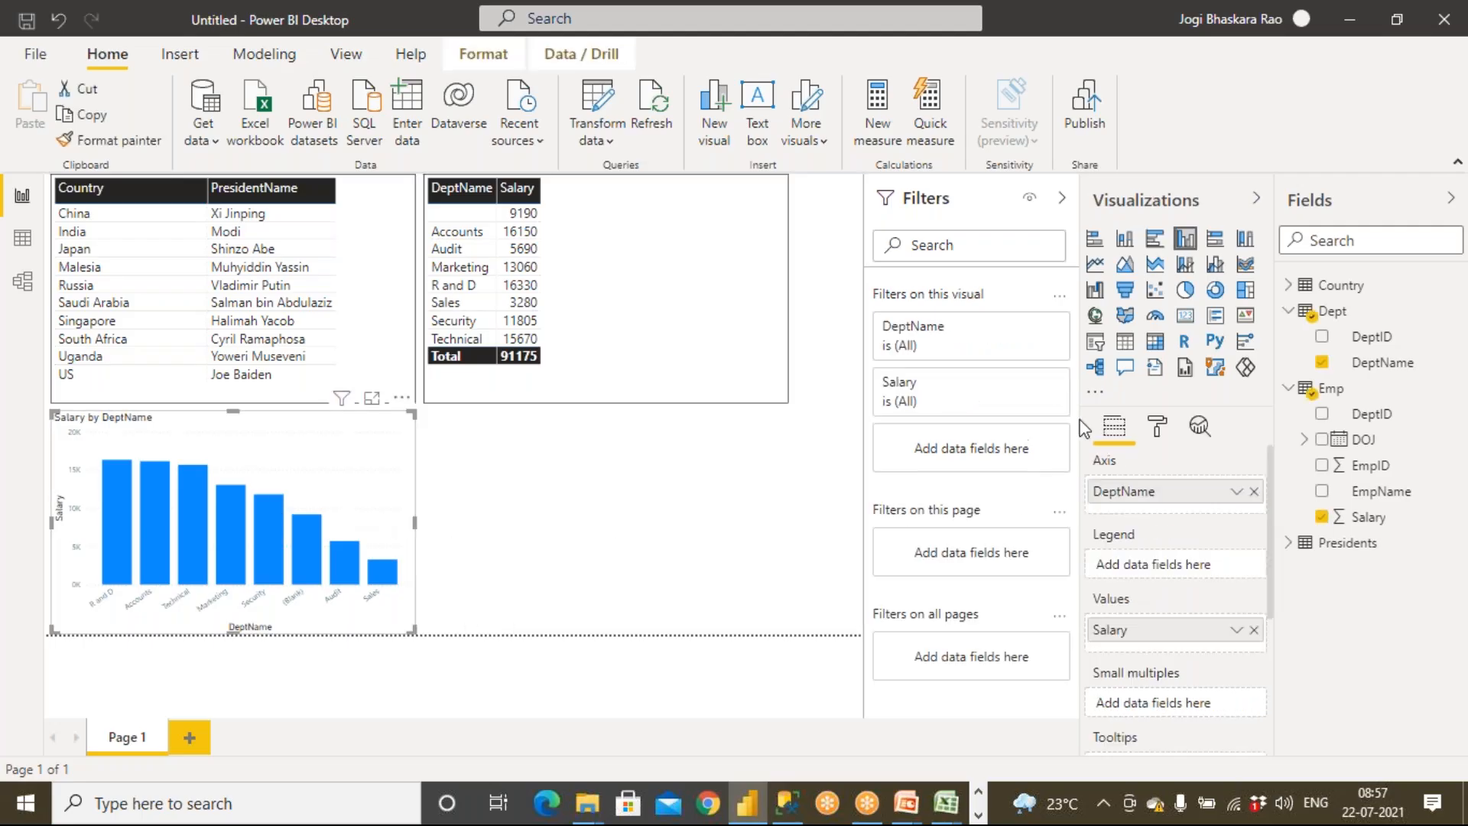
Turn on the column chart's border and data labels
{"action": "left_click", "coordinate": [1159, 434]}
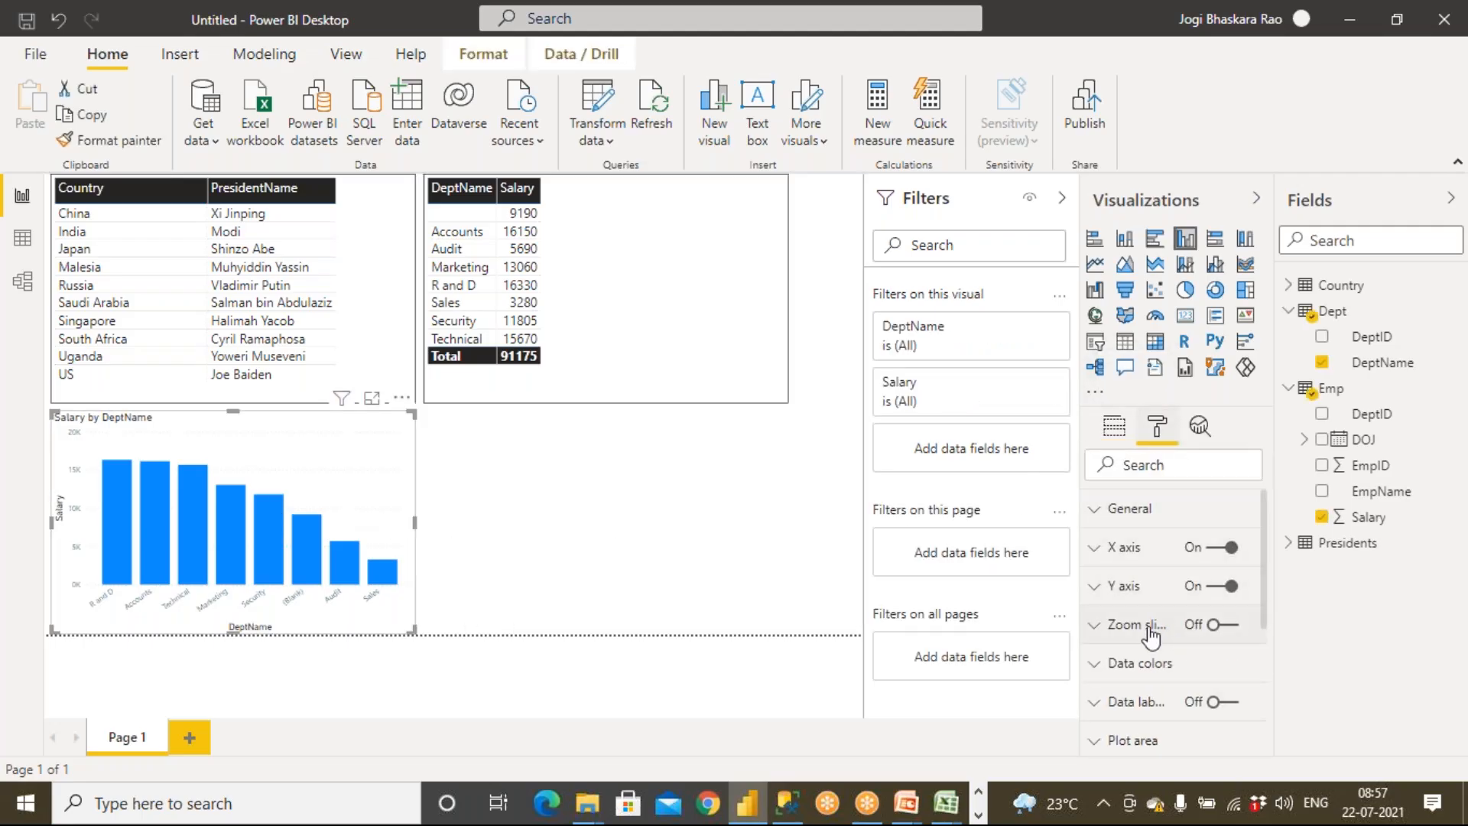
{"action": "scroll", "coordinate": [1151, 635], "scroll_direction": "down", "scroll_amount": 3}
{"action": "left_click", "coordinate": [1223, 629]}
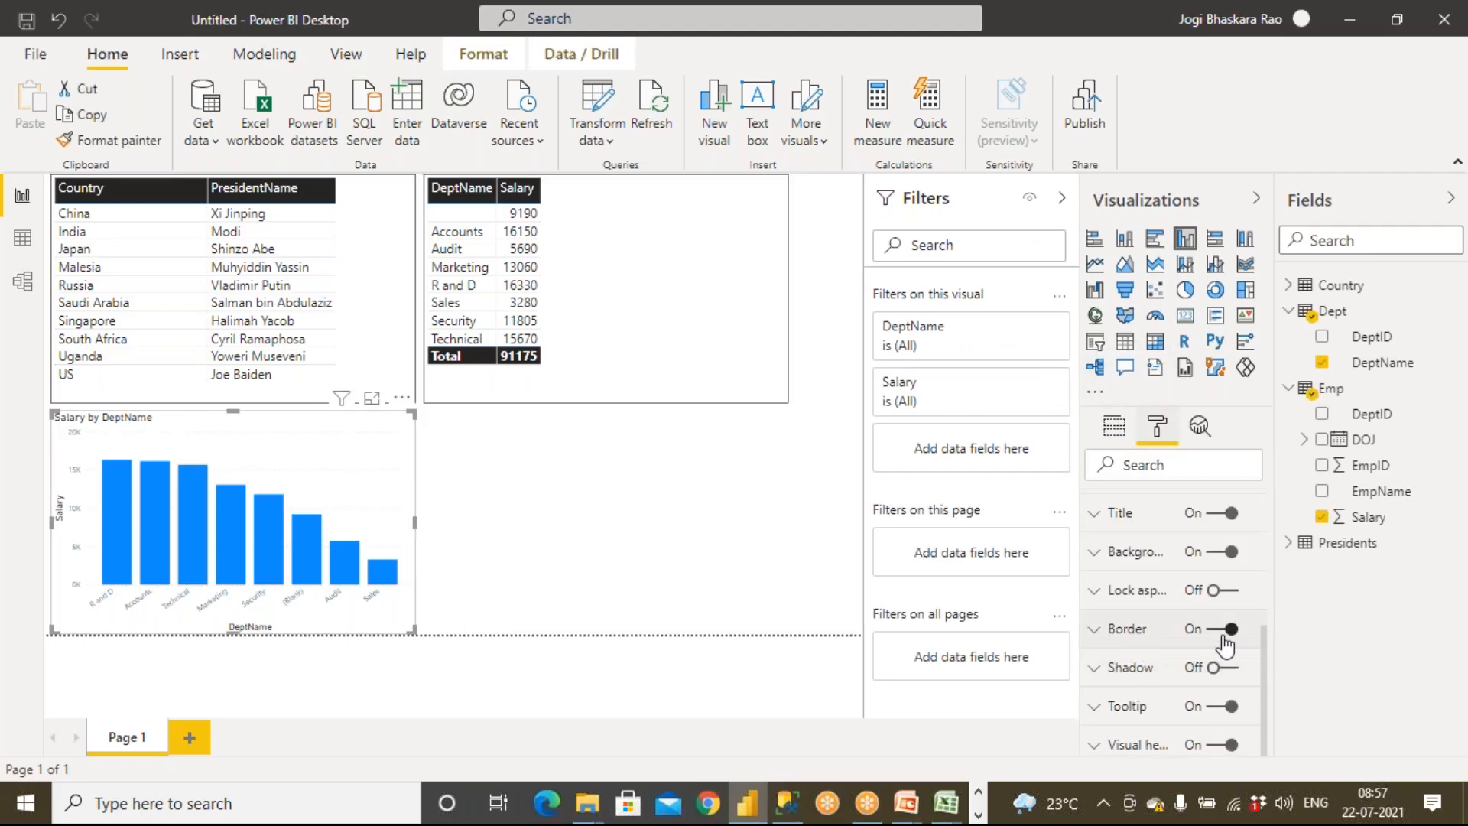
{"action": "scroll", "coordinate": [1184, 641], "scroll_direction": "up", "scroll_amount": 3}
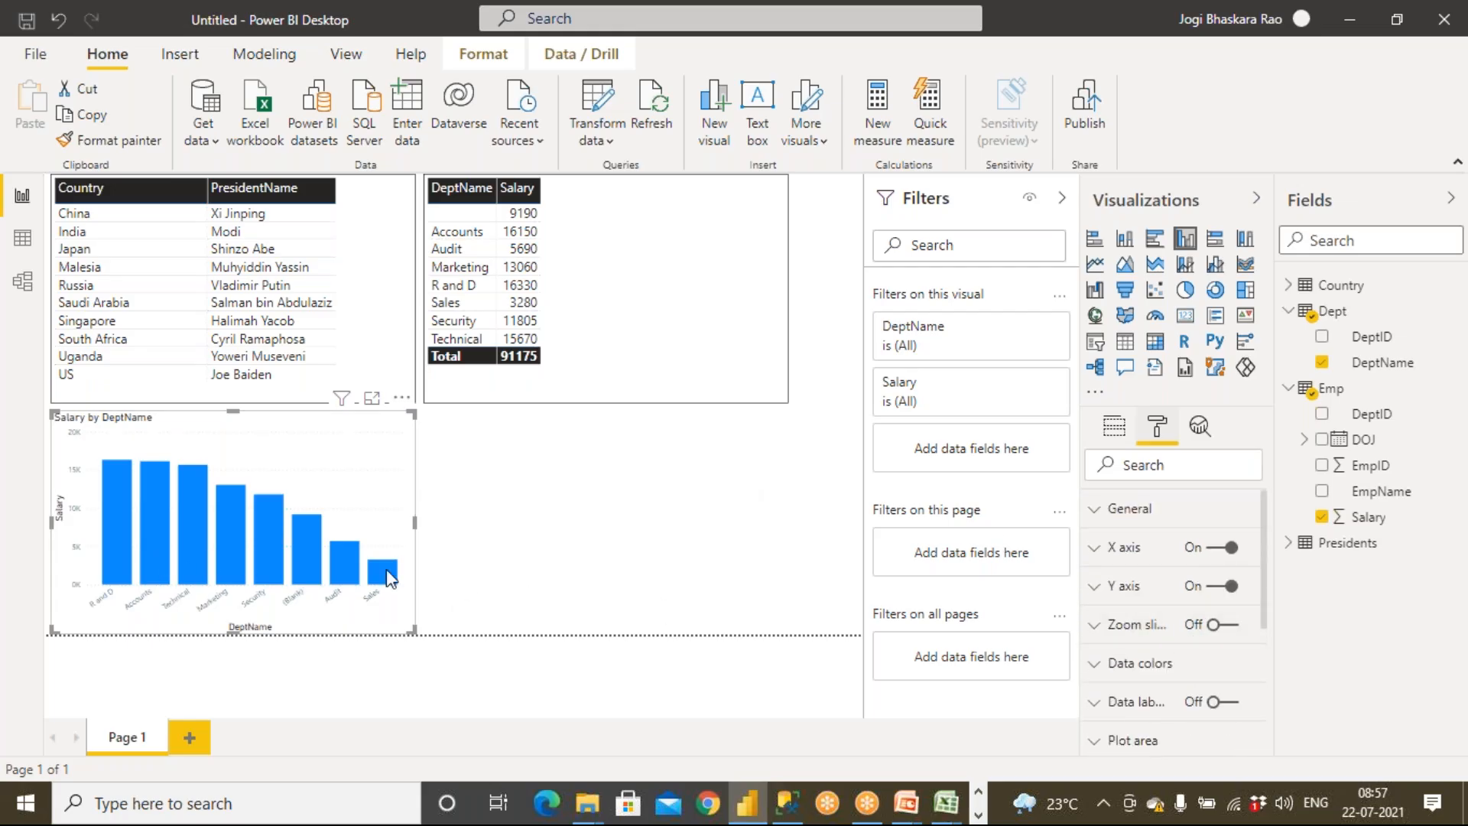
{"action": "left_click", "coordinate": [1229, 702]}
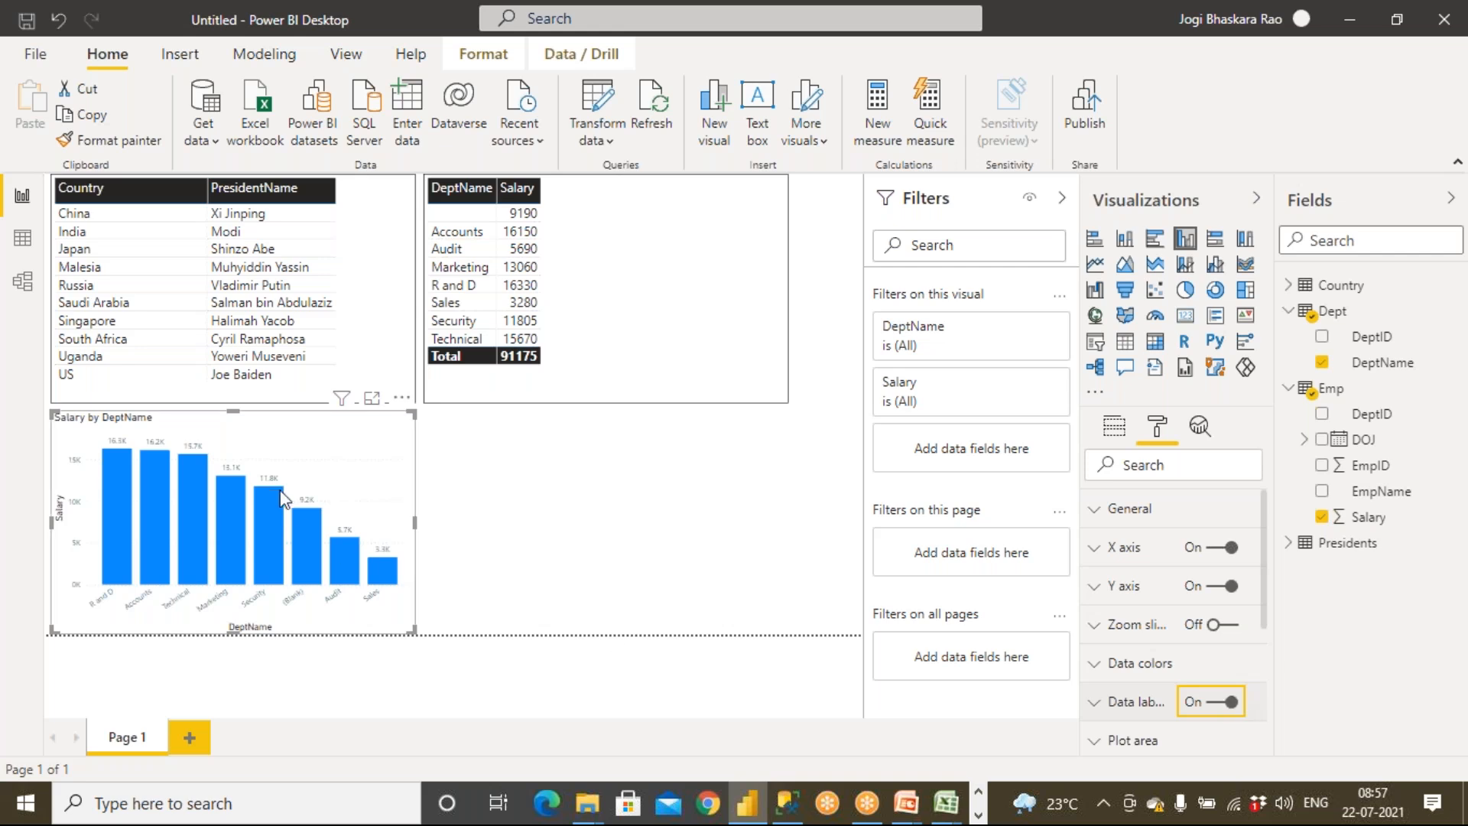
Set the chart's data label text size to 15 pt
{"action": "left_click", "coordinate": [1095, 704]}
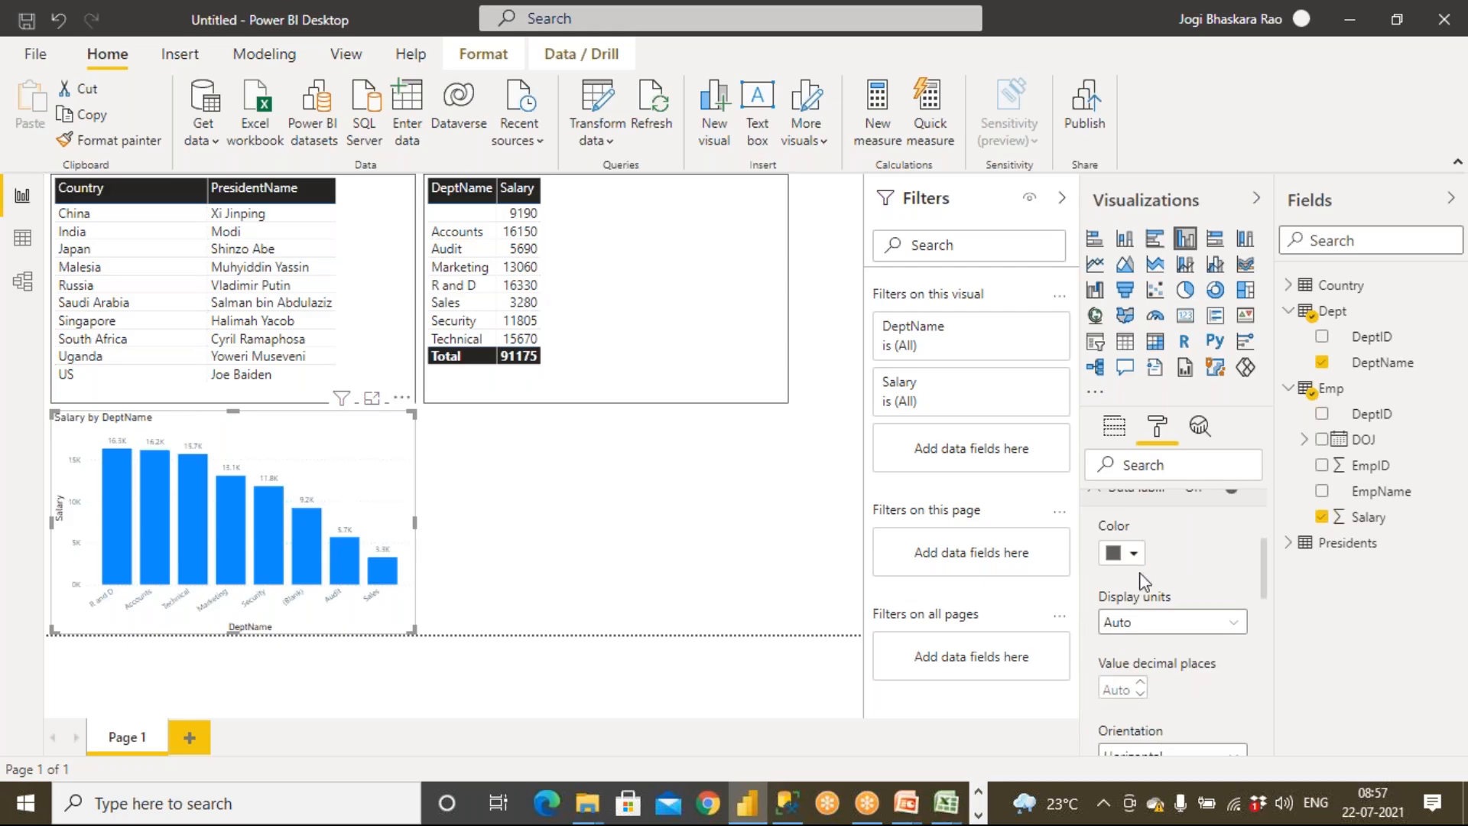
{"action": "scroll", "coordinate": [1151, 702], "scroll_direction": "down", "scroll_amount": 2}
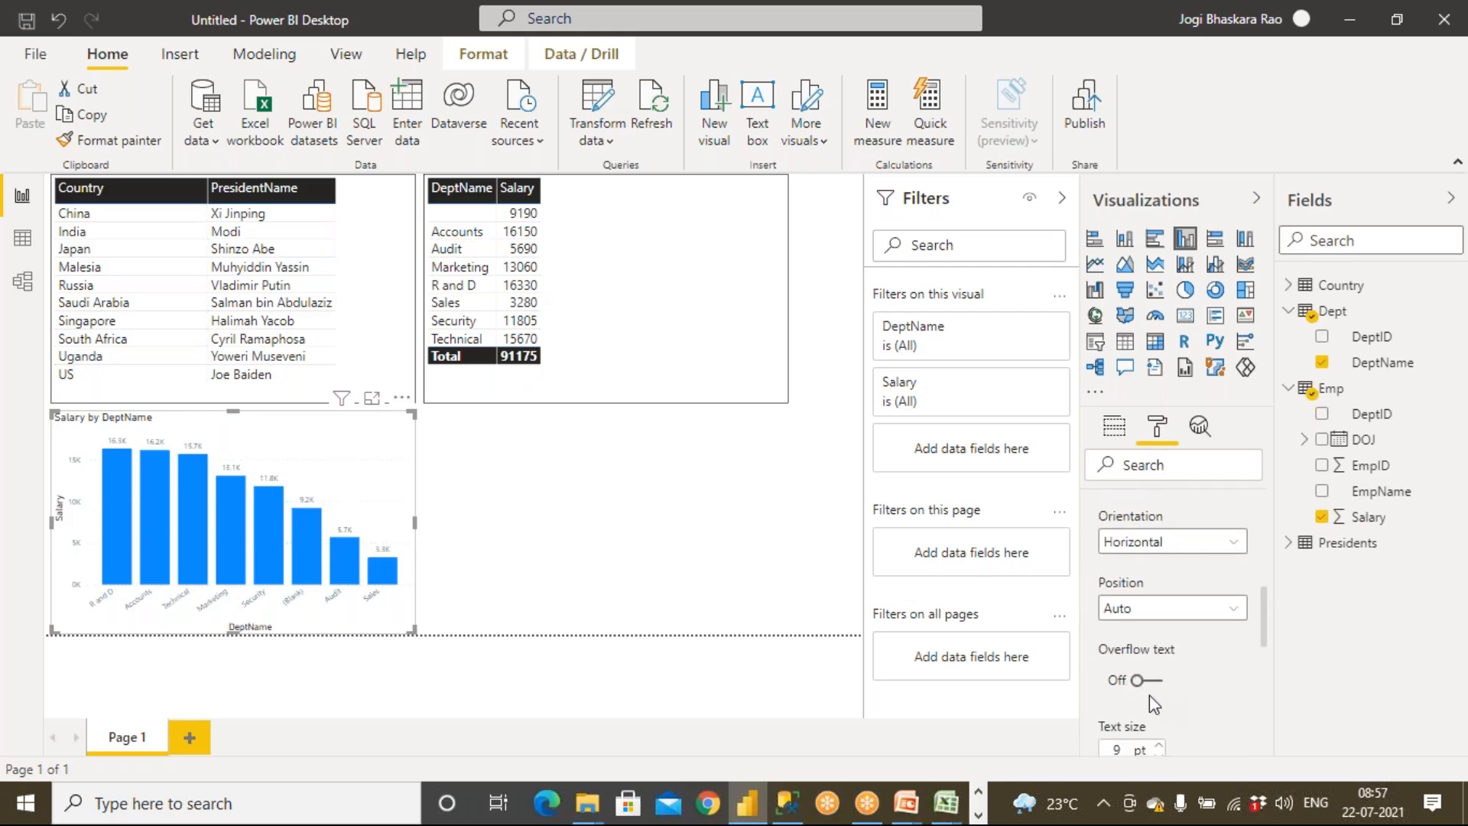
{"action": "scroll", "coordinate": [1149, 662], "scroll_direction": "down", "scroll_amount": 2}
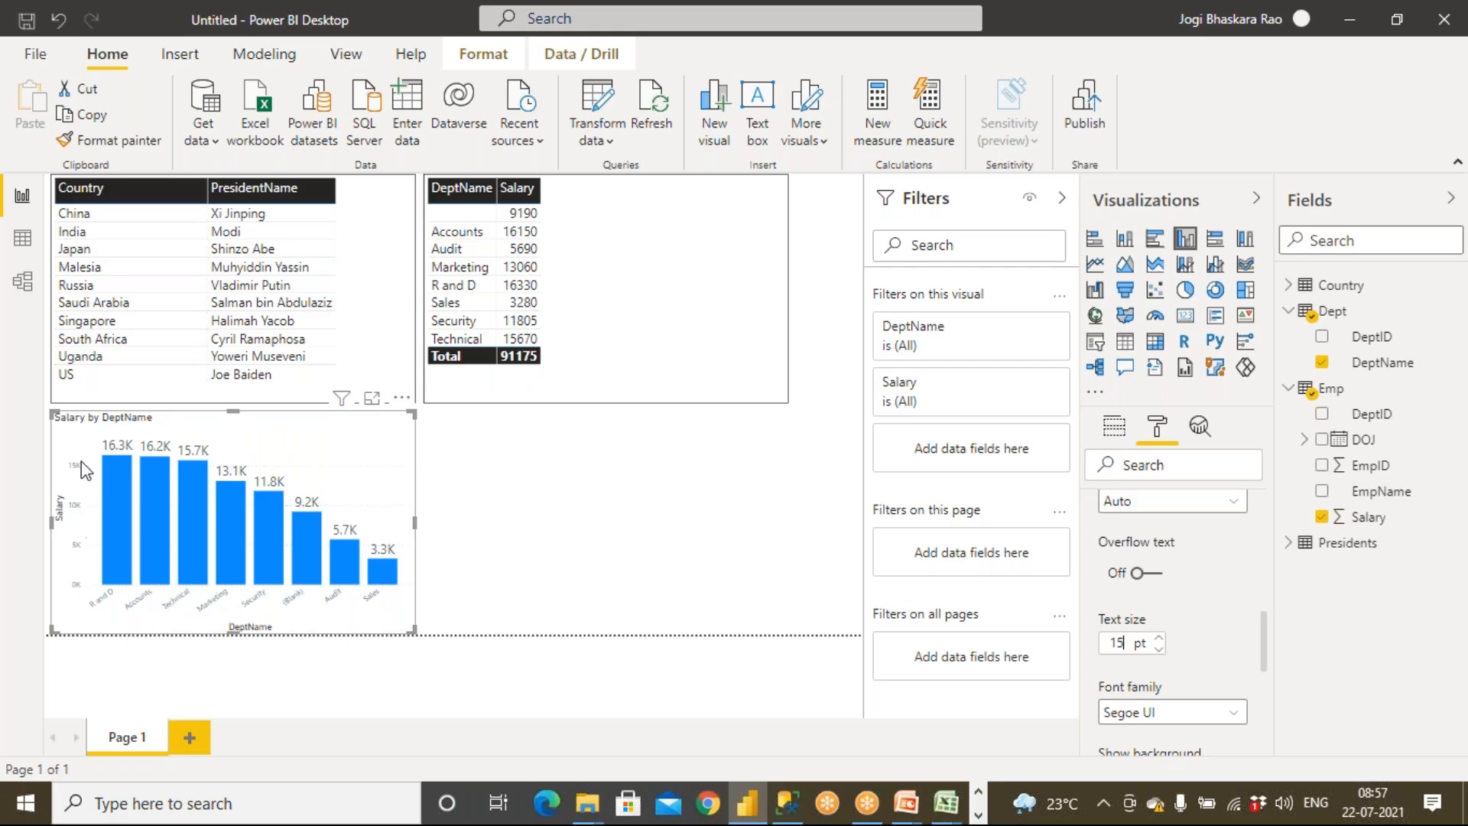
{"action": "scroll", "coordinate": [1110, 629], "scroll_direction": "up", "scroll_amount": 5}
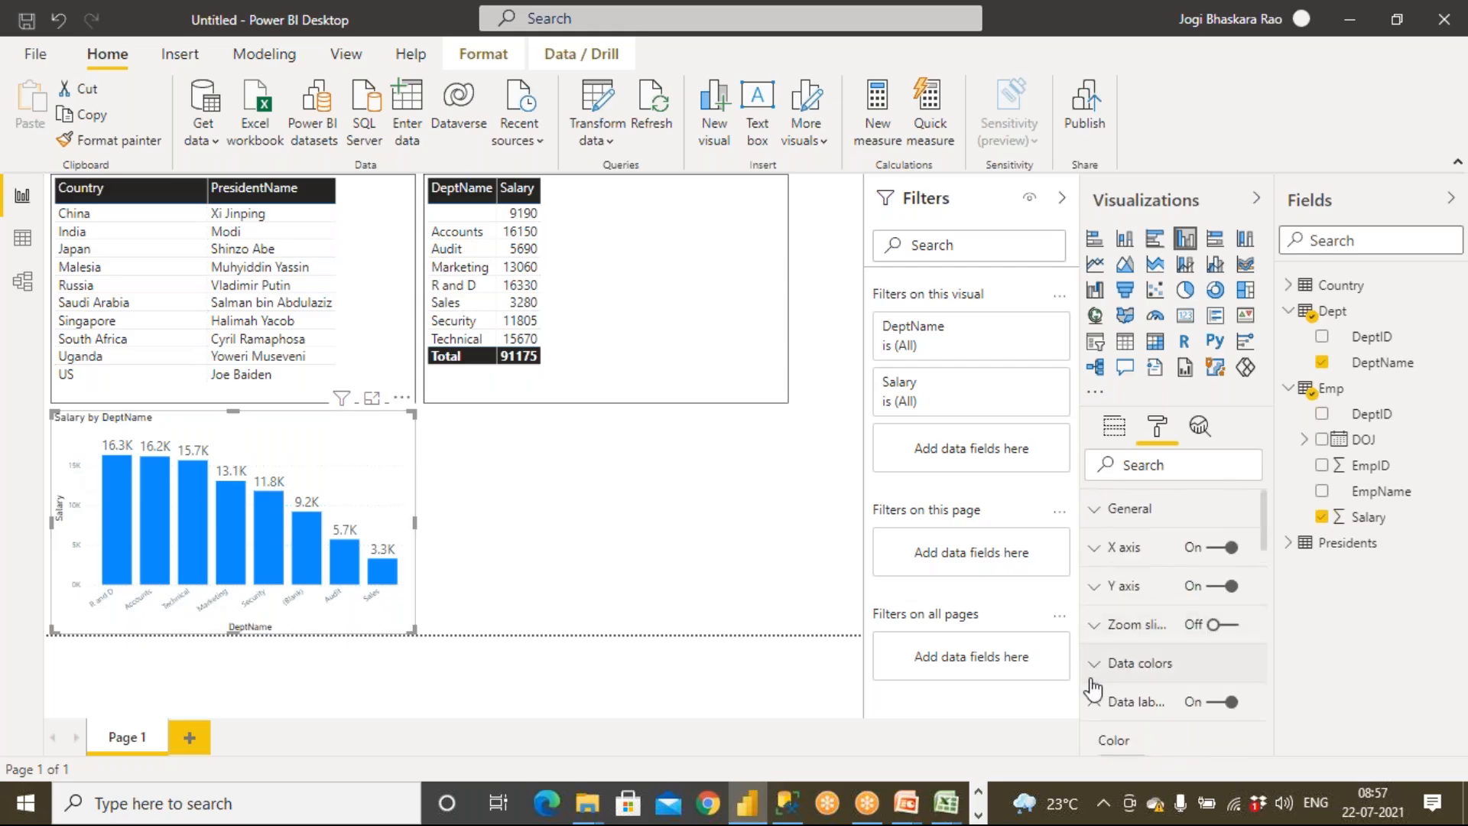
Set the X axis text size to 15 pt and widen the chart to the right edge of the Dept table
{"action": "left_click", "coordinate": [1095, 549]}
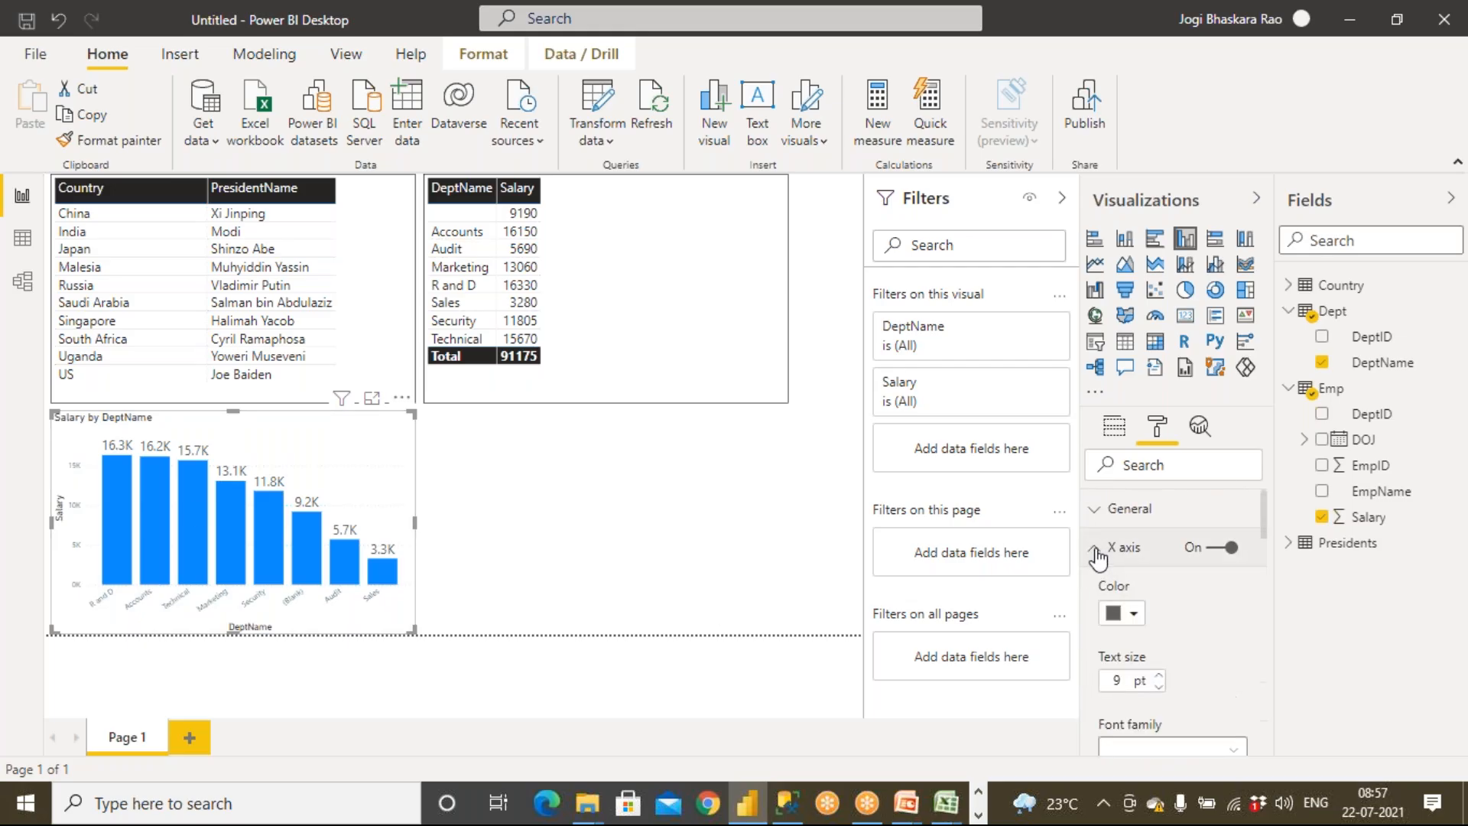
{"action": "left_click", "coordinate": [1158, 677]}
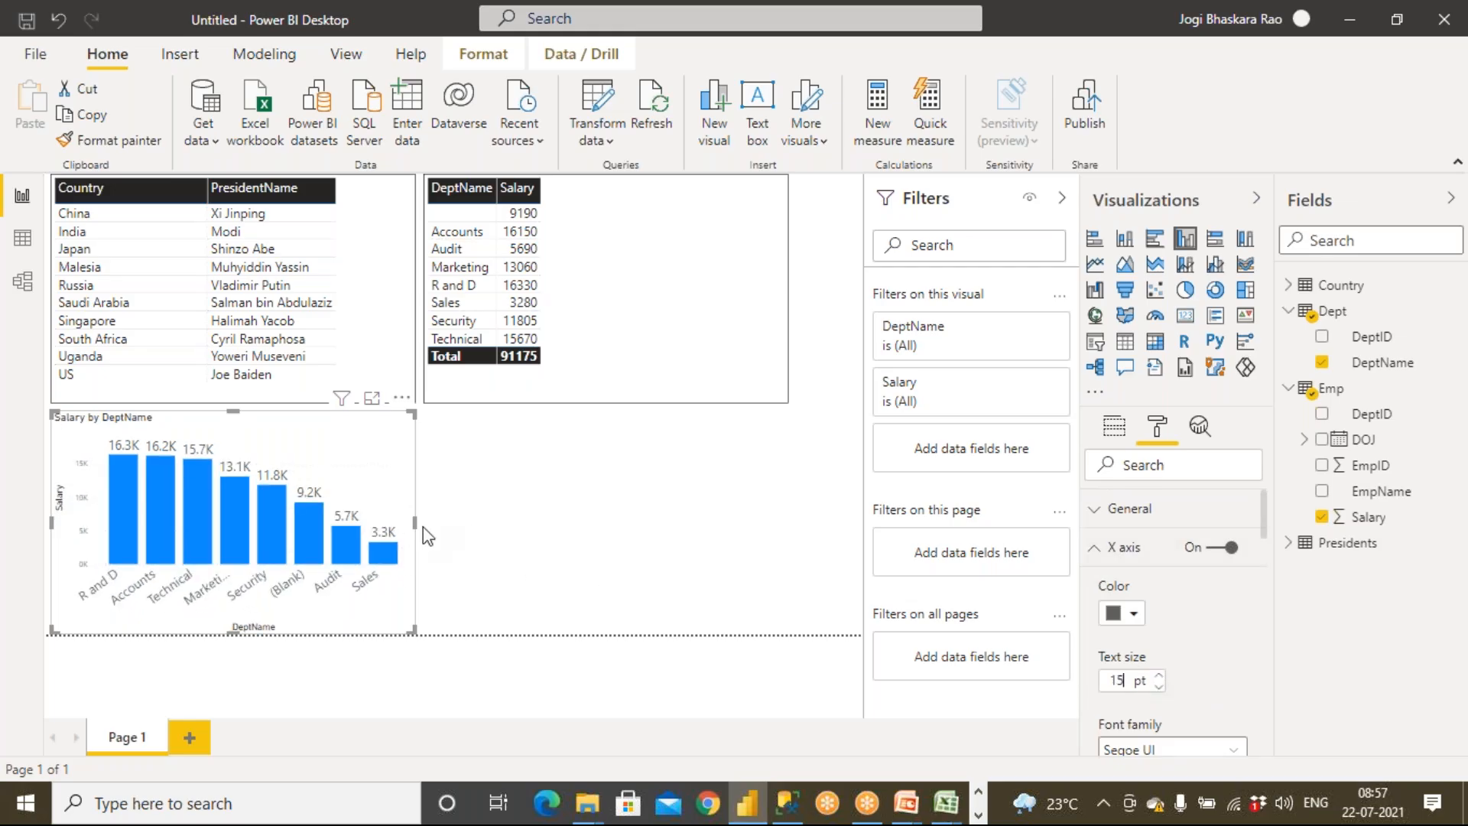
{"action": "left_click_drag", "start_coordinate": [415, 524], "coordinate": [788, 525]}
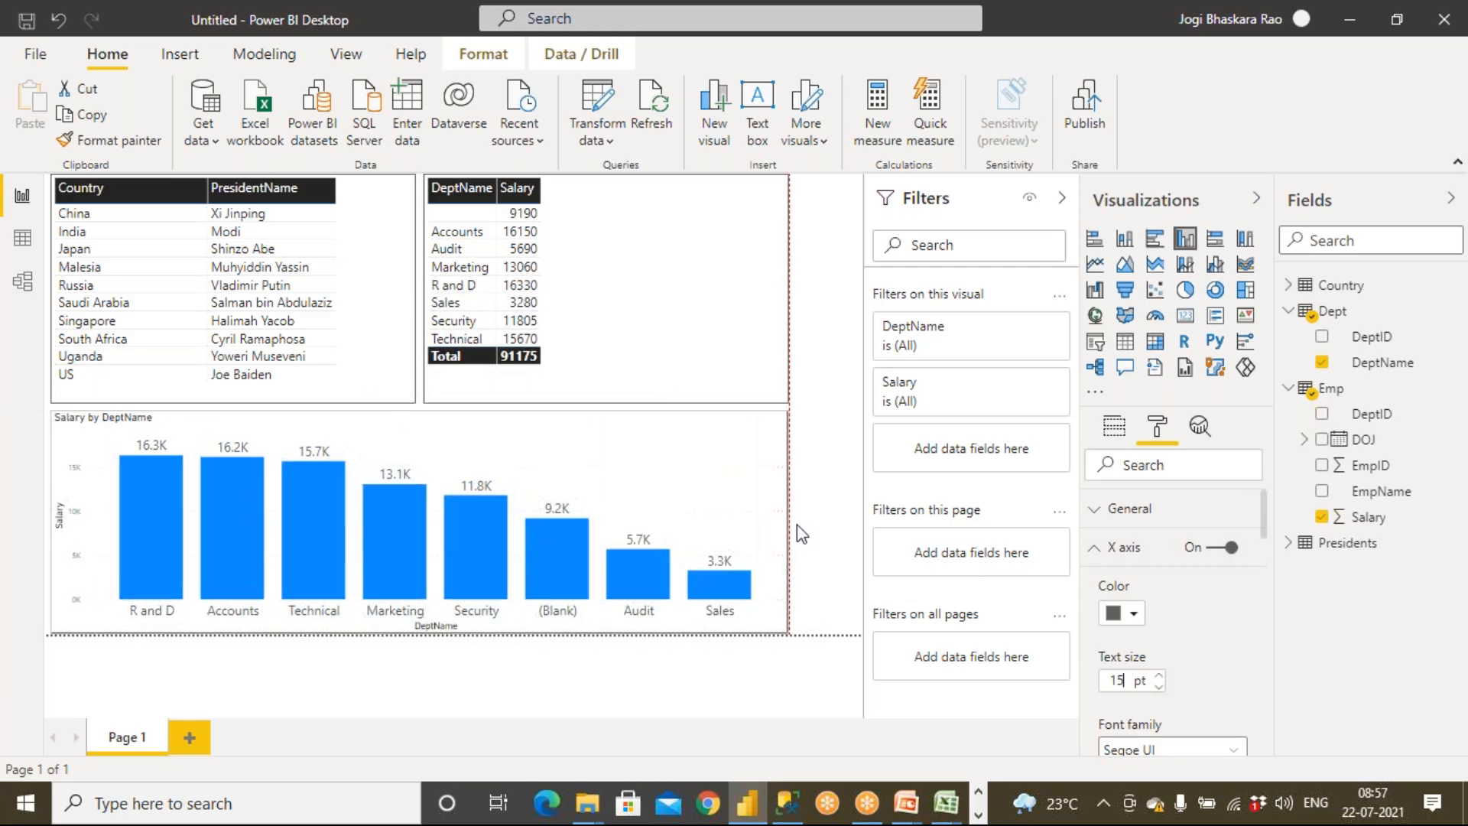
Set the Y axis text size to 15 pt
{"action": "left_click", "coordinate": [1094, 548]}
{"action": "left_click", "coordinate": [1096, 592]}
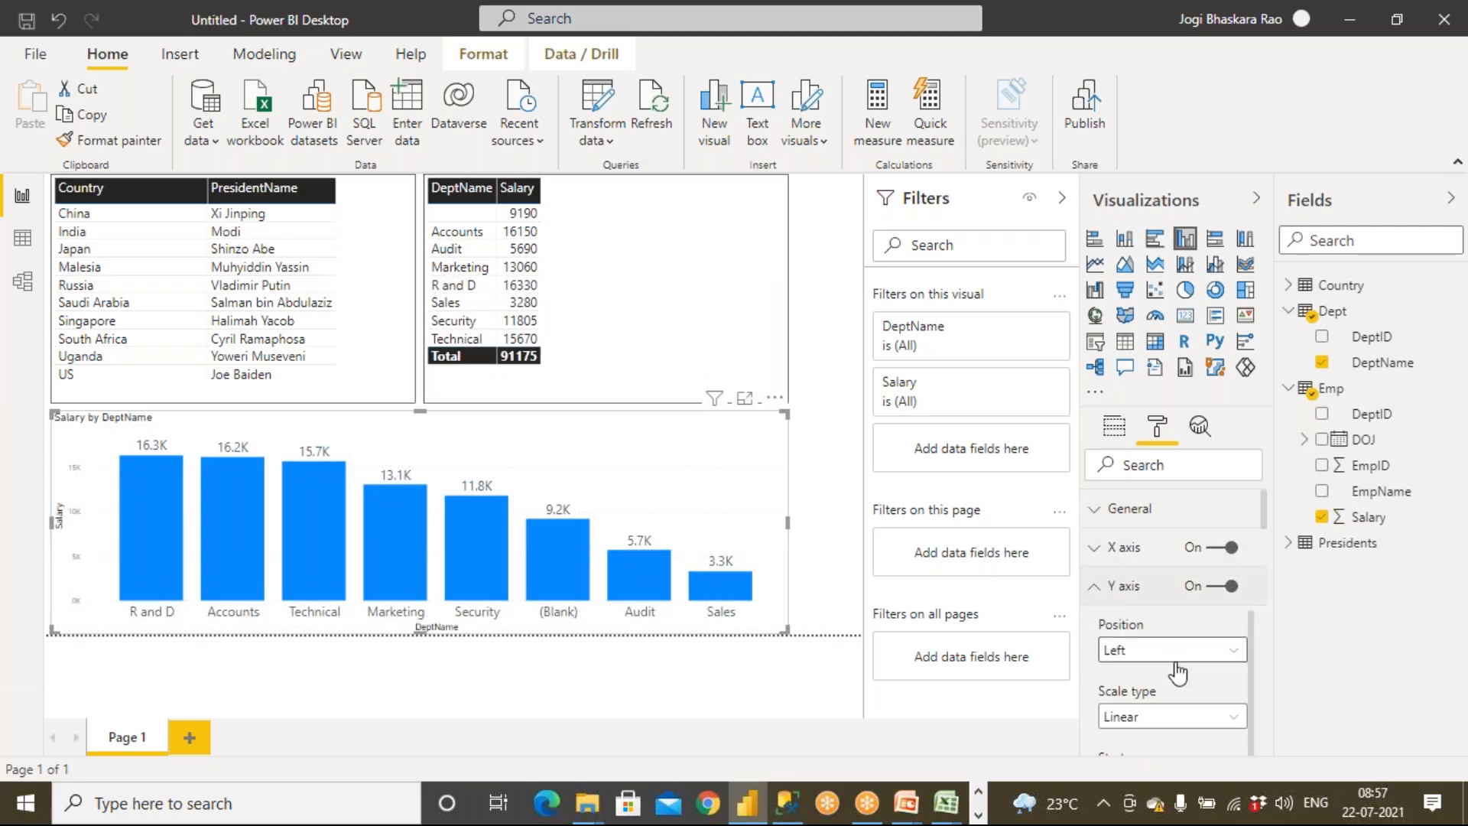
{"action": "scroll", "coordinate": [1163, 657], "scroll_direction": "down", "scroll_amount": 3}
{"action": "scroll", "coordinate": [1159, 656], "scroll_direction": "down", "scroll_amount": 4}
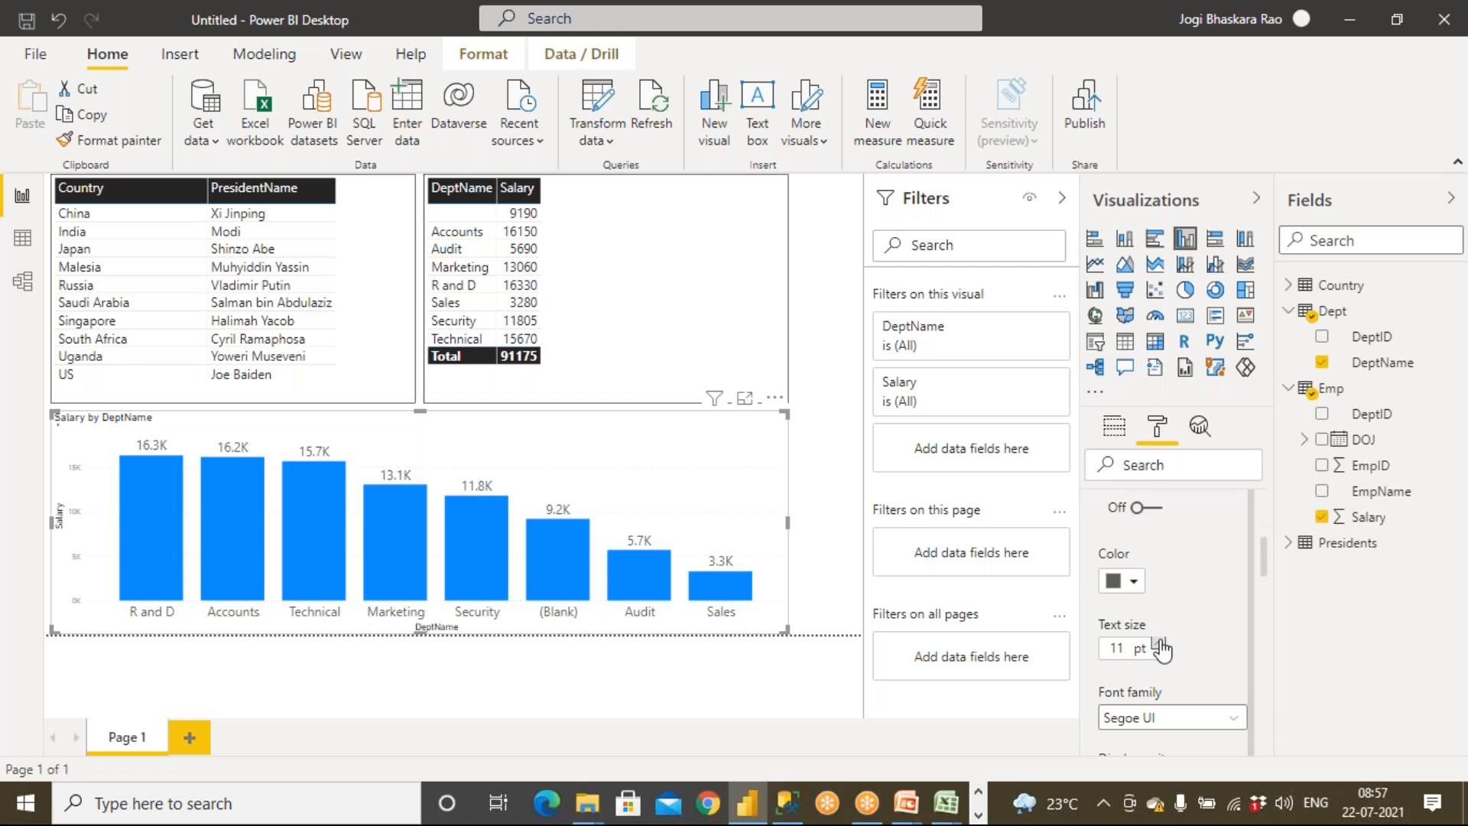
{"action": "left_click", "coordinate": [1160, 645]}
{"action": "left_click", "coordinate": [1159, 645]}
{"action": "left_click", "coordinate": [1160, 645]}
{"action": "left_click", "coordinate": [1160, 644]}
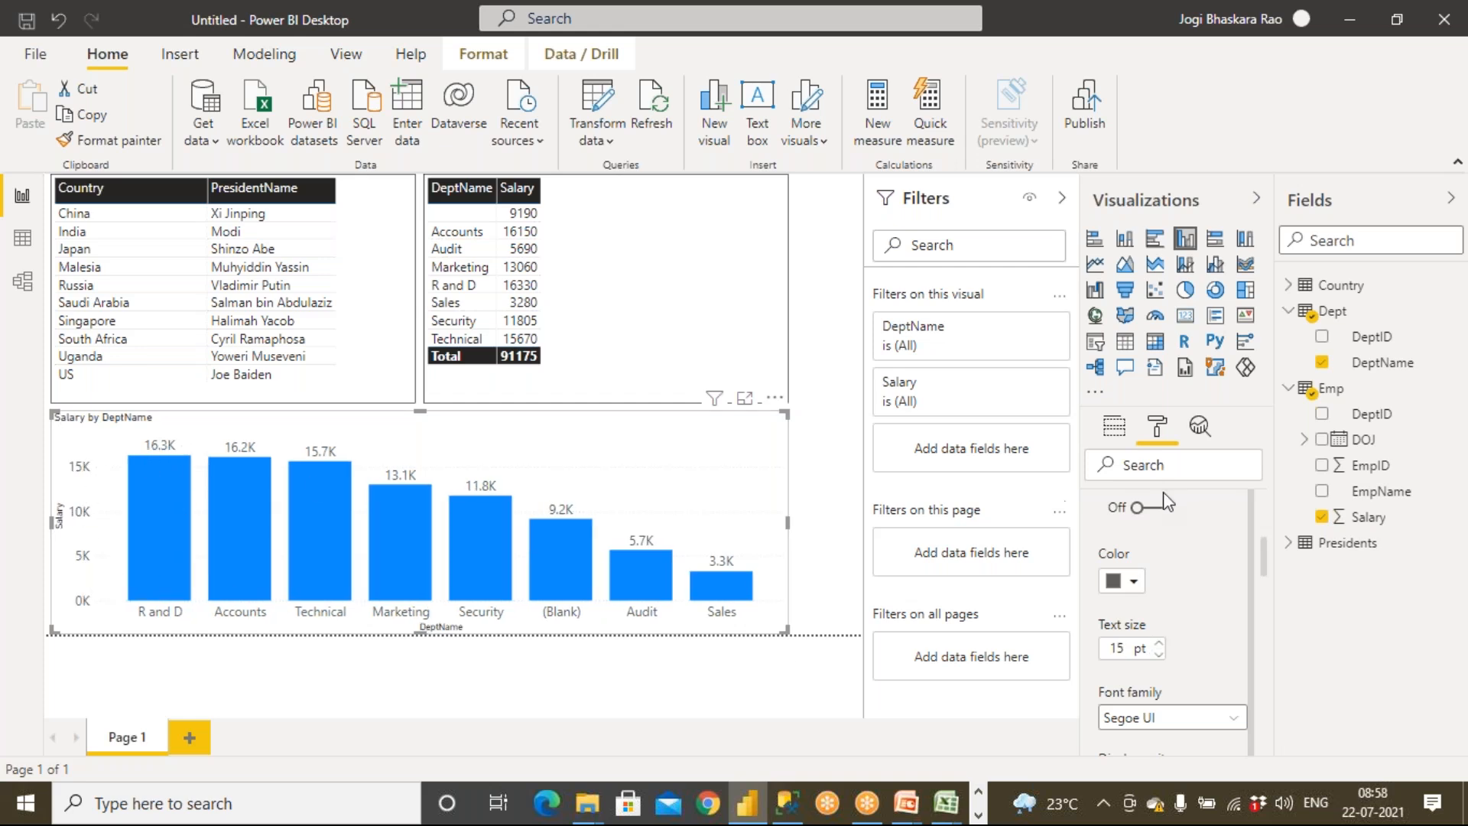
Set the chart's data label colour to orange and deselect the chart
{"action": "scroll", "coordinate": [1173, 594], "scroll_direction": "up", "scroll_amount": 1}
{"action": "scroll", "coordinate": [1098, 562], "scroll_direction": "up", "scroll_amount": 4}
{"action": "left_click", "coordinate": [1100, 589]}
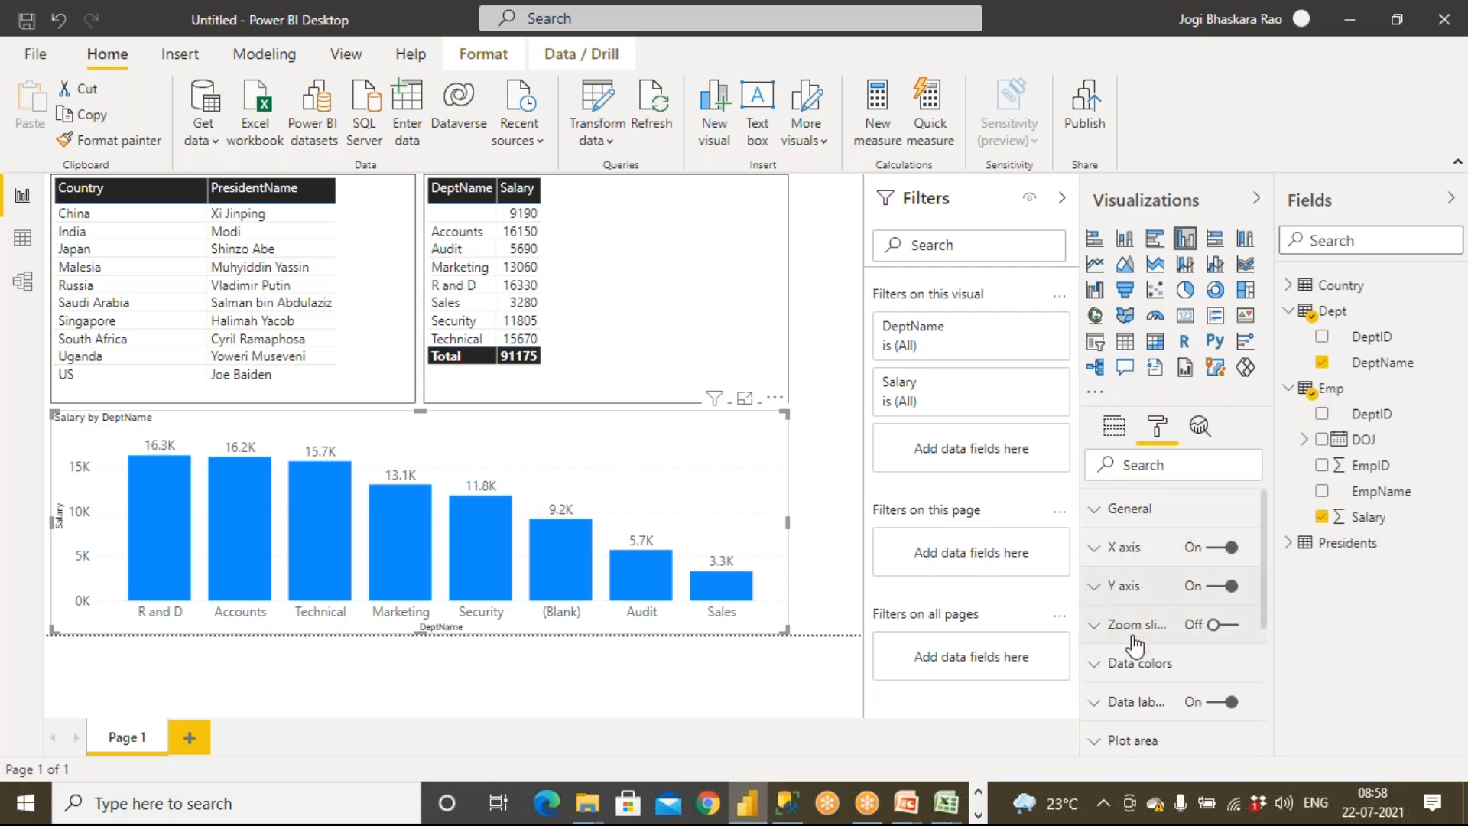
{"action": "left_click", "coordinate": [1219, 702]}
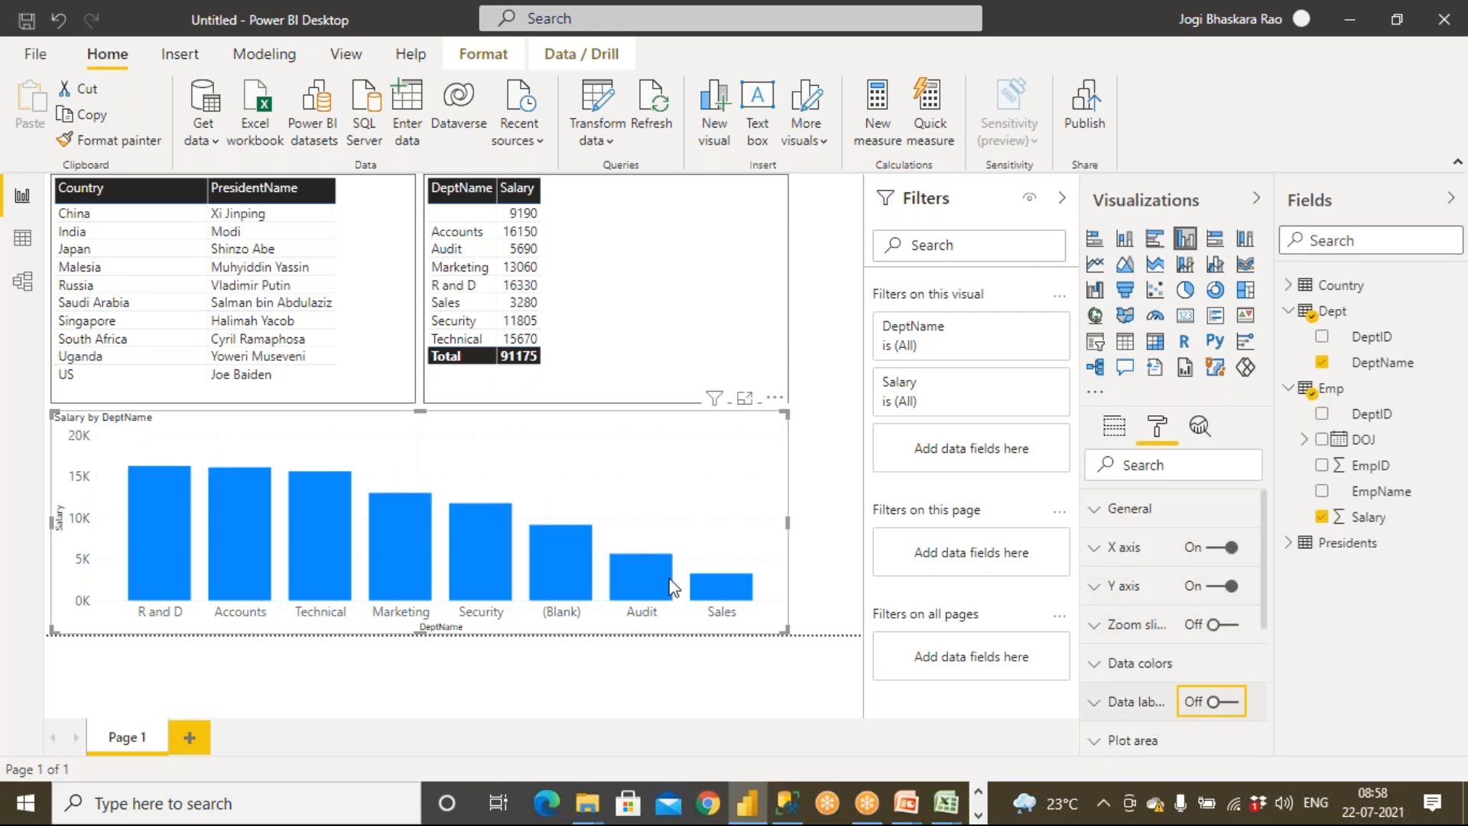
{"action": "left_click", "coordinate": [1232, 703]}
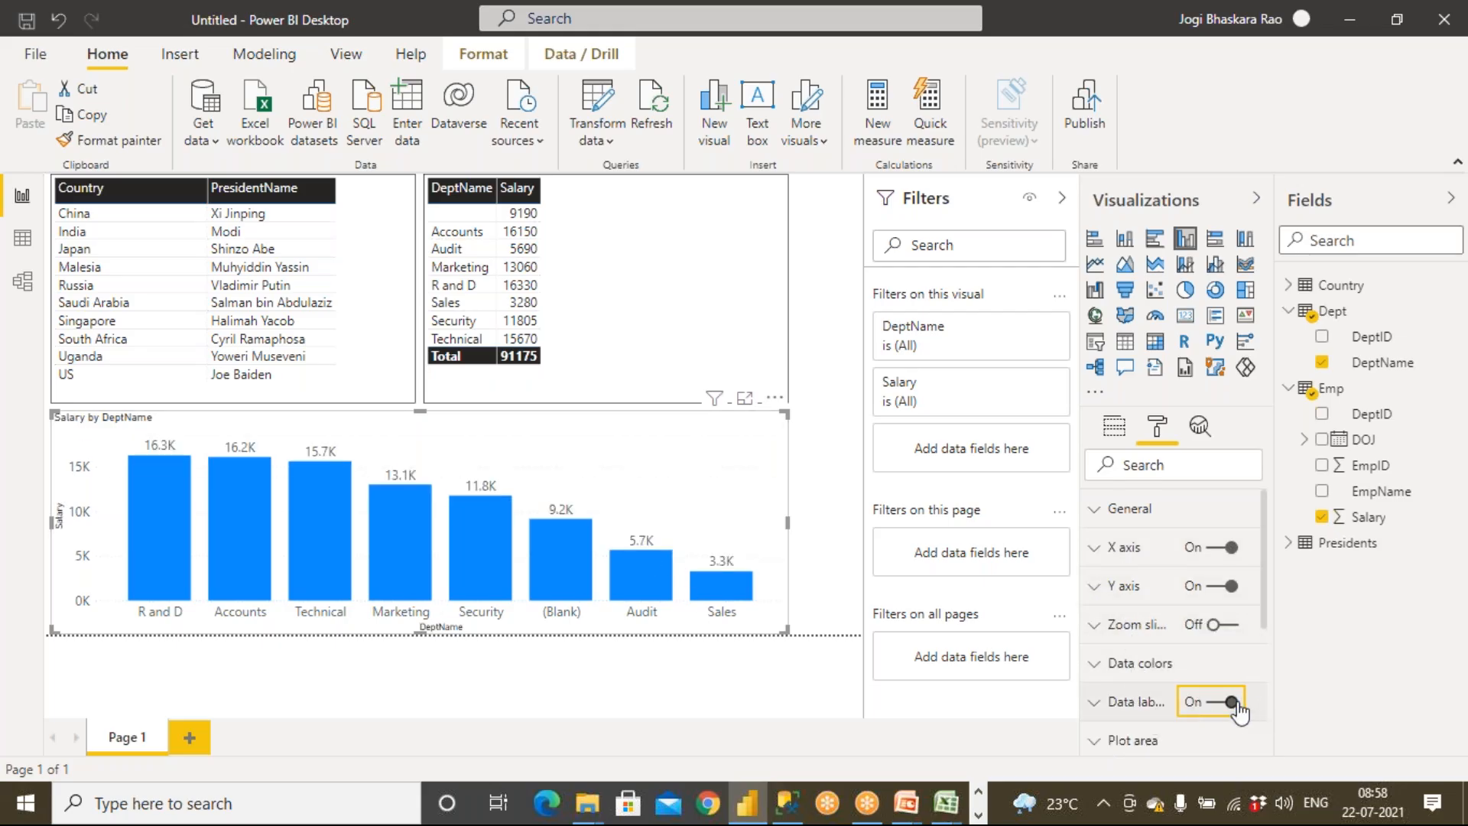
{"action": "left_click", "coordinate": [1094, 704]}
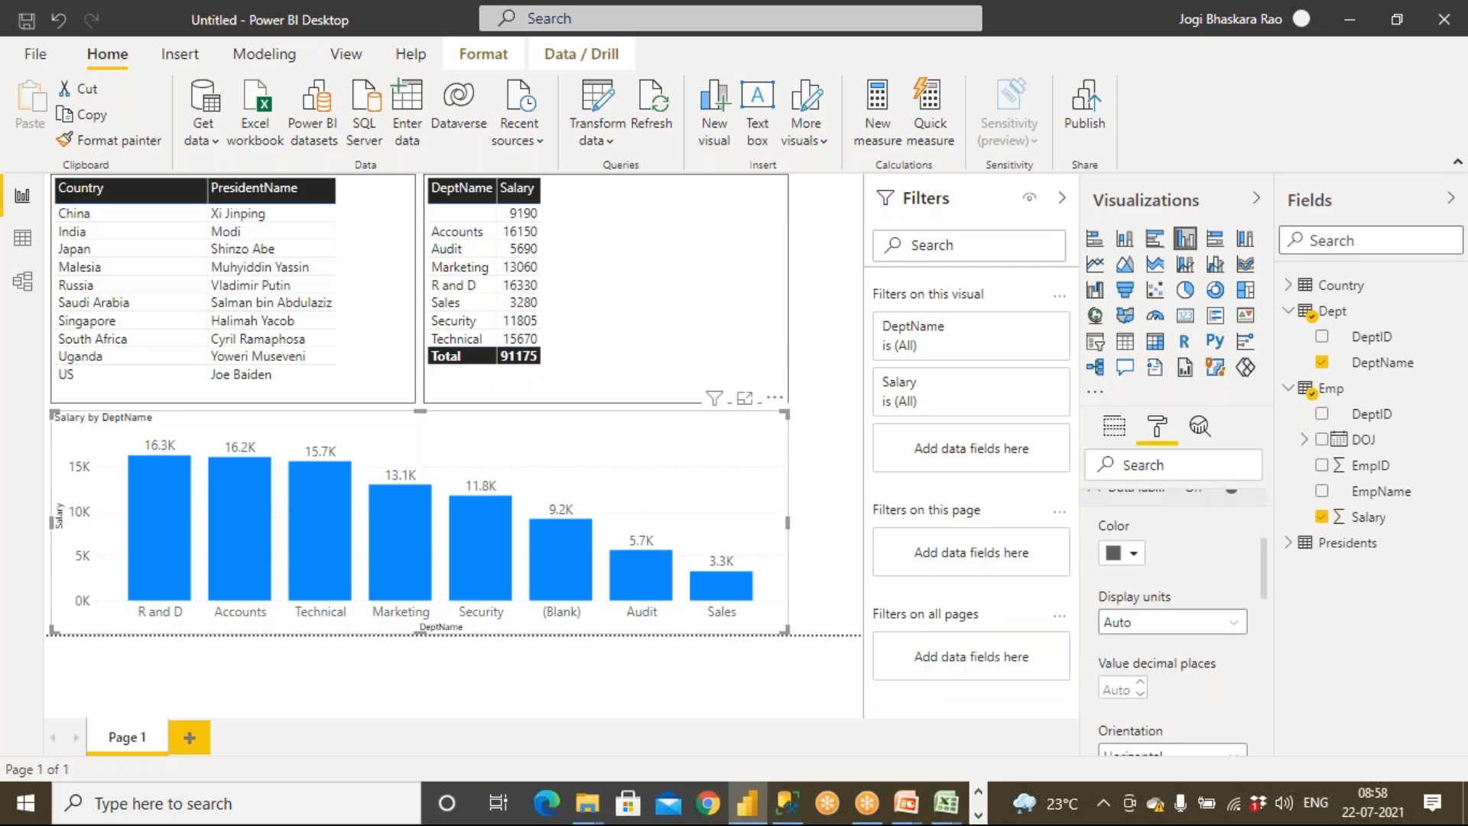
{"action": "left_click", "coordinate": [1132, 553]}
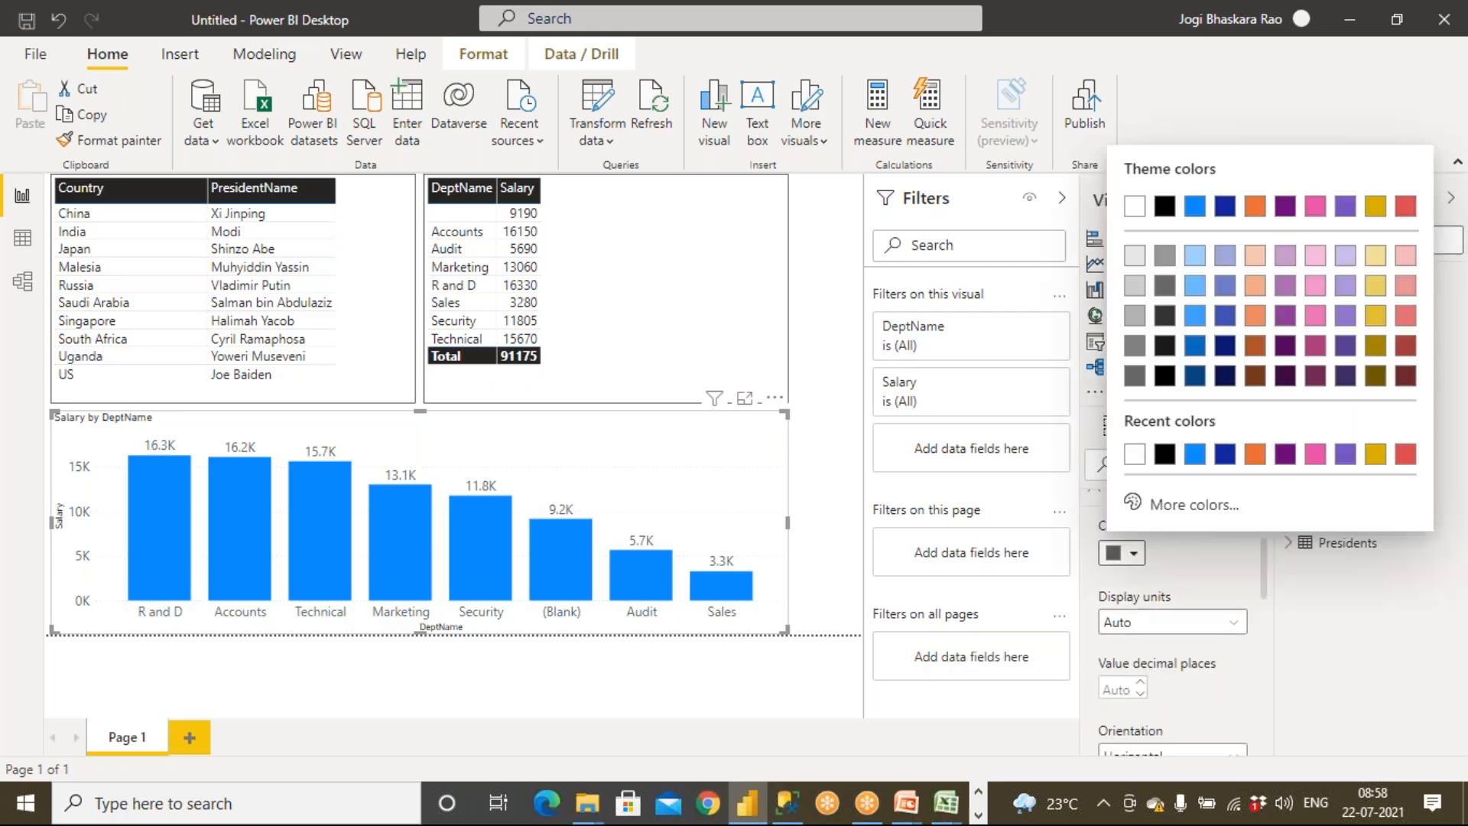
{"action": "left_click", "coordinate": [1256, 452]}
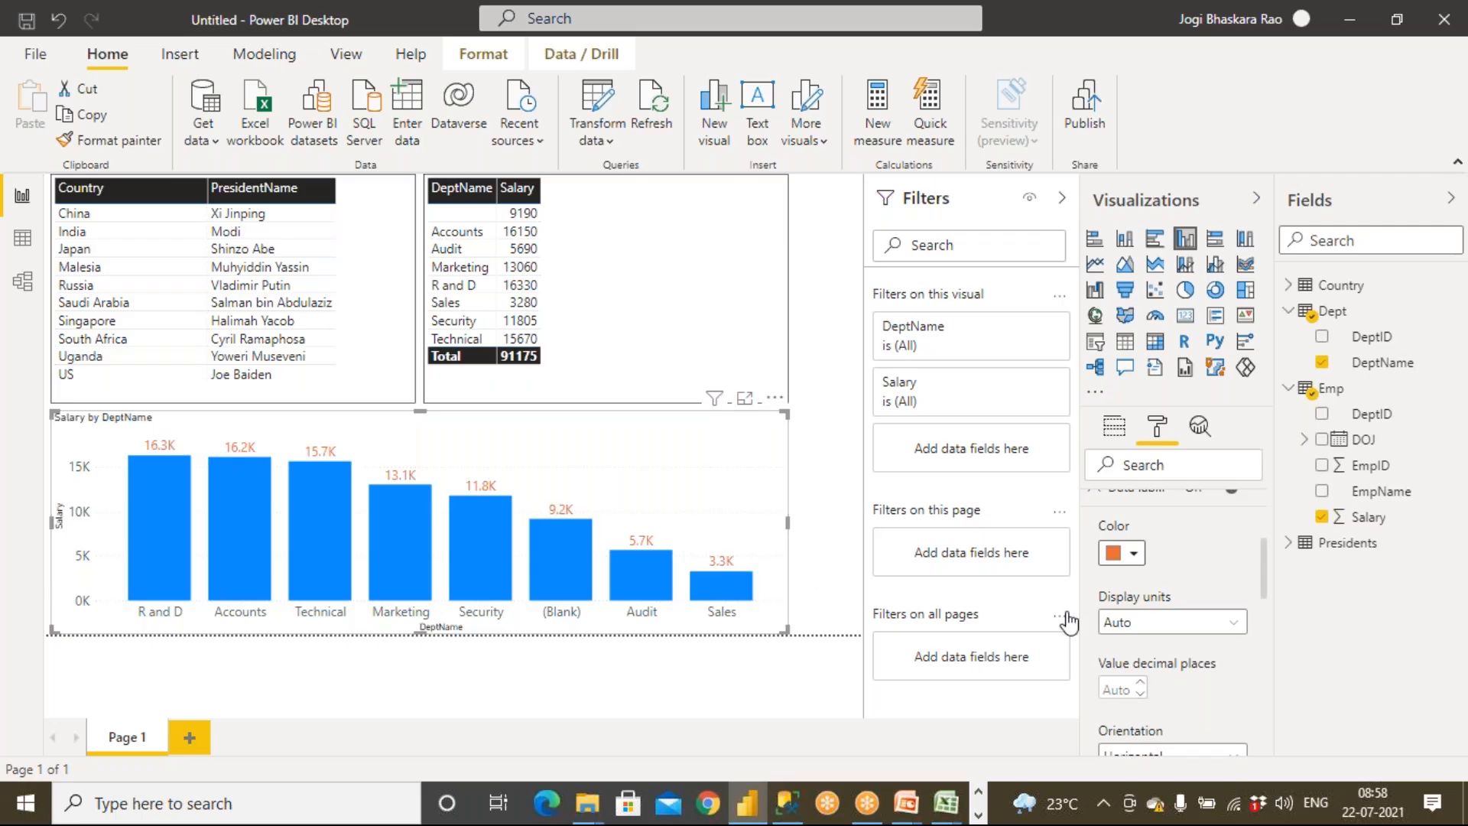
{"action": "scroll", "coordinate": [1147, 612], "scroll_direction": "up", "scroll_amount": 2}
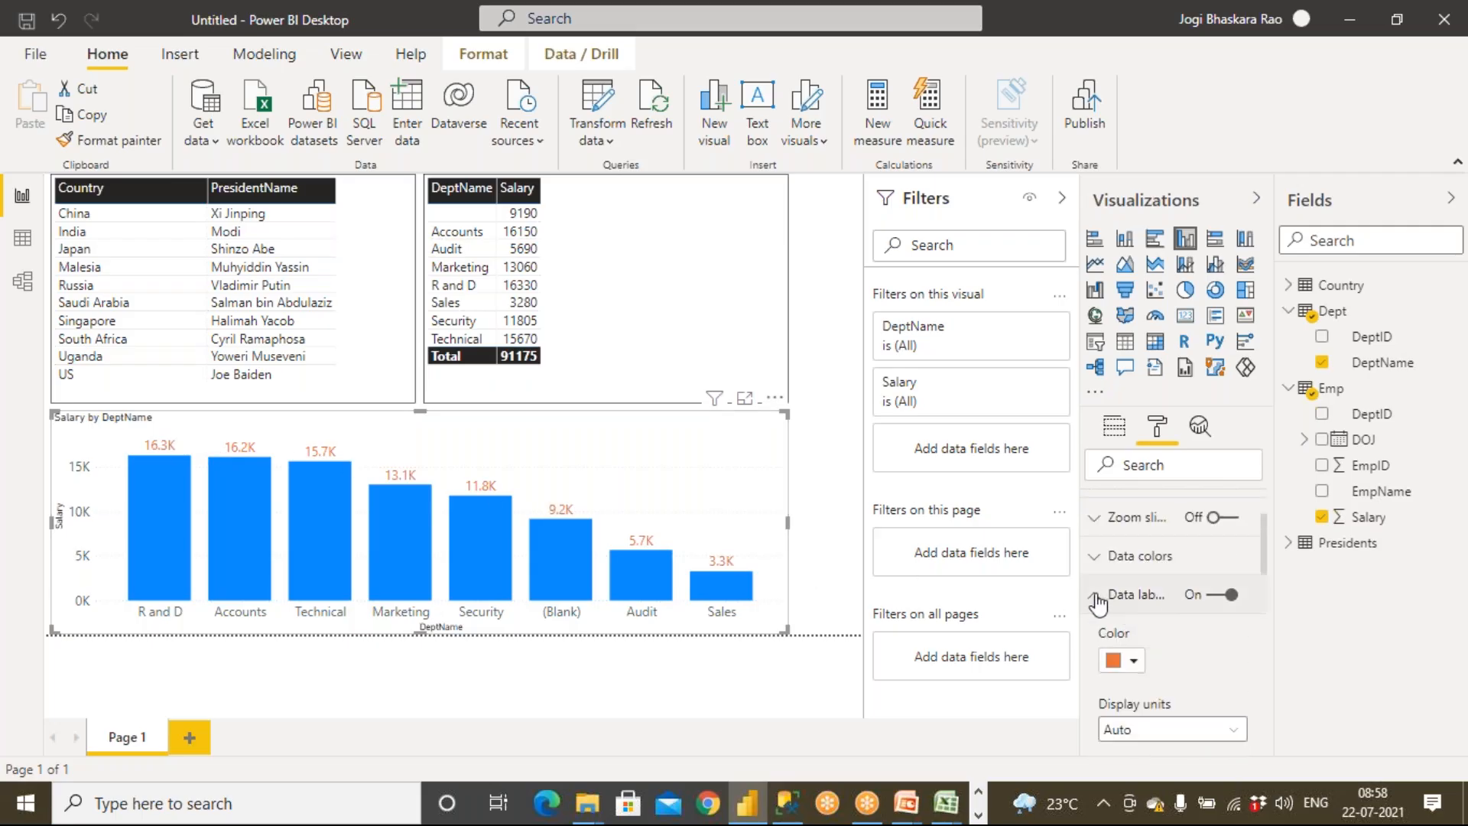
{"action": "left_click", "coordinate": [1101, 597]}
{"action": "left_click", "coordinate": [711, 656]}
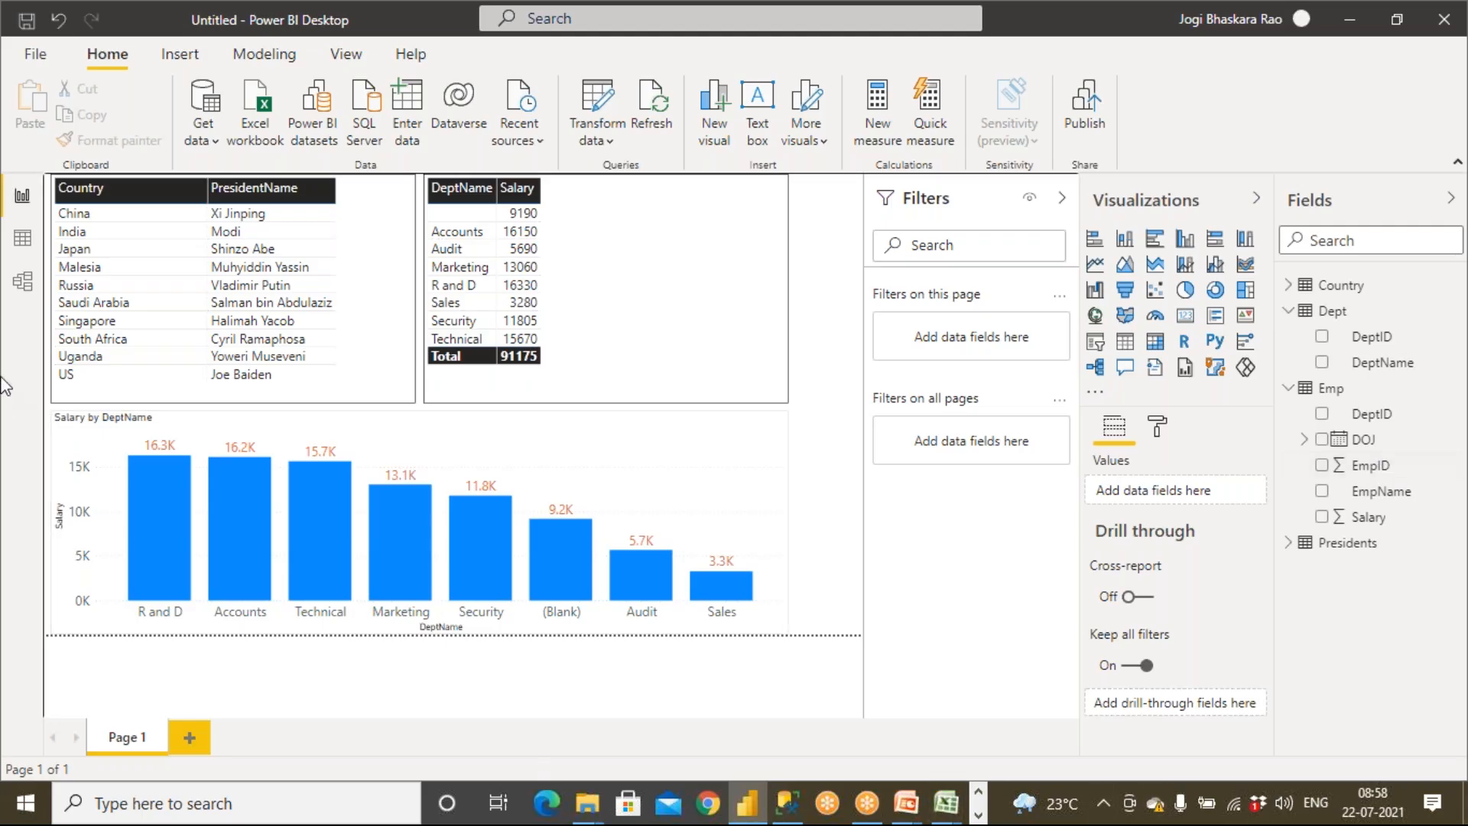
Delete the relationship between the Dept and Emp tables in the model view
{"action": "left_click", "coordinate": [21, 281]}
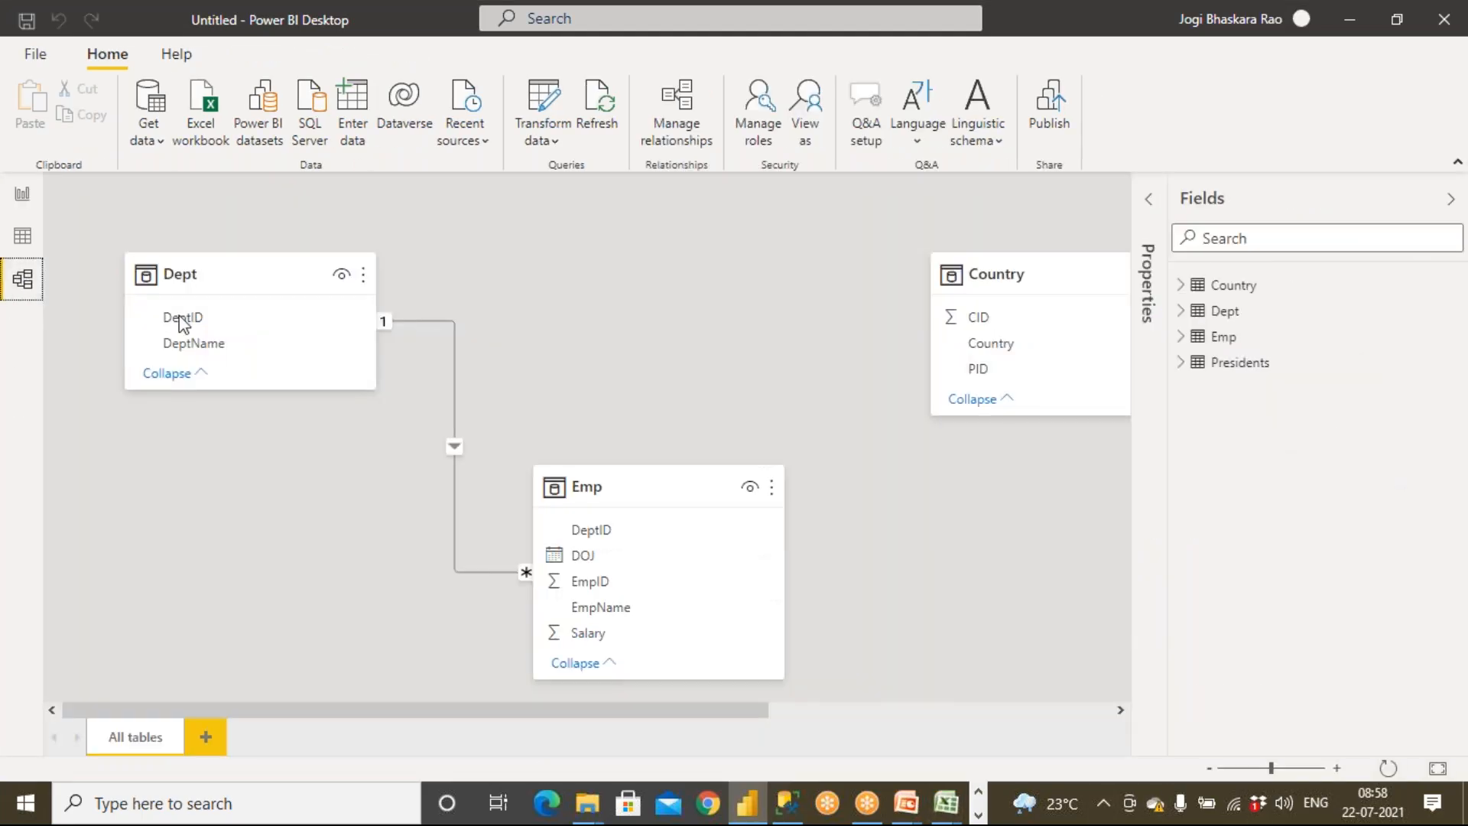
{"action": "right_click", "coordinate": [455, 411]}
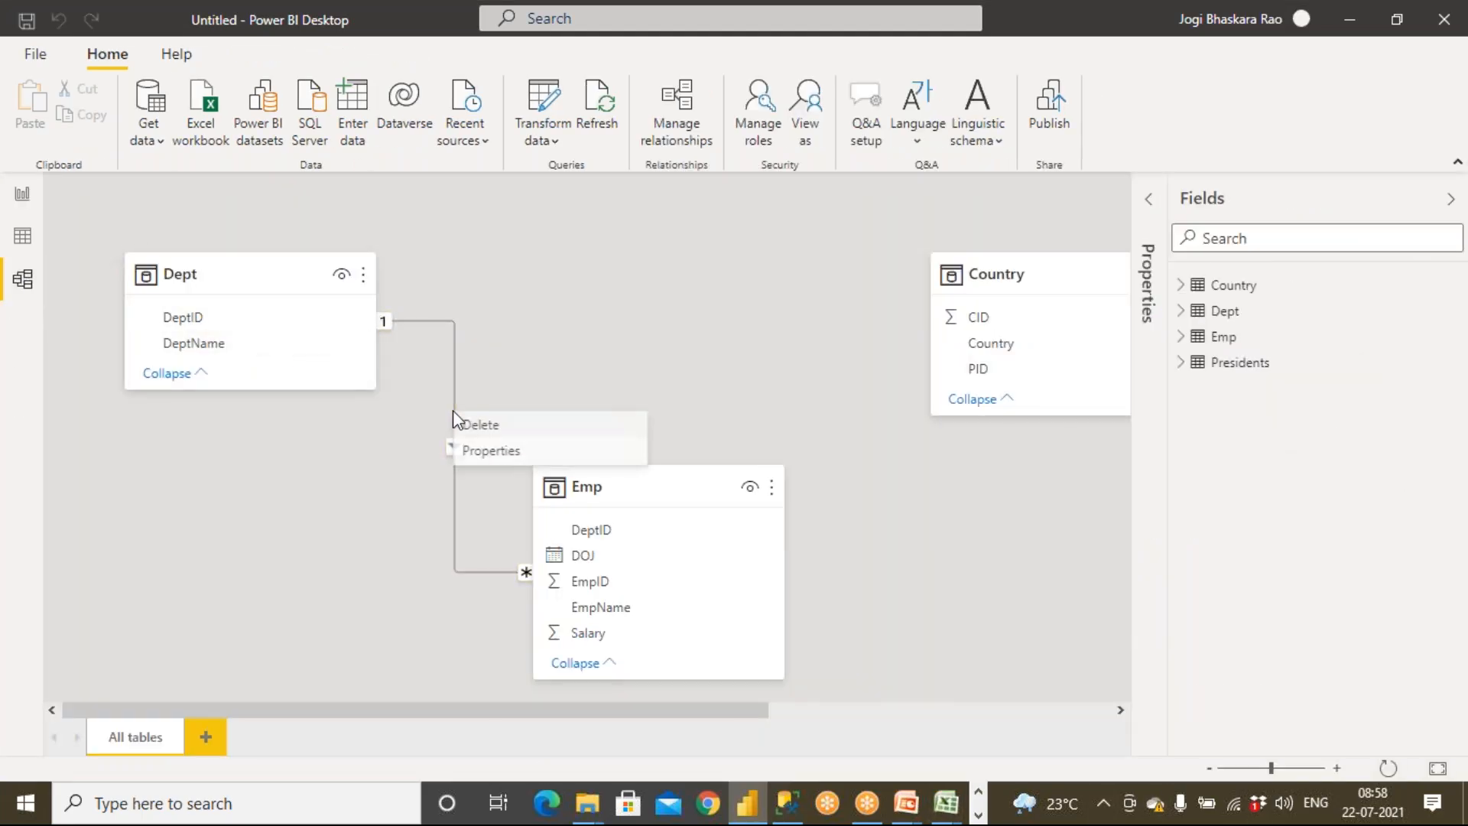
{"action": "left_click", "coordinate": [468, 423]}
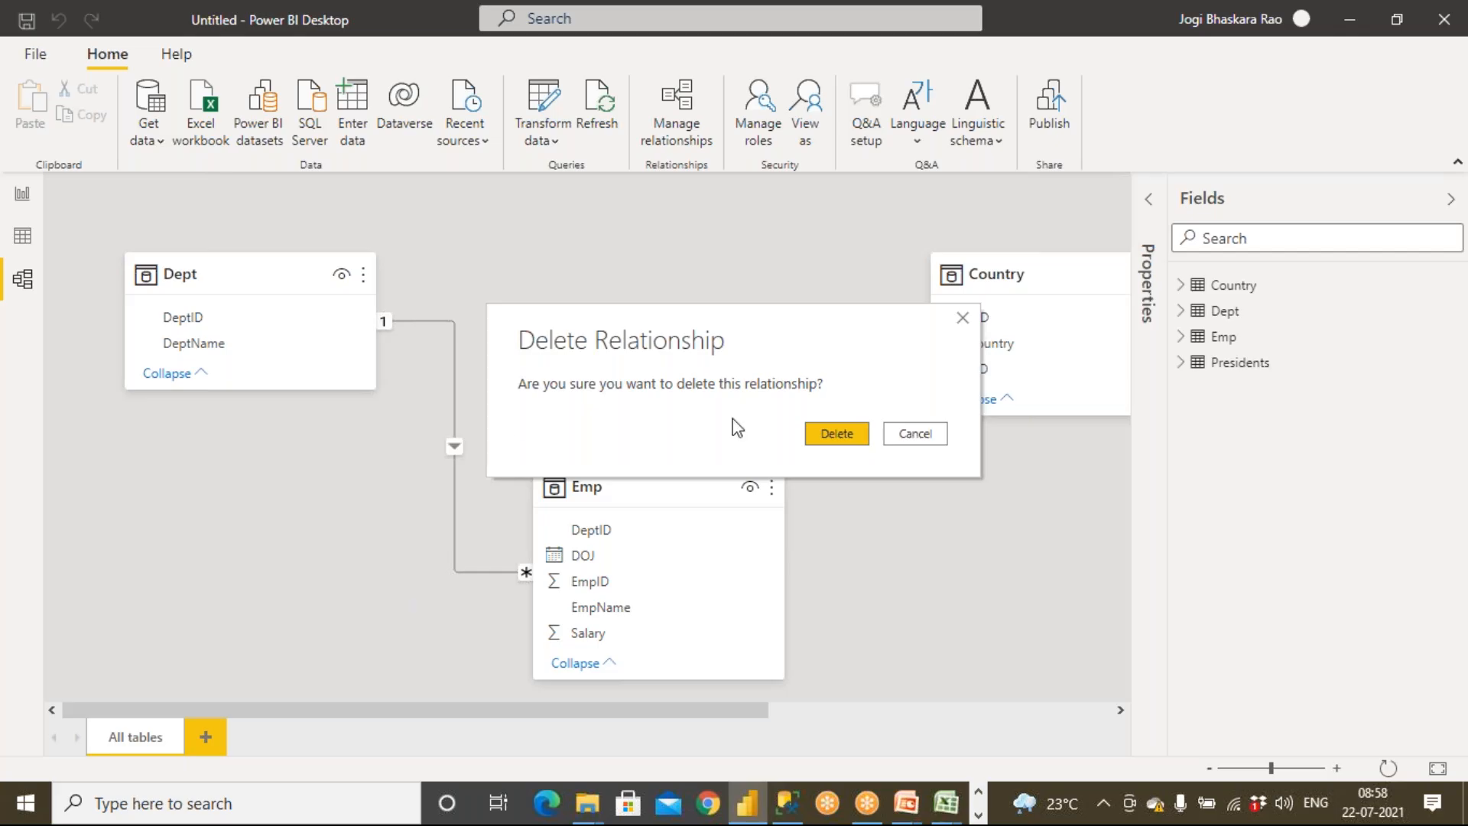
{"action": "left_click", "coordinate": [842, 437]}
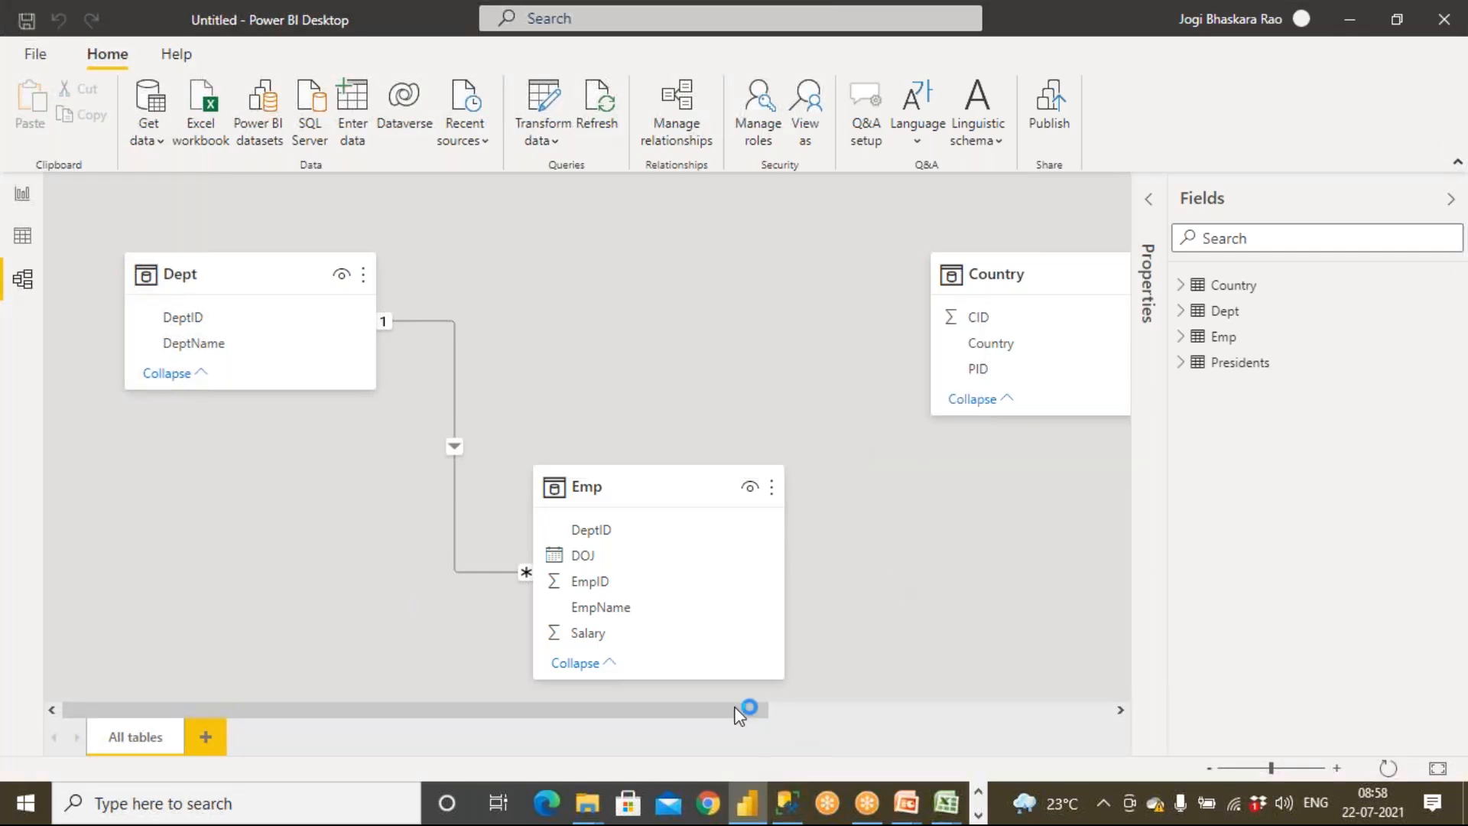
Delete the relationship between the Country and Presidents tables and return to the report view
{"action": "left_click_drag", "start_coordinate": [758, 710], "coordinate": [1043, 685]}
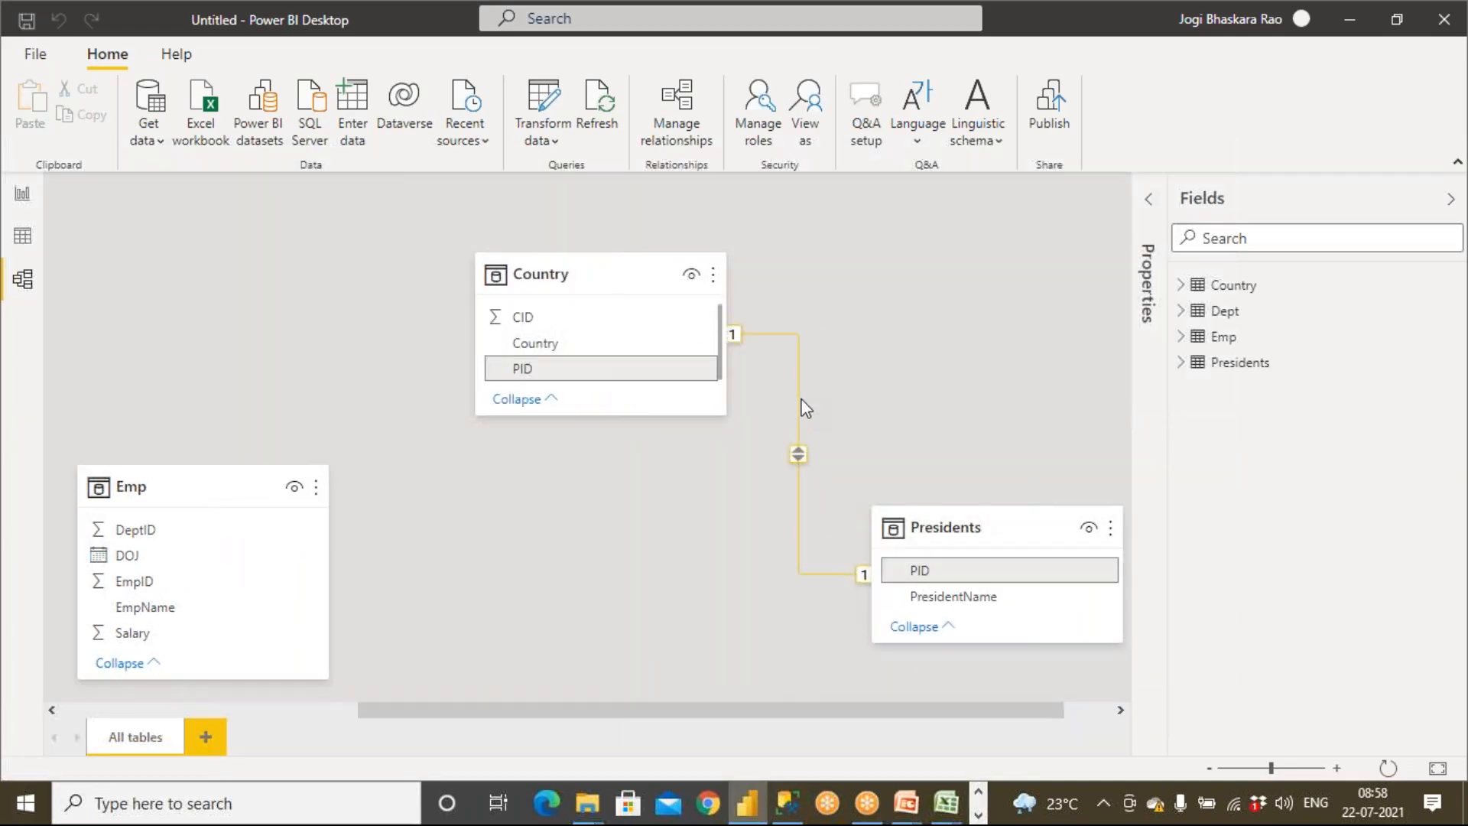
{"action": "right_click", "coordinate": [801, 409]}
{"action": "left_click", "coordinate": [817, 411]}
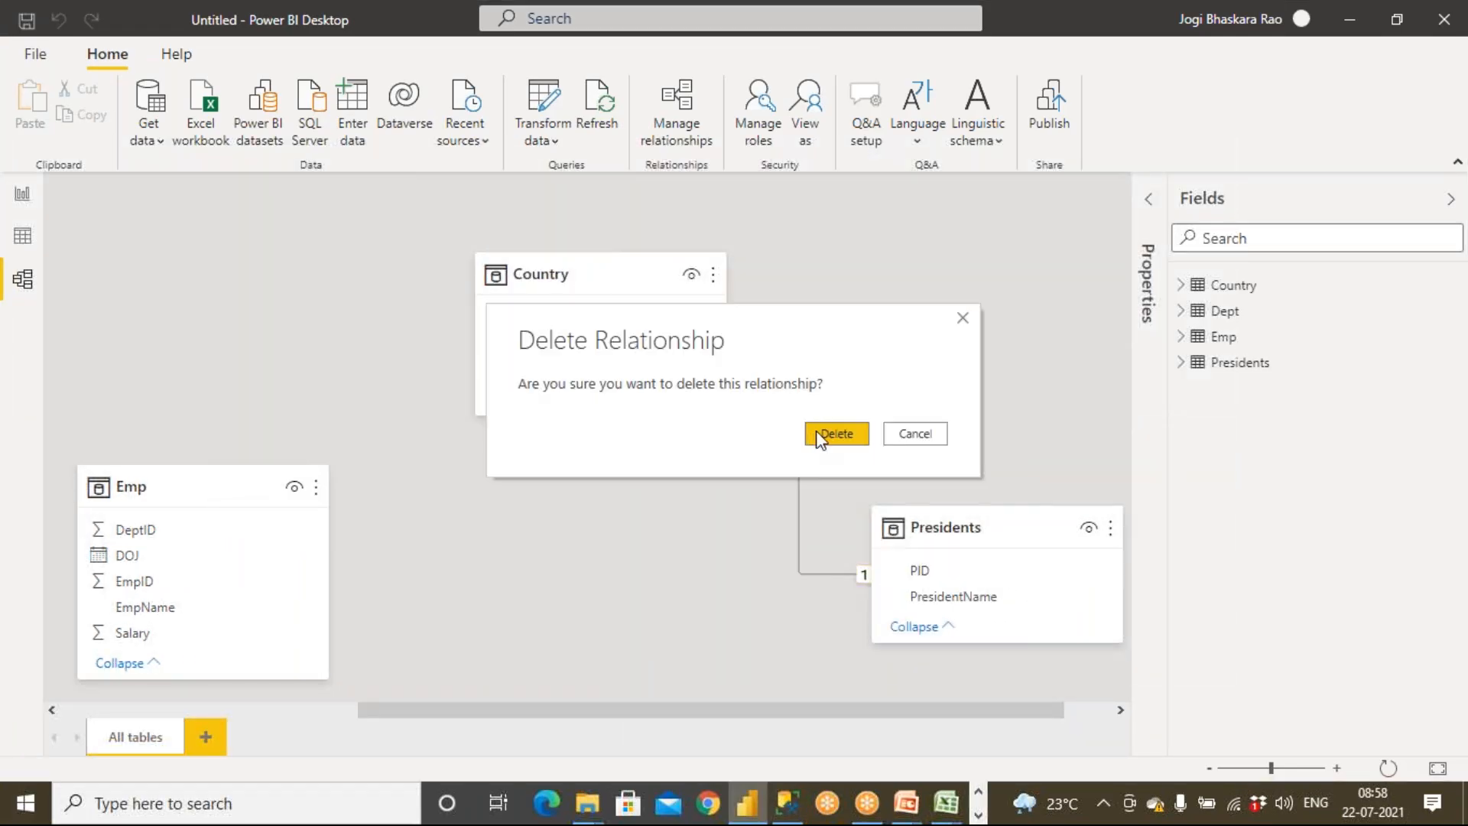
{"action": "left_click", "coordinate": [836, 434]}
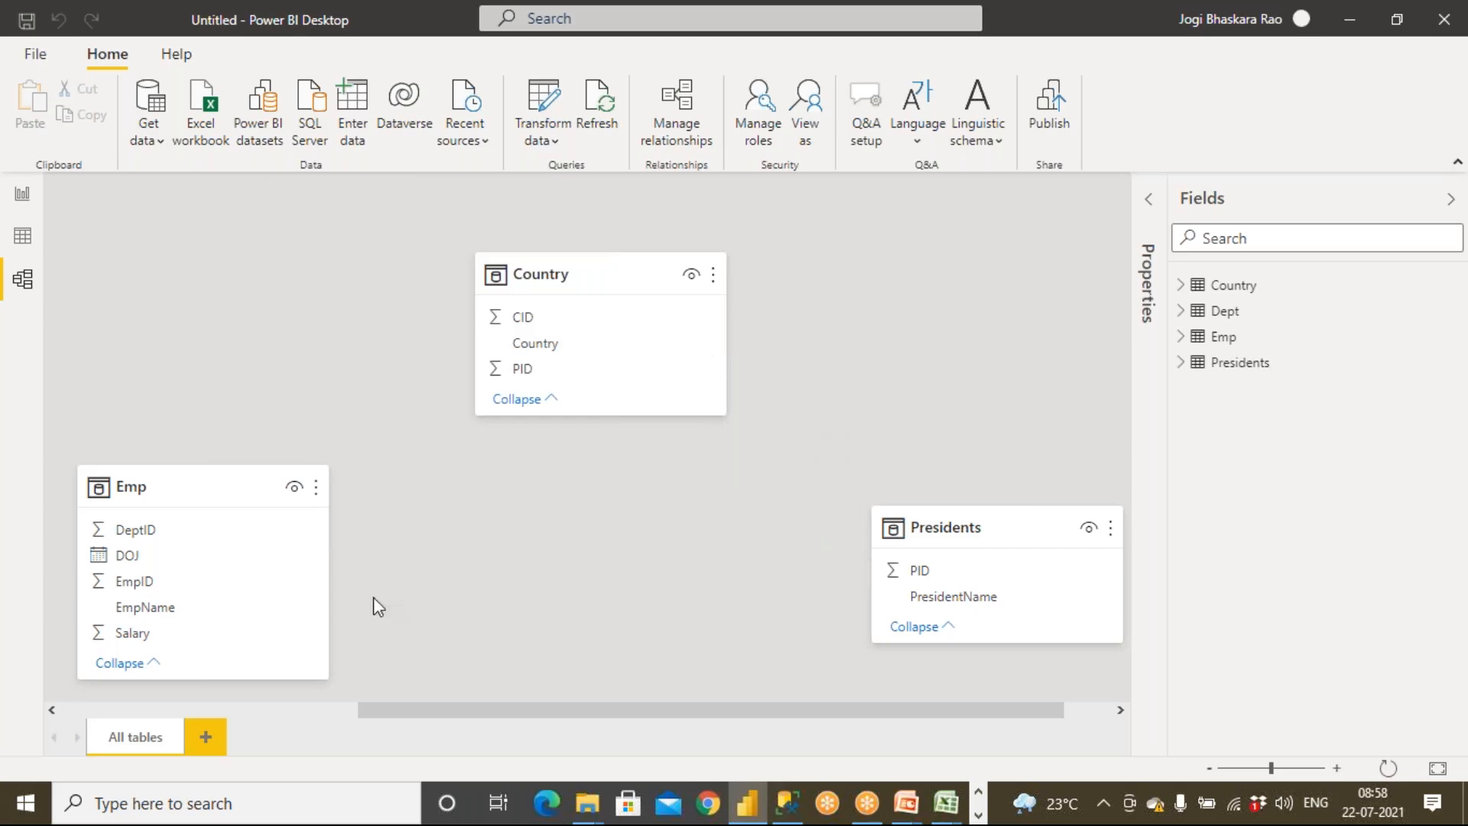
{"action": "left_click", "coordinate": [99, 710]}
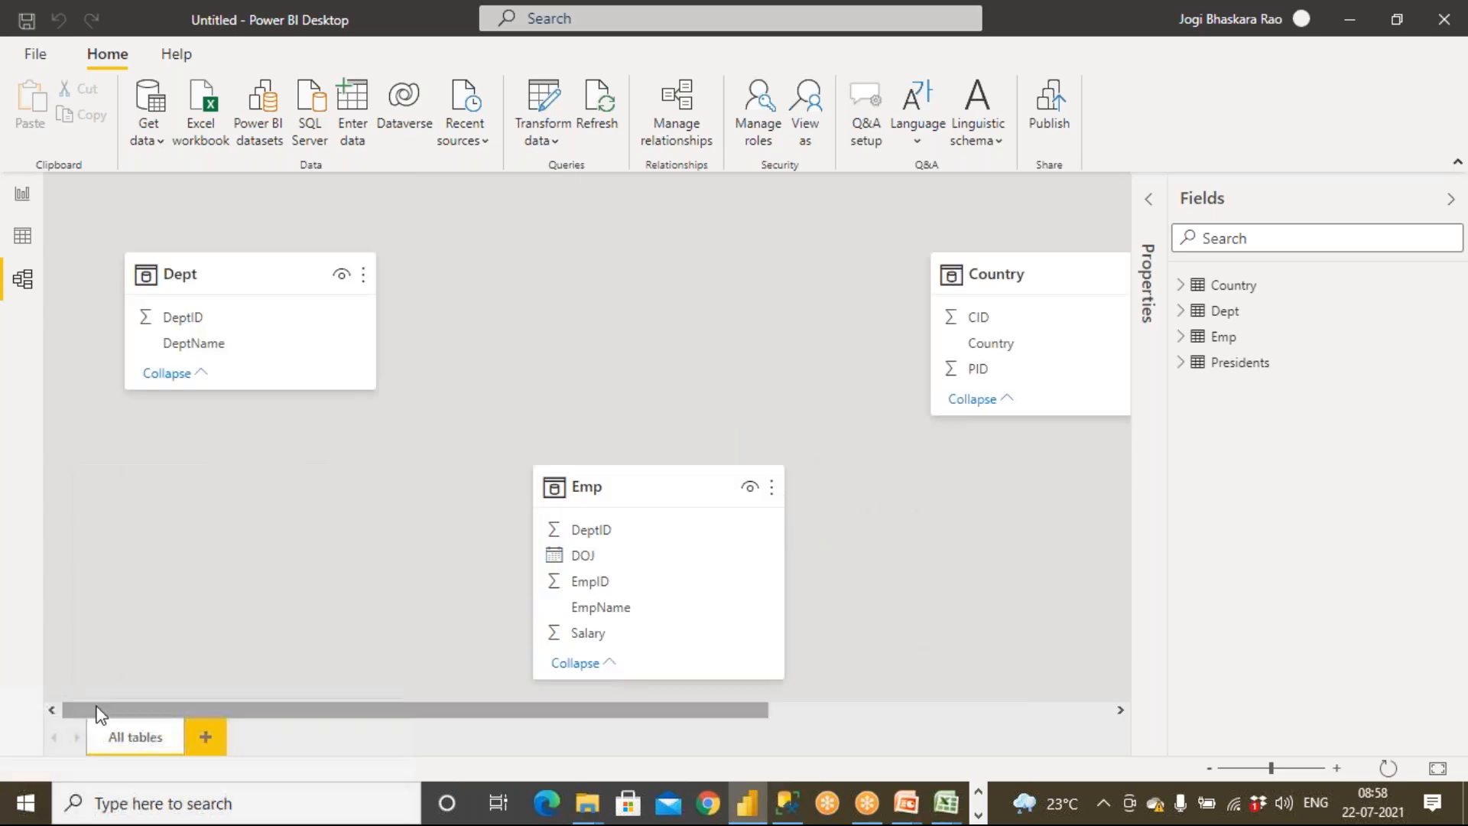
{"action": "left_click", "coordinate": [23, 195]}
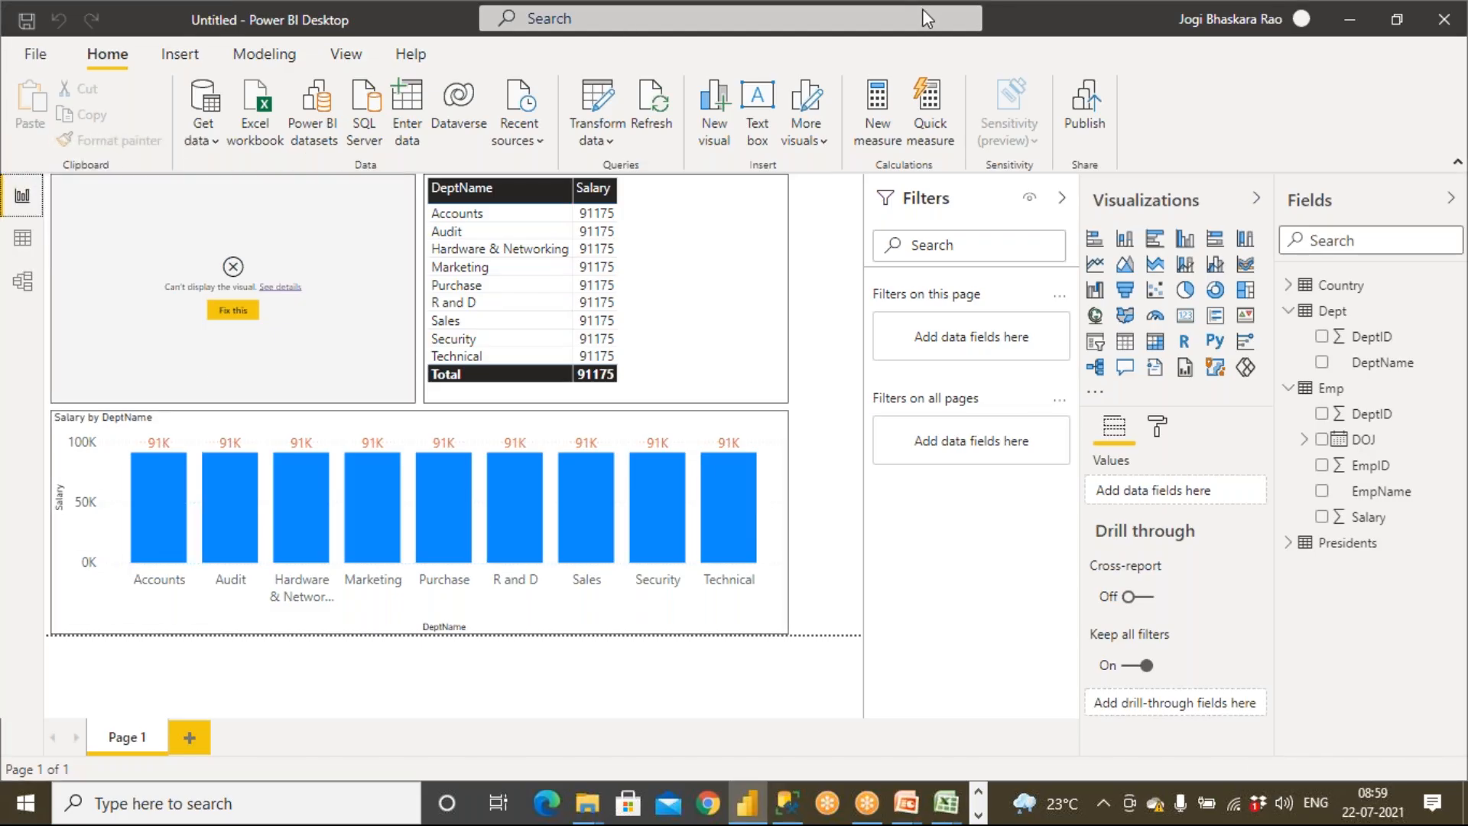
{"action": "key", "text": "ctrl+2"}
{"action": "mouse_move", "coordinate": [310, 159]}
{"action": "left_mouse_down"}
{"action": "mouse_move", "coordinate": [54, 272]}
{"action": "mouse_move", "coordinate": [322, 273]}
{"action": "mouse_move", "coordinate": [234, 163]}
{"action": "left_mouse_up"}
{"action": "mouse_move", "coordinate": [803, 439]}
{"action": "left_mouse_down"}
{"action": "mouse_move", "coordinate": [753, 424]}
{"action": "mouse_move", "coordinate": [9, 450]}
{"action": "mouse_move", "coordinate": [387, 660]}
{"action": "mouse_move", "coordinate": [876, 496]}
{"action": "mouse_move", "coordinate": [830, 474]}
{"action": "left_mouse_up"}
{"action": "mouse_move", "coordinate": [623, 144]}
{"action": "left_mouse_down"}
{"action": "mouse_move", "coordinate": [362, 299]}
{"action": "mouse_move", "coordinate": [596, 357]}
{"action": "mouse_move", "coordinate": [612, 155]}
{"action": "left_mouse_up"}
{"action": "mouse_move", "coordinate": [635, 269]}
{"action": "left_mouse_down"}
{"action": "mouse_move", "coordinate": [702, 256]}
{"action": "mouse_move", "coordinate": [730, 223]}
{"action": "left_mouse_up"}
{"action": "mouse_move", "coordinate": [719, 236]}
{"action": "left_mouse_down"}
{"action": "mouse_move", "coordinate": [728, 279]}
{"action": "mouse_move", "coordinate": [756, 227]}
{"action": "mouse_move", "coordinate": [808, 264]}
{"action": "left_mouse_up"}
{"action": "mouse_move", "coordinate": [803, 354]}
{"action": "left_mouse_down"}
{"action": "mouse_move", "coordinate": [806, 376]}
{"action": "mouse_move", "coordinate": [811, 334]}
{"action": "left_mouse_up"}
{"action": "left_click_drag", "start_coordinate": [788, 387], "coordinate": [749, 471]}
{"action": "mouse_move", "coordinate": [822, 360]}
{"action": "left_mouse_down"}
{"action": "mouse_move", "coordinate": [824, 387]}
{"action": "mouse_move", "coordinate": [847, 350]}
{"action": "left_mouse_up"}
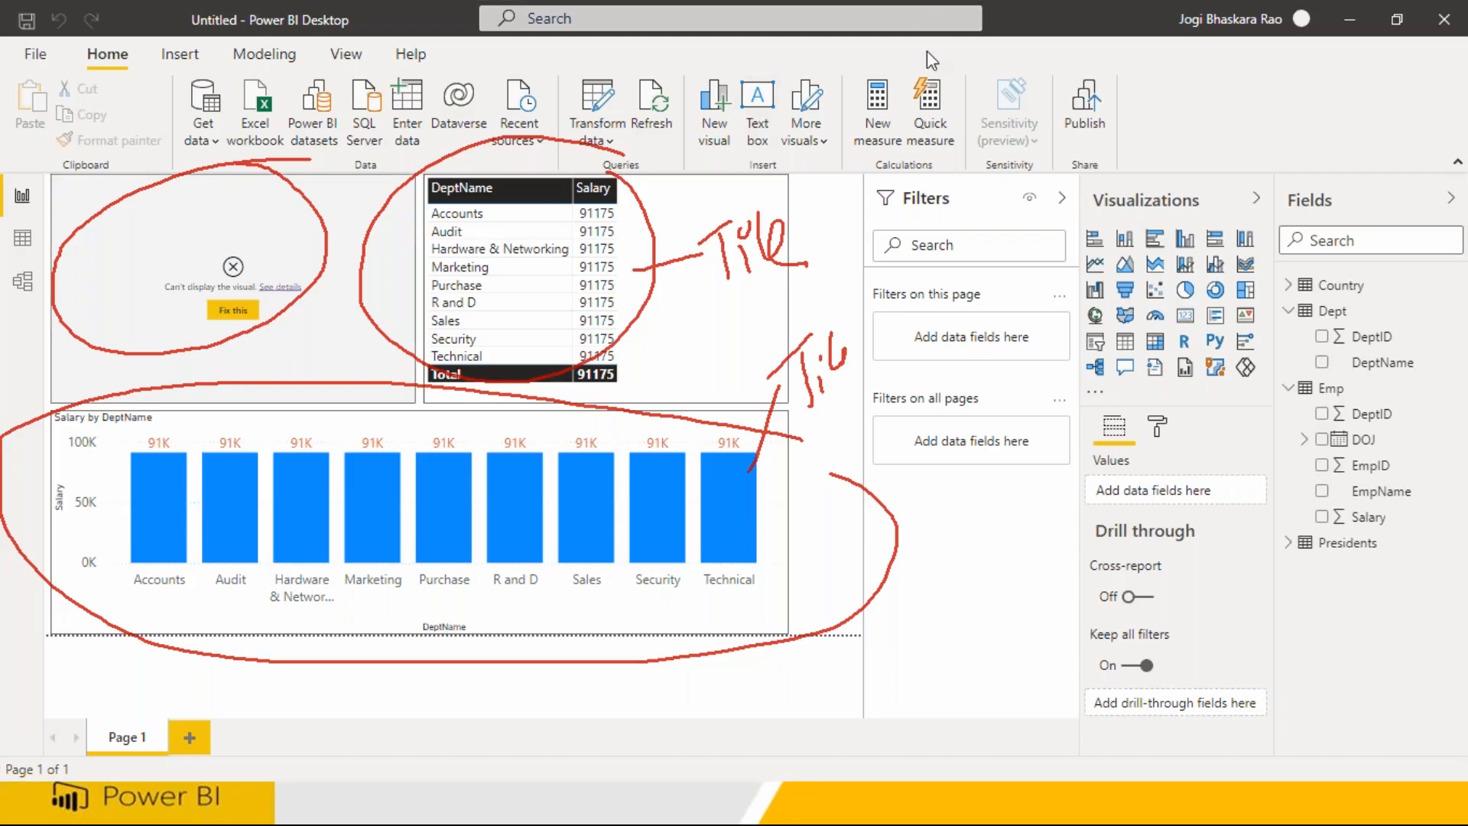
{"action": "left_click", "coordinate": [947, 150]}
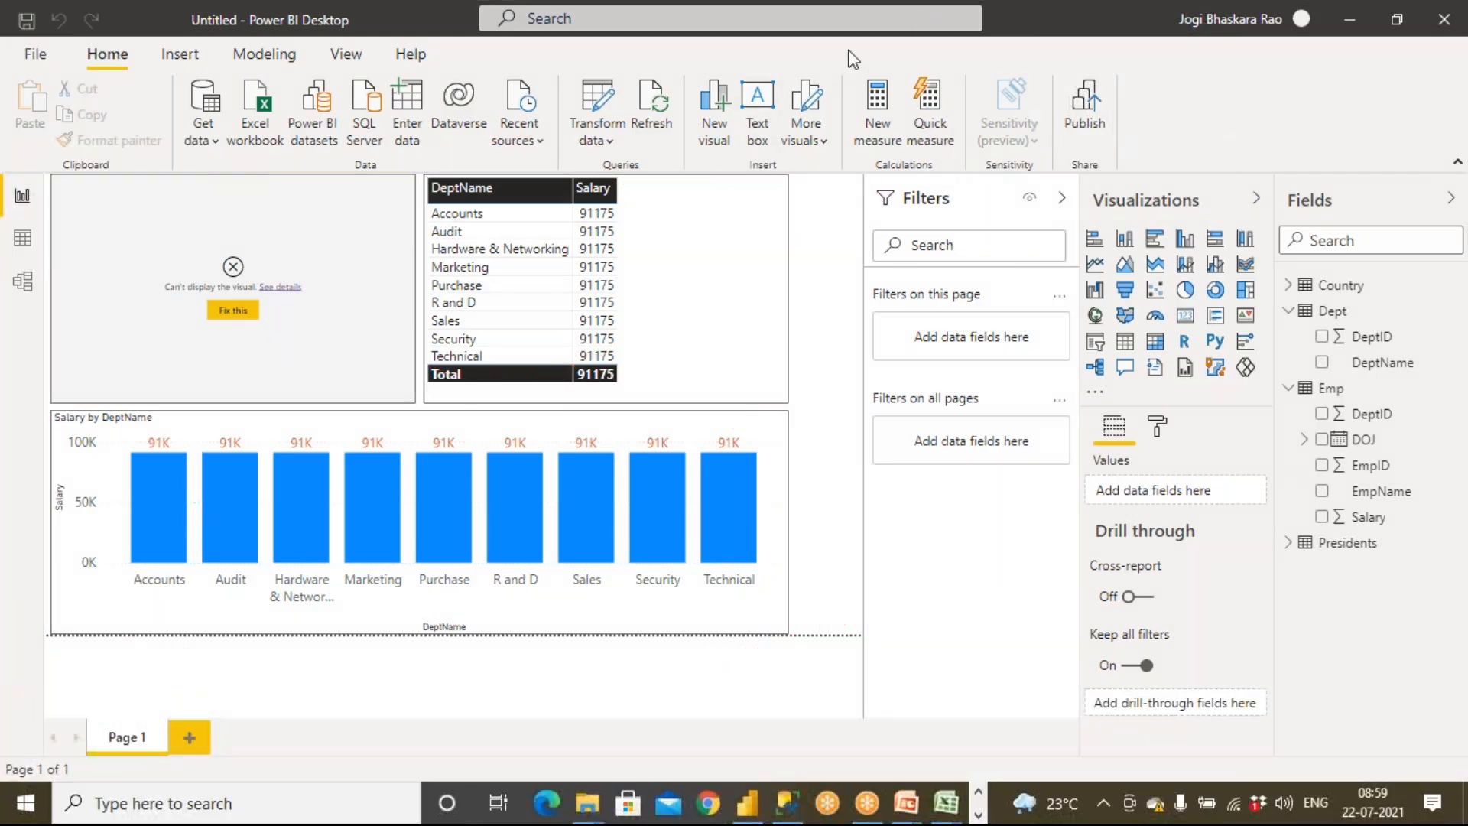
{"action": "left_click", "coordinate": [927, 58]}
{"action": "mouse_move", "coordinate": [283, 200]}
{"action": "left_mouse_down"}
{"action": "mouse_move", "coordinate": [75, 330]}
{"action": "mouse_move", "coordinate": [296, 219]}
{"action": "left_mouse_up"}
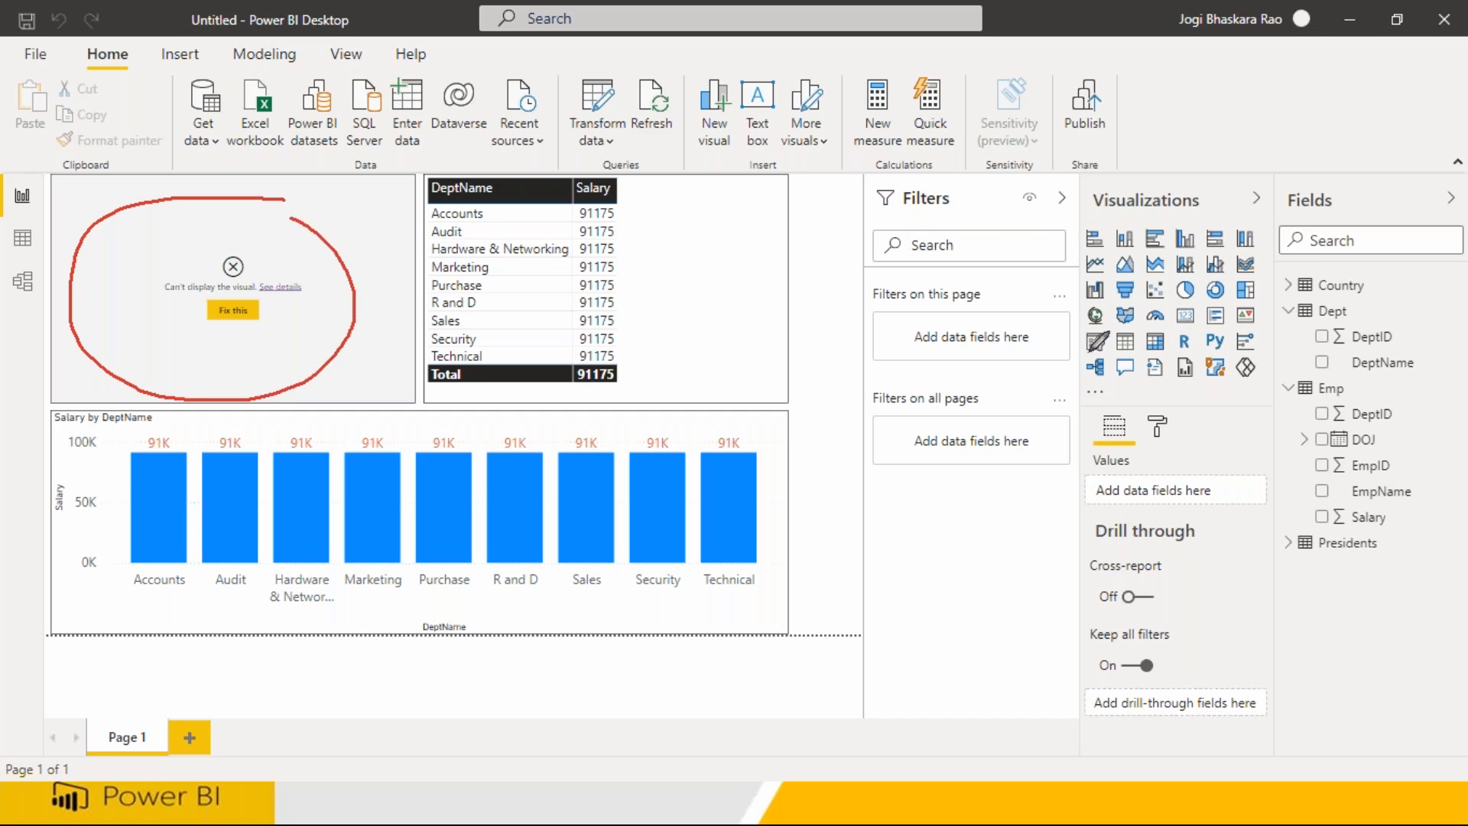
{"action": "mouse_move", "coordinate": [723, 461]}
{"action": "left_mouse_down"}
{"action": "mouse_move", "coordinate": [547, 458]}
{"action": "mouse_move", "coordinate": [149, 617]}
{"action": "mouse_move", "coordinate": [635, 465]}
{"action": "left_mouse_up"}
{"action": "mouse_move", "coordinate": [683, 226]}
{"action": "left_mouse_down"}
{"action": "mouse_move", "coordinate": [544, 192]}
{"action": "mouse_move", "coordinate": [553, 393]}
{"action": "mouse_move", "coordinate": [738, 257]}
{"action": "left_mouse_up"}
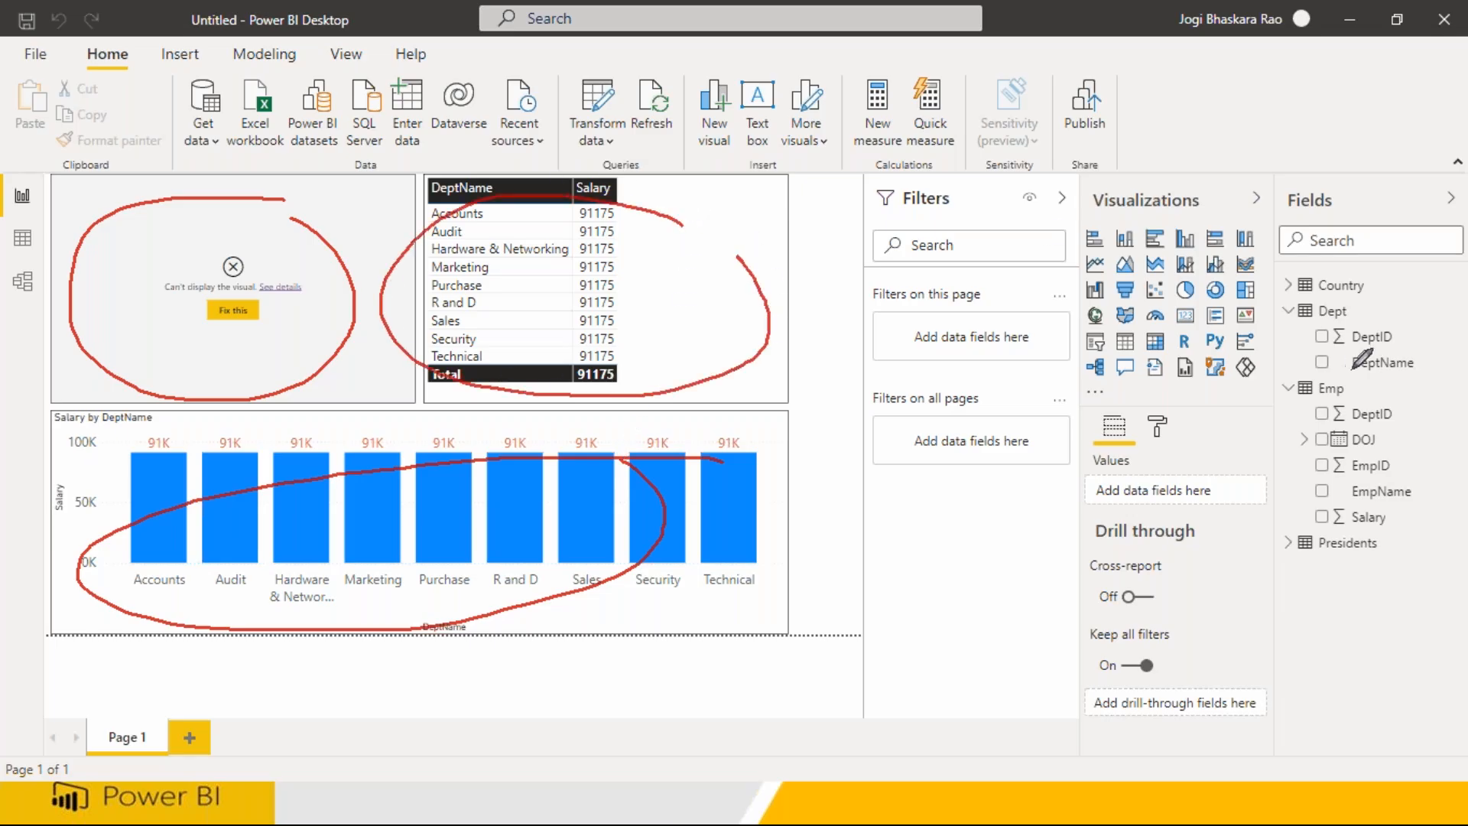
{"action": "mouse_move", "coordinate": [1400, 348]}
{"action": "left_mouse_down"}
{"action": "mouse_move", "coordinate": [1335, 369]}
{"action": "mouse_move", "coordinate": [1353, 364]}
{"action": "mouse_move", "coordinate": [1201, 369]}
{"action": "mouse_move", "coordinate": [658, 330]}
{"action": "mouse_move", "coordinate": [738, 362]}
{"action": "left_mouse_up"}
{"action": "mouse_move", "coordinate": [1312, 506]}
{"action": "left_mouse_down"}
{"action": "mouse_move", "coordinate": [1358, 524]}
{"action": "mouse_move", "coordinate": [1293, 524]}
{"action": "mouse_move", "coordinate": [902, 432]}
{"action": "mouse_move", "coordinate": [669, 353]}
{"action": "mouse_move", "coordinate": [648, 405]}
{"action": "mouse_move", "coordinate": [652, 353]}
{"action": "mouse_move", "coordinate": [677, 358]}
{"action": "left_mouse_up"}
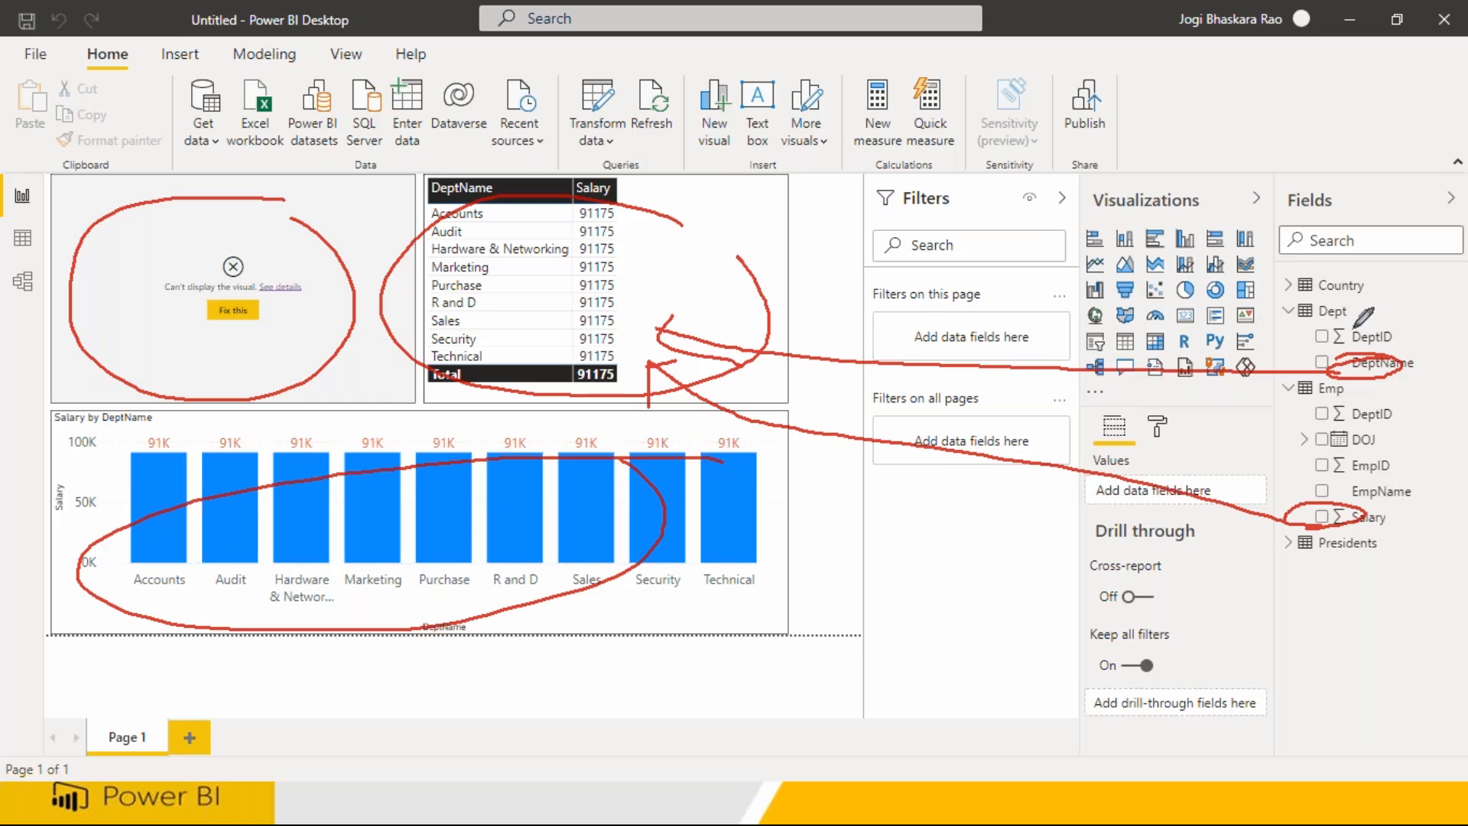
{"action": "left_click_drag", "start_coordinate": [1350, 305], "coordinate": [1322, 323]}
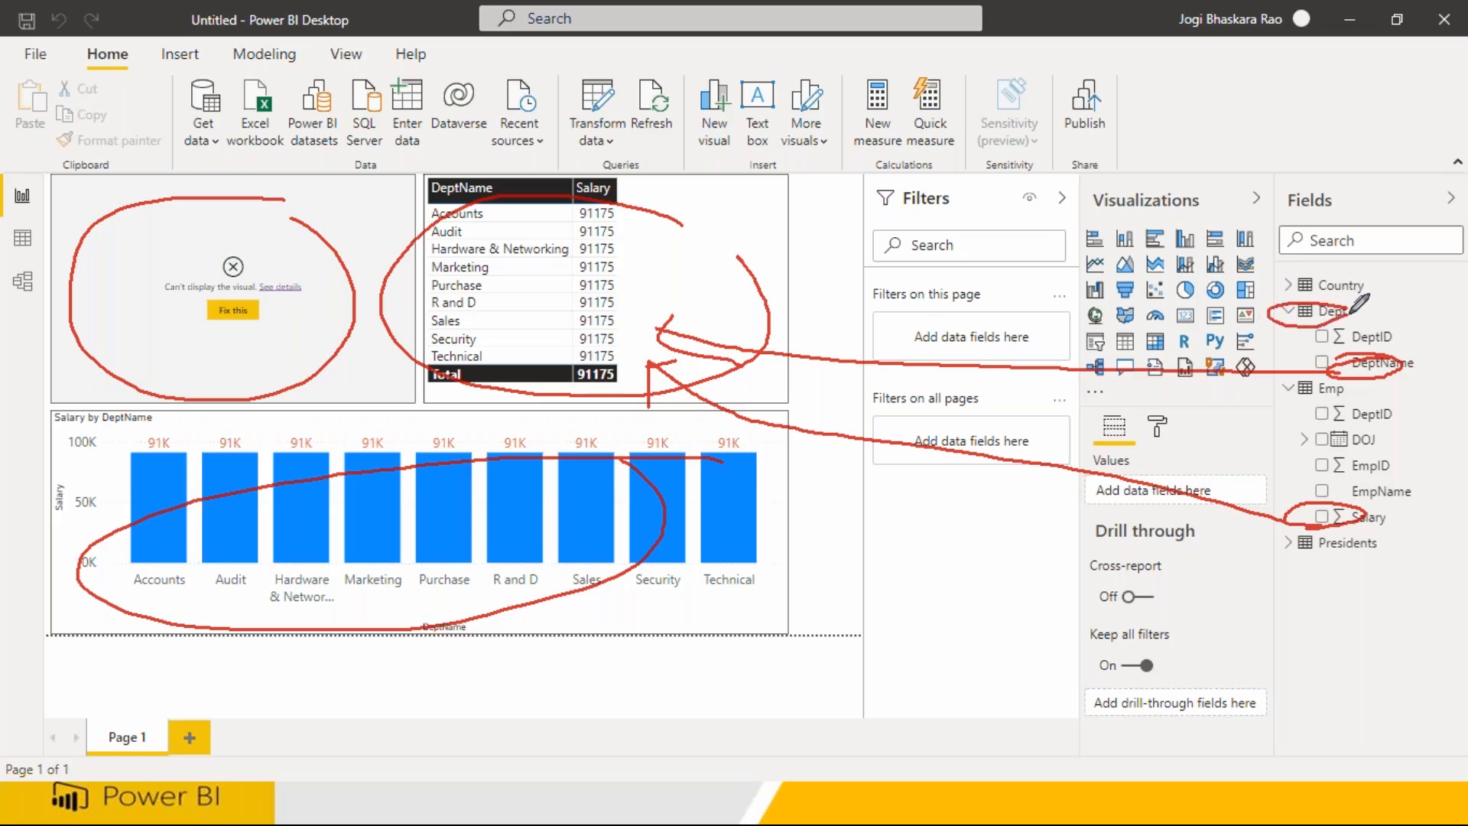
{"action": "mouse_move", "coordinate": [1278, 412]}
{"action": "left_mouse_down"}
{"action": "mouse_move", "coordinate": [1337, 412]}
{"action": "mouse_move", "coordinate": [1356, 380]}
{"action": "mouse_move", "coordinate": [1276, 379]}
{"action": "mouse_move", "coordinate": [1293, 410]}
{"action": "left_mouse_up"}
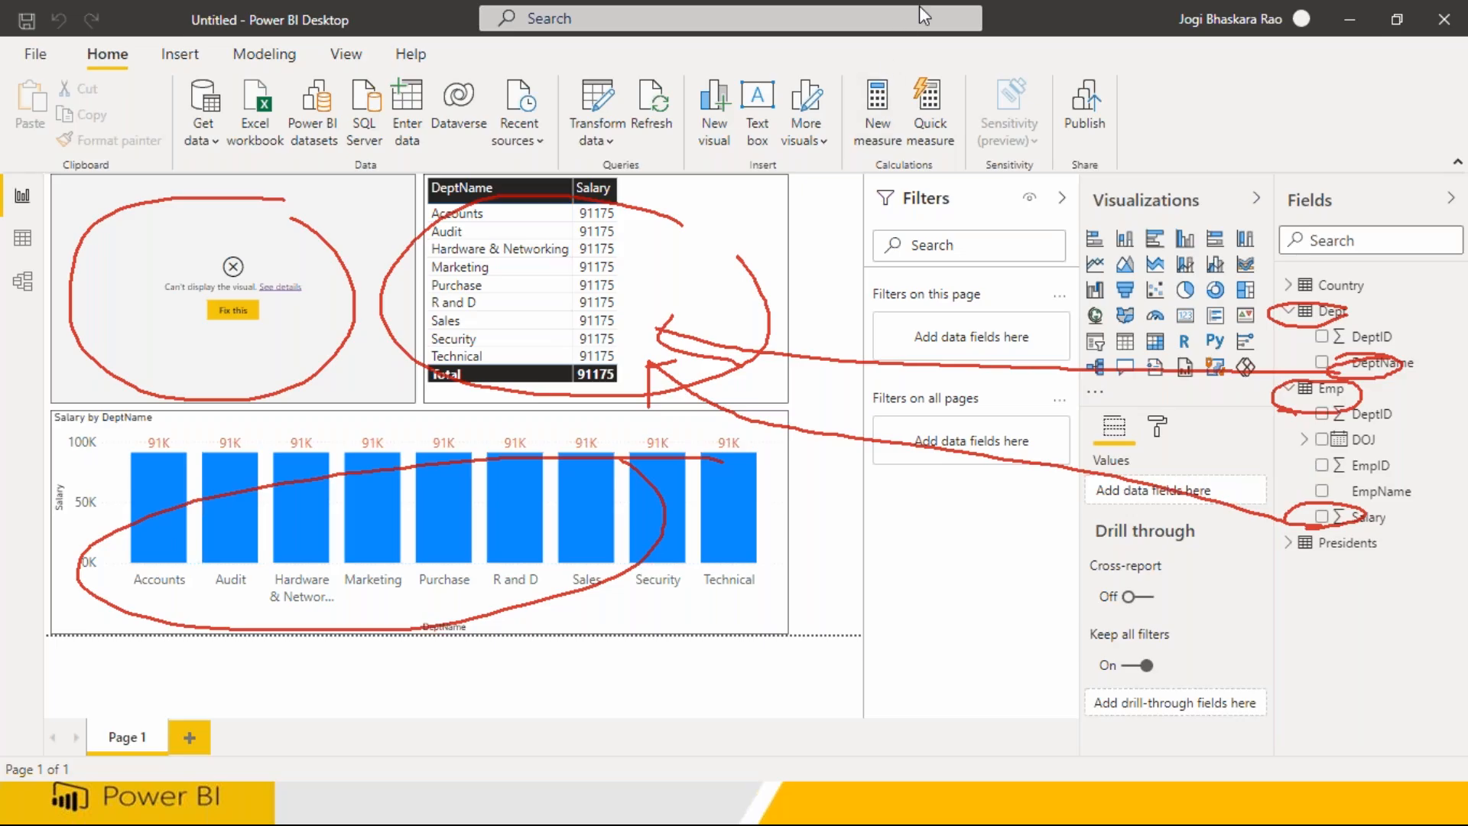
{"action": "key", "text": "Escape"}
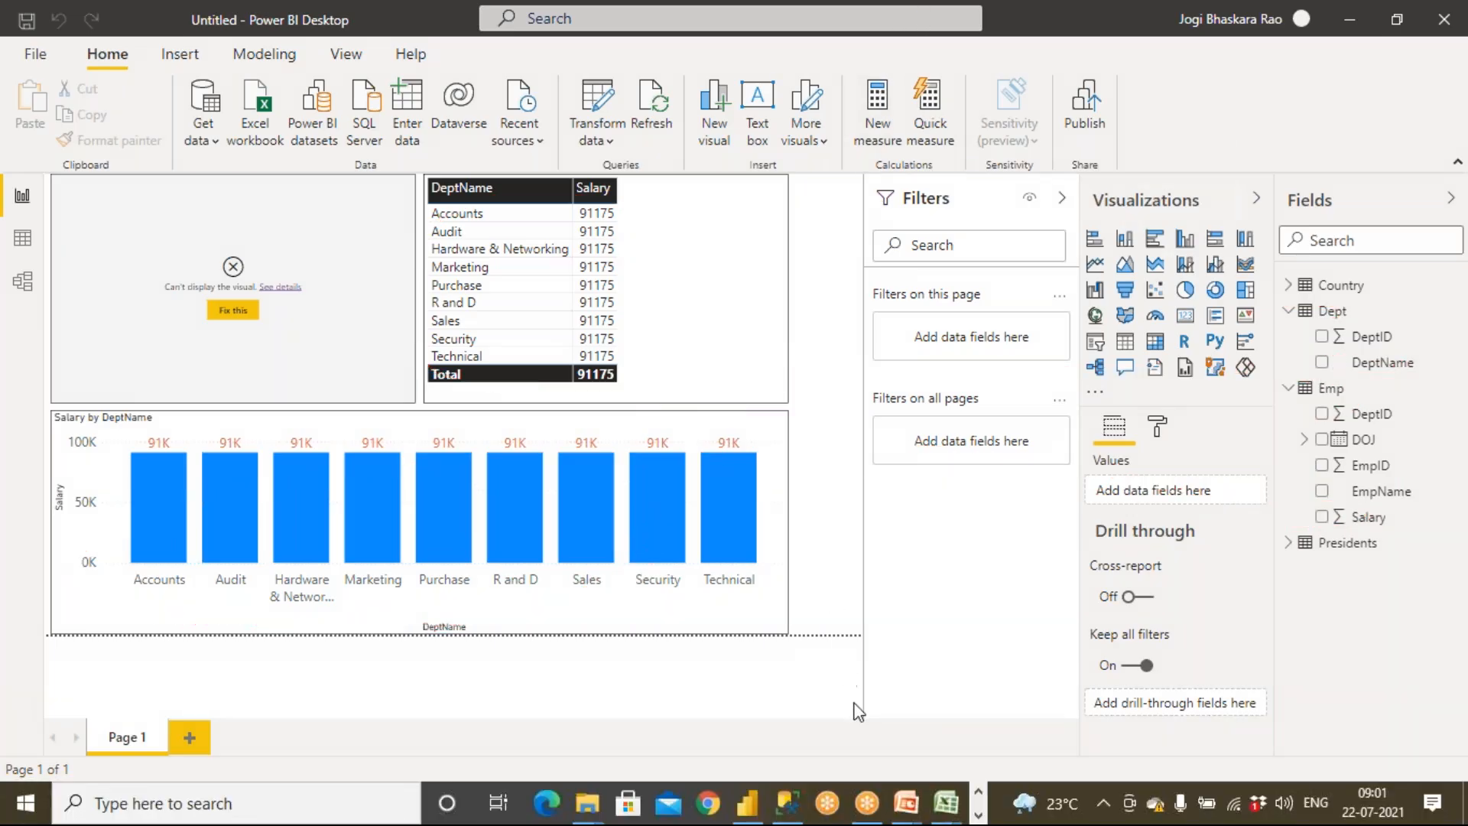
Switch to the PowerPoint slide presentation on relationships
{"action": "mouse_move", "coordinate": [907, 803]}
{"action": "left_click", "coordinate": [948, 749]}
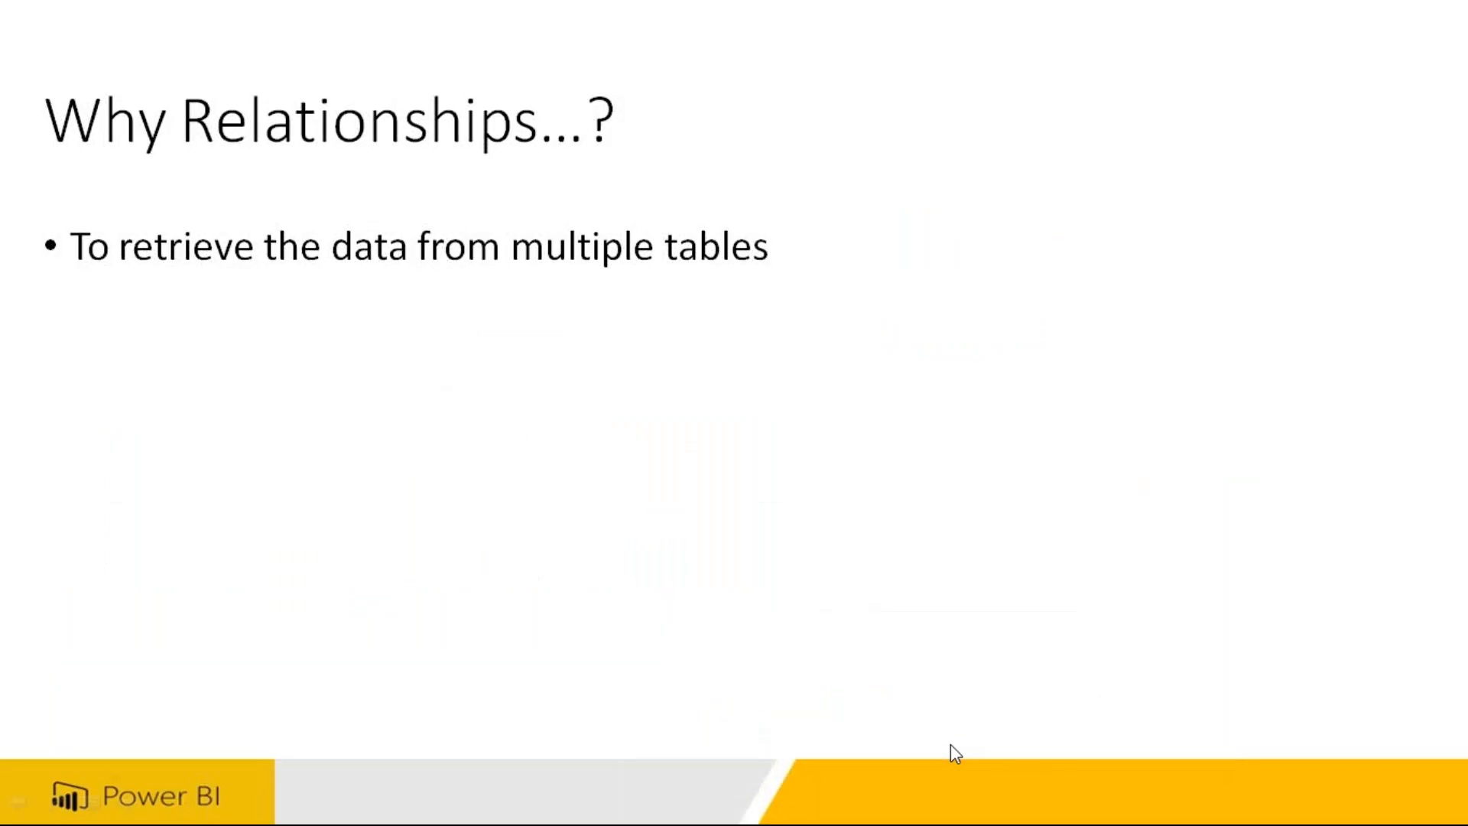
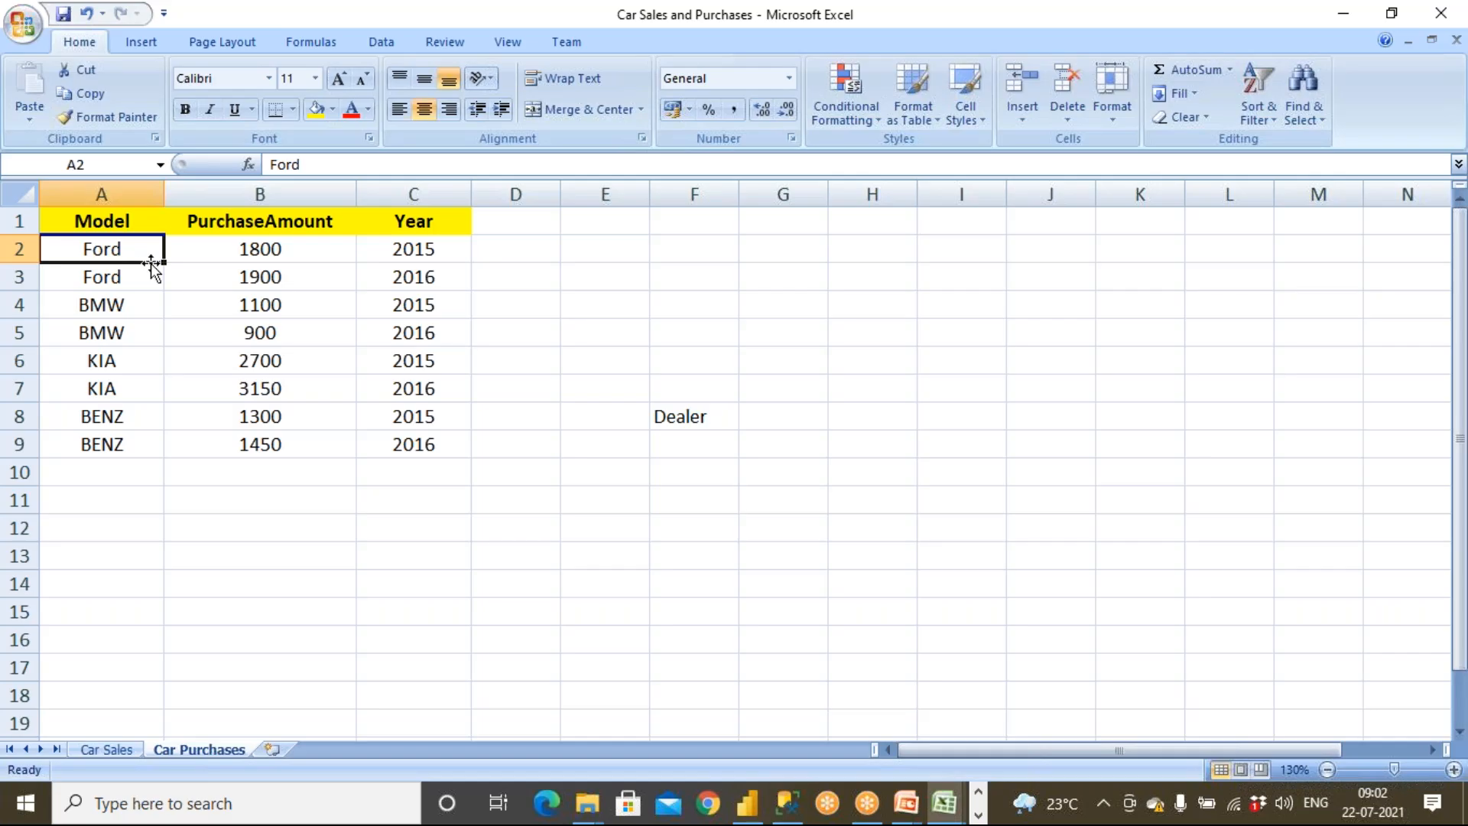
Examine the Car Purchases and Car Sales sheets, selecting rows of model, amount and year data
{"action": "left_click", "coordinate": [398, 253]}
{"action": "left_click", "coordinate": [299, 252]}
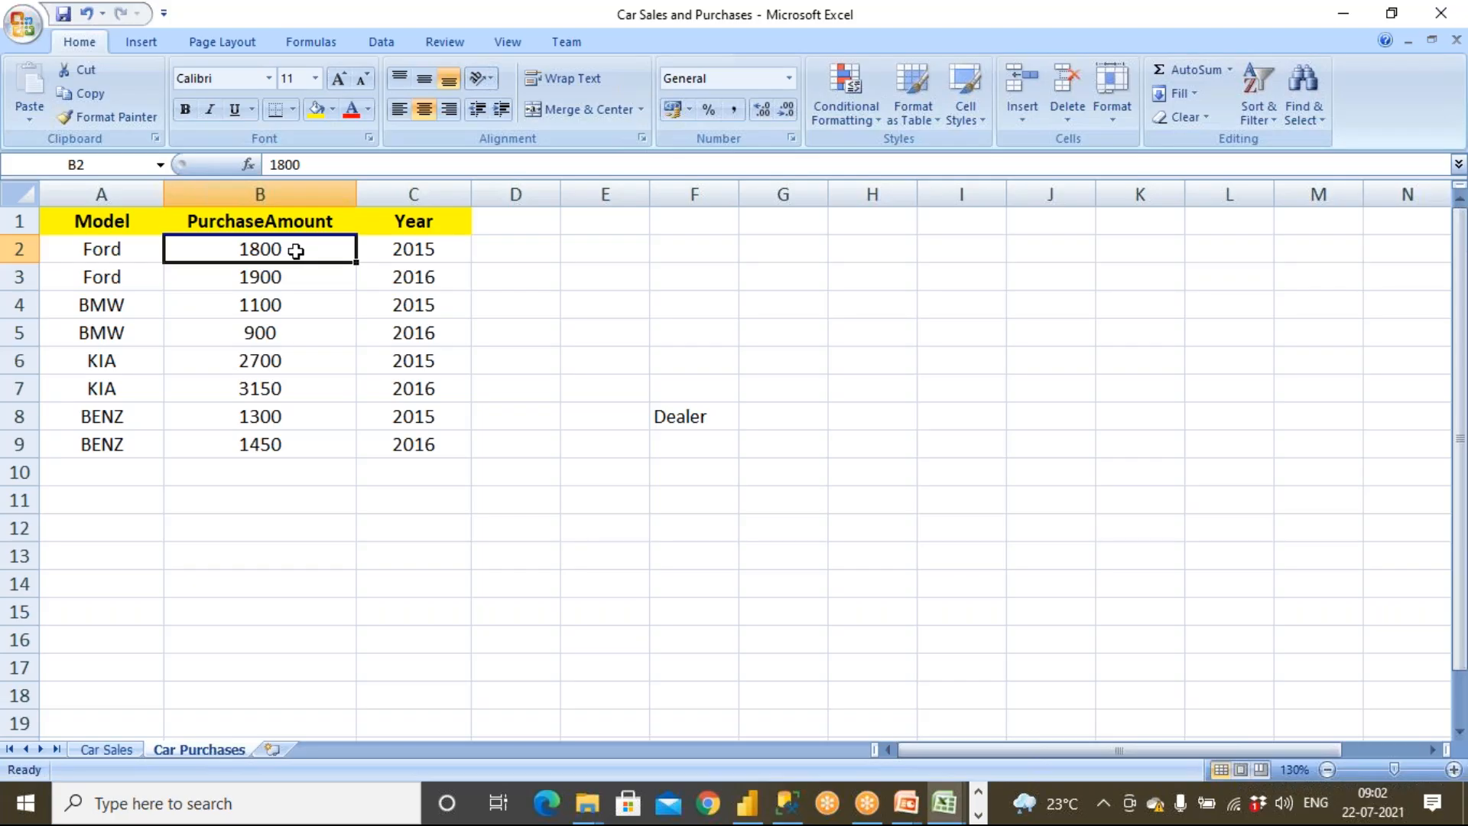
{"action": "left_click_drag", "start_coordinate": [121, 248], "coordinate": [404, 257]}
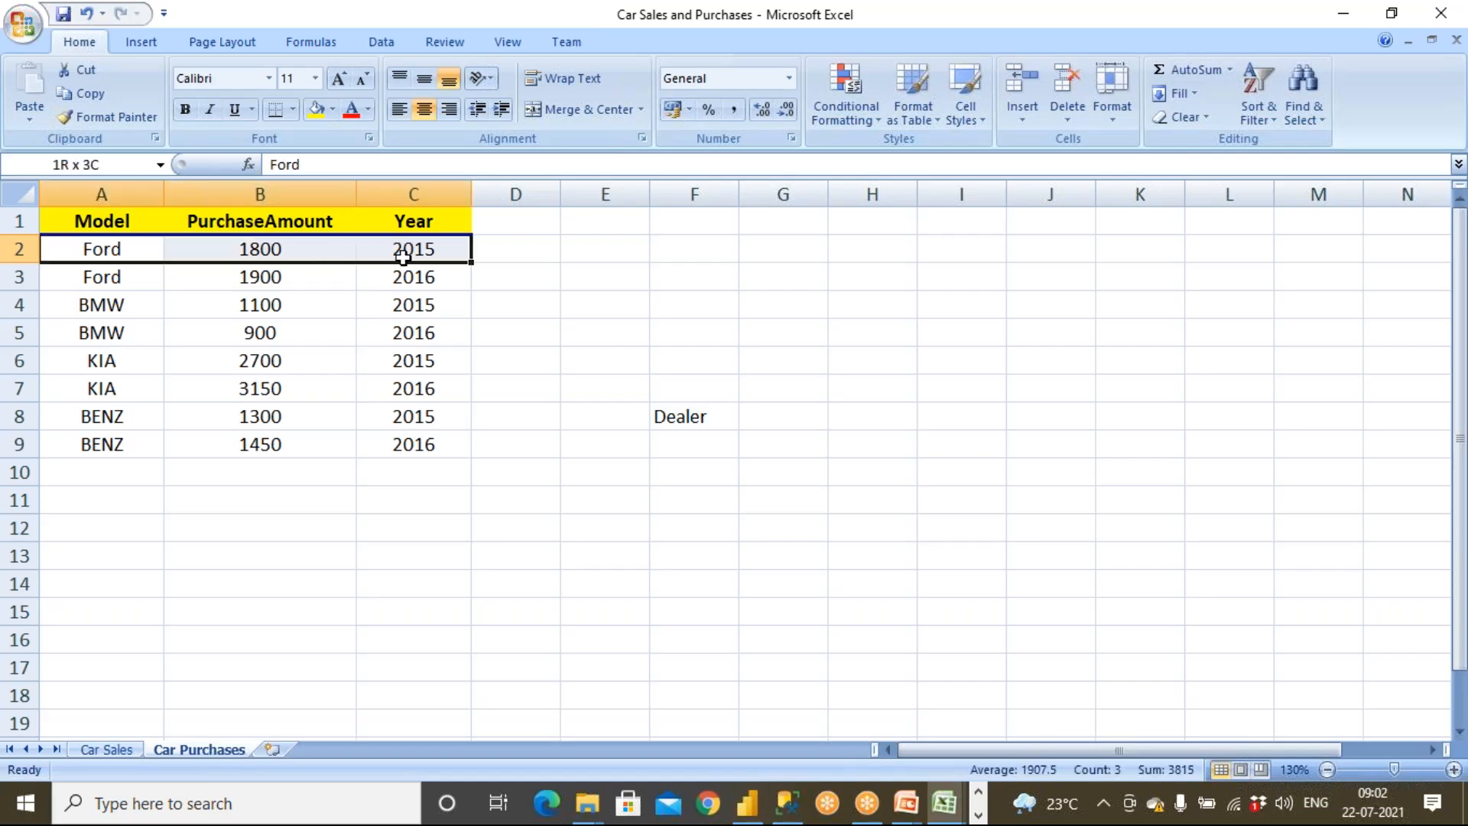
{"action": "left_click", "coordinate": [298, 247]}
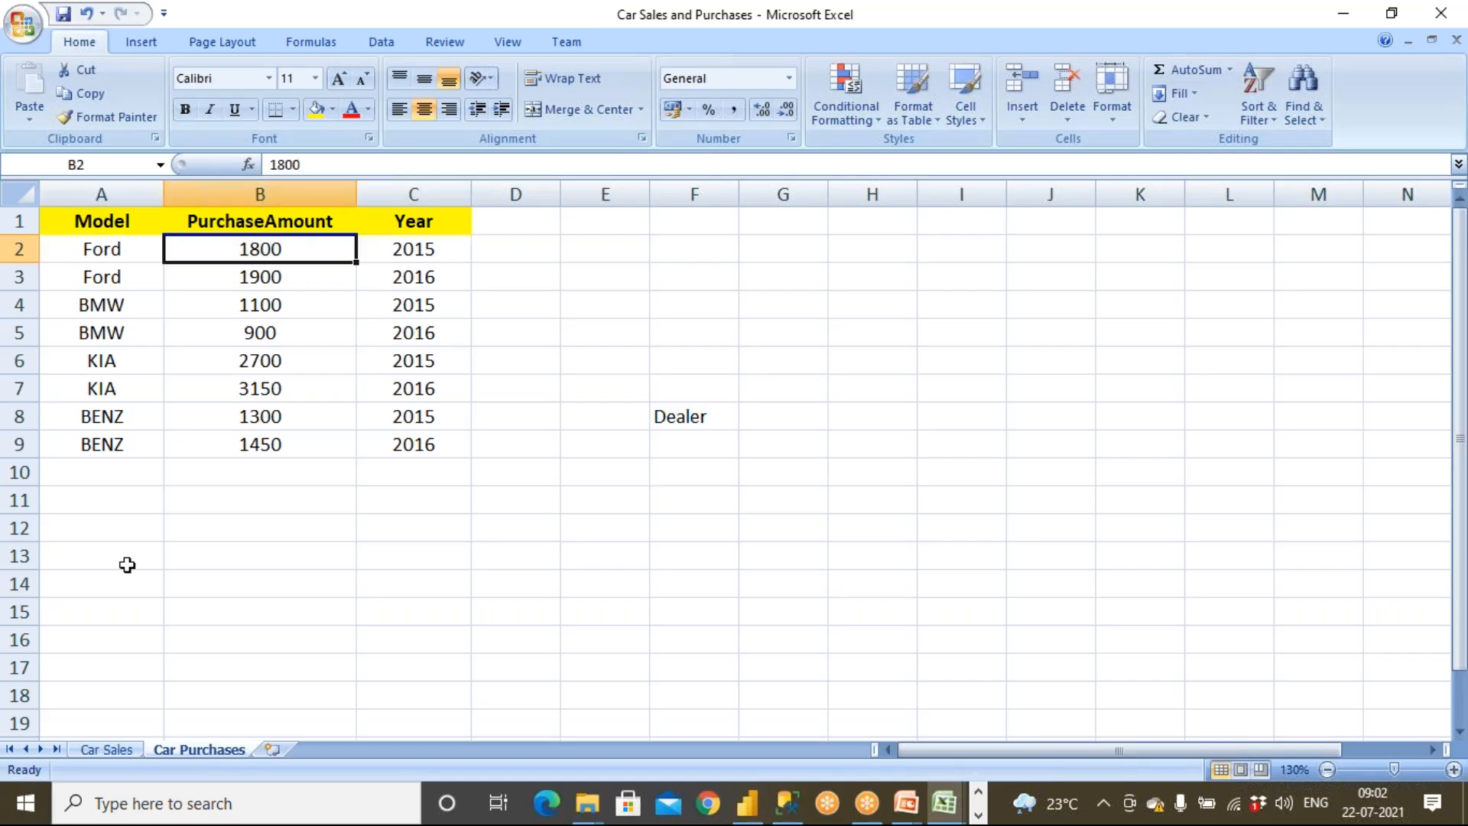
{"action": "left_click", "coordinate": [113, 754]}
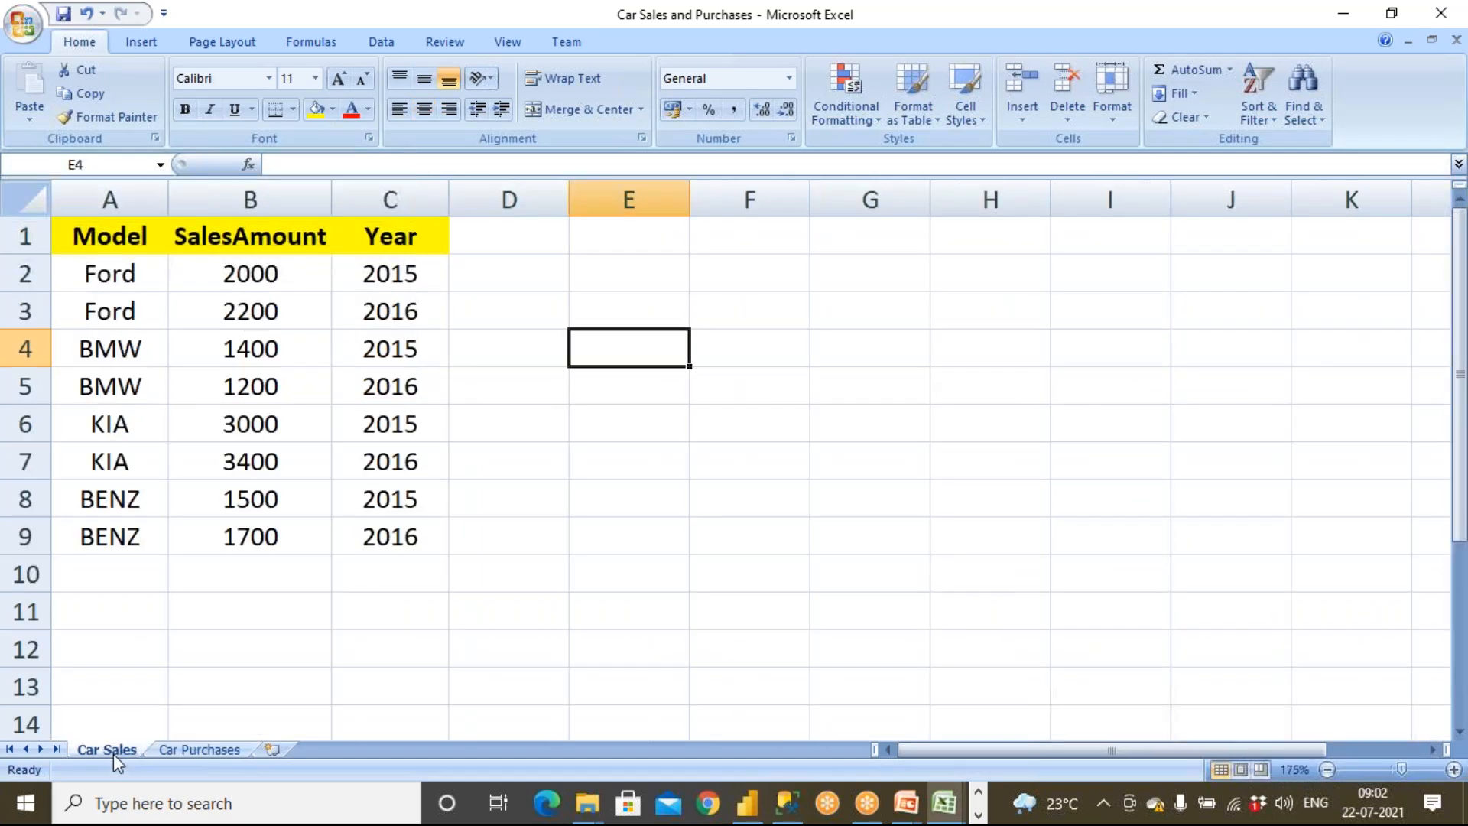
{"action": "left_click", "coordinate": [289, 277]}
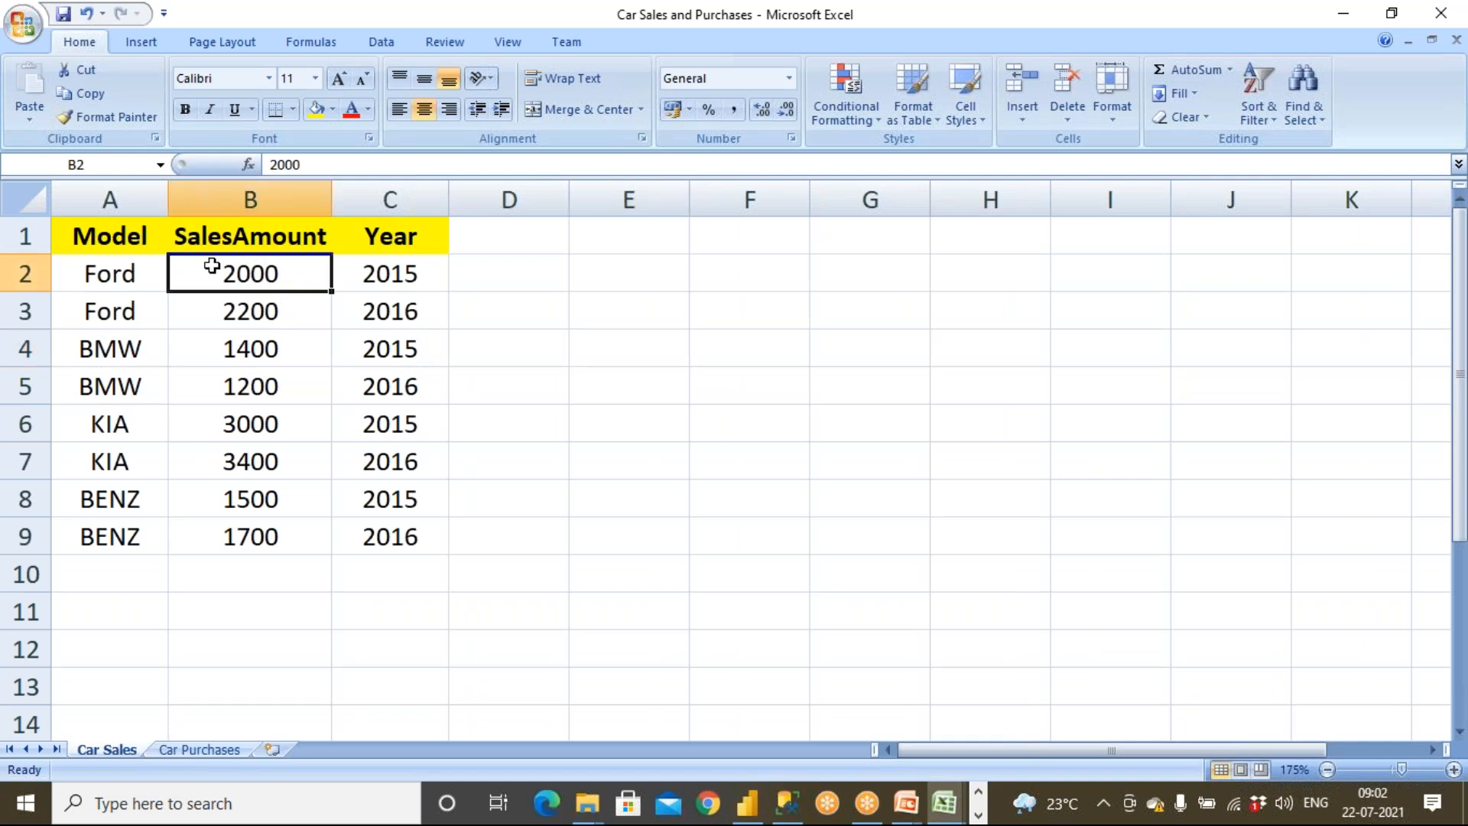
{"action": "left_click_drag", "start_coordinate": [115, 276], "coordinate": [273, 281]}
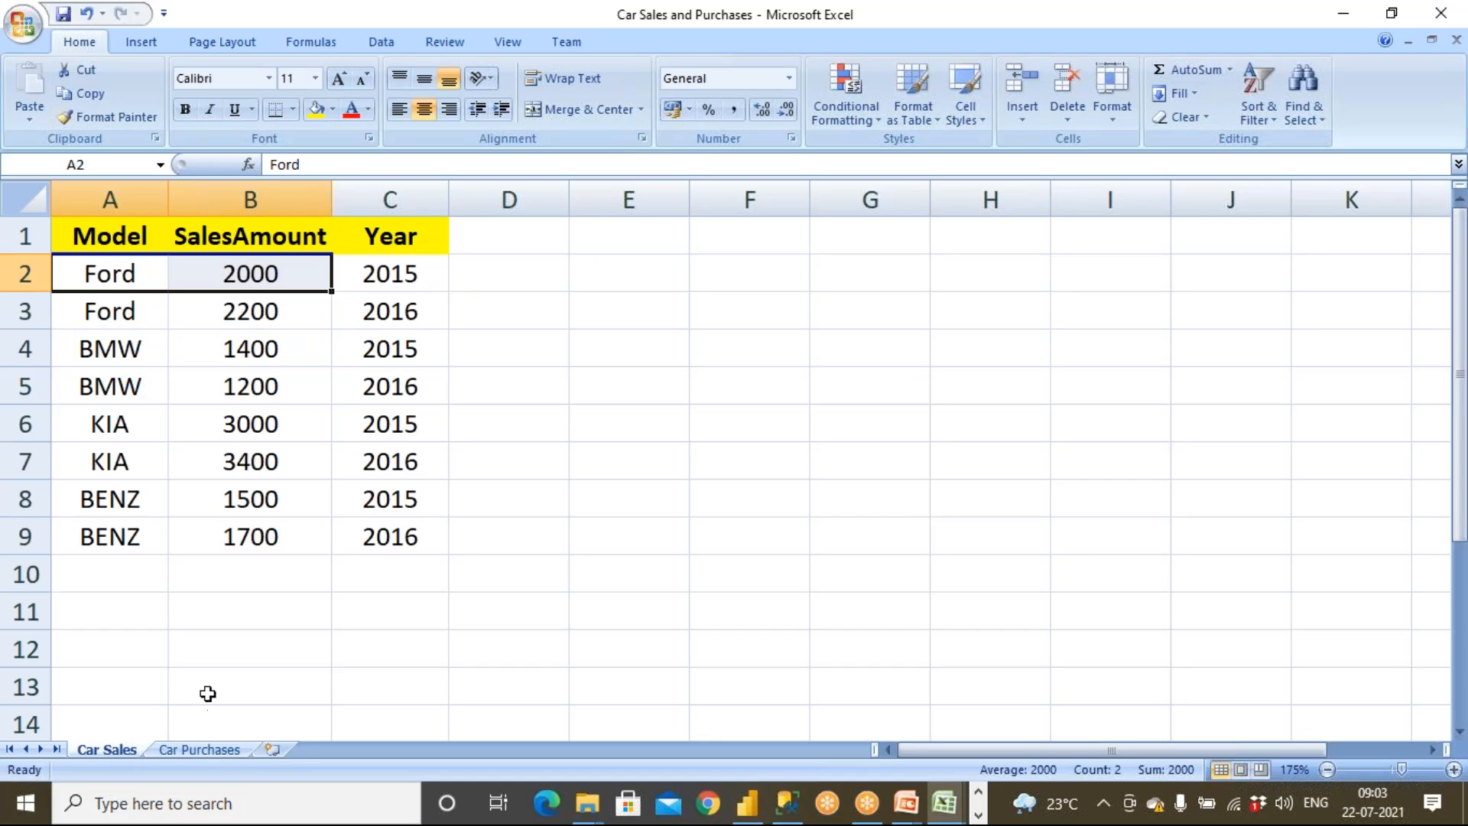
{"action": "left_click", "coordinate": [182, 748]}
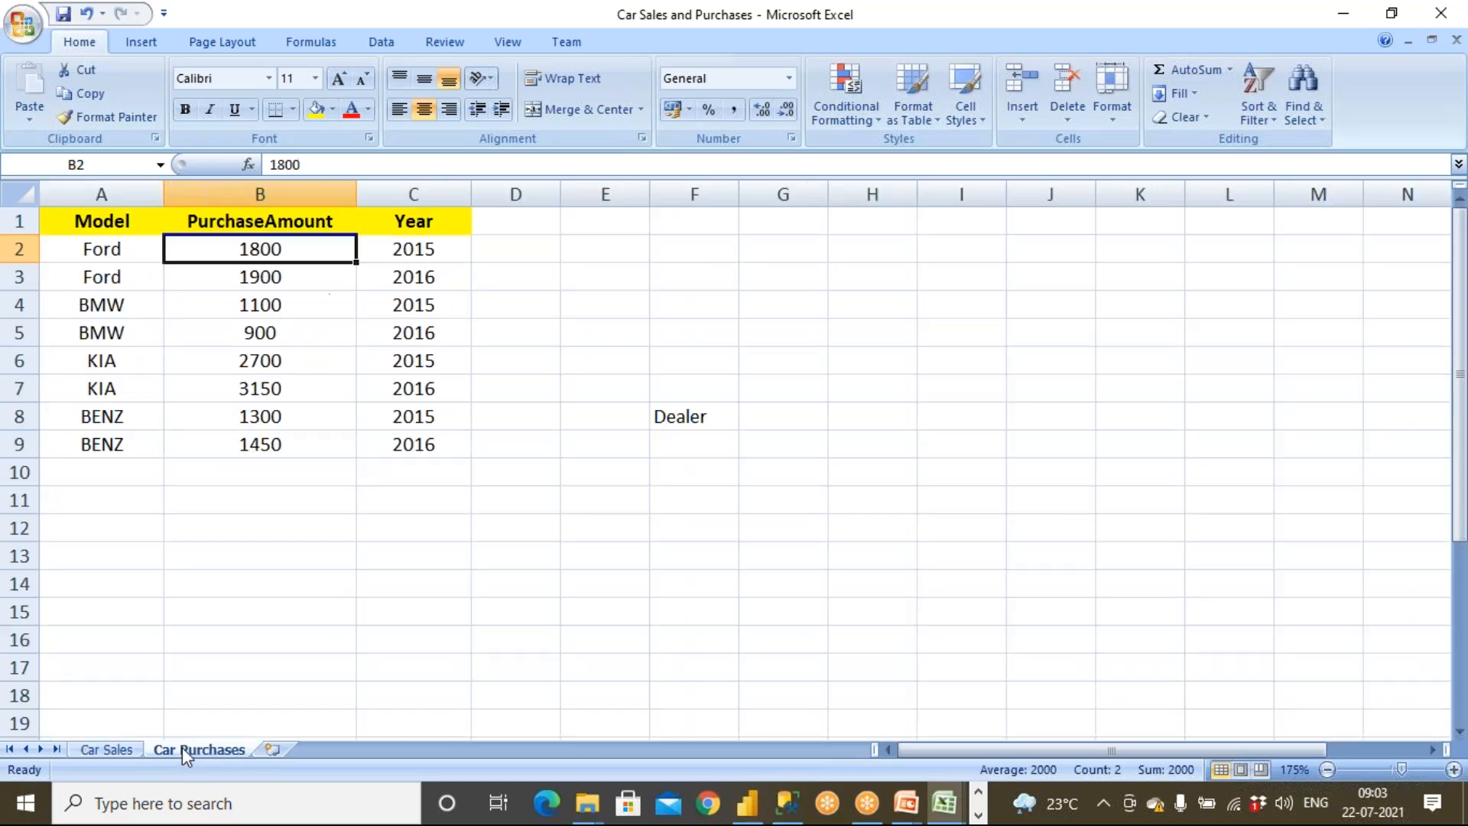
{"action": "left_click_drag", "start_coordinate": [104, 260], "coordinate": [130, 454]}
{"action": "left_click_drag", "start_coordinate": [141, 315], "coordinate": [140, 332]}
{"action": "left_click_drag", "start_coordinate": [141, 248], "coordinate": [147, 287]}
{"action": "left_click", "coordinate": [106, 748]}
{"action": "left_click_drag", "start_coordinate": [141, 360], "coordinate": [134, 571]}
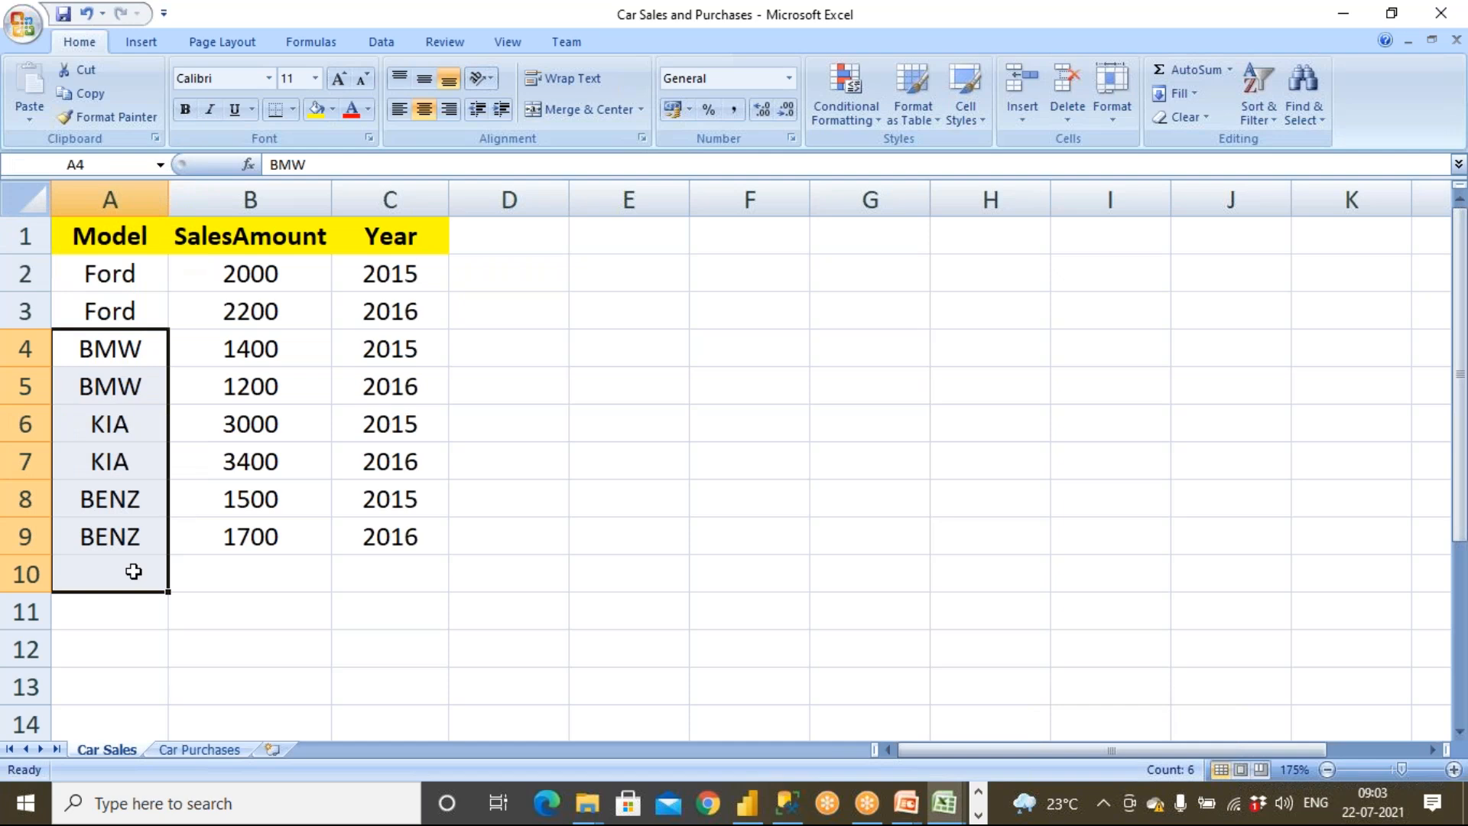
Compare the rows of the Car Sales sheet with the matching rows of the Car Purchases sheet
{"action": "left_click_drag", "start_coordinate": [400, 273], "coordinate": [120, 282]}
{"action": "left_click_drag", "start_coordinate": [392, 310], "coordinate": [88, 309]}
{"action": "left_click_drag", "start_coordinate": [112, 361], "coordinate": [367, 343]}
{"action": "left_click_drag", "start_coordinate": [137, 383], "coordinate": [370, 385]}
{"action": "left_click_drag", "start_coordinate": [108, 422], "coordinate": [384, 433]}
{"action": "left_click_drag", "start_coordinate": [166, 462], "coordinate": [380, 459]}
{"action": "left_click_drag", "start_coordinate": [167, 505], "coordinate": [383, 501]}
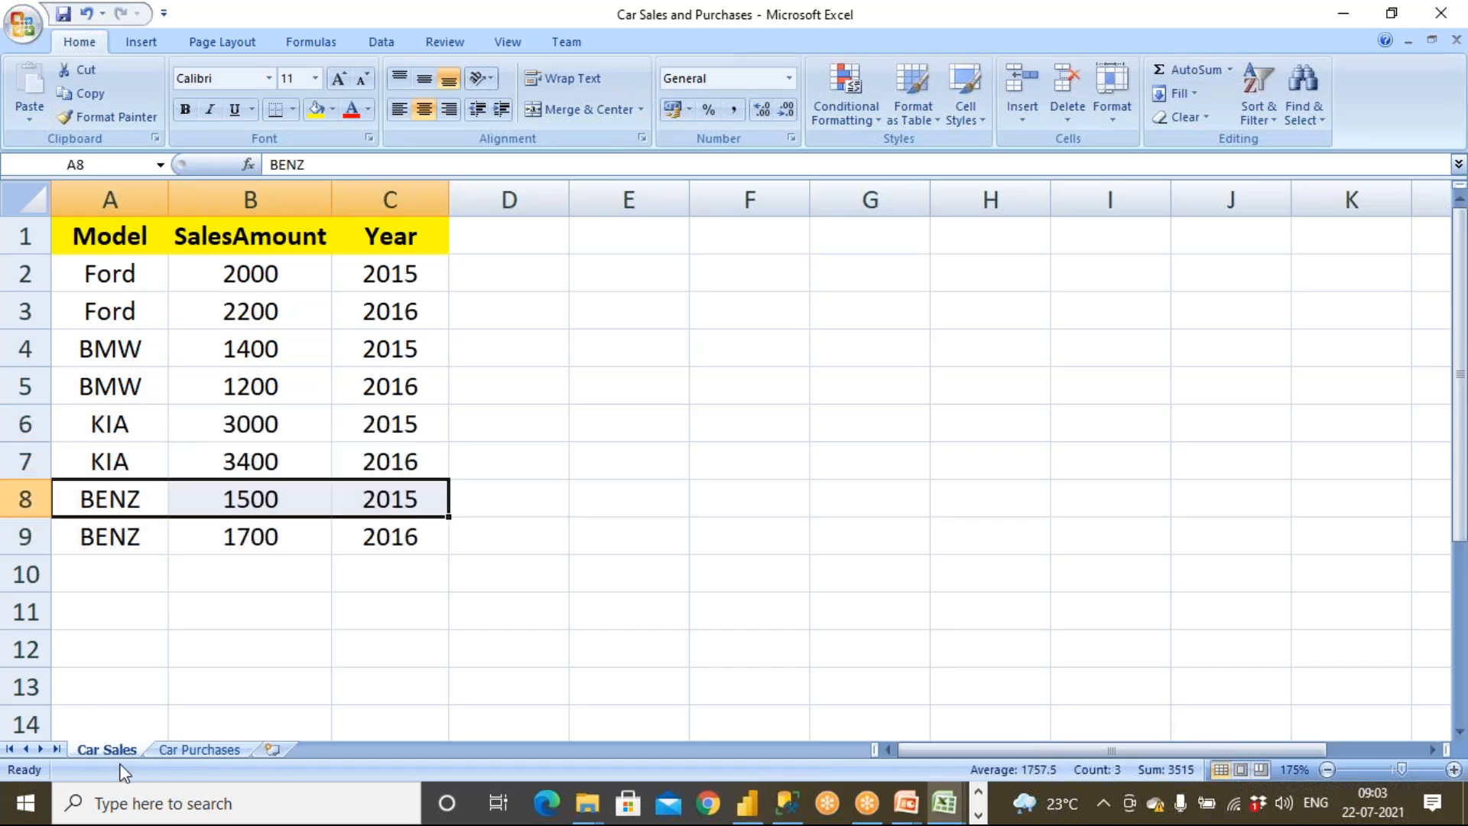
{"action": "left_click", "coordinate": [198, 750]}
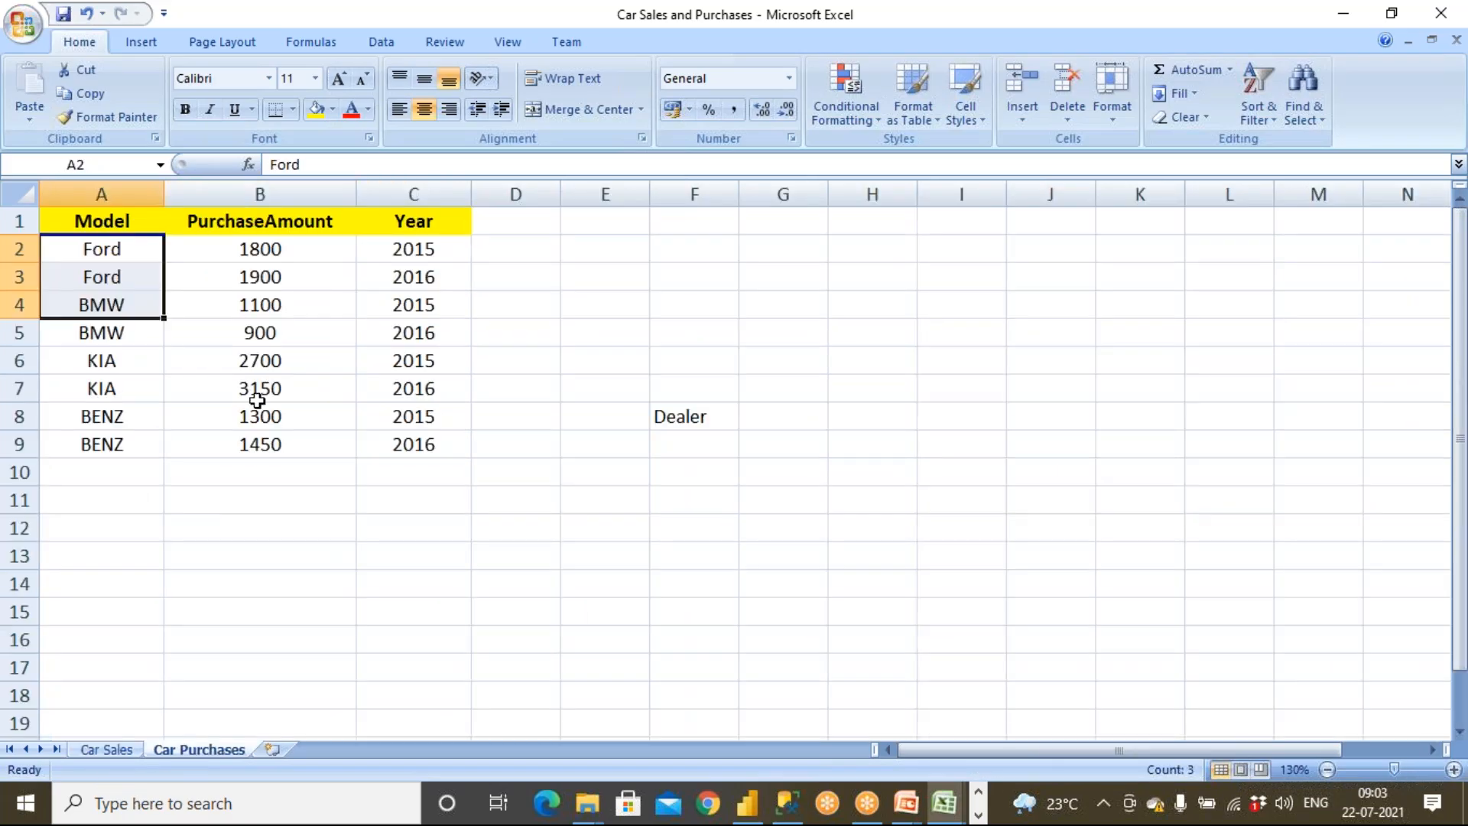
{"action": "left_click", "coordinate": [278, 255]}
{"action": "left_click", "coordinate": [103, 751]}
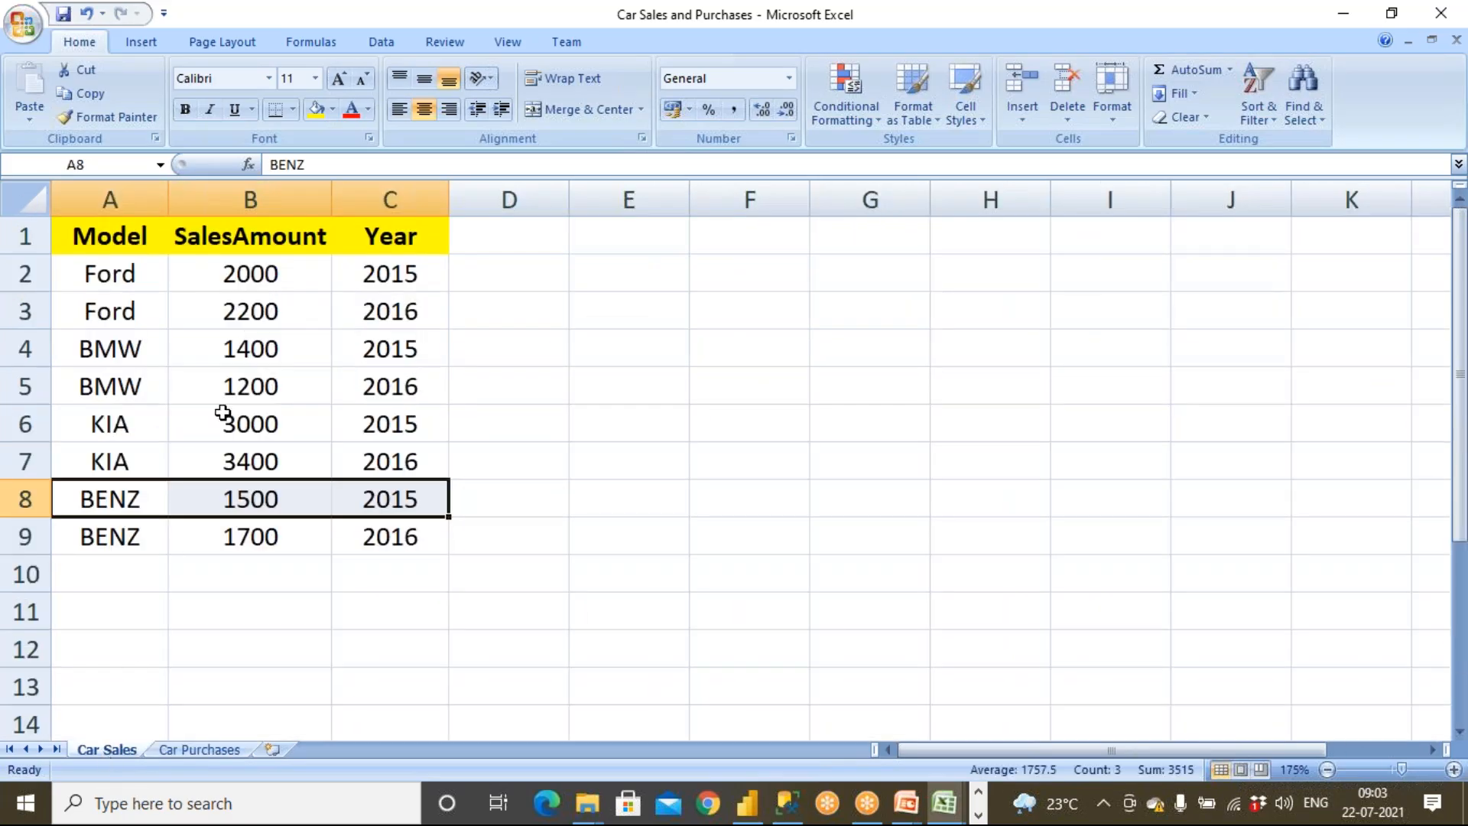
{"action": "left_click", "coordinate": [255, 283]}
{"action": "left_click", "coordinate": [128, 309]}
{"action": "left_click", "coordinate": [366, 311]}
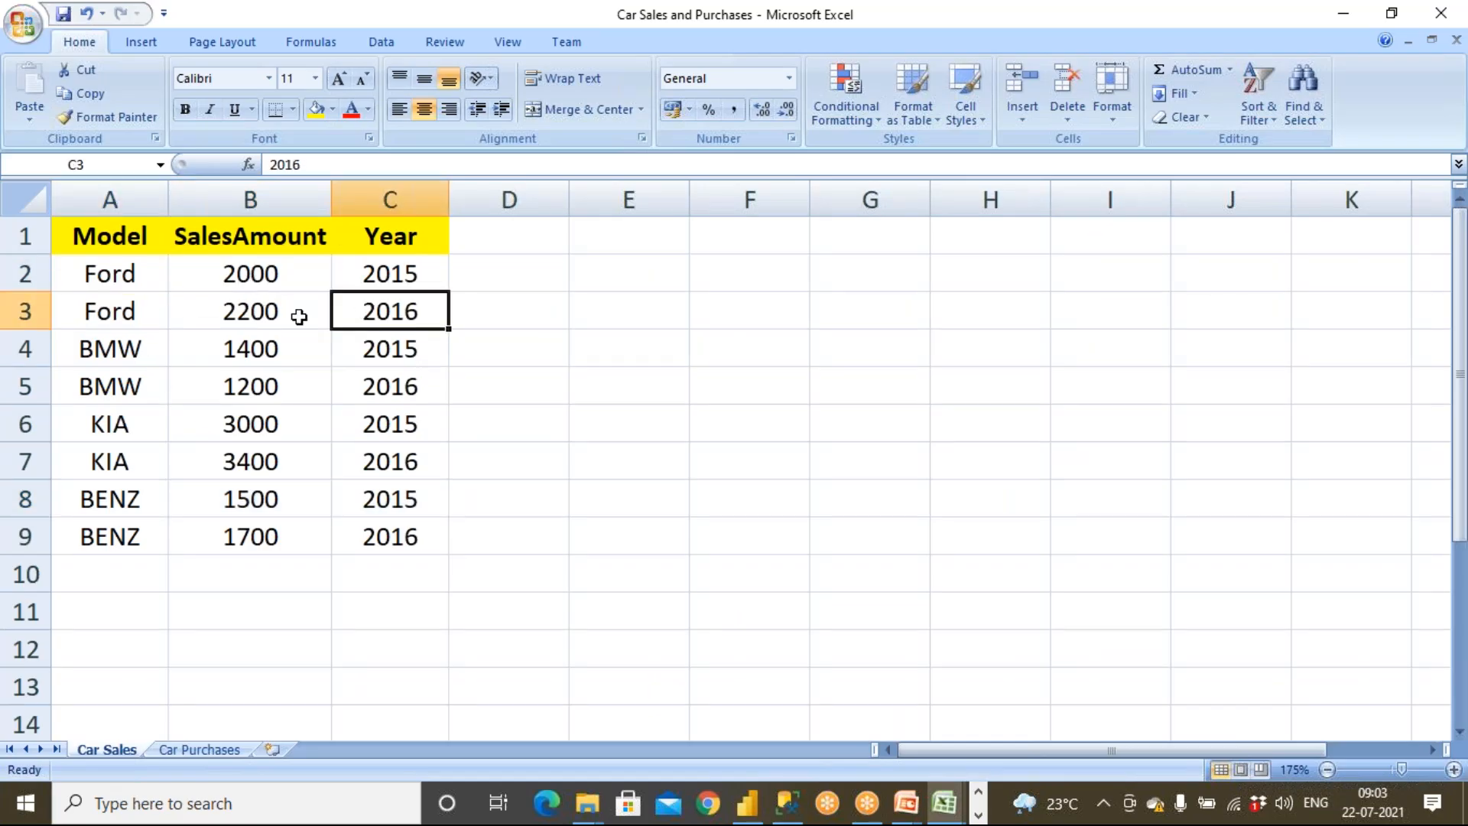
{"action": "left_click", "coordinate": [198, 748]}
{"action": "left_click", "coordinate": [291, 275]}
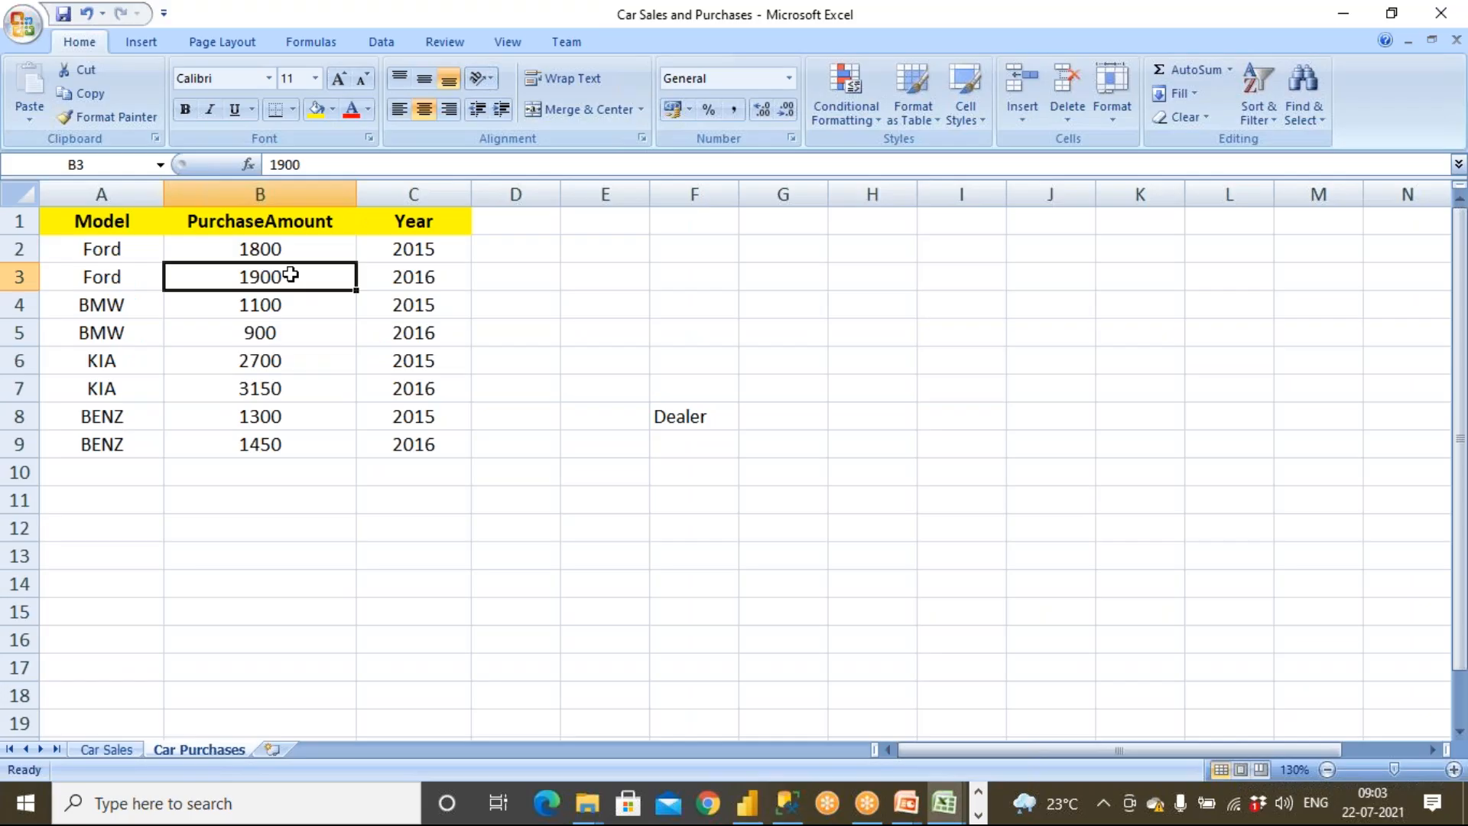
{"action": "left_click", "coordinate": [106, 748]}
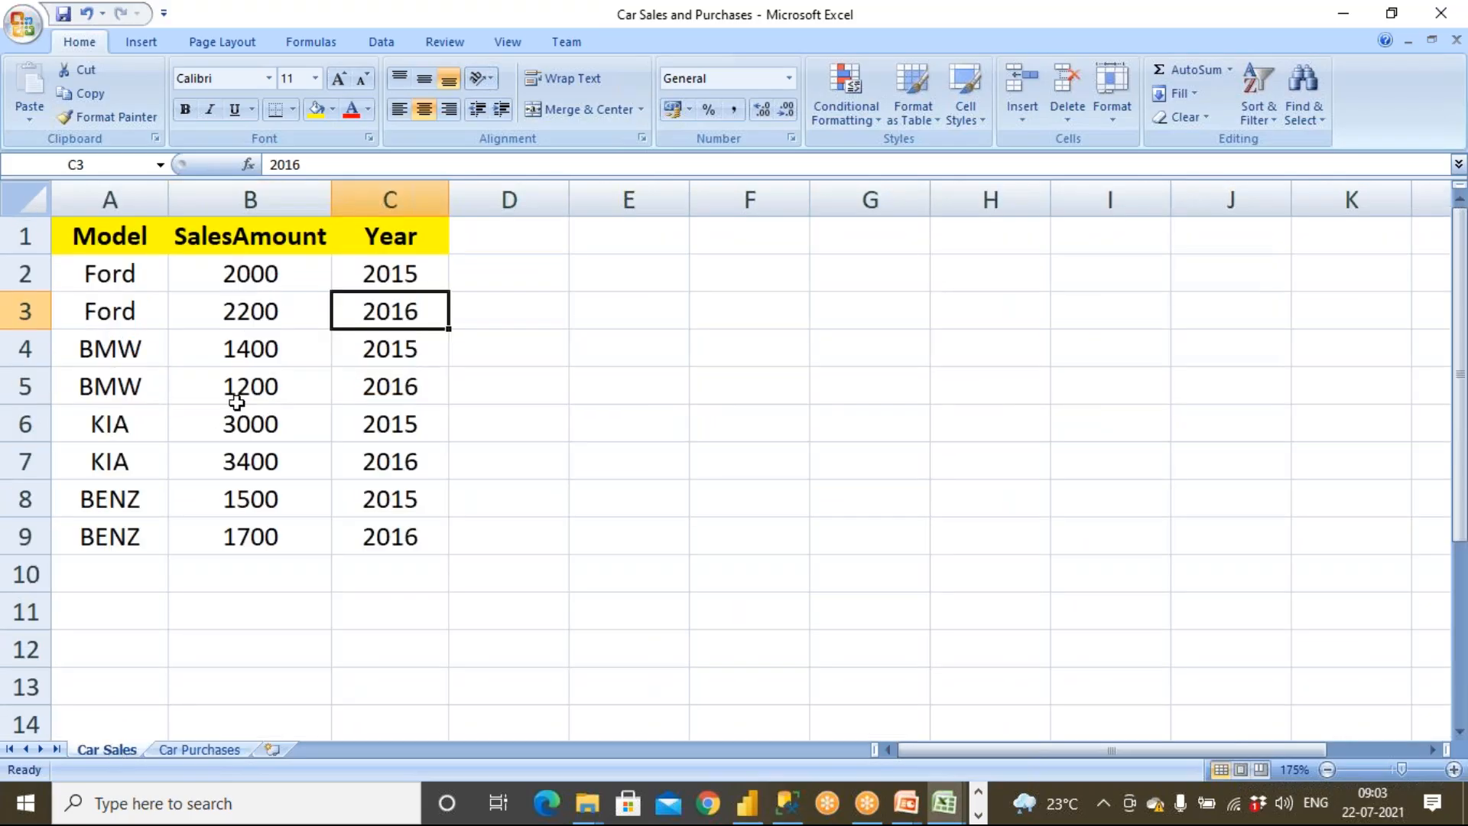
{"action": "left_click", "coordinate": [285, 308]}
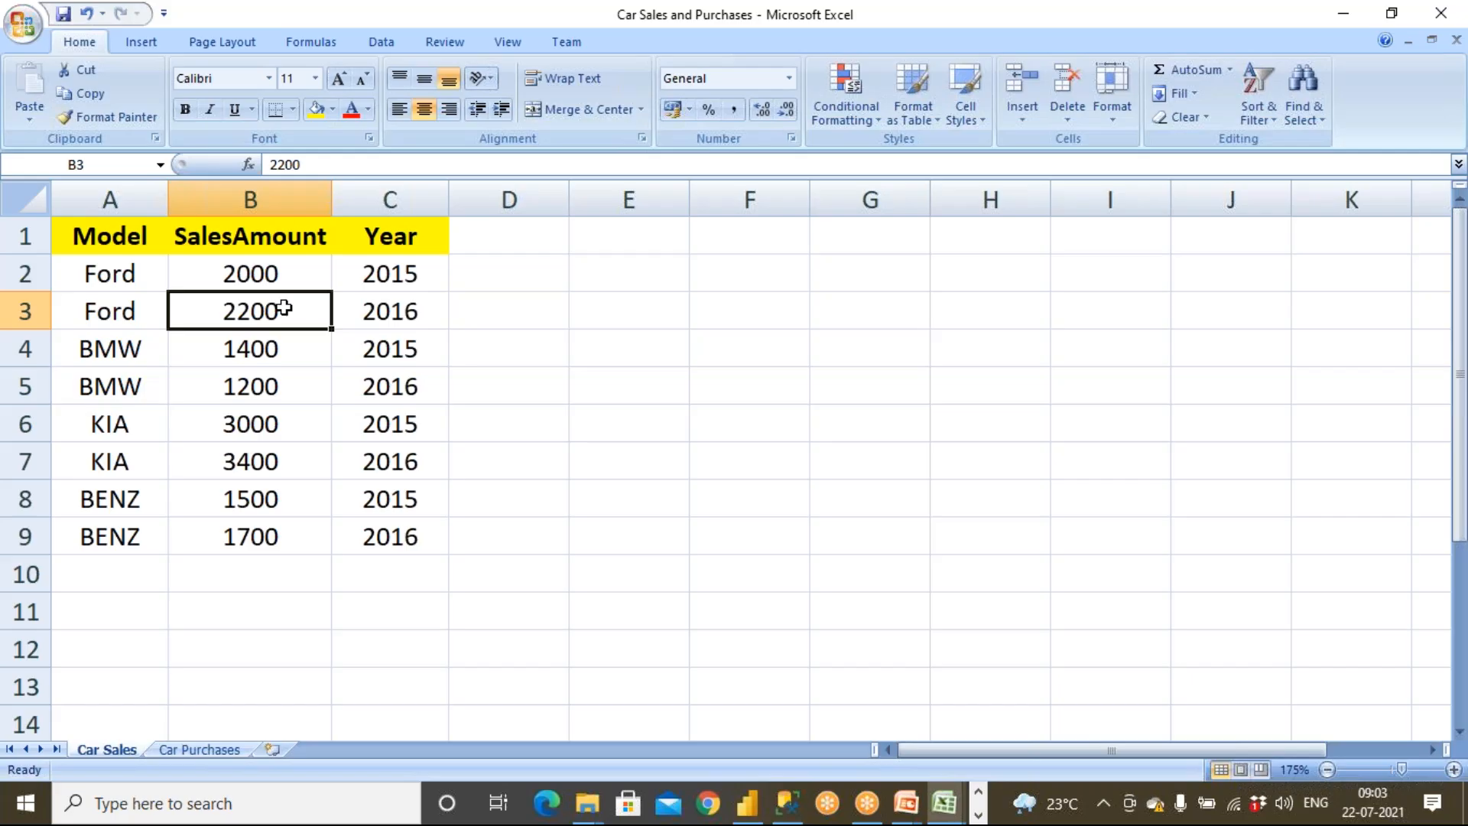
{"action": "left_click", "coordinate": [199, 749]}
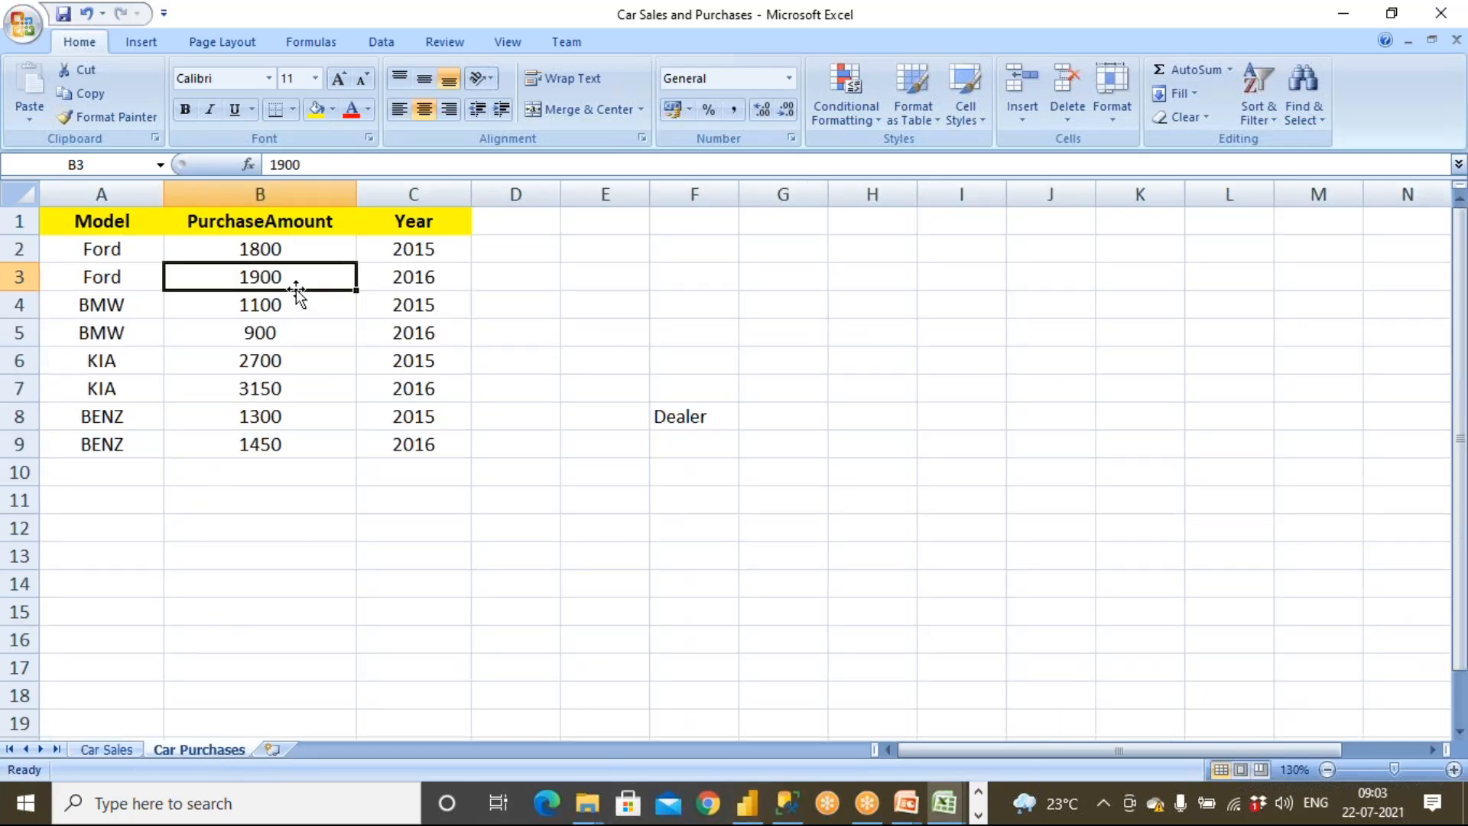
Delete the Dealer text from cell F8 on the Car Purchases sheet and save the workbook
{"action": "left_click", "coordinate": [718, 423]}
{"action": "key", "text": "Delete"}
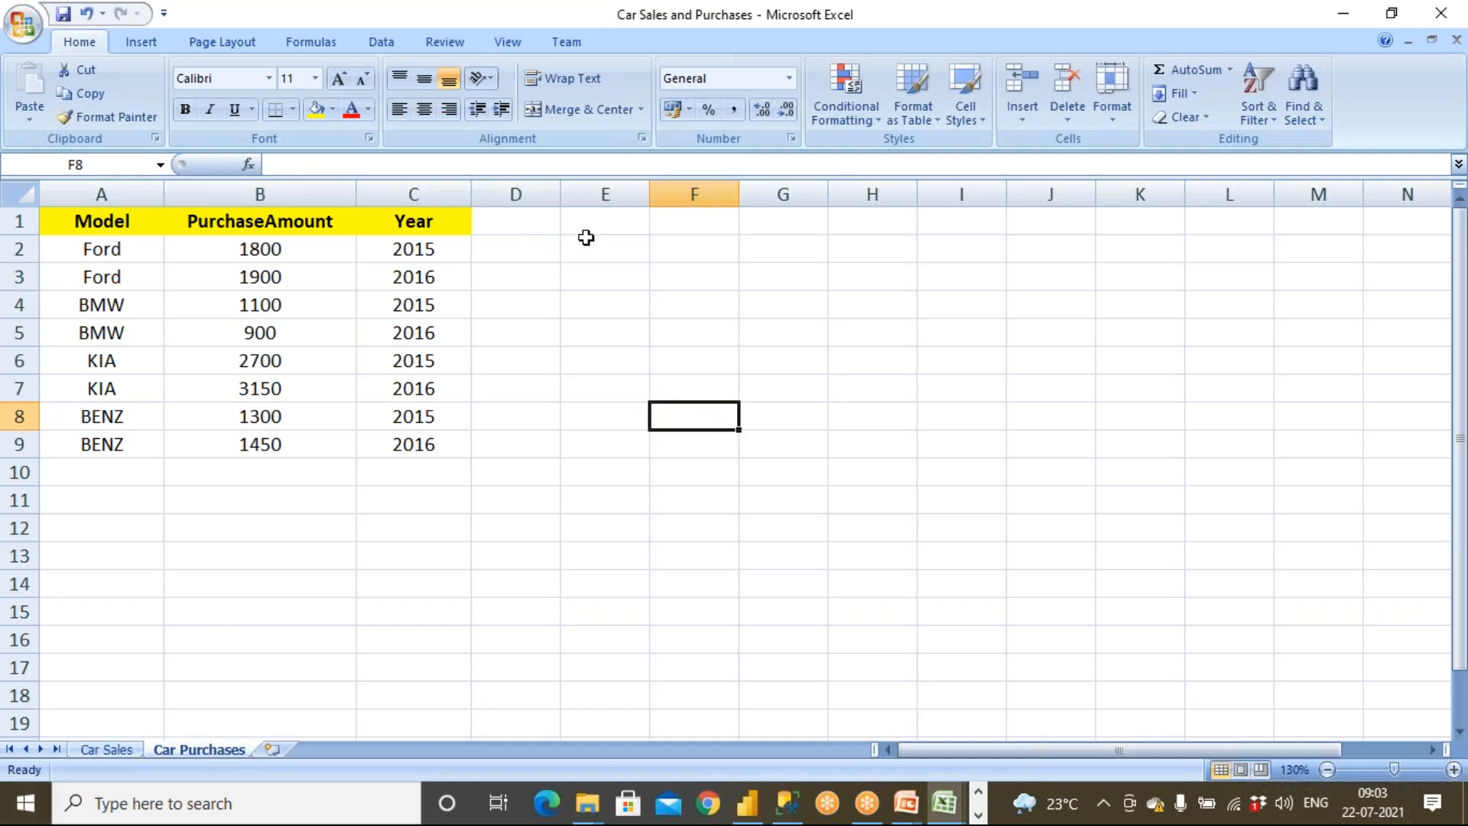
{"action": "left_click", "coordinate": [63, 15]}
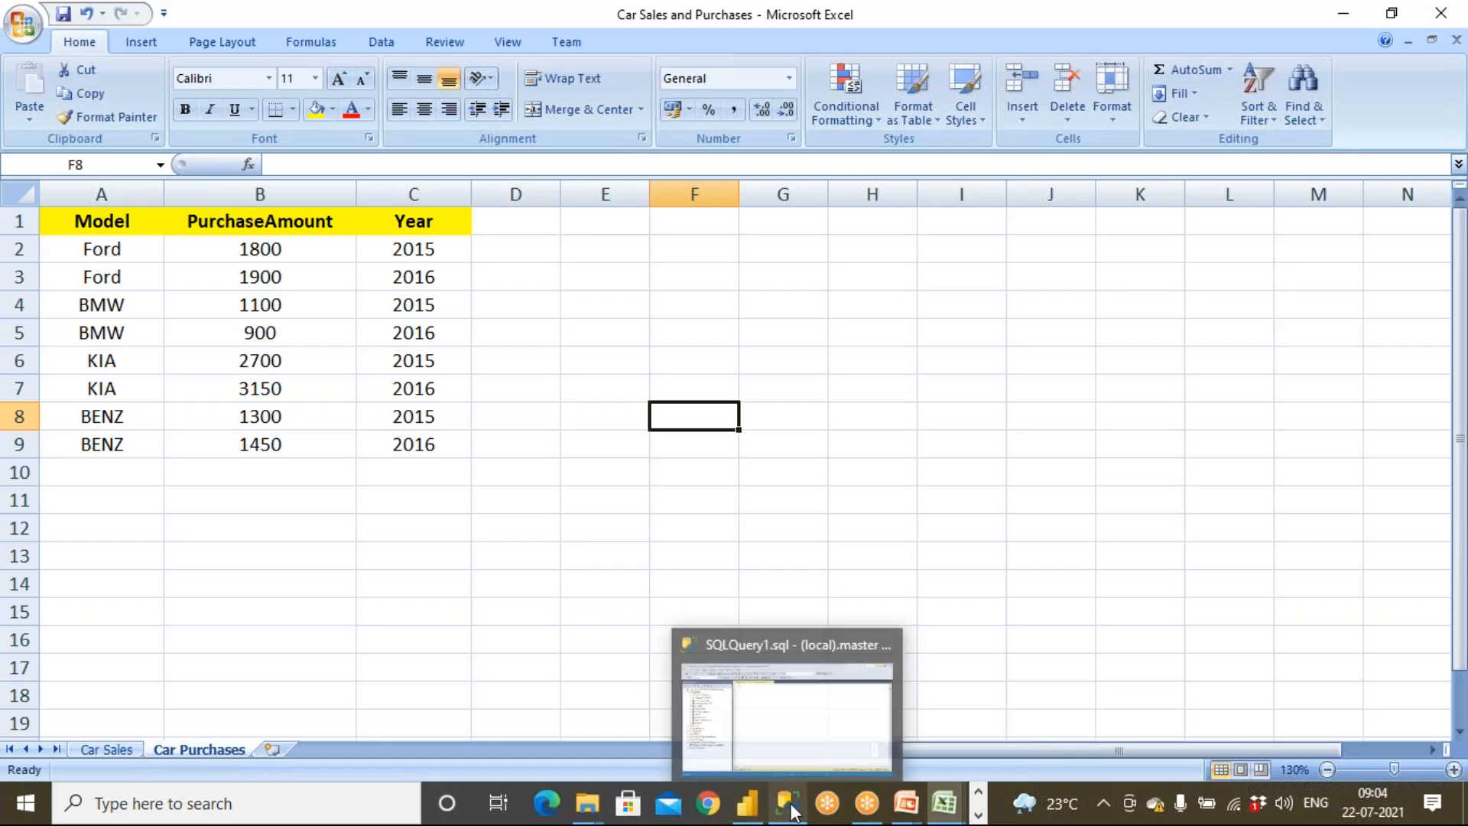
Close the current Power BI report without saving changes
{"action": "left_click", "coordinate": [748, 803]}
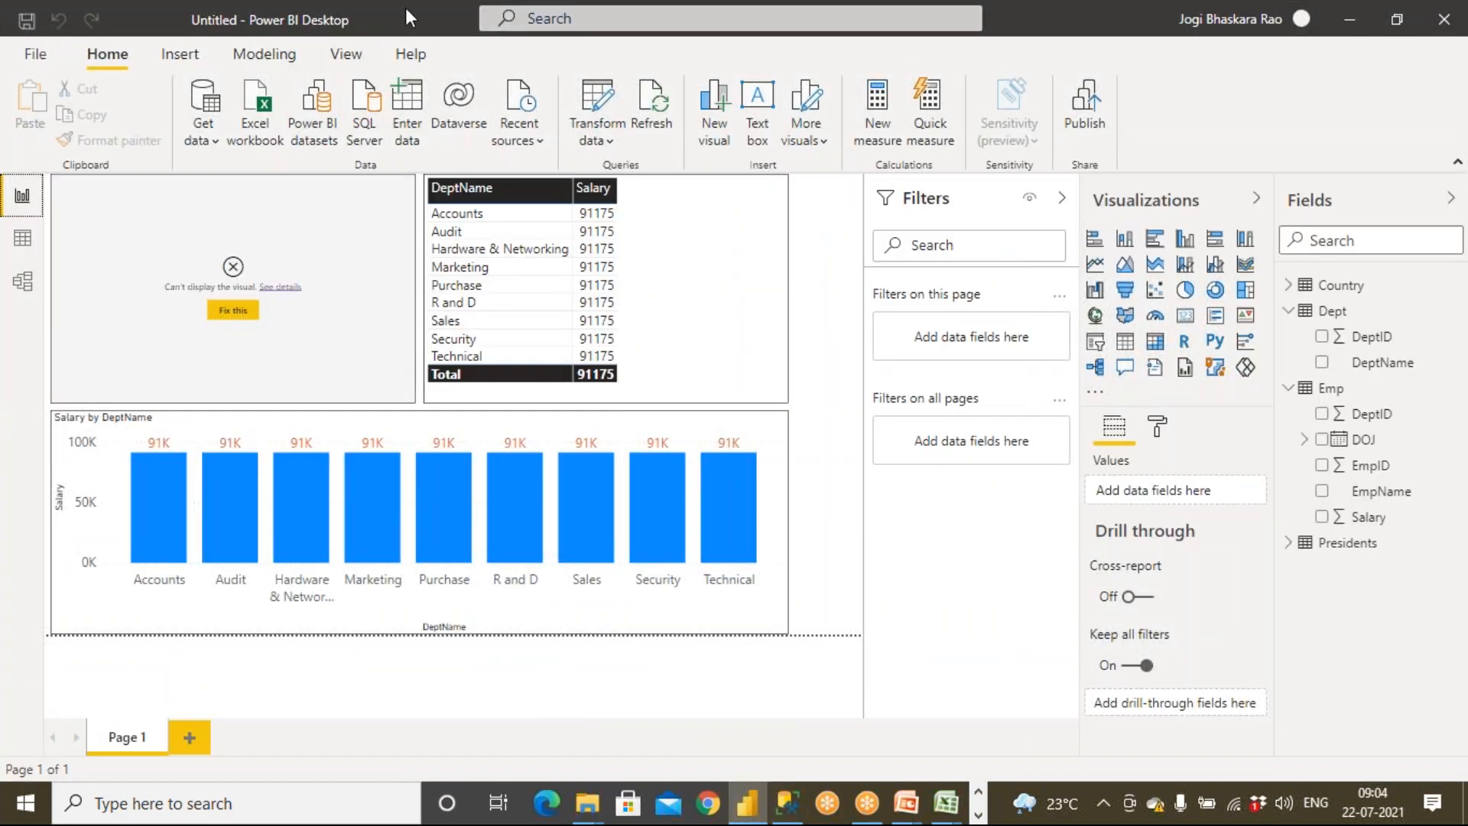
{"action": "left_click_drag", "start_coordinate": [405, 17], "coordinate": [299, 30]}
{"action": "left_click", "coordinate": [300, 22]}
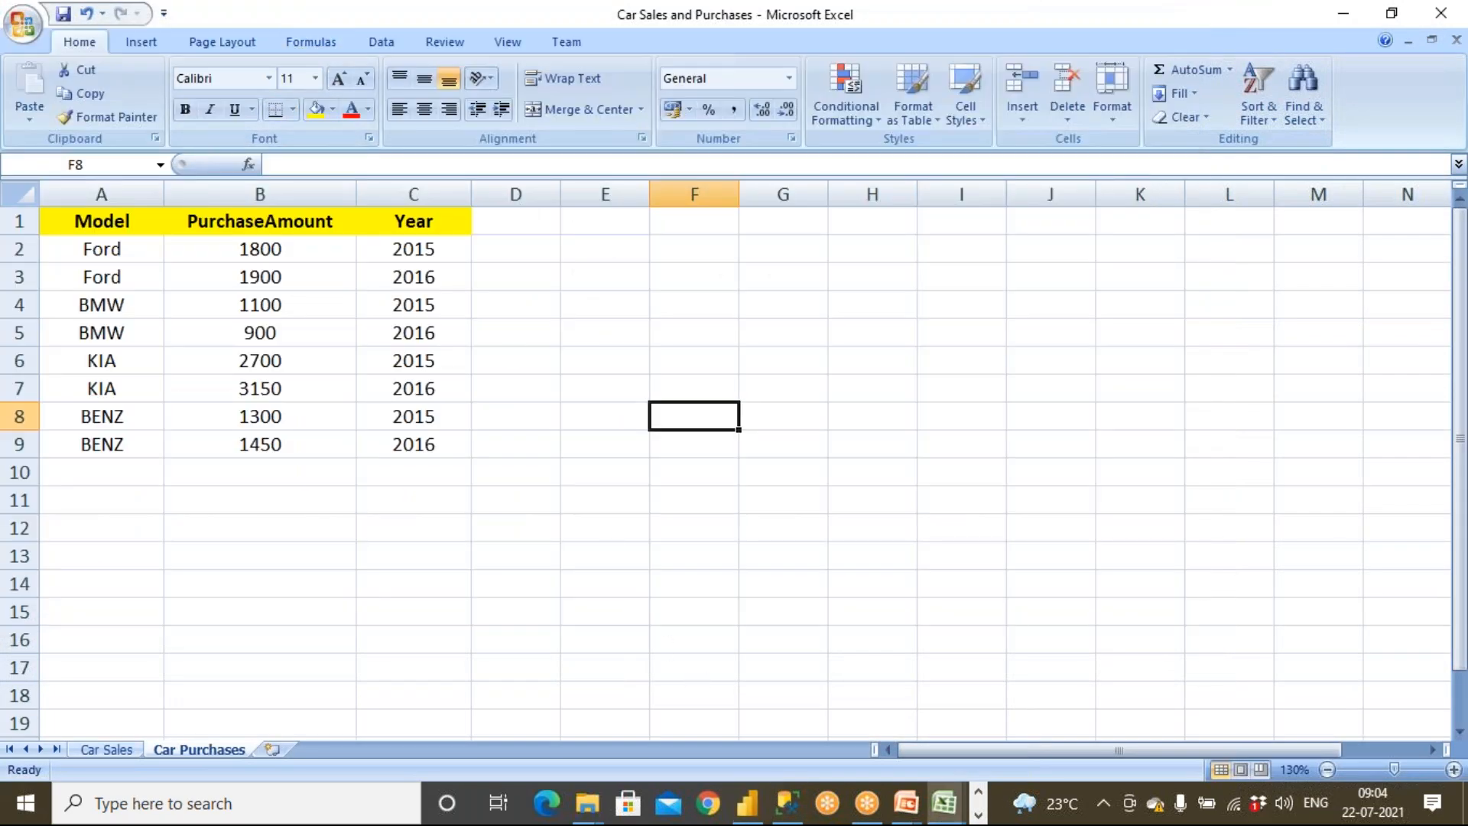
{"action": "left_click", "coordinate": [755, 815]}
{"action": "left_click", "coordinate": [237, 17]}
{"action": "left_click", "coordinate": [750, 812]}
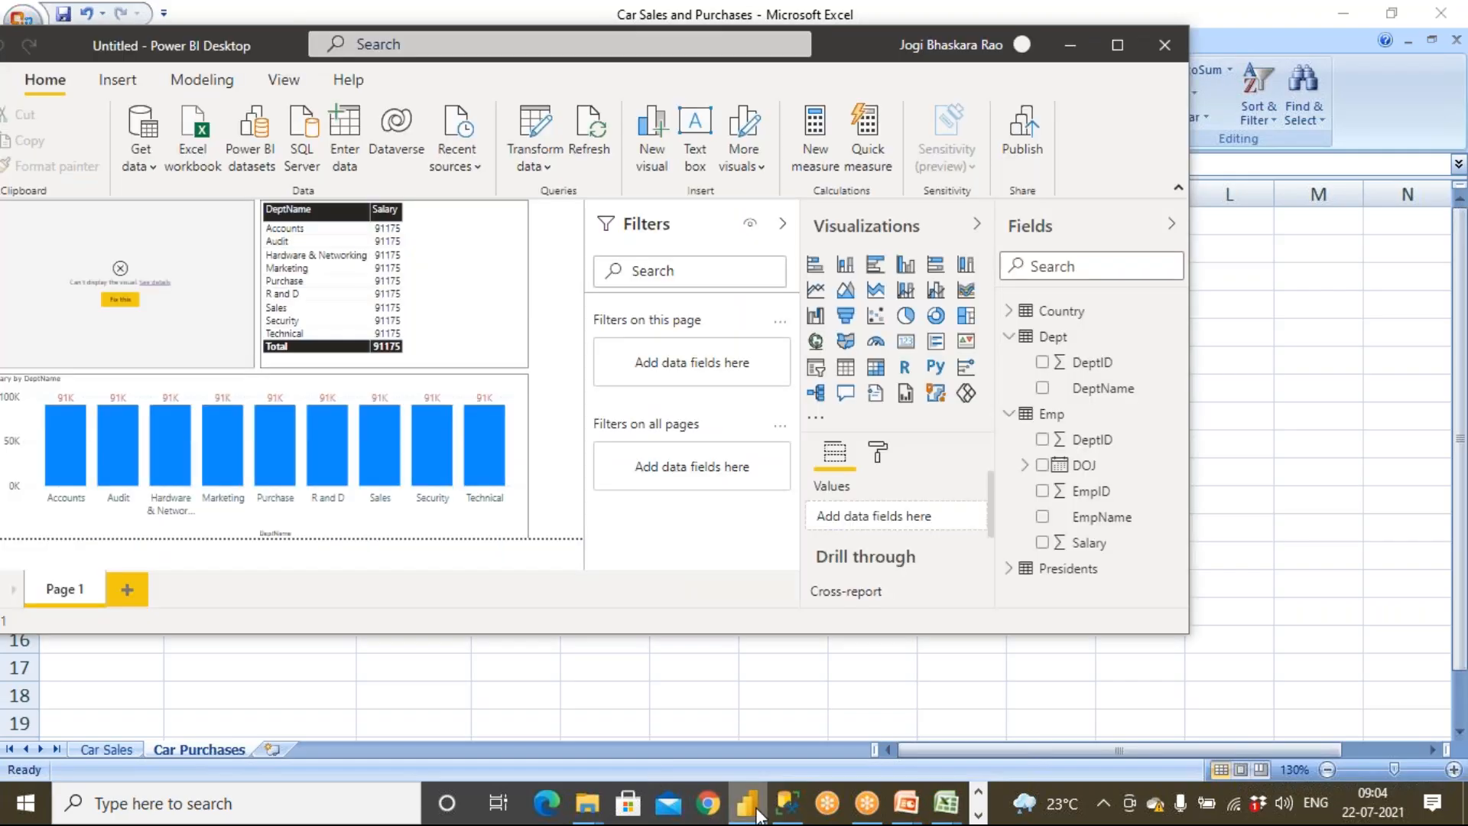
{"action": "left_click_drag", "start_coordinate": [287, 54], "coordinate": [304, 178]}
{"action": "left_click", "coordinate": [1181, 169]}
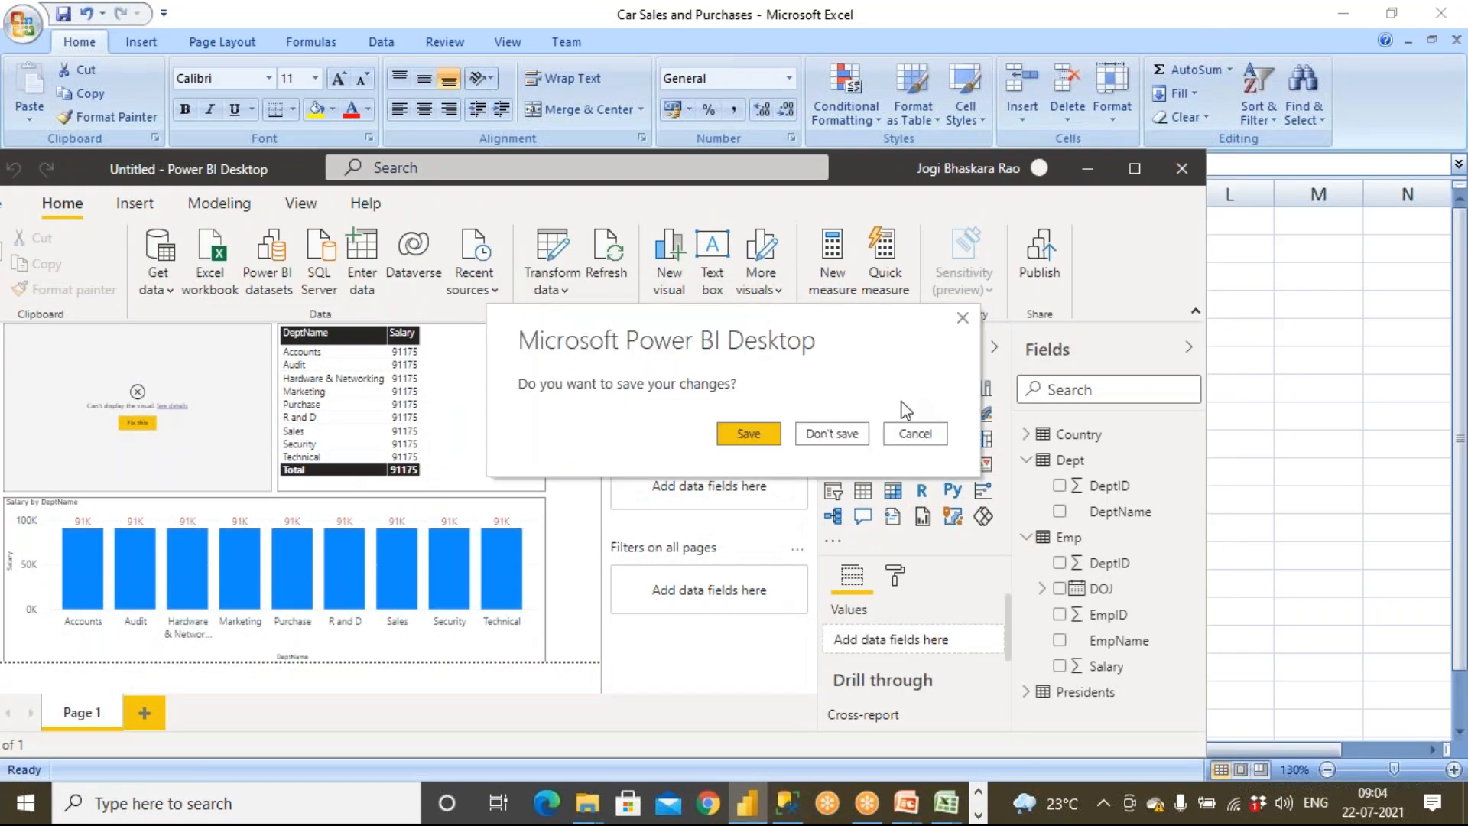
{"action": "left_click", "coordinate": [853, 434]}
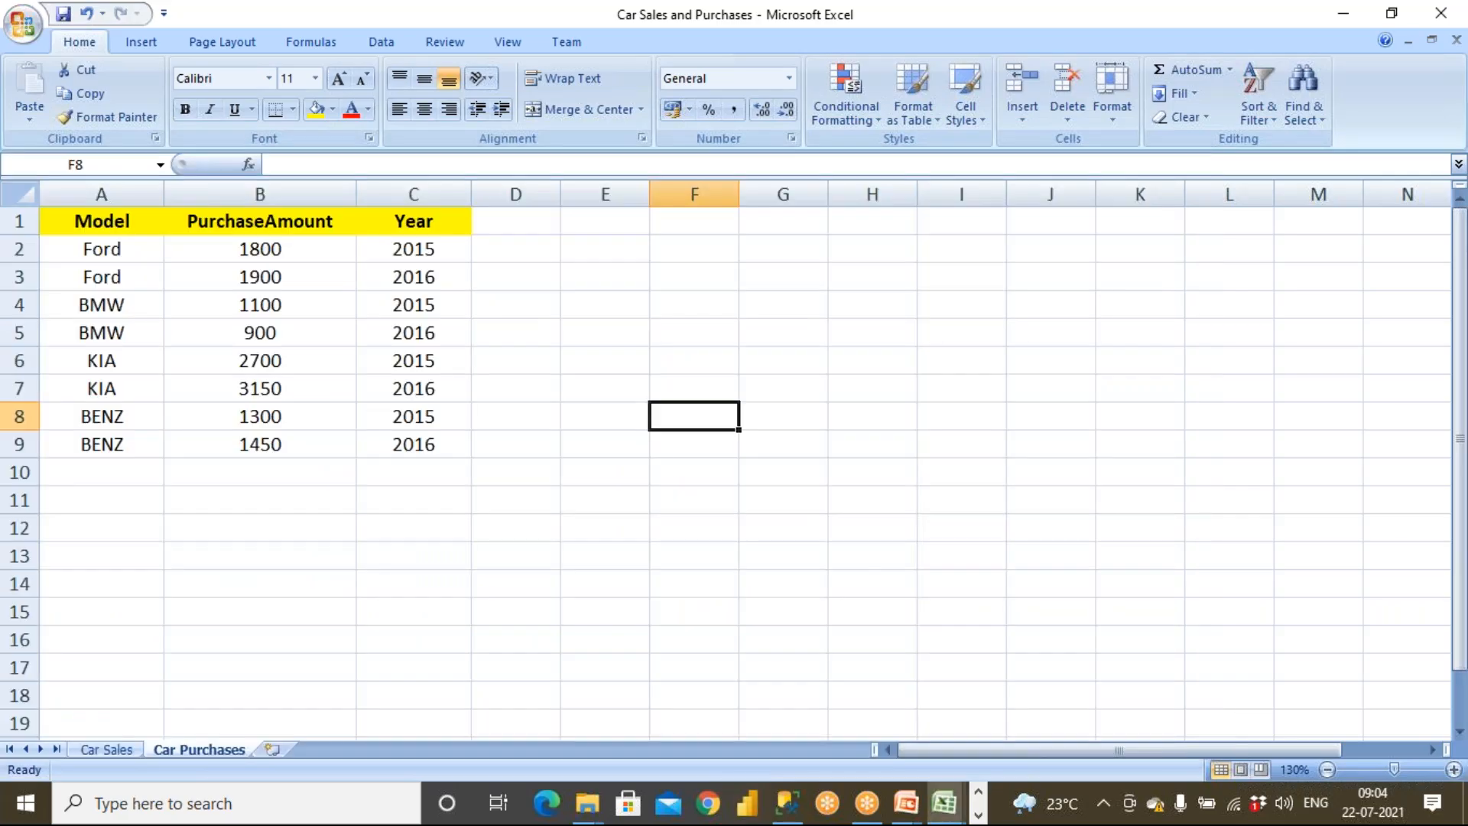
Launch a new Power BI Desktop session and close its start screen
{"action": "left_click", "coordinate": [746, 805]}
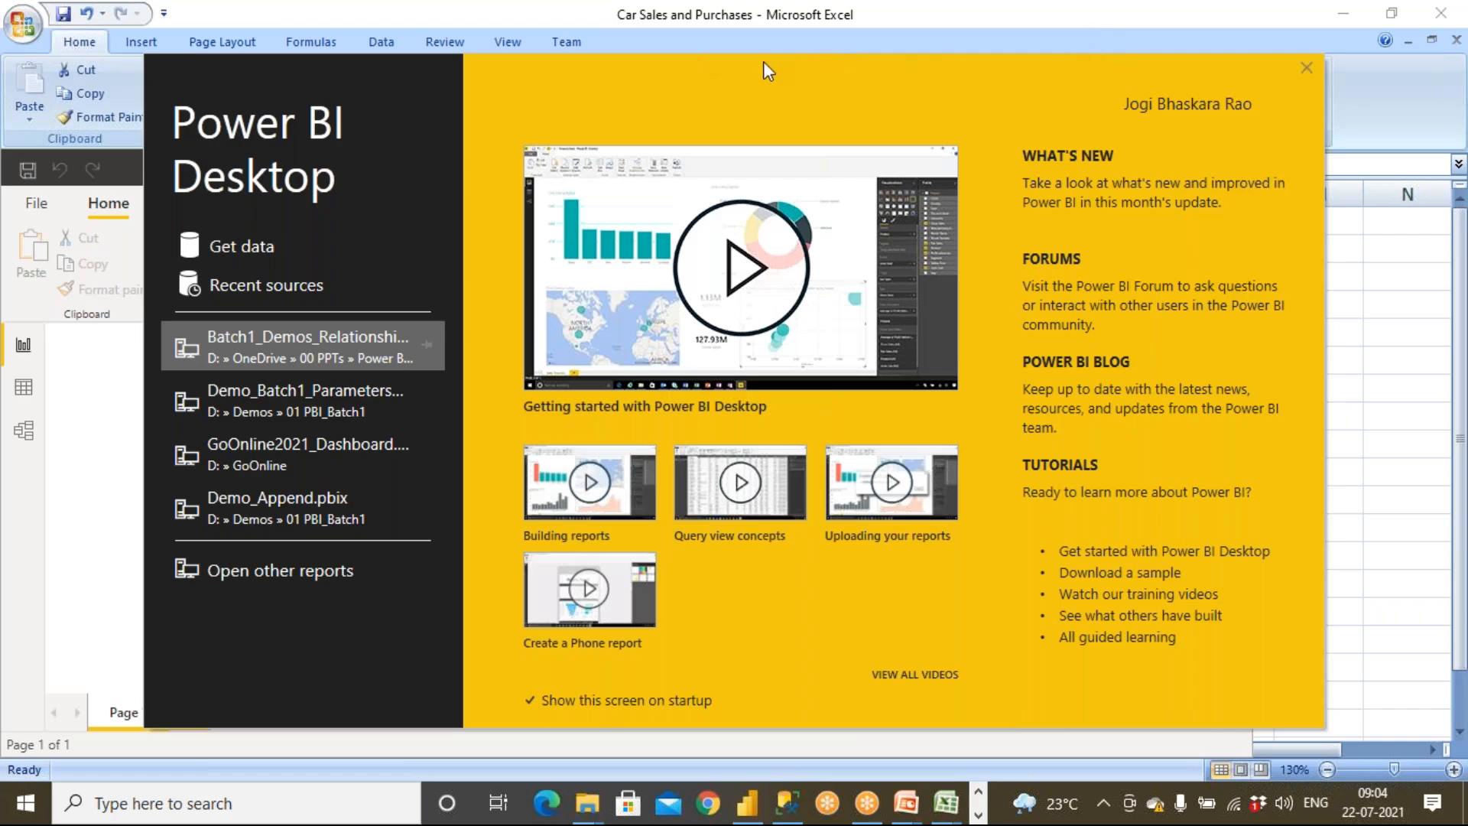
{"action": "left_click", "coordinate": [748, 47]}
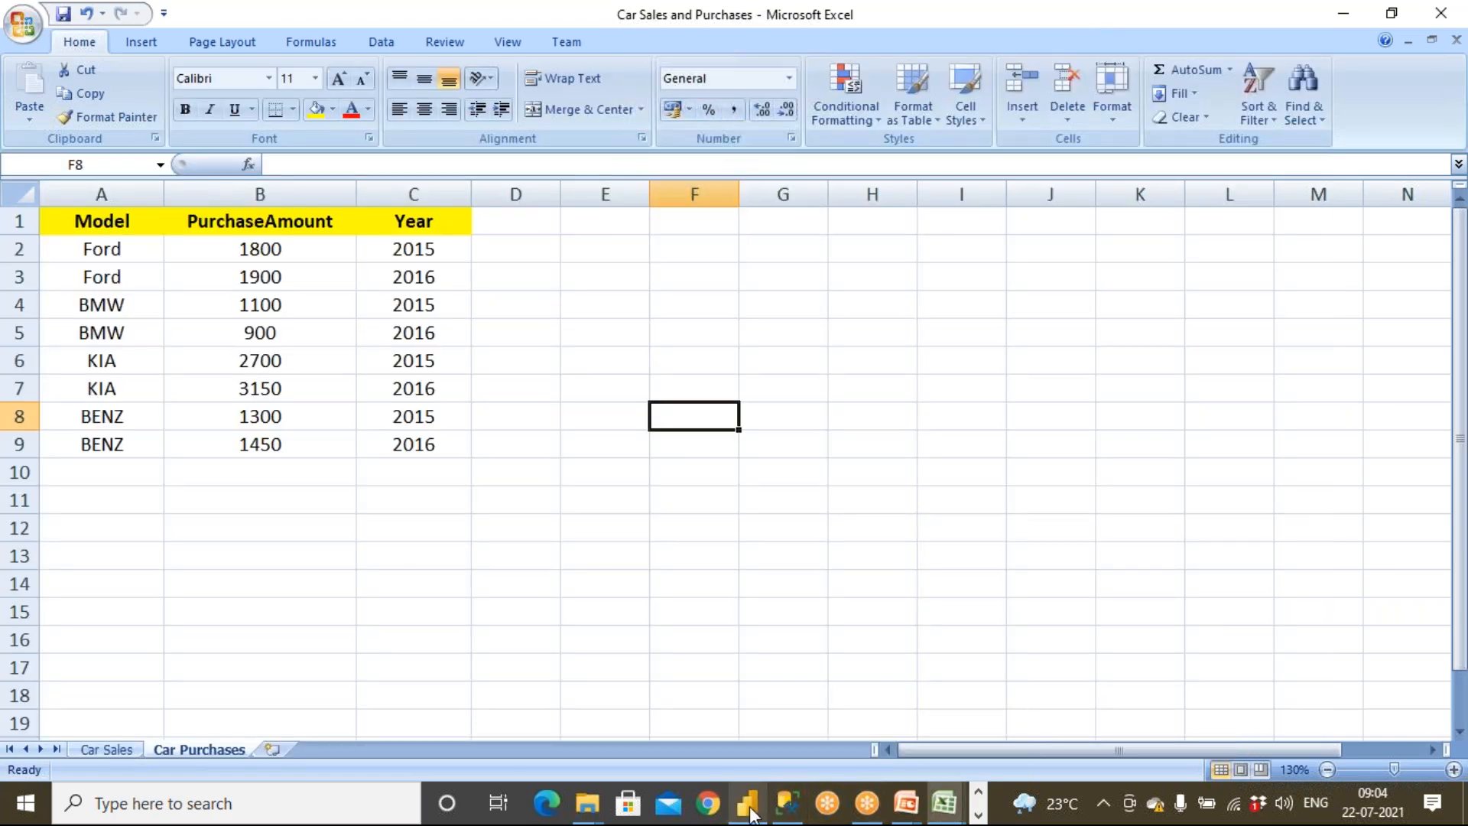
{"action": "left_click", "coordinate": [750, 807]}
{"action": "left_click", "coordinate": [749, 807]}
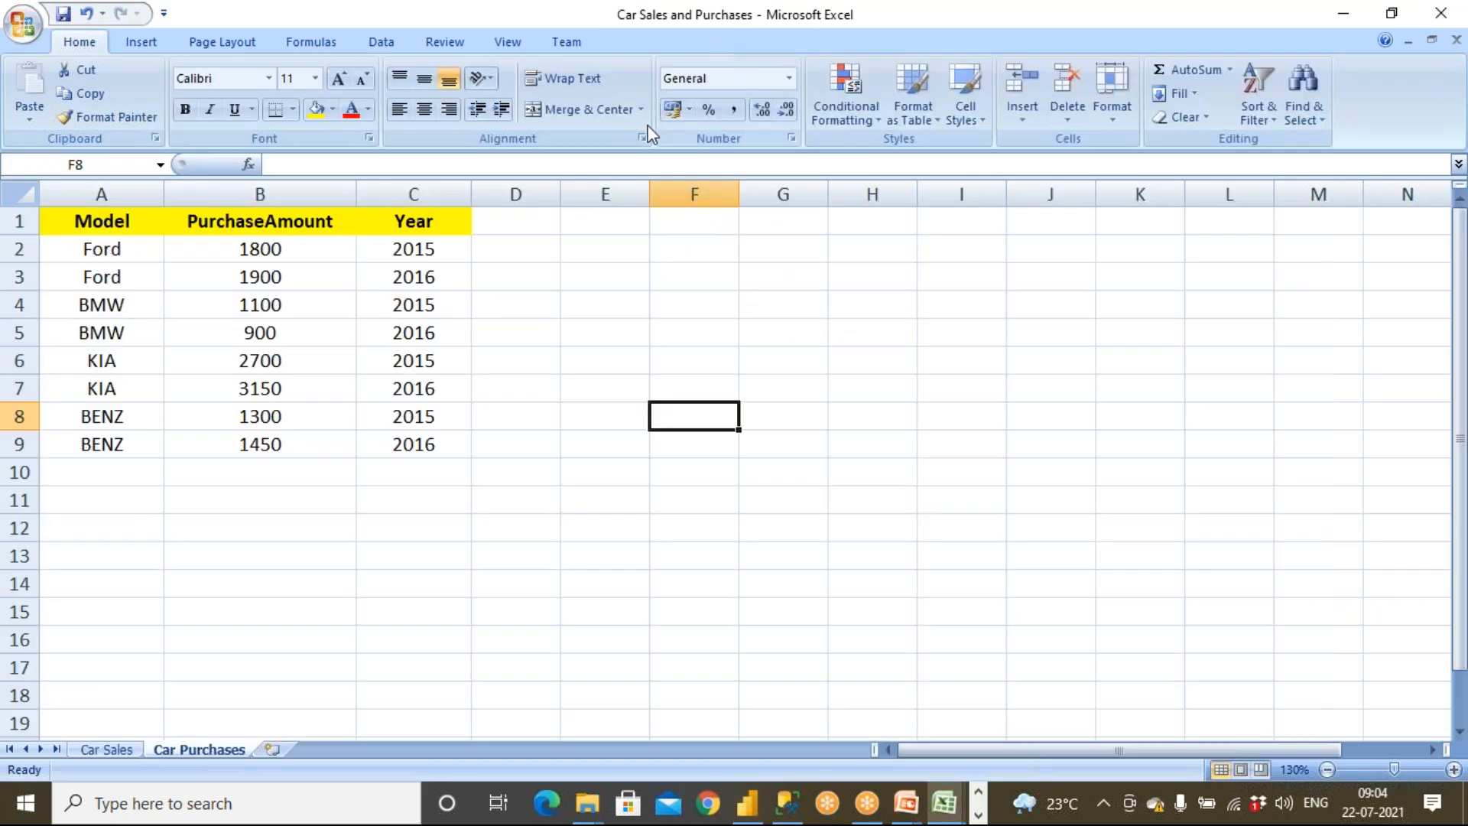
{"action": "left_click", "coordinate": [748, 805]}
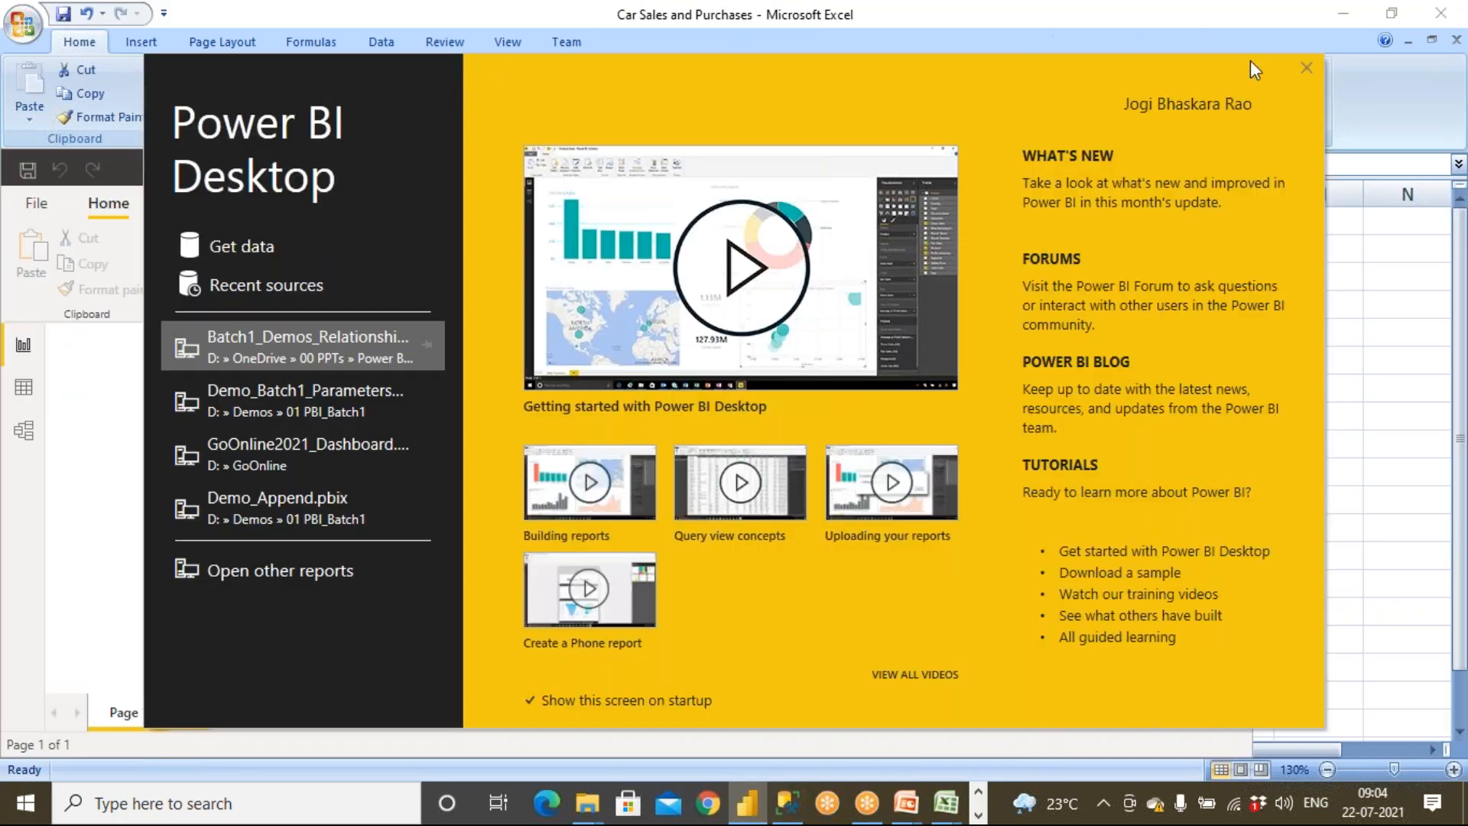
{"action": "left_click", "coordinate": [1306, 68]}
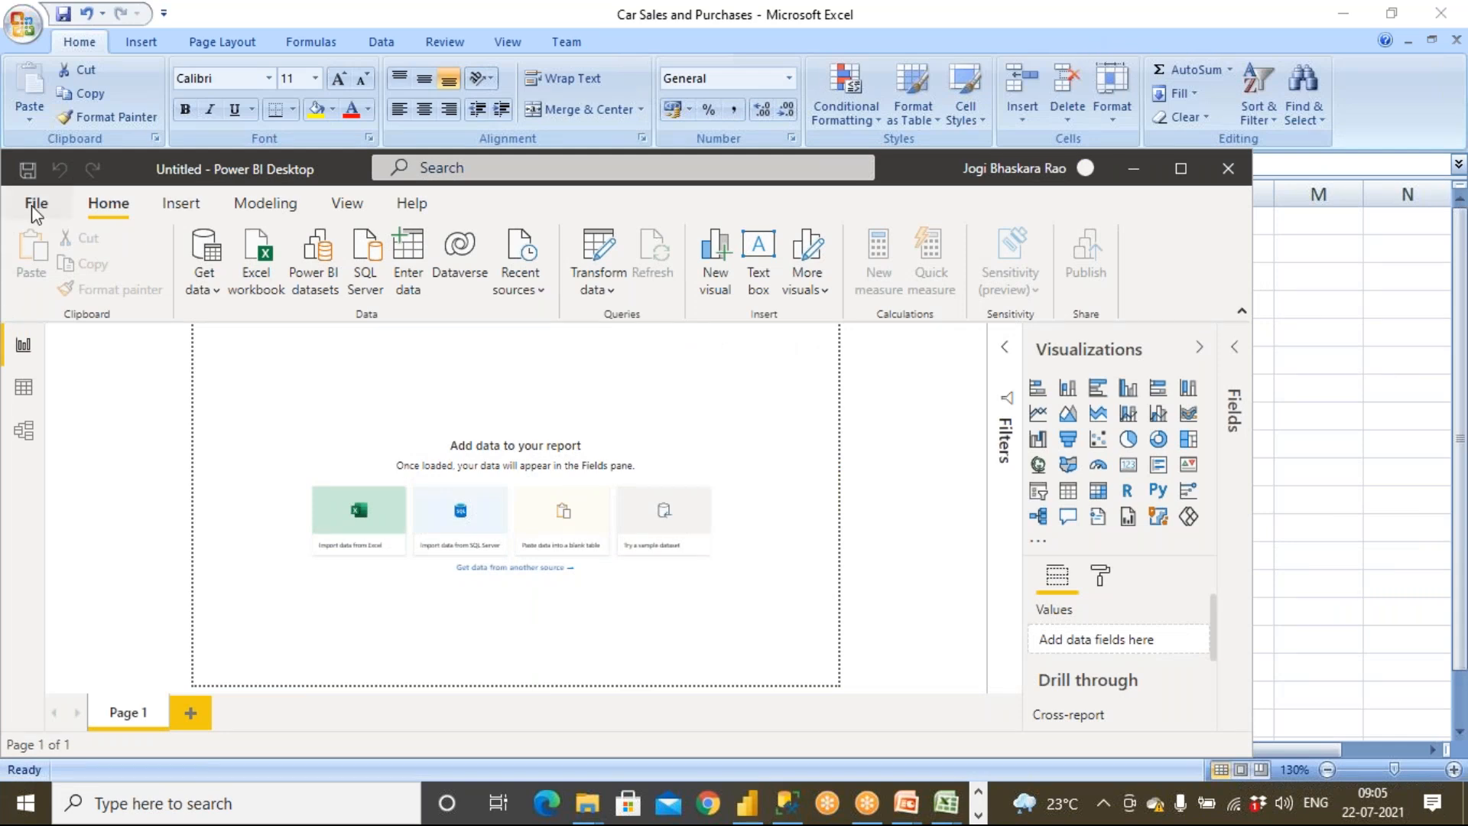
Open the Power Query Editor and connect to the Car Sales and Purchases Excel workbook
{"action": "left_click", "coordinate": [611, 293]}
{"action": "left_click", "coordinate": [626, 327]}
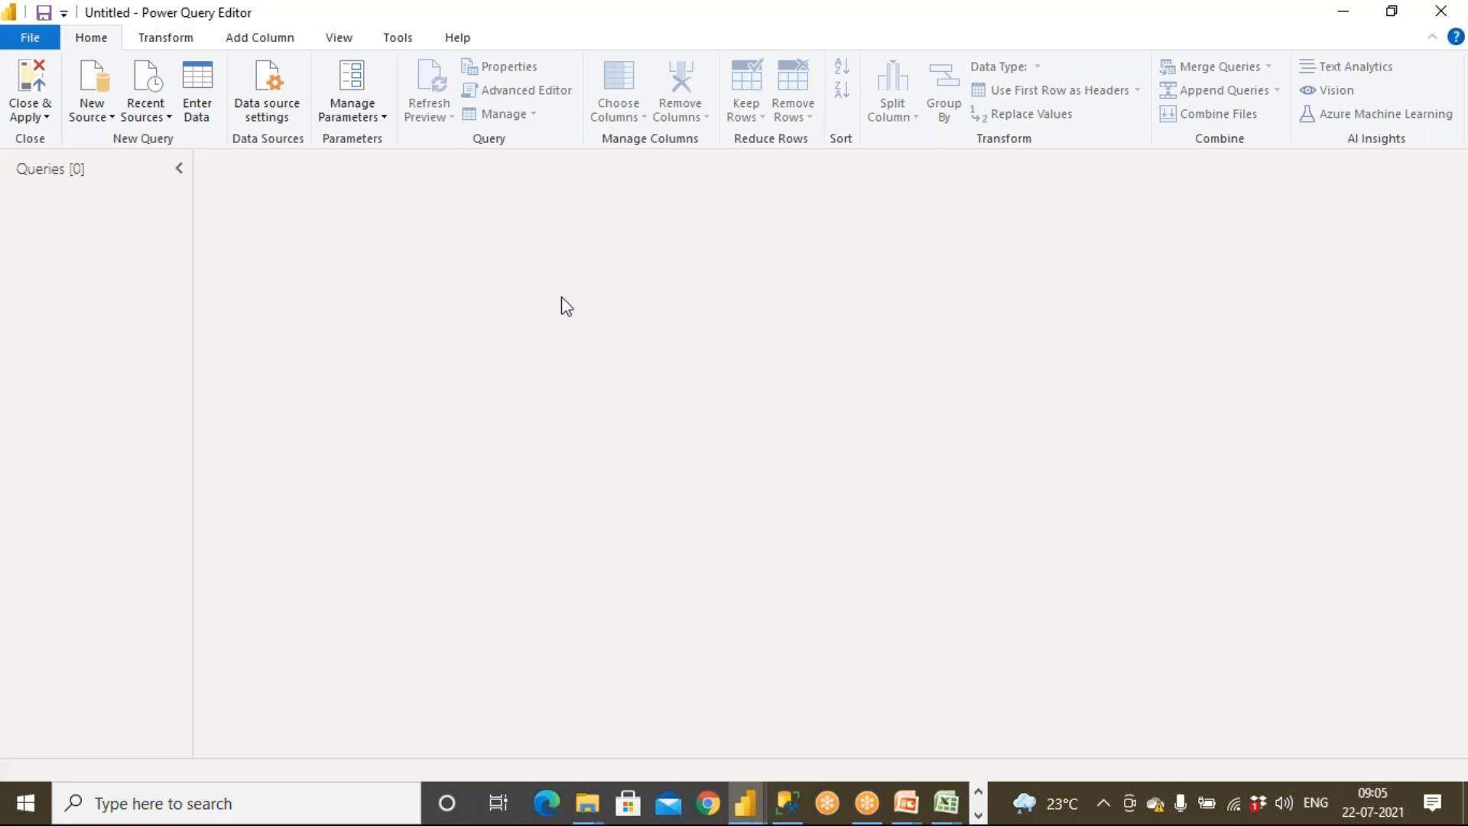
{"action": "left_click", "coordinate": [91, 107]}
{"action": "left_click", "coordinate": [136, 171]}
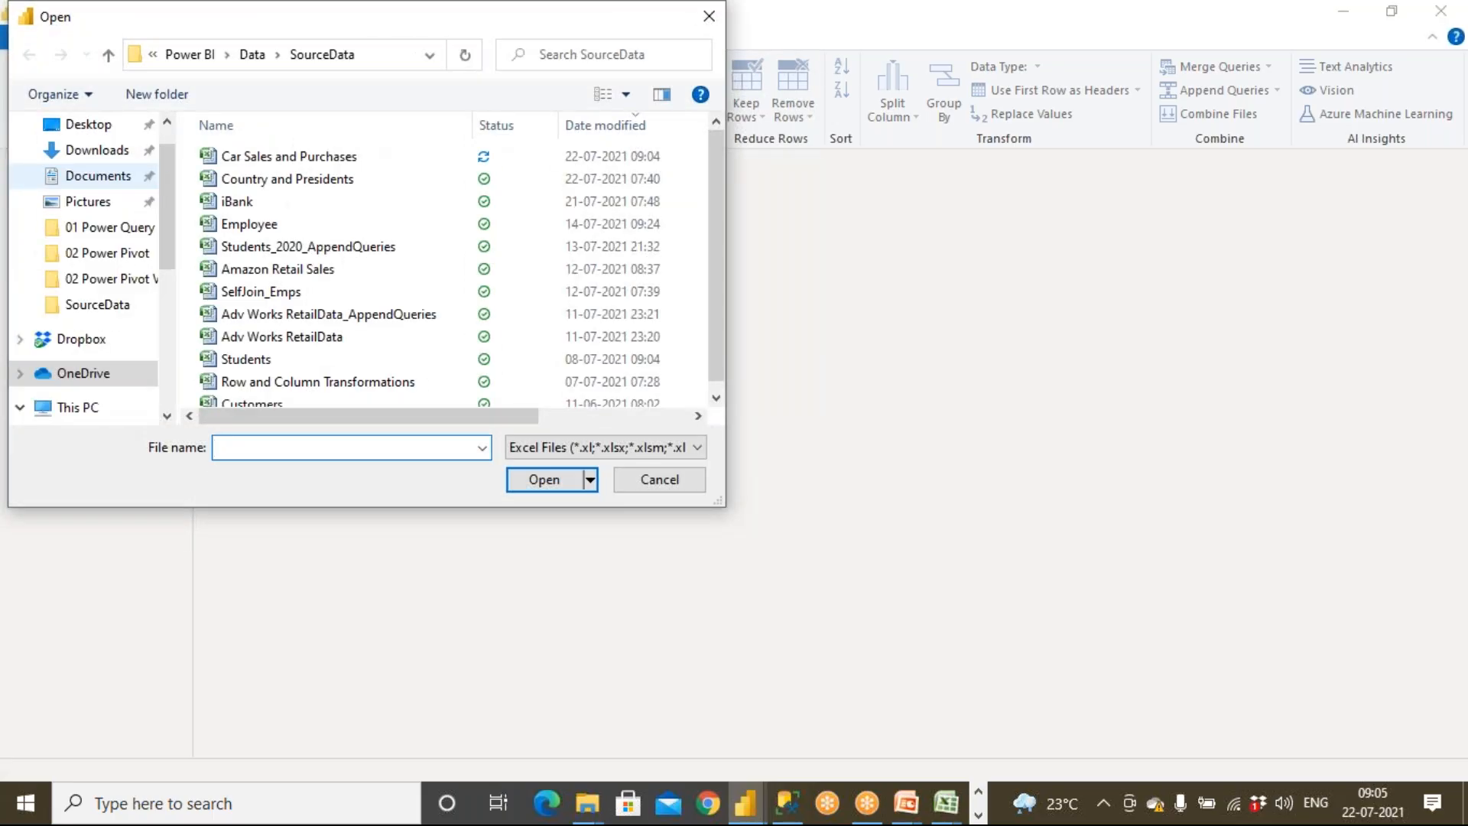
{"action": "double_click", "coordinate": [283, 157]}
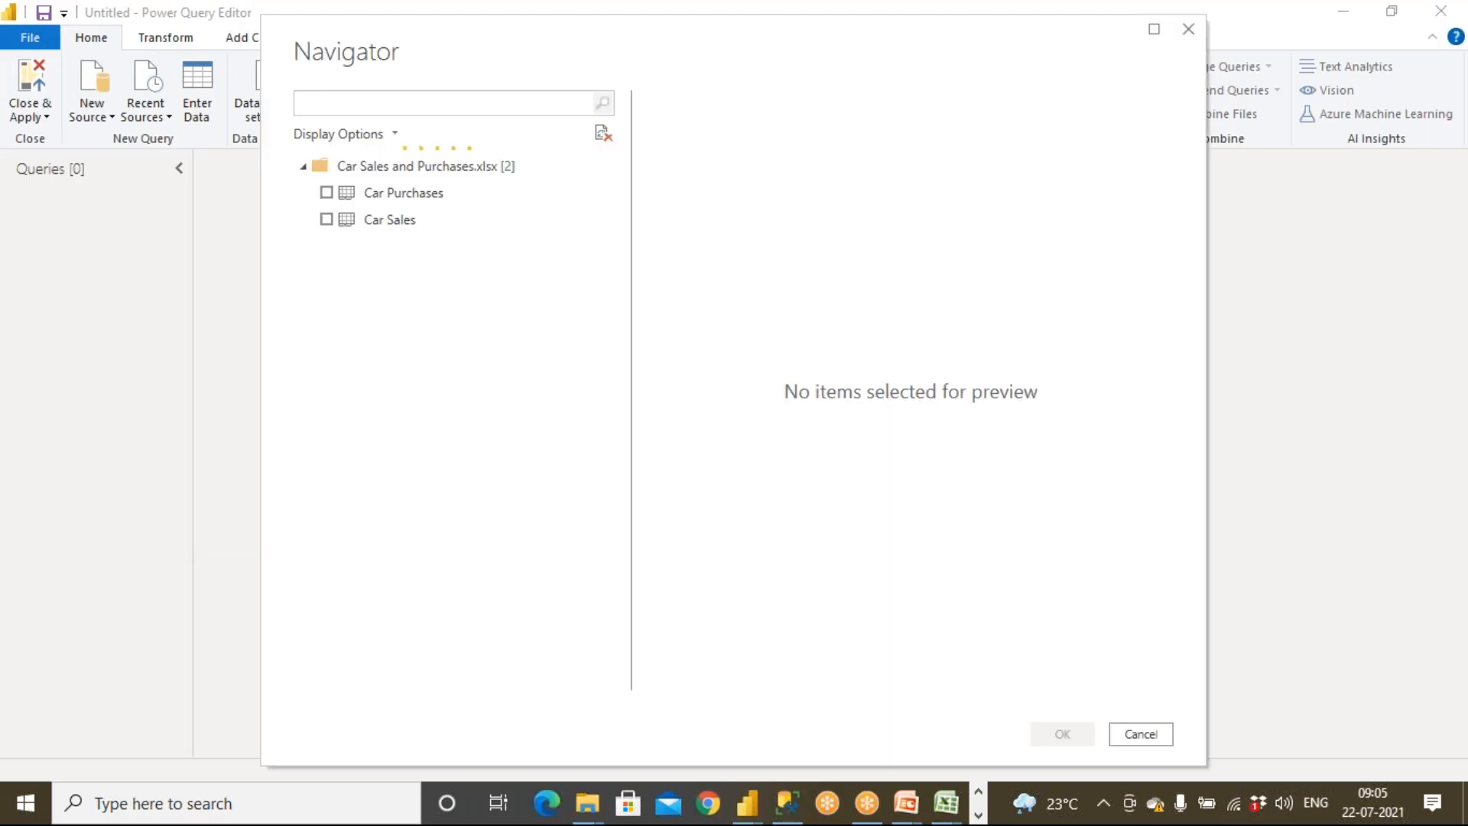
Import both the Car Purchases and Car Sales tables, then select the Car Purchases query
{"action": "left_click", "coordinate": [326, 193]}
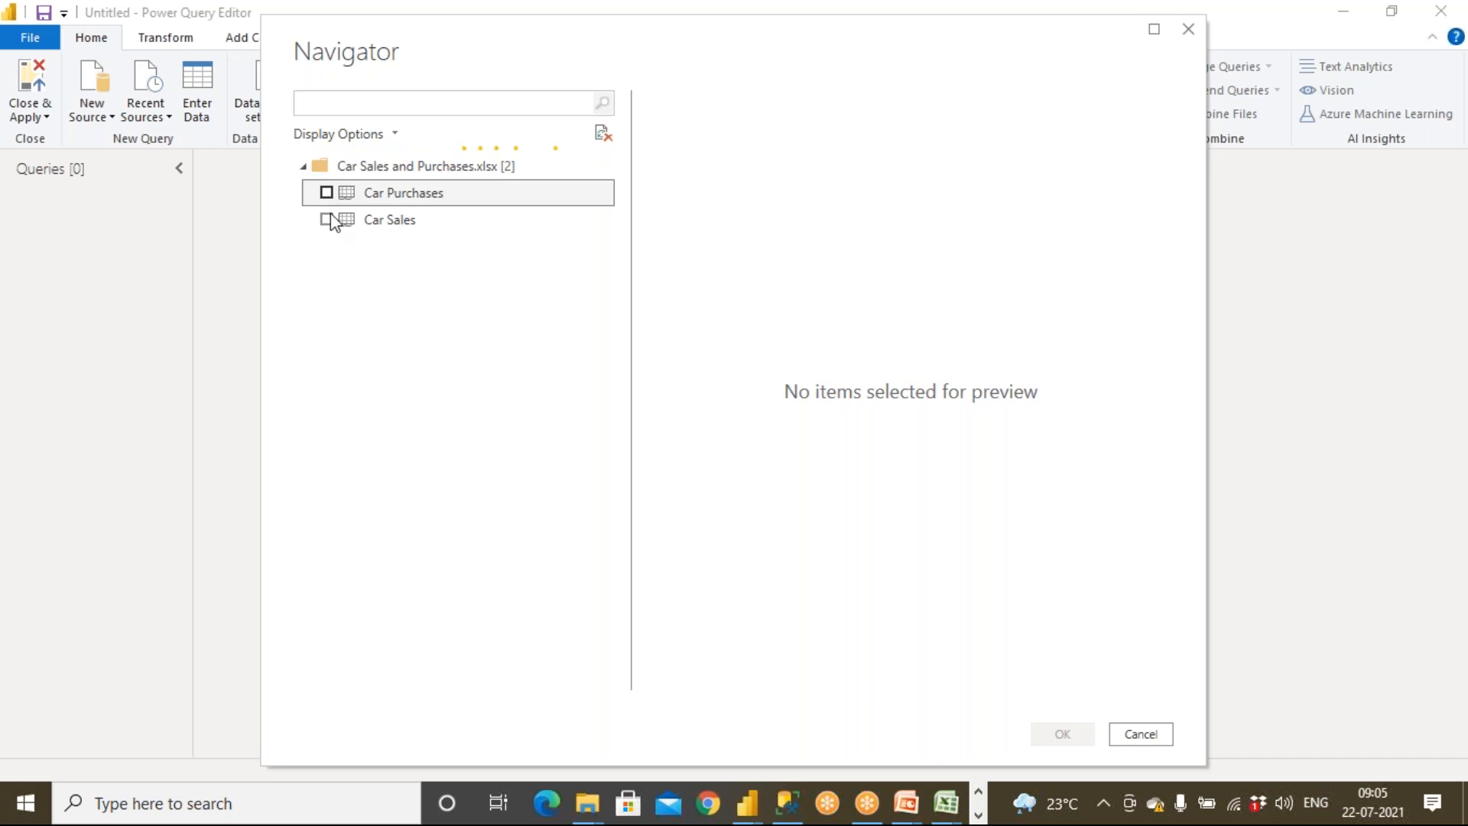
{"action": "left_click", "coordinate": [329, 220]}
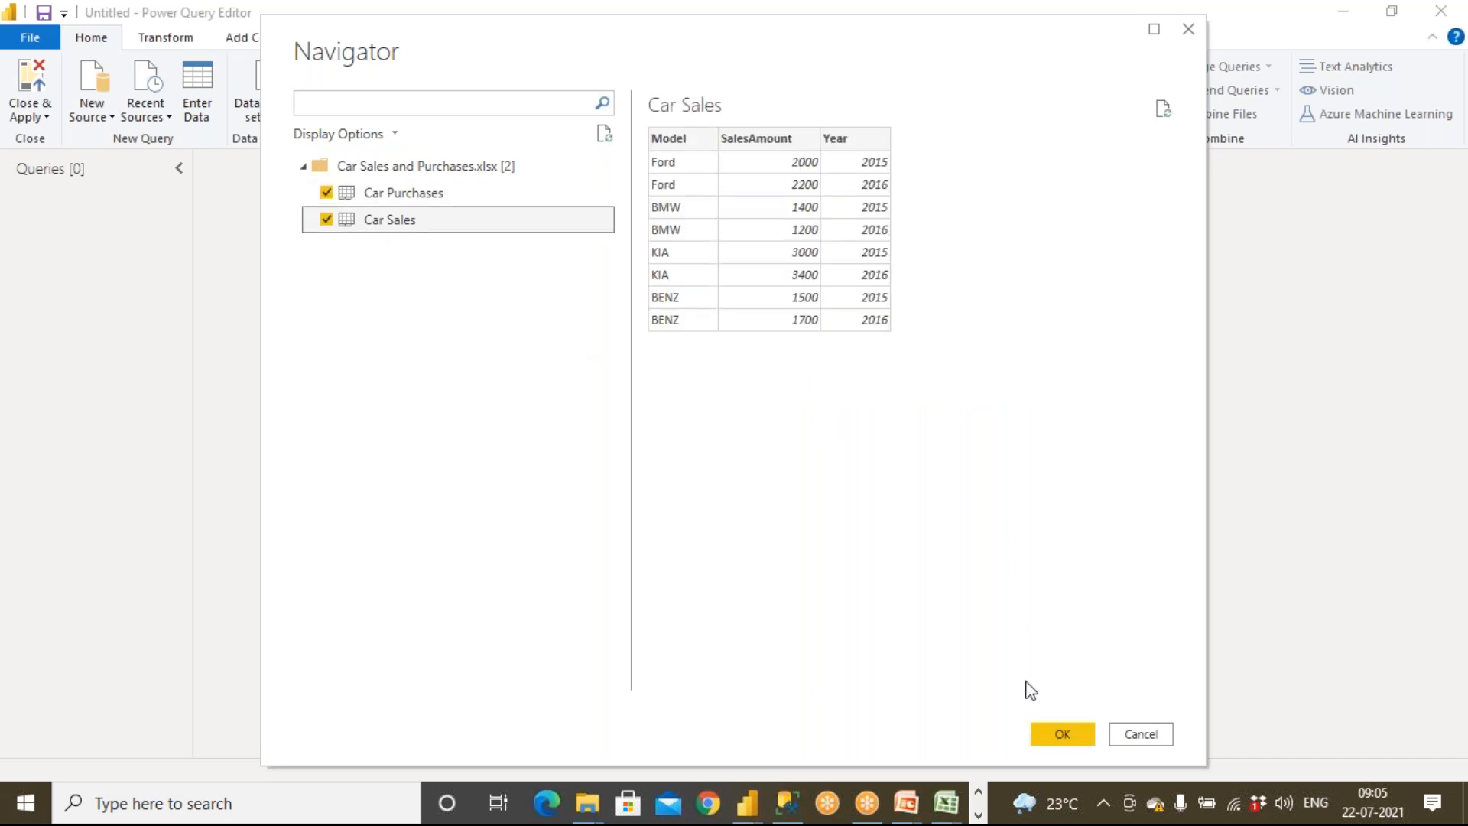
{"action": "left_click", "coordinate": [1048, 731]}
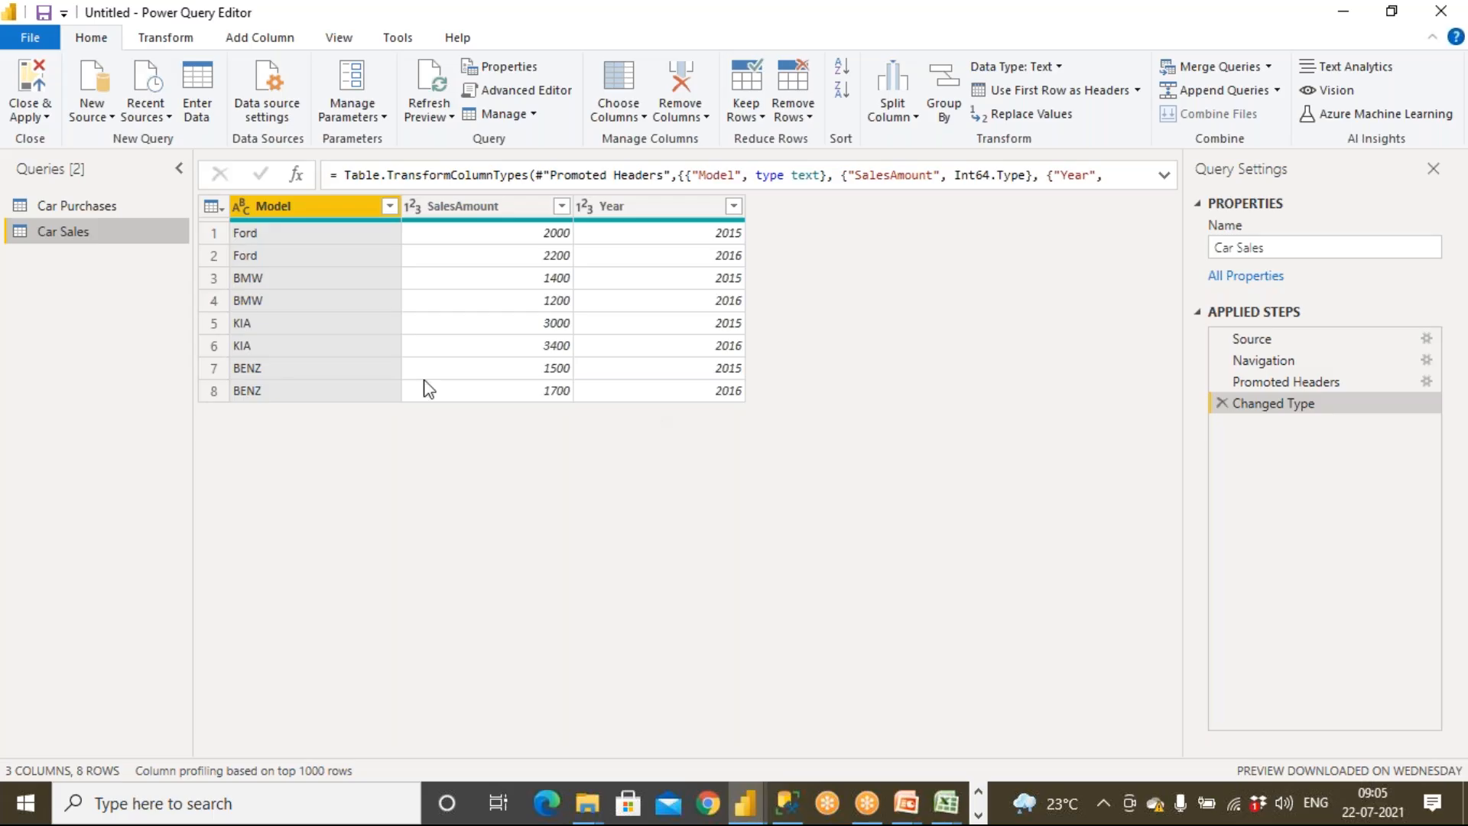
{"action": "left_click", "coordinate": [89, 206]}
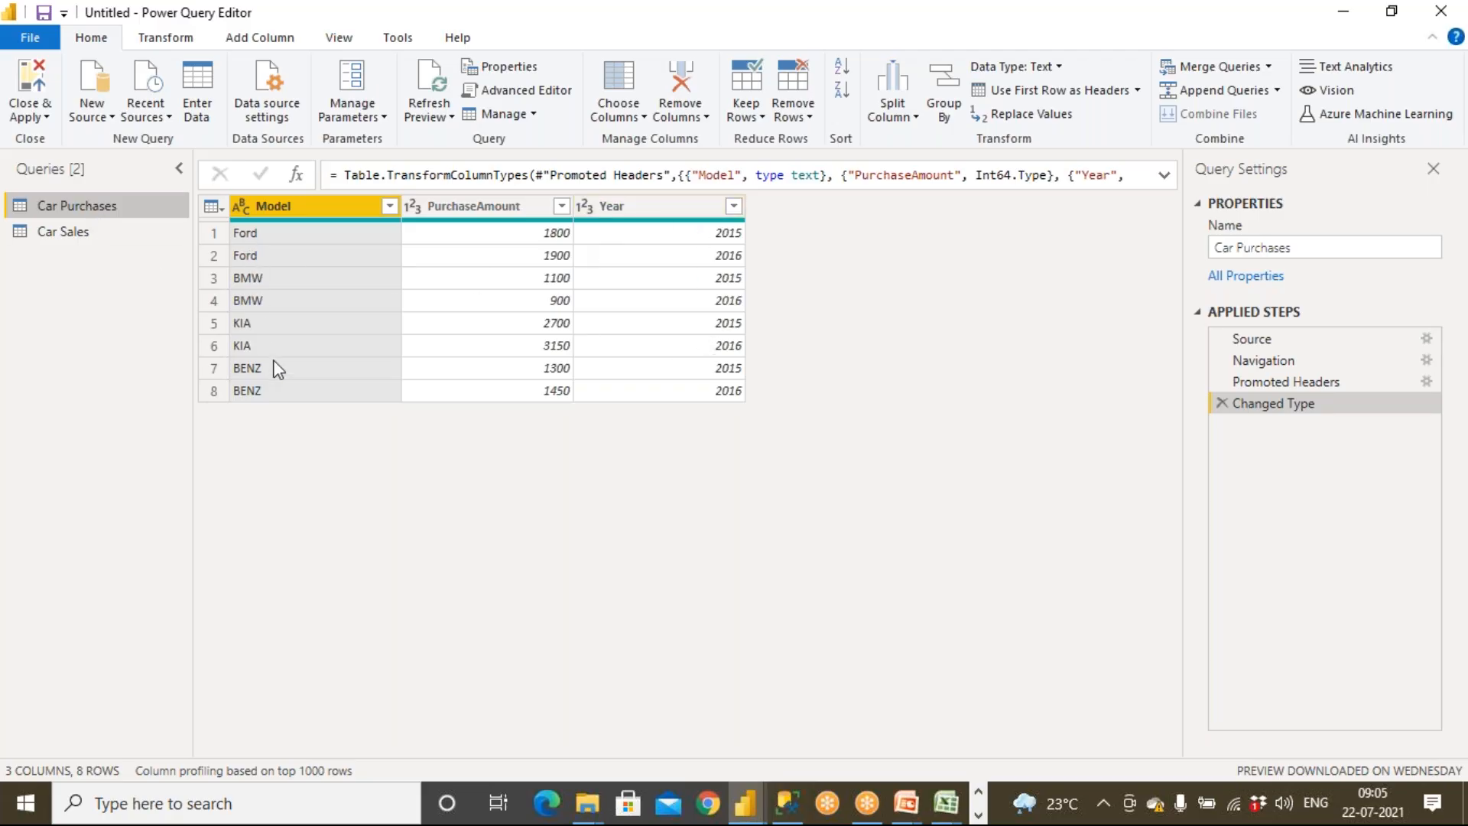
Apply the query changes, maximize the Power BI window, and review the Car Purchases and Car Sales tables in model view
{"action": "left_click", "coordinate": [30, 109]}
{"action": "left_click", "coordinate": [66, 142]}
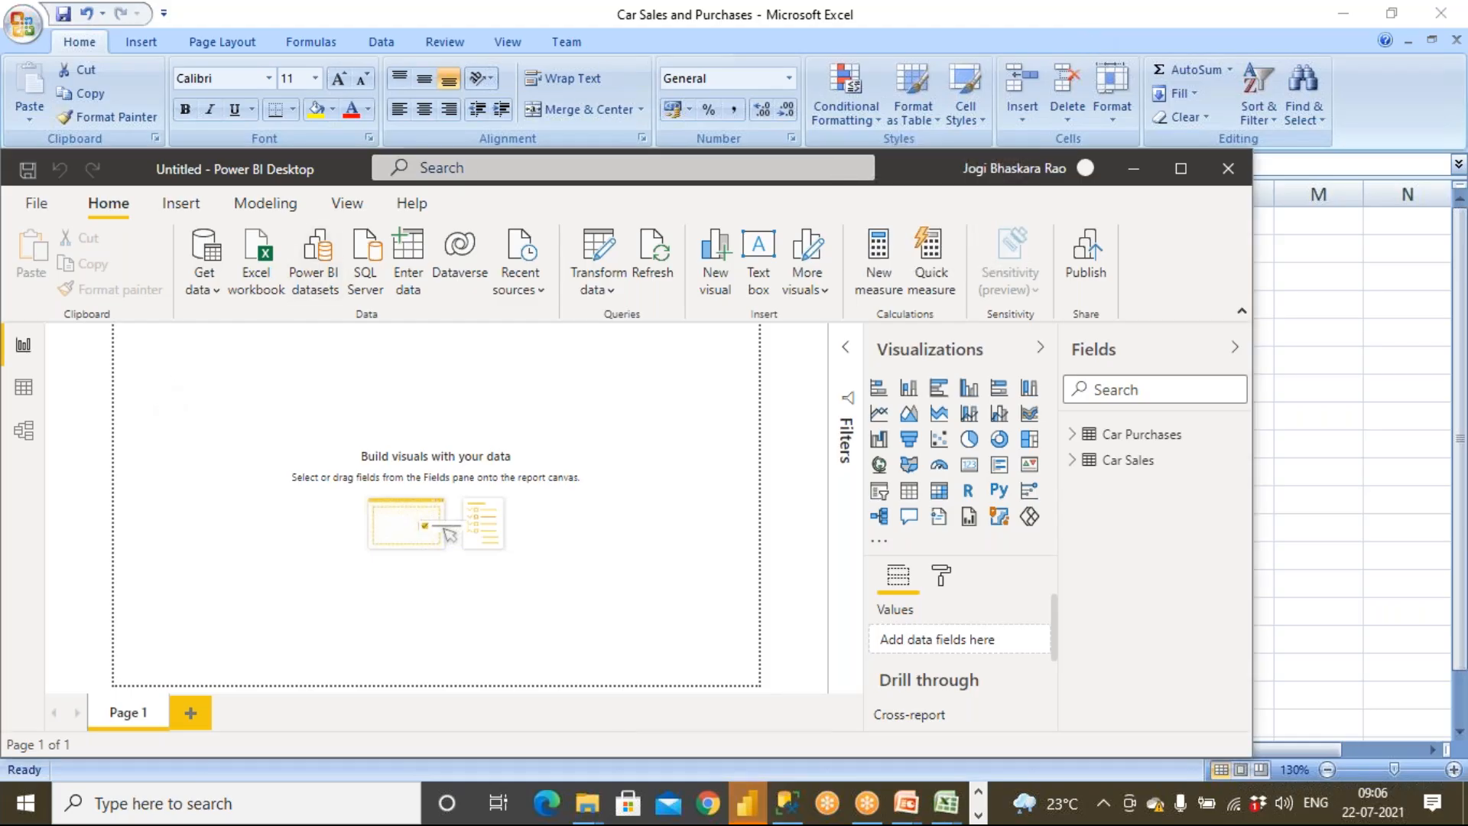
{"action": "double_click", "coordinate": [910, 174]}
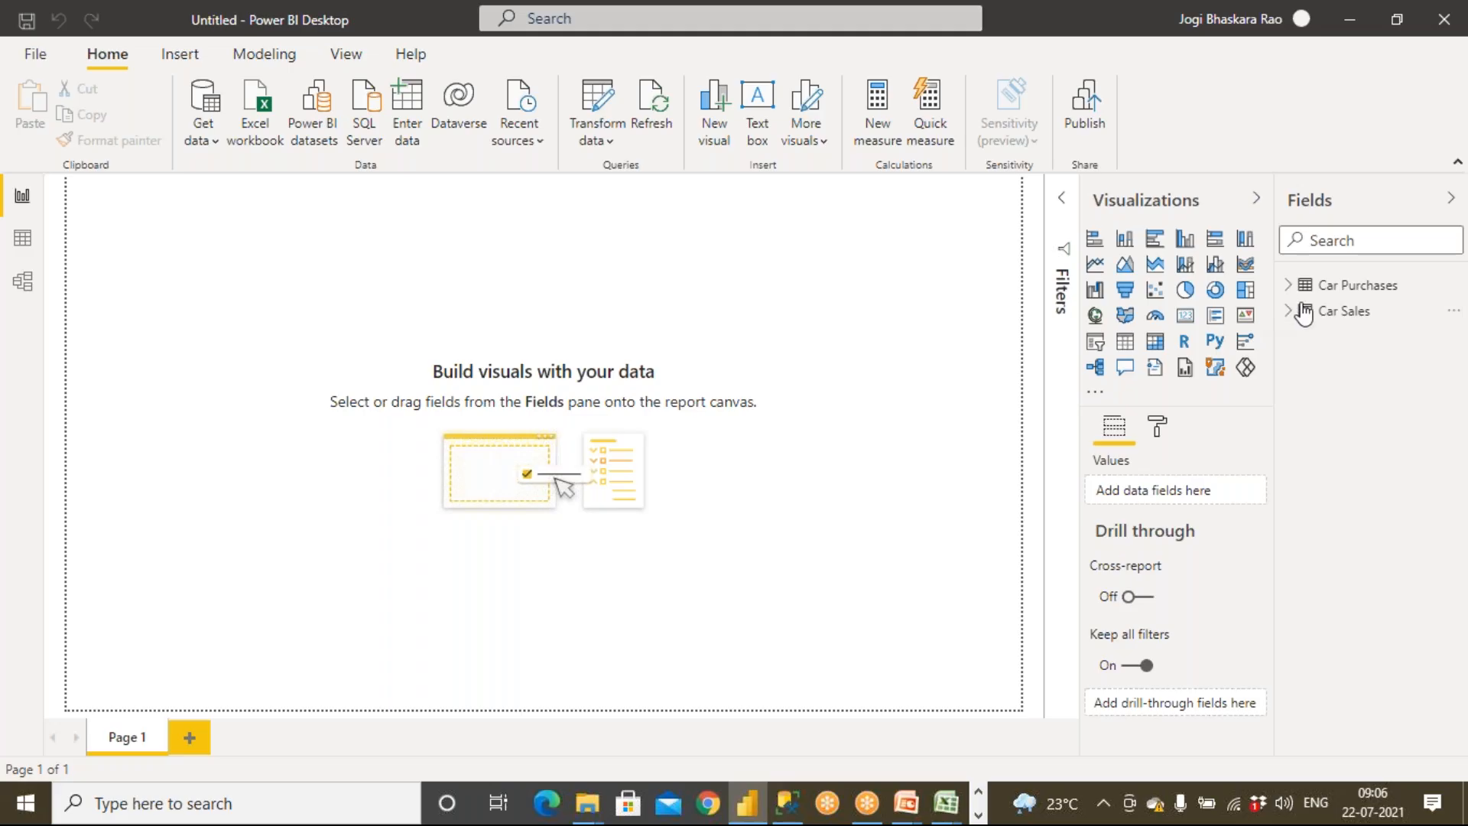
{"action": "left_click", "coordinate": [22, 281]}
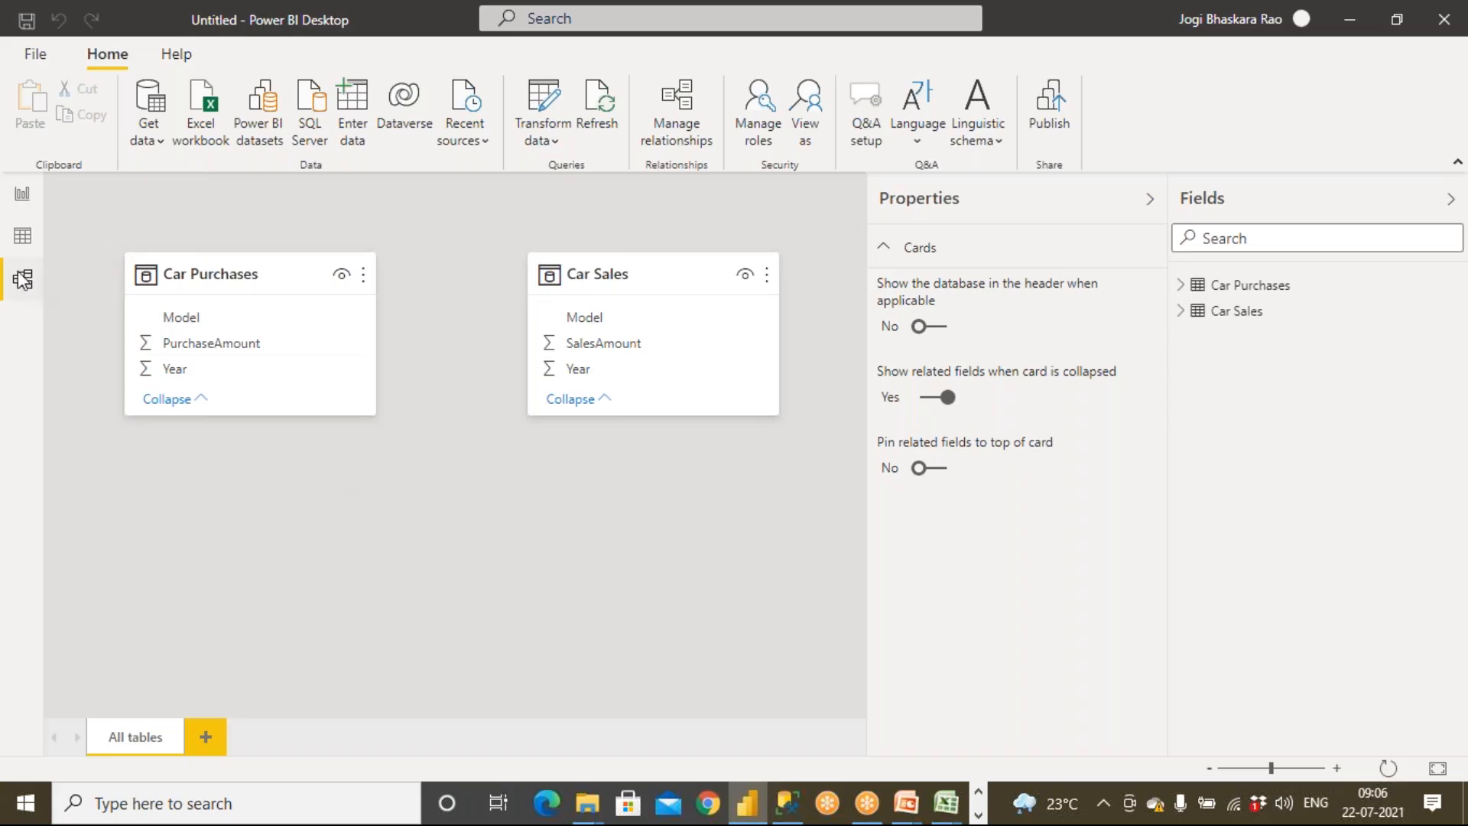
{"action": "left_click", "coordinate": [22, 195]}
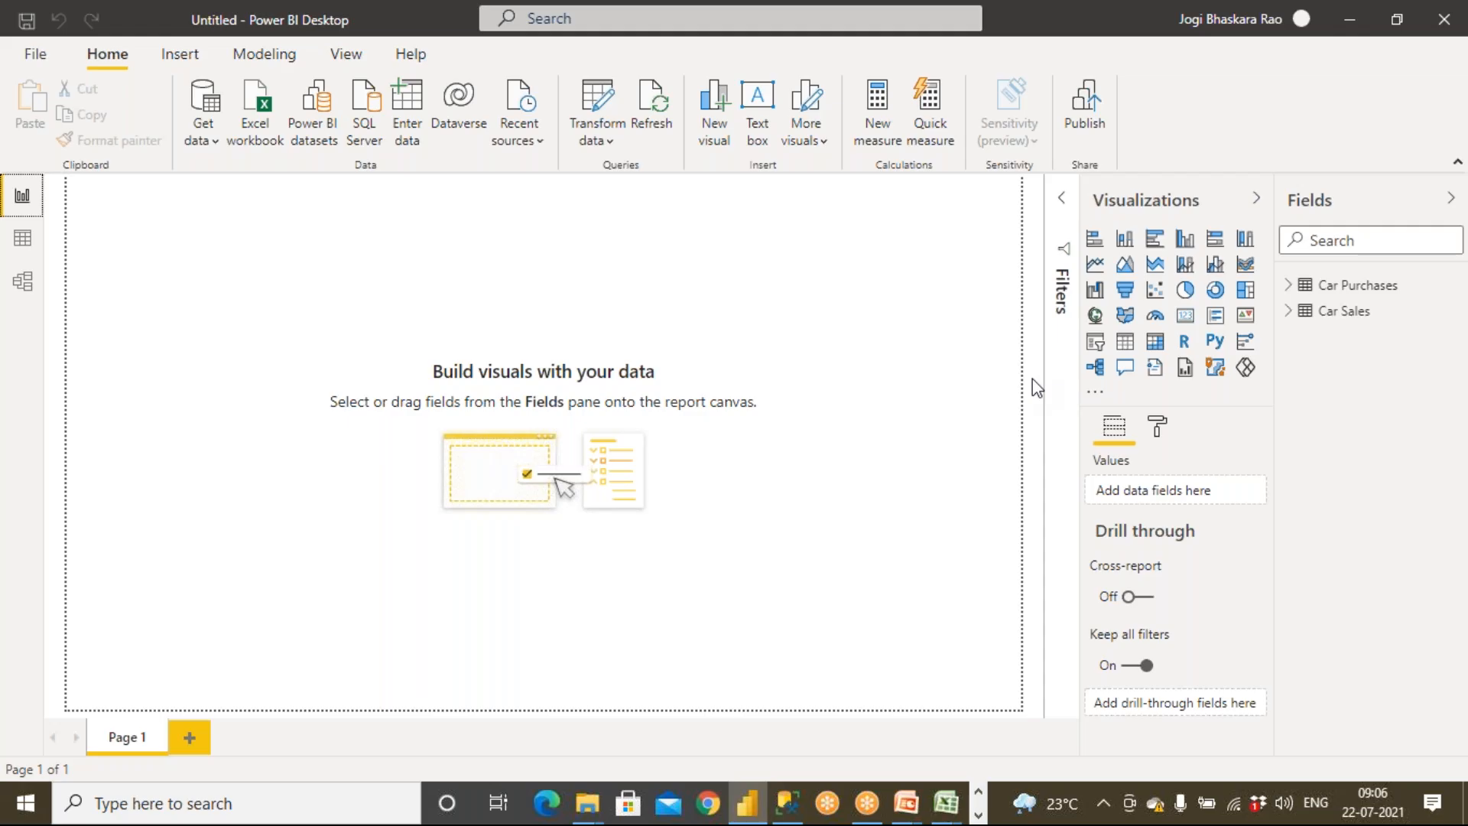
Insert a clustered column chart of Car Purchases PurchaseAmount by Model and enlarge it slightly
{"action": "left_click", "coordinate": [1186, 244]}
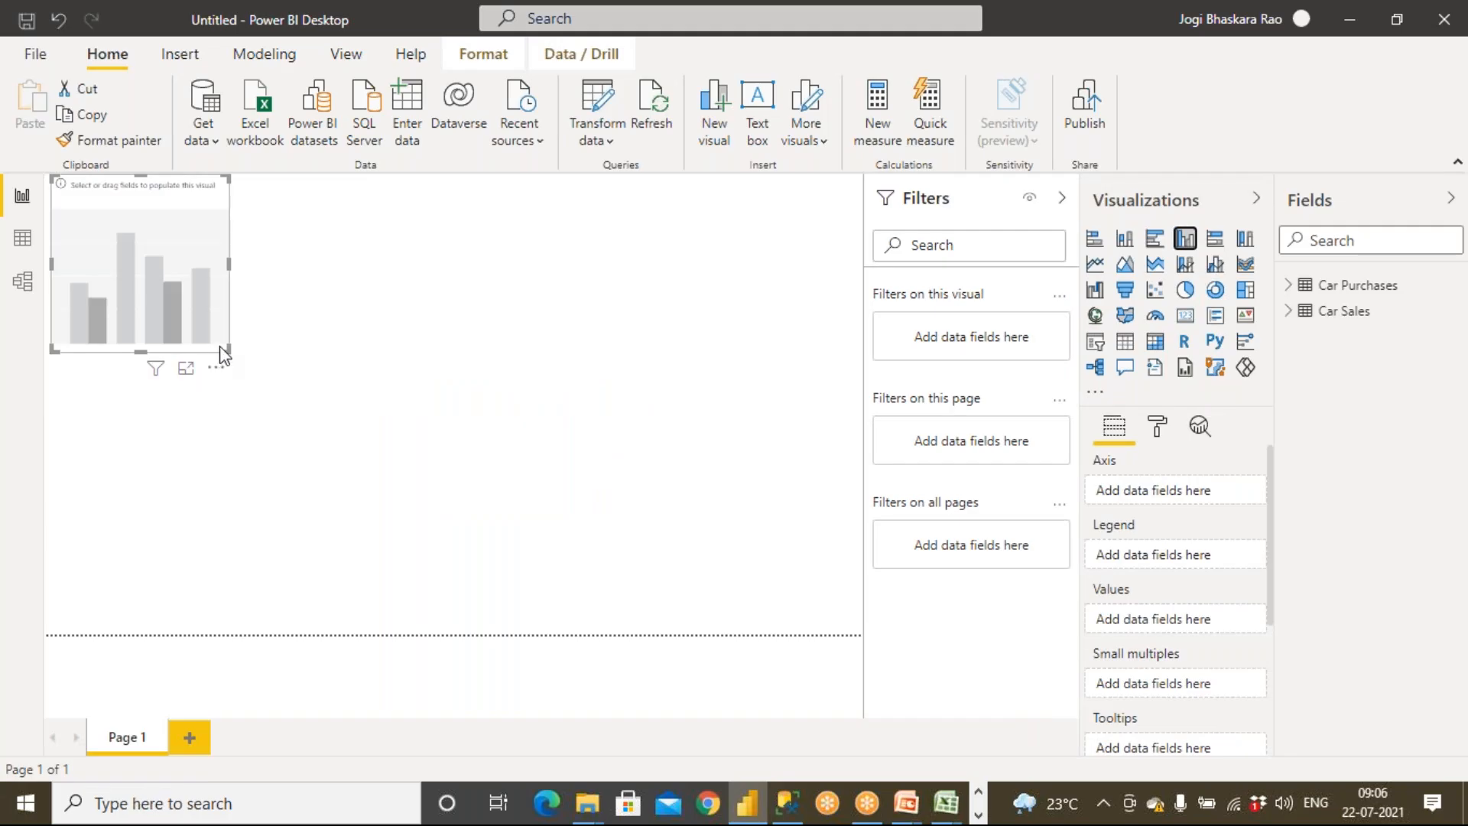
{"action": "left_click_drag", "start_coordinate": [225, 346], "coordinate": [322, 400]}
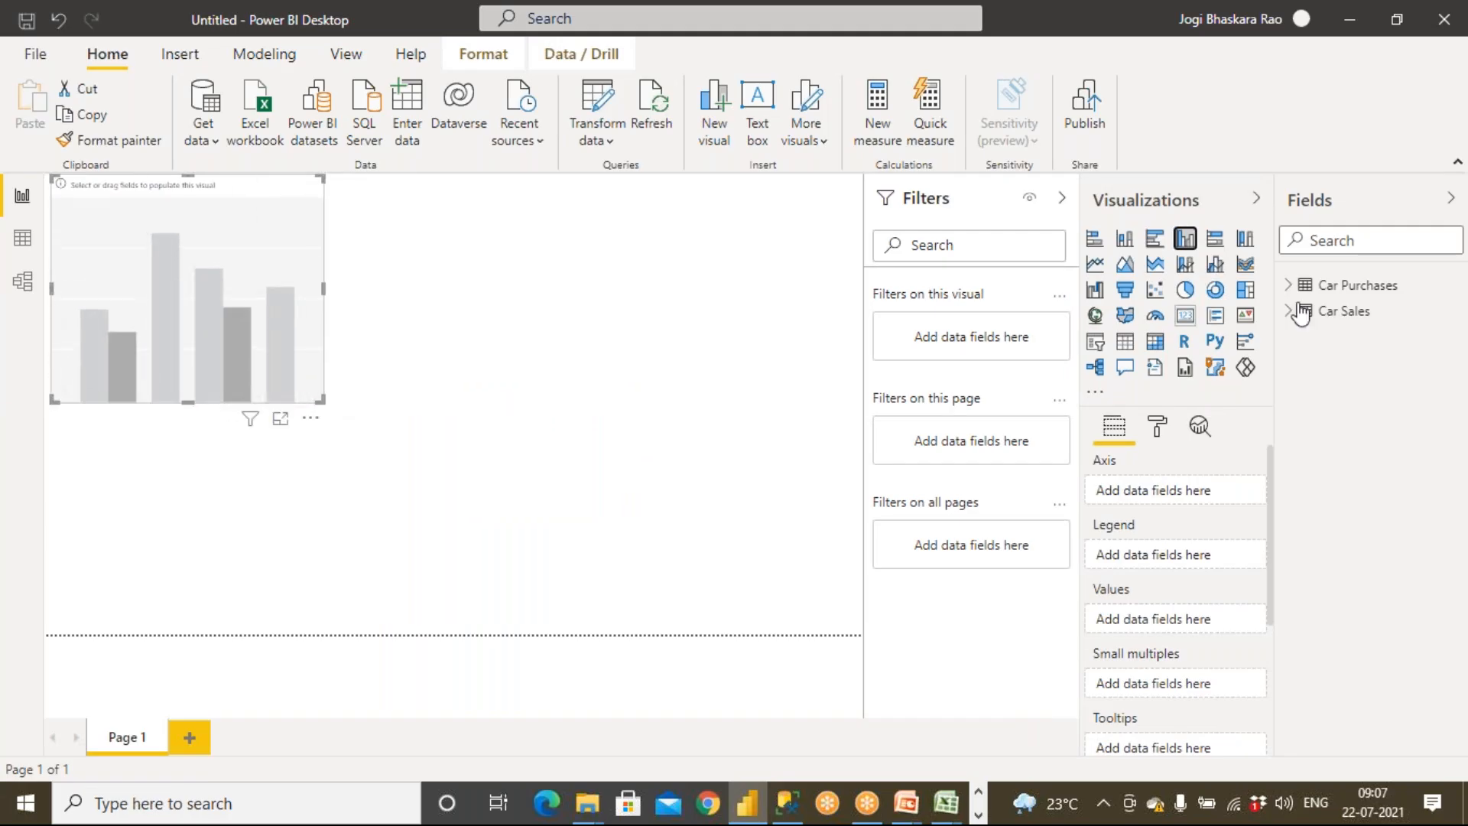
{"action": "left_click", "coordinate": [1304, 291]}
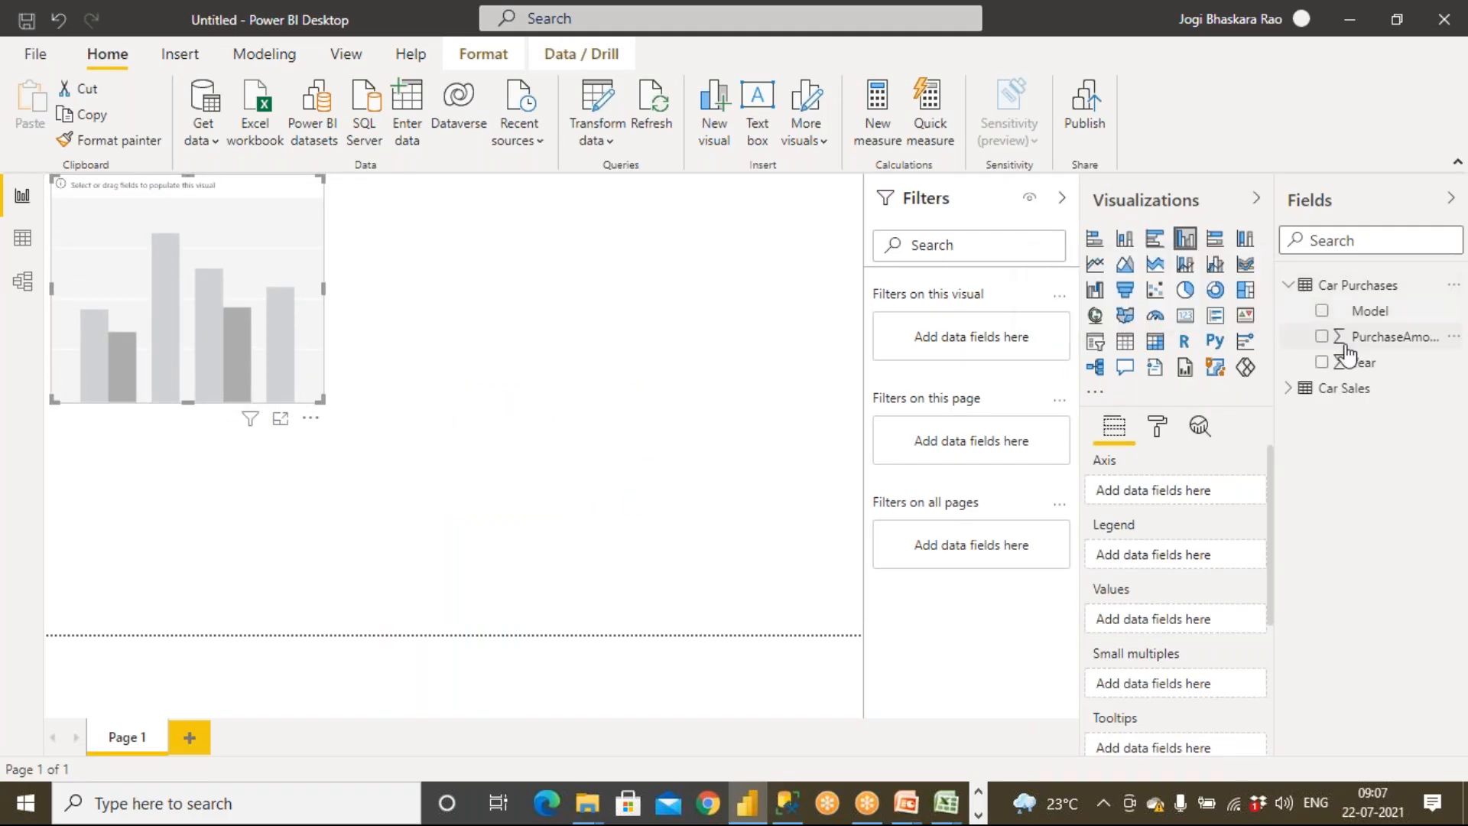
{"action": "left_click_drag", "start_coordinate": [1369, 311], "coordinate": [190, 289]}
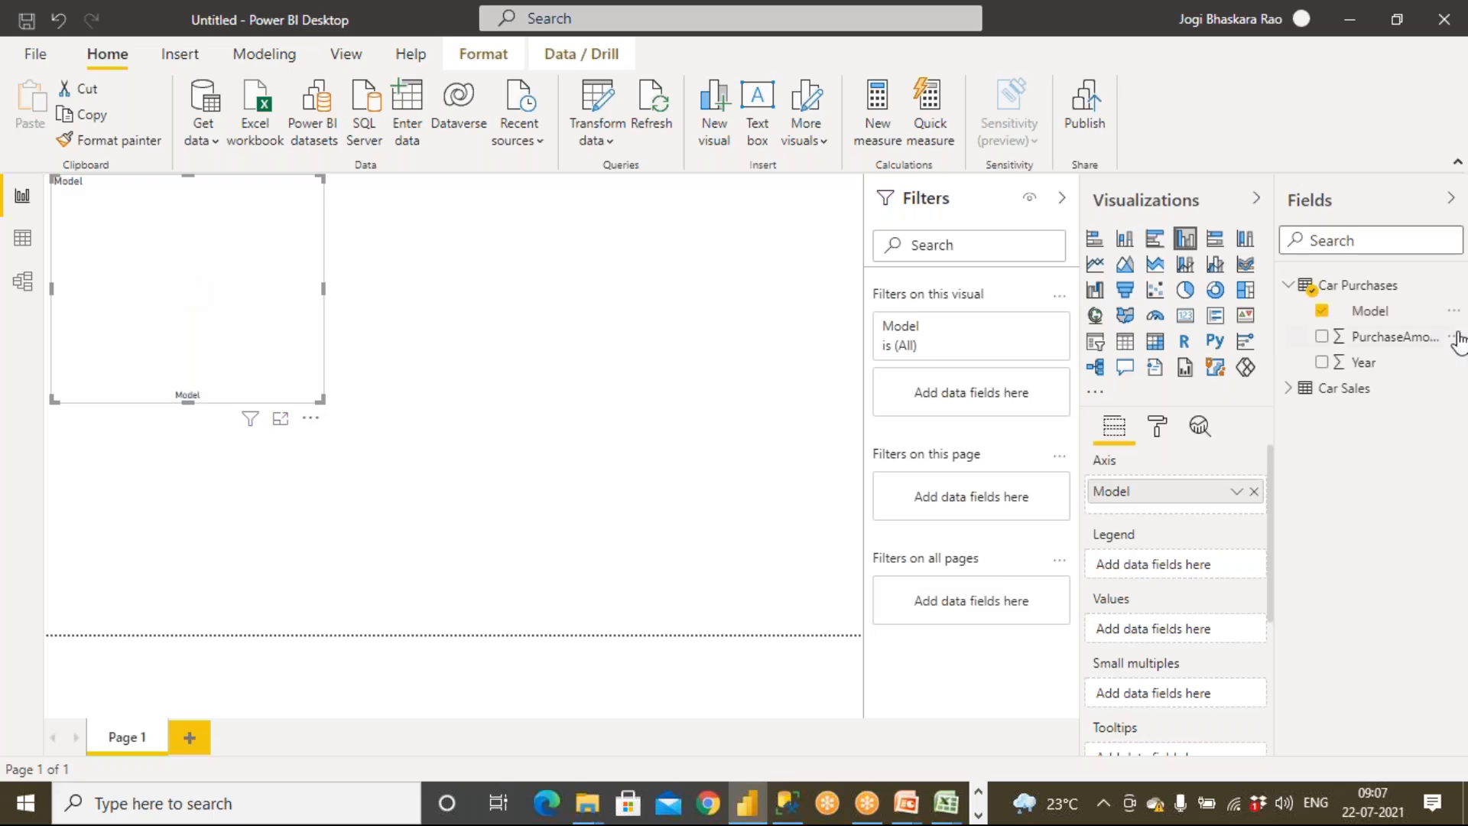
{"action": "left_click_drag", "start_coordinate": [1356, 350], "coordinate": [169, 325]}
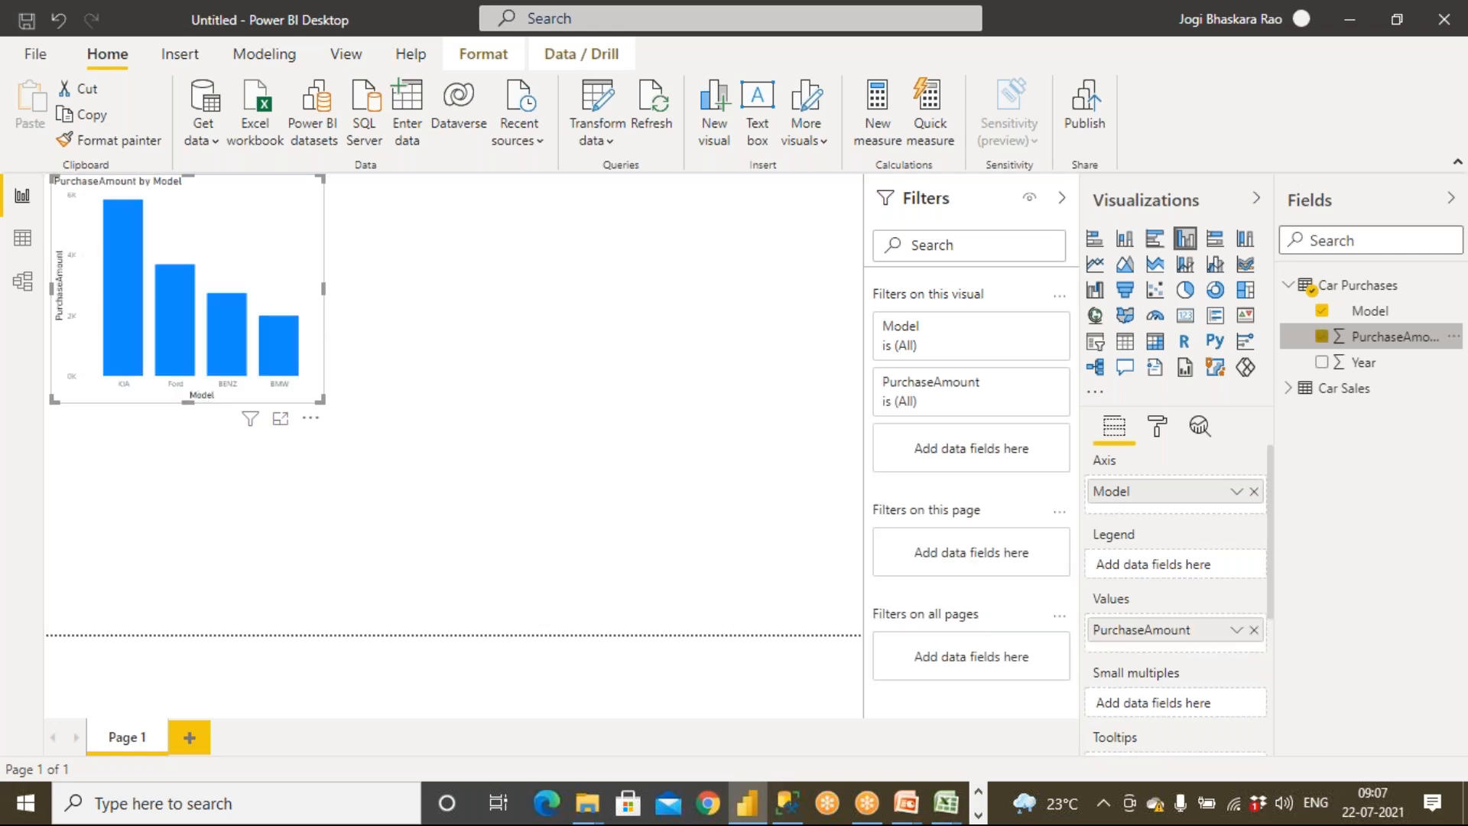
{"action": "left_click_drag", "start_coordinate": [322, 399], "coordinate": [342, 409]}
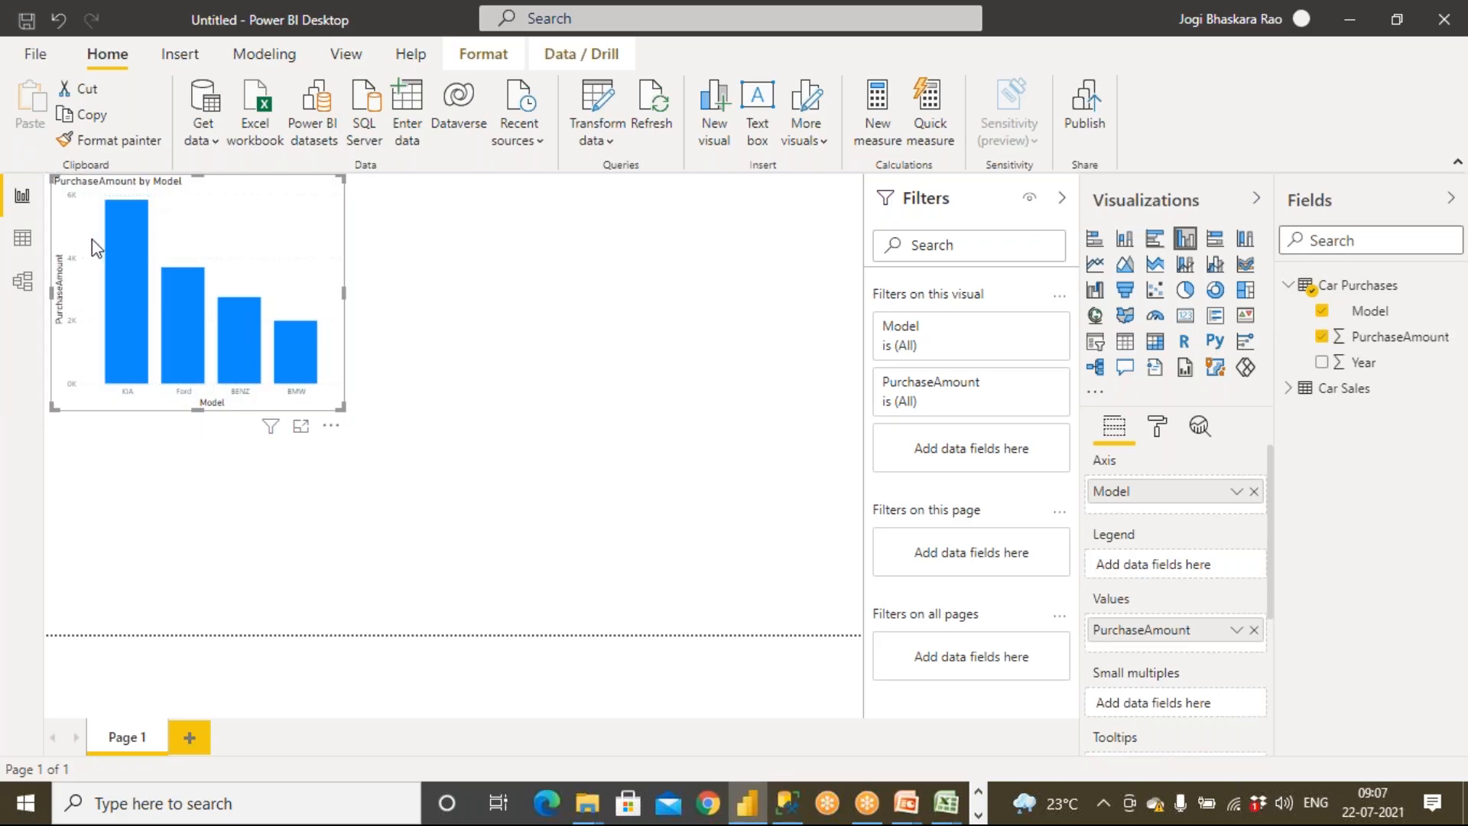
Turn on the column chart's border in its format settings
{"action": "left_click", "coordinate": [1160, 428]}
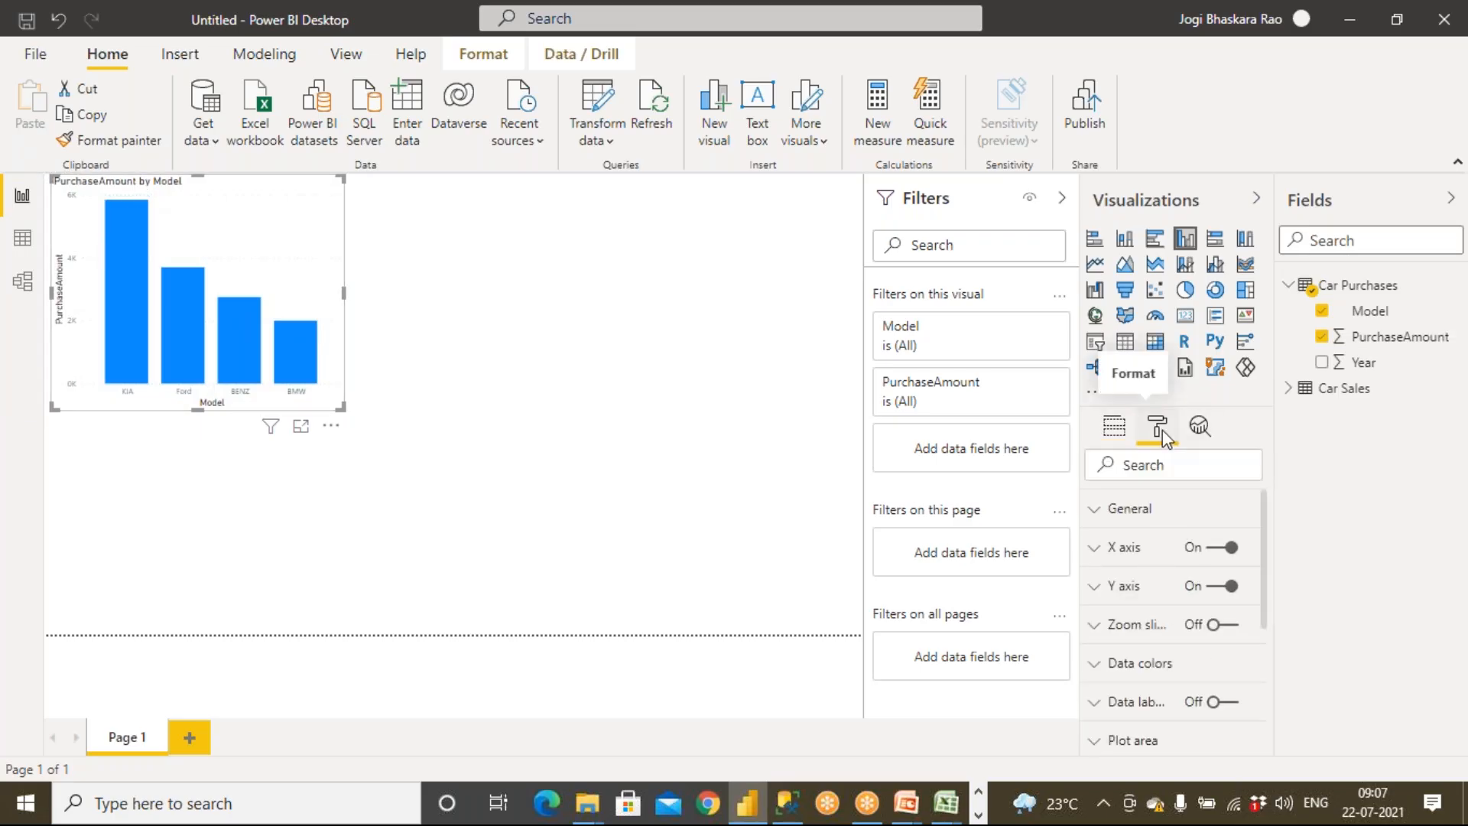
{"action": "scroll", "coordinate": [1145, 528], "scroll_direction": "down", "scroll_amount": 5}
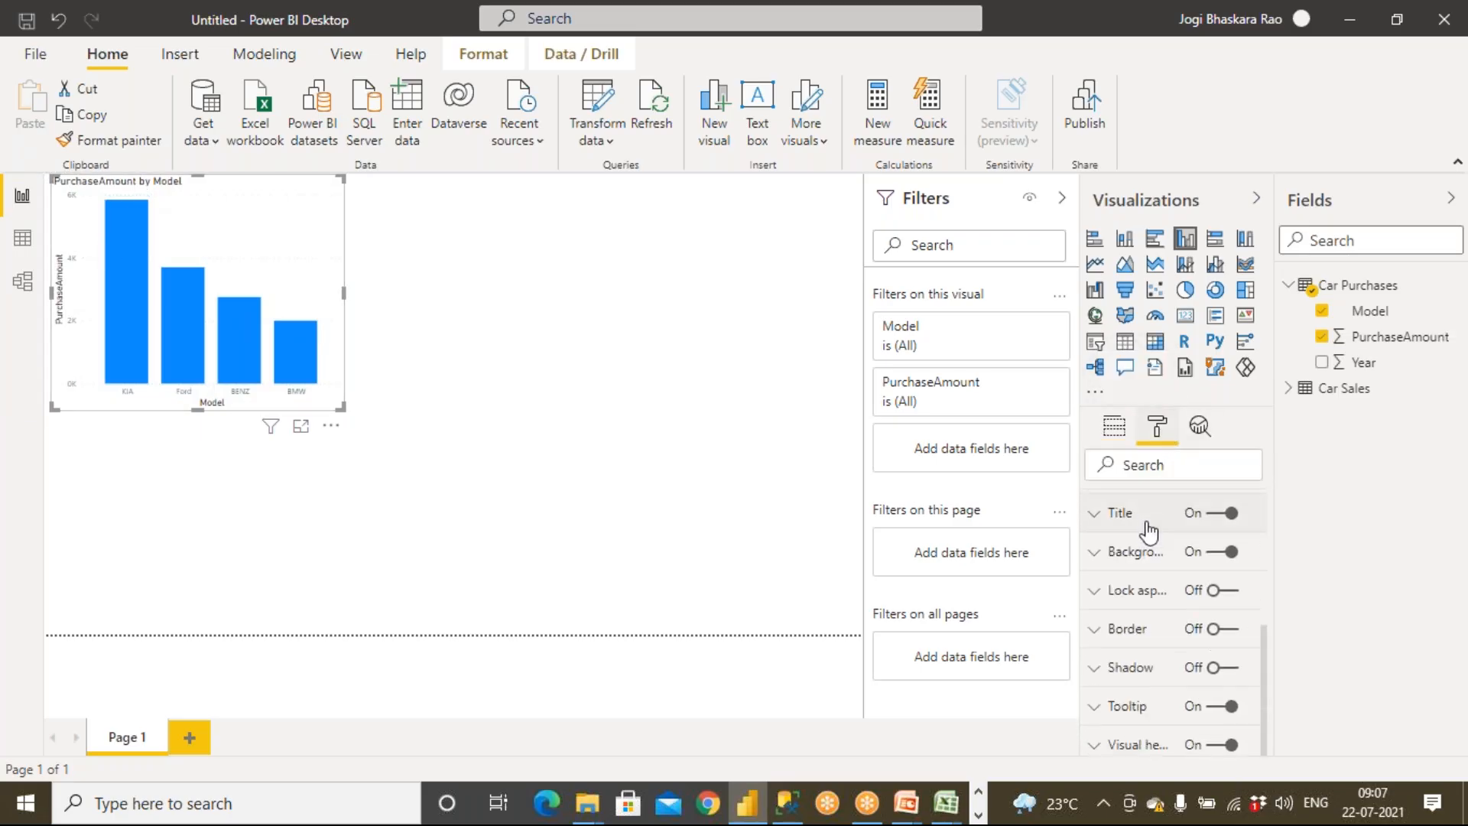
{"action": "left_click", "coordinate": [1233, 631]}
{"action": "scroll", "coordinate": [1147, 600], "scroll_direction": "up", "scroll_amount": 5}
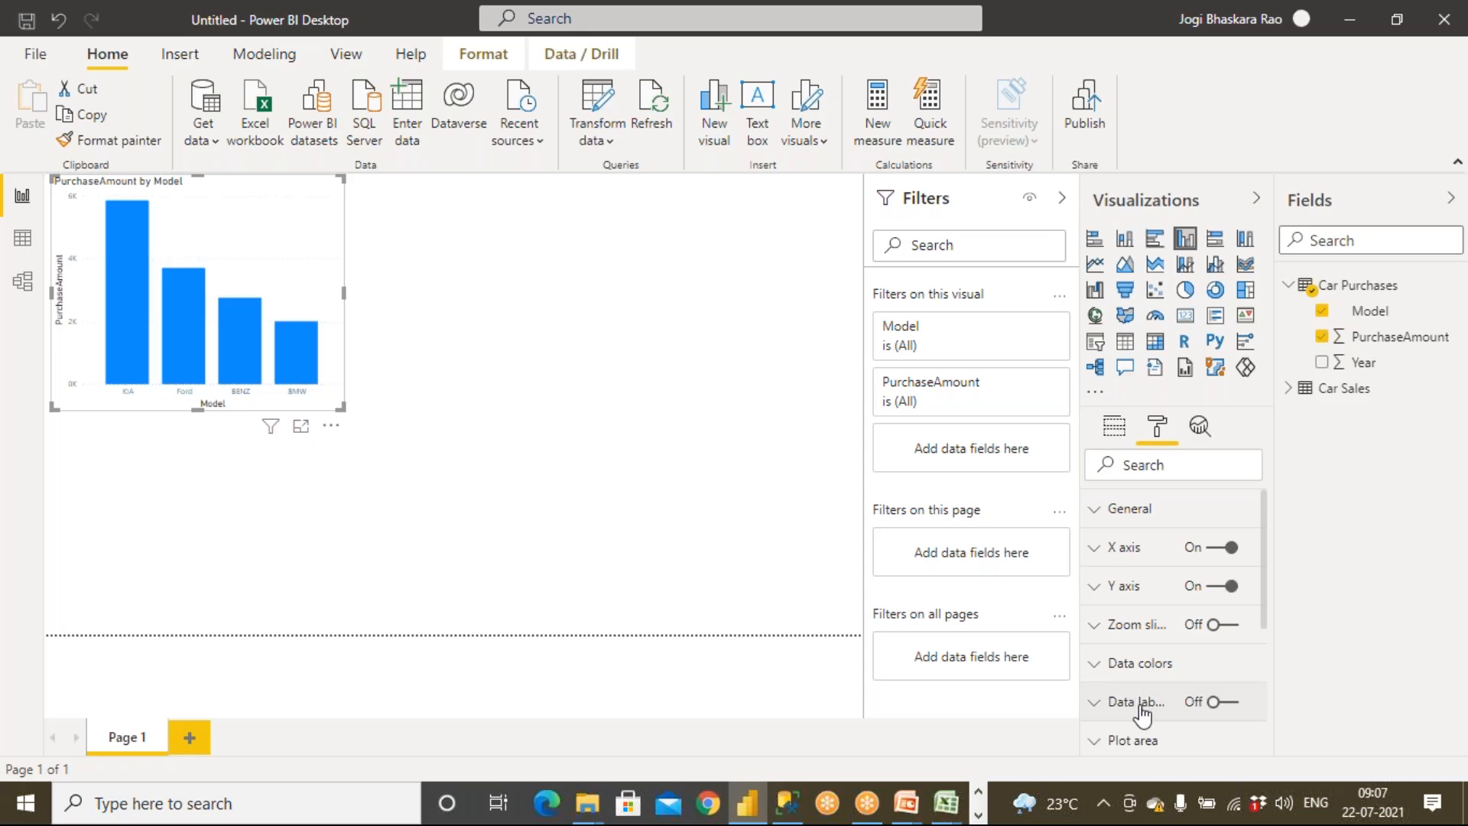
Turn on data labels for the chart and increase their text size
{"action": "left_click", "coordinate": [1228, 703]}
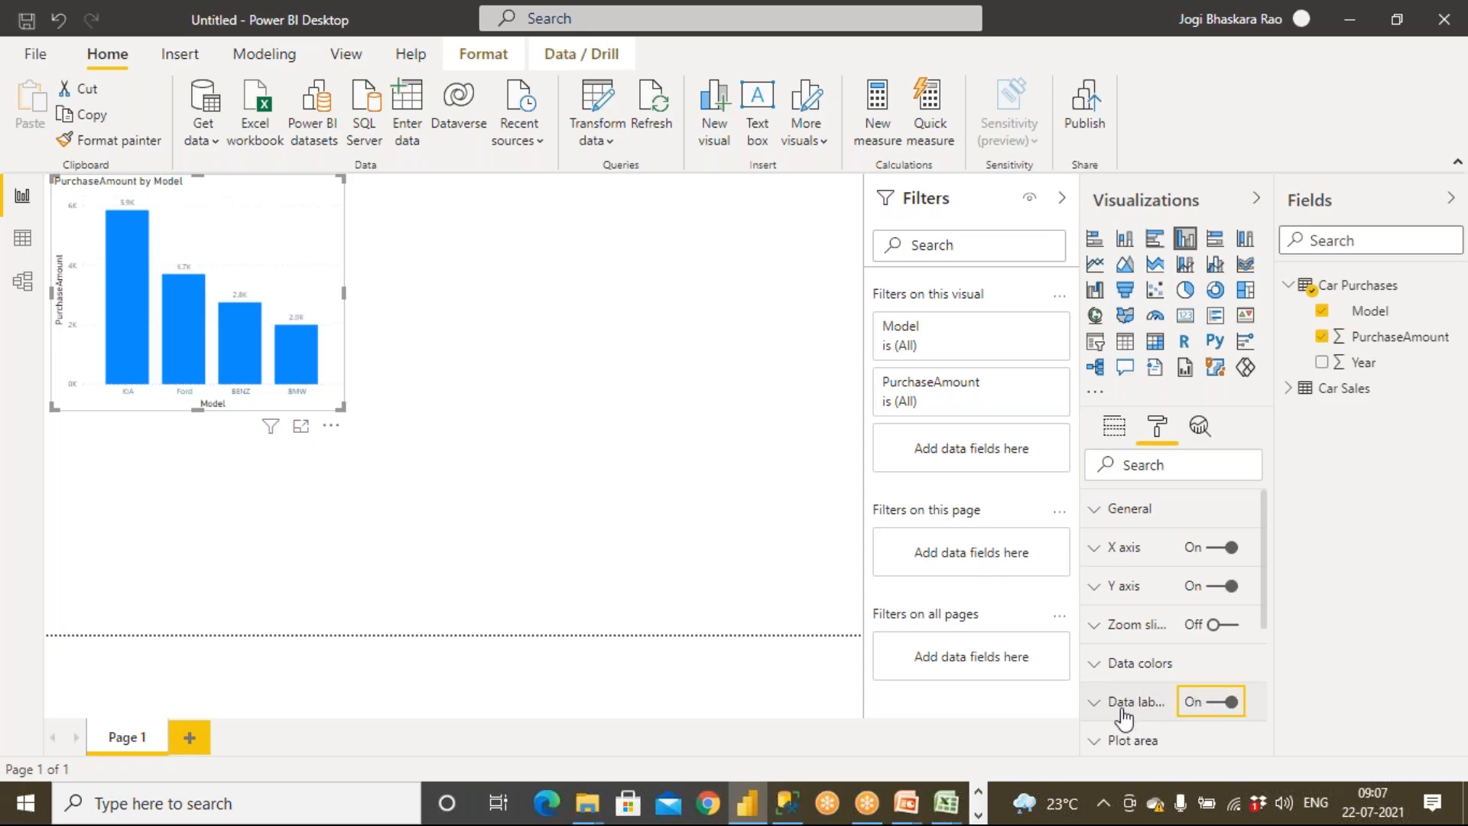
{"action": "left_click", "coordinate": [1096, 705]}
{"action": "scroll", "coordinate": [1101, 708], "scroll_direction": "down", "scroll_amount": 5}
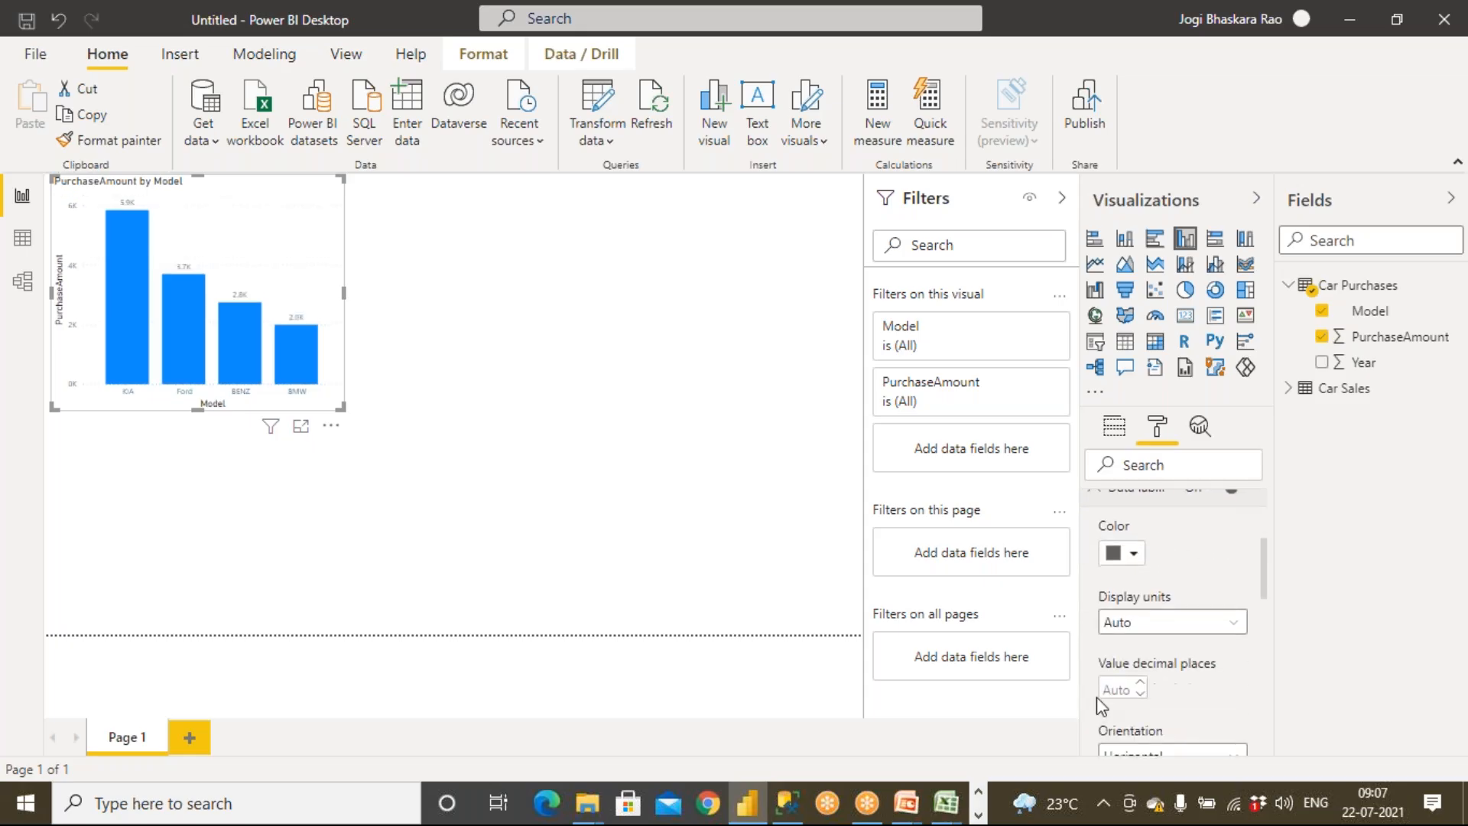
{"action": "scroll", "coordinate": [1132, 613], "scroll_direction": "down", "scroll_amount": 2}
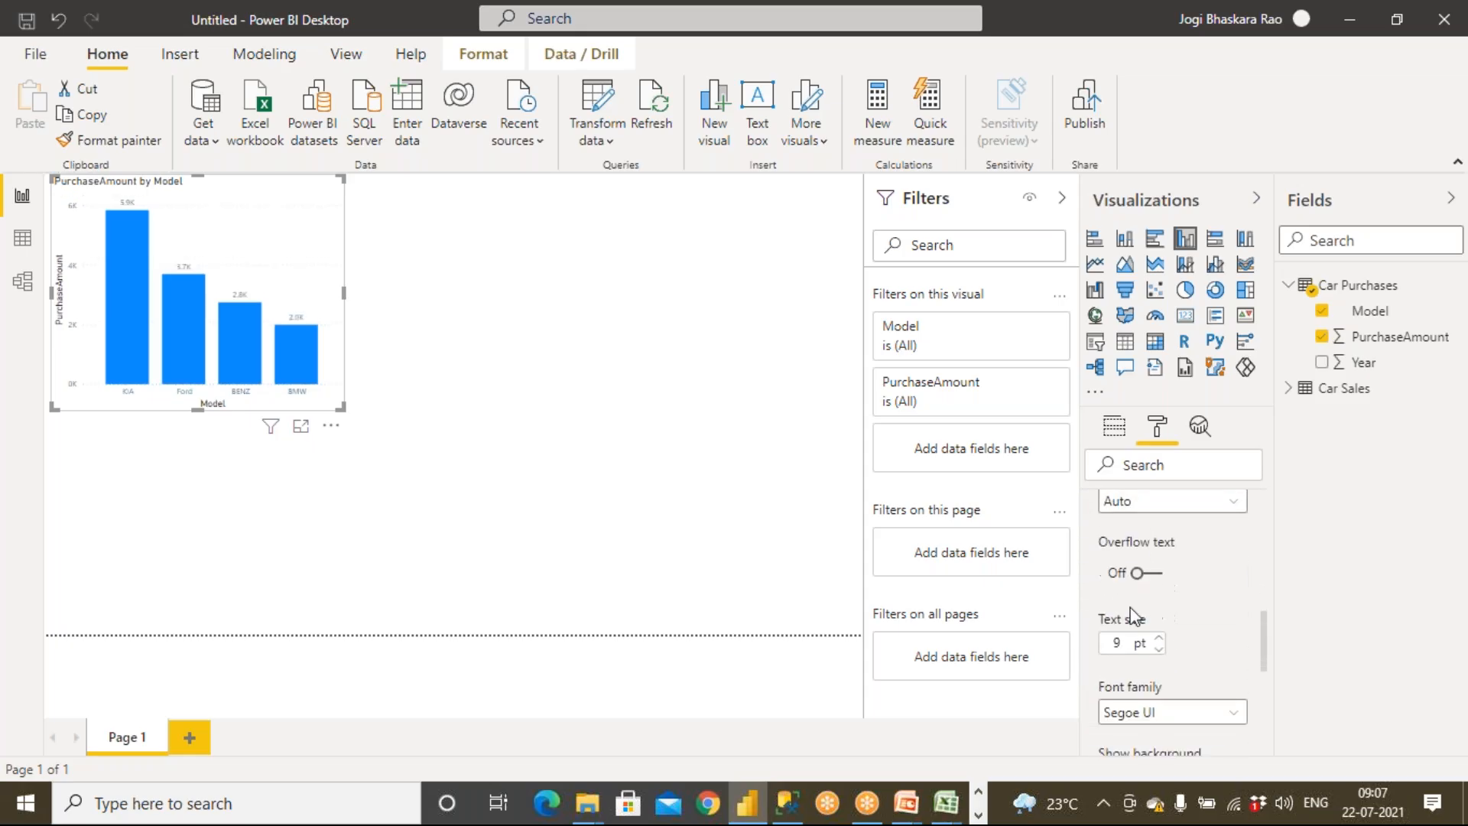
{"action": "left_click", "coordinate": [1159, 640]}
{"action": "left_click", "coordinate": [1160, 639]}
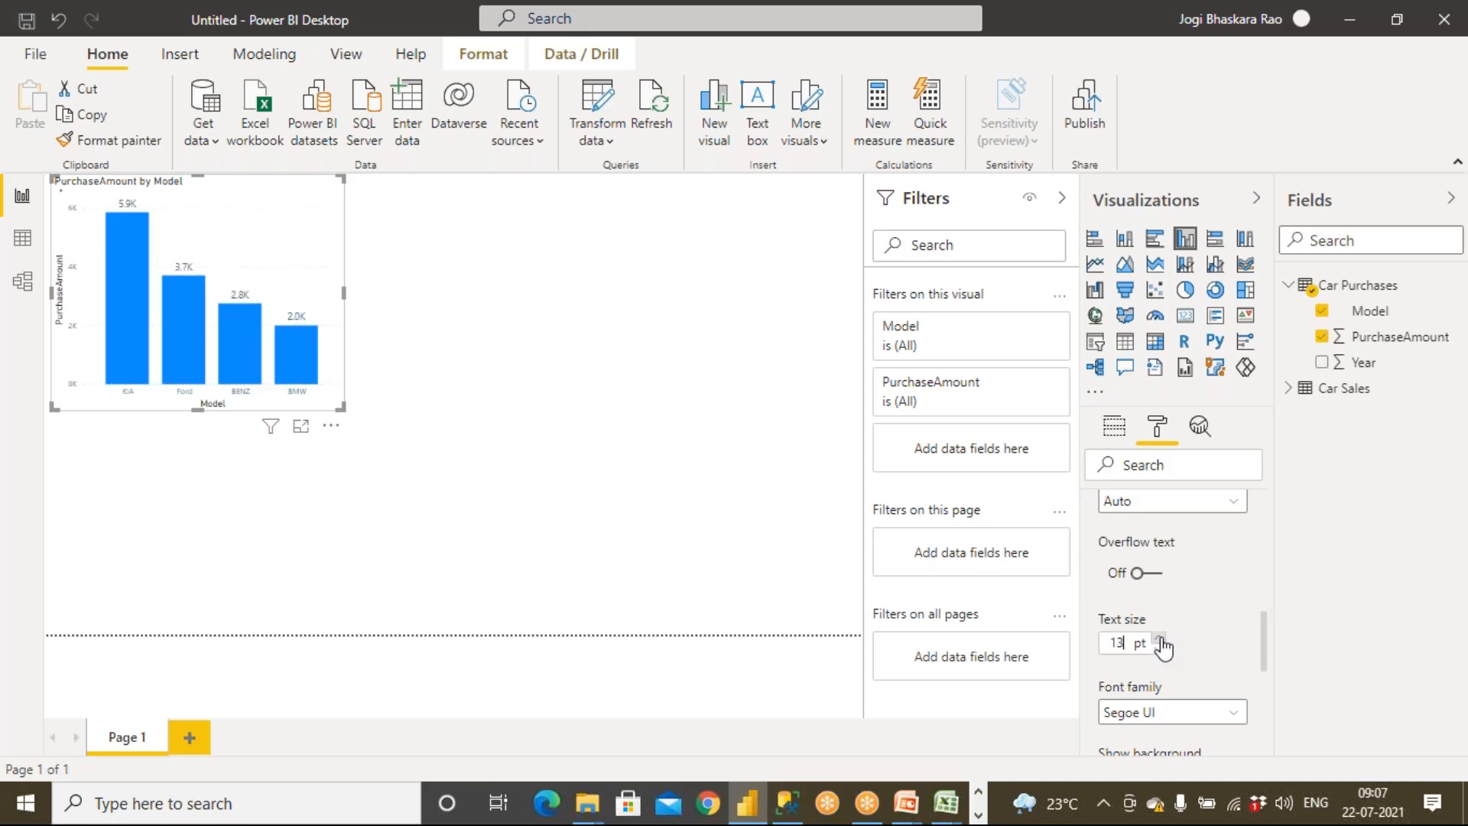
{"action": "left_click", "coordinate": [1160, 639]}
Set the data labels' display units to None
{"action": "scroll", "coordinate": [1163, 648], "scroll_direction": "up", "scroll_amount": 5}
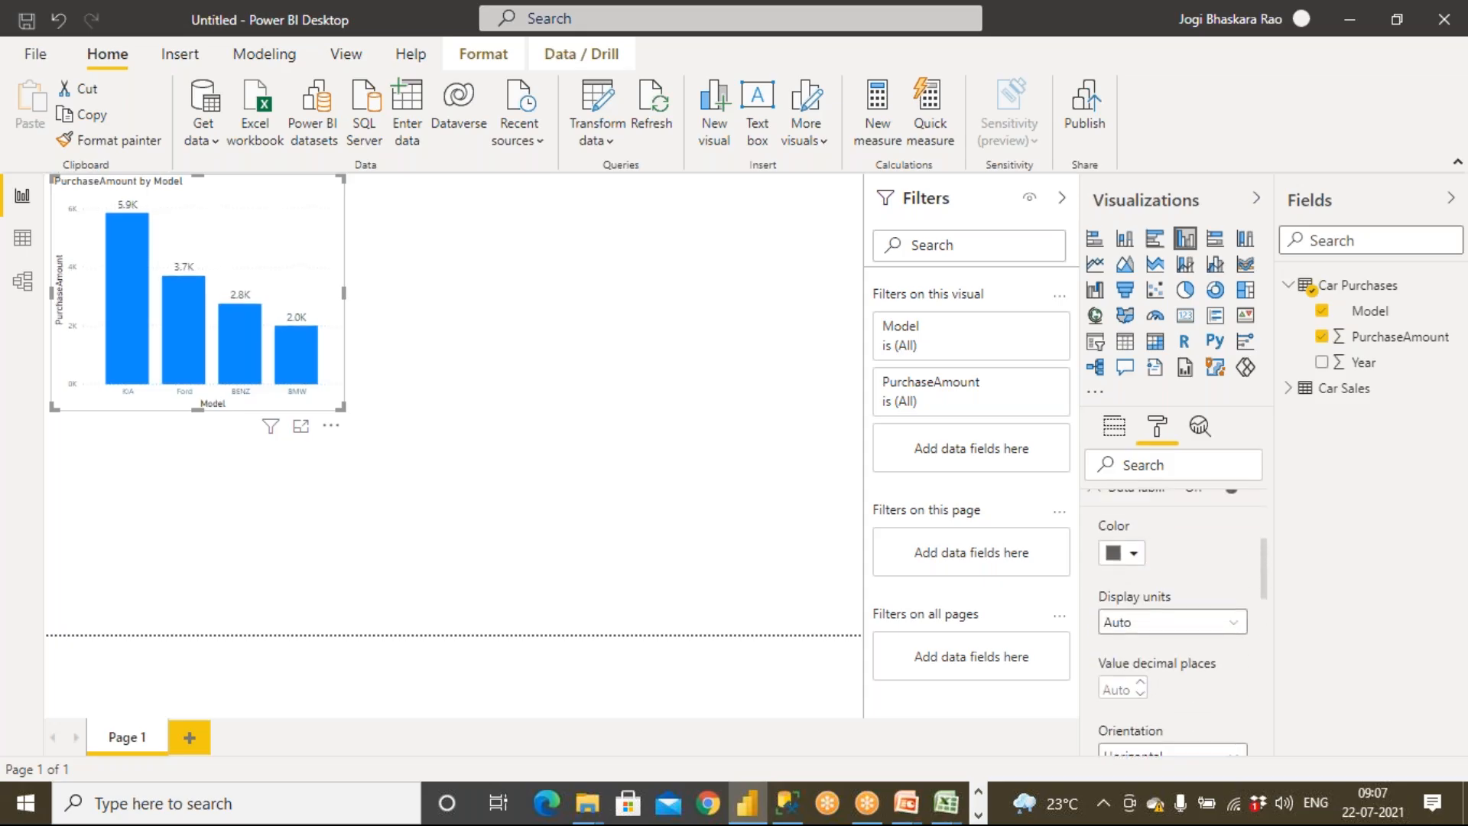
{"action": "left_click", "coordinate": [1163, 623]}
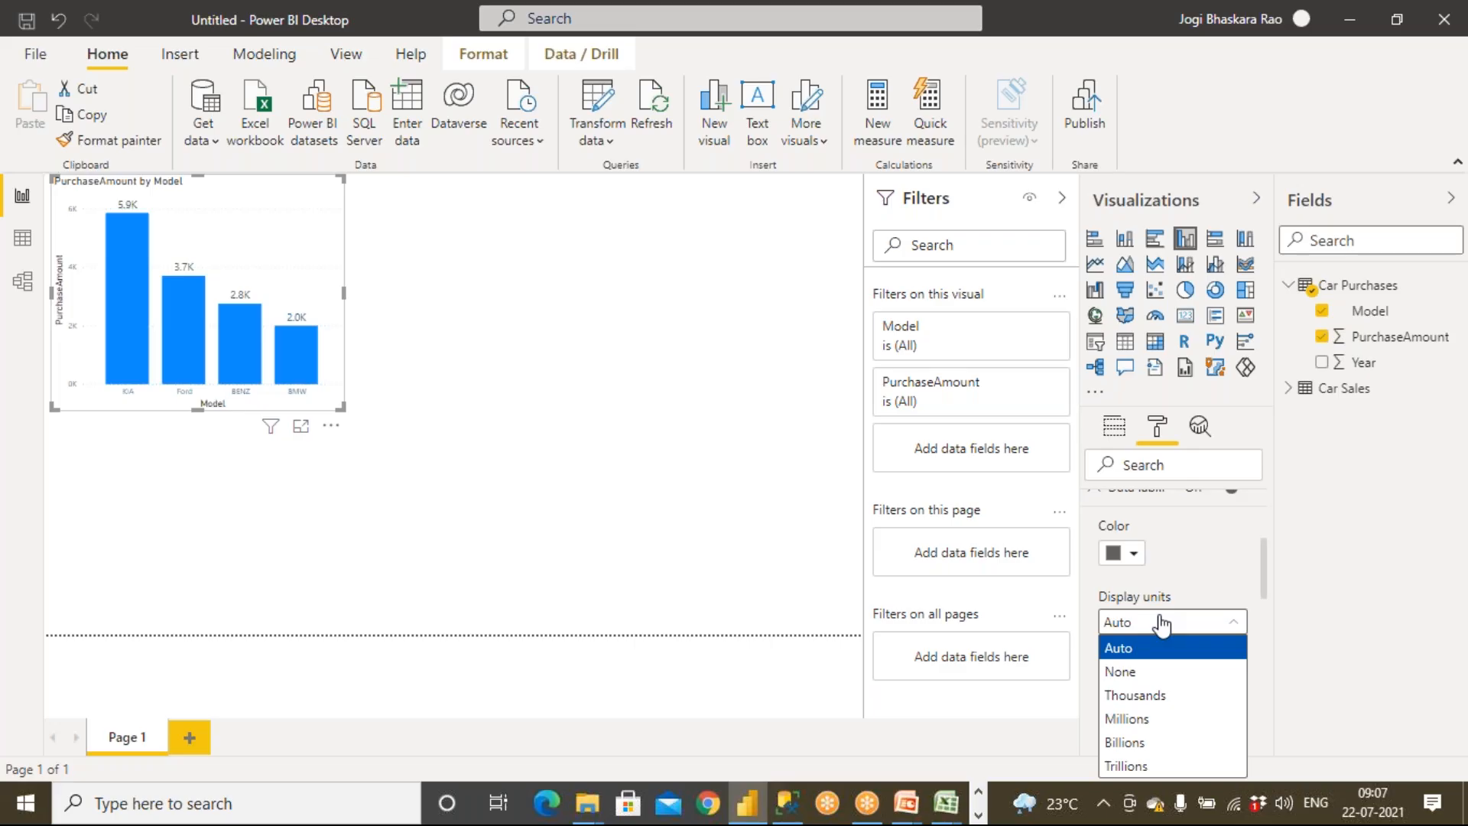
{"action": "left_click", "coordinate": [1139, 671]}
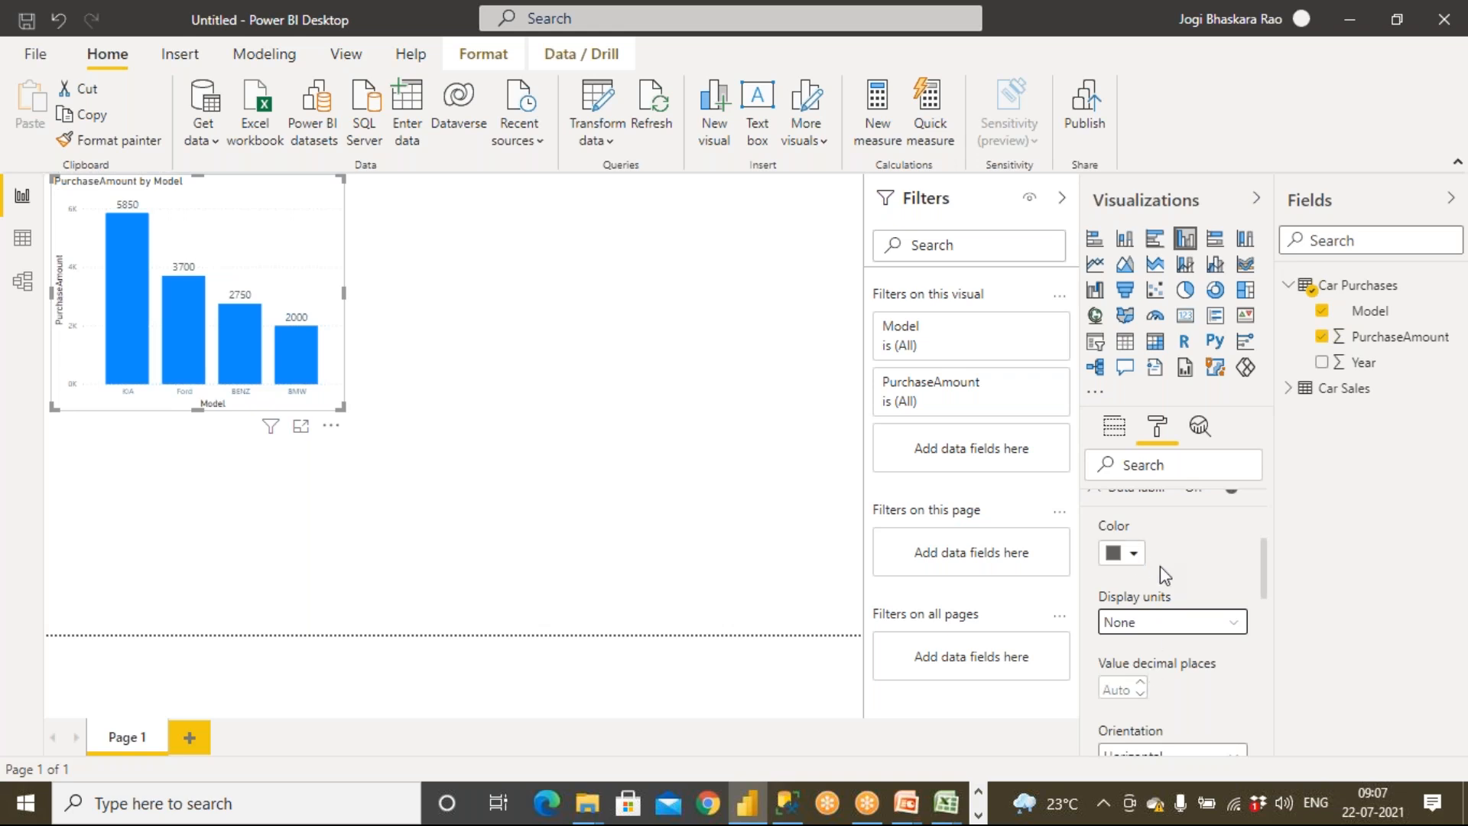
Change the data label color to orange
{"action": "scroll", "coordinate": [1160, 566], "scroll_direction": "up", "scroll_amount": 2}
{"action": "left_click", "coordinate": [1122, 662]}
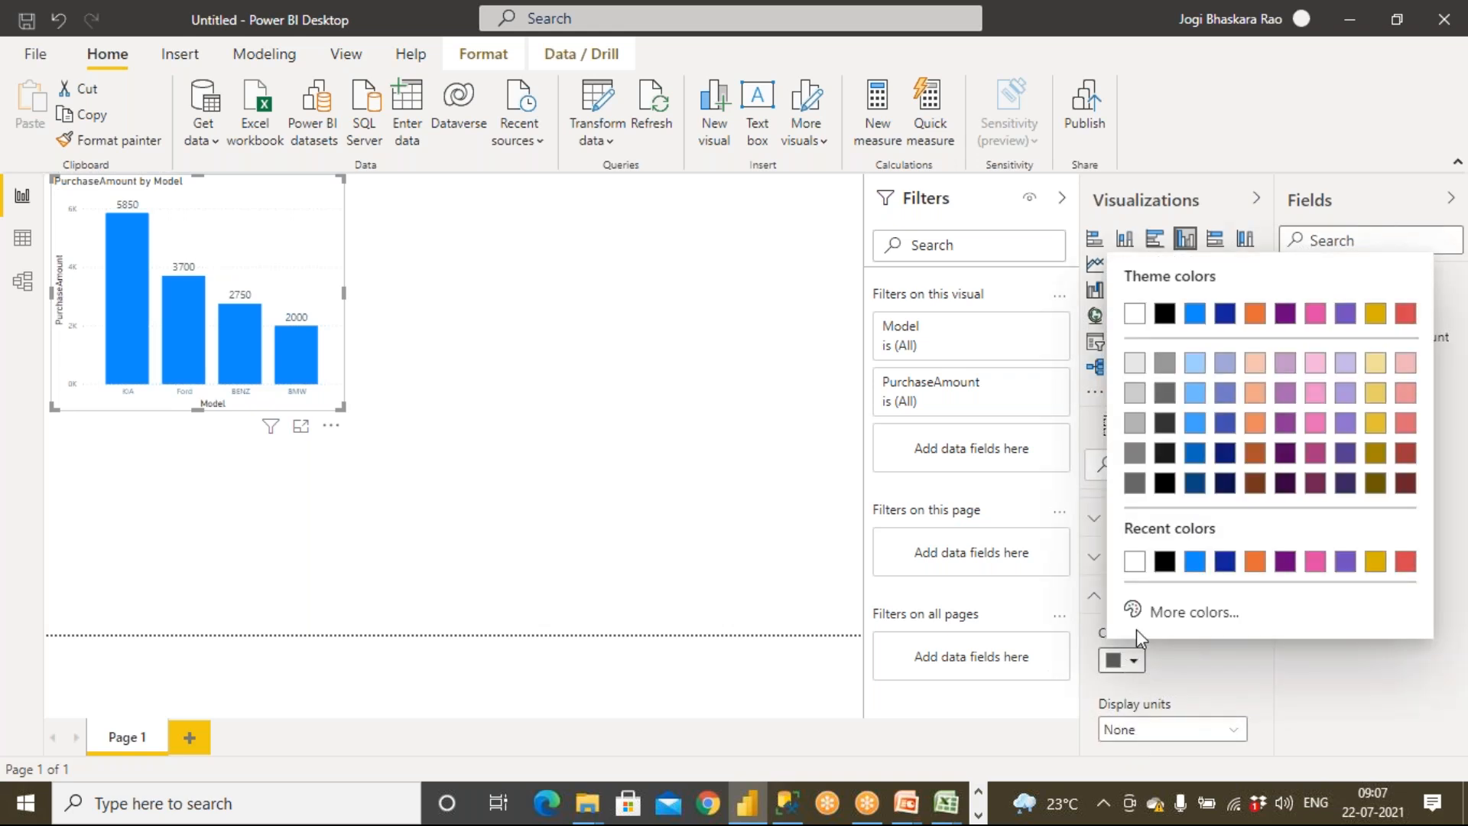
{"action": "left_click", "coordinate": [1256, 570]}
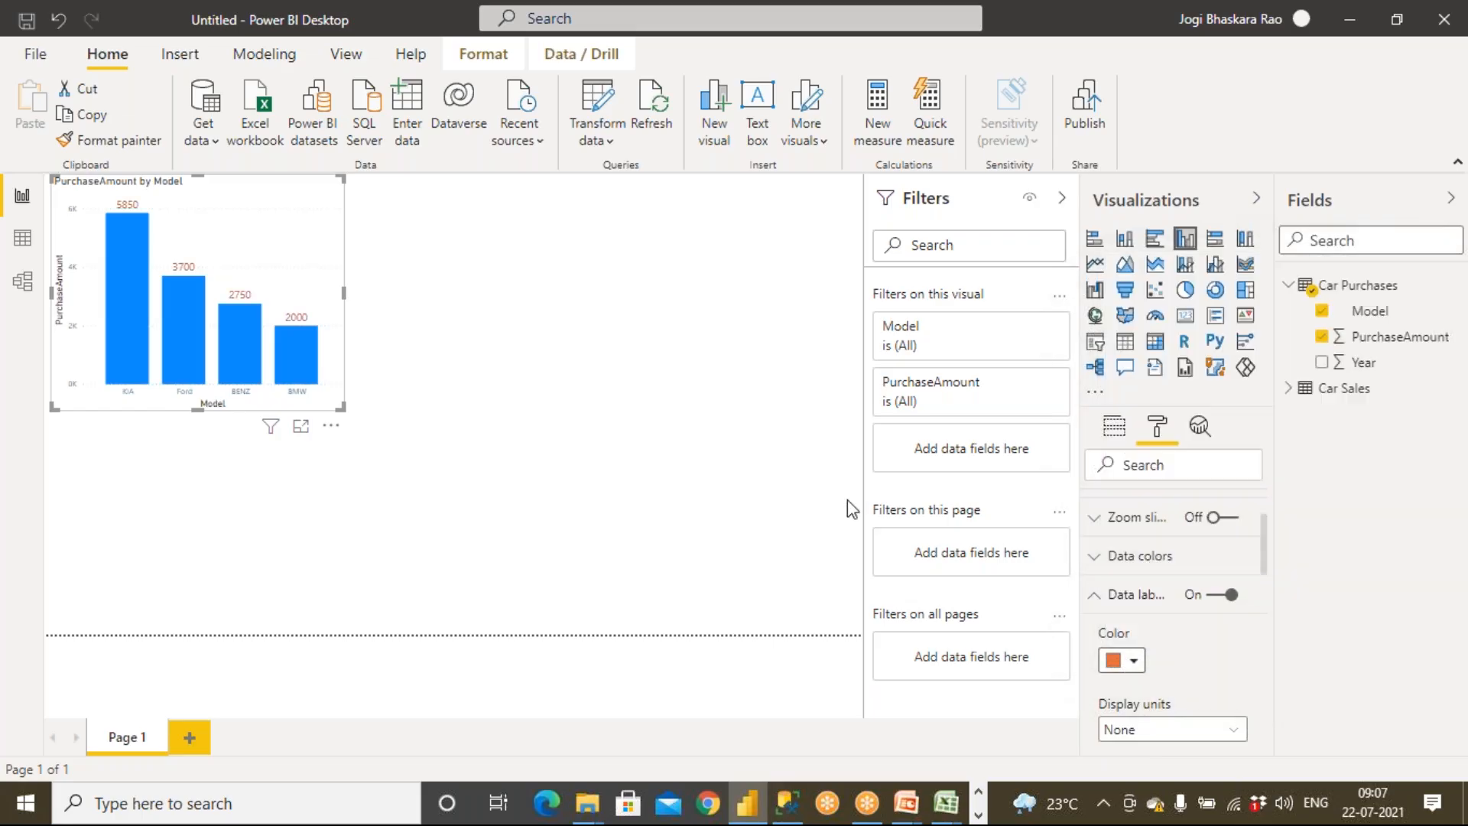
{"action": "left_click", "coordinate": [683, 476]}
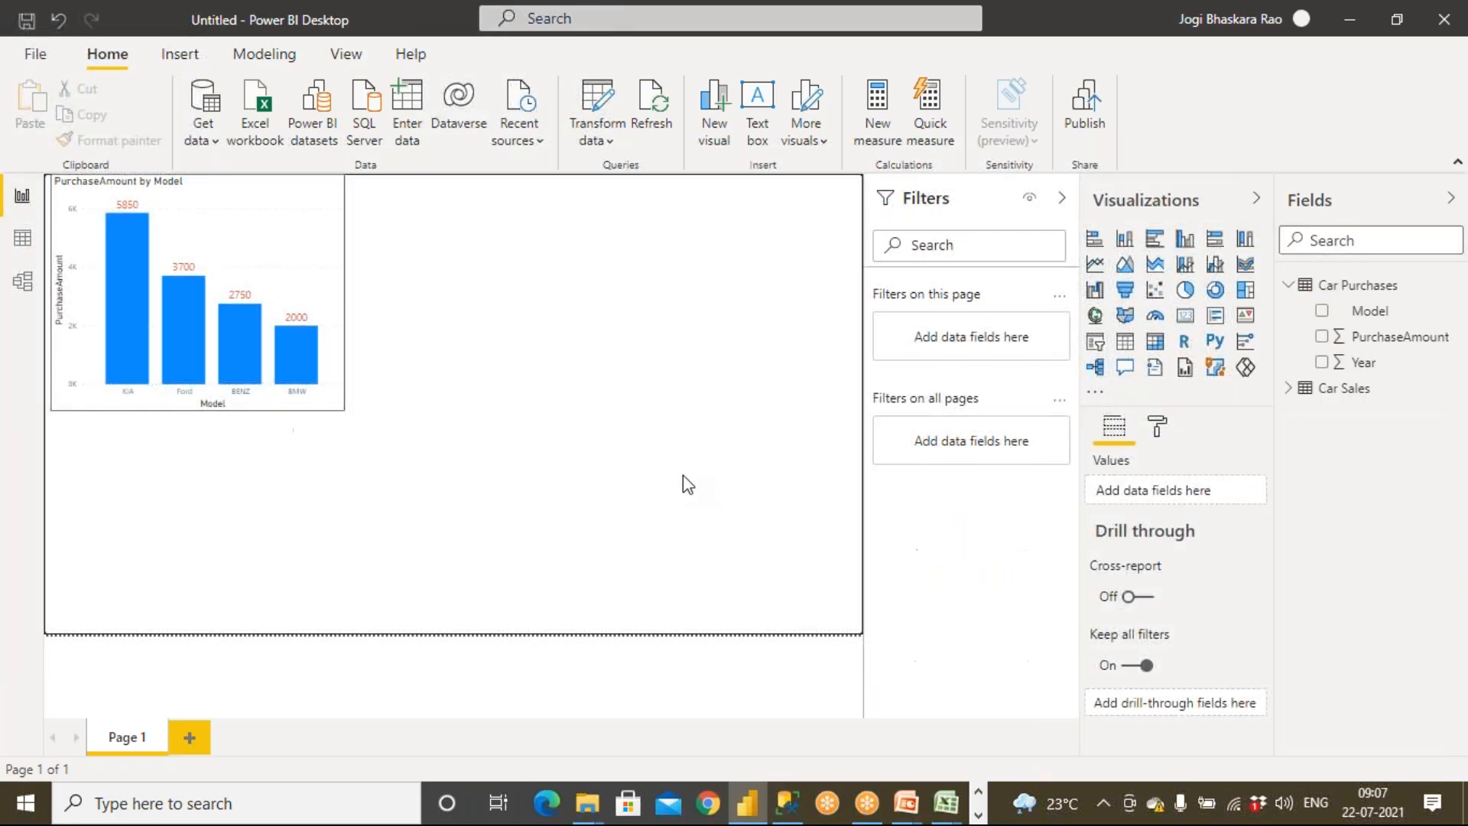
Set the chart's X axis text size to 13 pt
{"action": "left_click", "coordinate": [132, 394]}
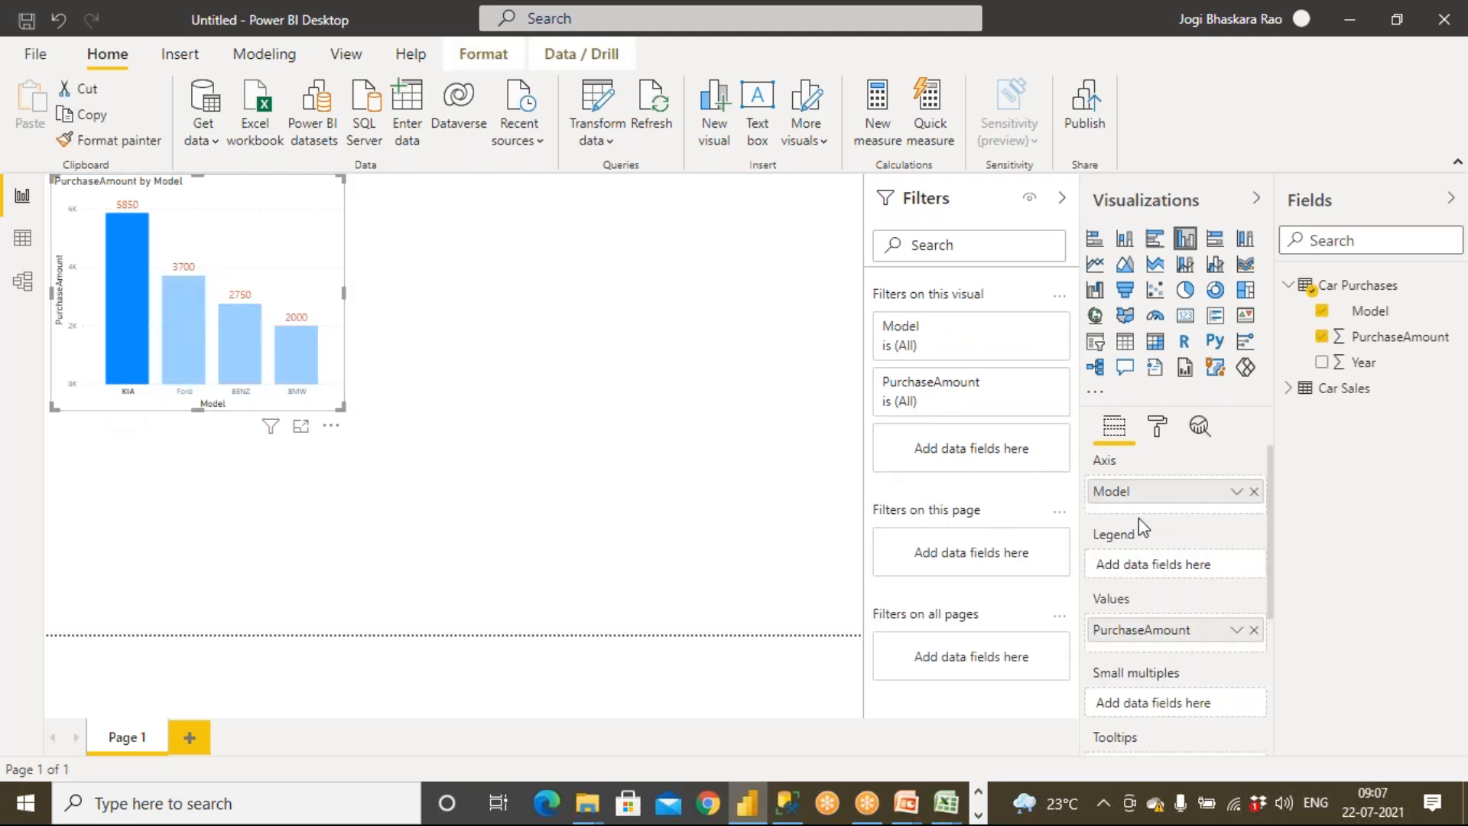
{"action": "left_click", "coordinate": [1159, 426]}
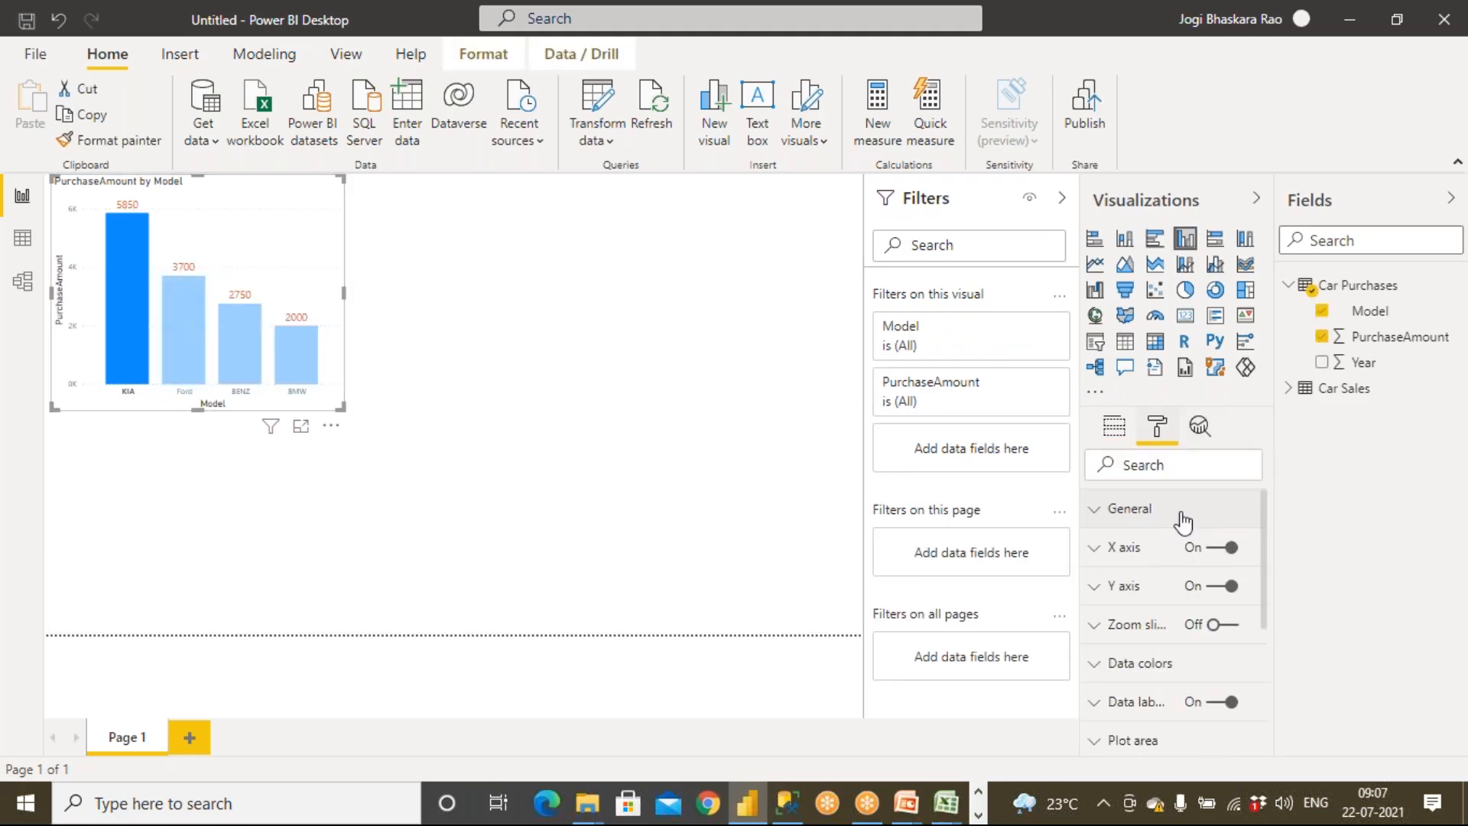
{"action": "left_click", "coordinate": [1097, 557]}
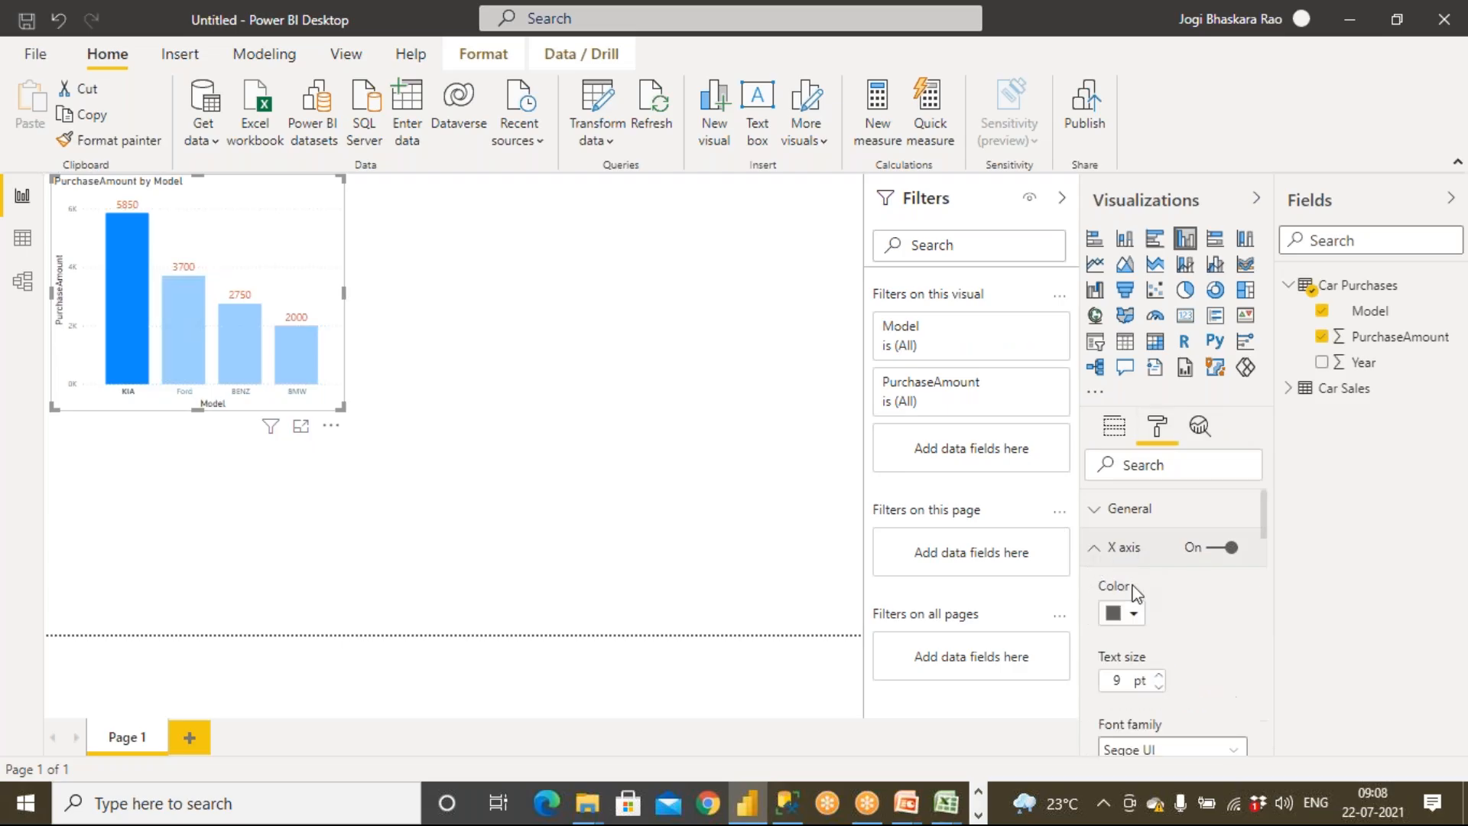
{"action": "left_click", "coordinate": [1159, 674]}
{"action": "left_click", "coordinate": [1159, 675]}
{"action": "left_click", "coordinate": [1159, 675]}
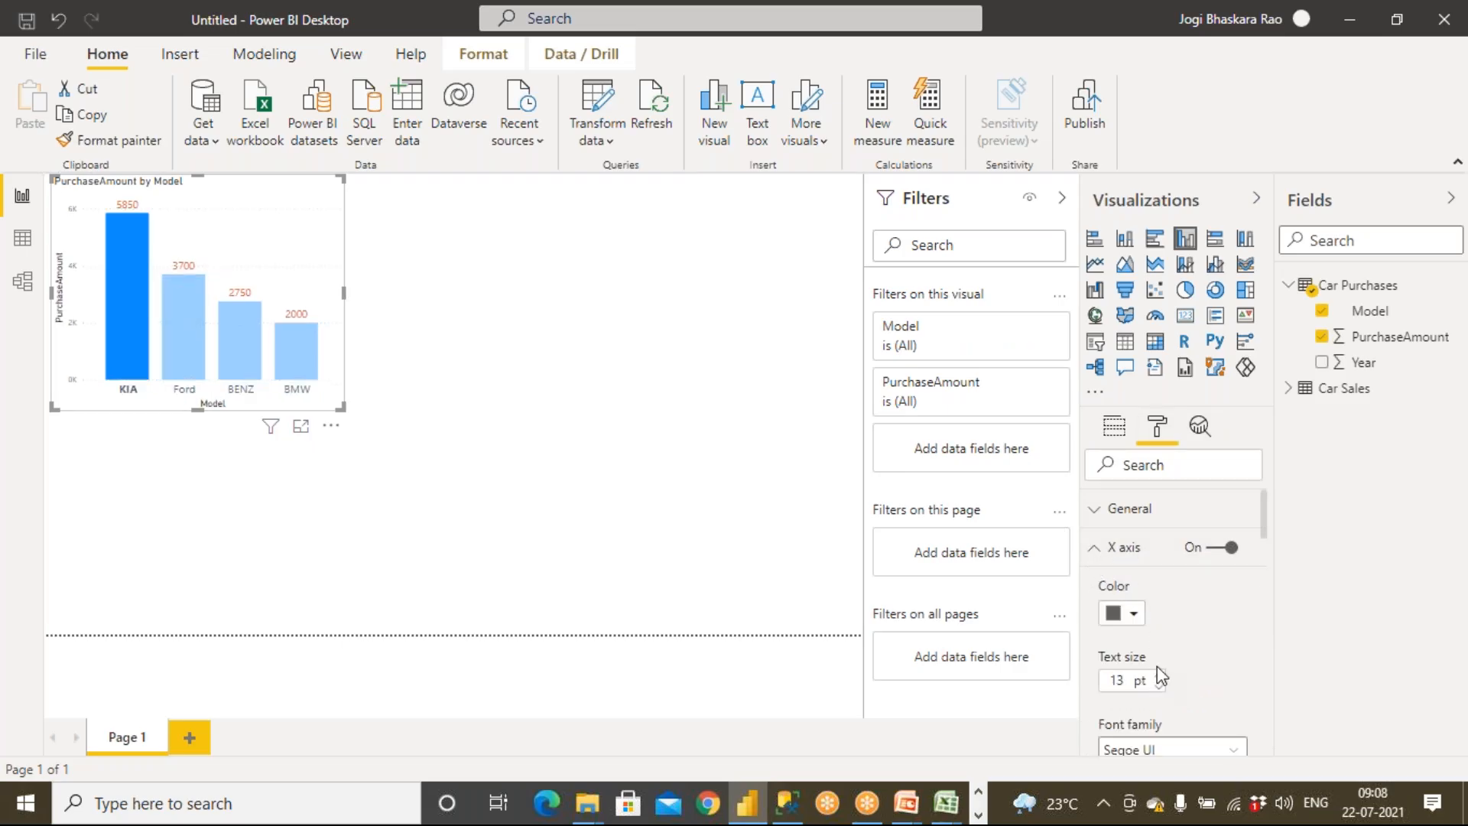
{"action": "left_click", "coordinate": [1097, 554]}
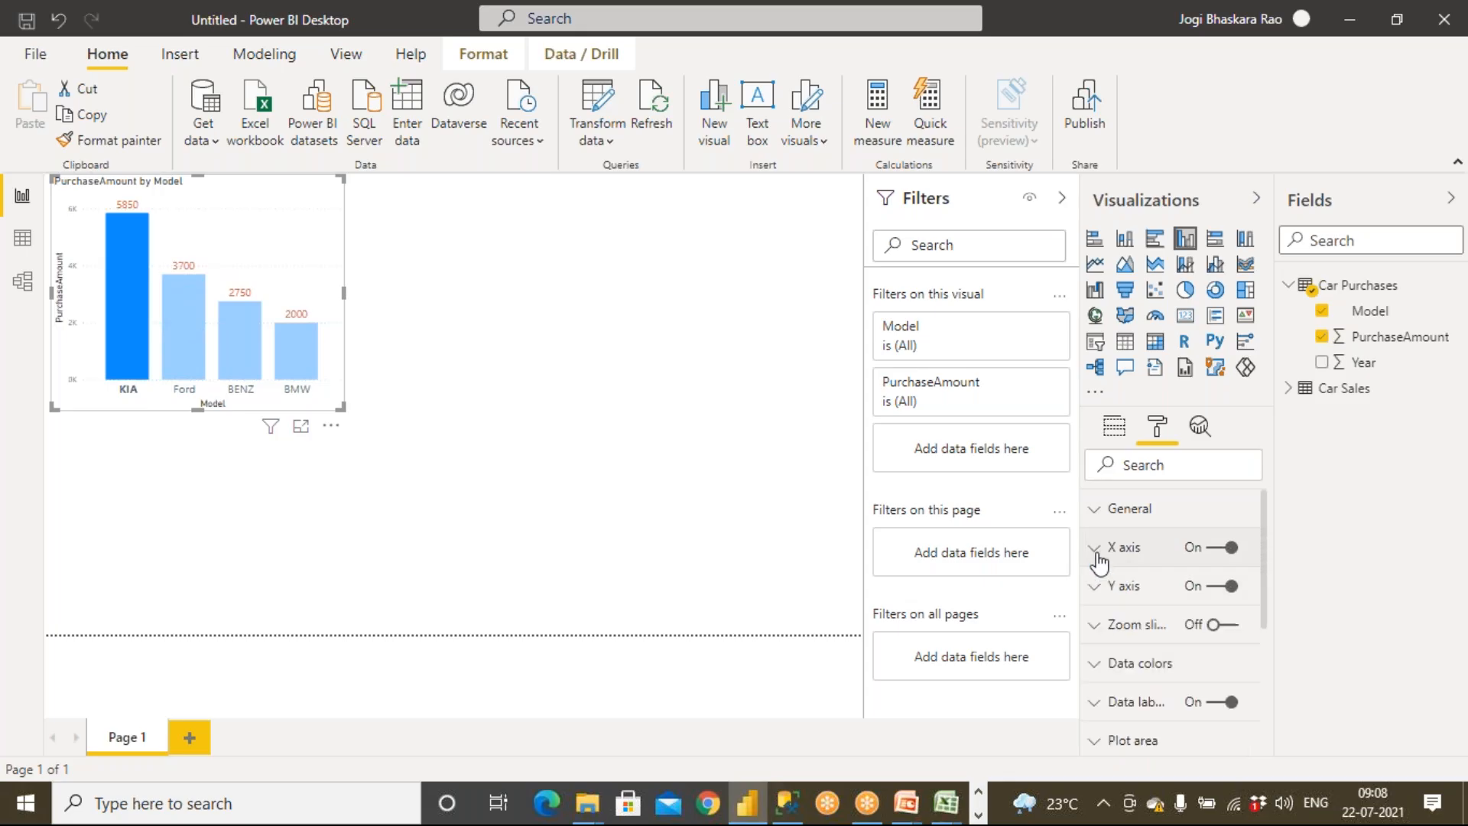
Increase the chart's Y axis text size to 11 pt
{"action": "left_click", "coordinate": [1111, 604]}
{"action": "scroll", "coordinate": [1163, 677], "scroll_direction": "down", "scroll_amount": 3}
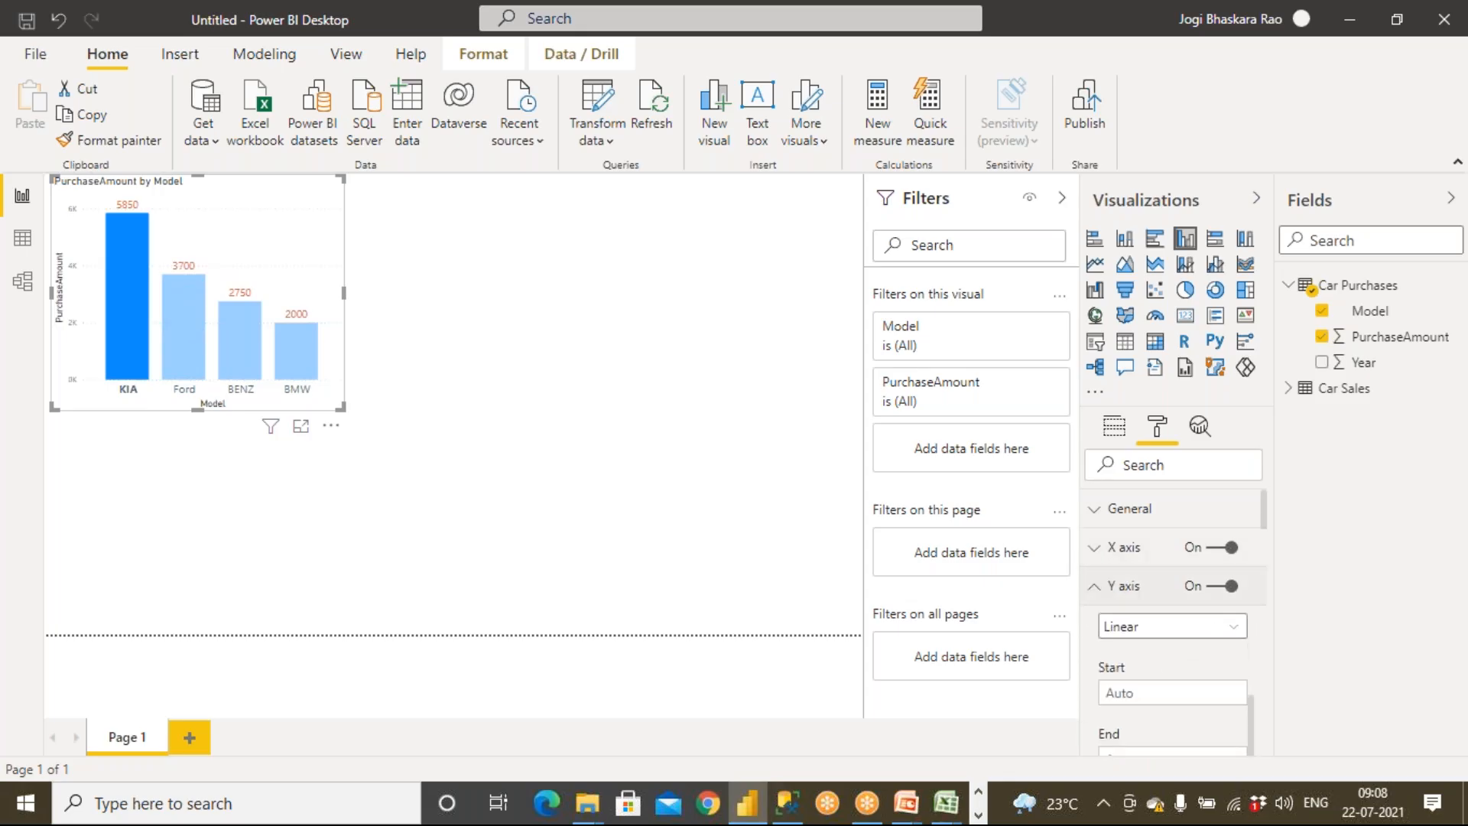
{"action": "scroll", "coordinate": [1155, 686], "scroll_direction": "down", "scroll_amount": 2}
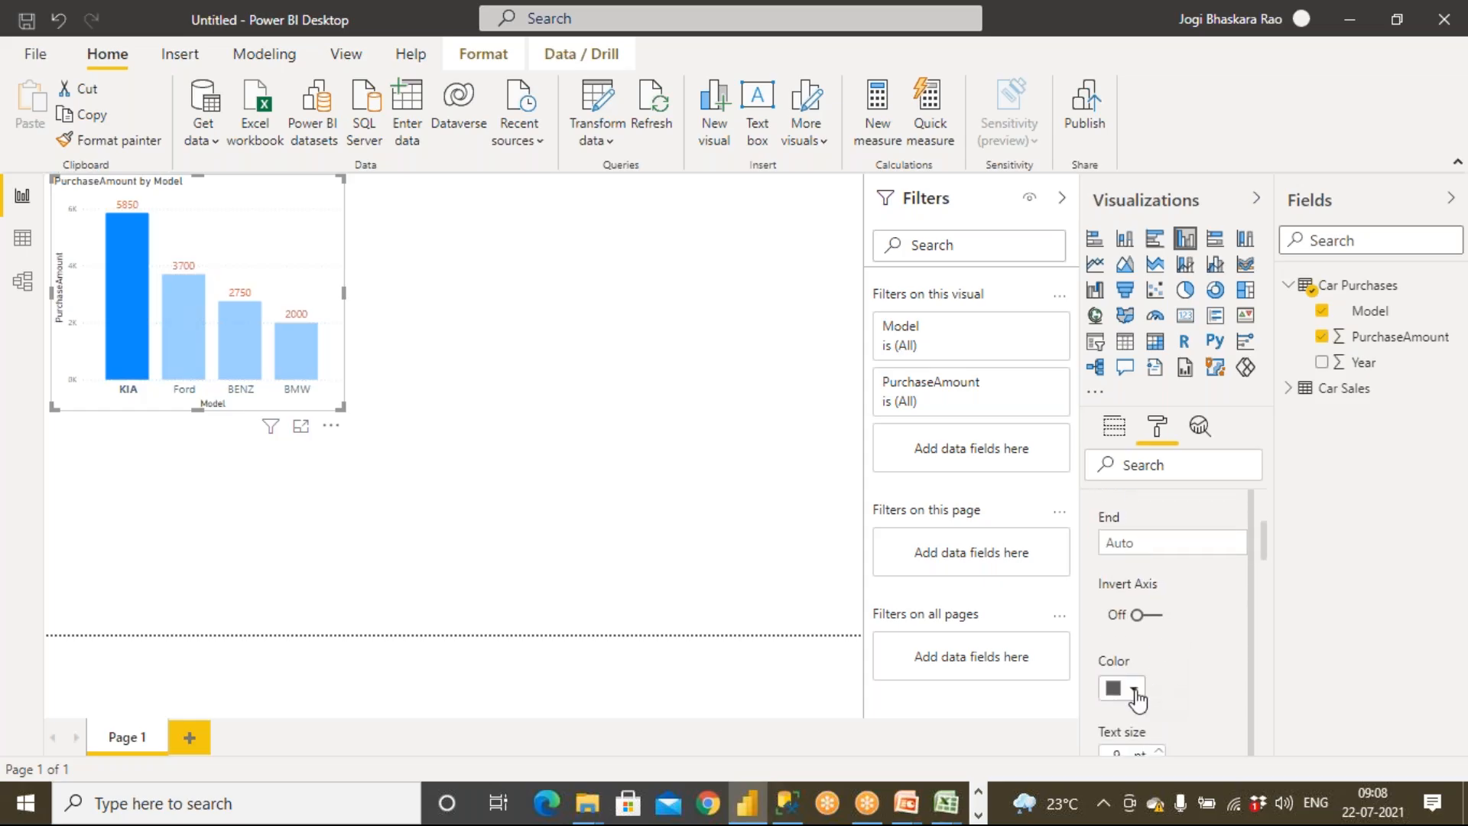
{"action": "scroll", "coordinate": [1139, 697], "scroll_direction": "down", "scroll_amount": 2}
{"action": "left_click", "coordinate": [1159, 643]}
{"action": "left_click", "coordinate": [1158, 643]}
{"action": "left_click", "coordinate": [1158, 643]}
{"action": "left_click", "coordinate": [1158, 643]}
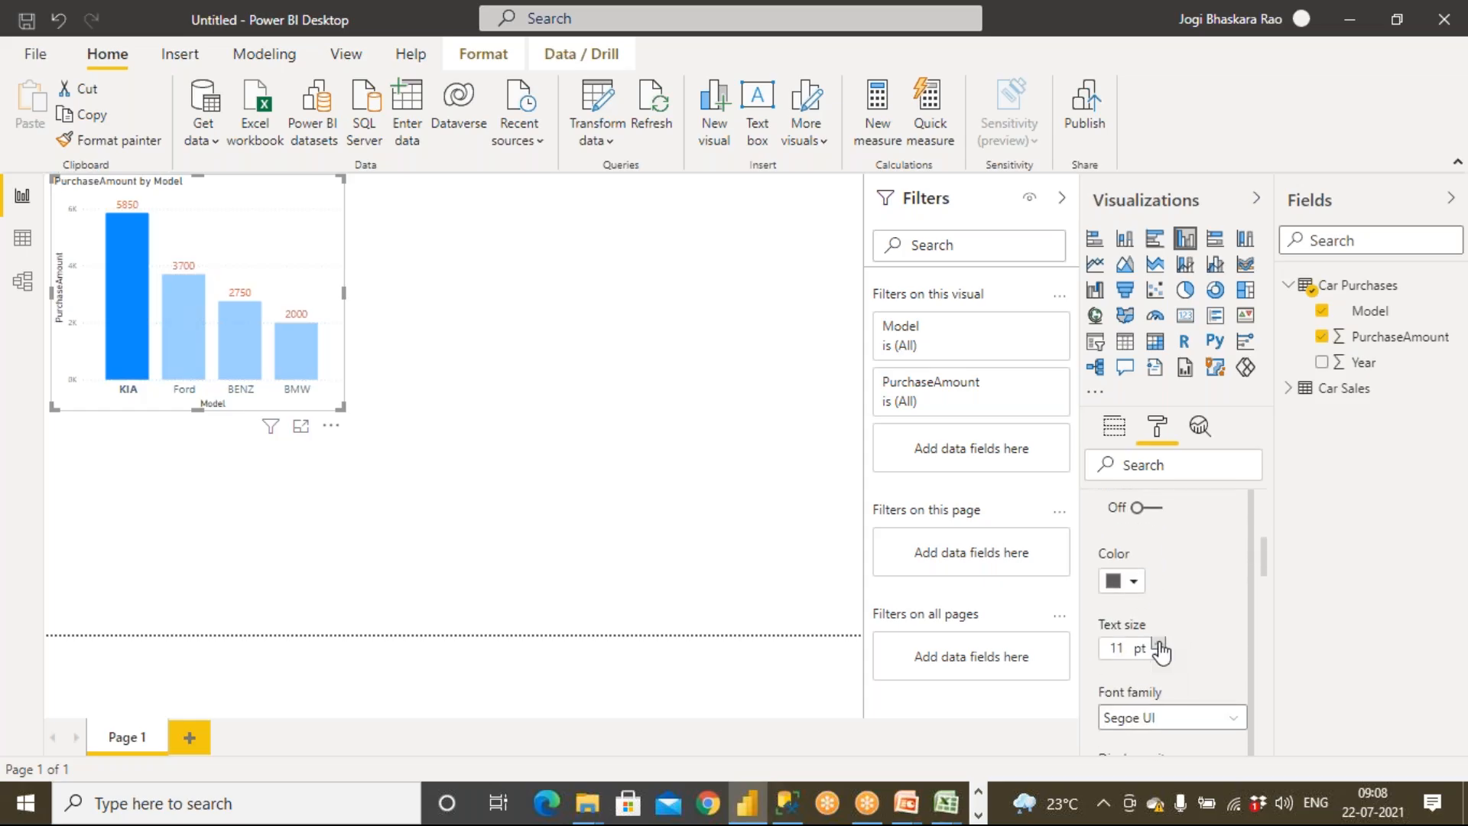
{"action": "left_click", "coordinate": [589, 449]}
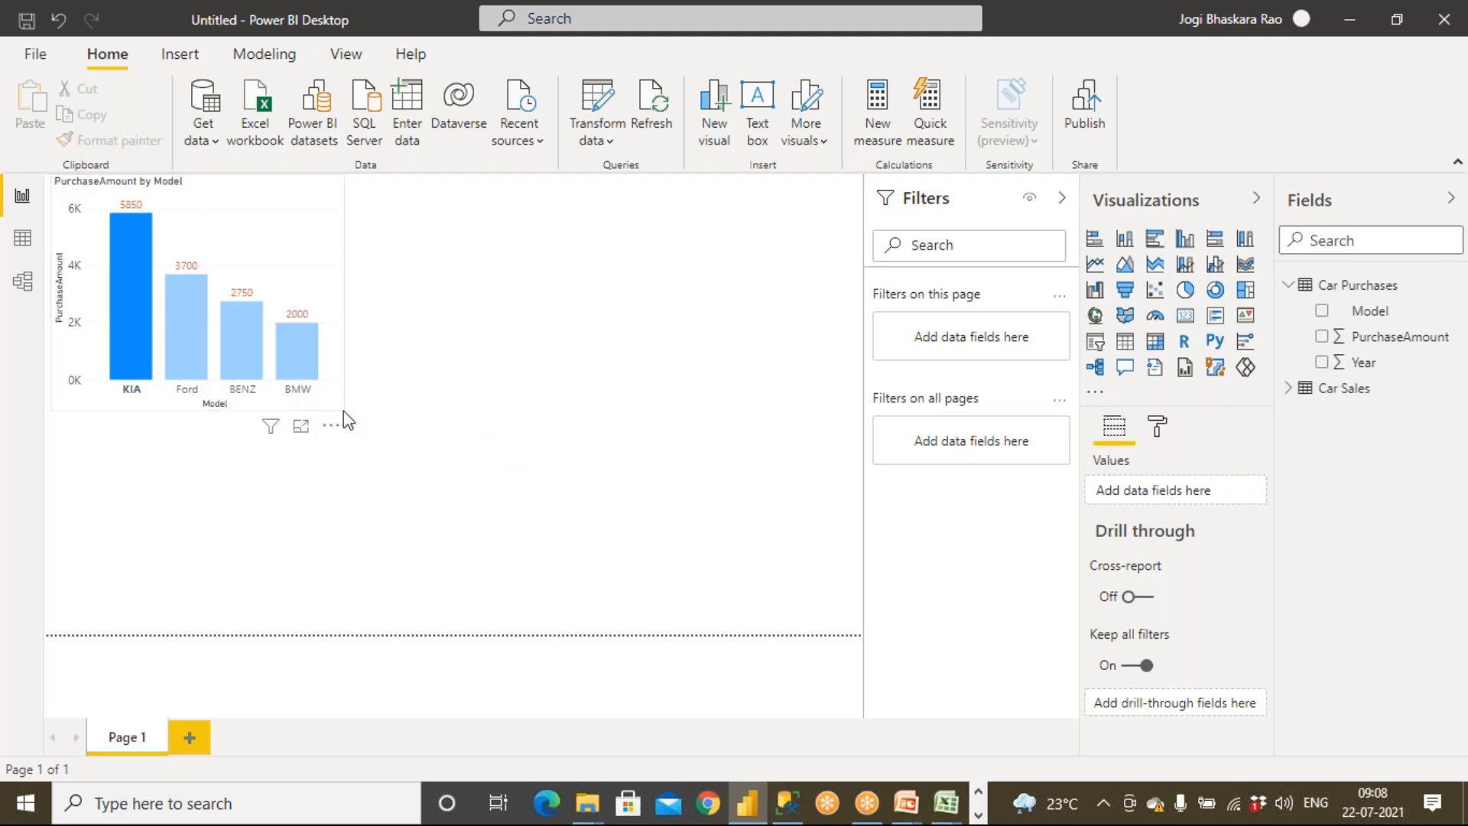
Enlarge the column chart and change the page view to actual size
{"action": "left_click", "coordinate": [296, 355]}
{"action": "left_click_drag", "start_coordinate": [342, 407], "coordinate": [404, 436]}
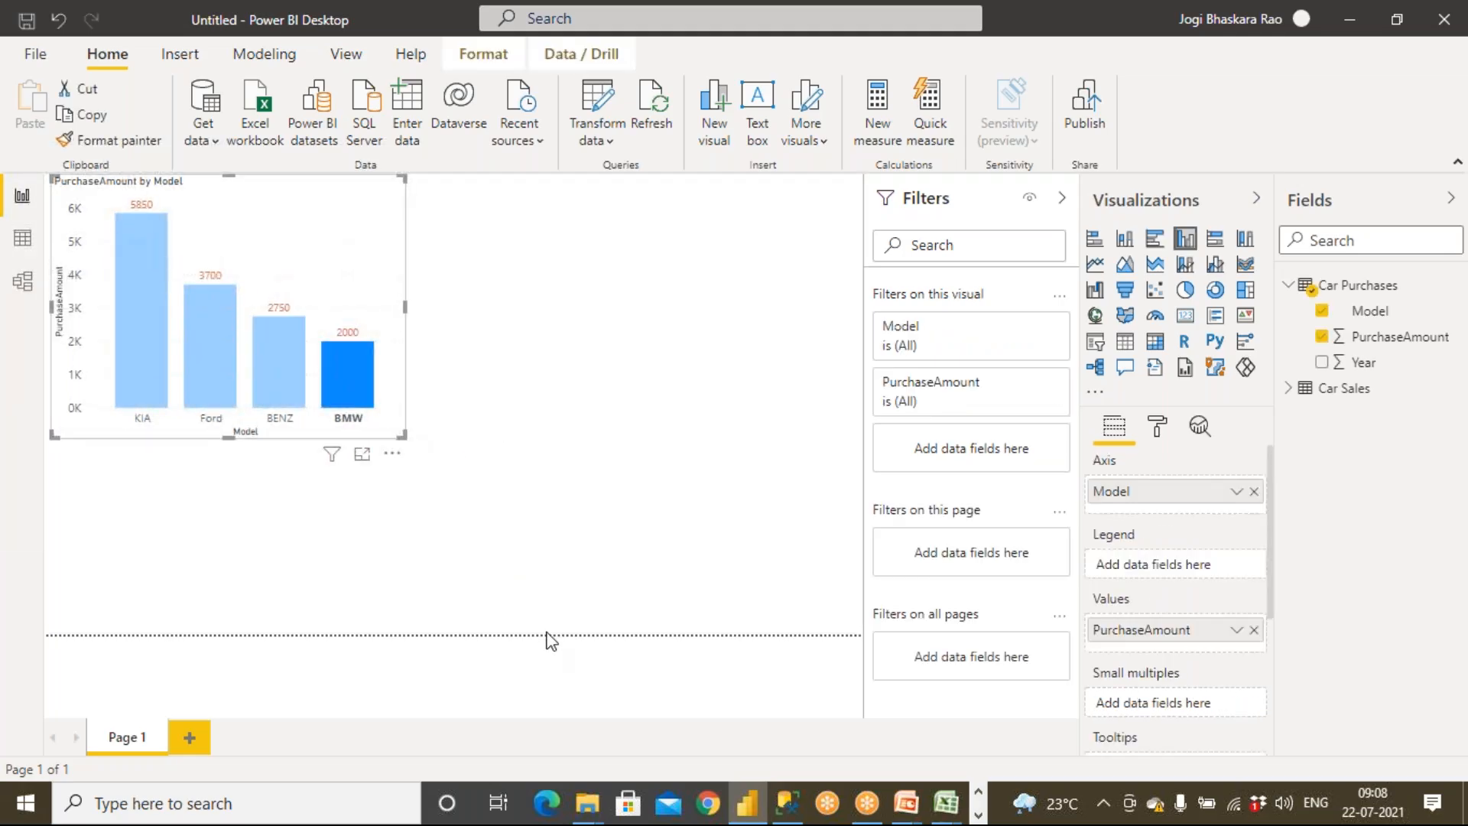
{"action": "left_click", "coordinate": [342, 58]}
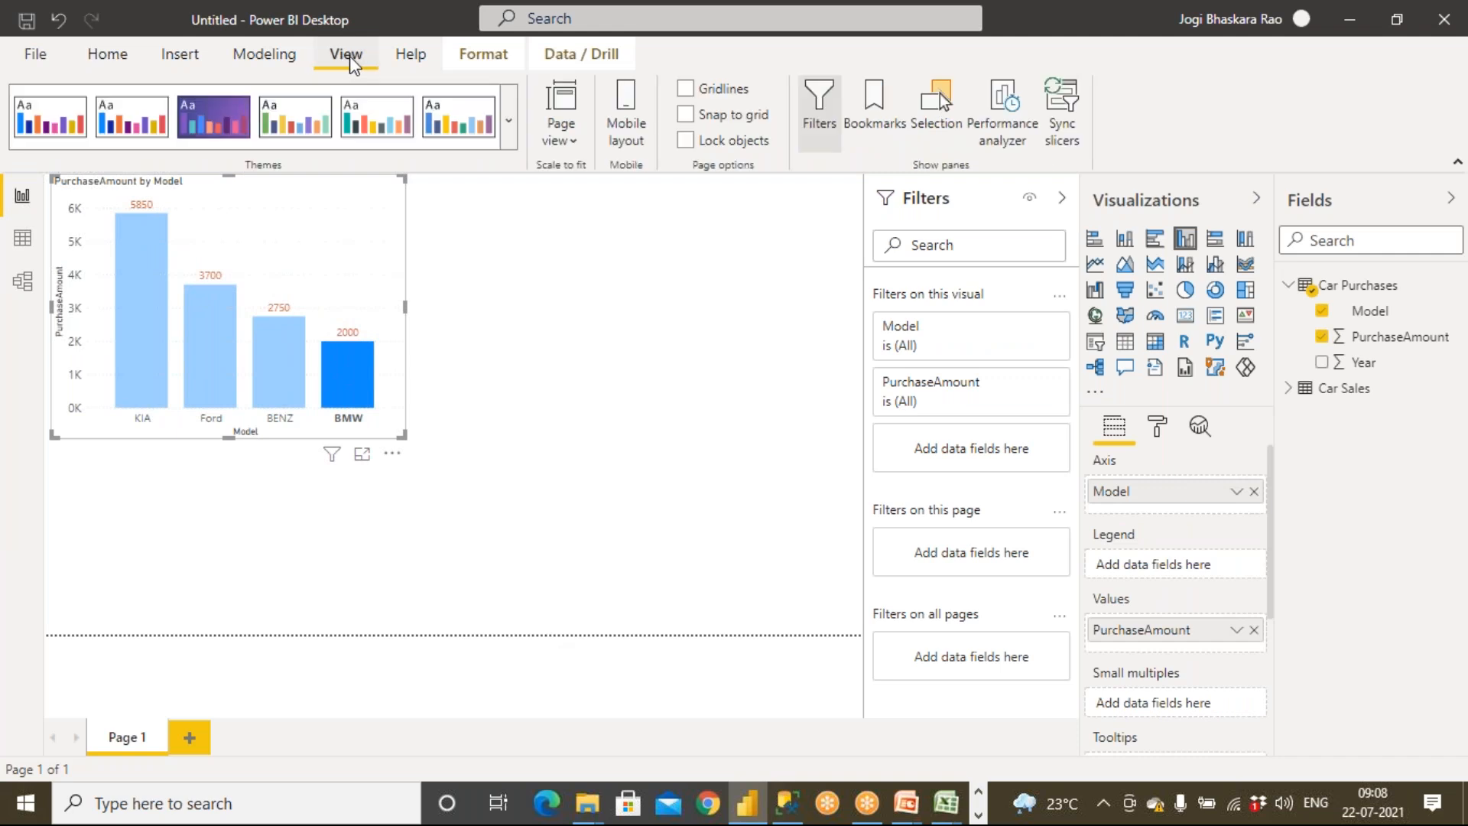
{"action": "left_click", "coordinate": [560, 141]}
{"action": "left_click", "coordinate": [617, 245]}
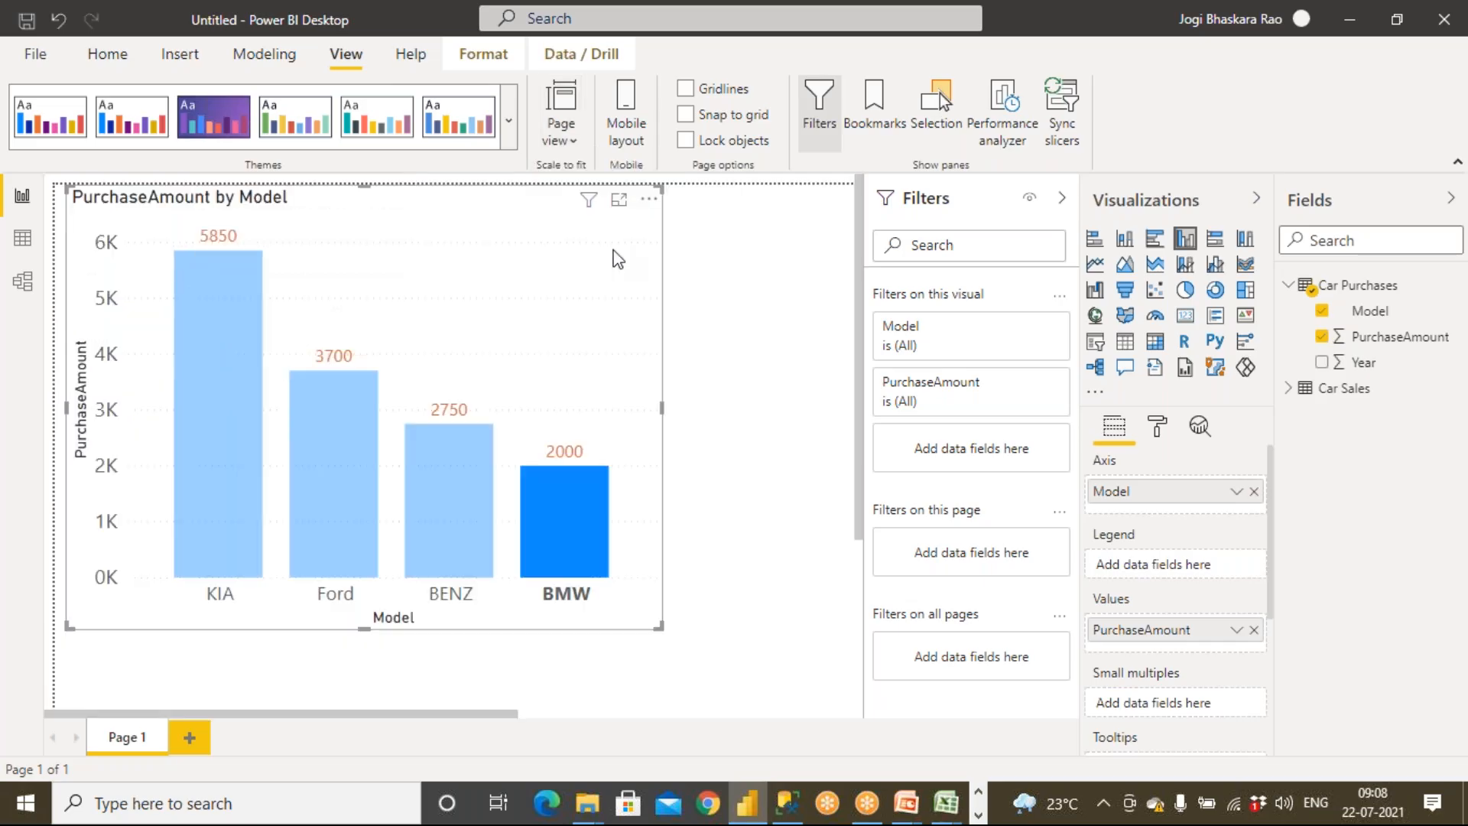
Change the page view to fit to width
{"action": "scroll", "coordinate": [606, 477], "scroll_direction": "down", "scroll_amount": 3}
{"action": "scroll", "coordinate": [605, 477], "scroll_direction": "up", "scroll_amount": 3}
{"action": "left_click", "coordinate": [561, 140]}
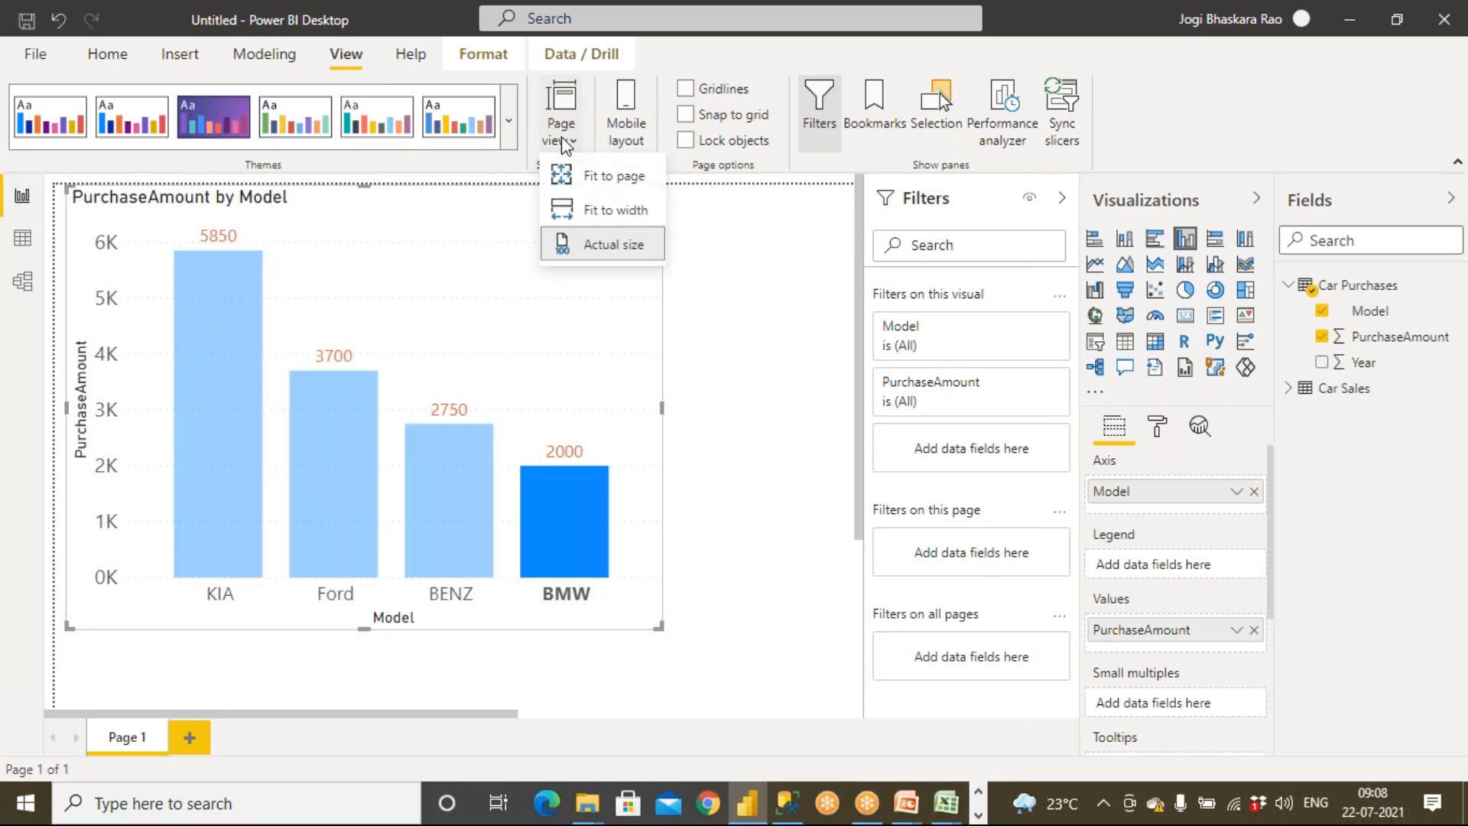
{"action": "left_click", "coordinate": [607, 204]}
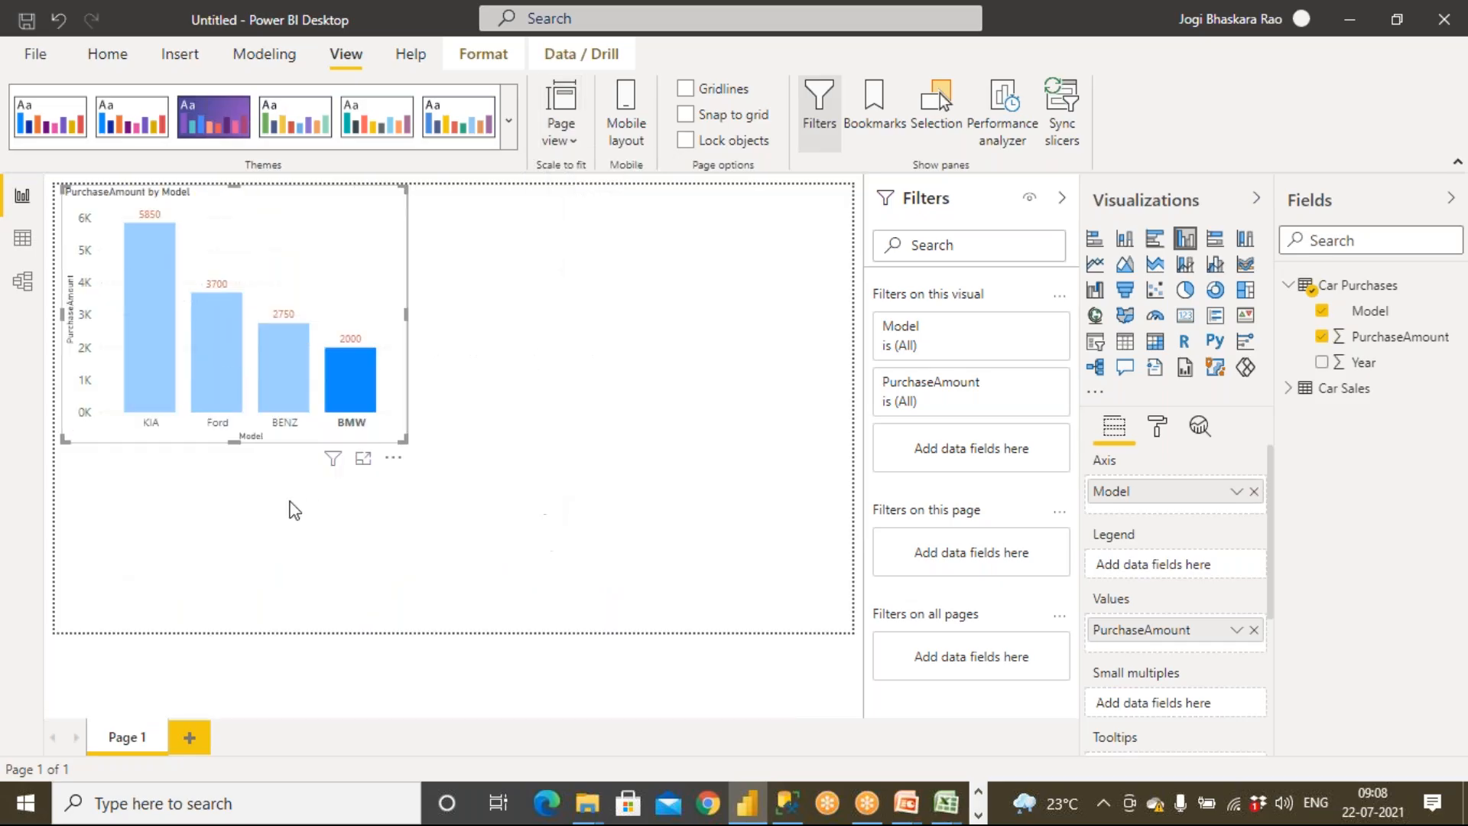
Clear the BMW highlight from the purchase chart and deselect it
{"action": "left_click", "coordinate": [505, 348]}
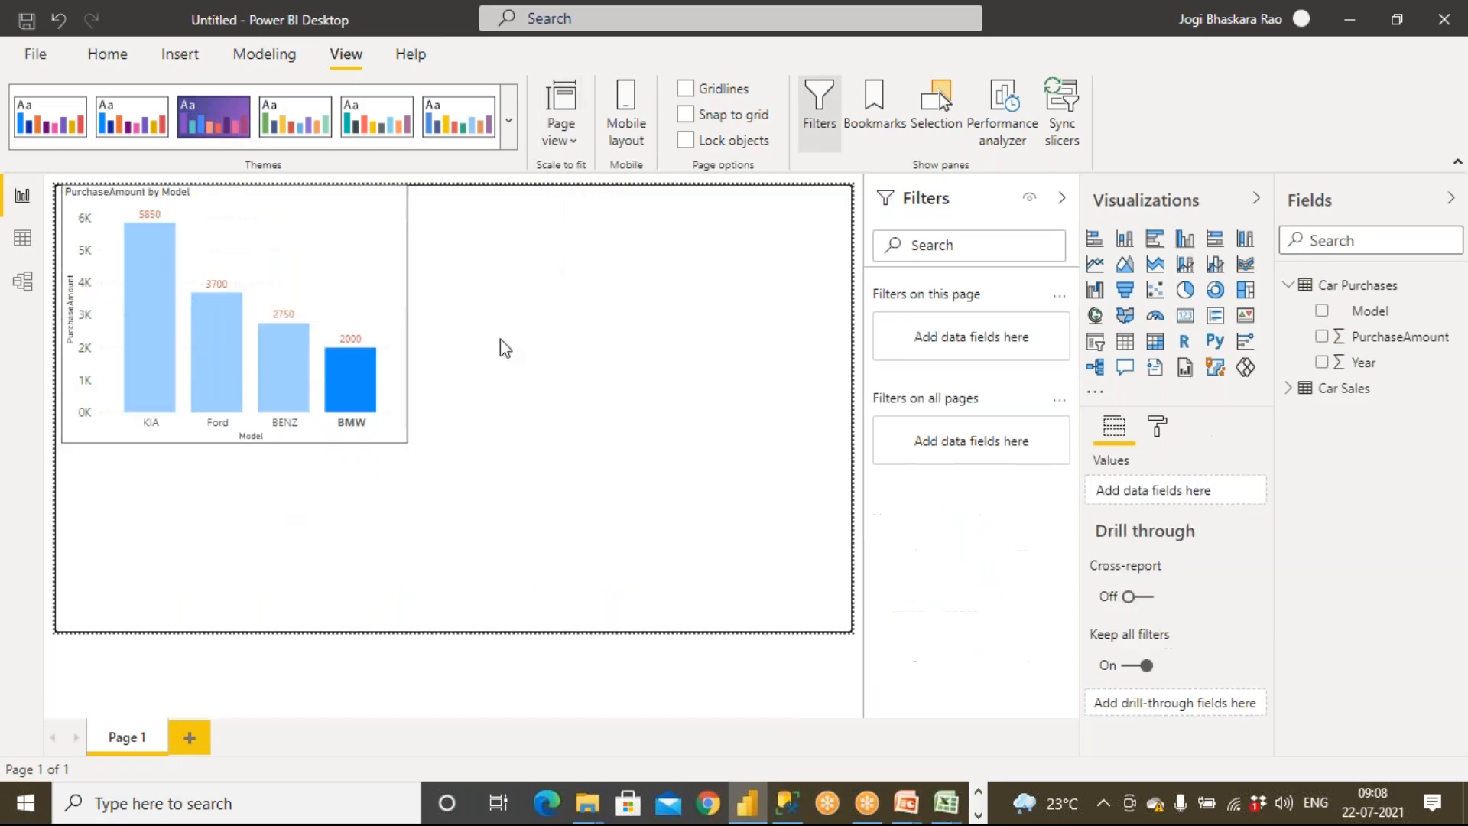
{"action": "left_click", "coordinate": [113, 61]}
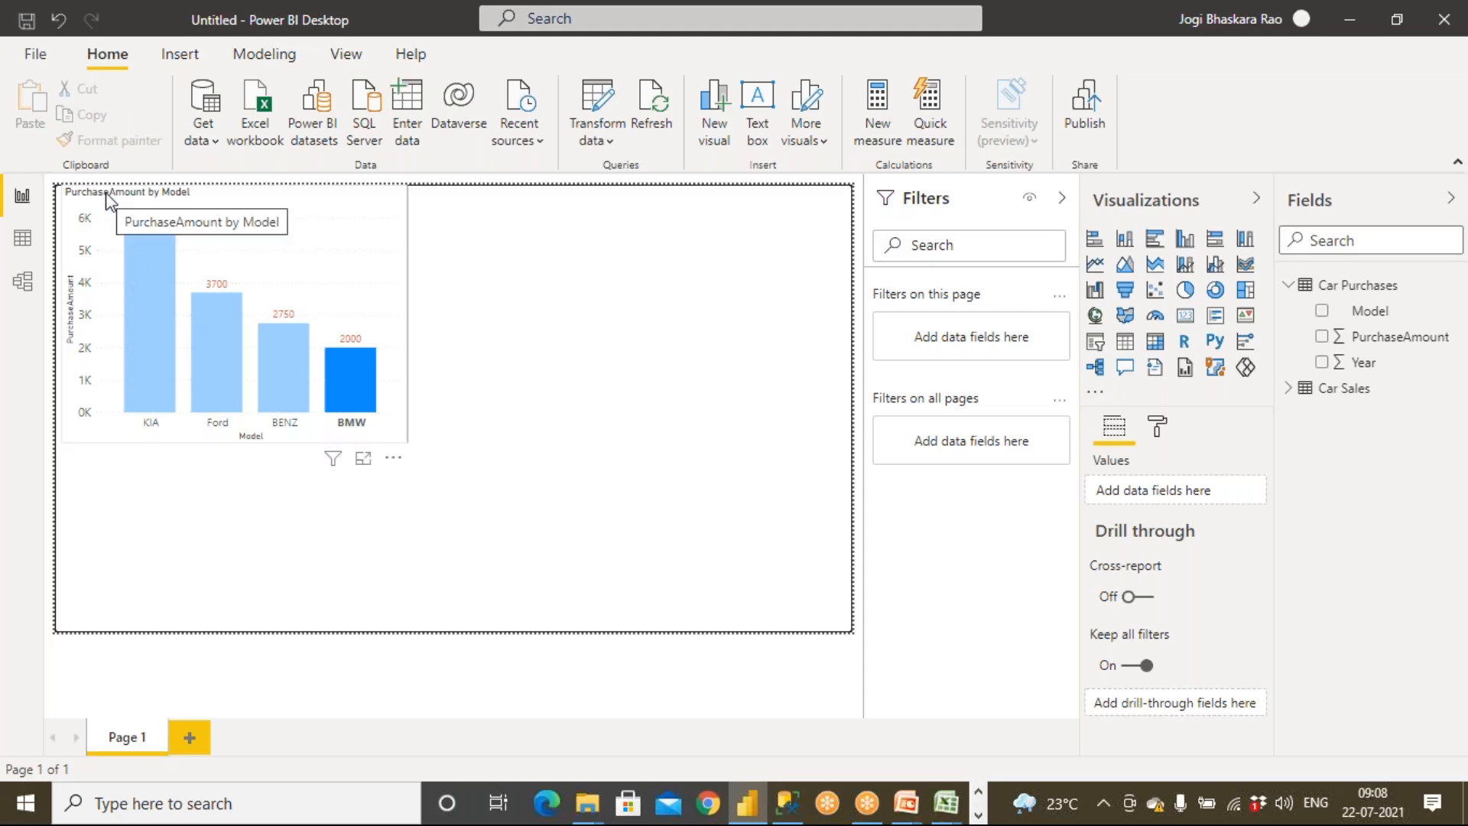
{"action": "left_click", "coordinate": [158, 416]}
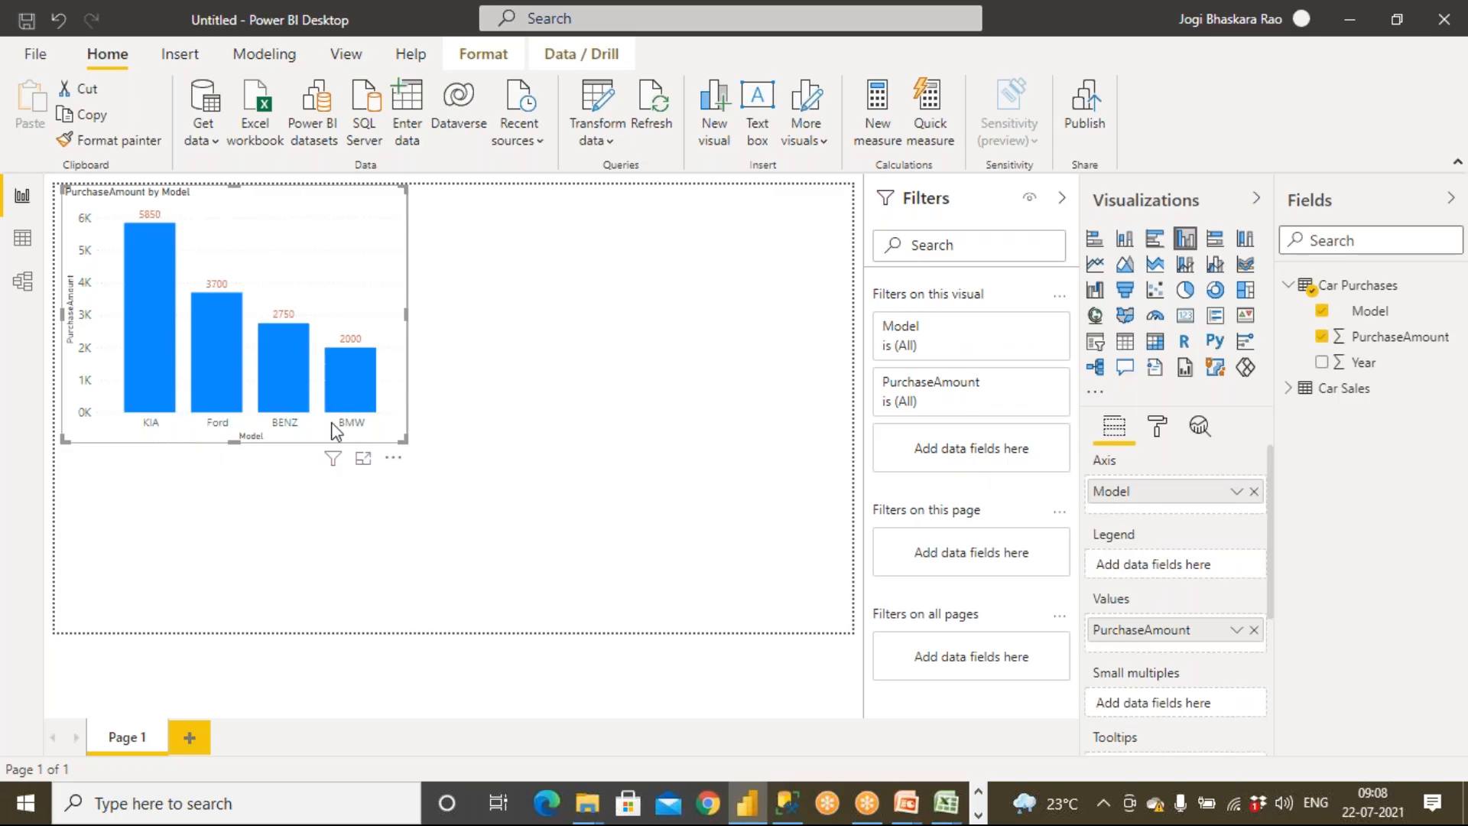
{"action": "mouse_move", "coordinate": [169, 393]}
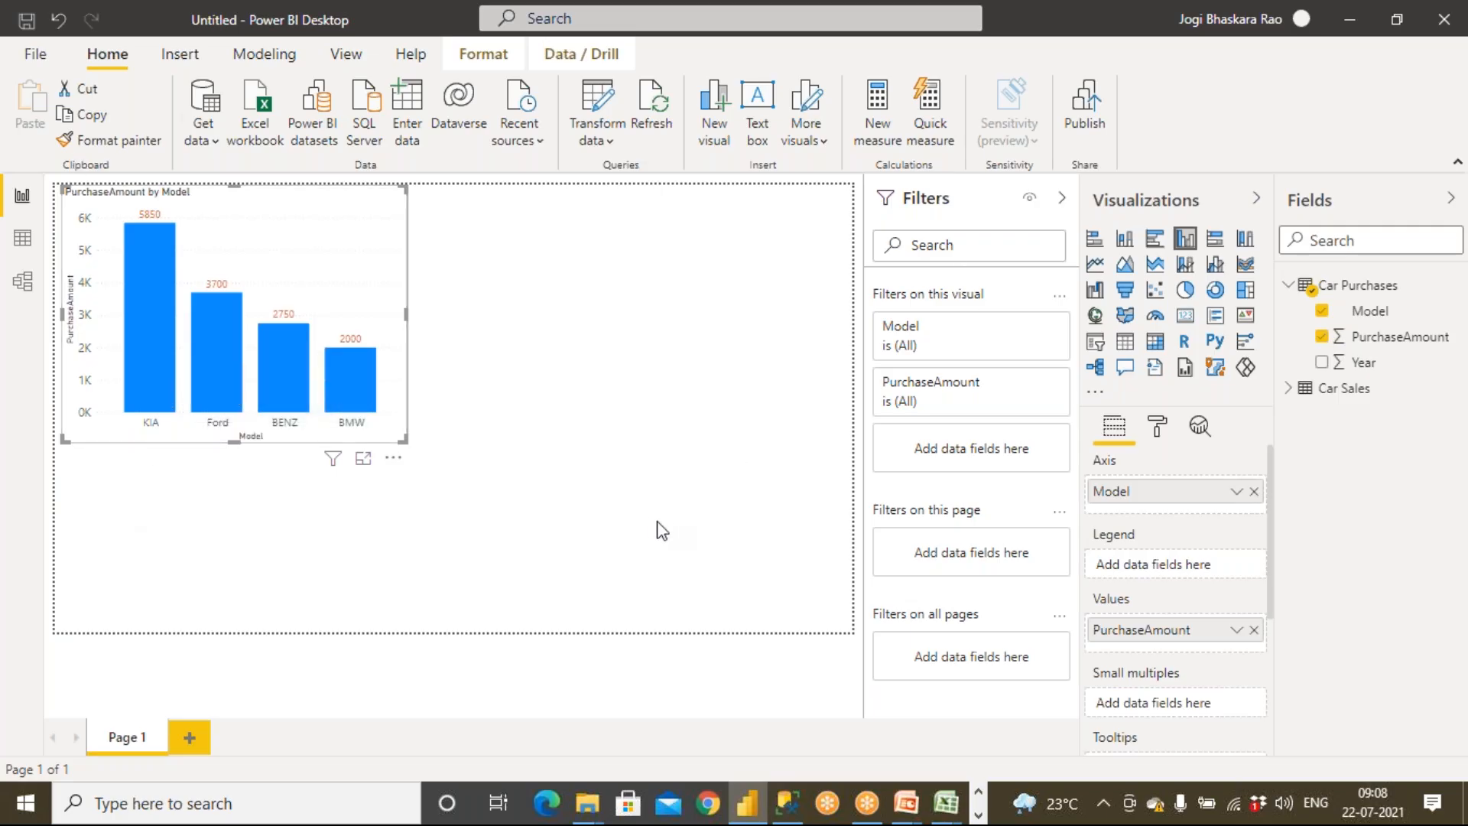
{"action": "left_click", "coordinate": [667, 487]}
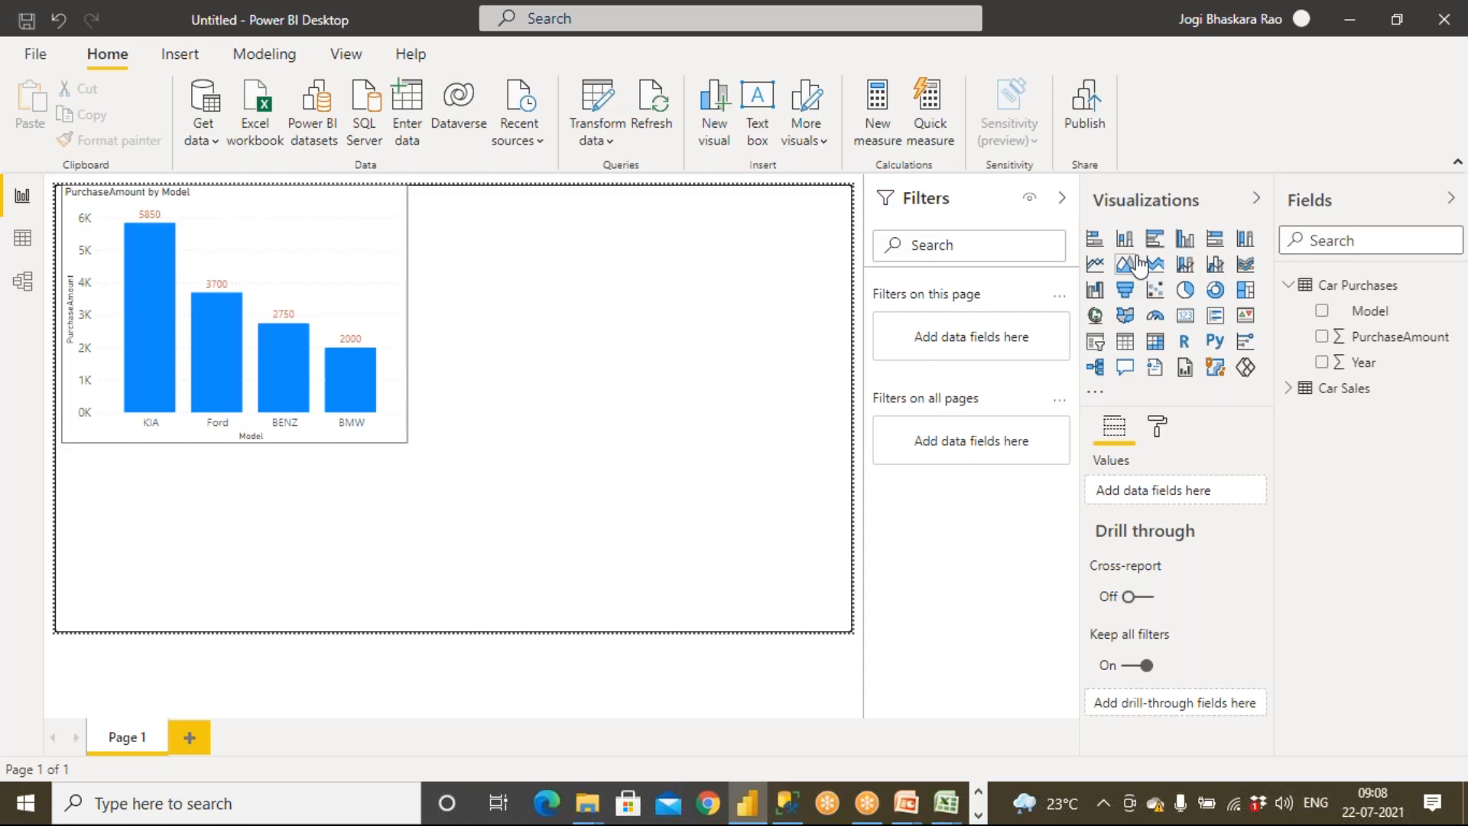
Add an empty clustered column chart and shrink the purchase chart so the new visual sits directly below it
{"action": "left_click", "coordinate": [1185, 240]}
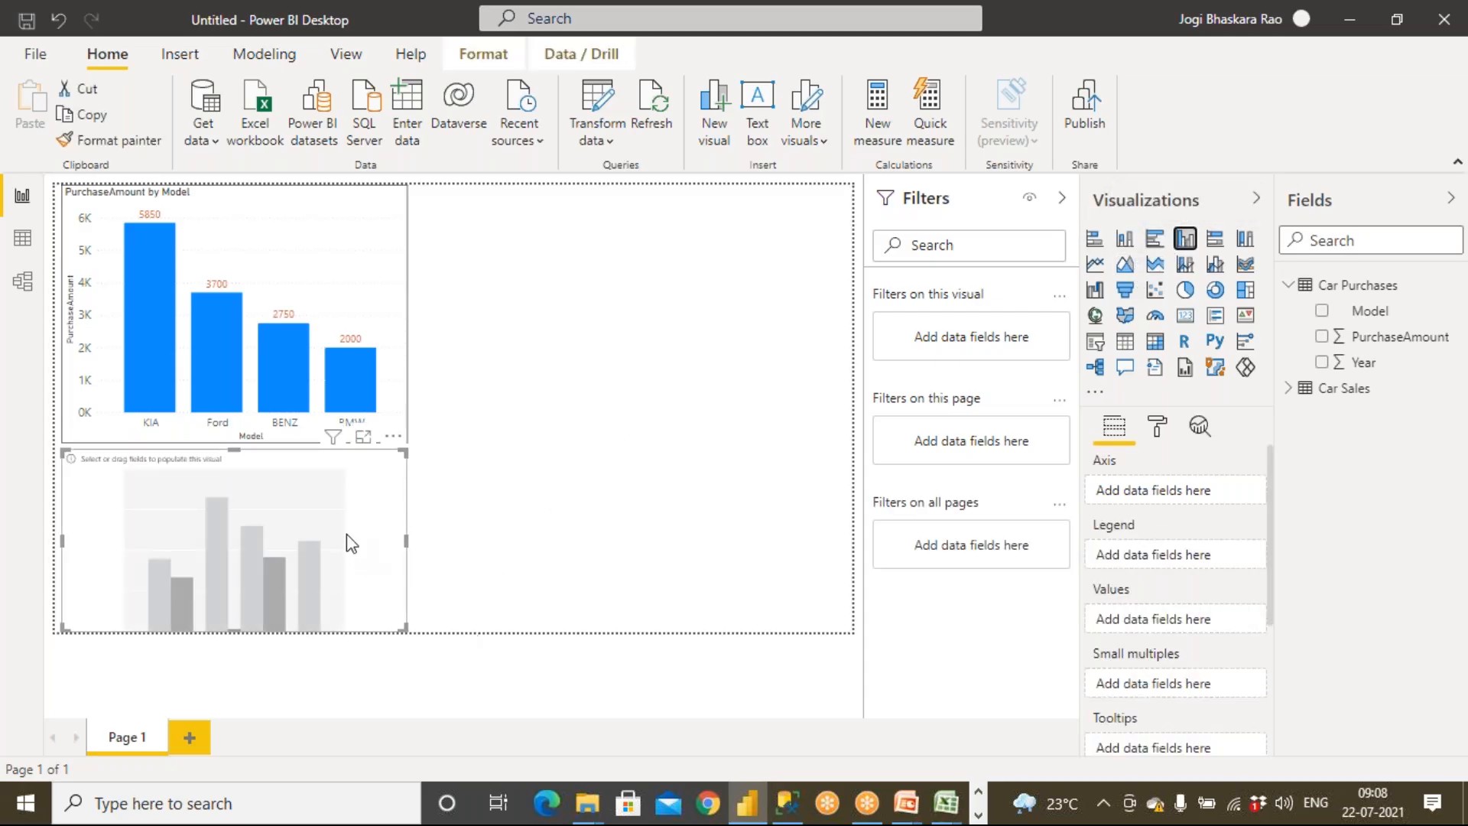
{"action": "left_click", "coordinate": [359, 419]}
{"action": "left_click_drag", "start_coordinate": [406, 442], "coordinate": [388, 400]}
{"action": "left_click", "coordinate": [352, 480]}
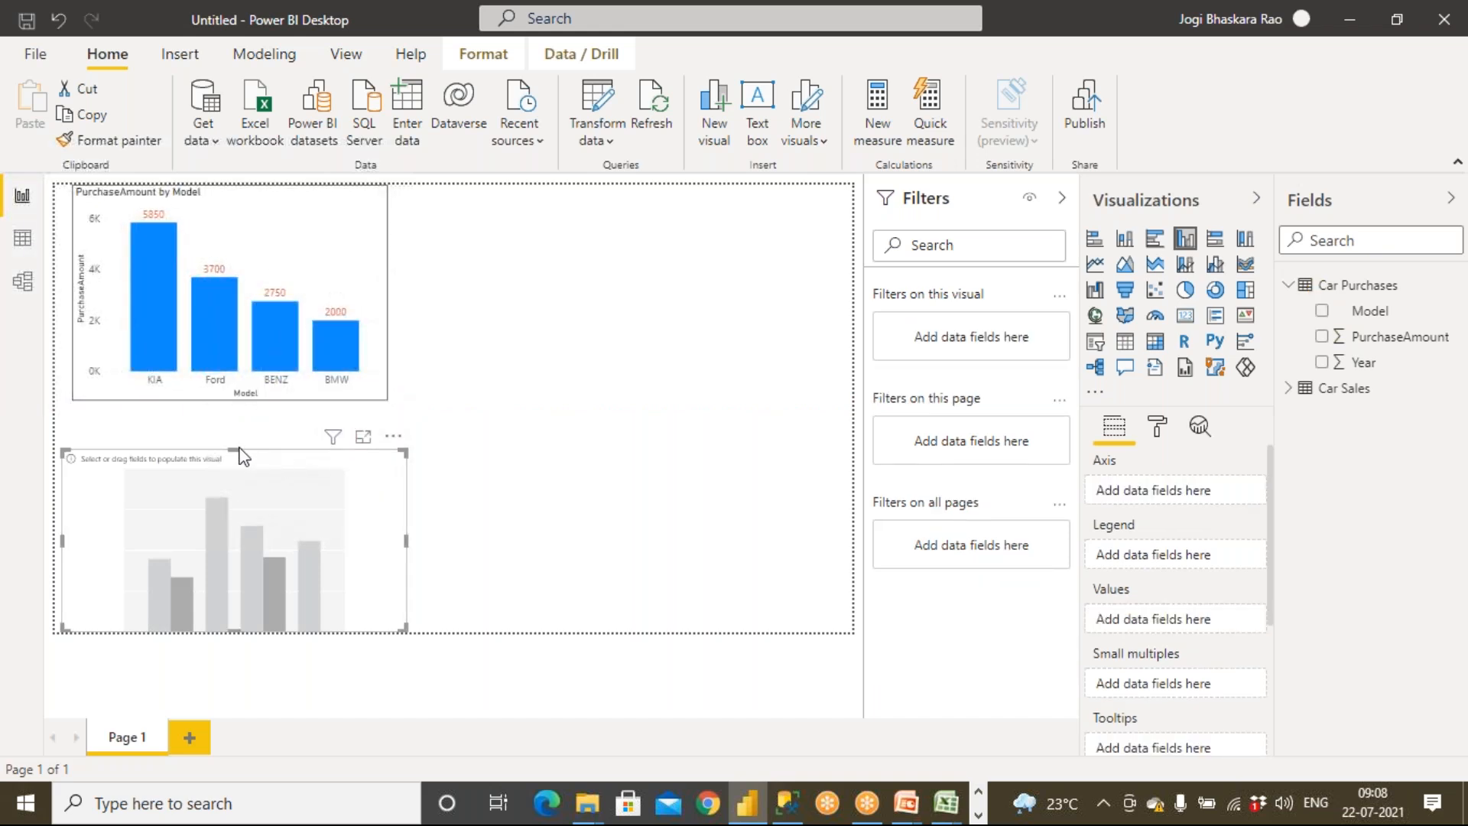
{"action": "left_click_drag", "start_coordinate": [237, 450], "coordinate": [236, 412]}
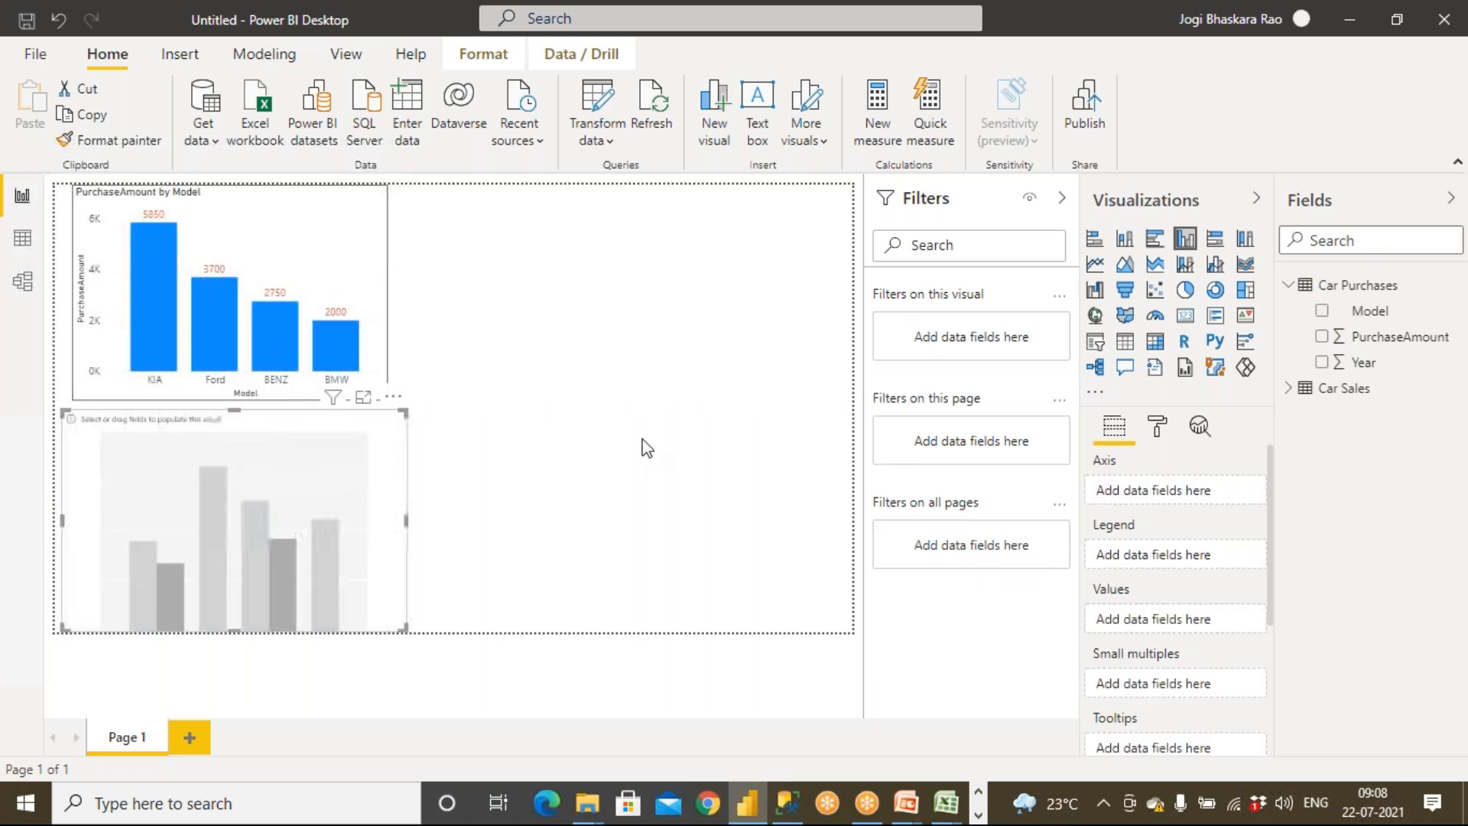
{"action": "left_click", "coordinate": [584, 490]}
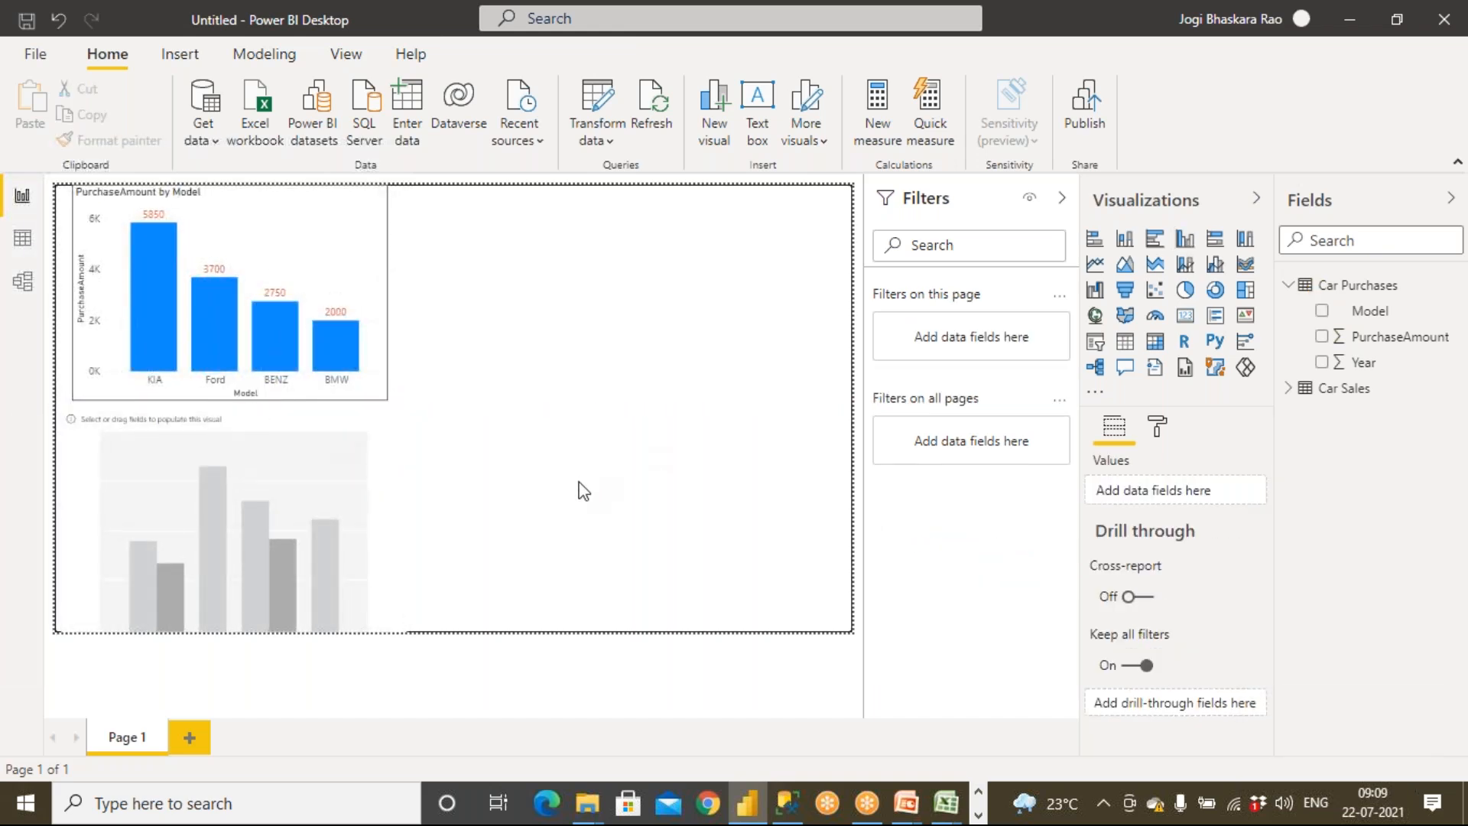
{"action": "left_click", "coordinate": [1289, 284]}
{"action": "left_click", "coordinate": [1291, 310]}
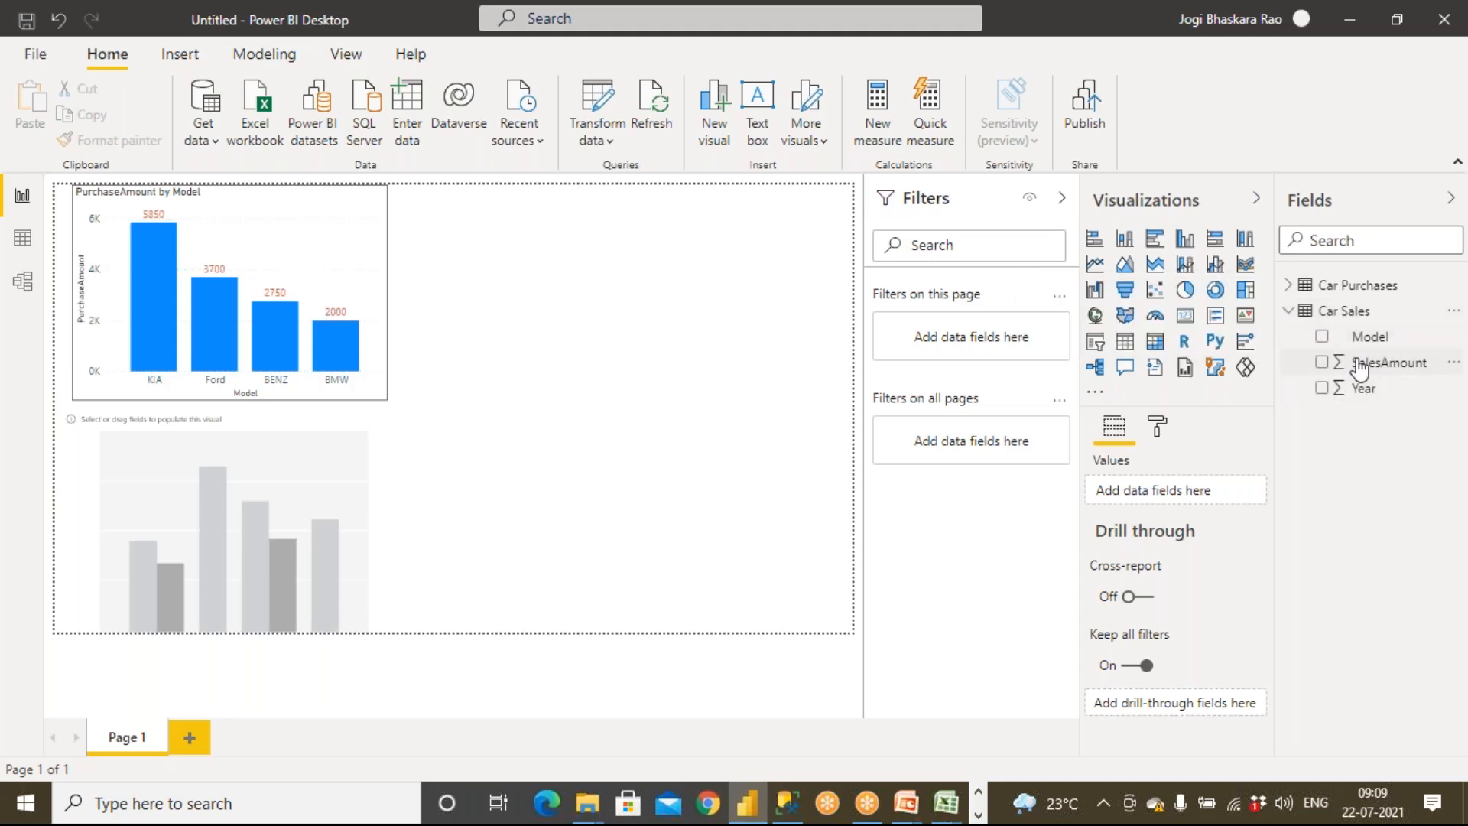
{"action": "left_click", "coordinate": [1322, 362]}
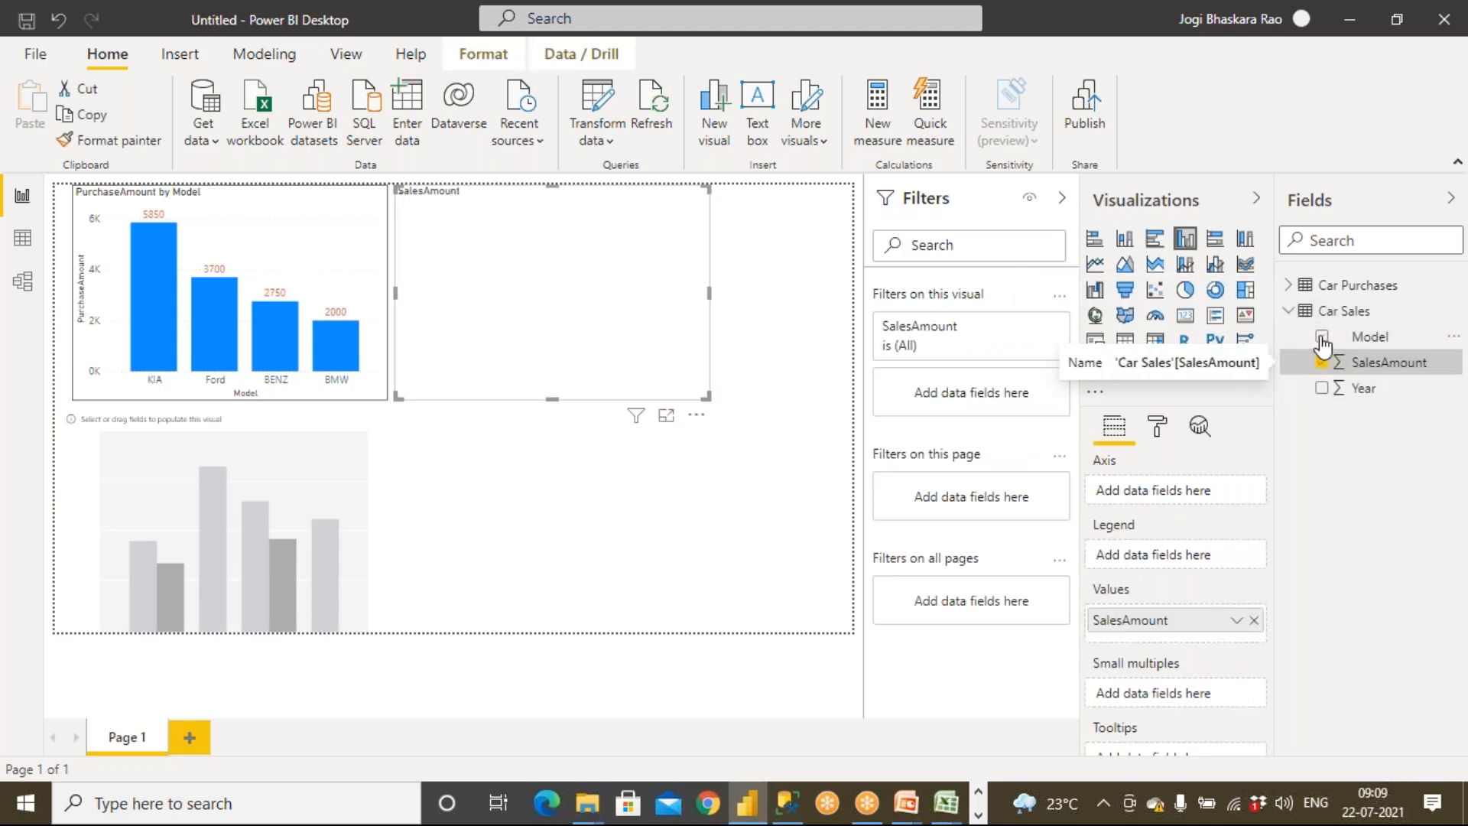
{"action": "left_click", "coordinate": [1322, 337]}
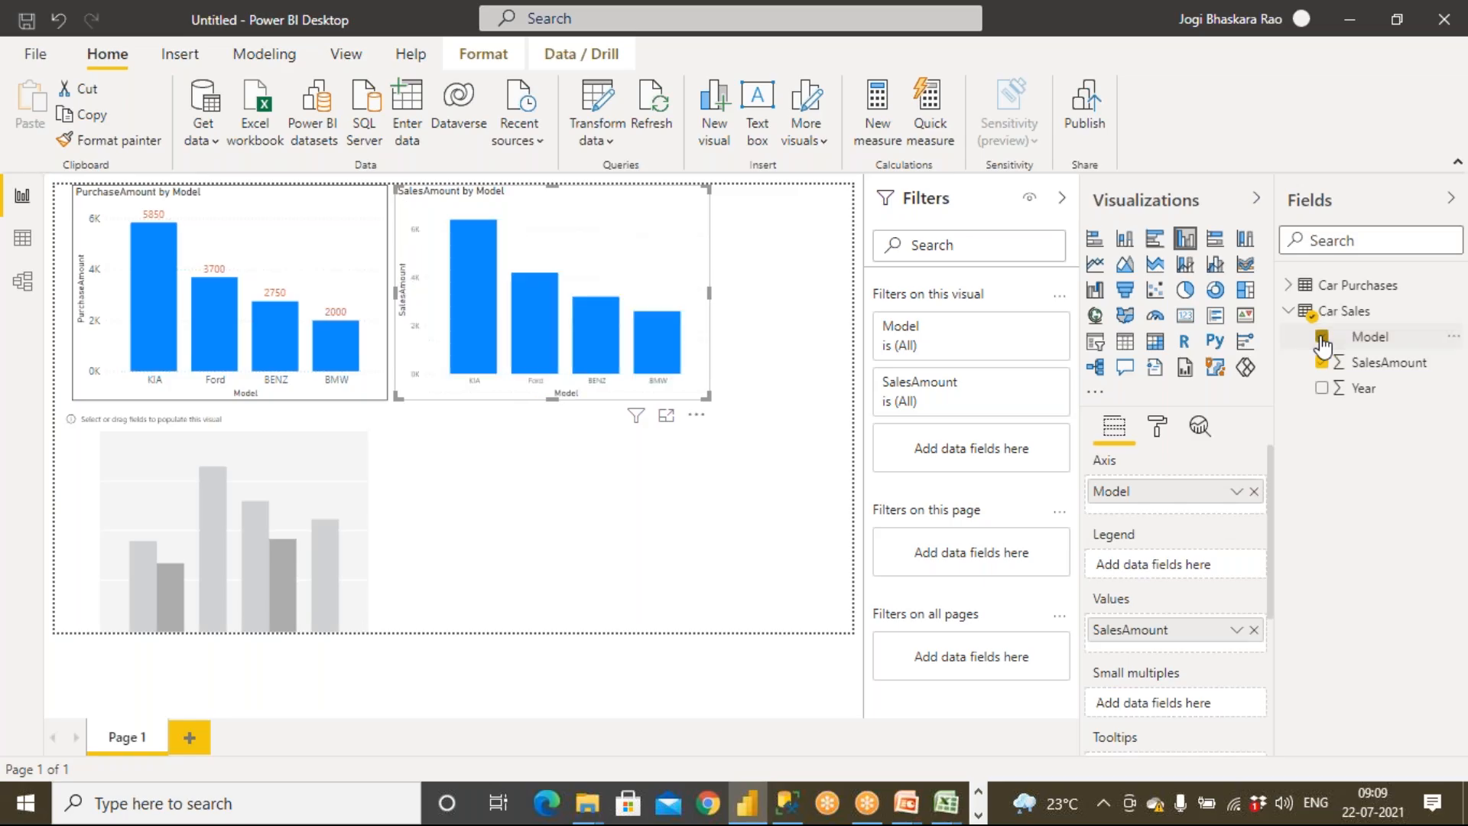
{"action": "left_click", "coordinate": [716, 376]}
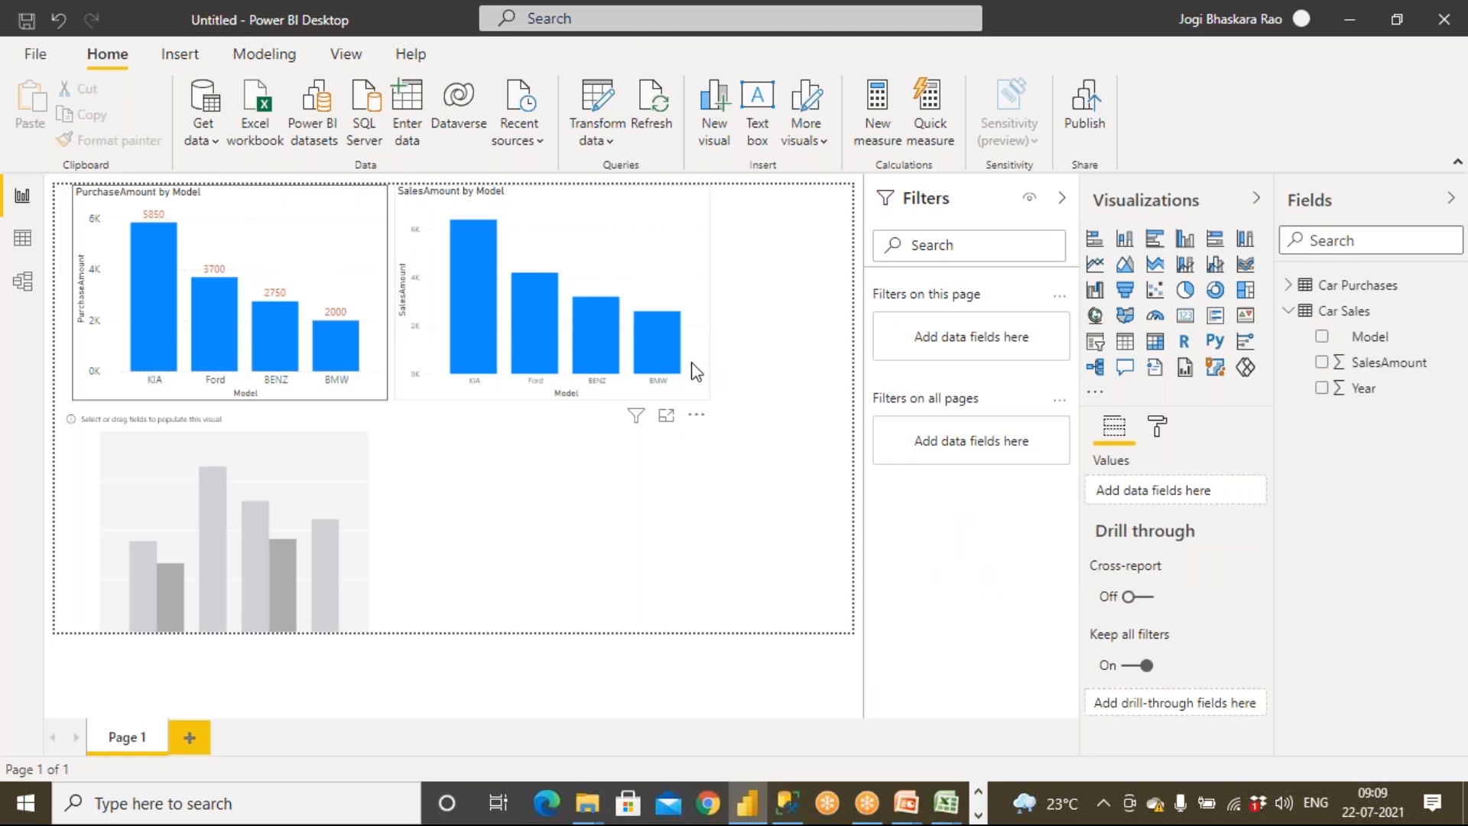
{"action": "left_click", "coordinate": [695, 371]}
{"action": "key", "text": "Delete"}
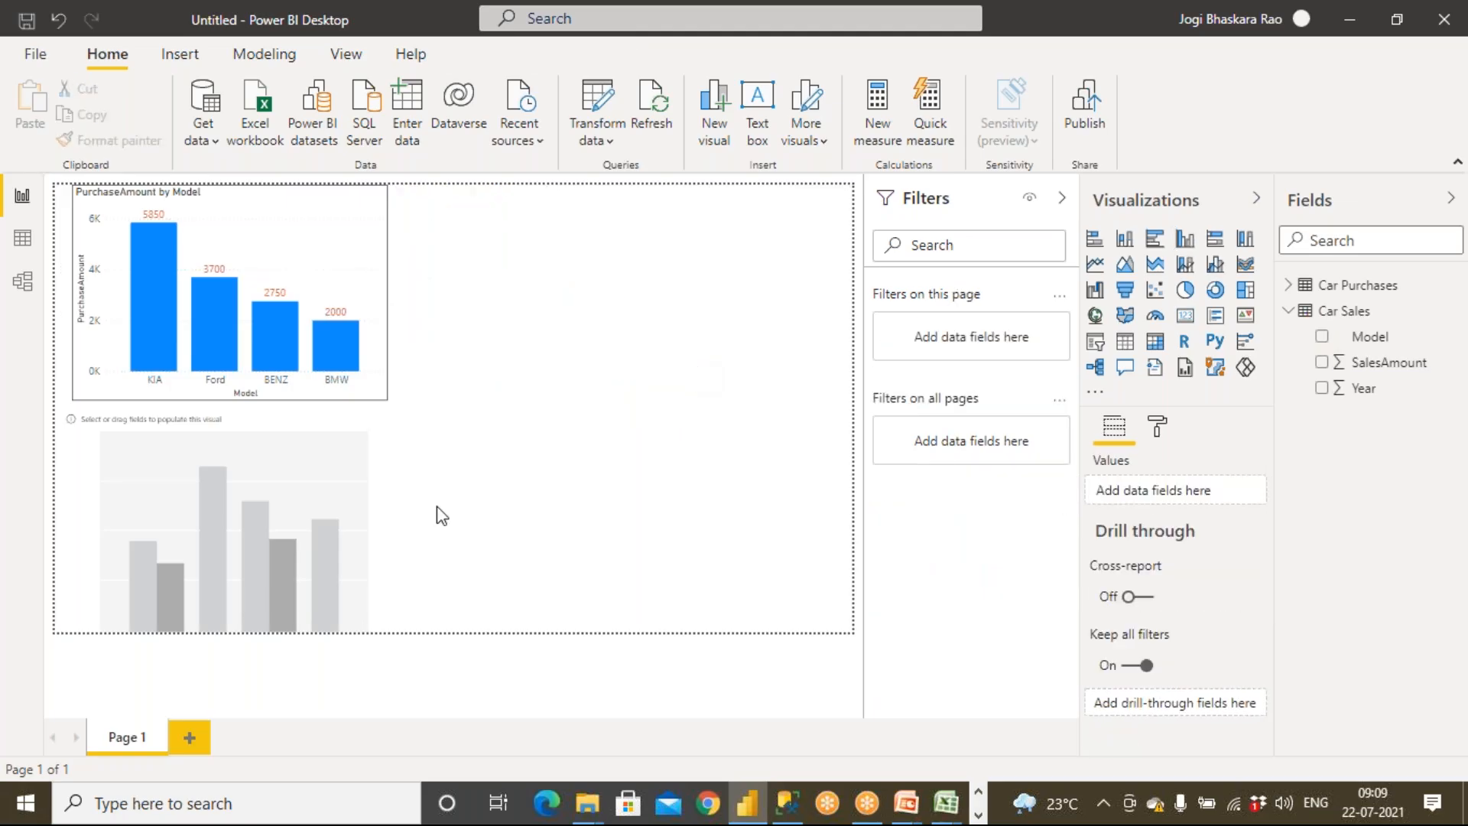
Fill the lower empty chart with Car Sales SalesAmount by Model
{"action": "left_click", "coordinate": [302, 505]}
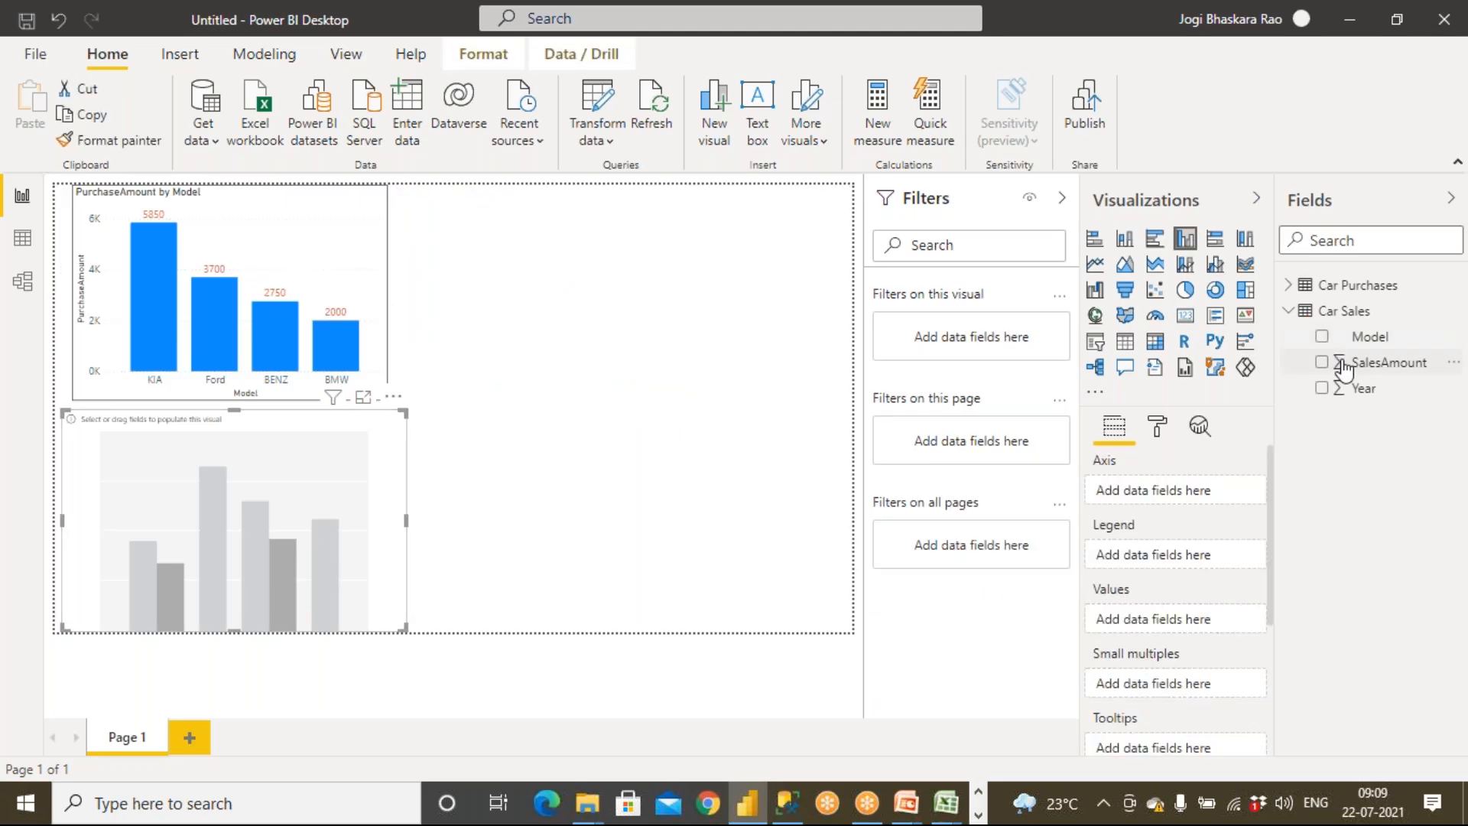
{"action": "left_click", "coordinate": [1320, 365]}
{"action": "left_click", "coordinate": [1323, 338]}
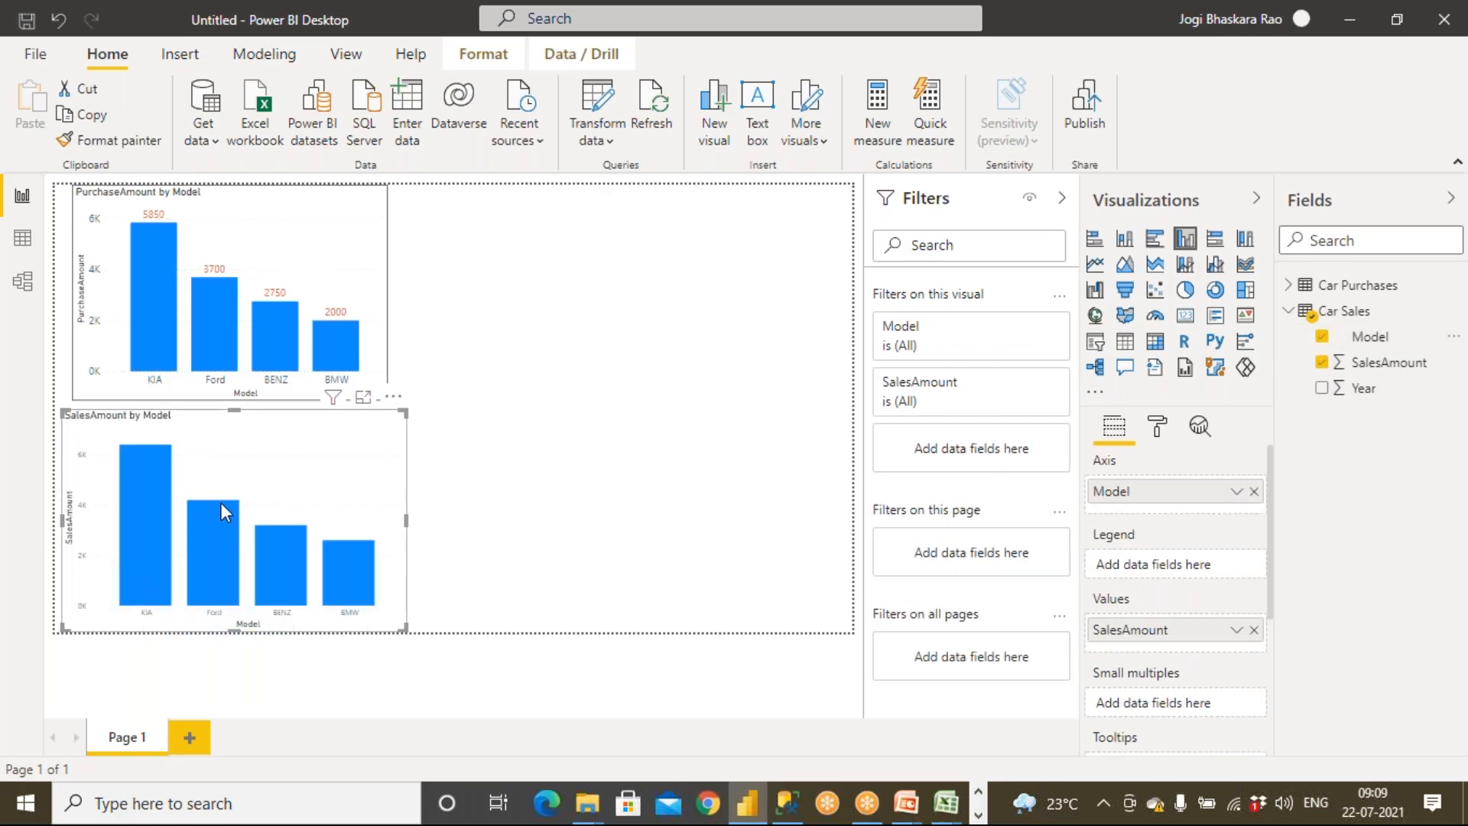
{"action": "left_click", "coordinate": [490, 480]}
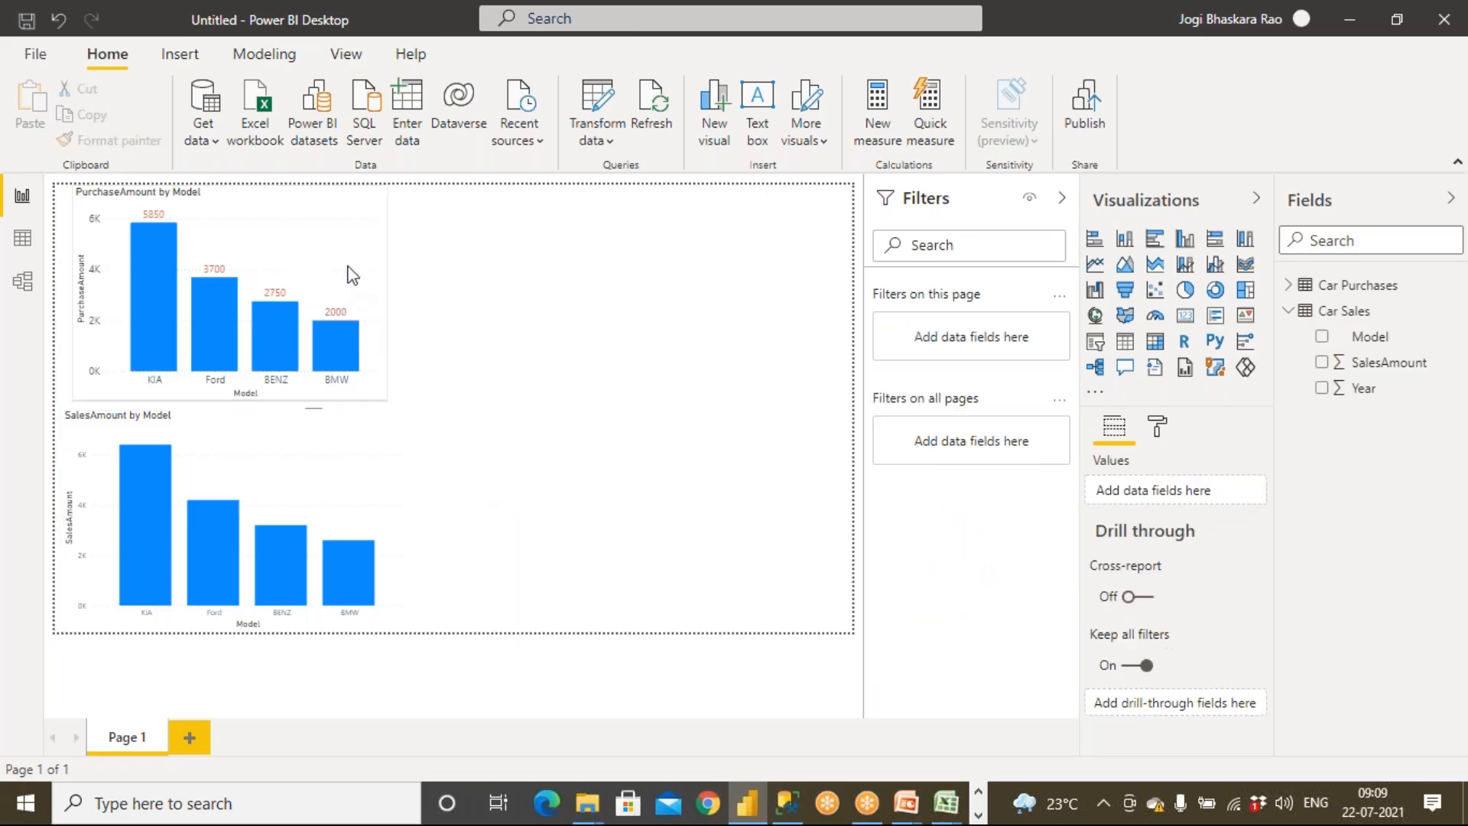
Copy the purchase chart's formatting onto the sales chart with Format Painter
{"action": "left_click", "coordinate": [352, 275]}
{"action": "left_click", "coordinate": [115, 140]}
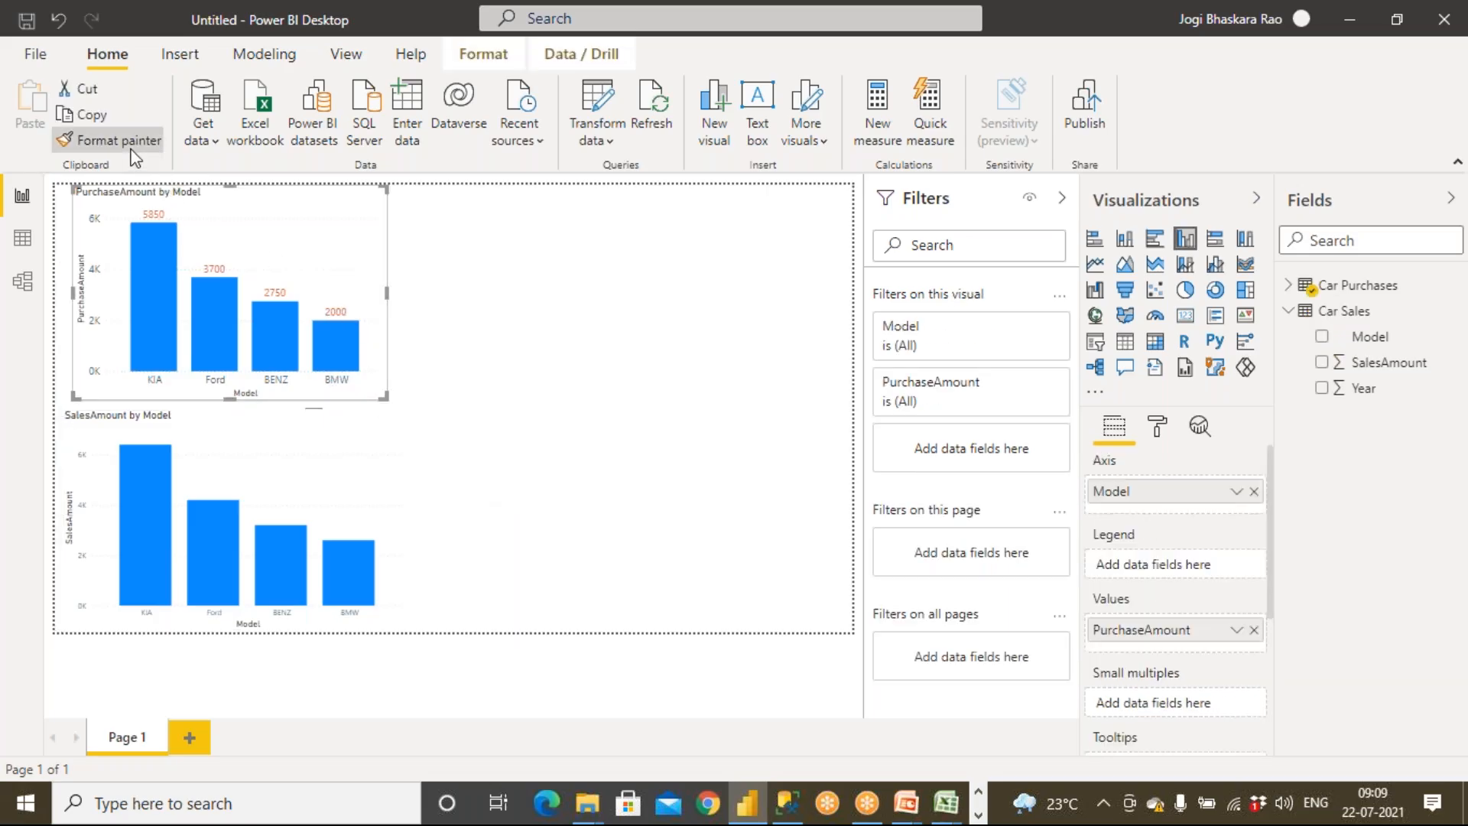
{"action": "left_click", "coordinate": [252, 469]}
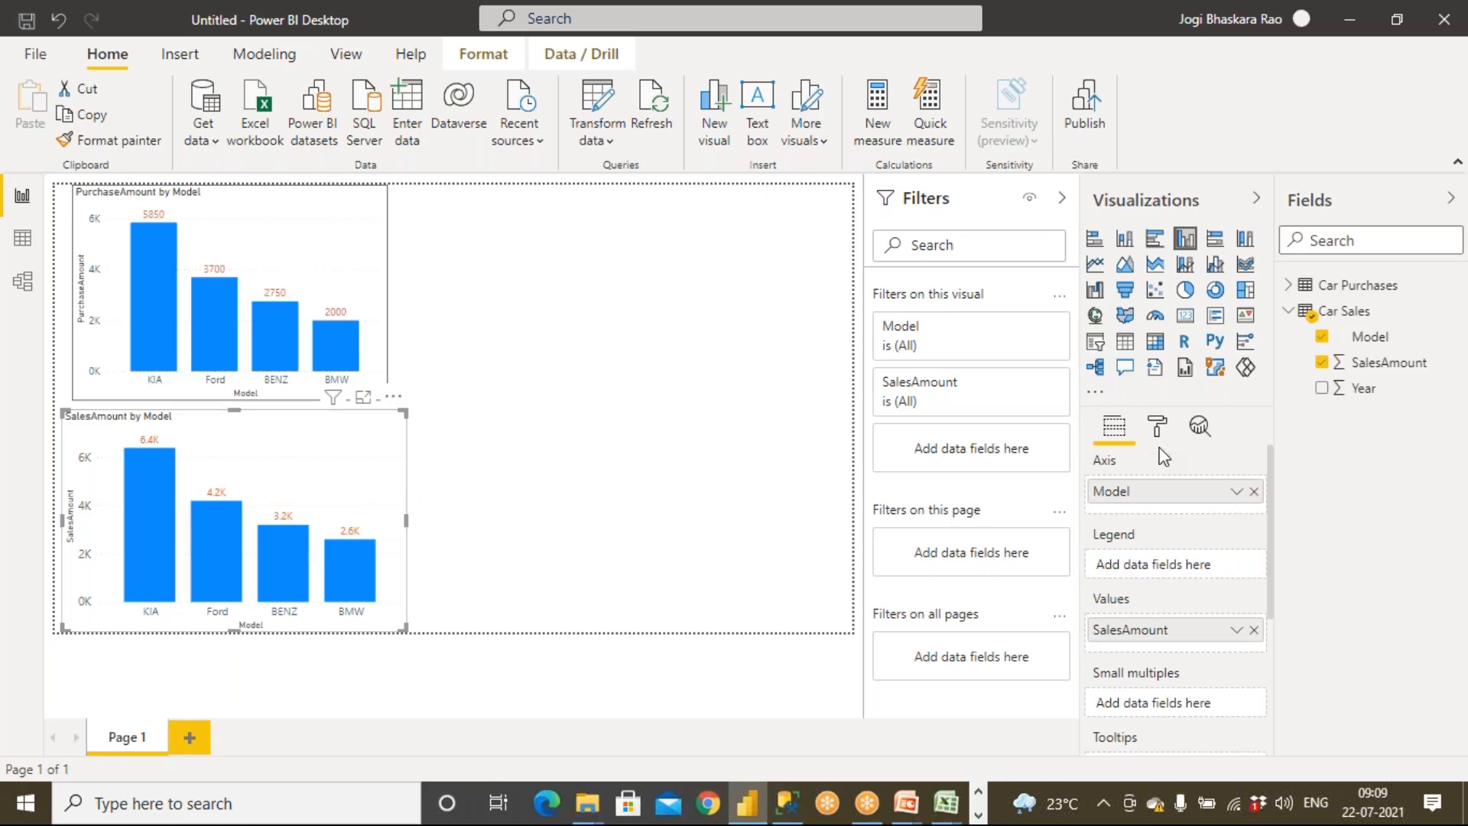
Set the sales chart's data label display units to None
{"action": "left_click", "coordinate": [1158, 427]}
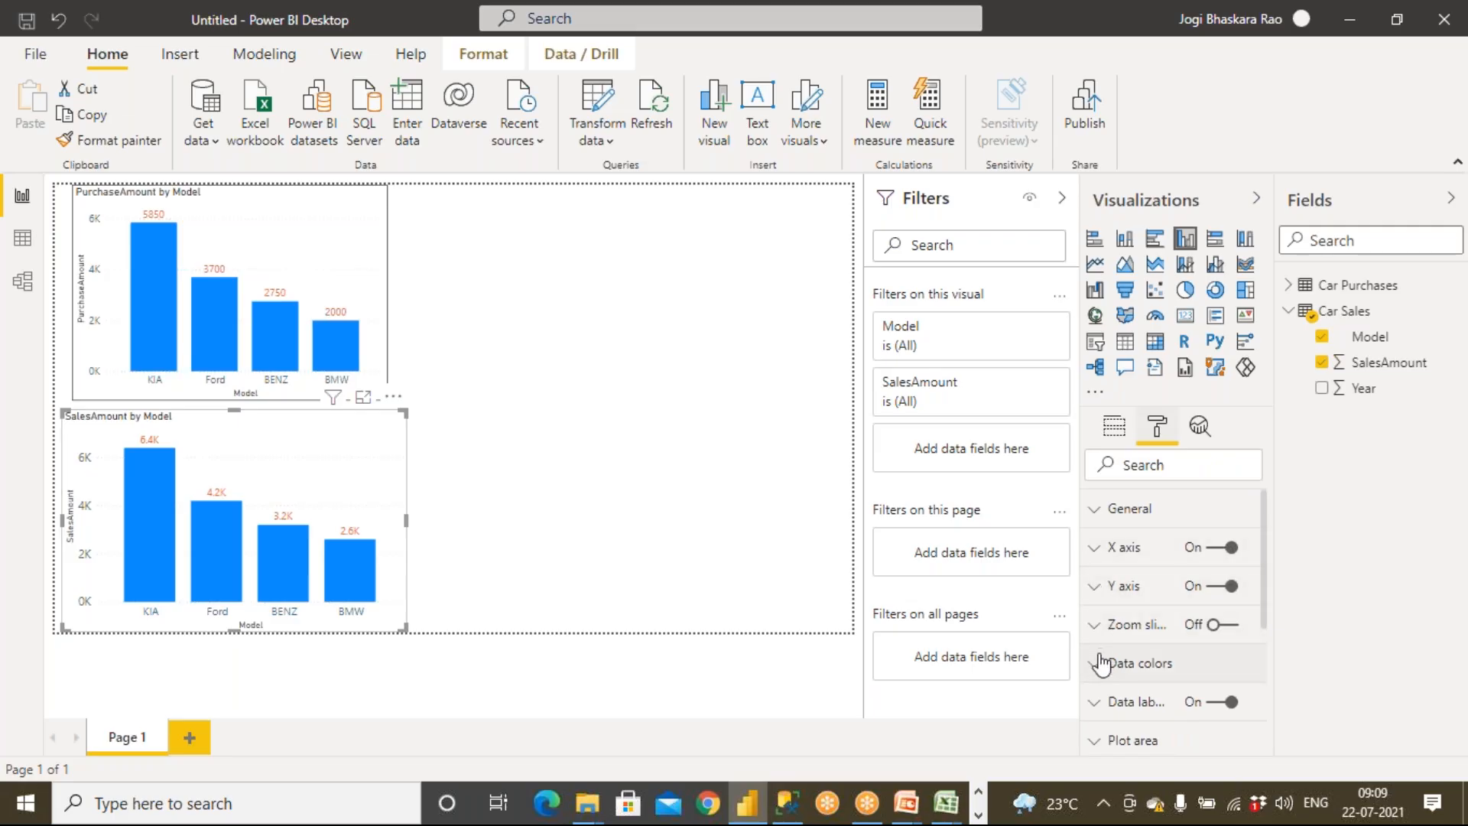
{"action": "left_click", "coordinate": [1098, 702]}
{"action": "scroll", "coordinate": [1117, 673], "scroll_direction": "down", "scroll_amount": 3}
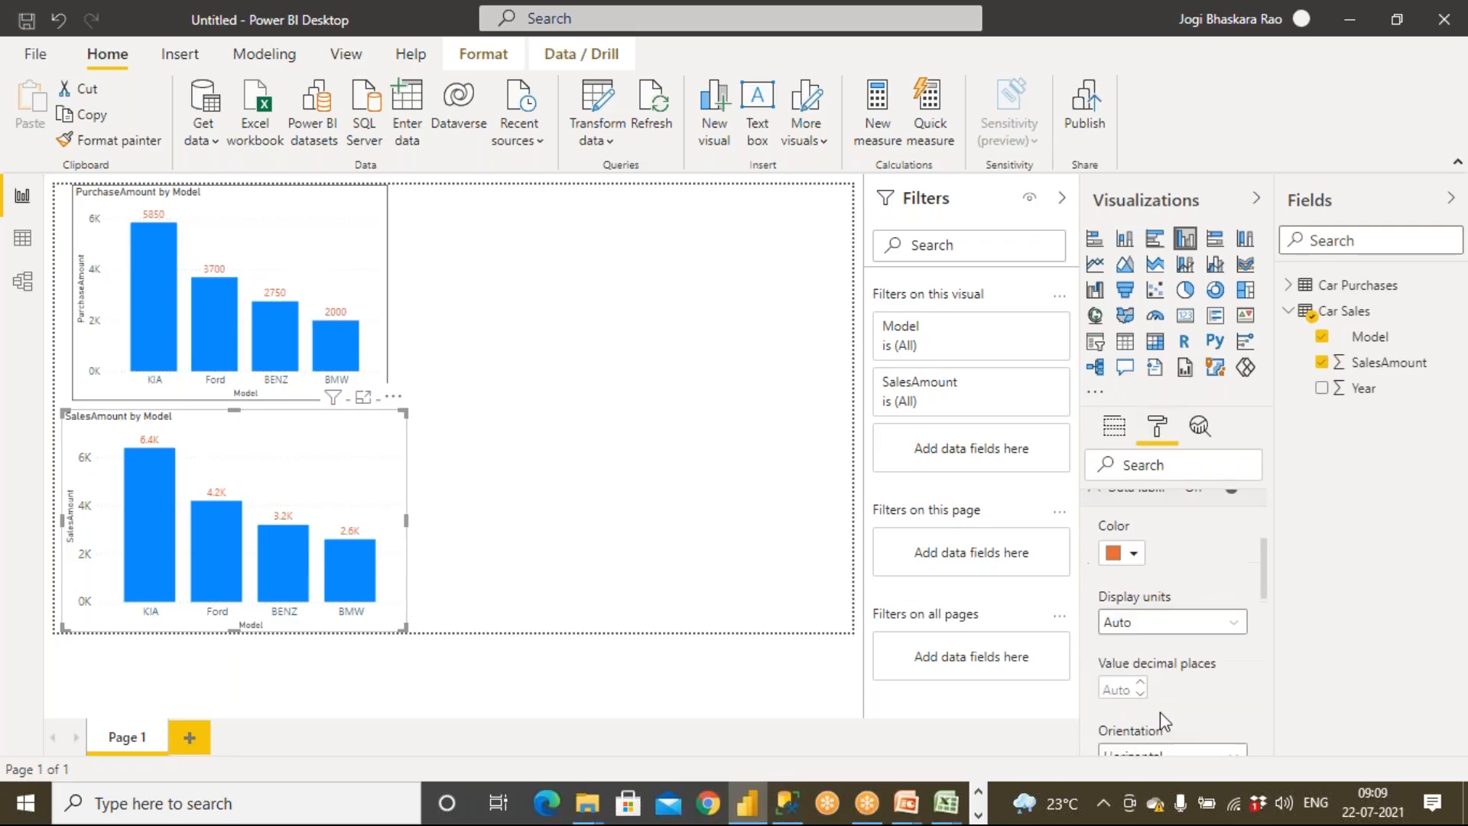
{"action": "left_click", "coordinate": [1152, 623]}
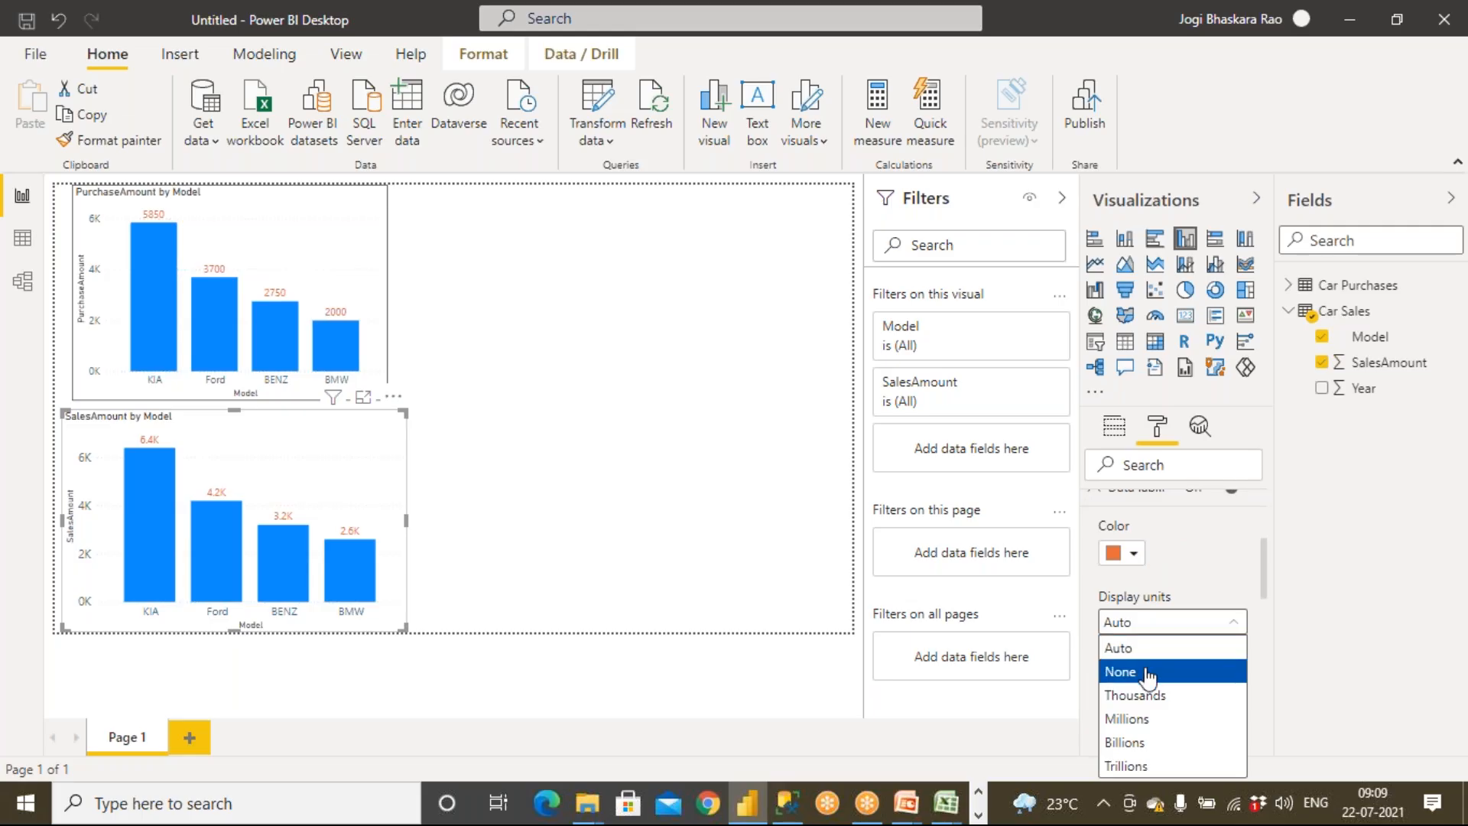
{"action": "left_click", "coordinate": [1121, 671]}
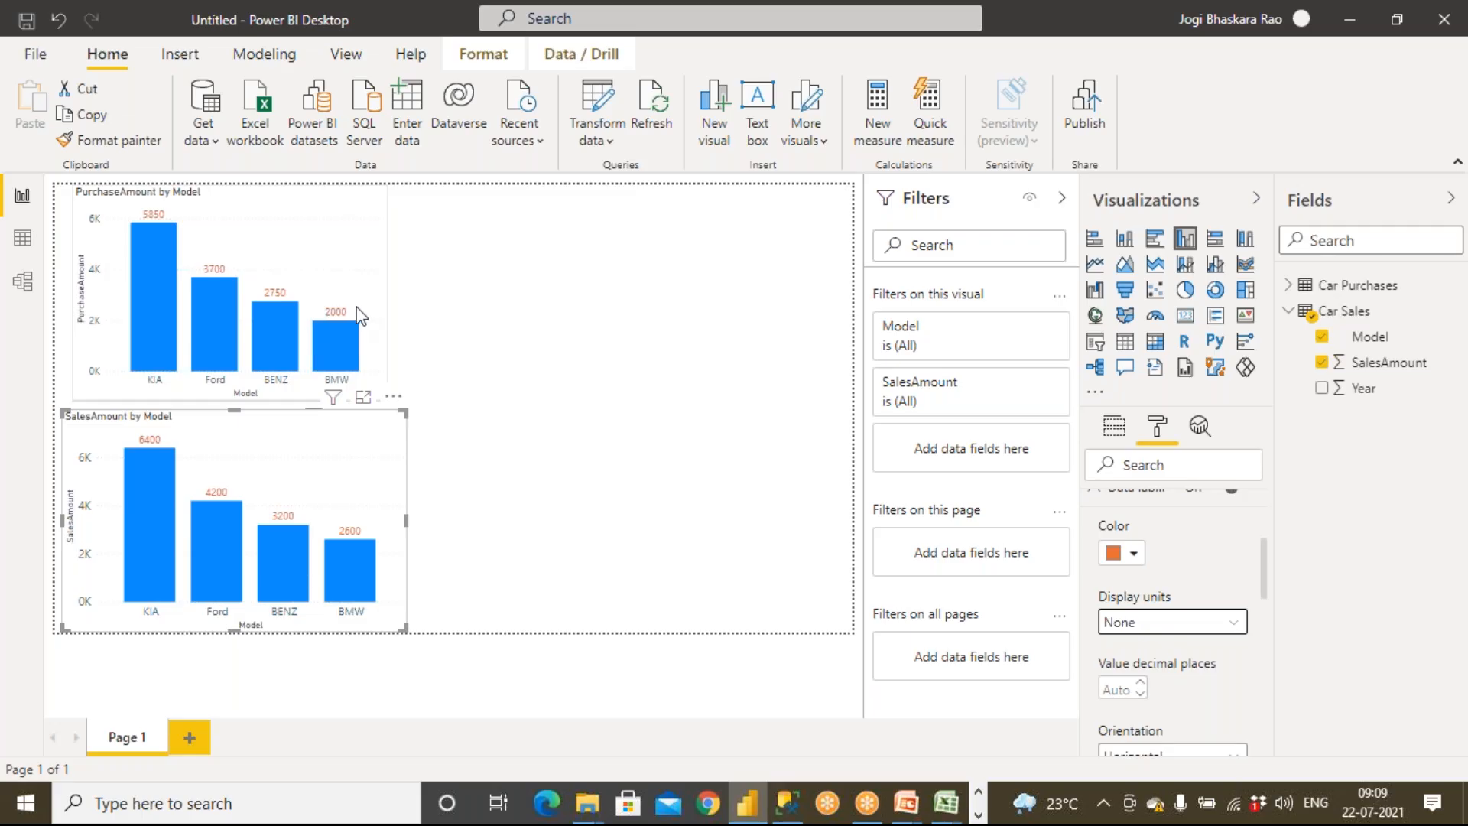
Select BMW in the purchase chart and compare the bar values across both charts
{"action": "left_click", "coordinate": [345, 326]}
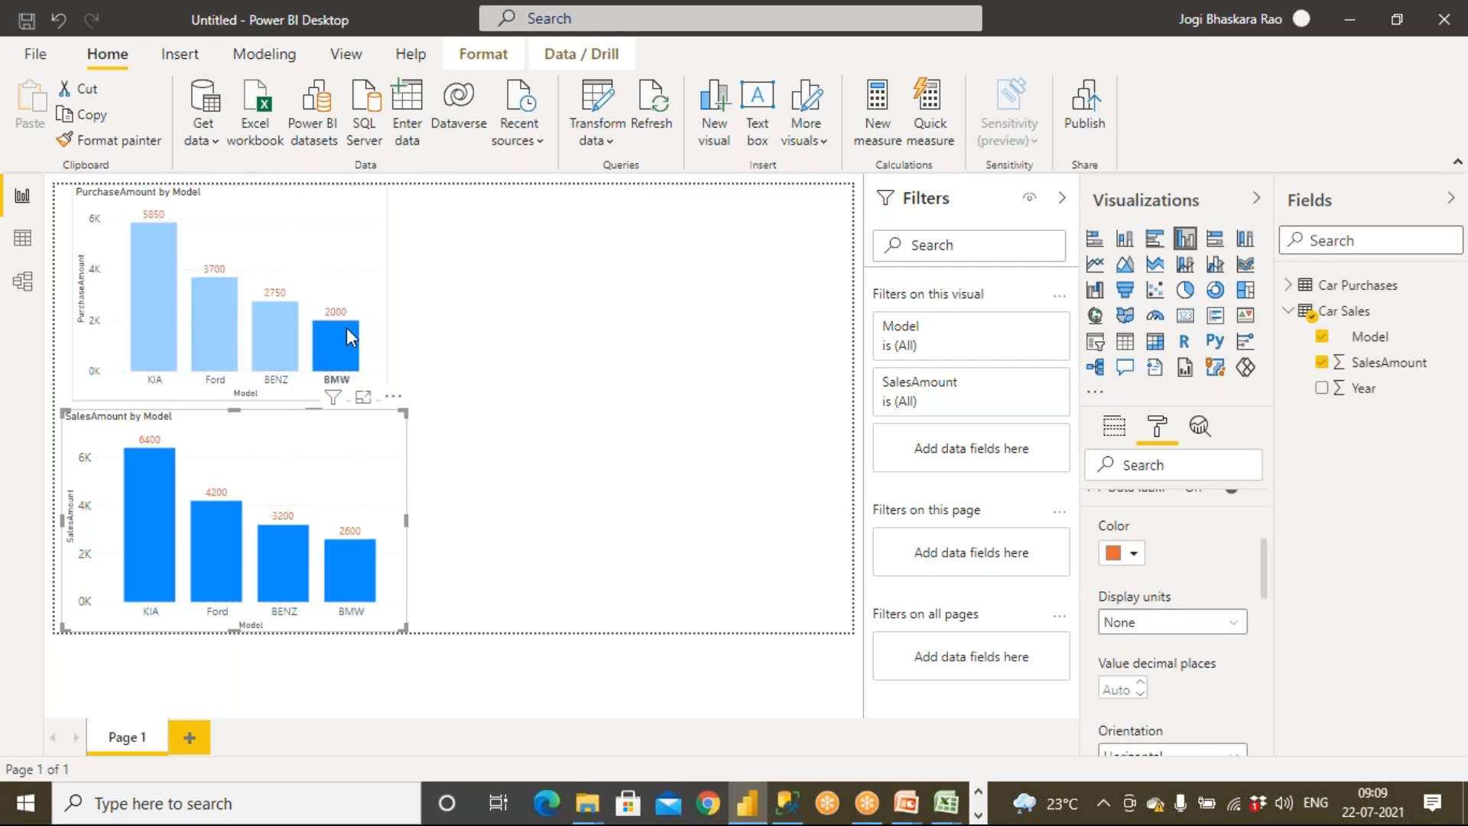
{"action": "mouse_move", "coordinate": [352, 571]}
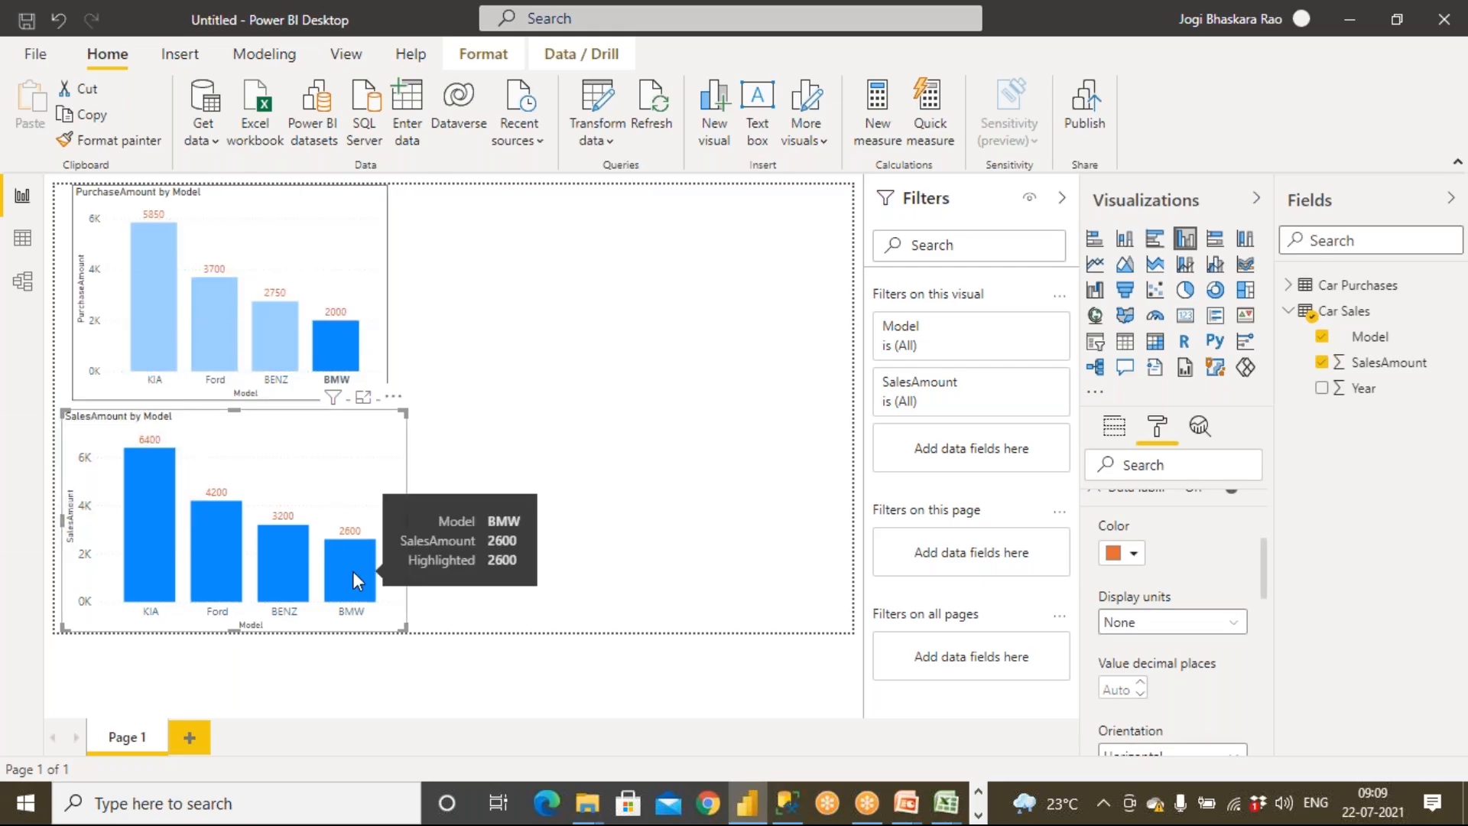
{"action": "mouse_move", "coordinate": [275, 332]}
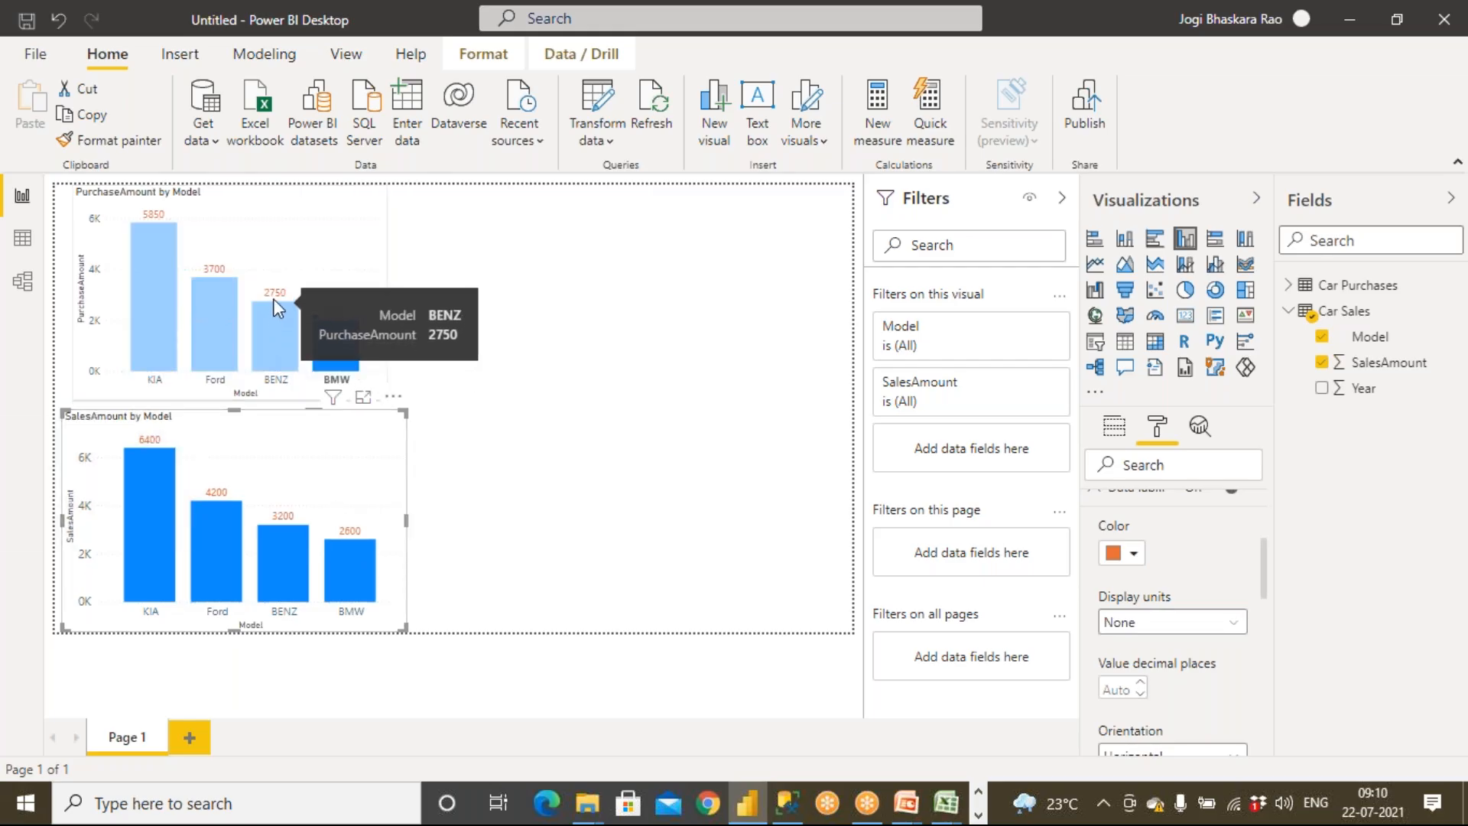
{"action": "mouse_move", "coordinate": [286, 544]}
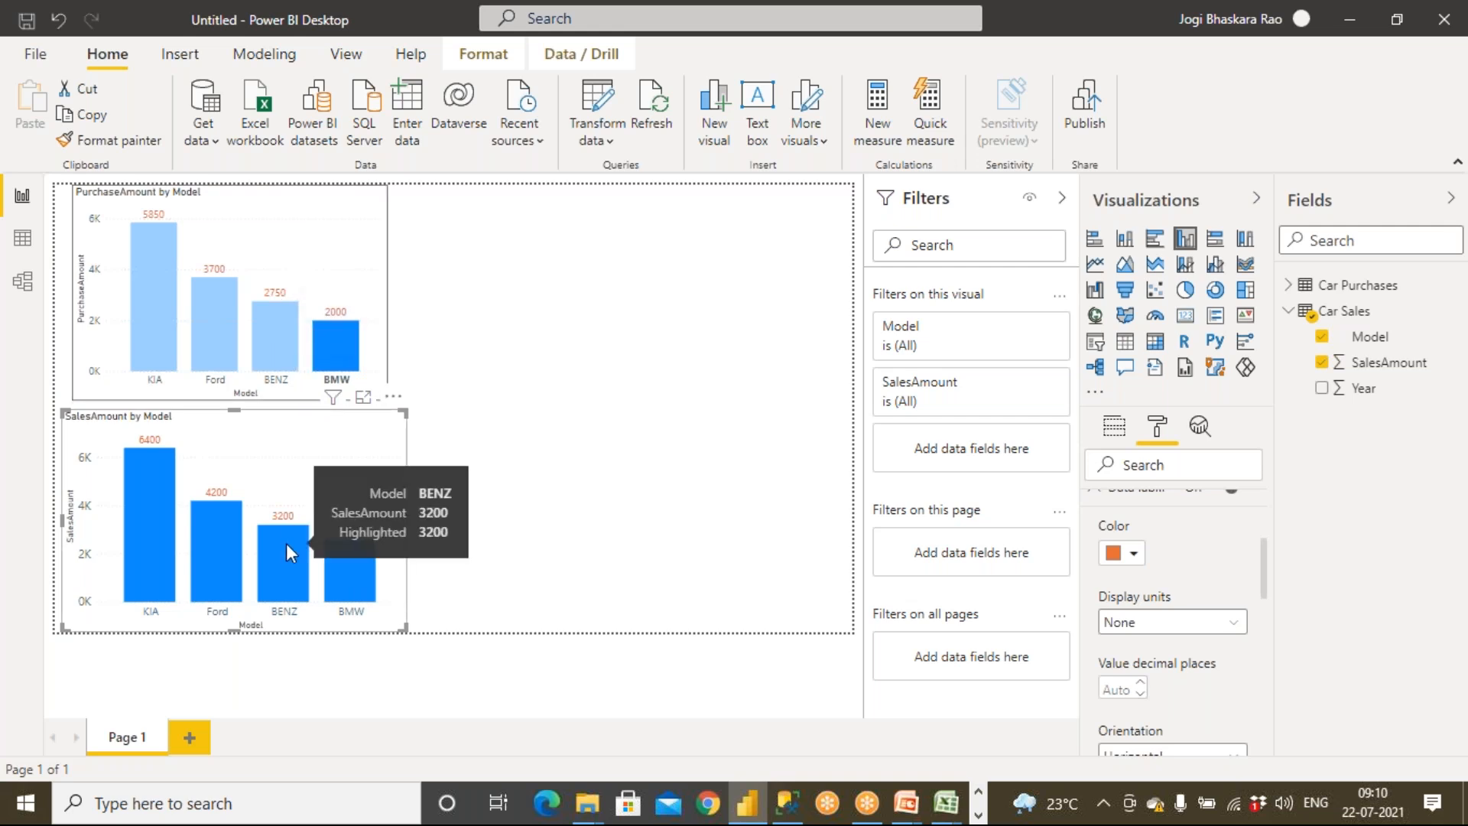
{"action": "left_click", "coordinate": [553, 330]}
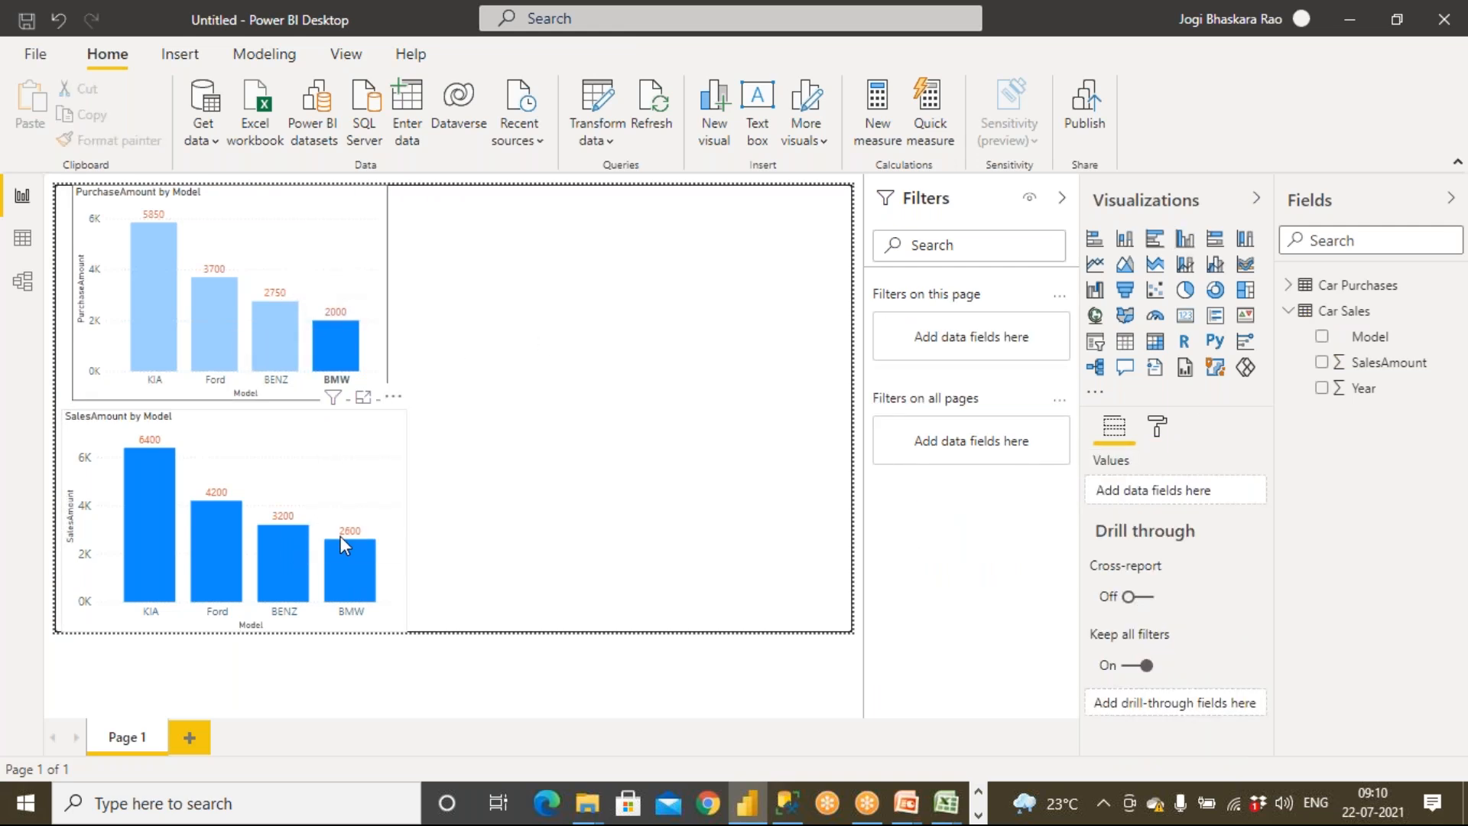
Widen the purchase chart to match the sales chart's width
{"action": "left_click", "coordinate": [380, 307]}
{"action": "left_click_drag", "start_coordinate": [393, 292], "coordinate": [406, 303]}
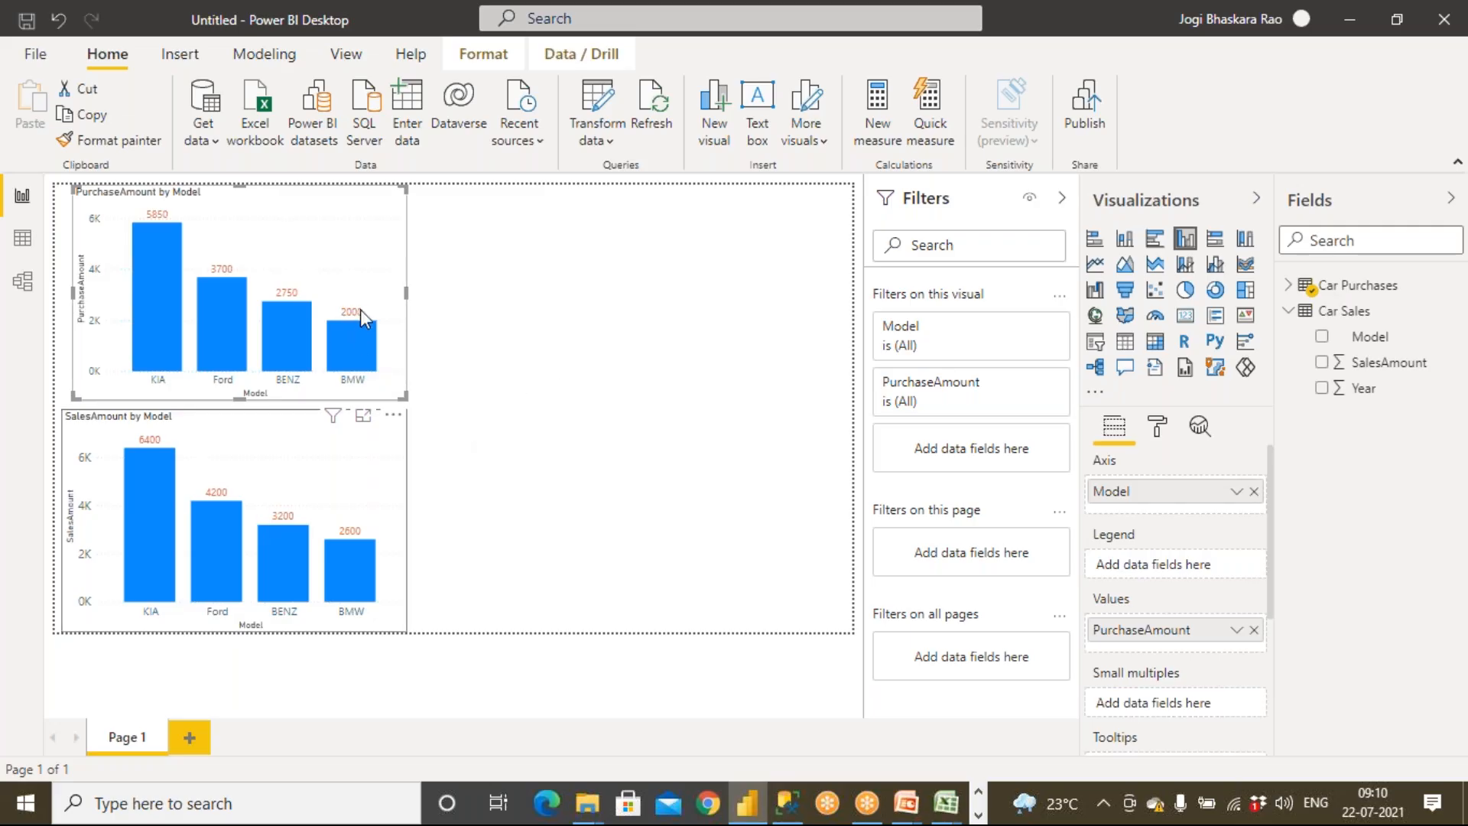
{"action": "mouse_move", "coordinate": [365, 327]}
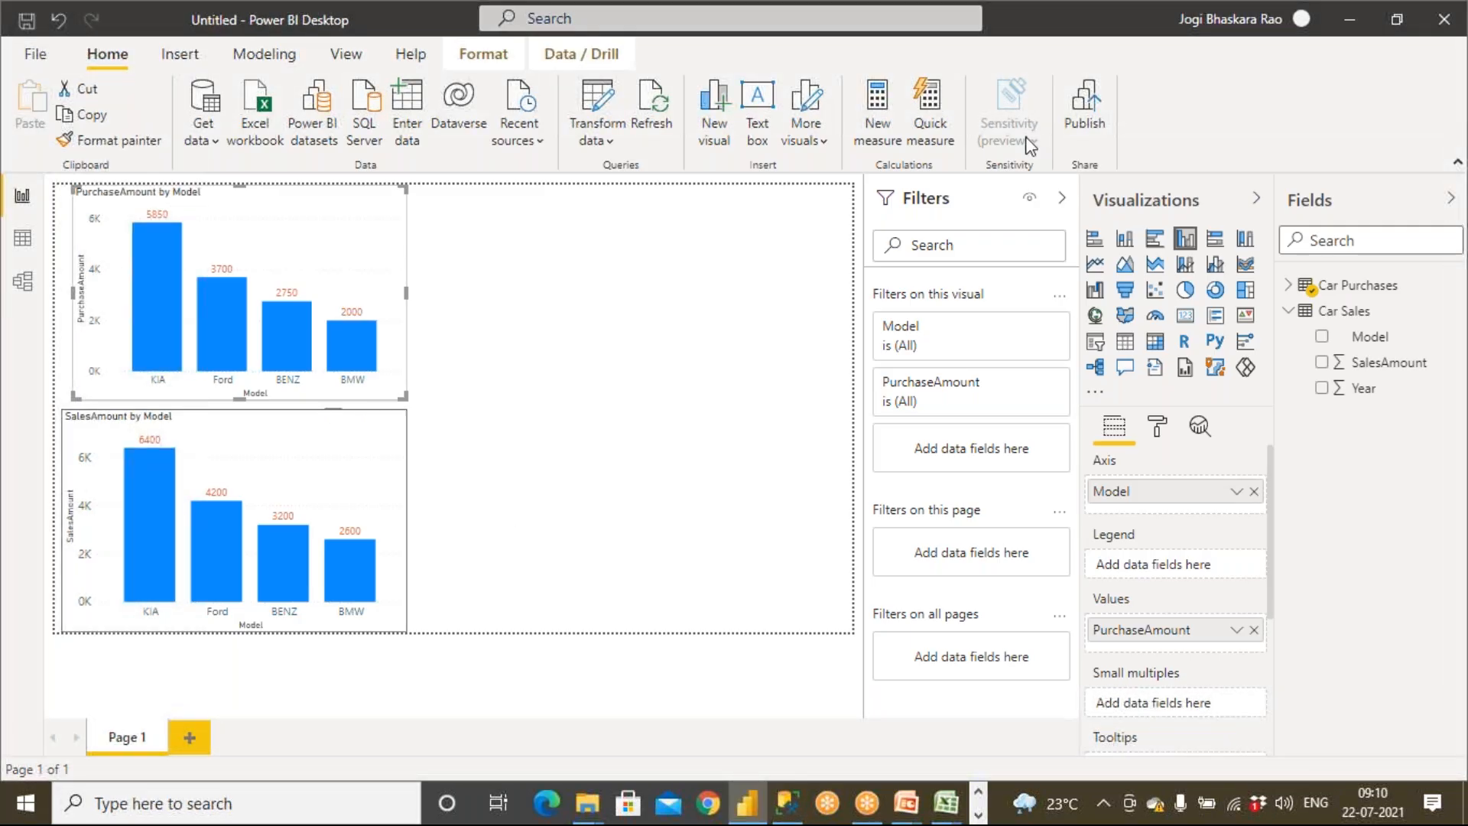
Add another clustered column chart and place it in the empty area beside the purchase chart
{"action": "left_click", "coordinate": [842, 240]}
{"action": "left_click", "coordinate": [1185, 240]}
{"action": "left_click_drag", "start_coordinate": [629, 433], "coordinate": [631, 209]}
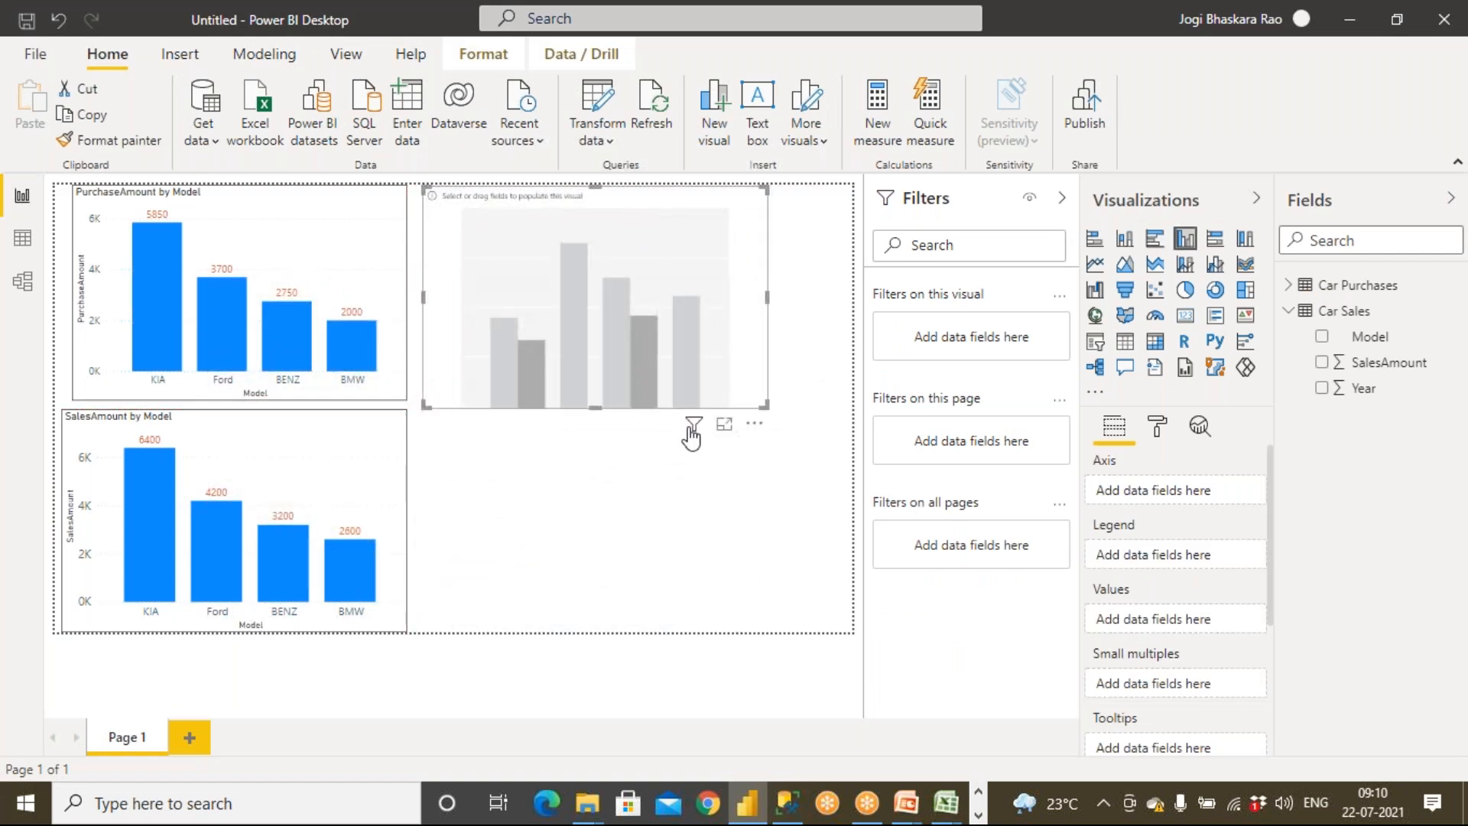
{"action": "left_click", "coordinate": [695, 473]}
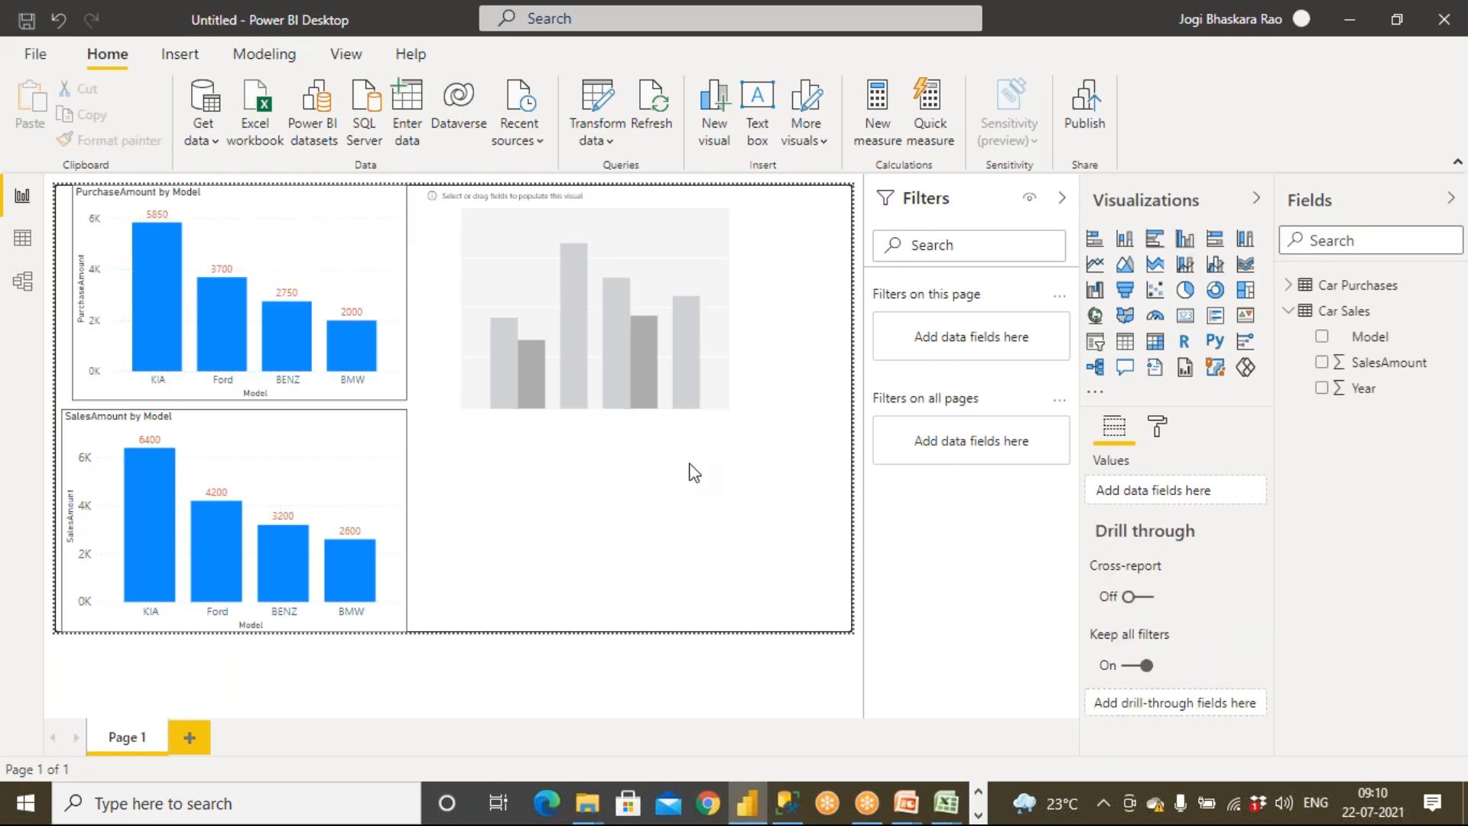
{"action": "left_click", "coordinate": [1288, 285]}
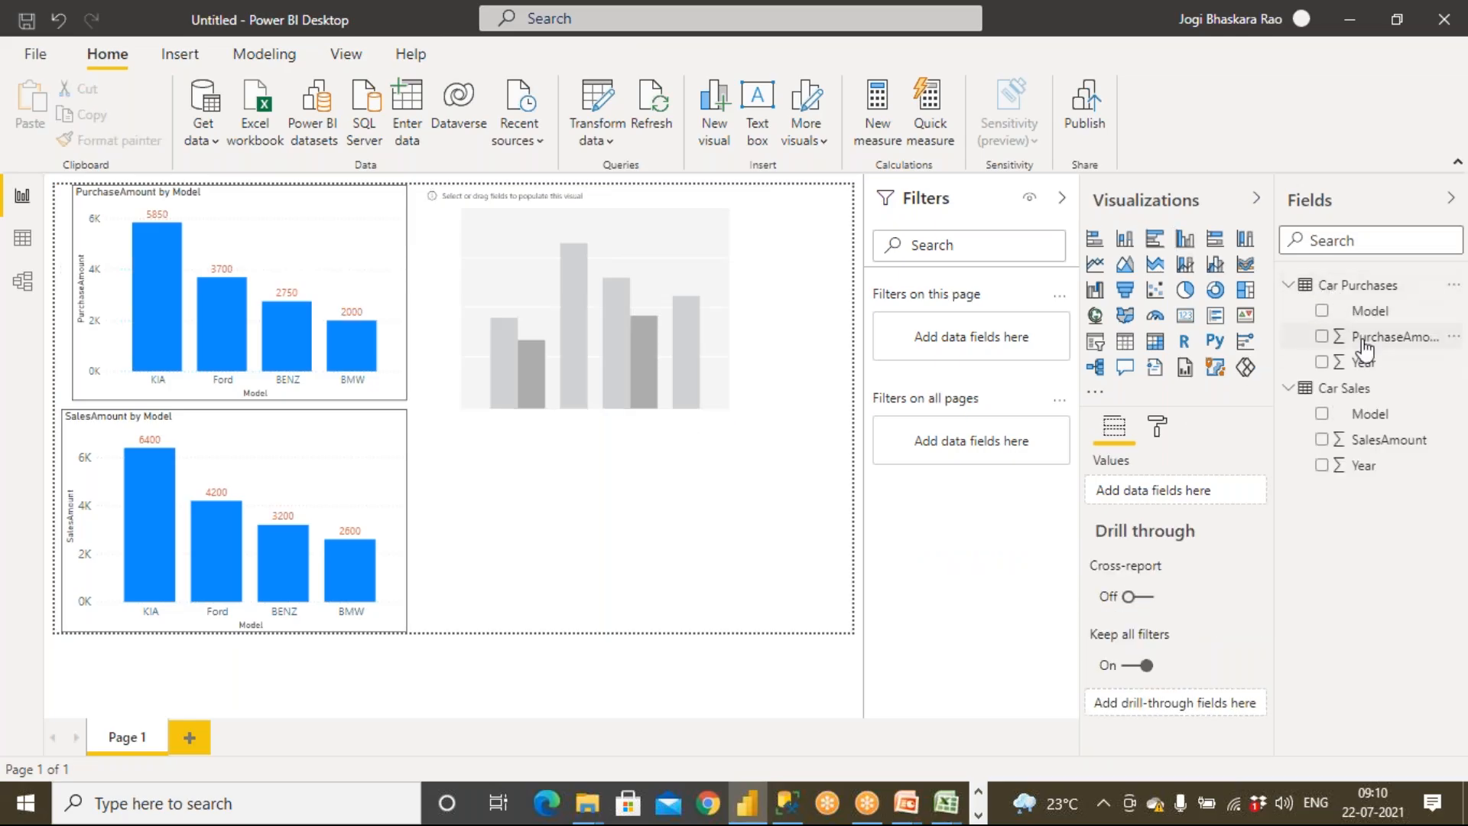
Populate the new chart with Car Purchases Model on the axis and PurchaseAmount as values
{"action": "left_click_drag", "start_coordinate": [1327, 321], "coordinate": [632, 313]}
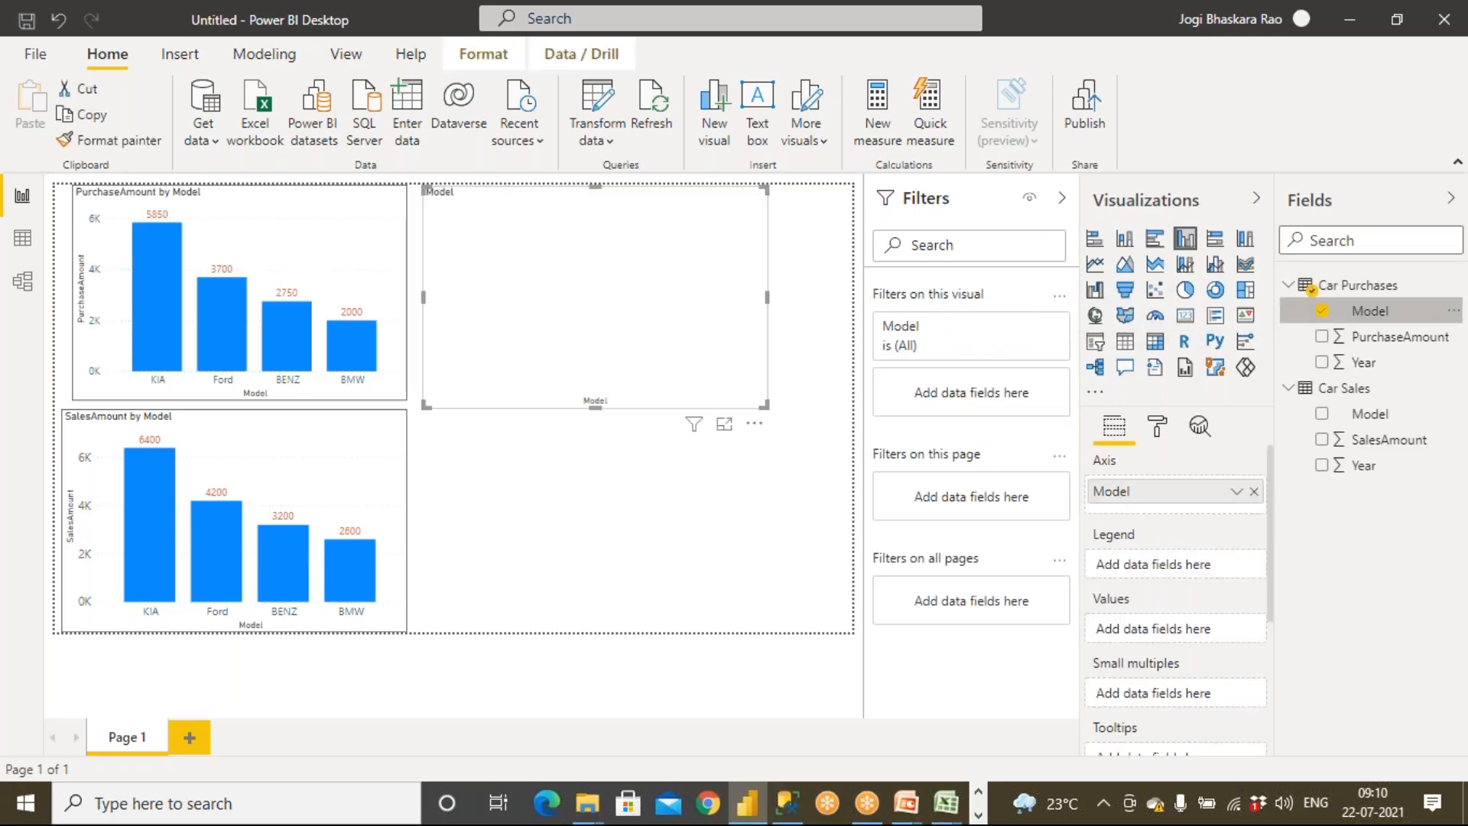
{"action": "left_click", "coordinate": [1322, 337]}
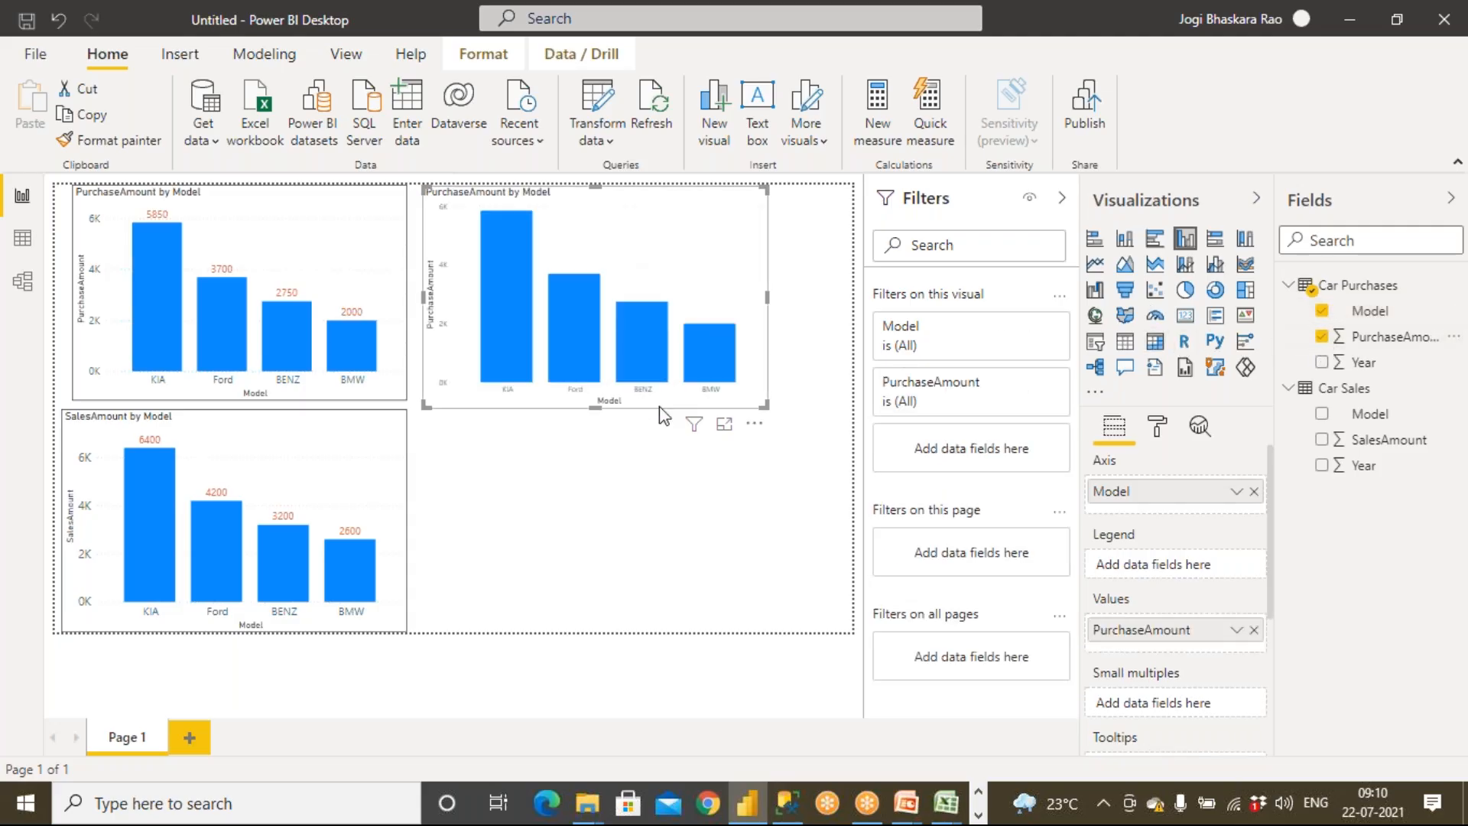
Copy the original purchase chart's formatting onto the new chart with Format Painter
{"action": "left_click", "coordinate": [295, 257]}
{"action": "left_click", "coordinate": [98, 142]}
{"action": "left_click", "coordinate": [514, 298]}
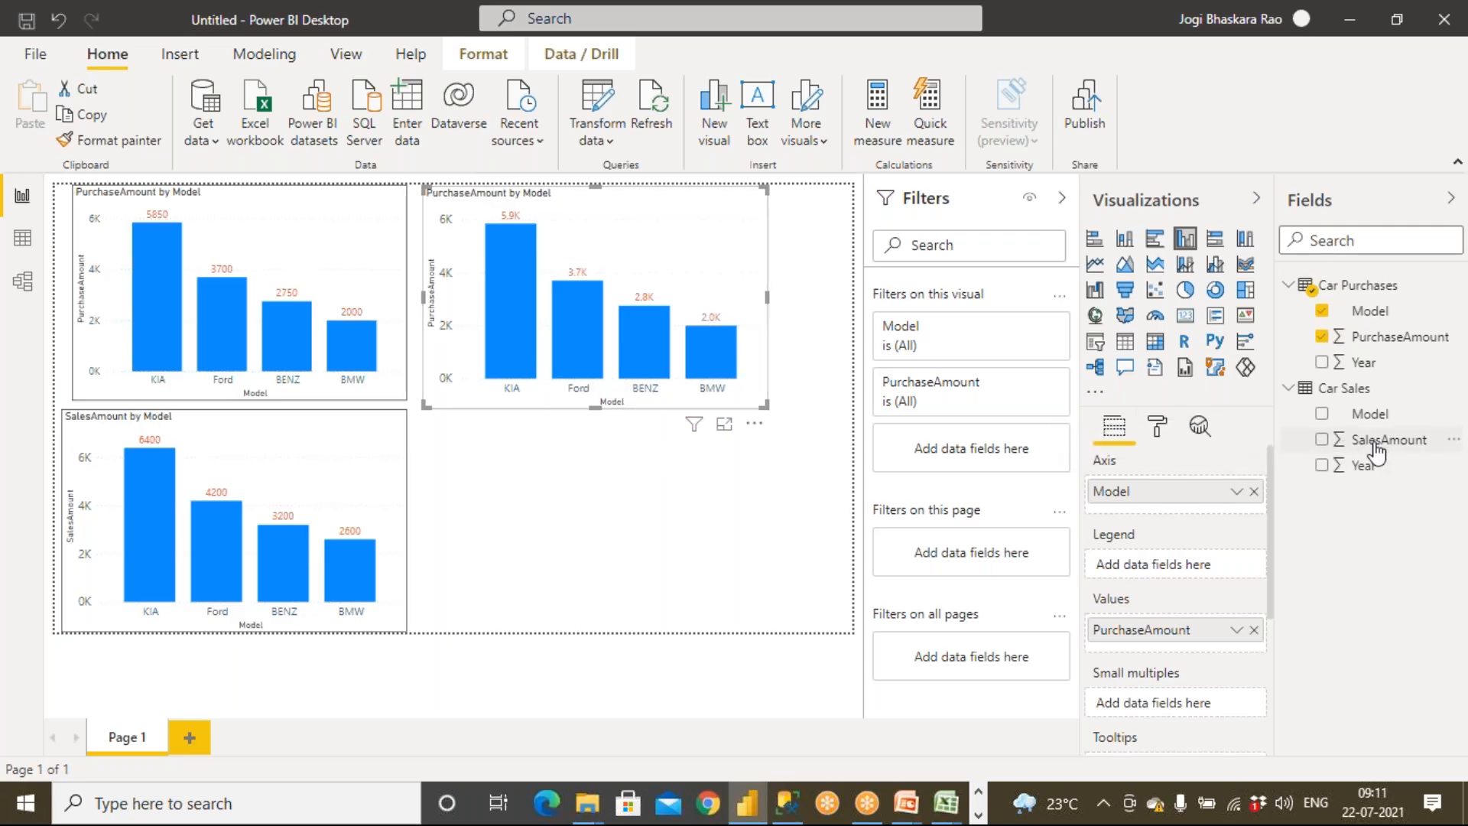
Add Car Sales SalesAmount to the new chart's values and widen the chart slightly
{"action": "left_click_drag", "start_coordinate": [1376, 441], "coordinate": [698, 318]}
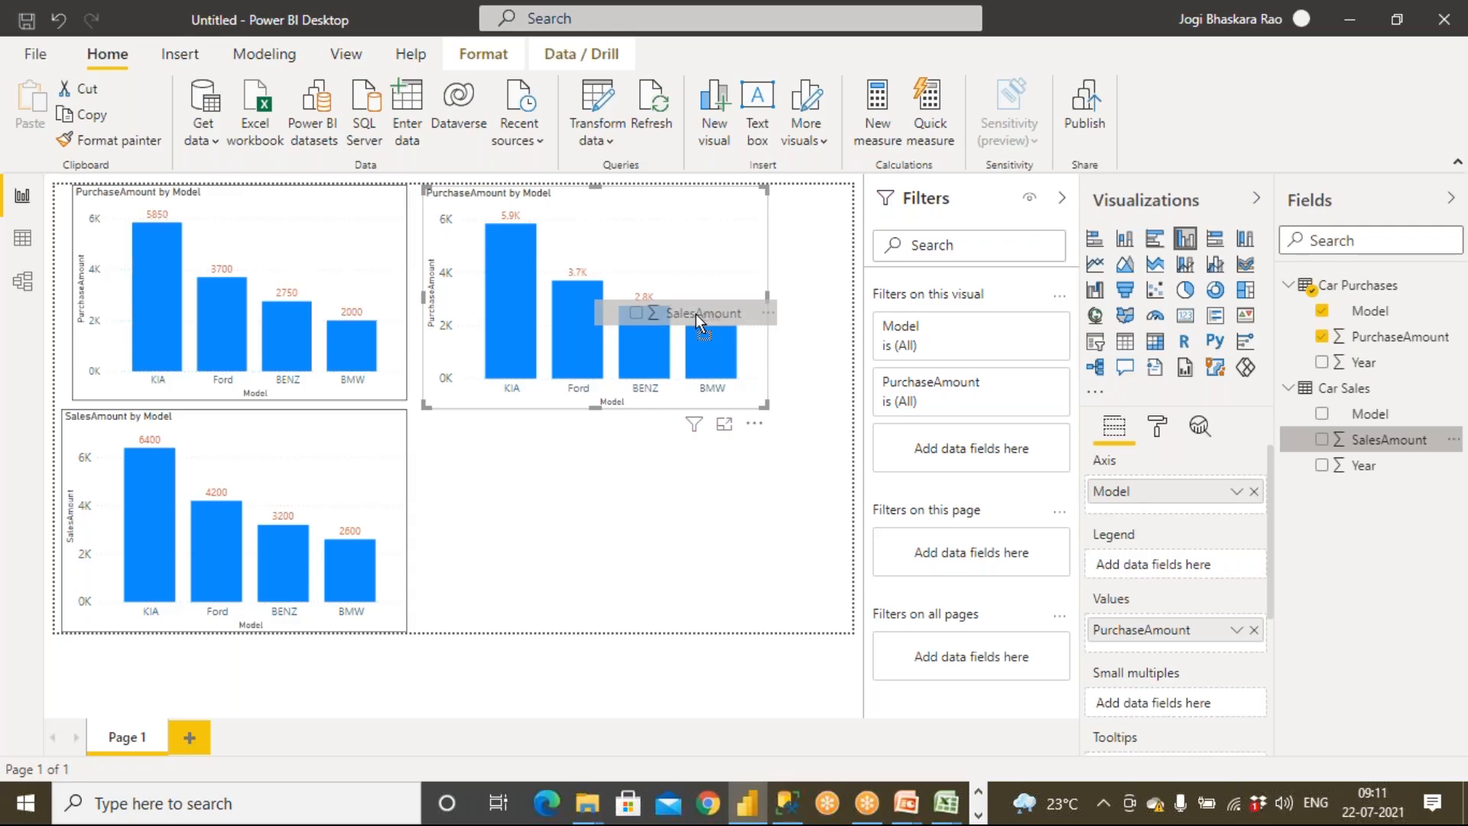
{"action": "left_click_drag", "start_coordinate": [696, 314], "coordinate": [696, 313]}
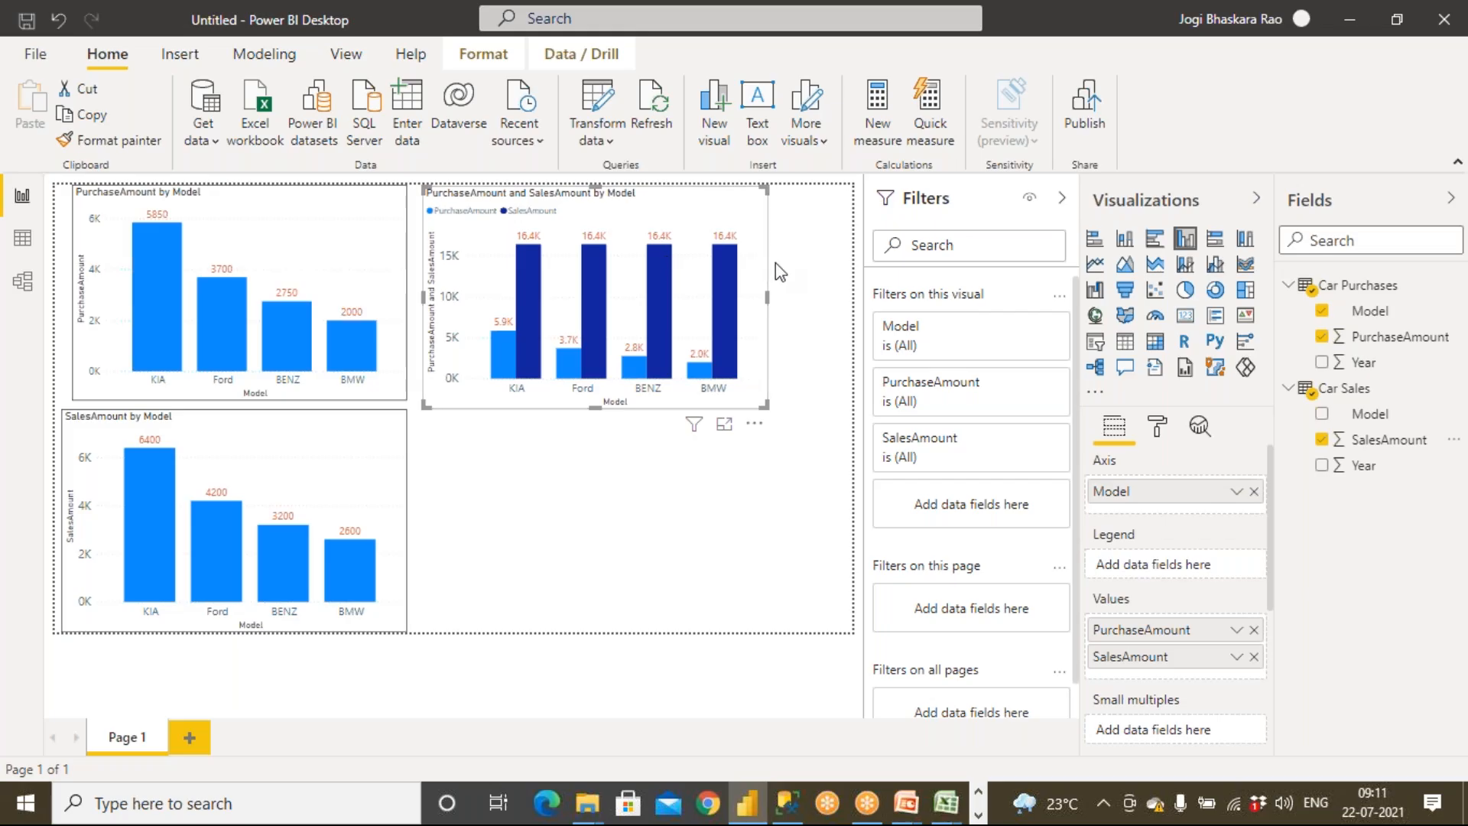
{"action": "left_click_drag", "start_coordinate": [768, 298], "coordinate": [816, 300]}
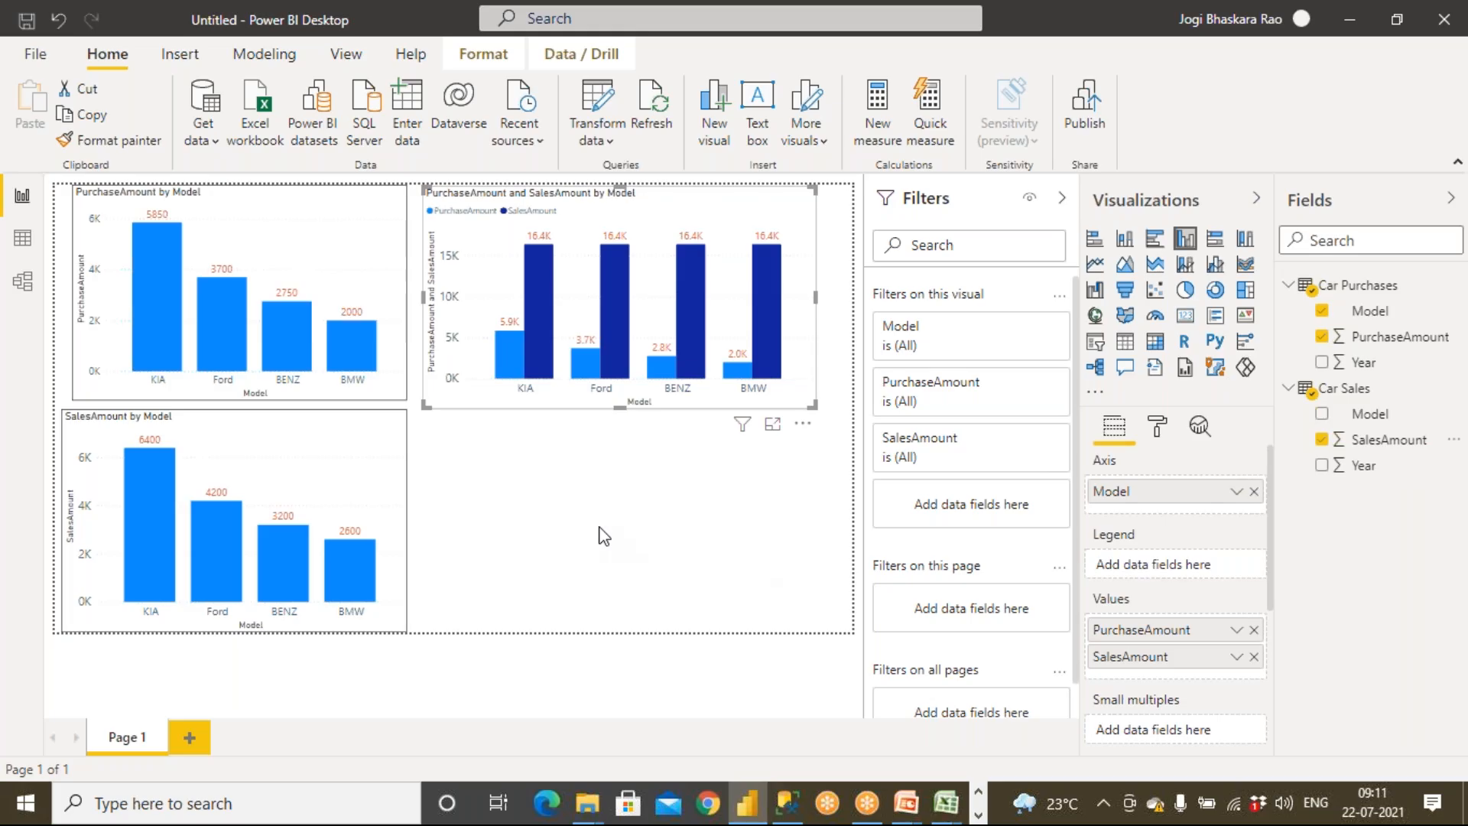
Insert another clustered column chart below it with Car Sales Model, SalesAmount and Car Purchases PurchaseAmount
{"action": "left_click", "coordinate": [601, 535]}
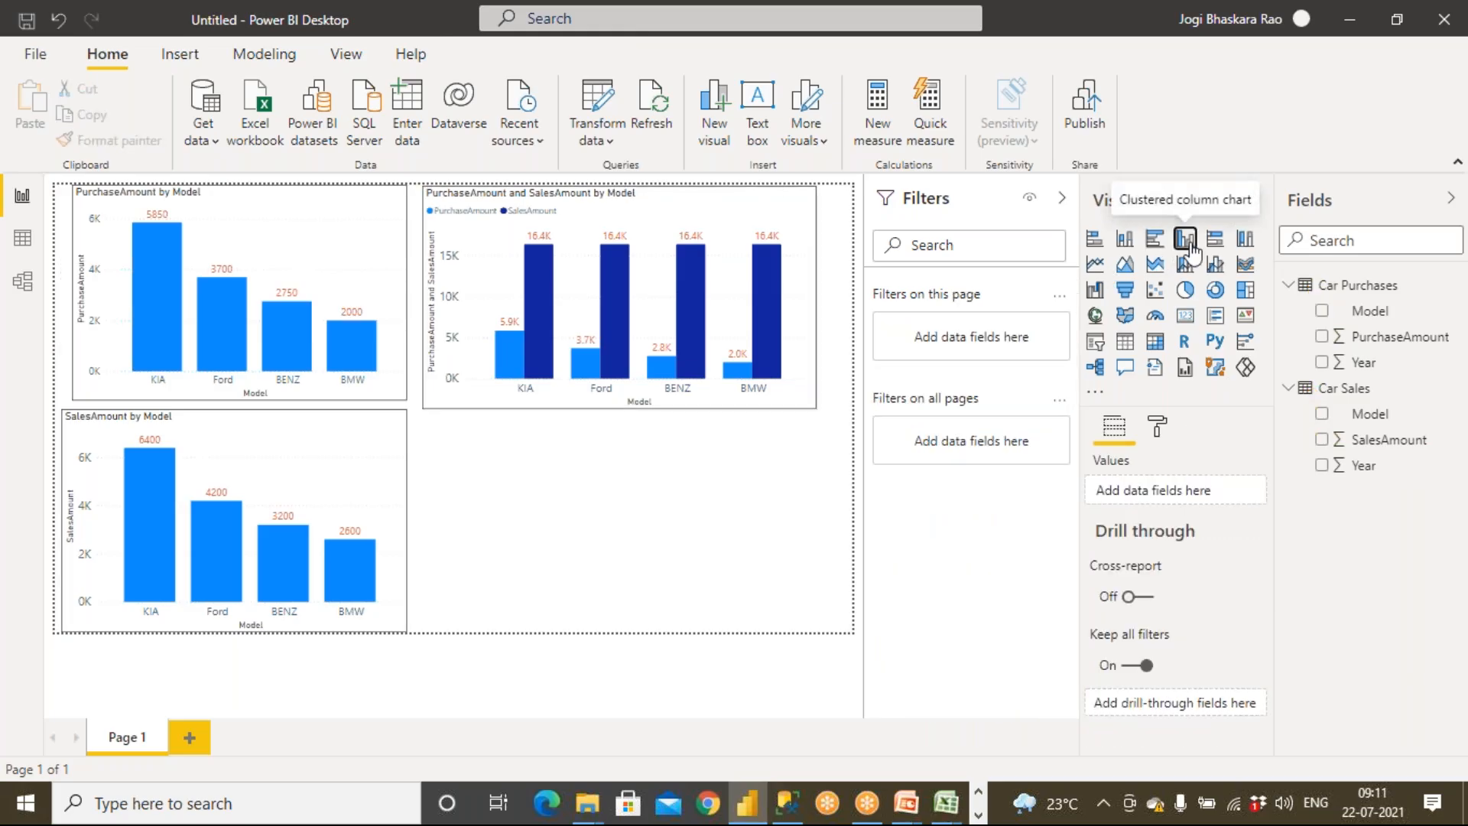
{"action": "left_click", "coordinate": [1187, 241]}
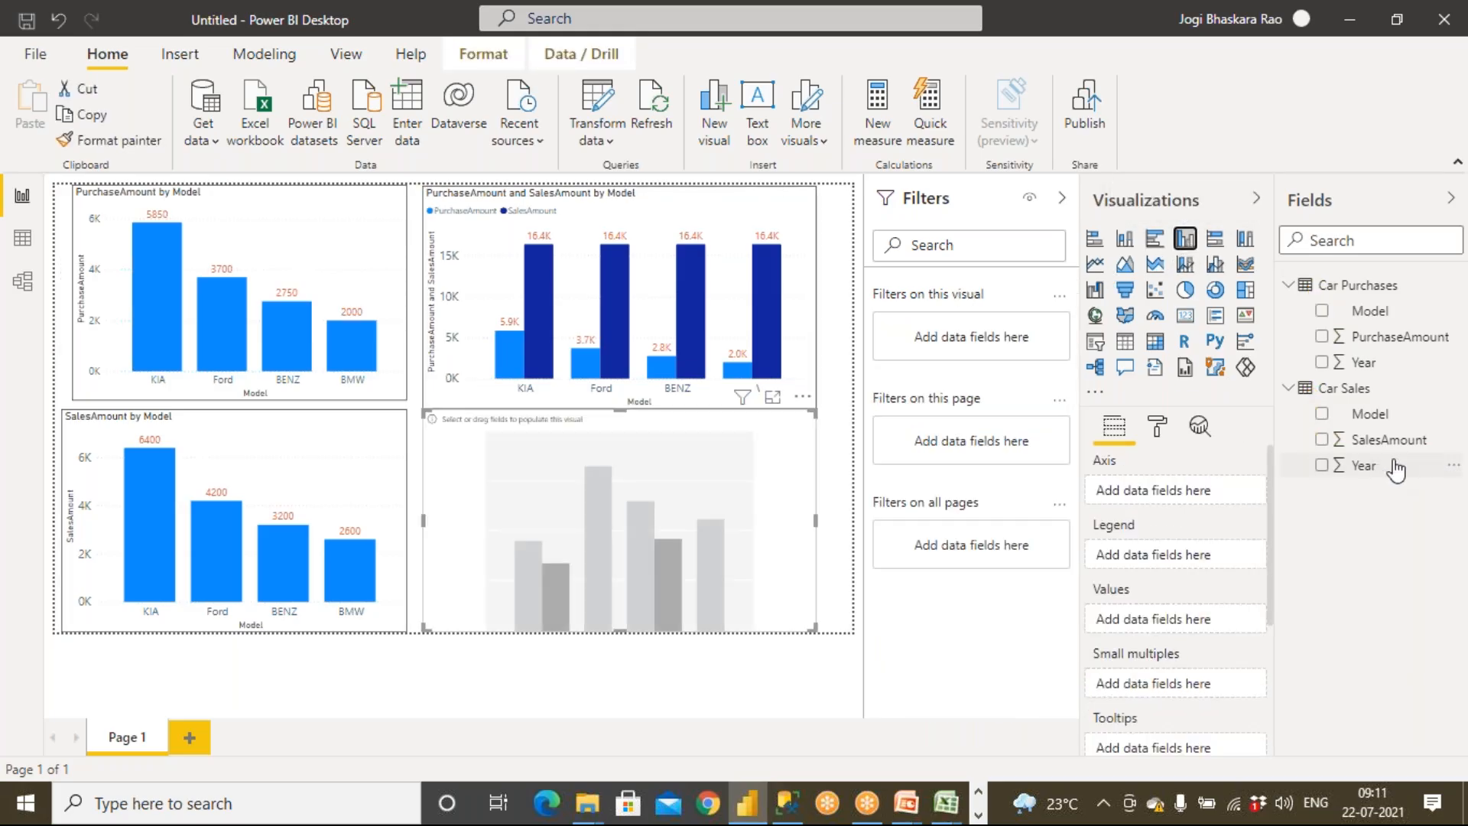
{"action": "left_click_drag", "start_coordinate": [1363, 414], "coordinate": [638, 497]}
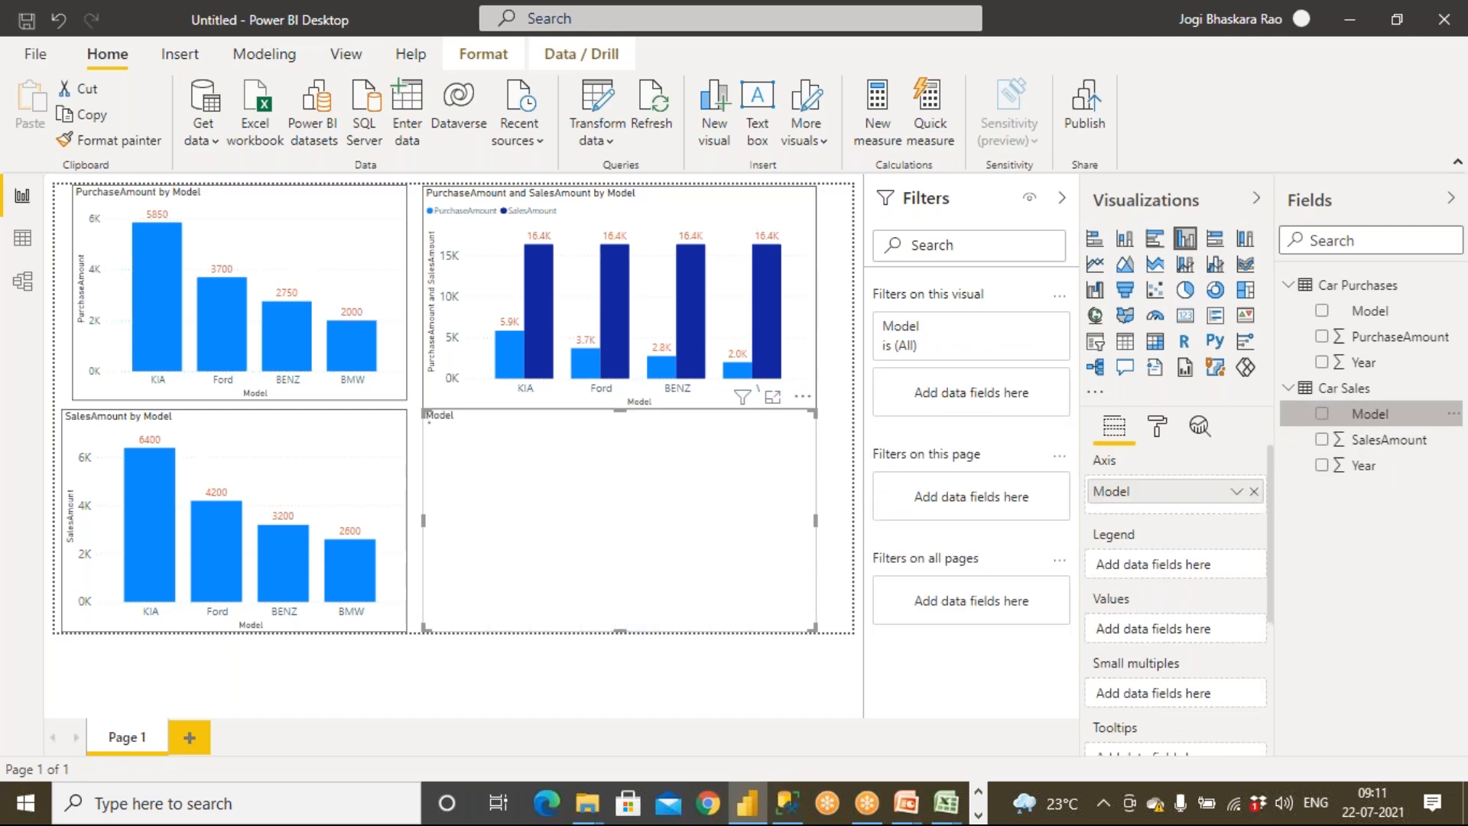
{"action": "left_click", "coordinate": [1322, 441]}
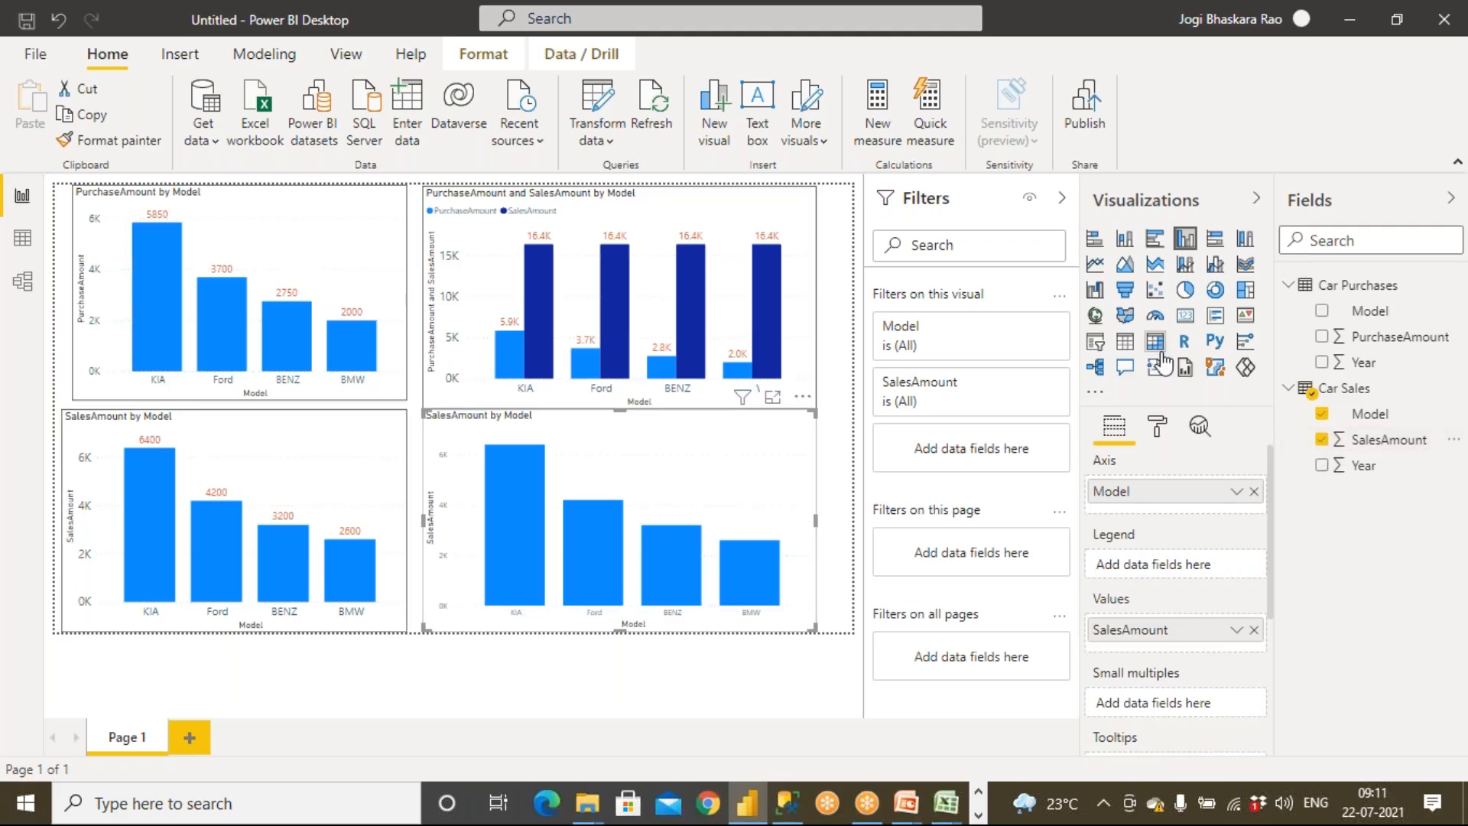
{"action": "left_click_drag", "start_coordinate": [1369, 340], "coordinate": [736, 499]}
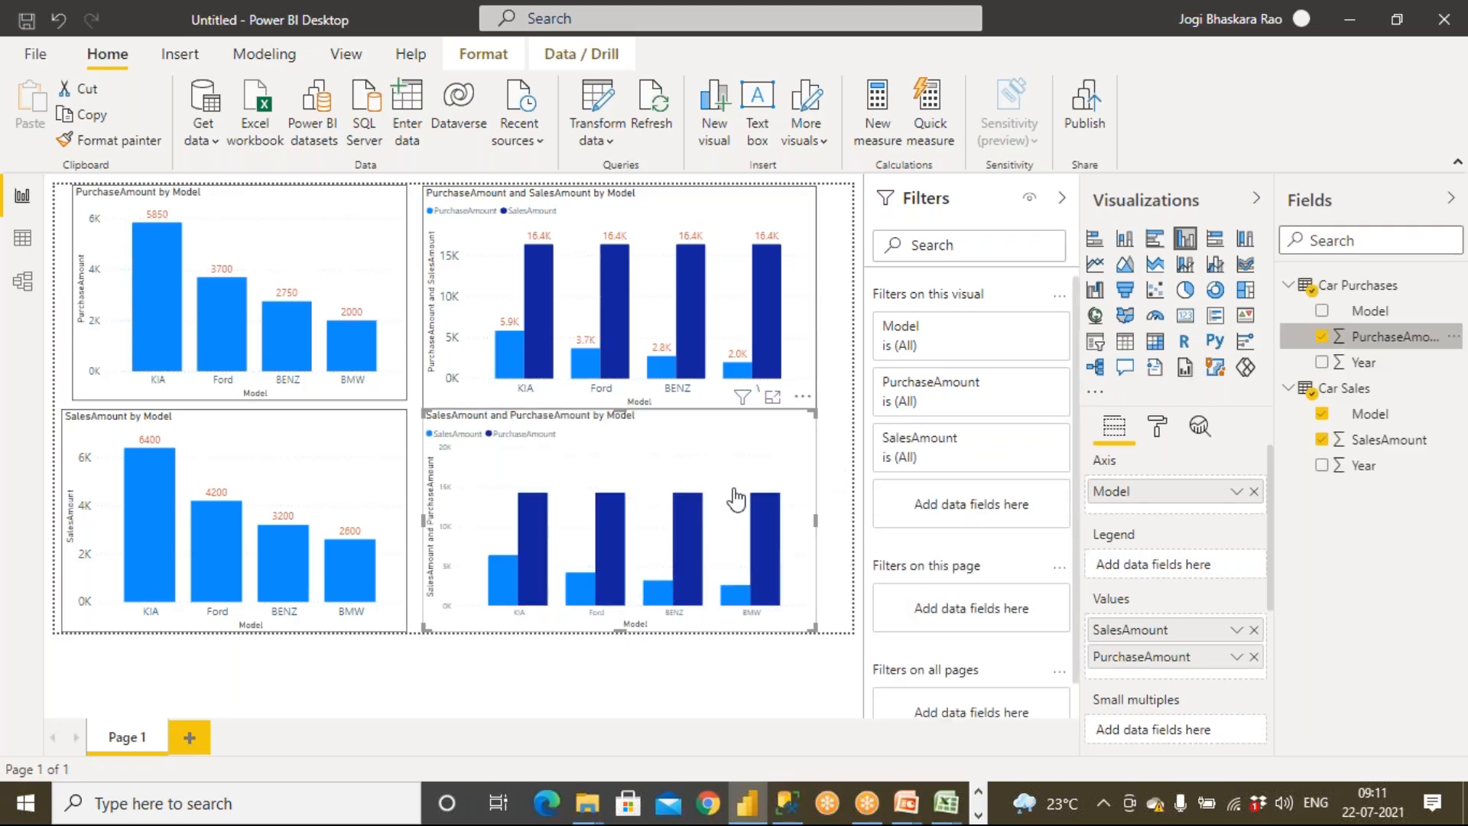
Copy the purchase chart's formatting onto the lower combined chart with Format Painter
{"action": "left_click", "coordinate": [286, 238]}
{"action": "left_click", "coordinate": [119, 139]}
{"action": "left_click", "coordinate": [550, 477]}
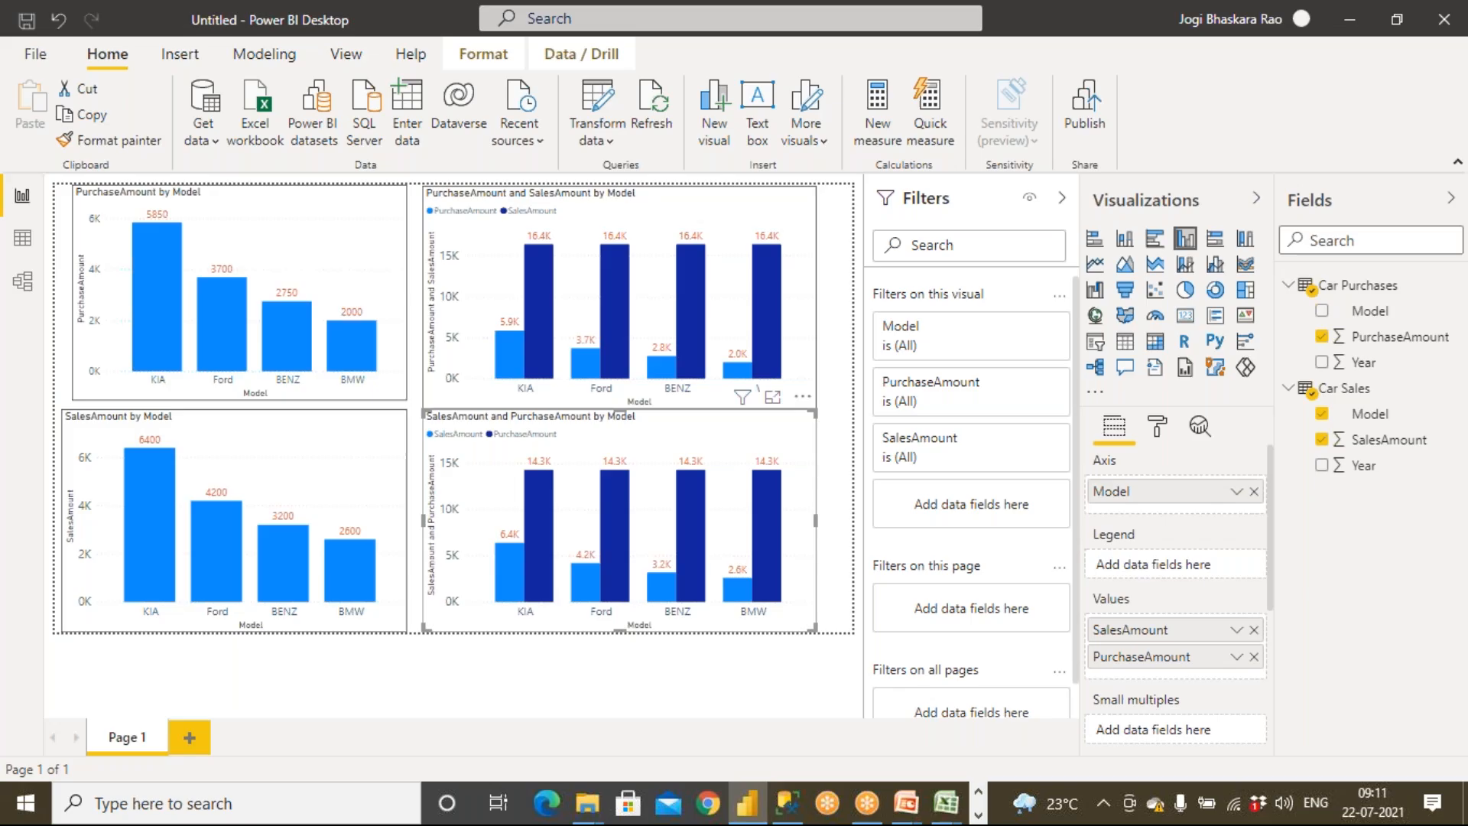
Reorder the lower combined chart's values so PurchaseAmount comes before SalesAmount
{"action": "left_click", "coordinate": [504, 279]}
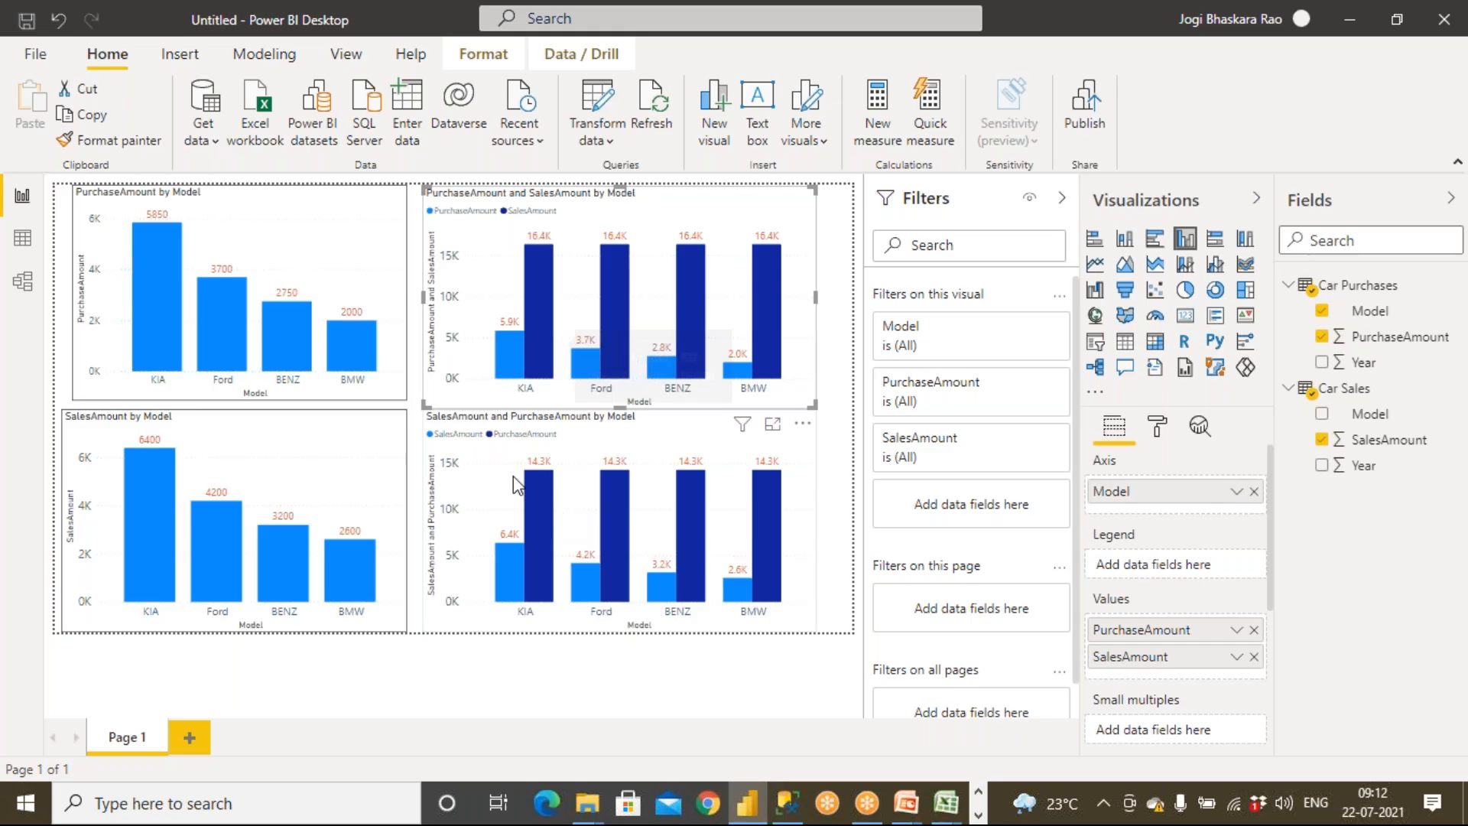
{"action": "left_click", "coordinate": [484, 463]}
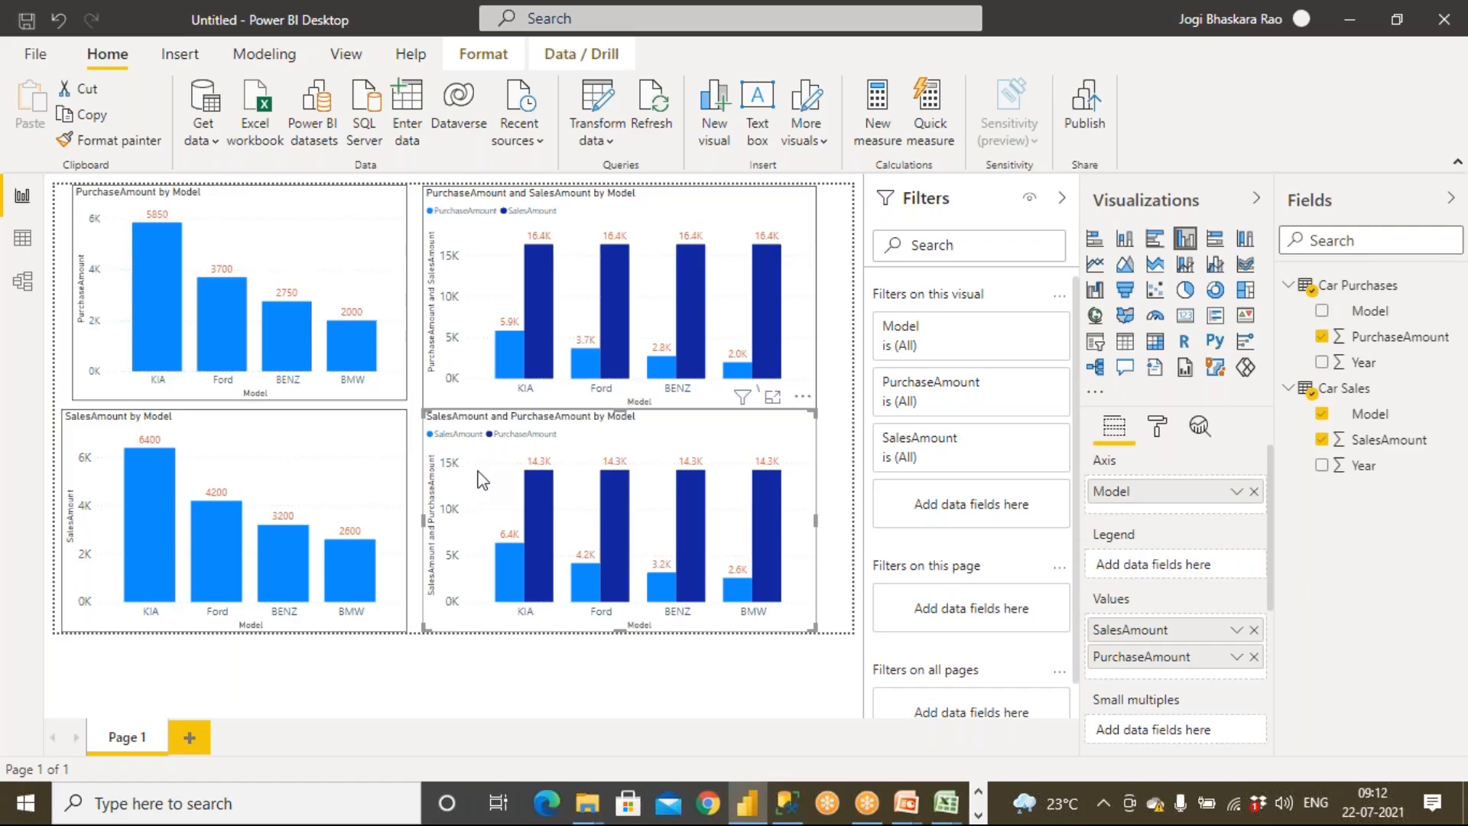
{"action": "left_click_drag", "start_coordinate": [1144, 665], "coordinate": [1144, 634]}
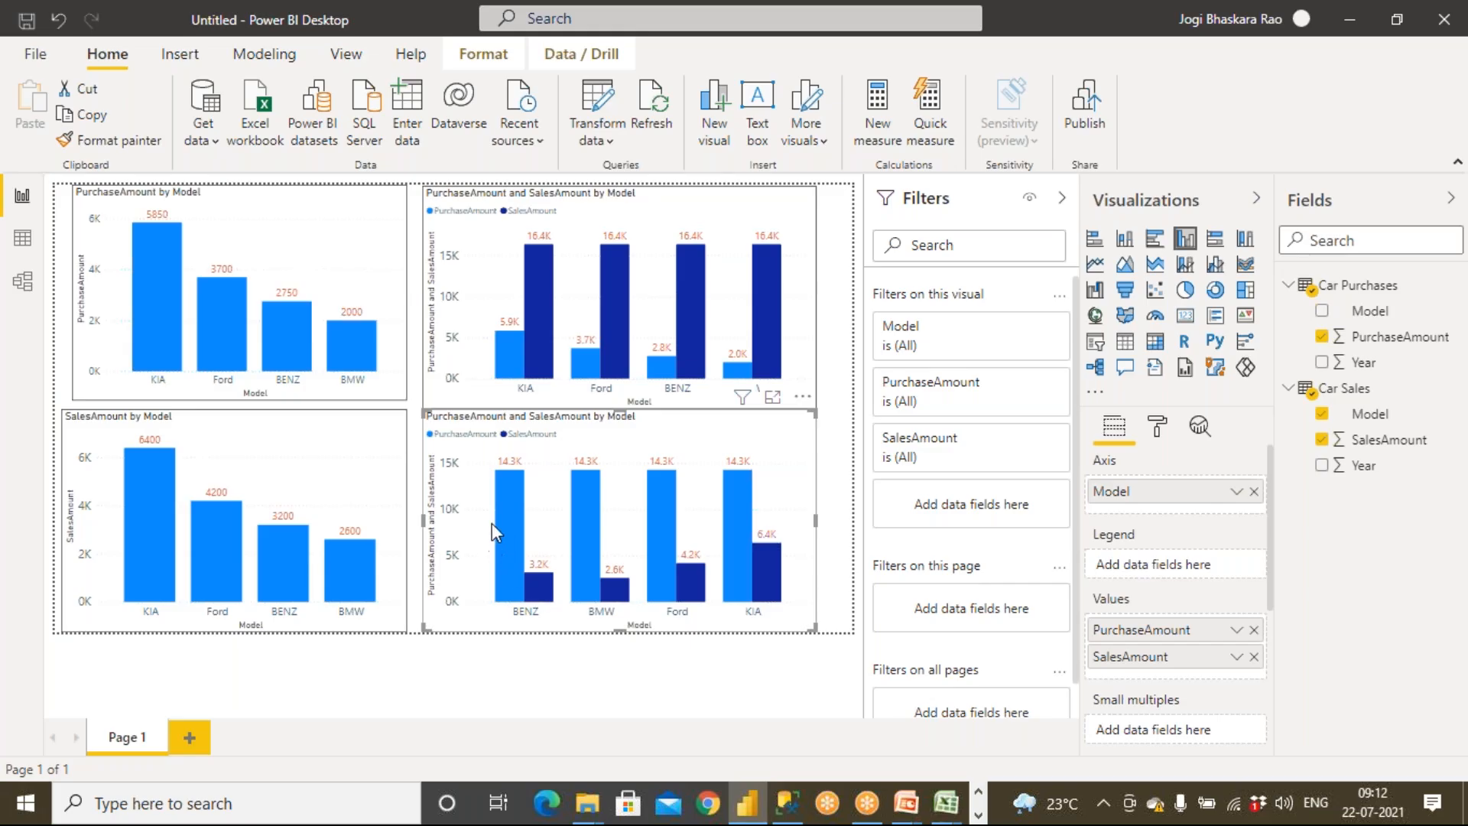
Start a new relationship in model view linking the Model columns of Car Purchases and Car Sales
{"action": "mouse_move", "coordinate": [504, 488]}
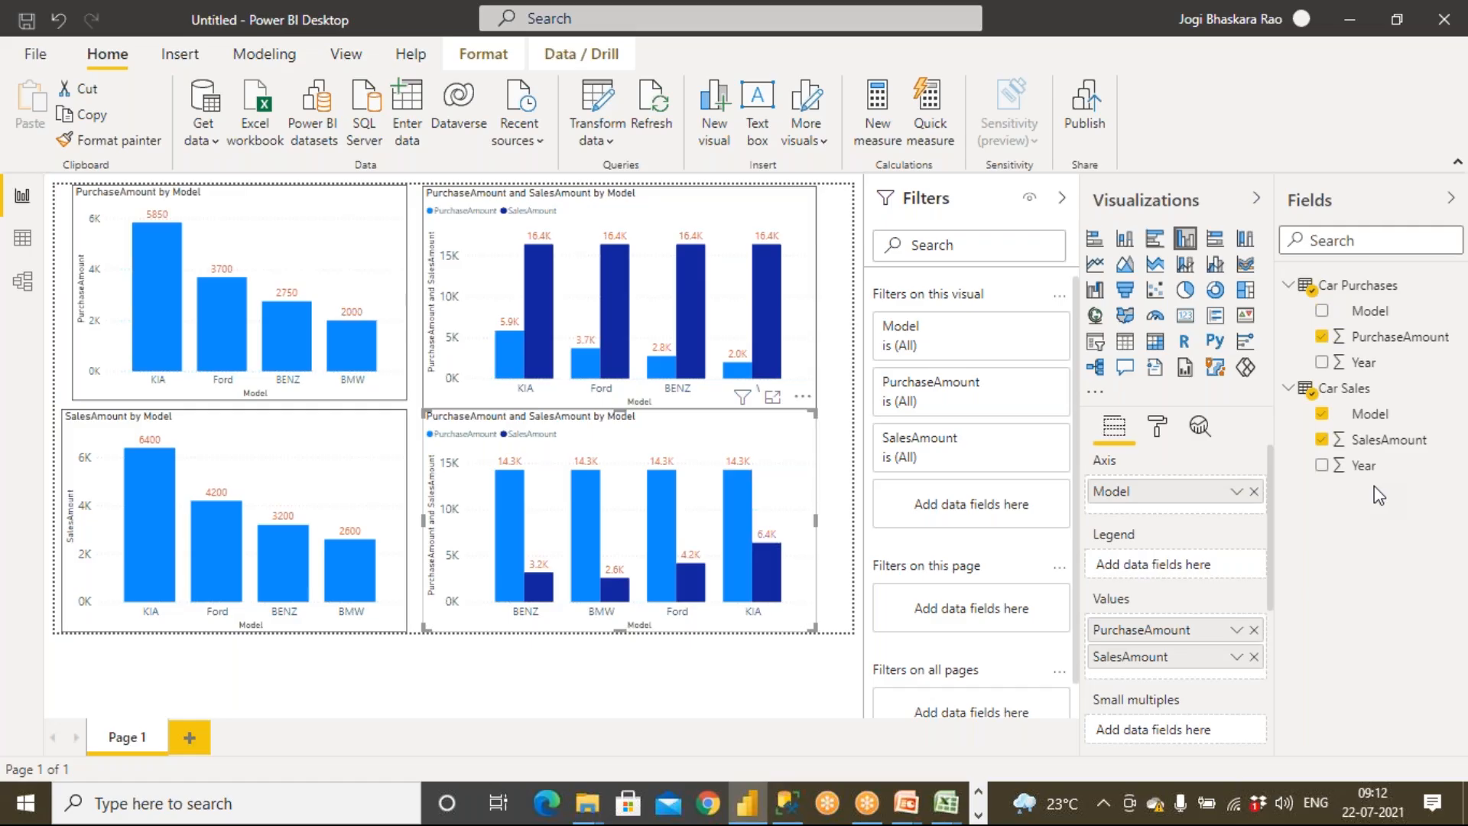
{"action": "left_click", "coordinate": [22, 280]}
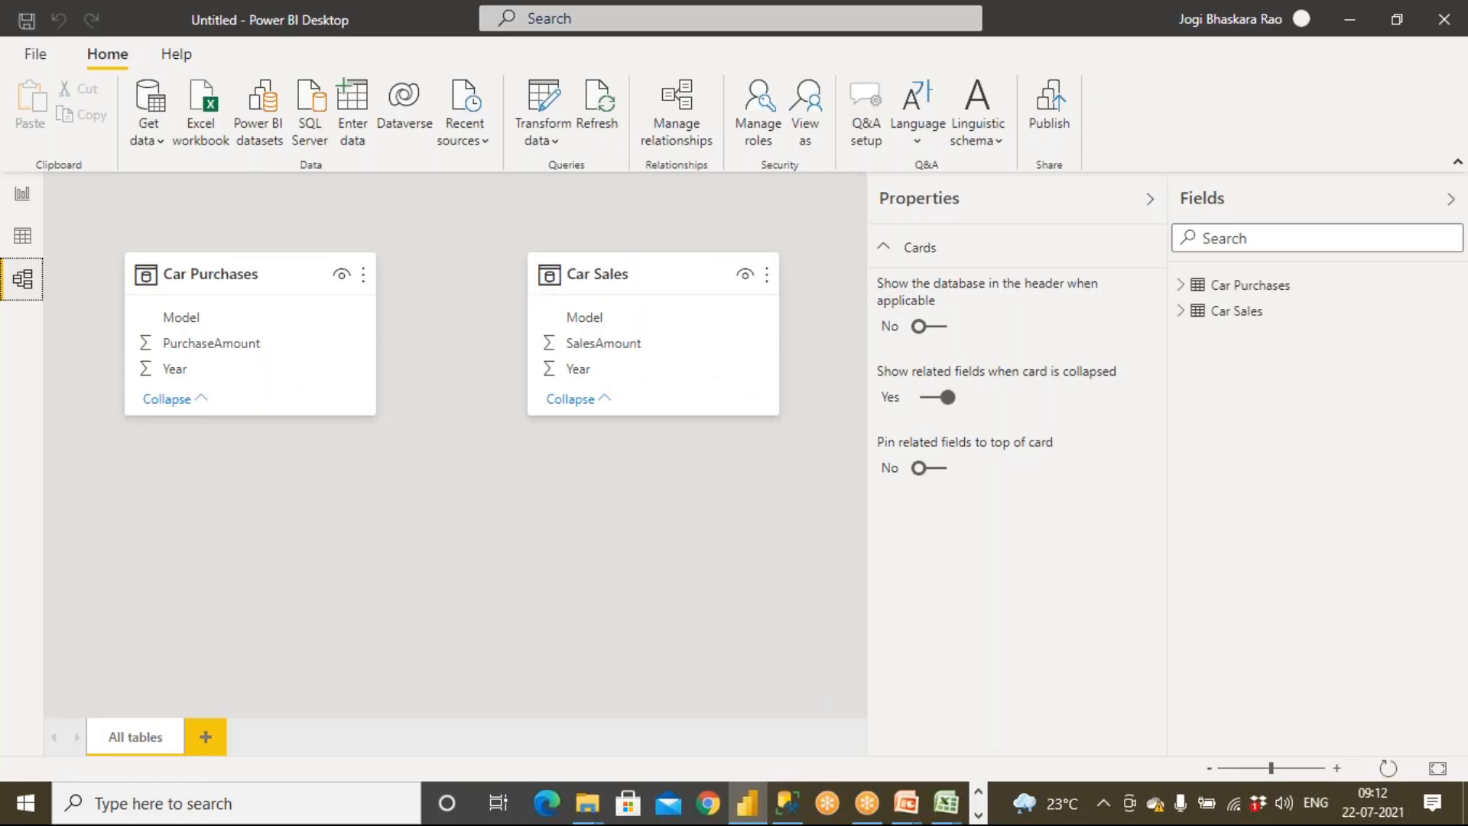
{"action": "left_click", "coordinate": [670, 134]}
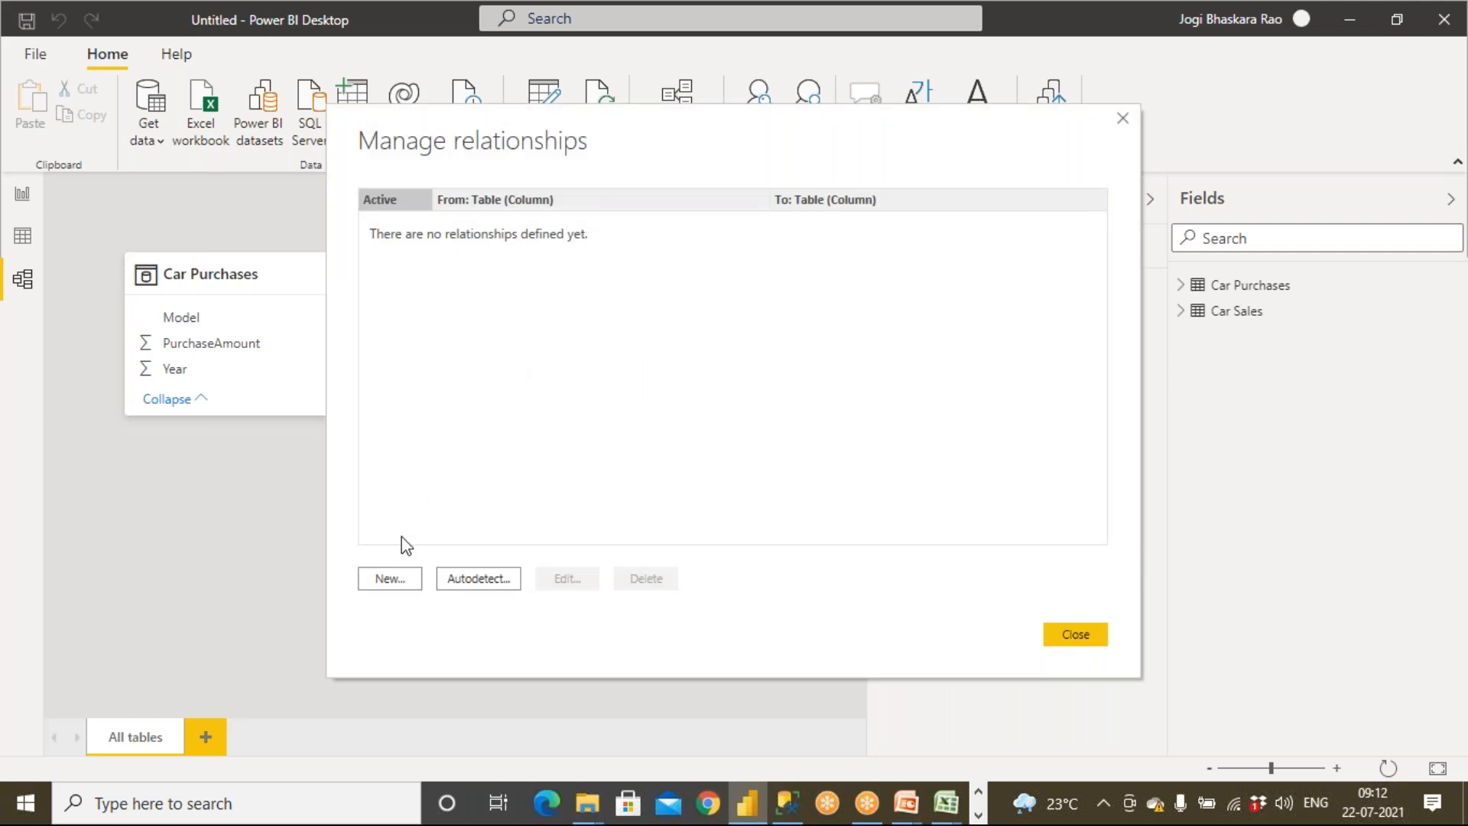
{"action": "left_click", "coordinate": [388, 581]}
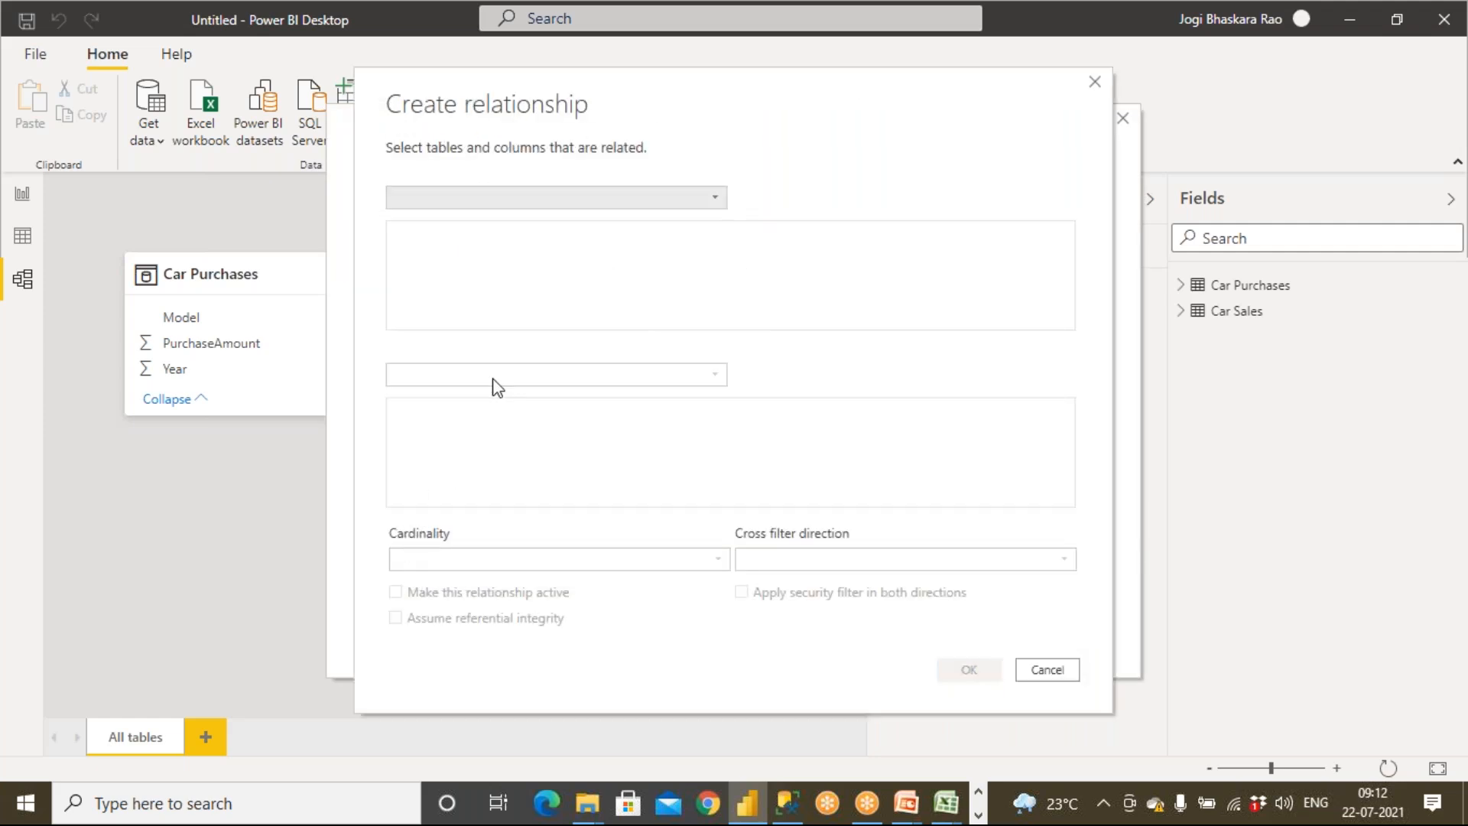
{"action": "left_click", "coordinate": [498, 198]}
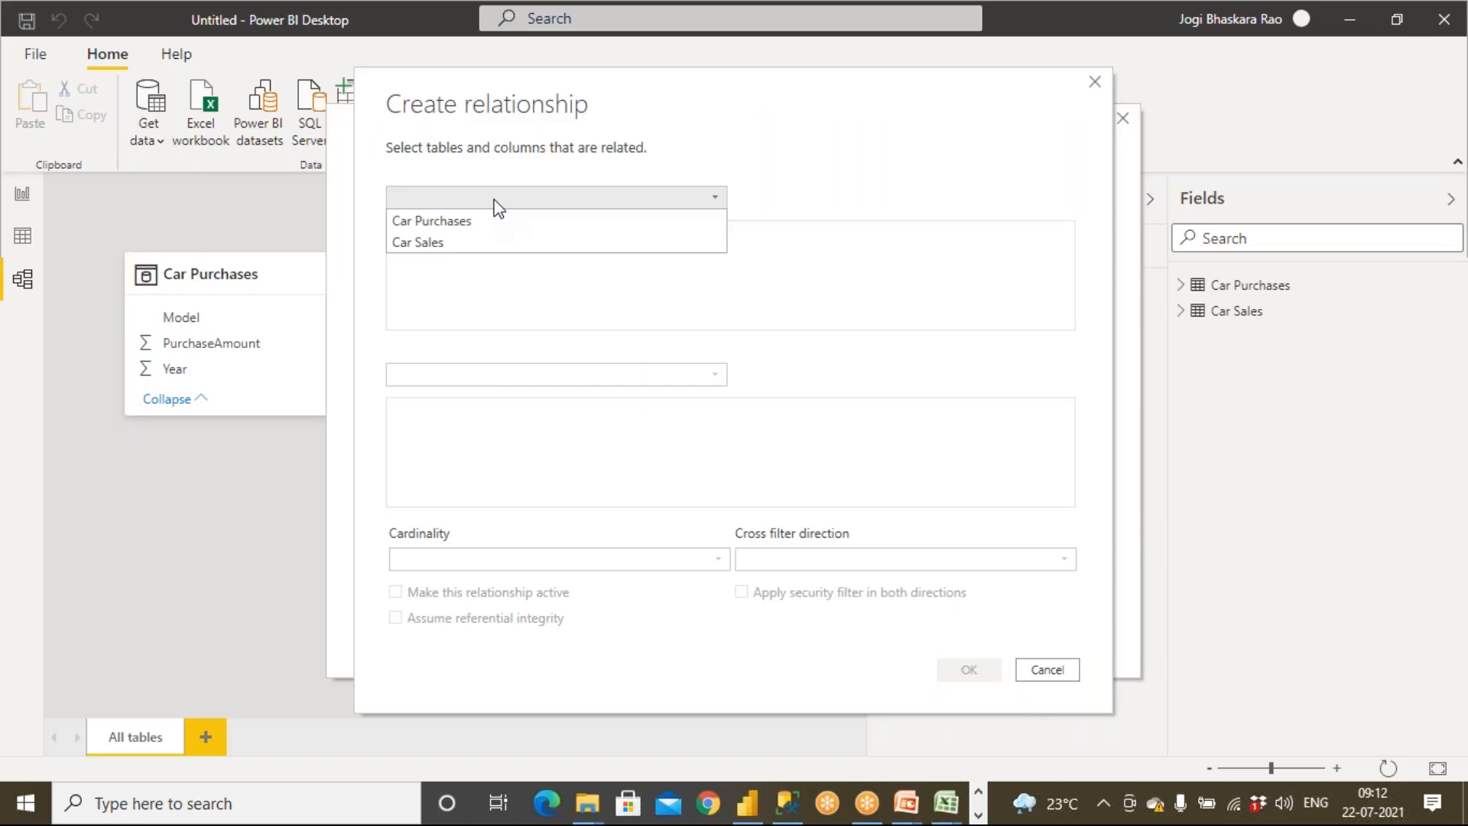
{"action": "left_click", "coordinate": [490, 222]}
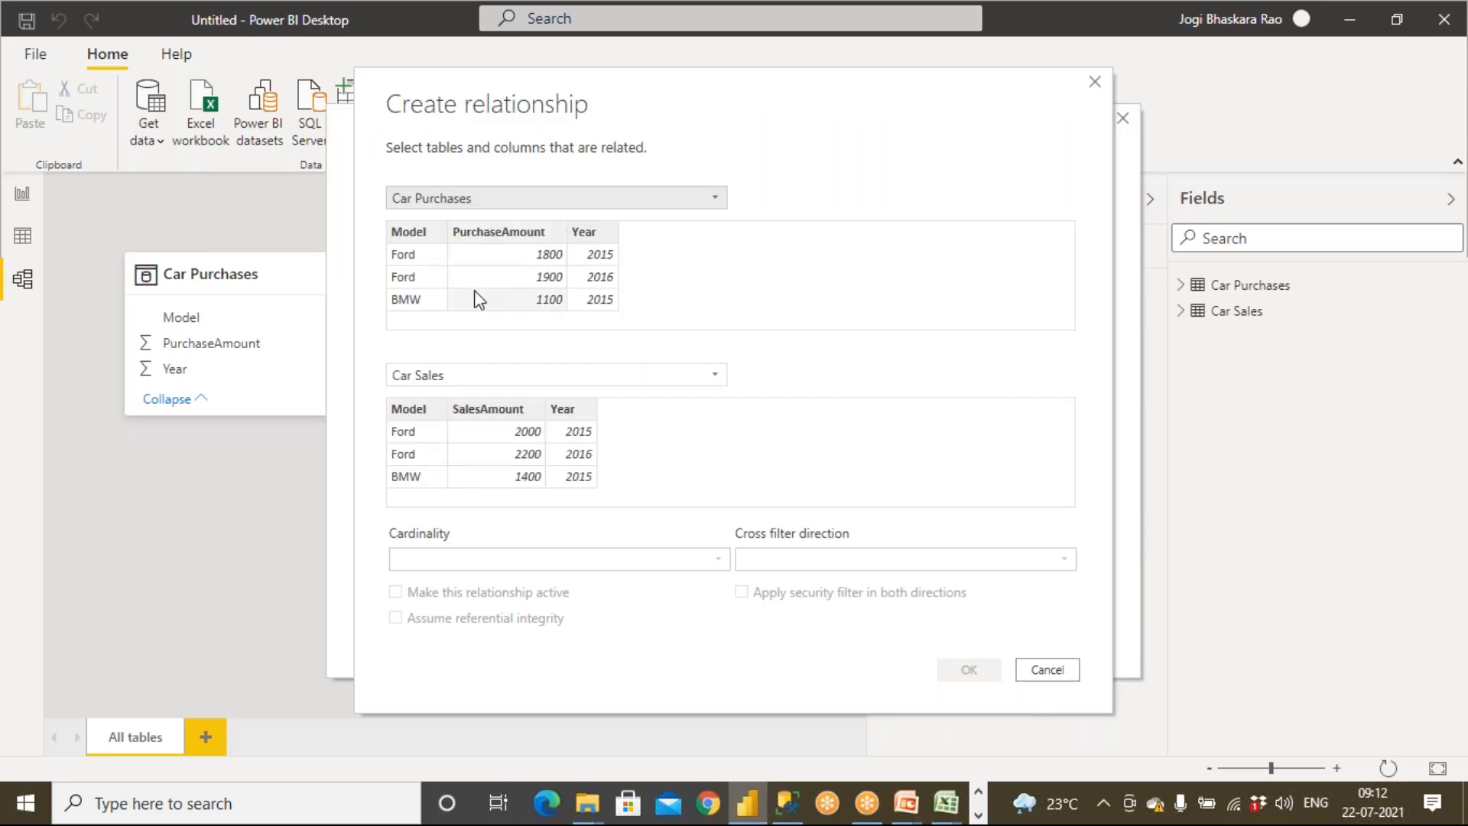
{"action": "left_click", "coordinate": [429, 231]}
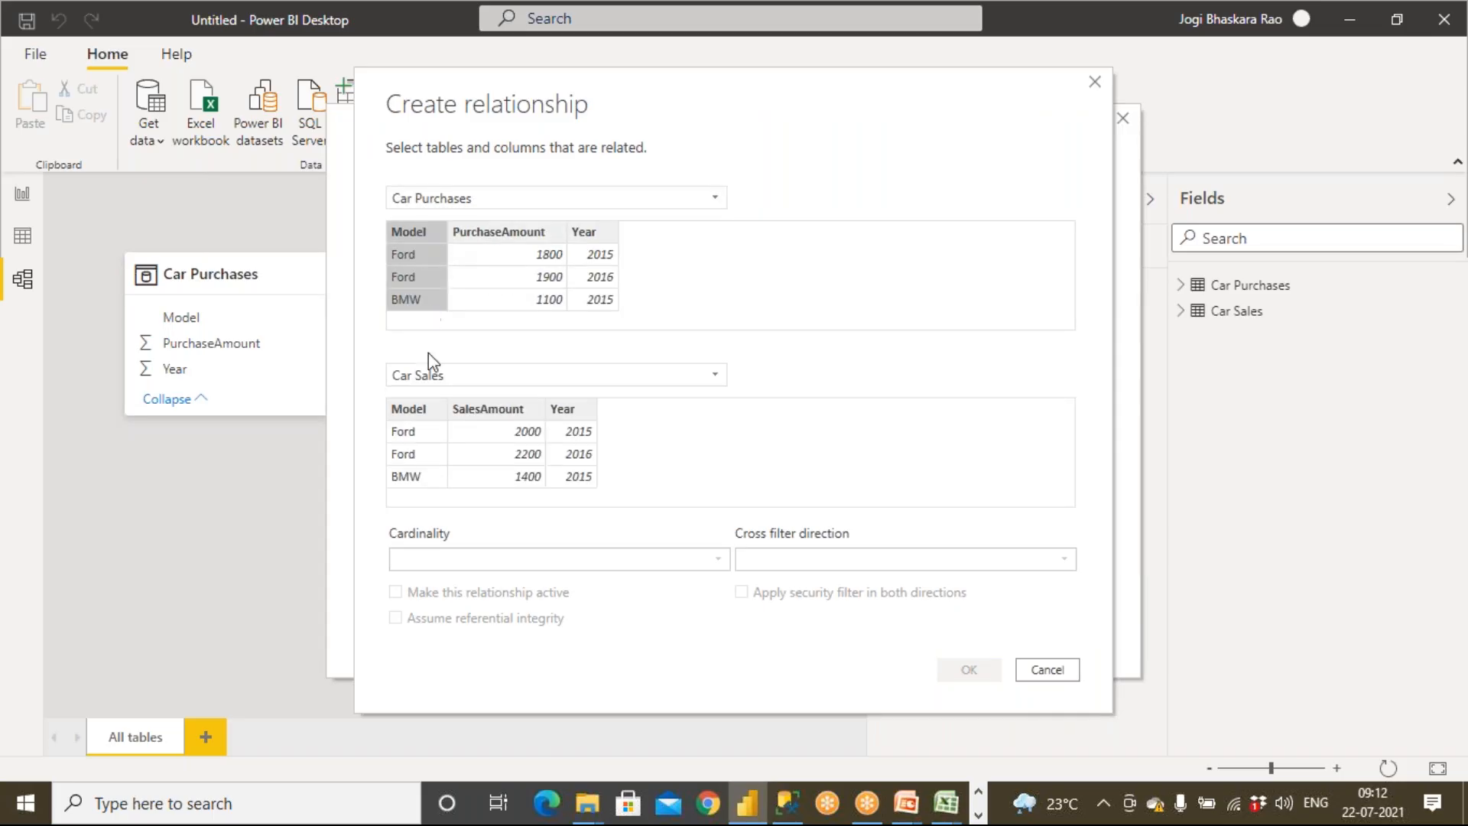
{"action": "left_click", "coordinate": [425, 409]}
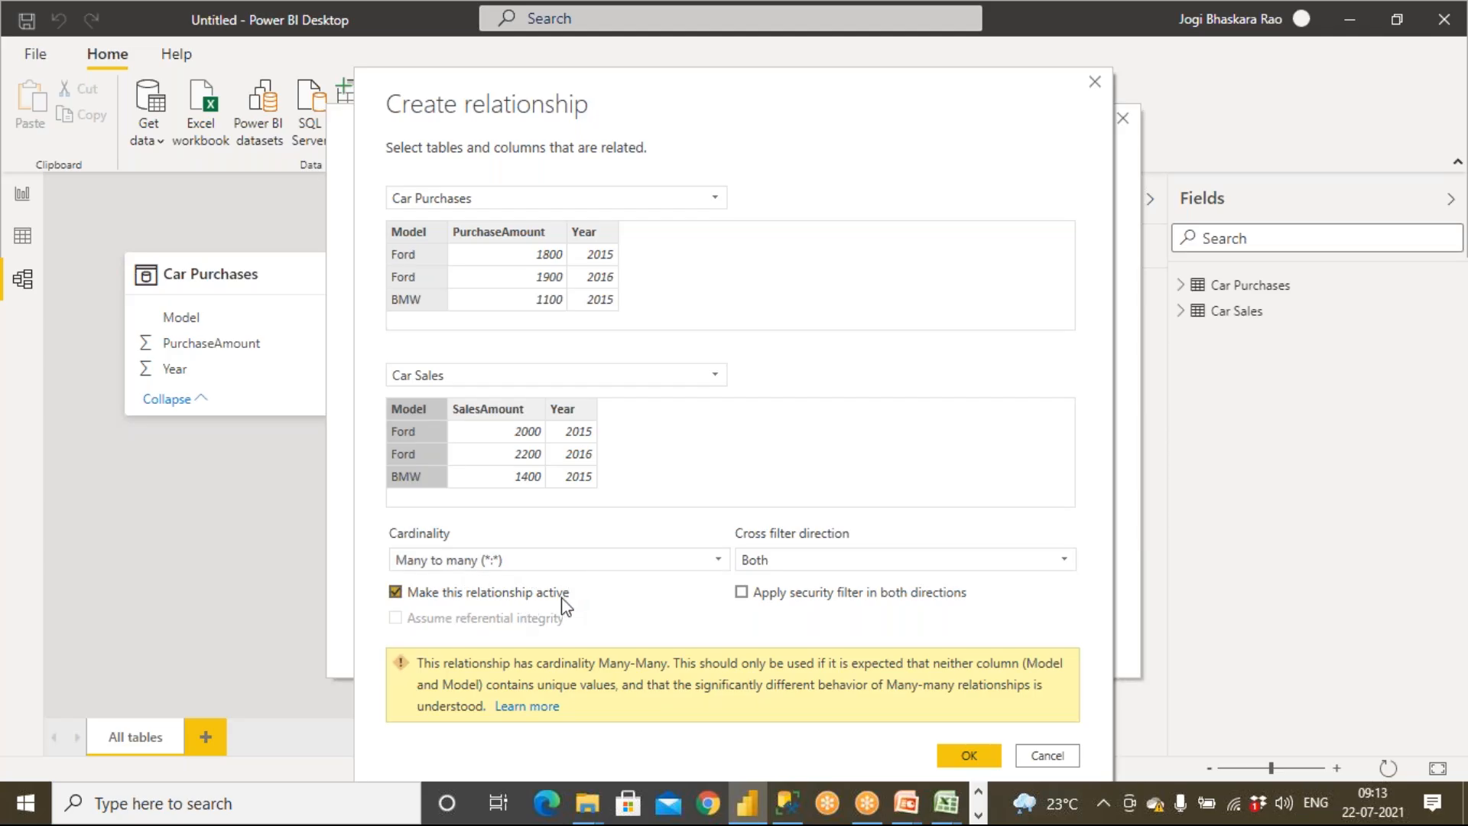
Set the relationship's cross filter direction to Single (Car Sales filters Car Purchases) and save it
{"action": "left_click", "coordinate": [789, 564]}
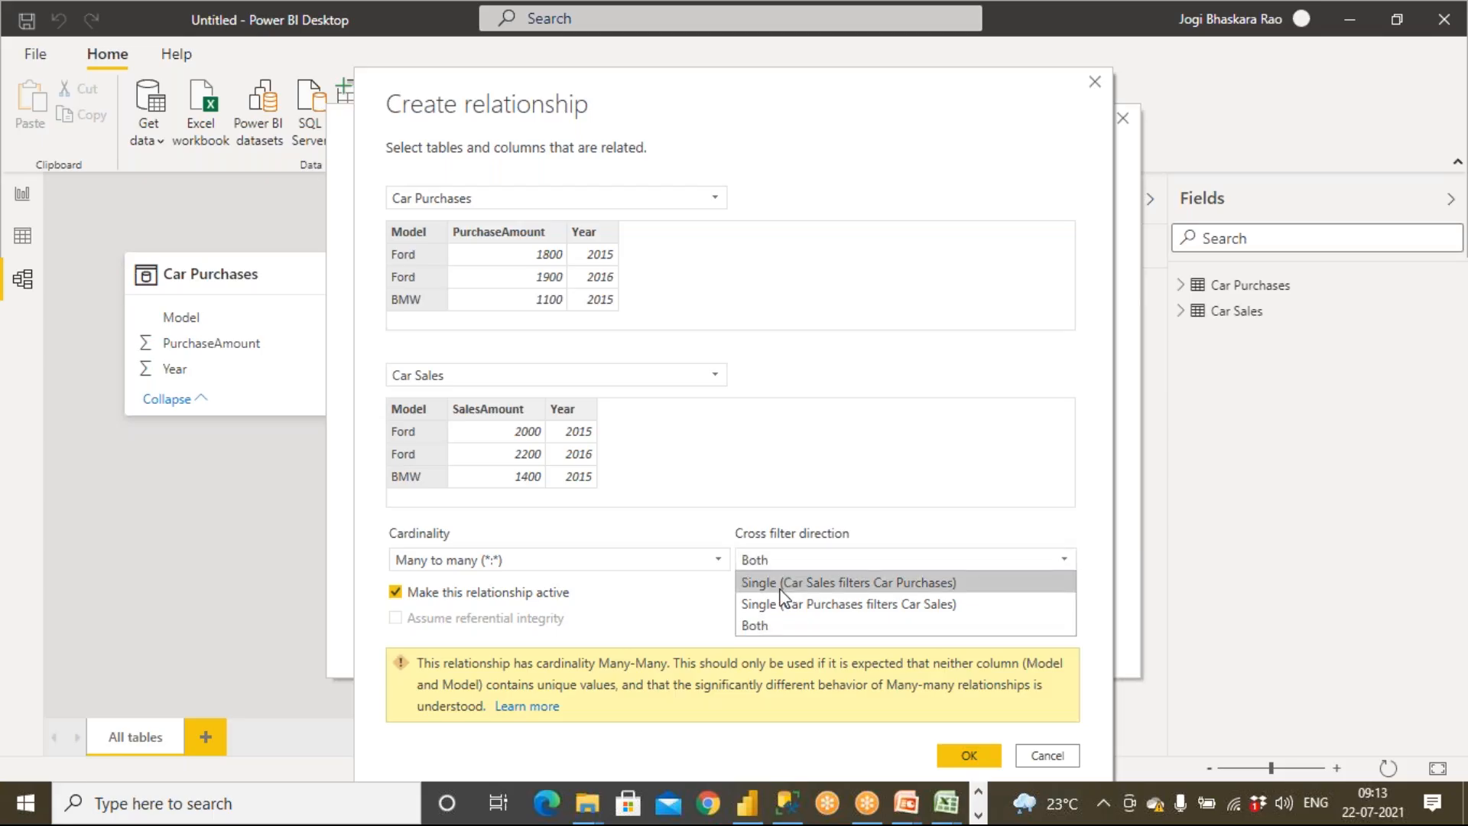
{"action": "left_click", "coordinate": [914, 584]}
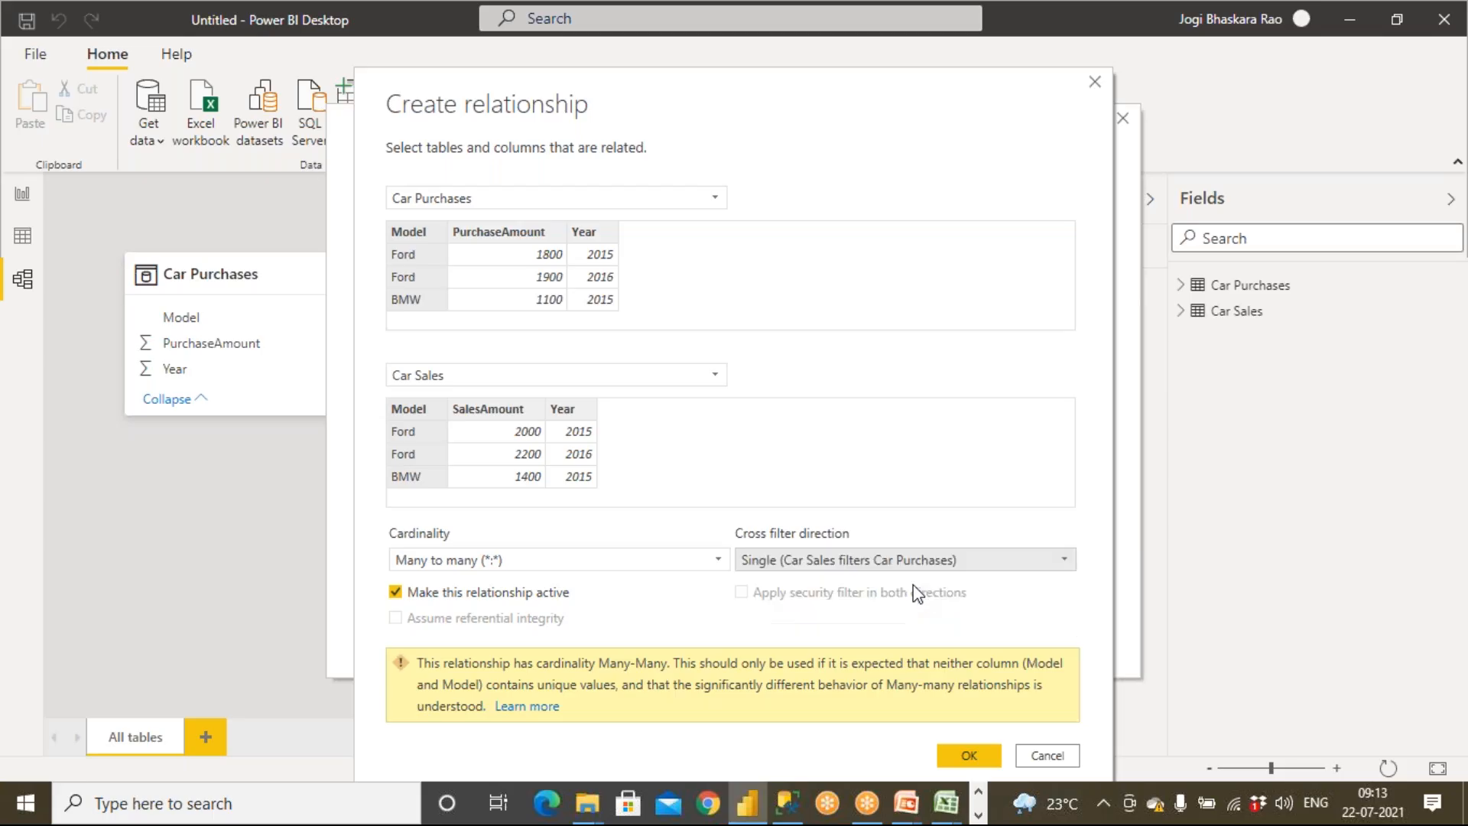
{"action": "left_click", "coordinate": [969, 757]}
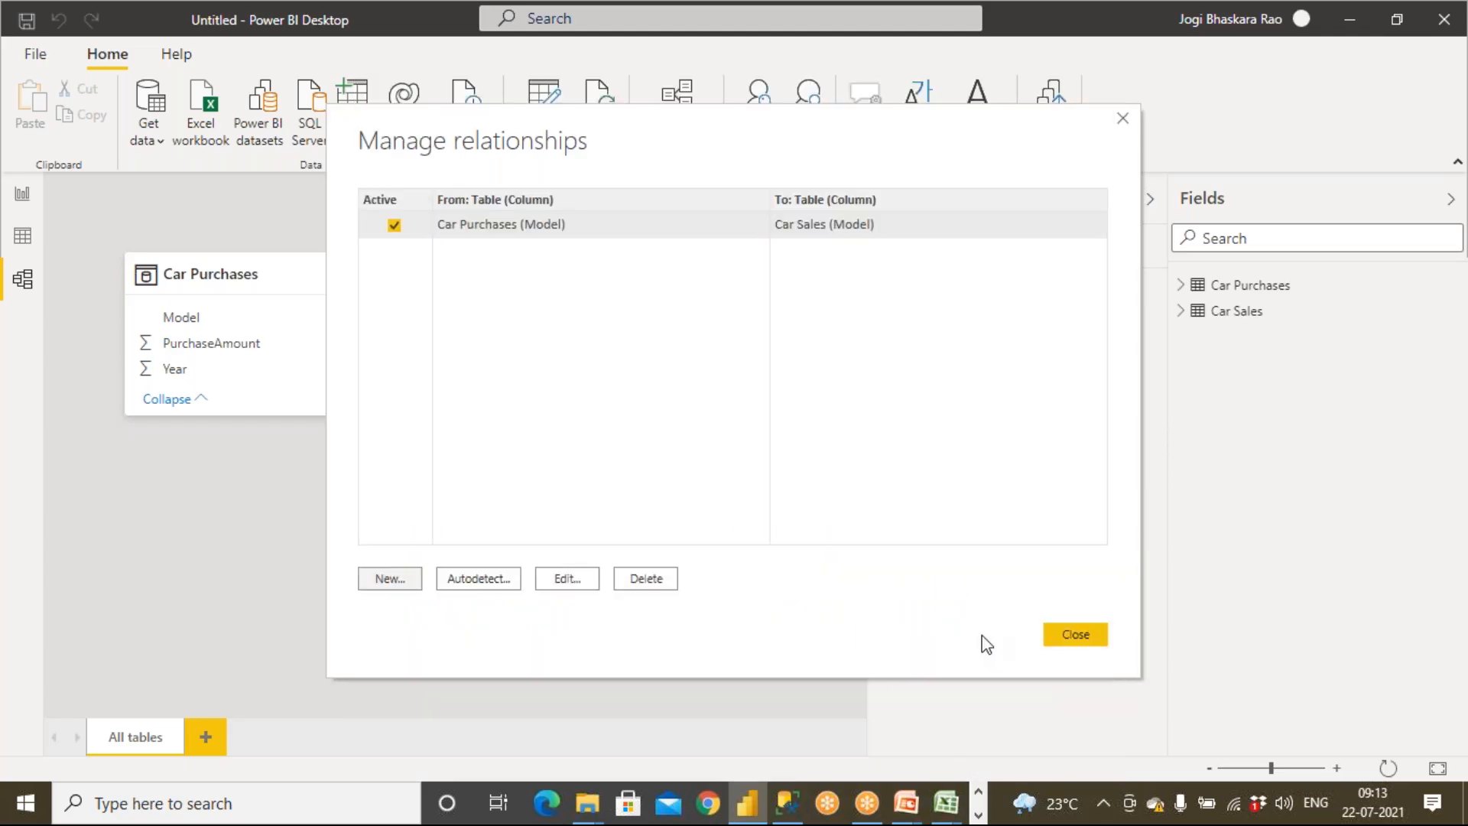
{"action": "left_click", "coordinate": [1073, 633]}
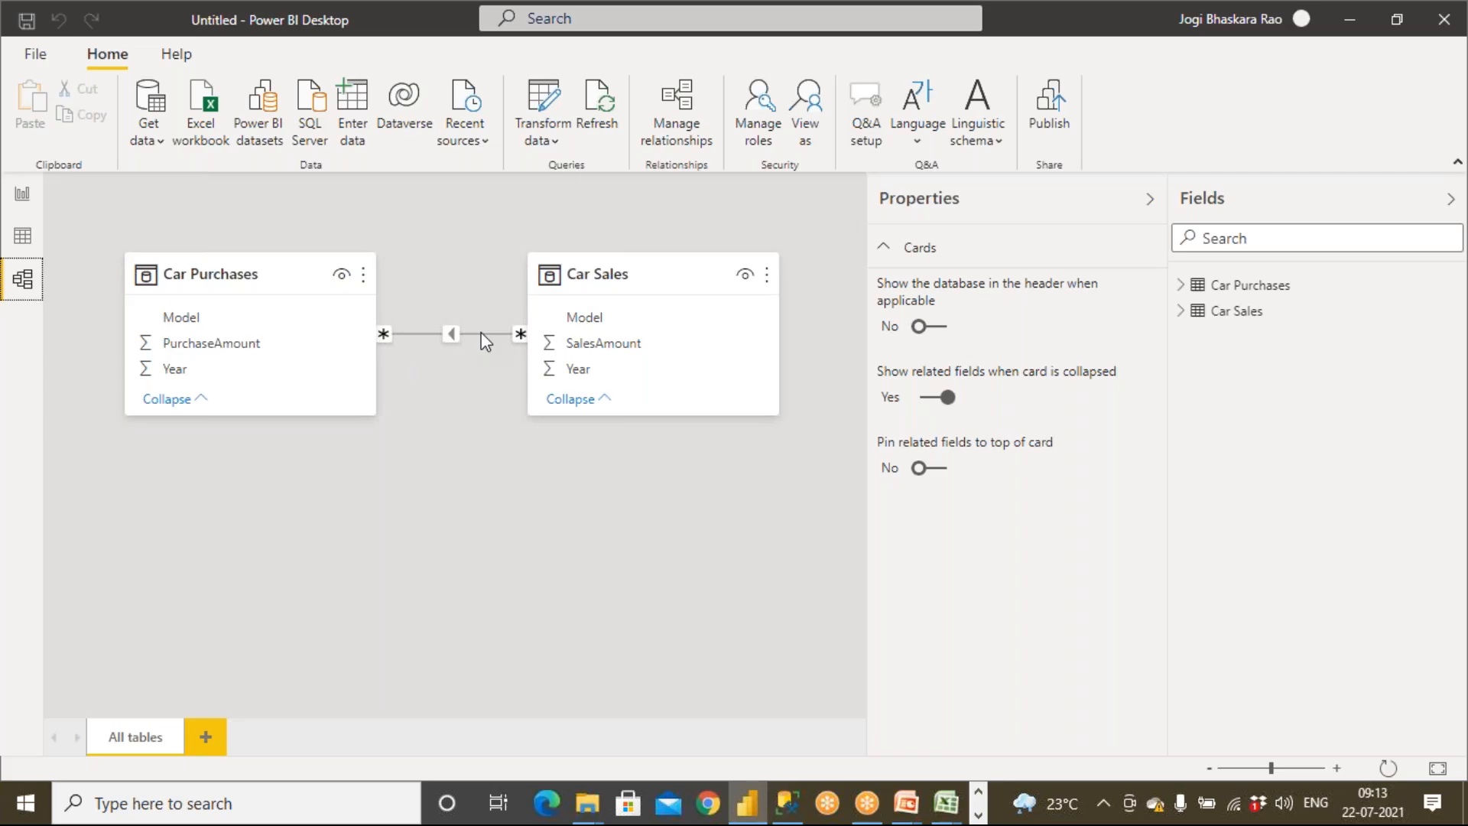
Return to the report and inspect the KIA bars in the lower combined chart
{"action": "left_click", "coordinate": [23, 194]}
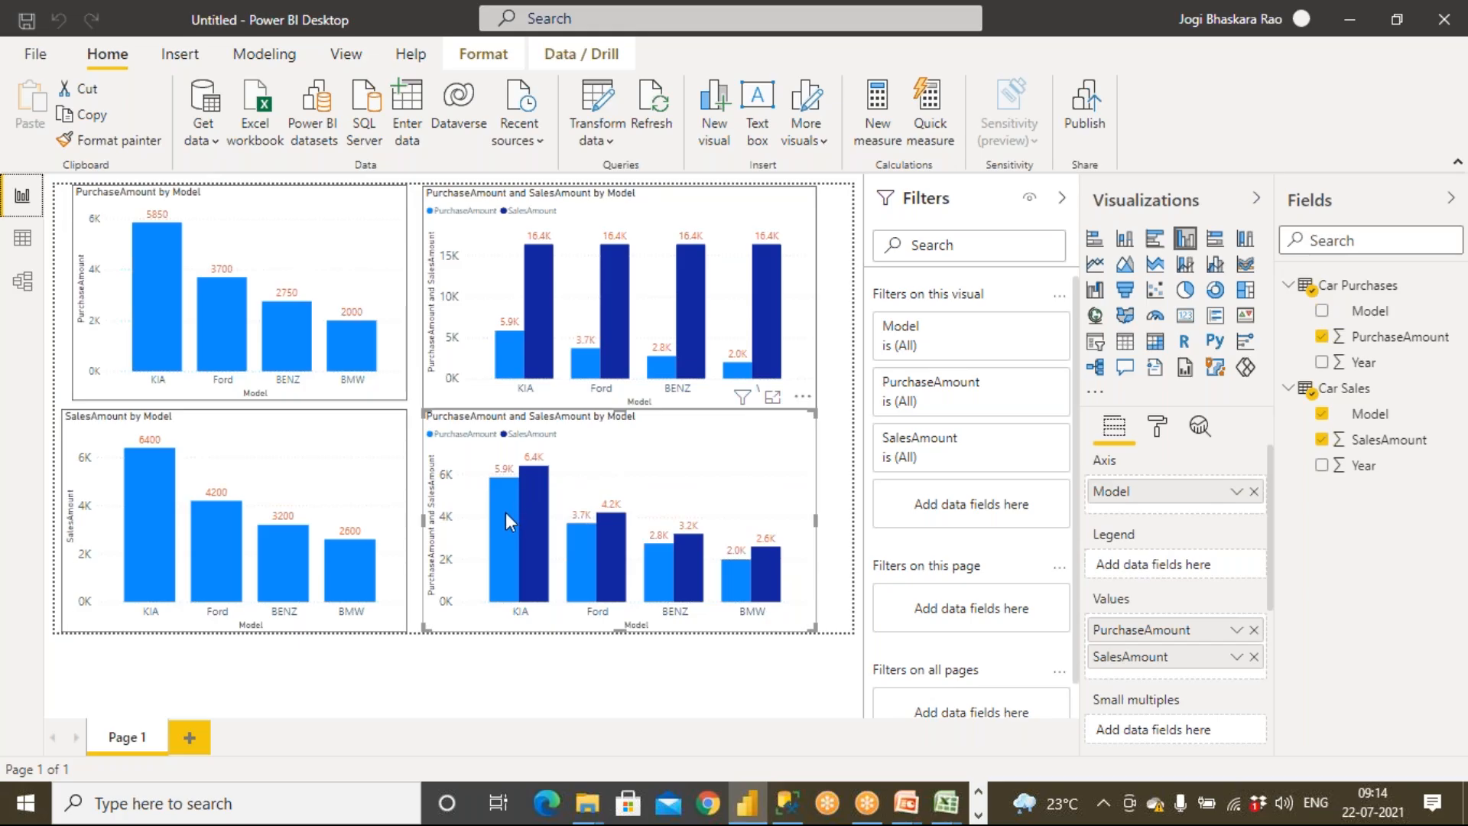
{"action": "mouse_move", "coordinate": [509, 510]}
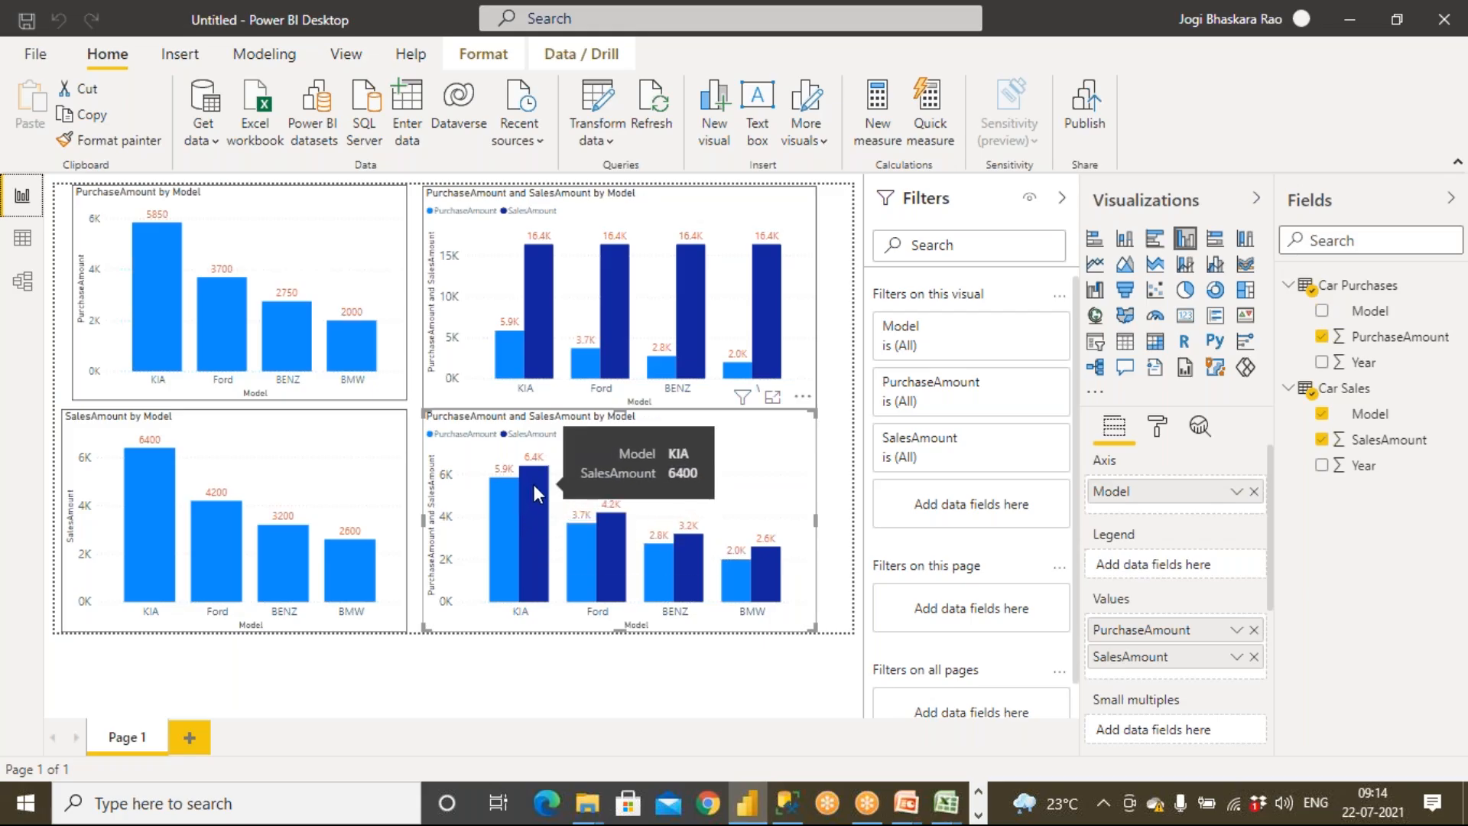
{"action": "mouse_move", "coordinate": [493, 474]}
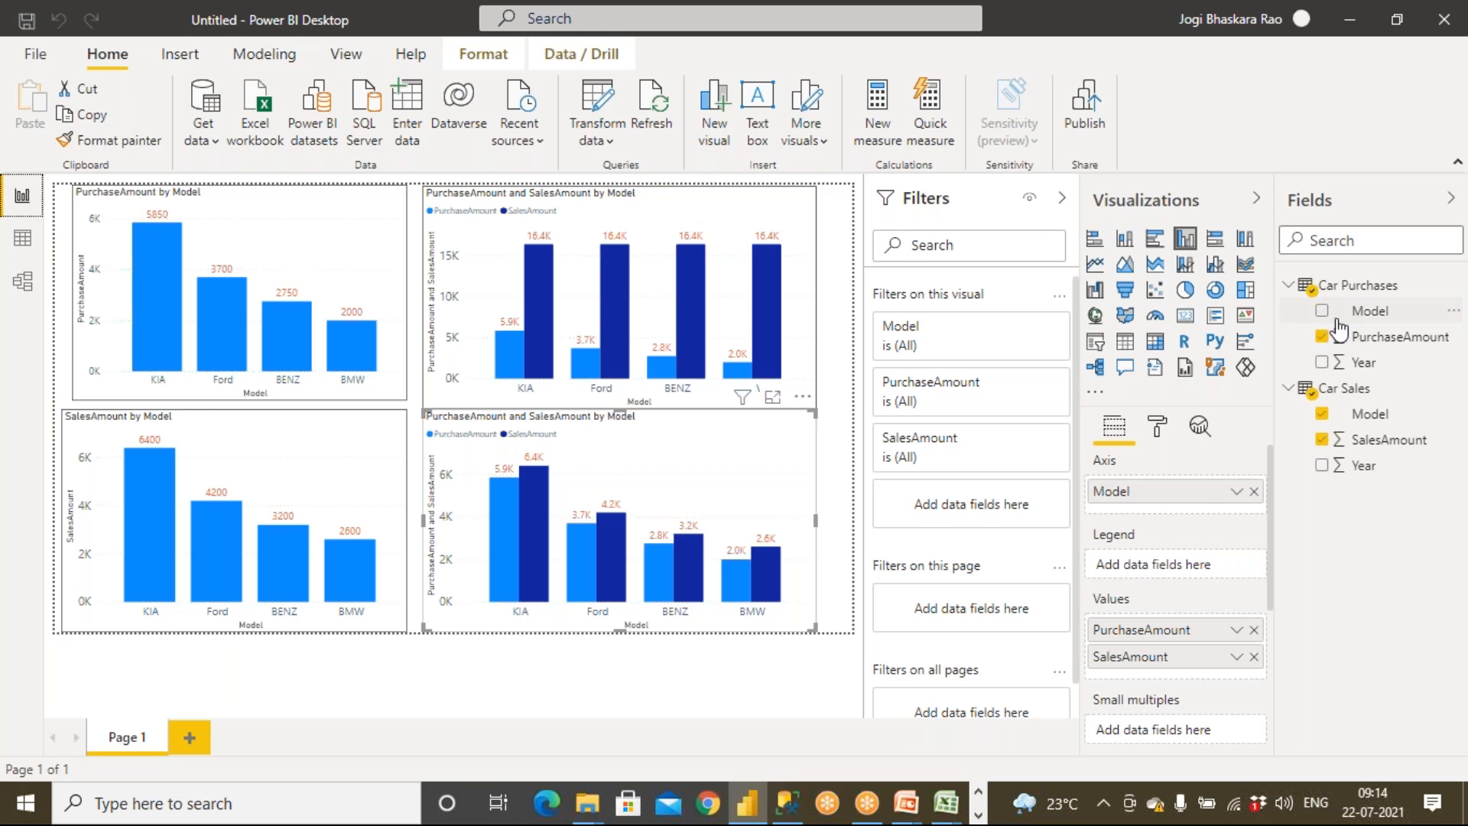
Change the relationship's cross filter direction to Single (Car Purchases filters Car Sales) and review the report charts
{"action": "left_click", "coordinate": [23, 281]}
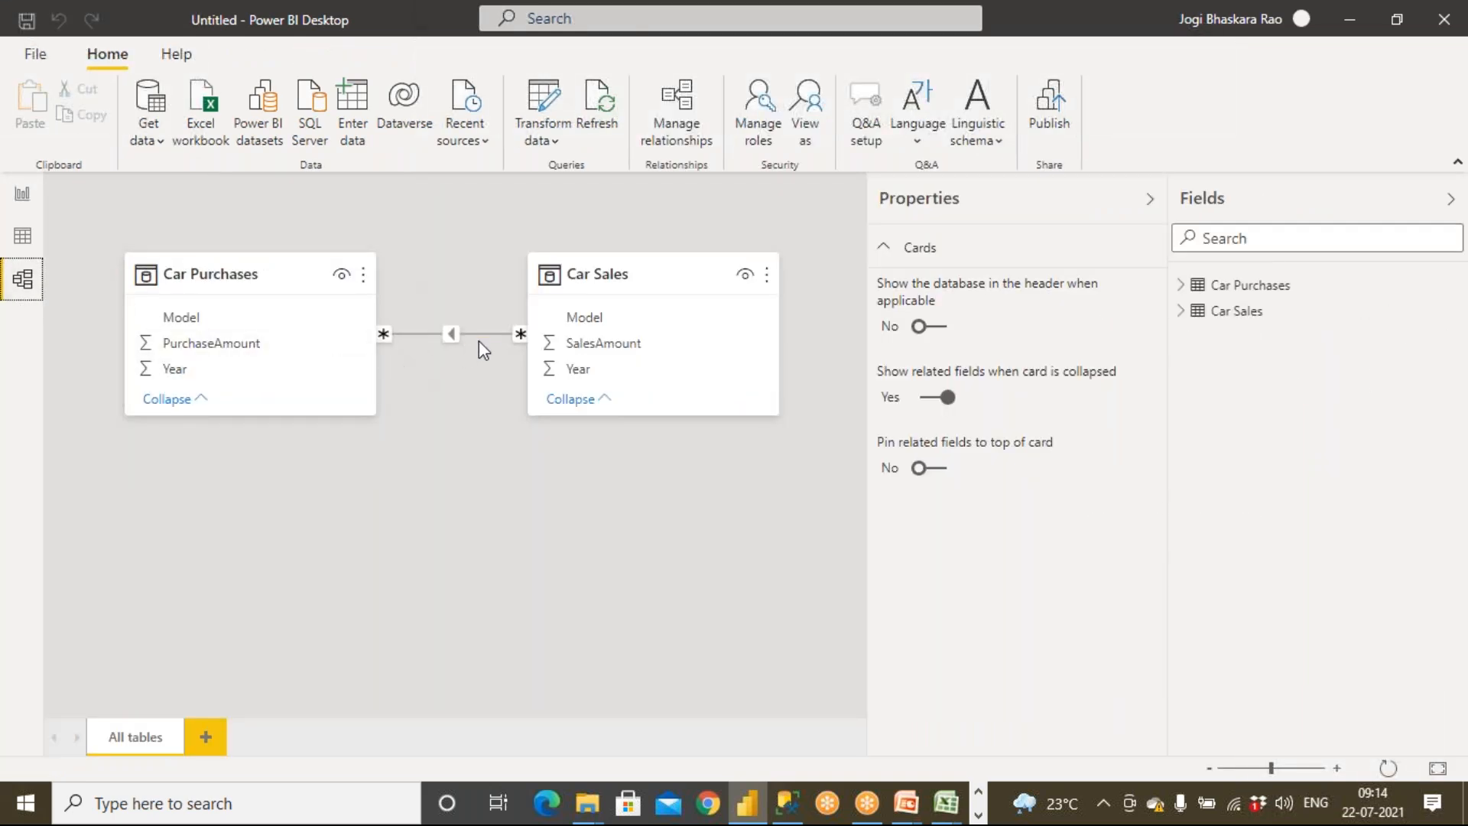
{"action": "left_click", "coordinate": [677, 147]}
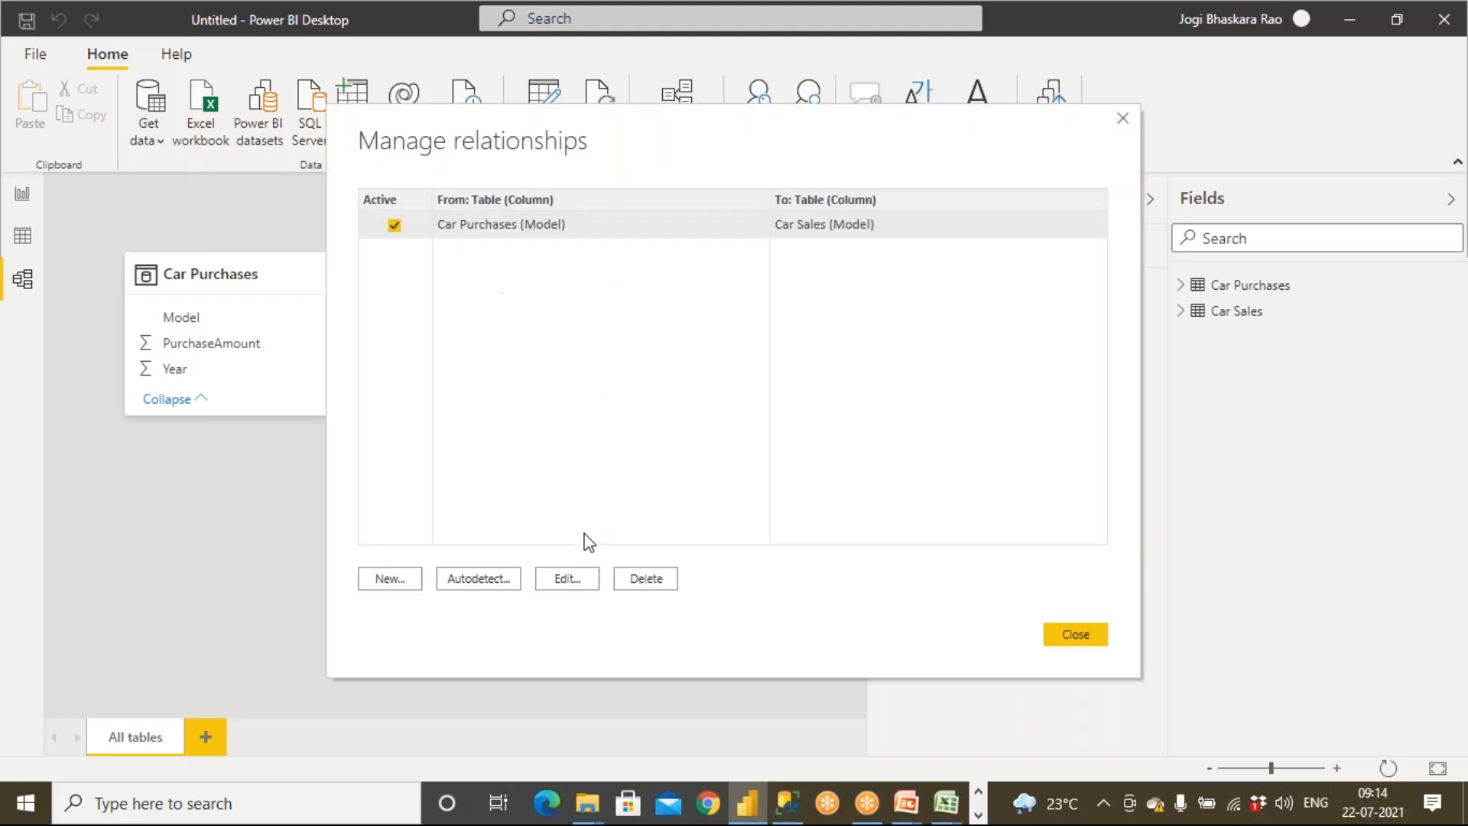
{"action": "left_click", "coordinate": [566, 579]}
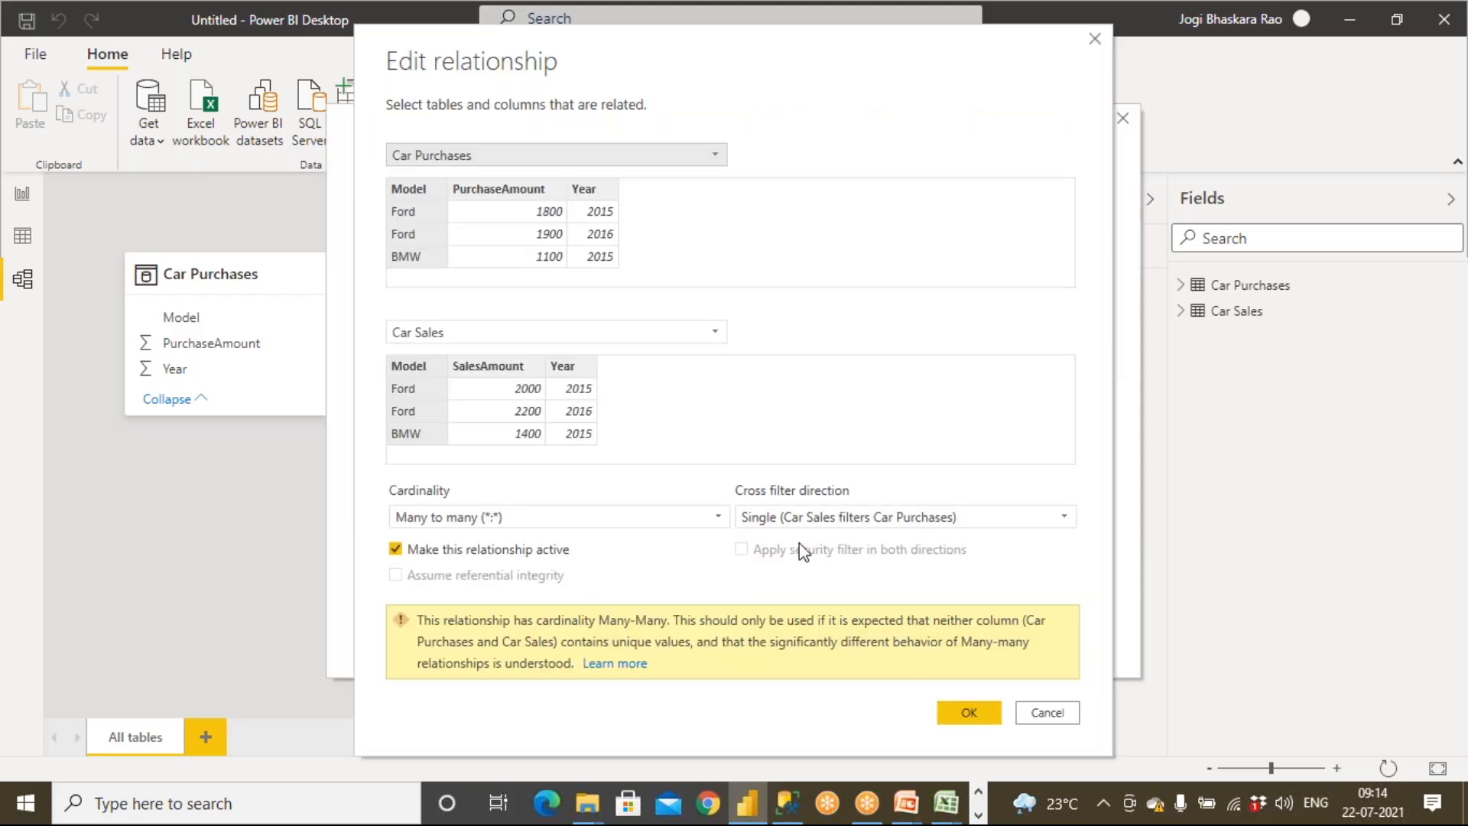
{"action": "left_click", "coordinate": [831, 520]}
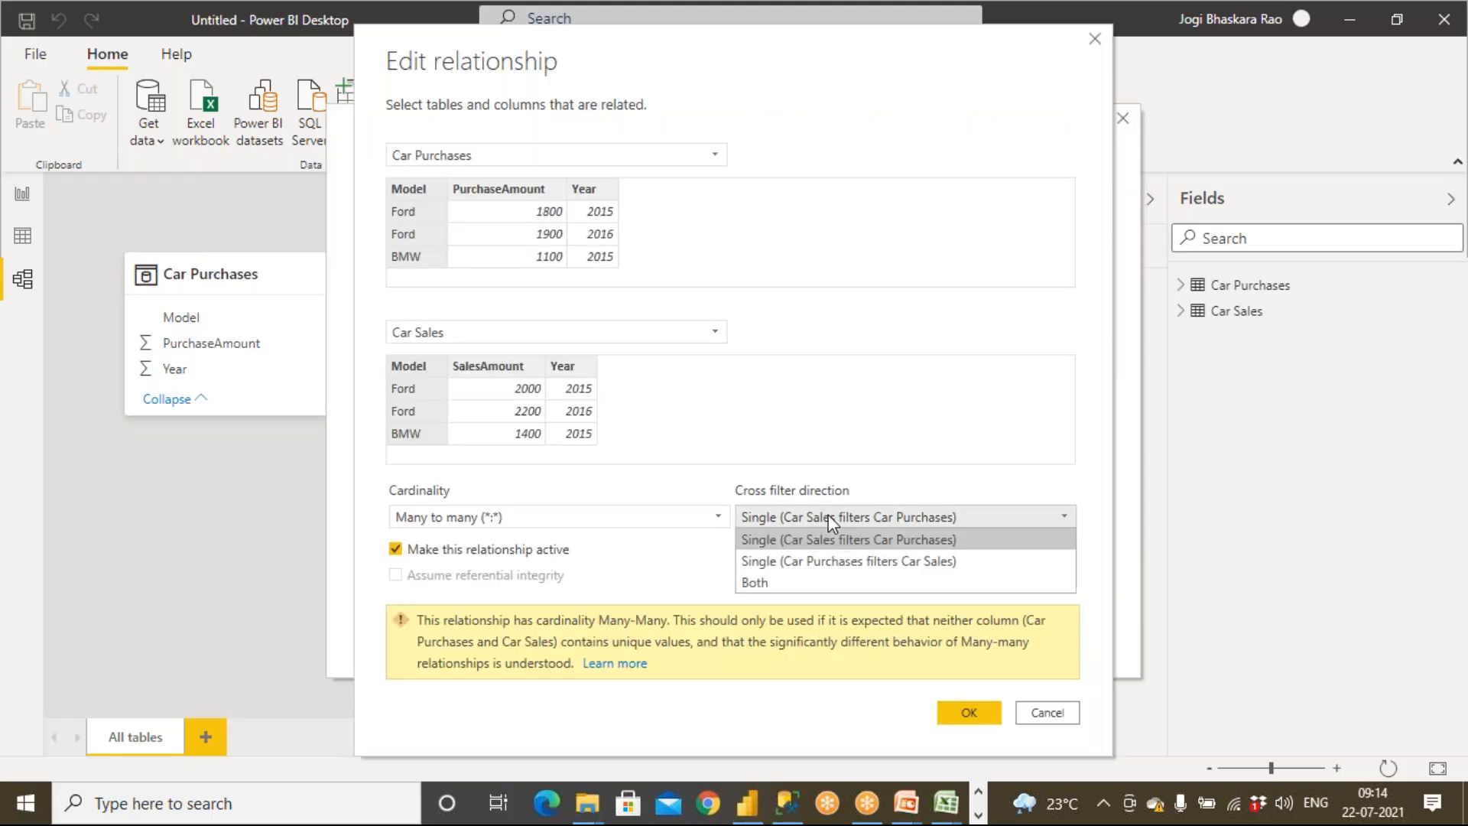
{"action": "left_click", "coordinate": [828, 566]}
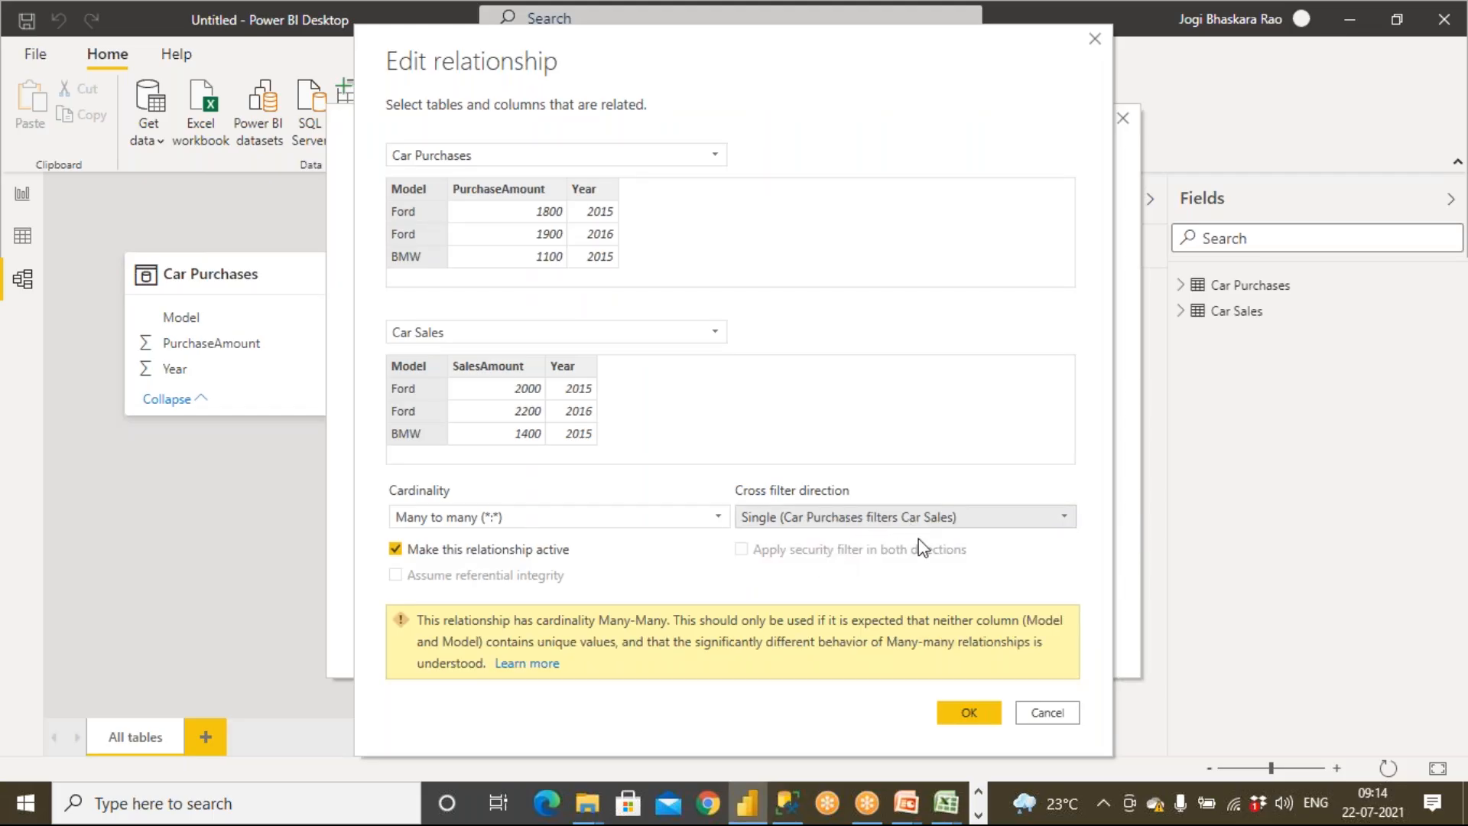
{"action": "left_click", "coordinate": [969, 715]}
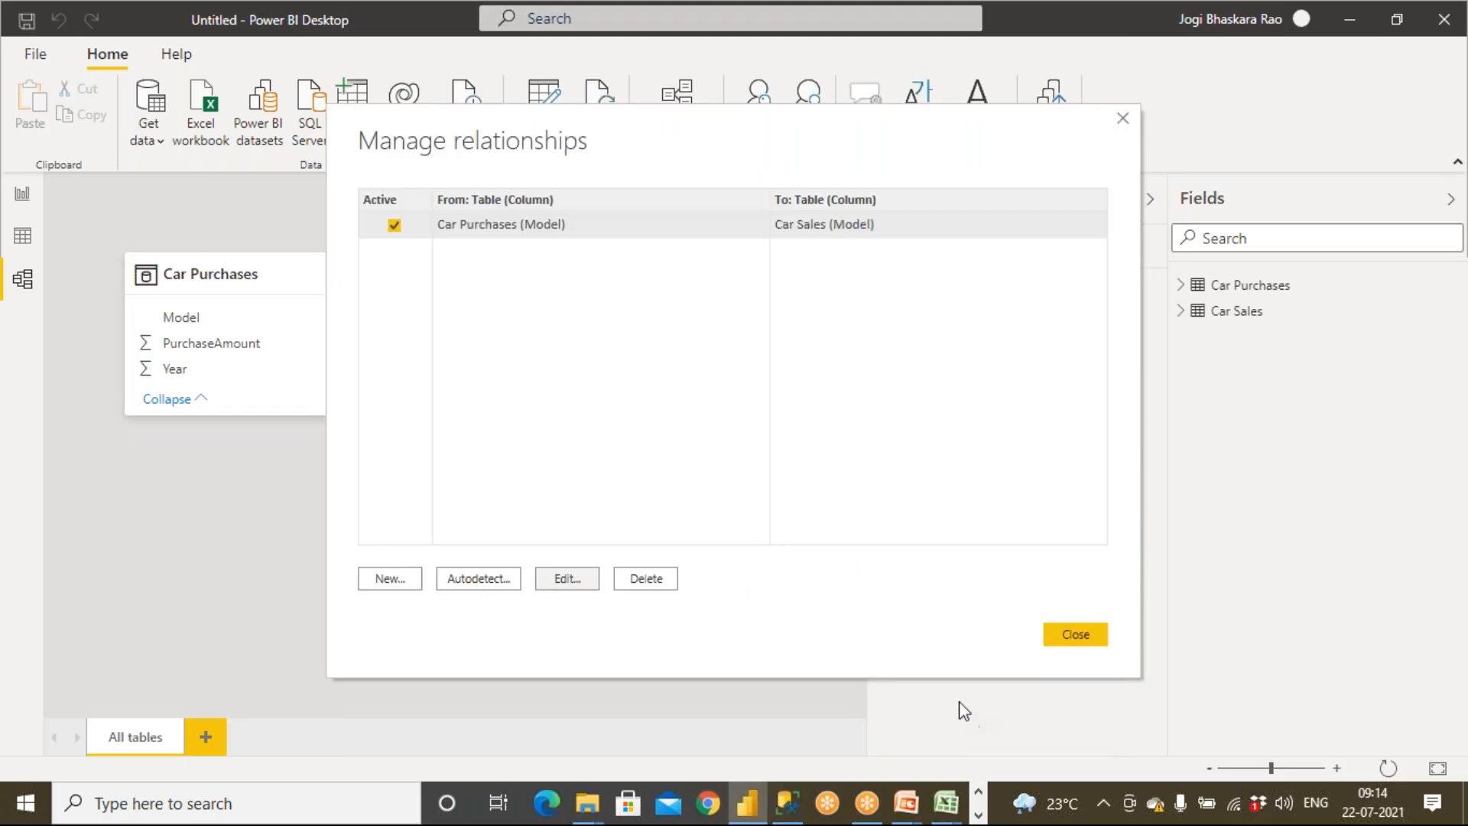
{"action": "left_click", "coordinate": [1069, 641]}
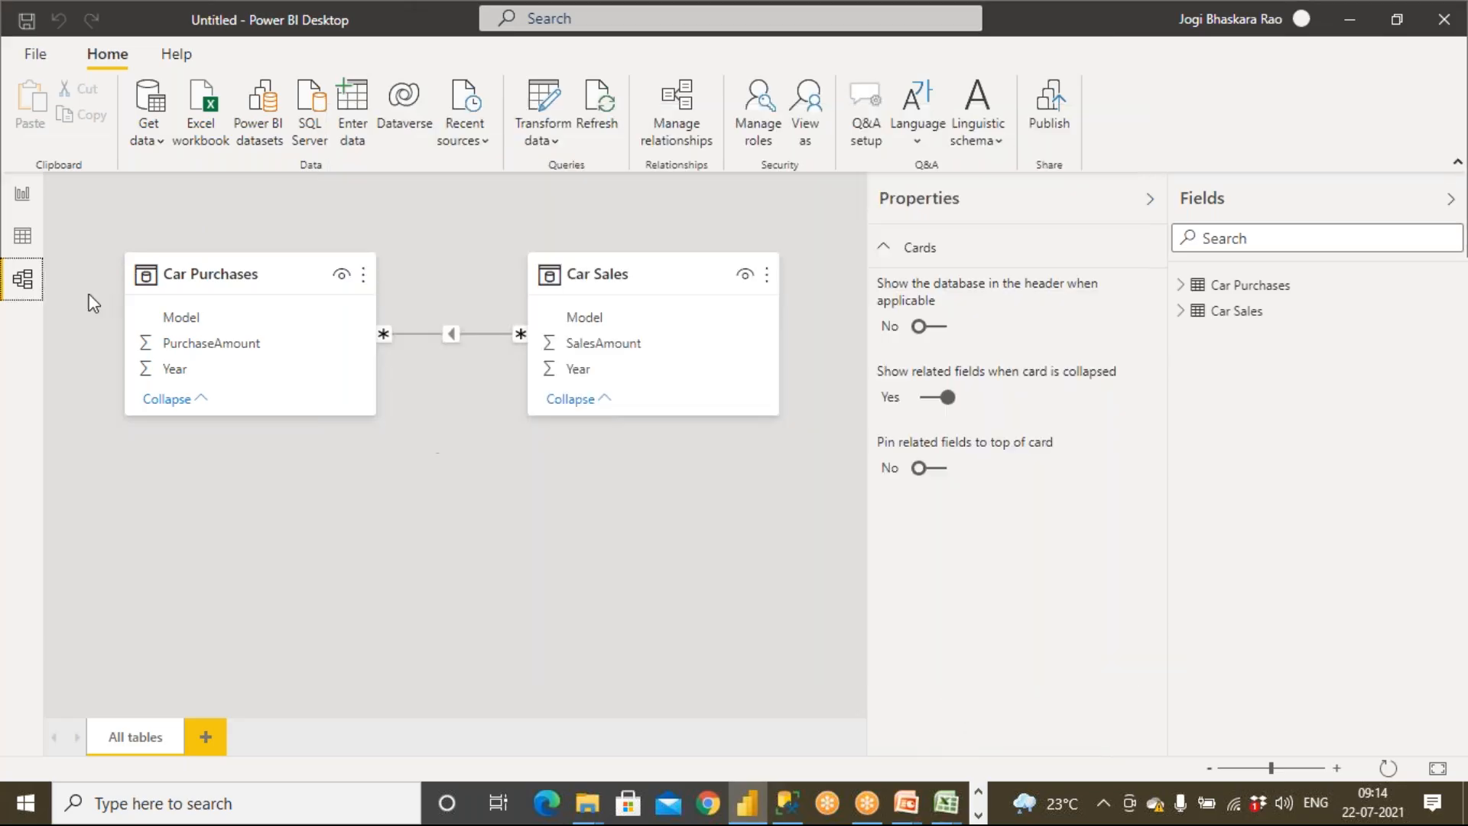
{"action": "left_click", "coordinate": [23, 200]}
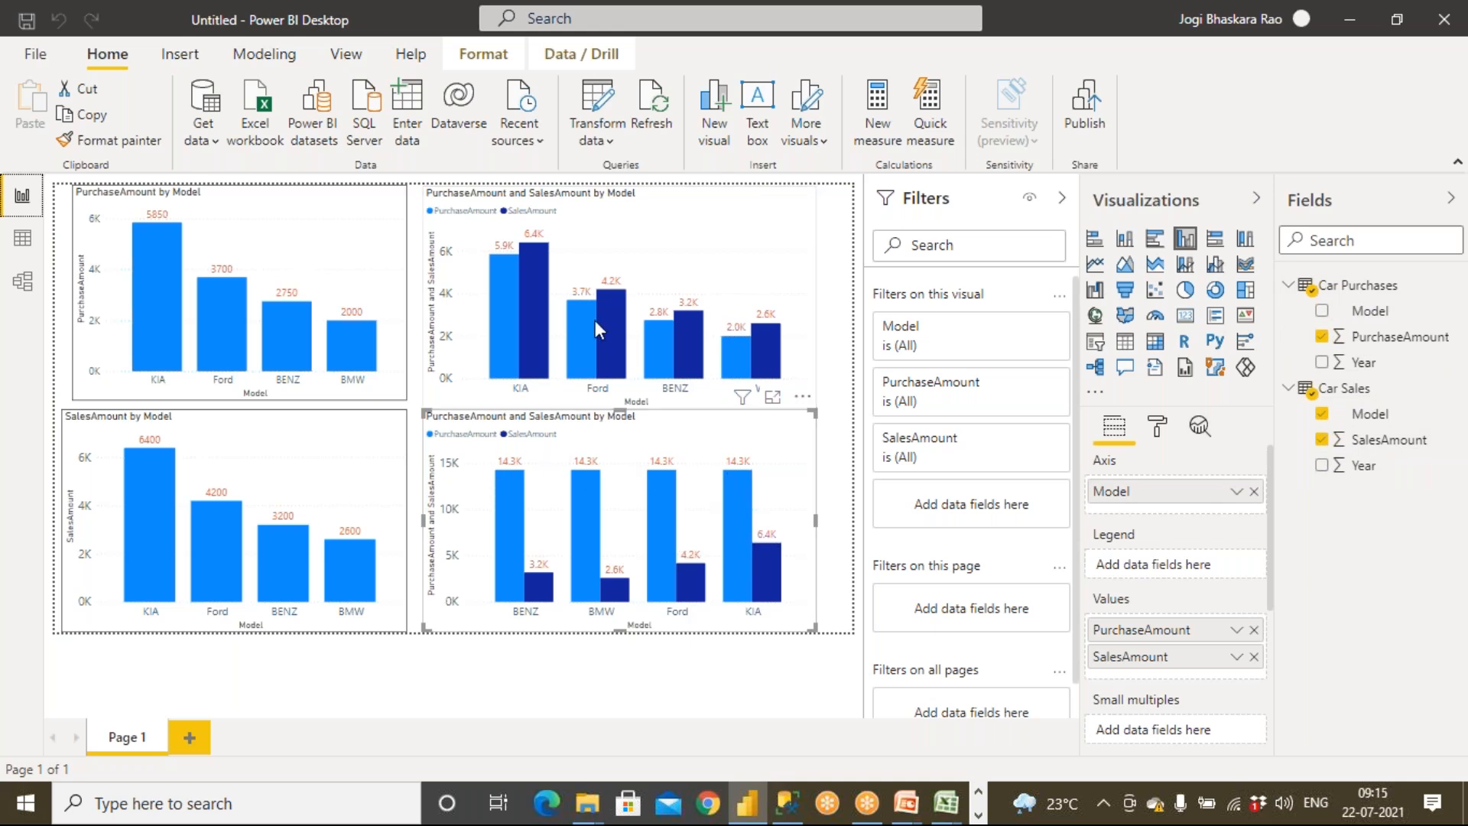
Set the Car Sales–Car Purchases relationship's cross filter direction to Both and save it
{"action": "left_click", "coordinate": [25, 283]}
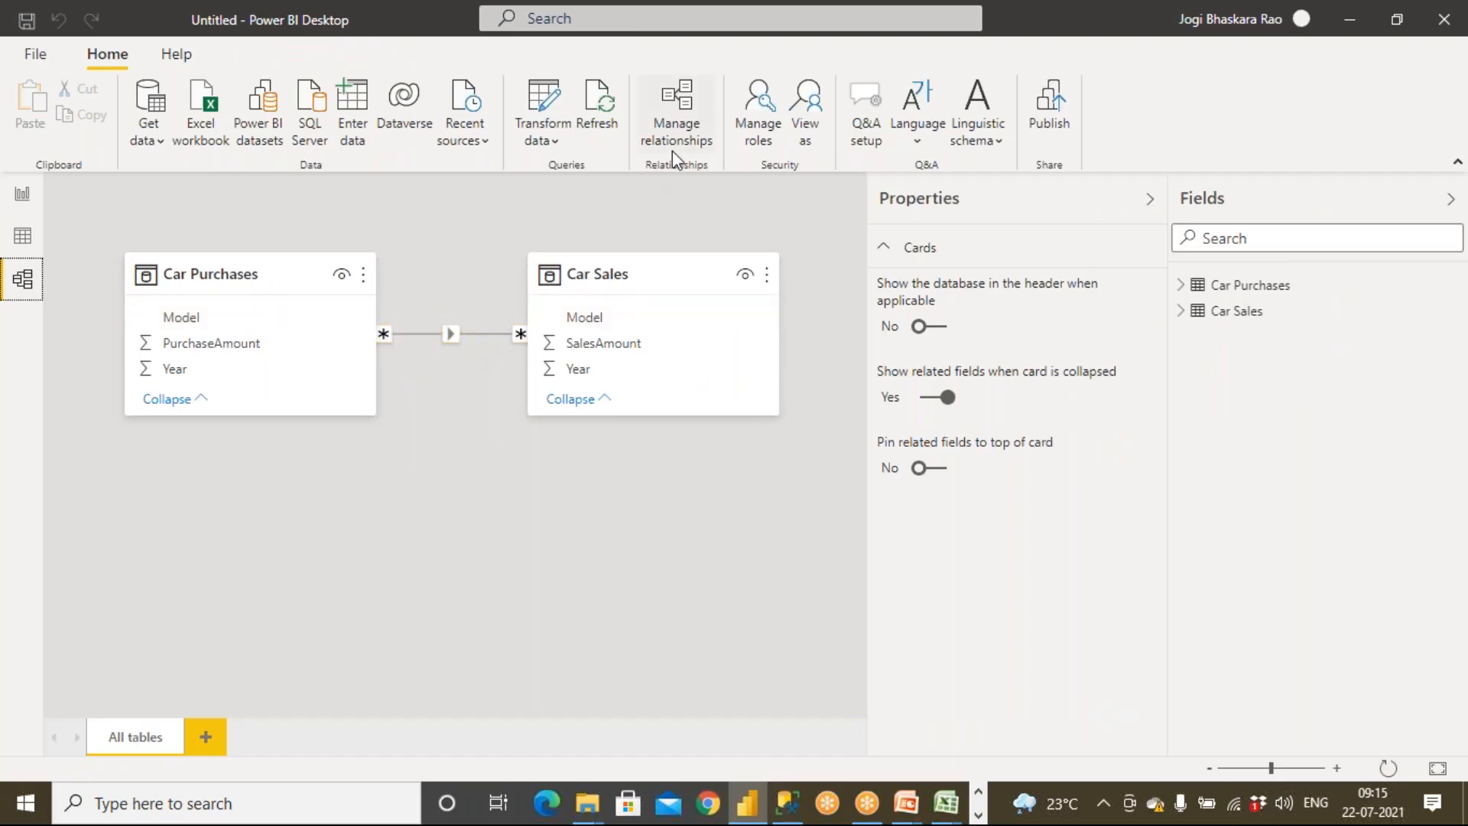
{"action": "double_click", "coordinate": [474, 334]}
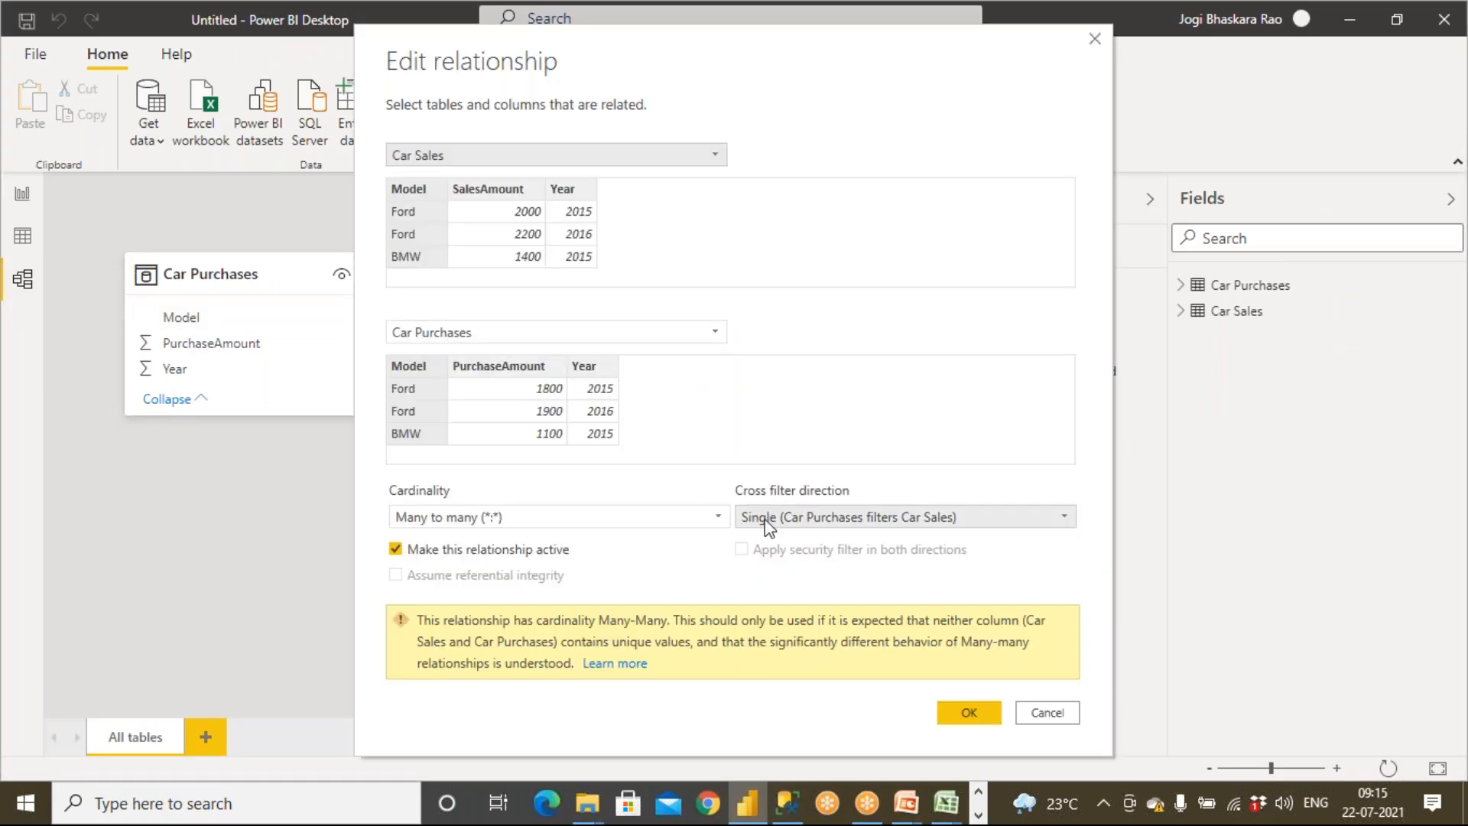
{"action": "left_click", "coordinate": [767, 520]}
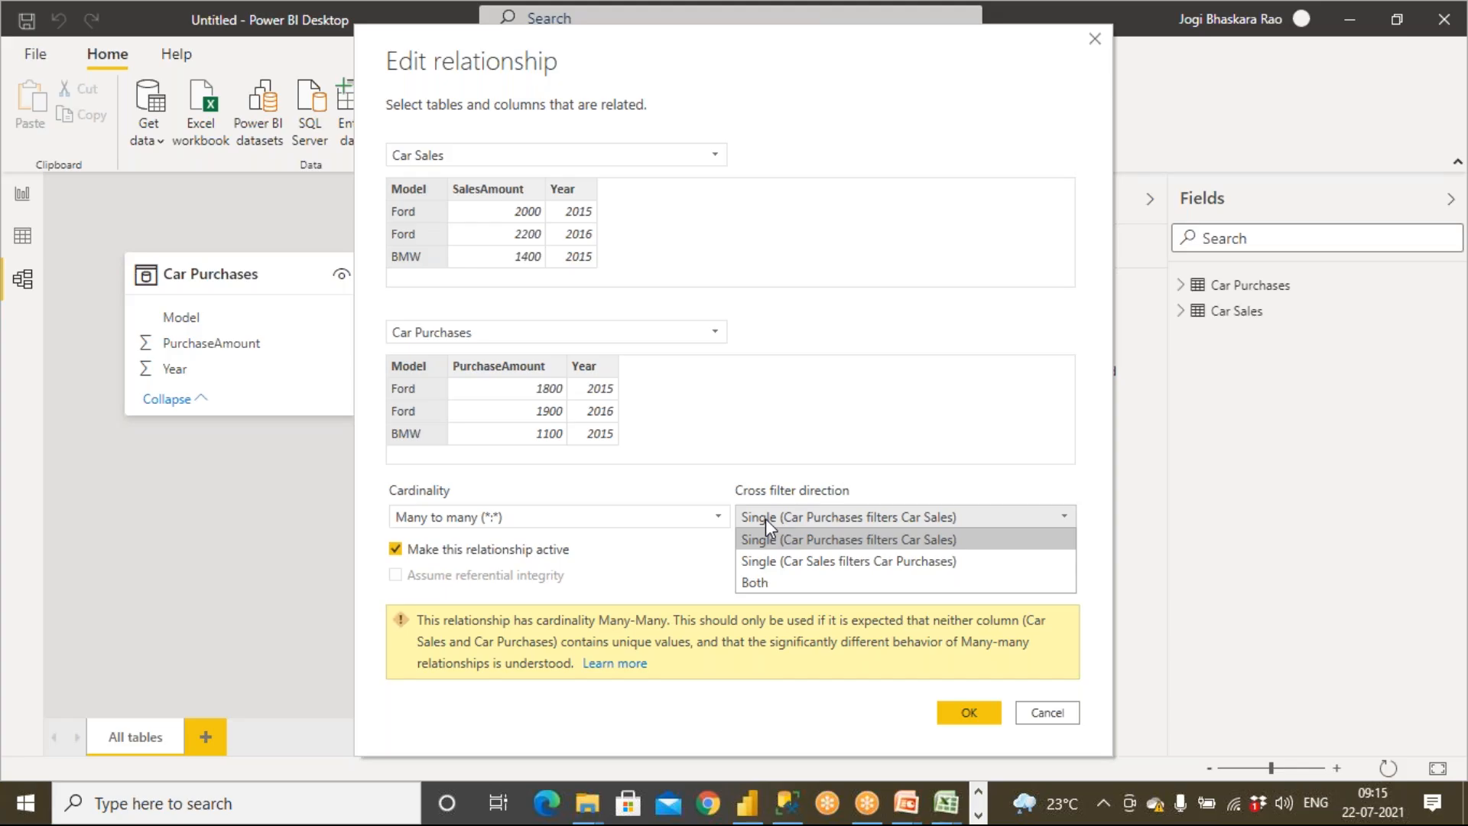
{"action": "left_click", "coordinate": [765, 581]}
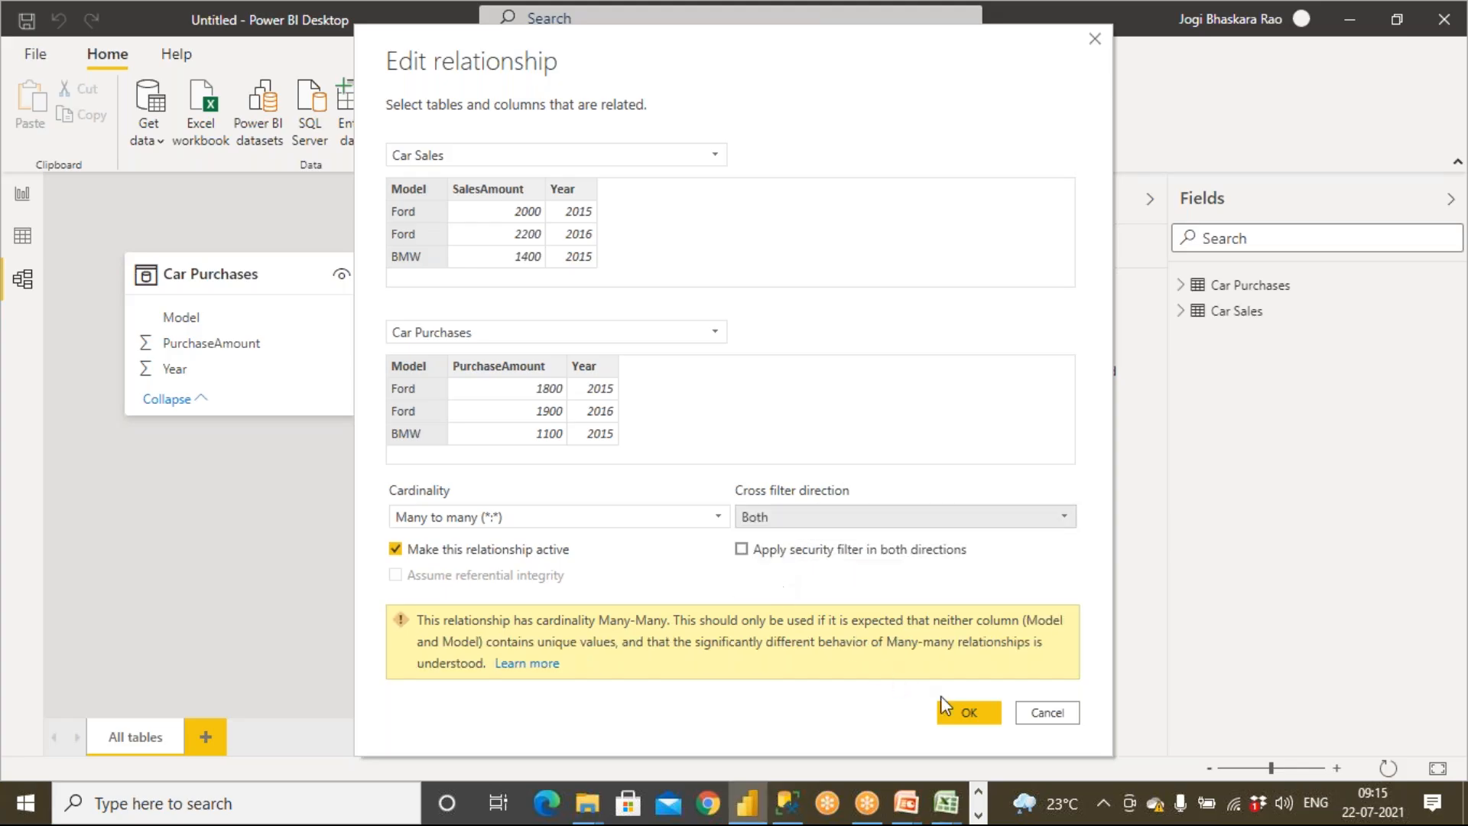
{"action": "left_click", "coordinate": [962, 711]}
Compare the report's combined charts with the relationship shown in model view
{"action": "left_click", "coordinate": [21, 194]}
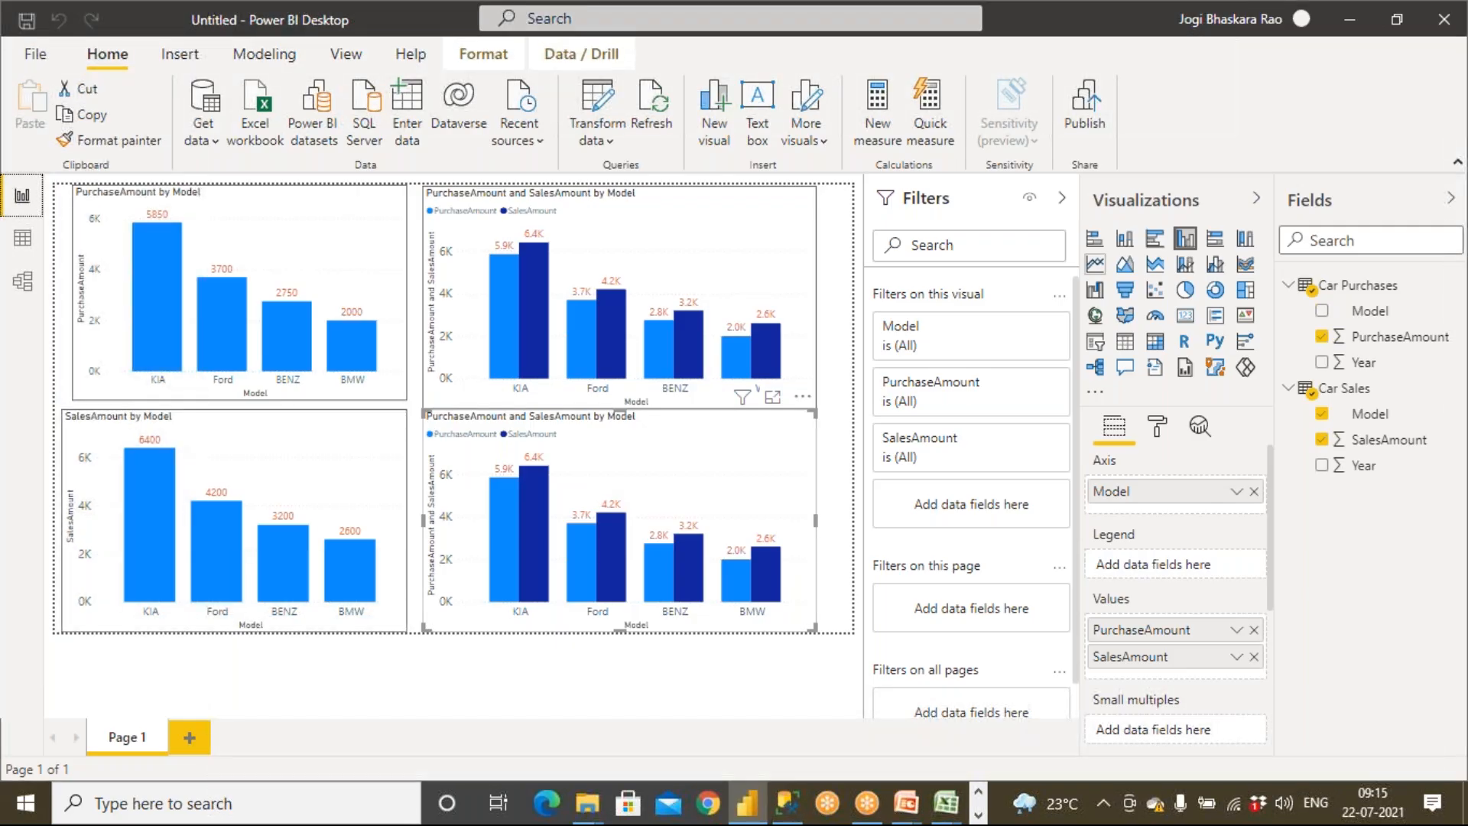
{"action": "left_click", "coordinate": [23, 279]}
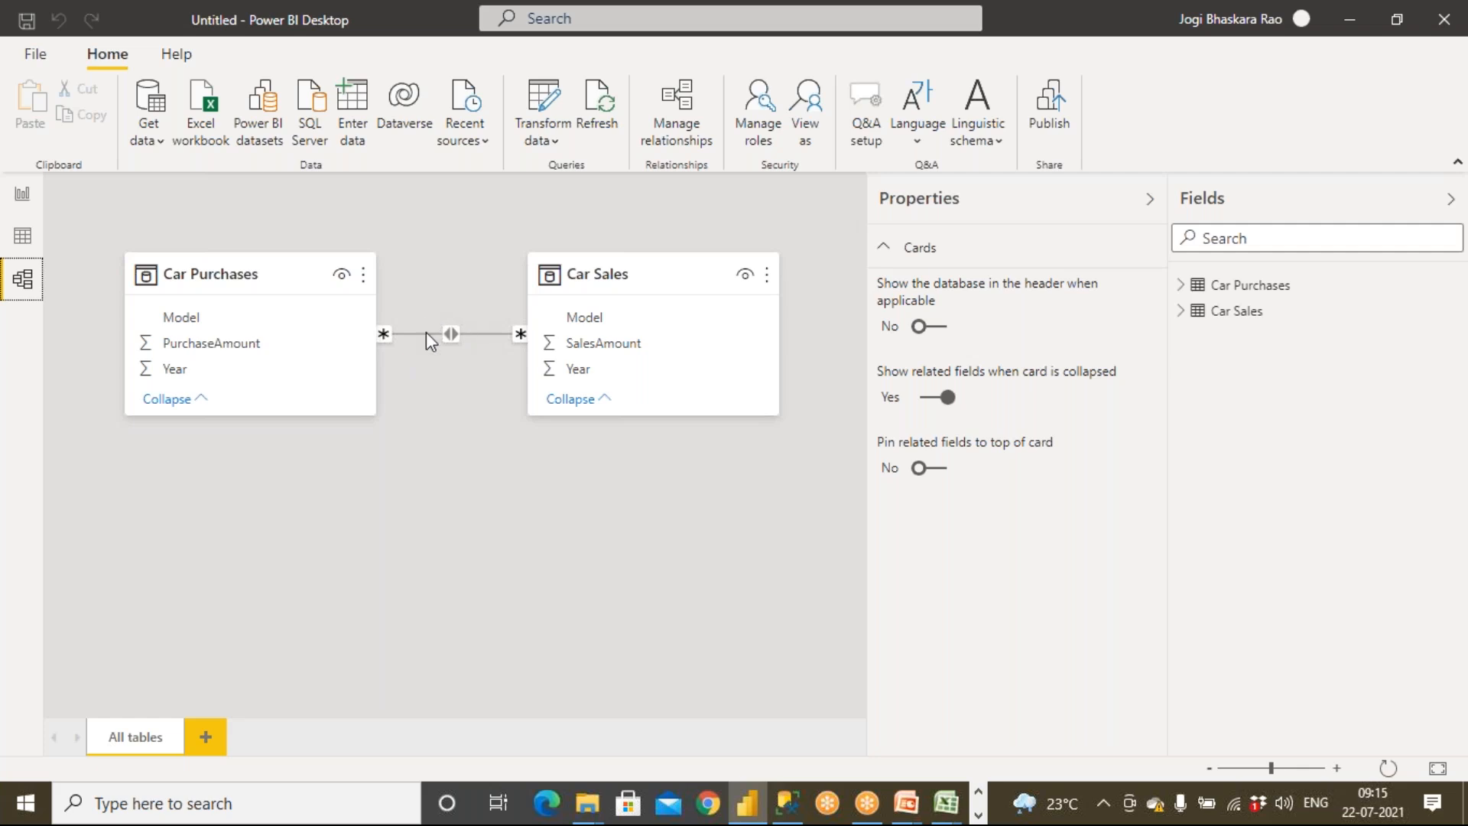
{"action": "left_click", "coordinate": [23, 195]}
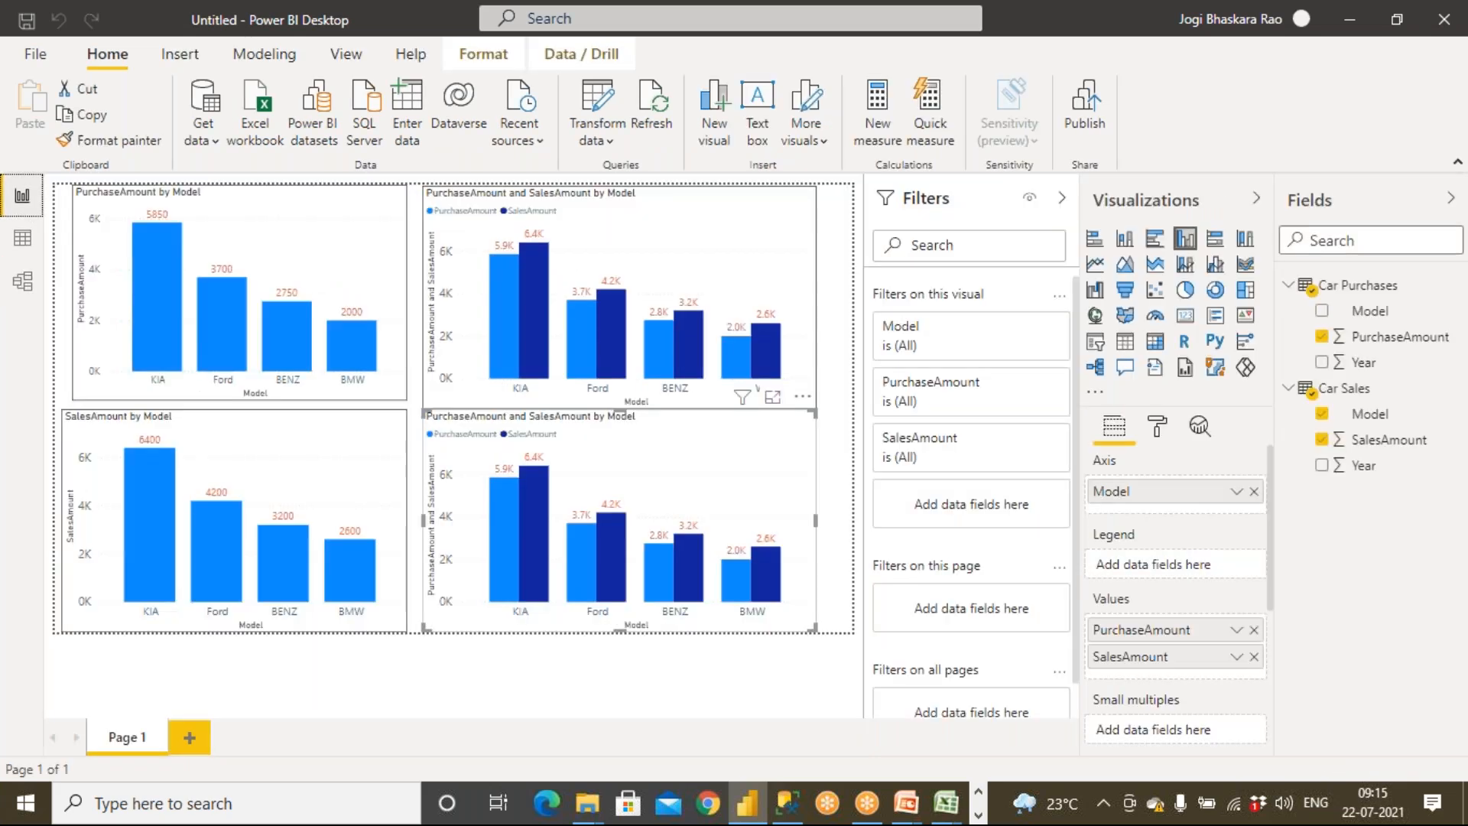
{"action": "left_click", "coordinate": [384, 683]}
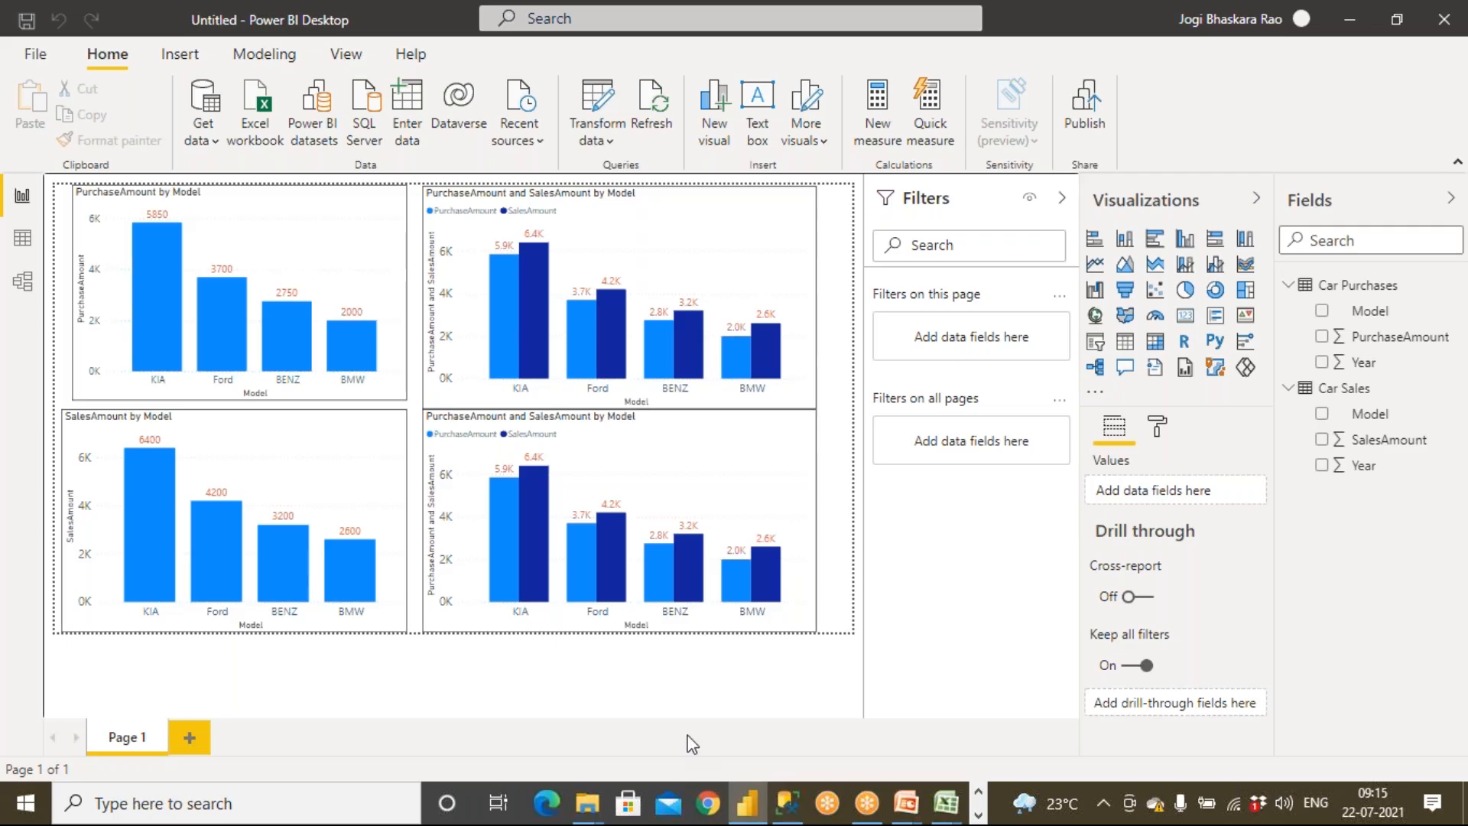
Switch to Excel to review the Hospital, Doctor and Admission many-to-many example tables, then return
{"action": "mouse_move", "coordinate": [946, 803]}
{"action": "left_click", "coordinate": [790, 741]}
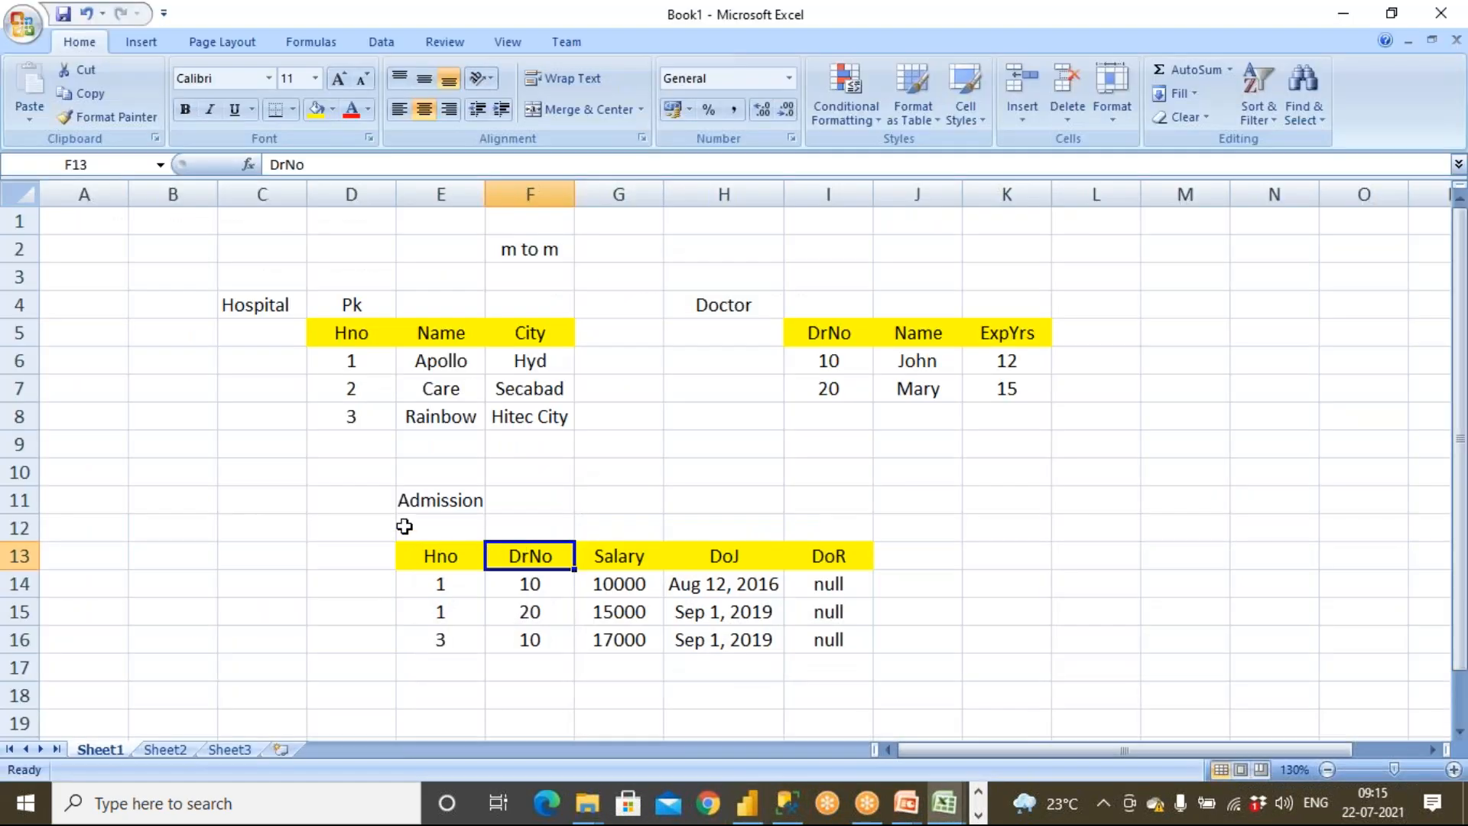
{"action": "left_click_drag", "start_coordinate": [400, 520], "coordinate": [885, 737]}
{"action": "left_click_drag", "start_coordinate": [257, 310], "coordinate": [977, 498]}
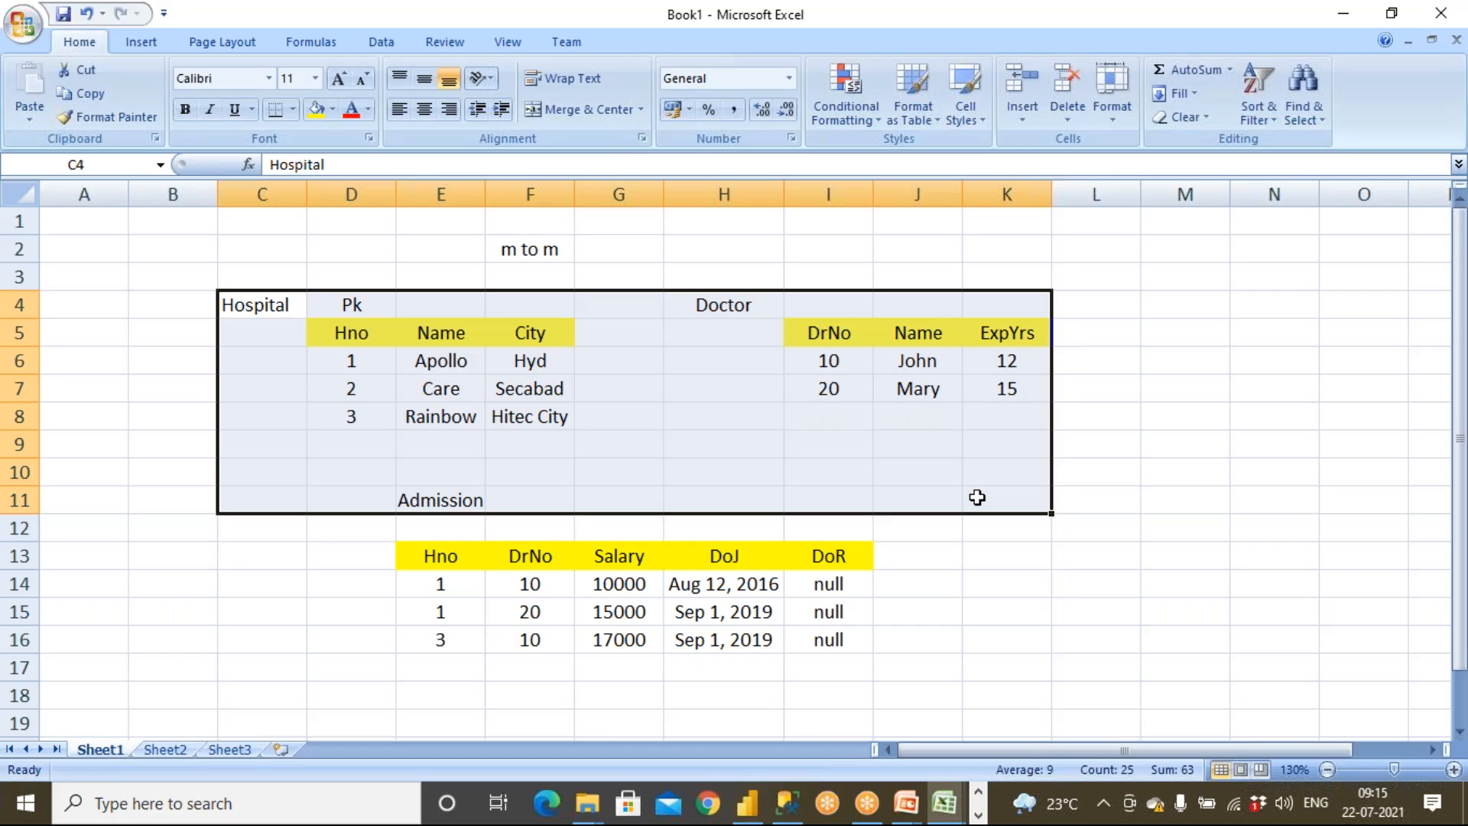
{"action": "left_click", "coordinate": [979, 816]}
{"action": "left_click", "coordinate": [979, 793]}
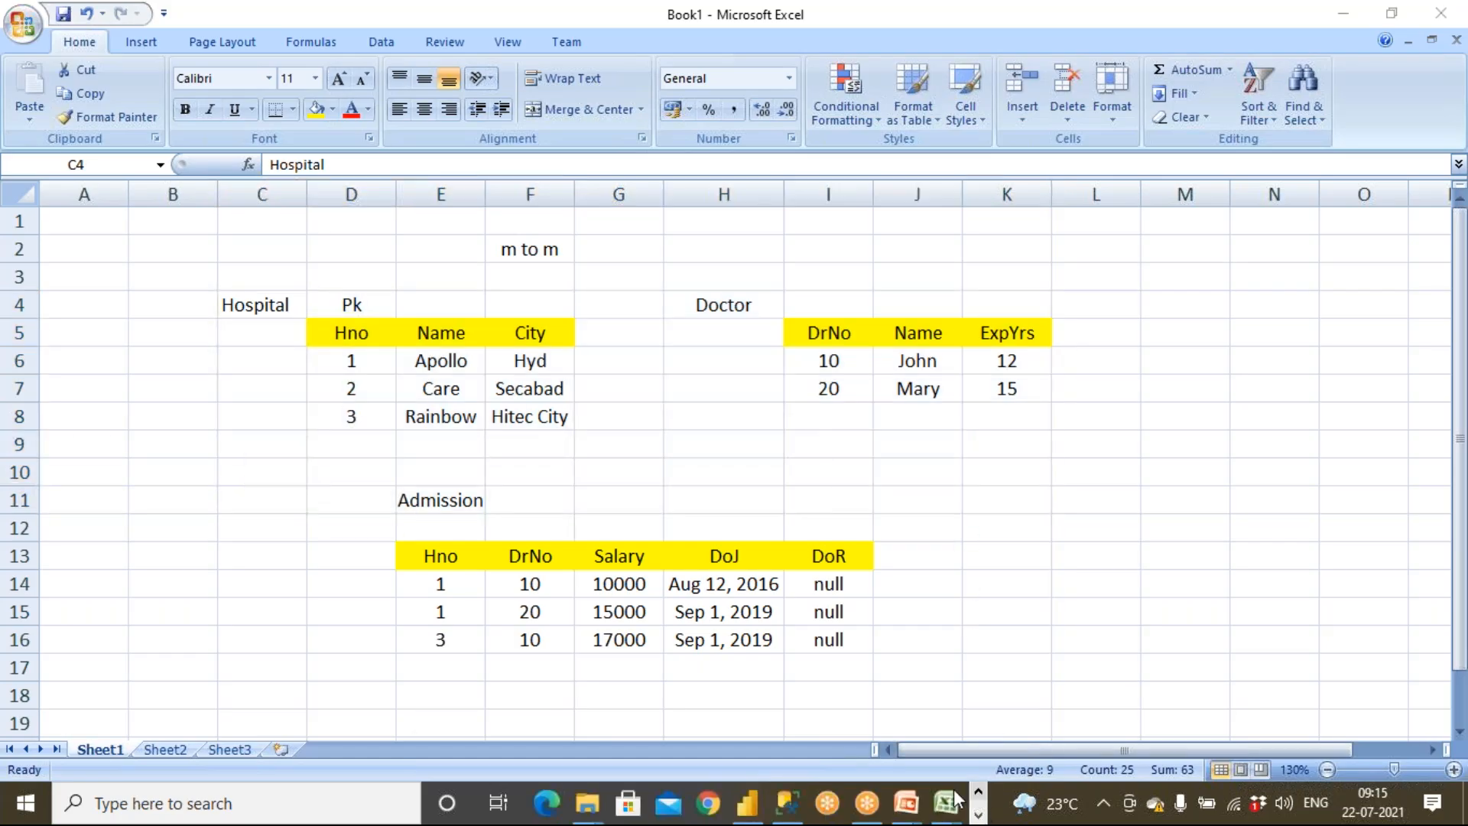
{"action": "left_click", "coordinate": [747, 803]}
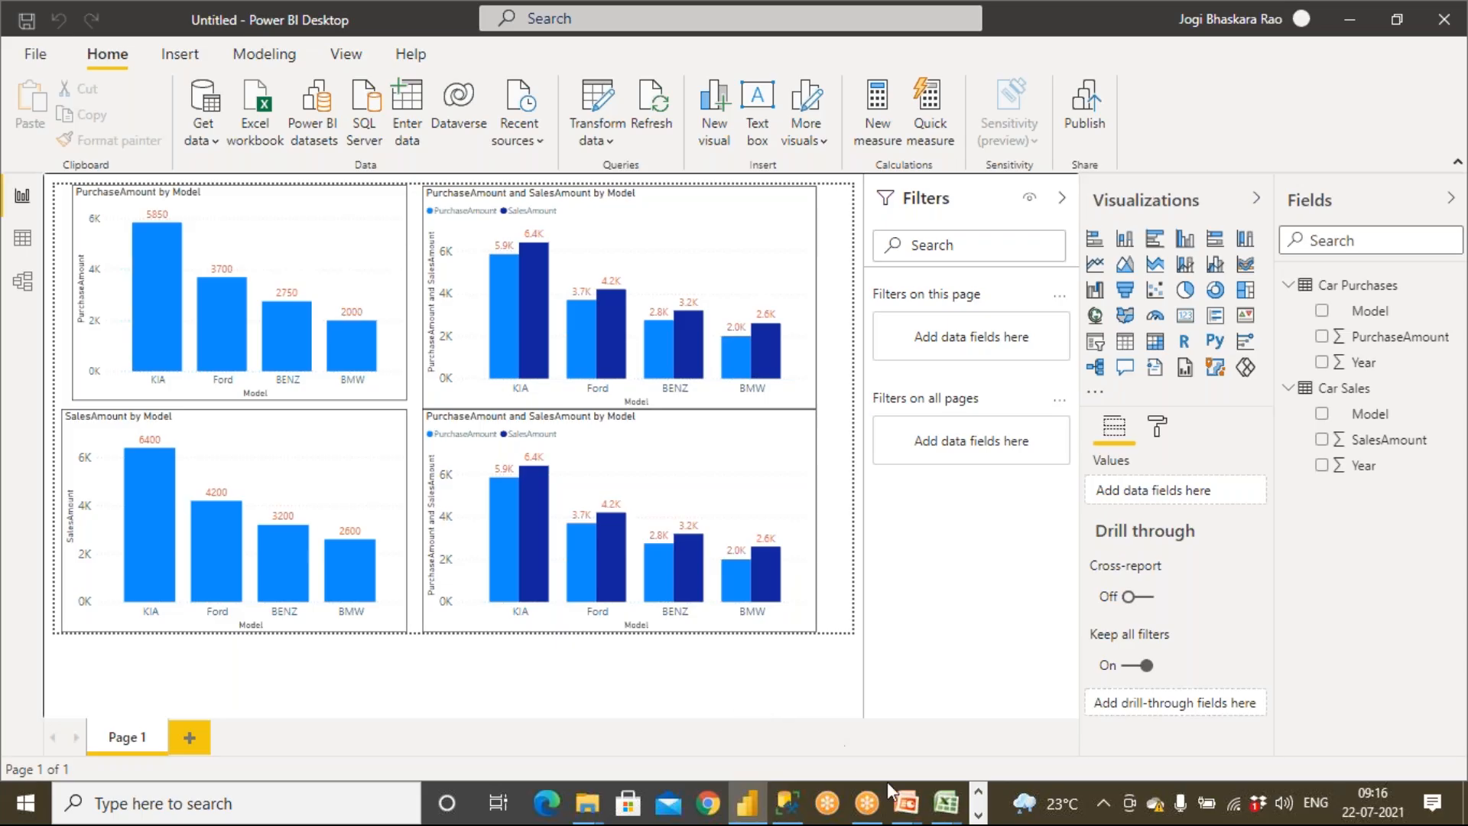
Switch to the presentation and advance from the Relationships / Cardinality slide to the M to m slide
{"action": "mouse_move", "coordinate": [906, 803]}
{"action": "left_click", "coordinate": [946, 744]}
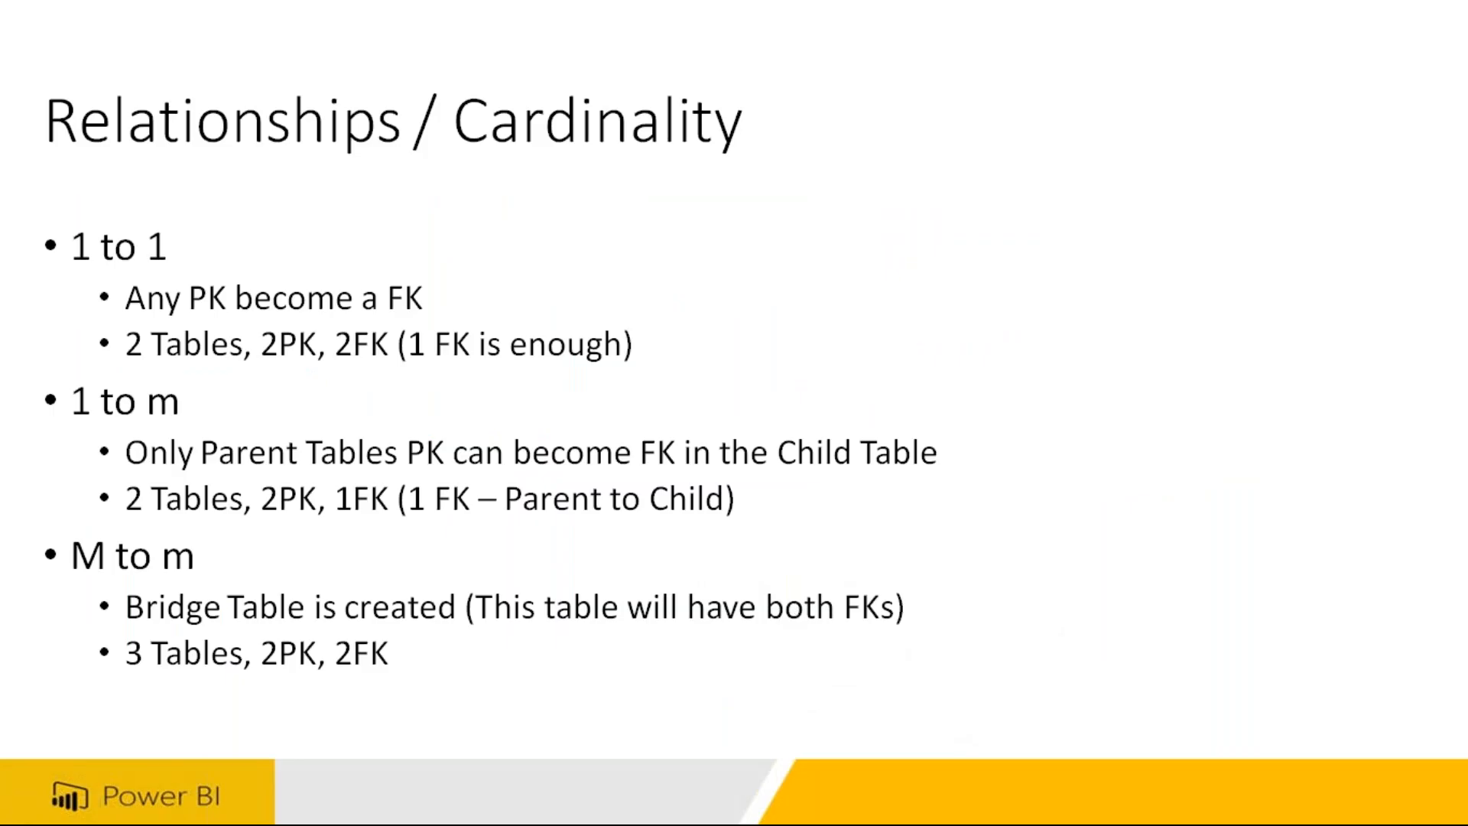
{"action": "key", "text": "Right"}
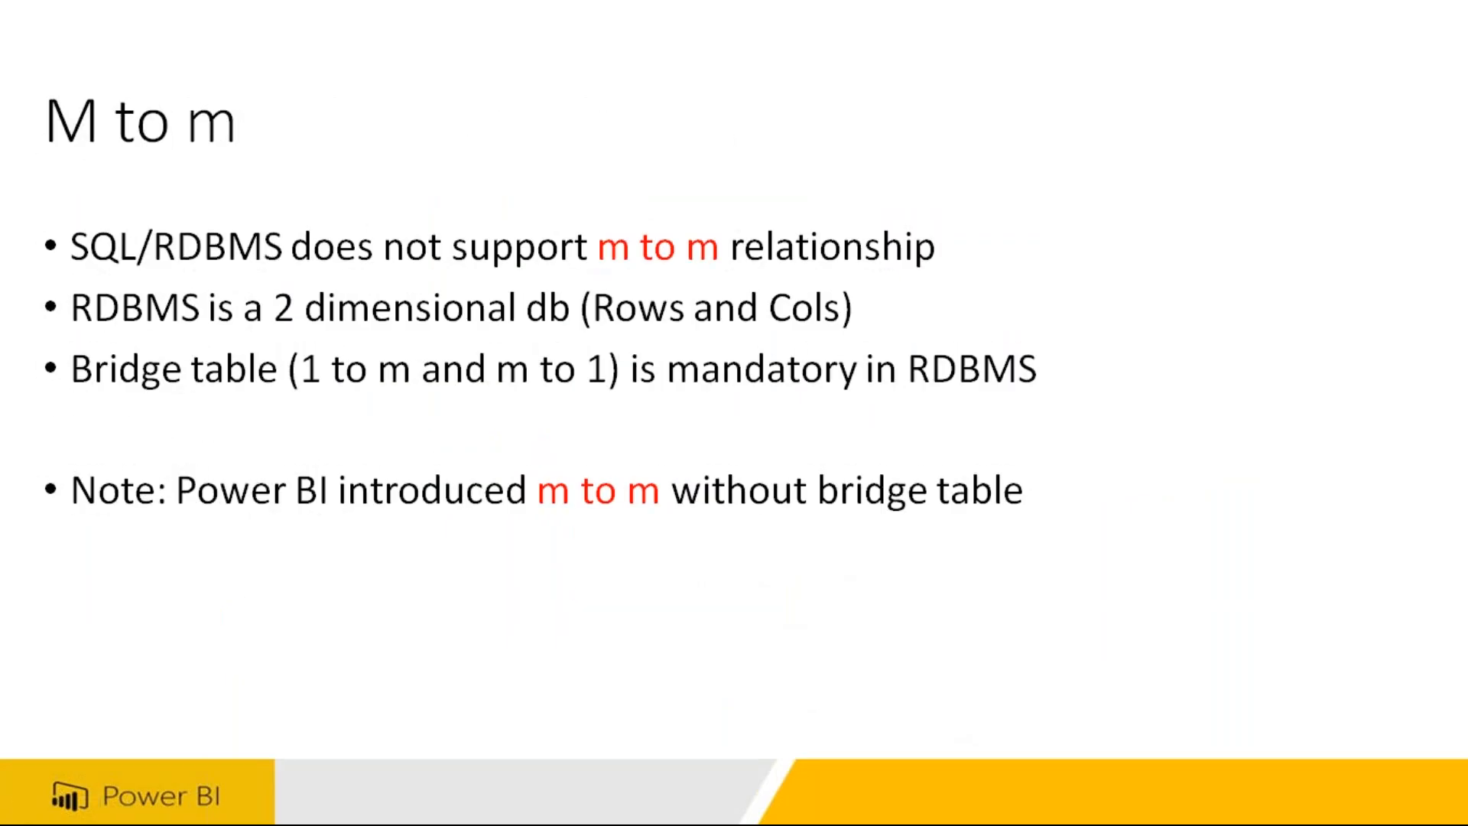
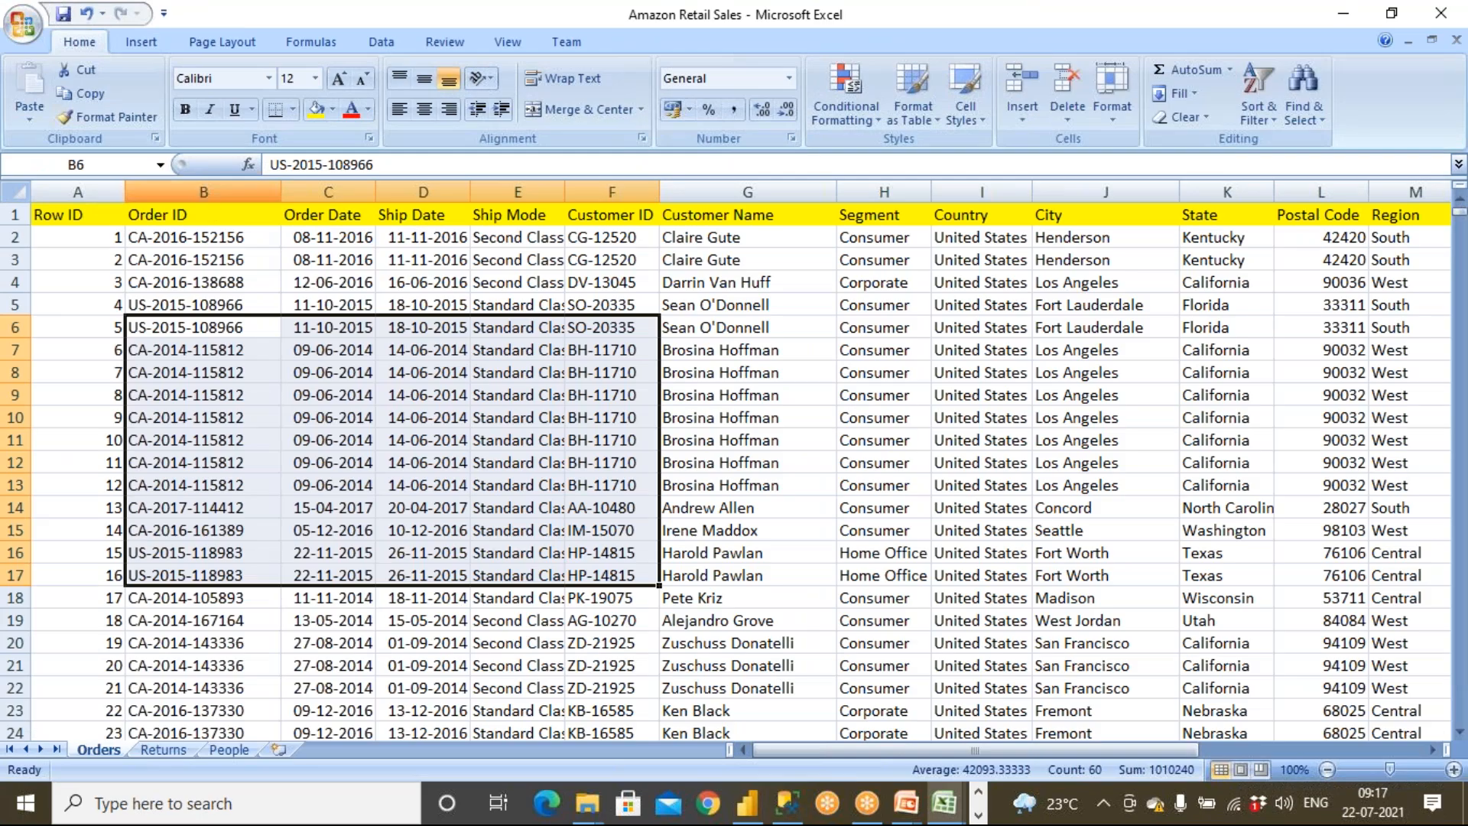
Browse the Returns, People and Orders sheets of the Amazon Retail Sales workbook
{"action": "left_click", "coordinate": [163, 750]}
{"action": "left_click", "coordinate": [222, 750]}
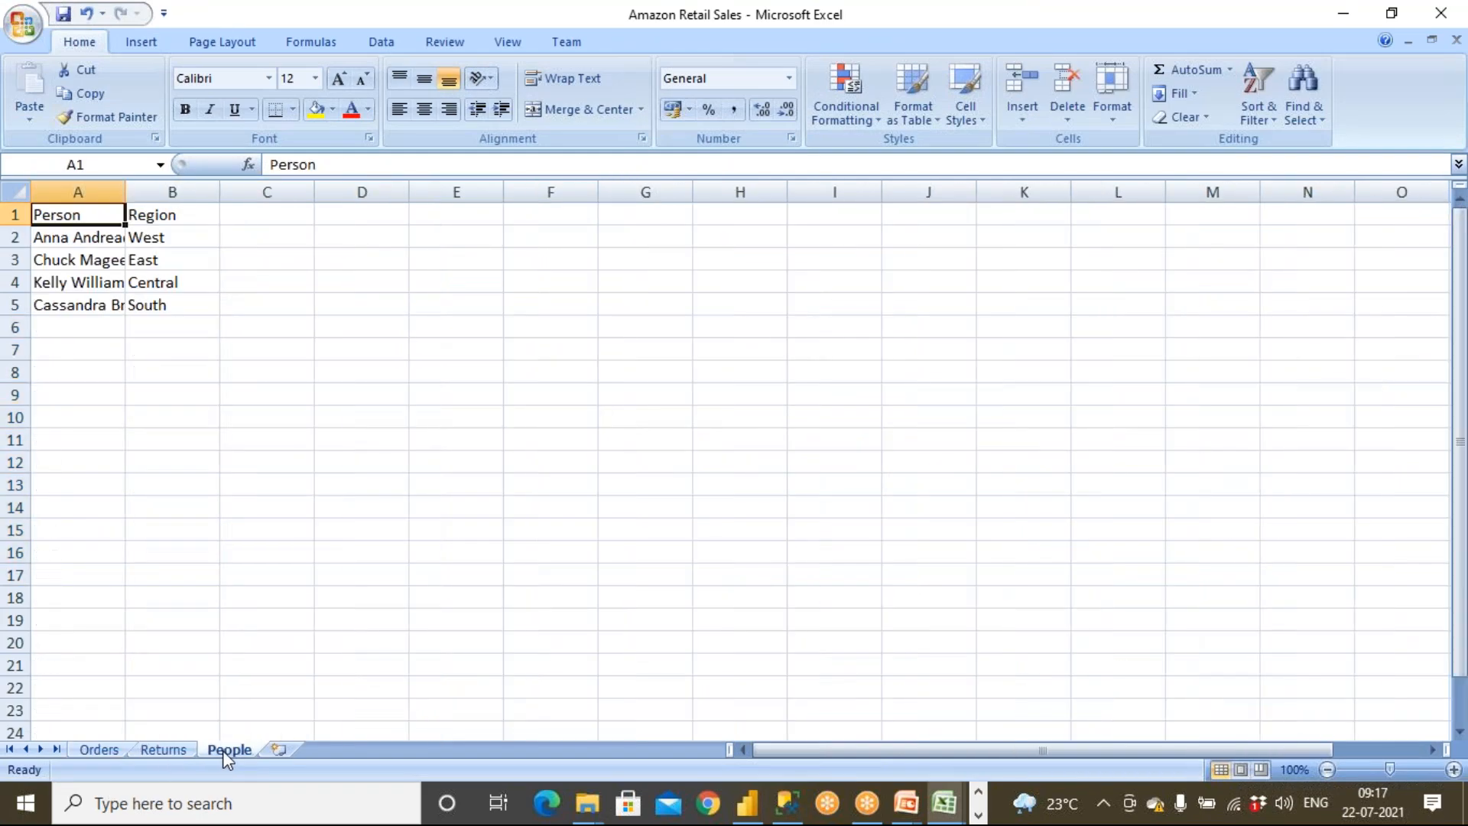
{"action": "left_click", "coordinate": [164, 750]}
{"action": "left_click", "coordinate": [101, 750]}
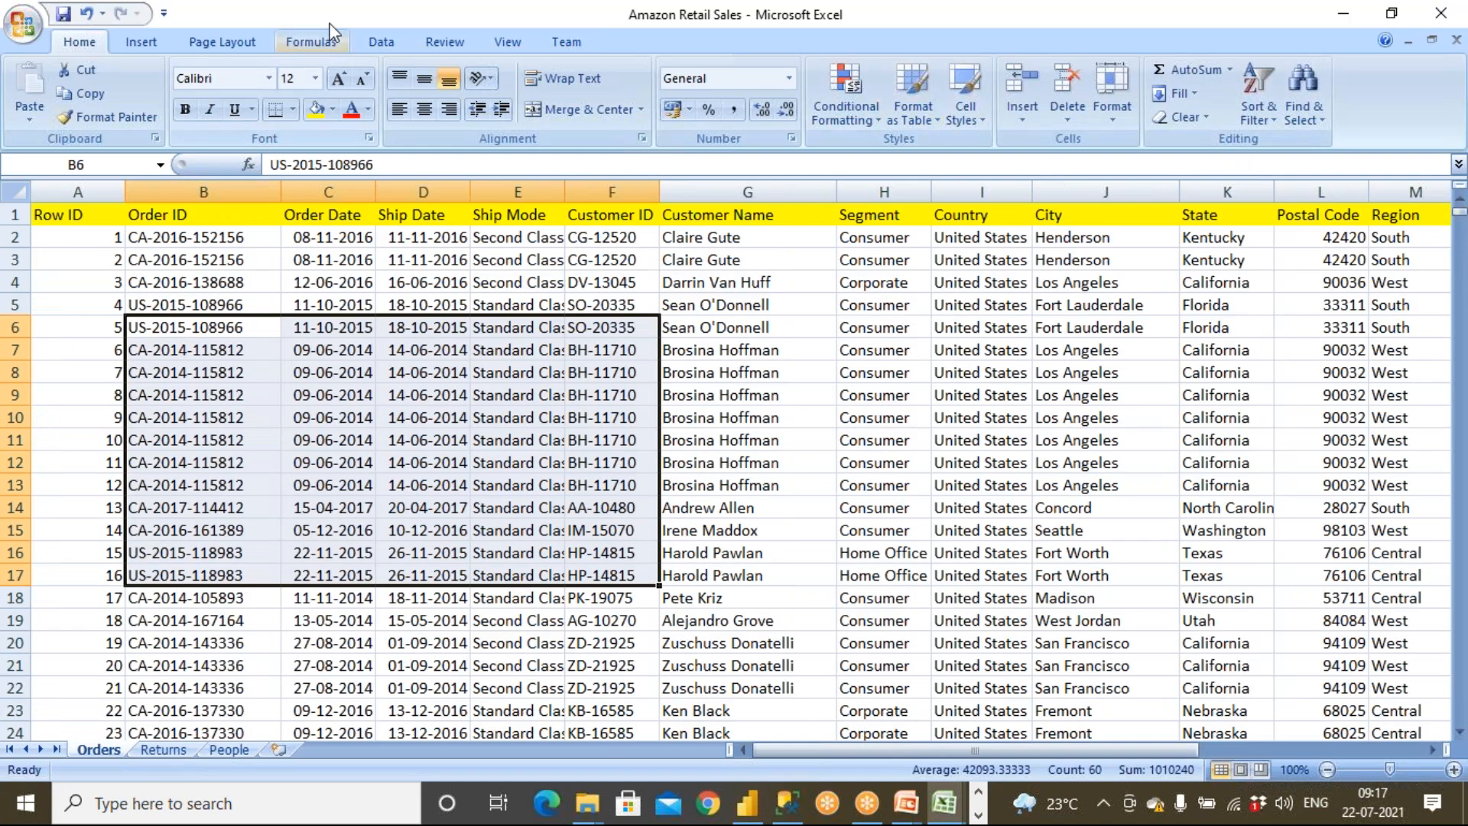
Close the Amazon Retail Sales and Country and Presidents workbooks
{"action": "double_click", "coordinate": [346, 12]}
{"action": "left_click", "coordinate": [1111, 142]}
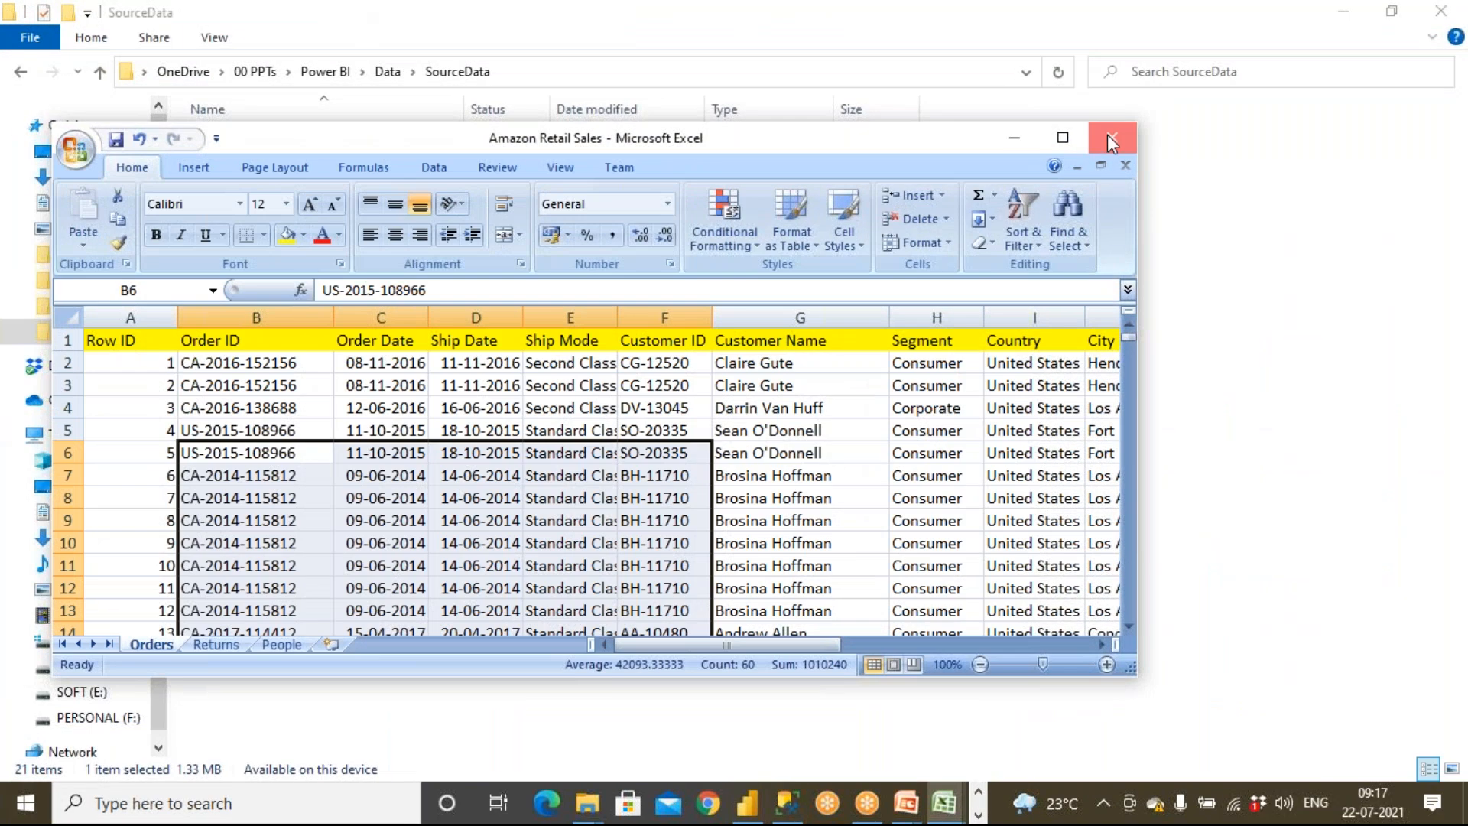
{"action": "left_click", "coordinate": [1113, 140]}
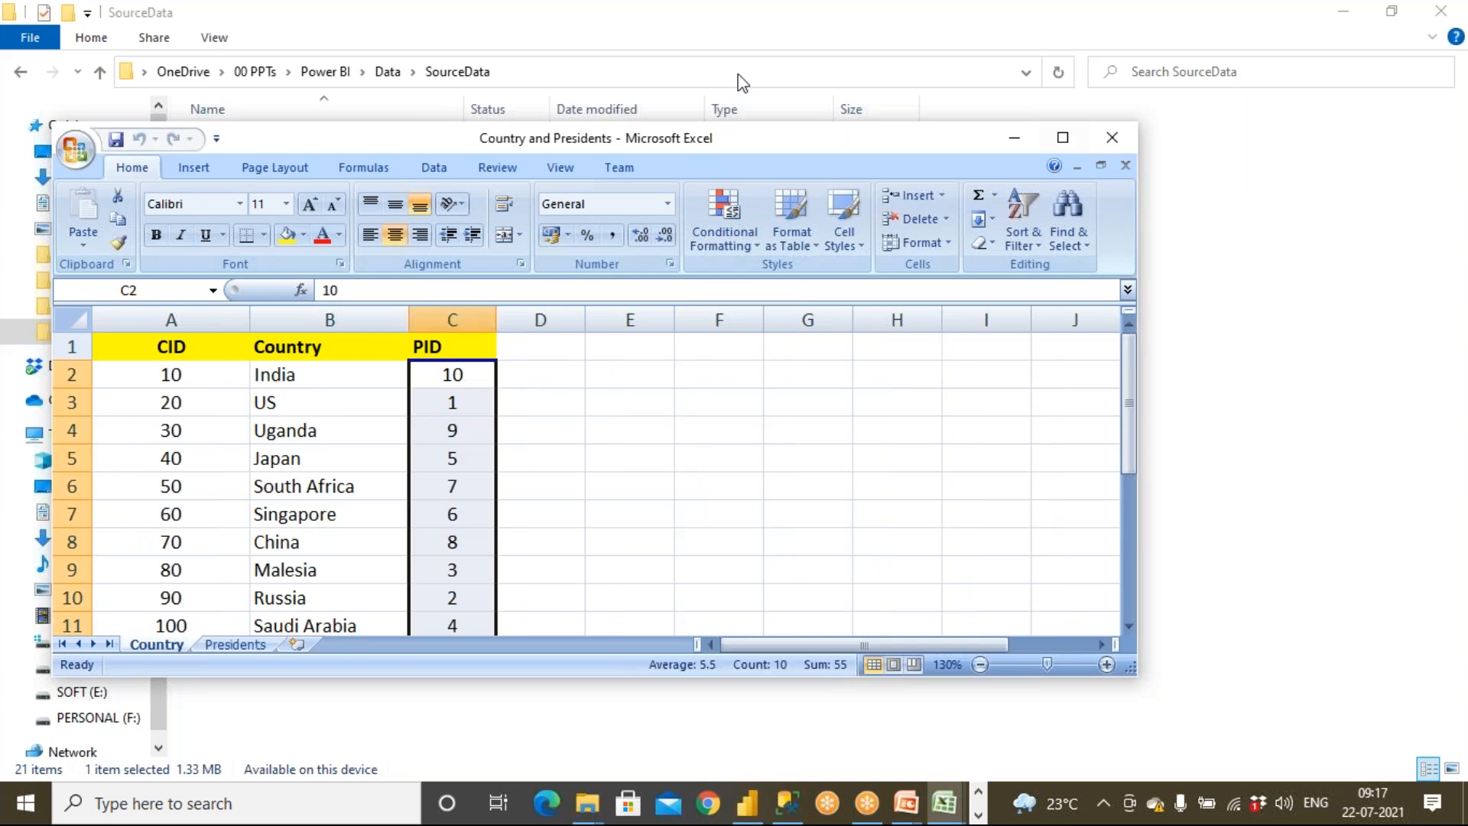
{"action": "left_click", "coordinate": [1113, 139]}
{"action": "left_click", "coordinate": [735, 456]}
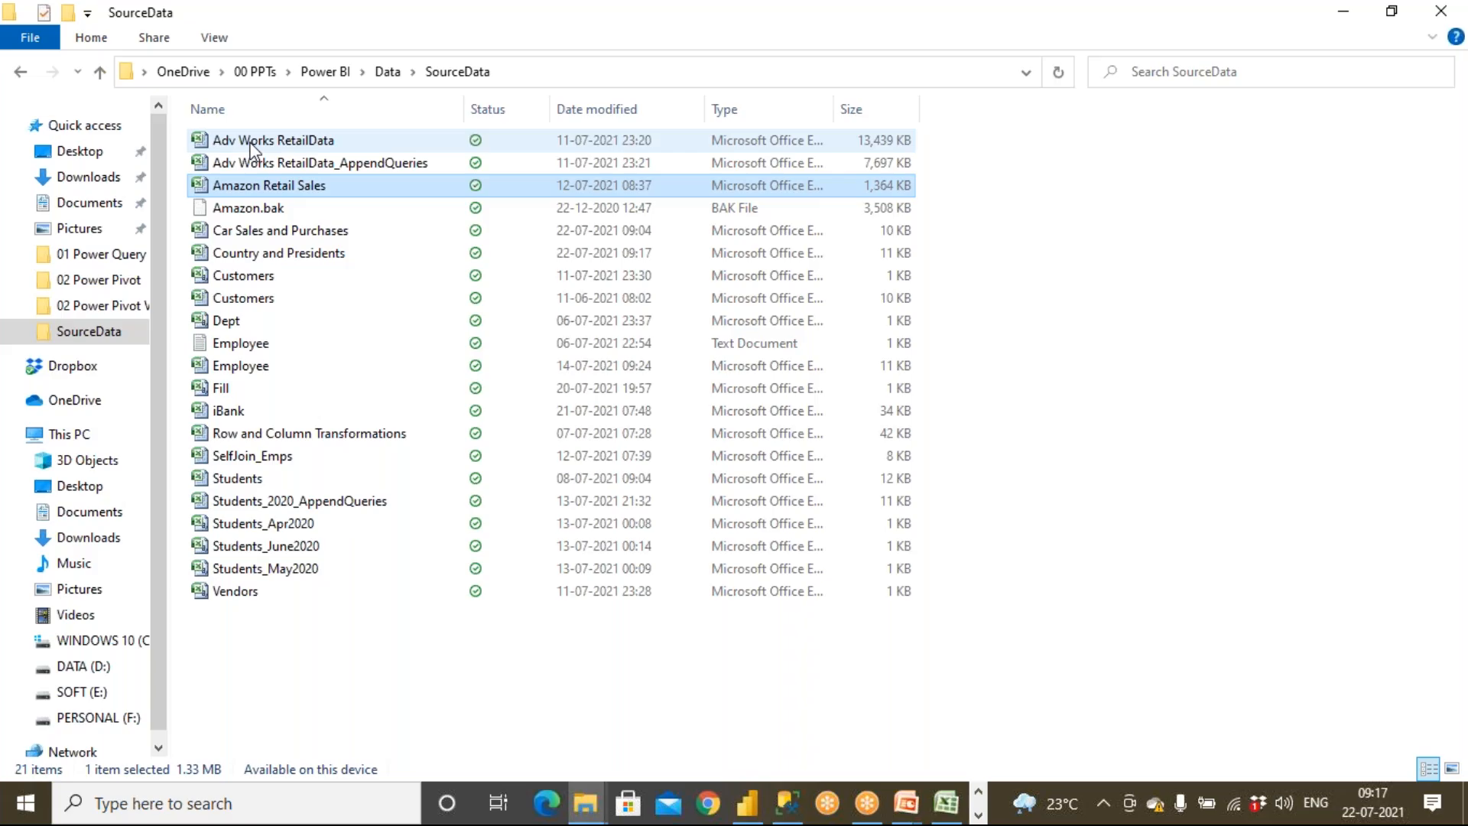
Open the Adv Works RetailData workbook and browse its Customer, Products and Sales sheets
{"action": "left_click", "coordinate": [277, 147]}
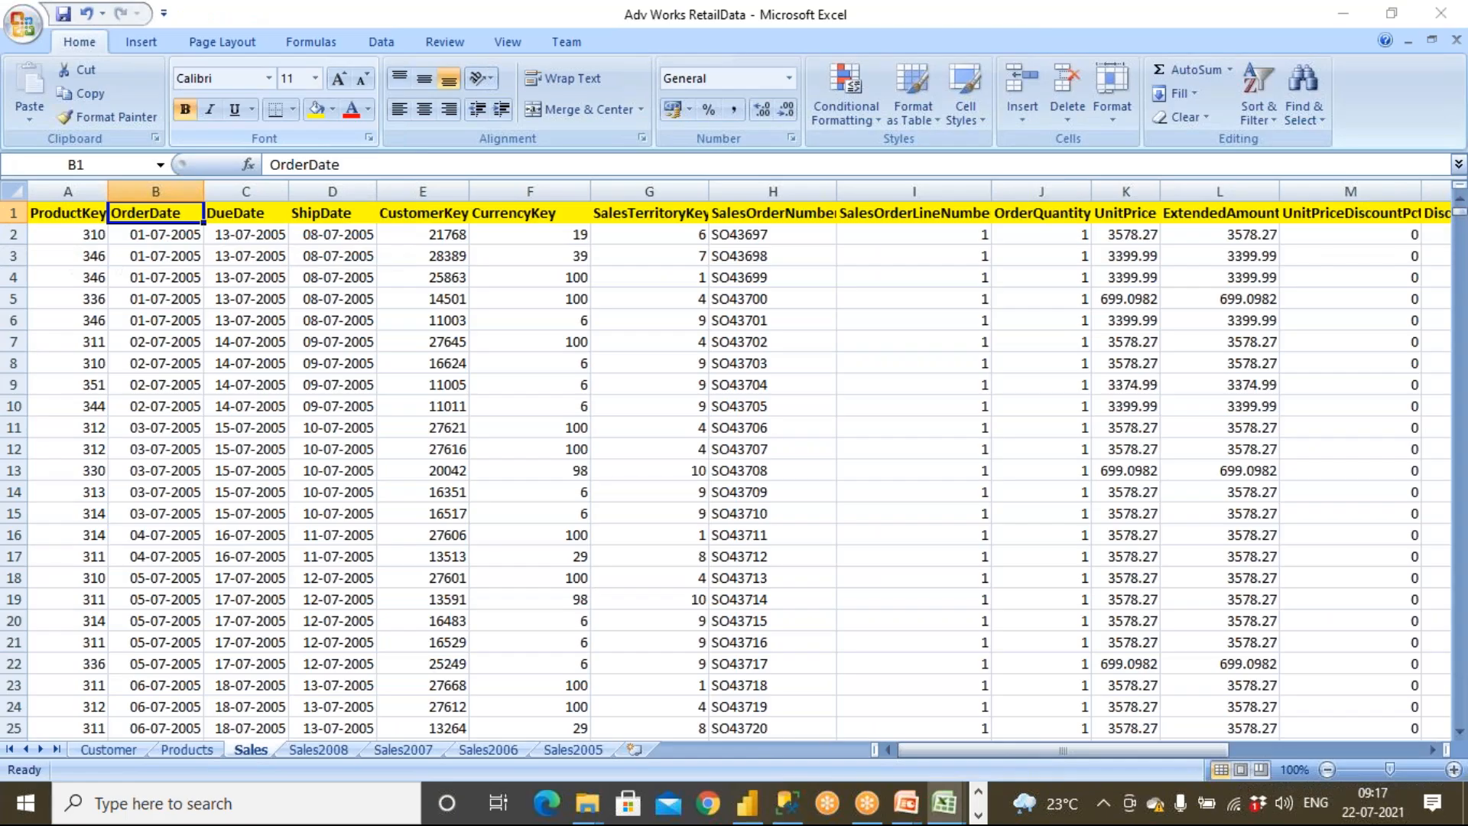
{"action": "left_click", "coordinate": [104, 750]}
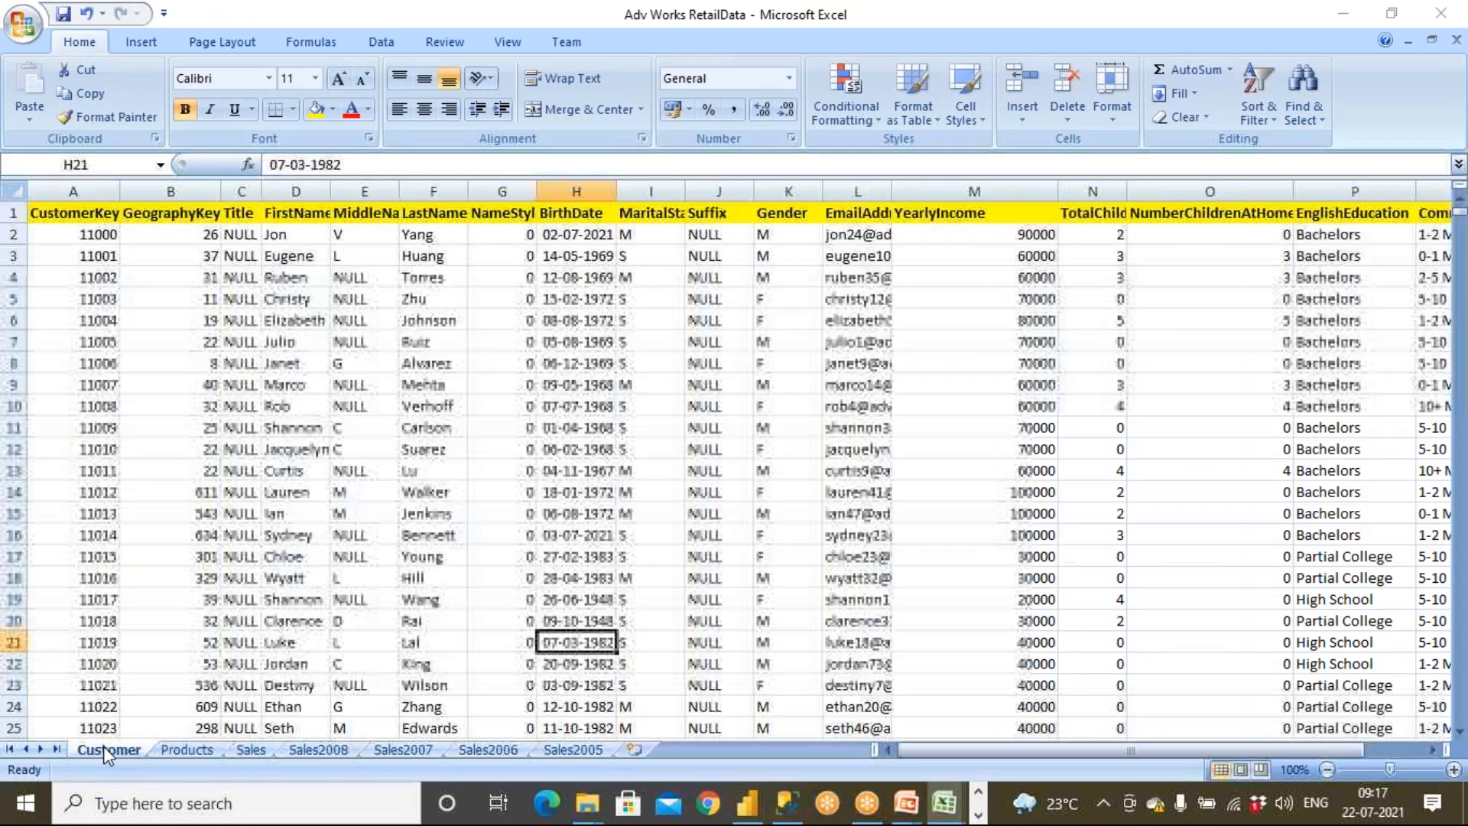
{"action": "left_click", "coordinate": [189, 749]}
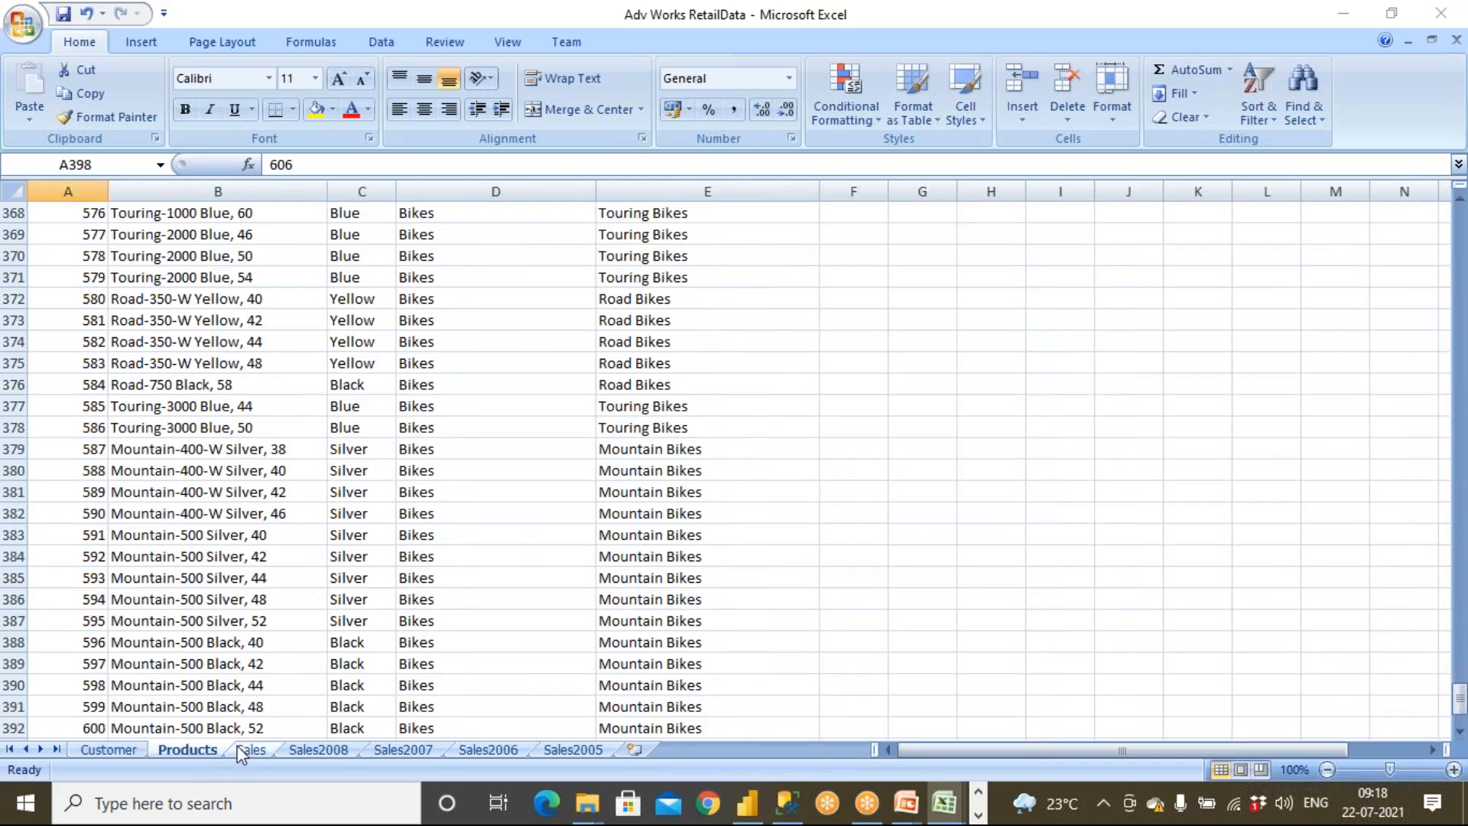
{"action": "left_click", "coordinate": [246, 748]}
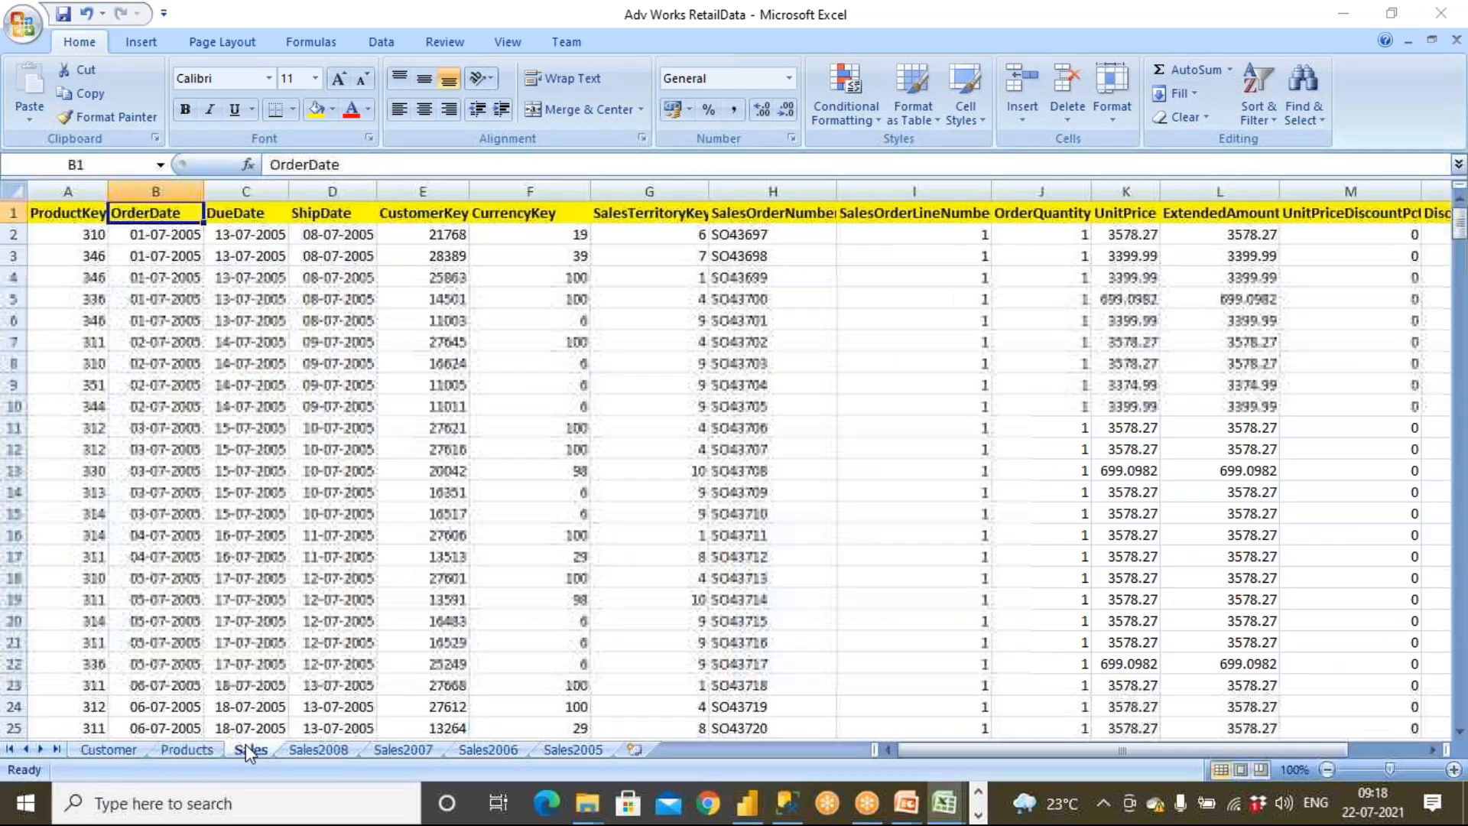
Delete the Sales2008 and Sales2007 sheets from the Adv Works RetailData workbook
{"action": "left_click", "coordinate": [314, 748]}
{"action": "right_click", "coordinate": [314, 747]}
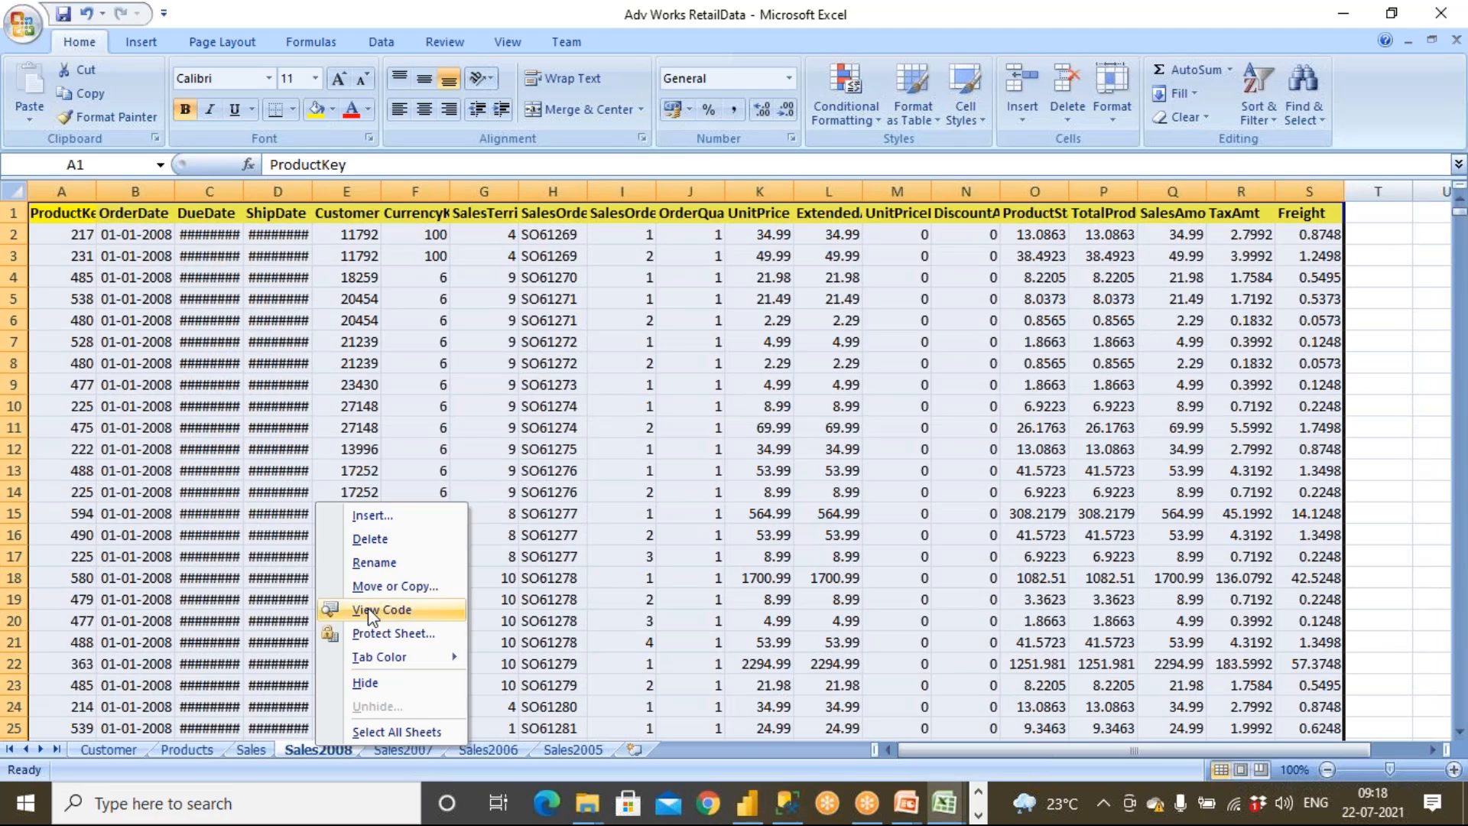
{"action": "left_click", "coordinate": [370, 538]}
{"action": "left_click", "coordinate": [695, 456]}
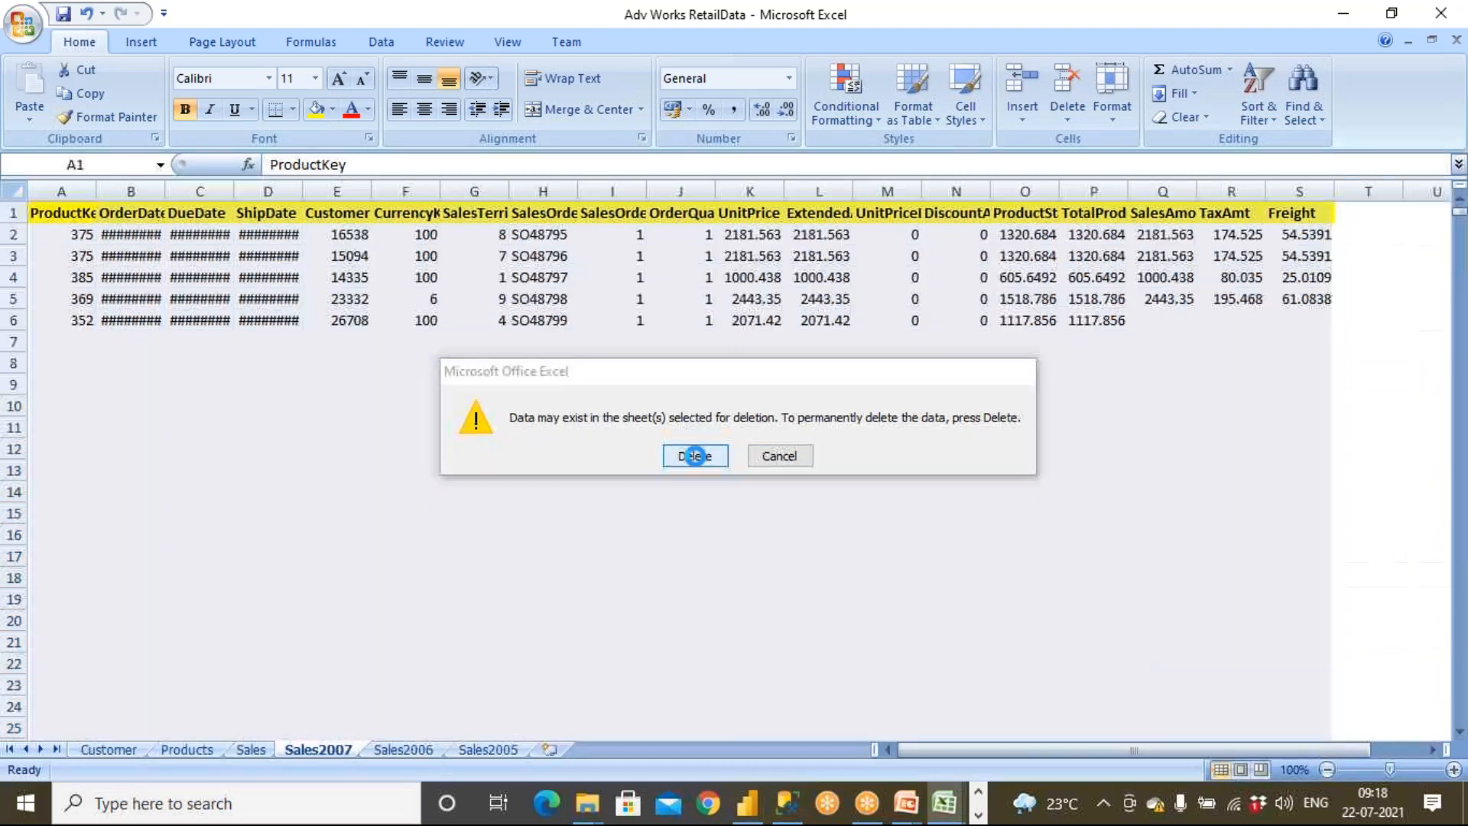
{"action": "right_click", "coordinate": [336, 747]}
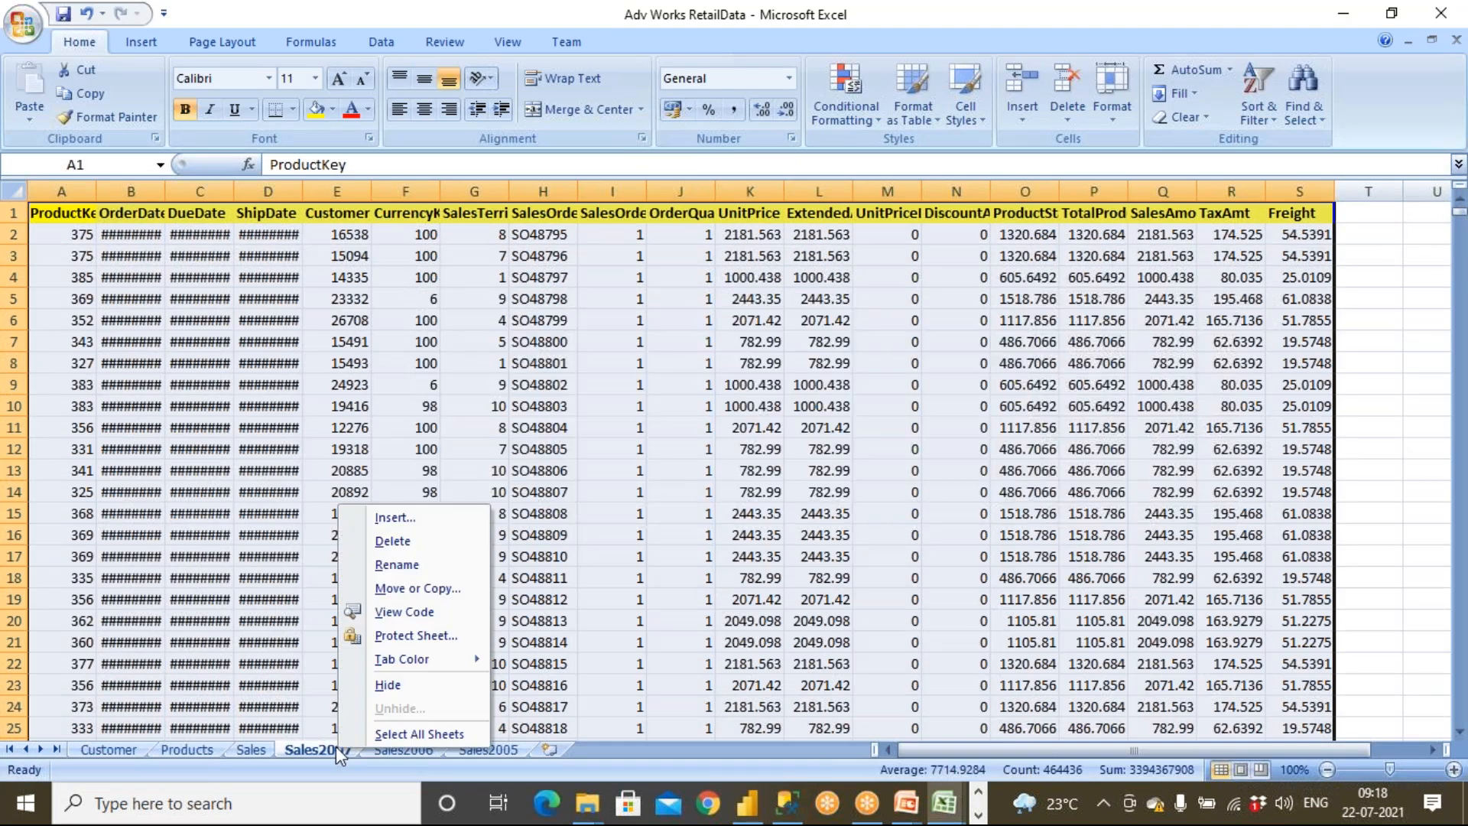
{"action": "left_click", "coordinate": [399, 542]}
{"action": "left_click", "coordinate": [695, 454]}
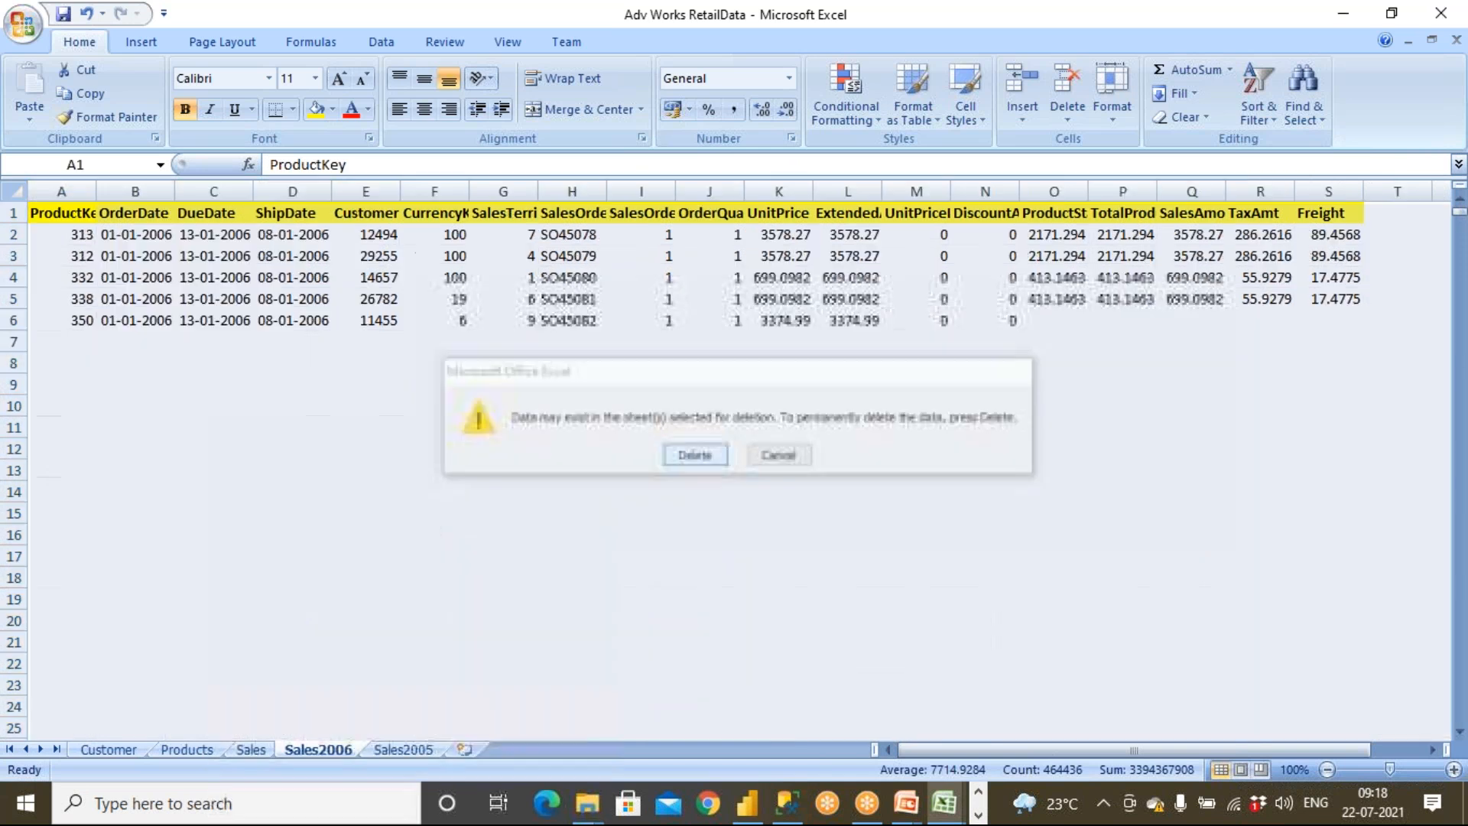
Delete the Sales2006 and Sales2005 sheets and save the workbook
{"action": "right_click", "coordinate": [318, 748]}
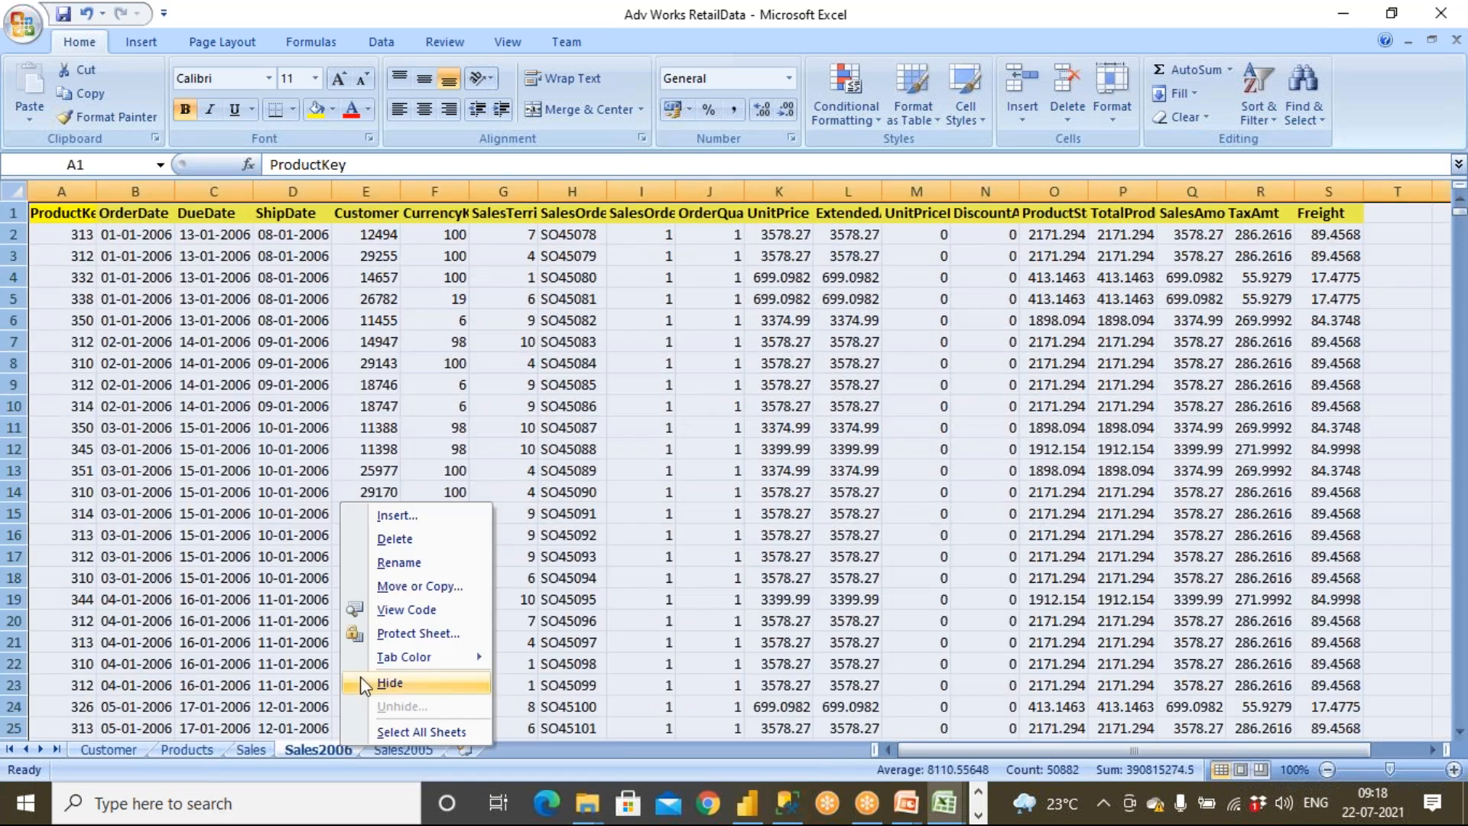
{"action": "left_click", "coordinate": [394, 539]}
{"action": "key", "text": "Return"}
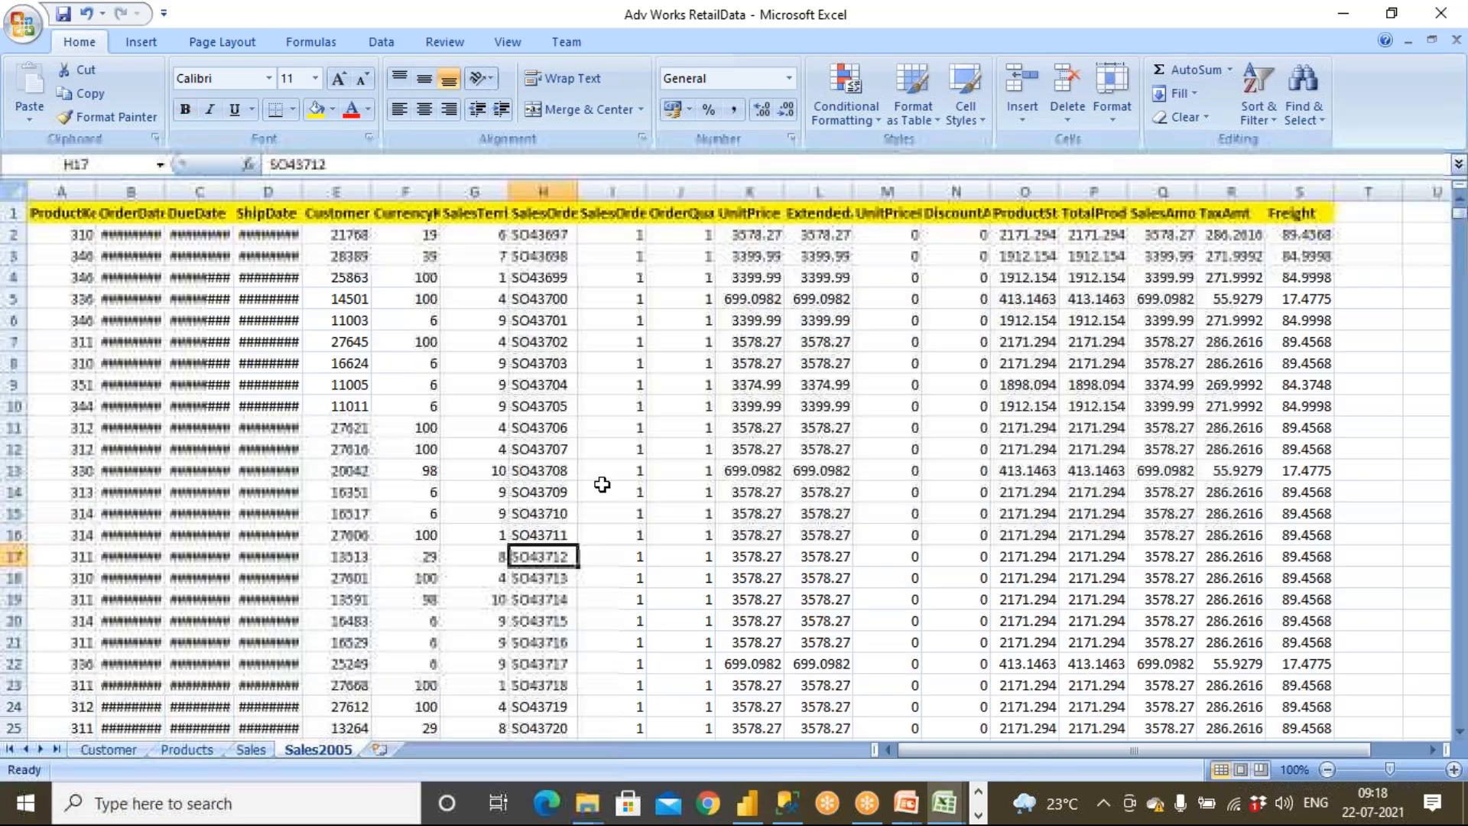
{"action": "right_click", "coordinate": [333, 748]}
{"action": "left_click", "coordinate": [388, 542]}
{"action": "left_click", "coordinate": [678, 457]}
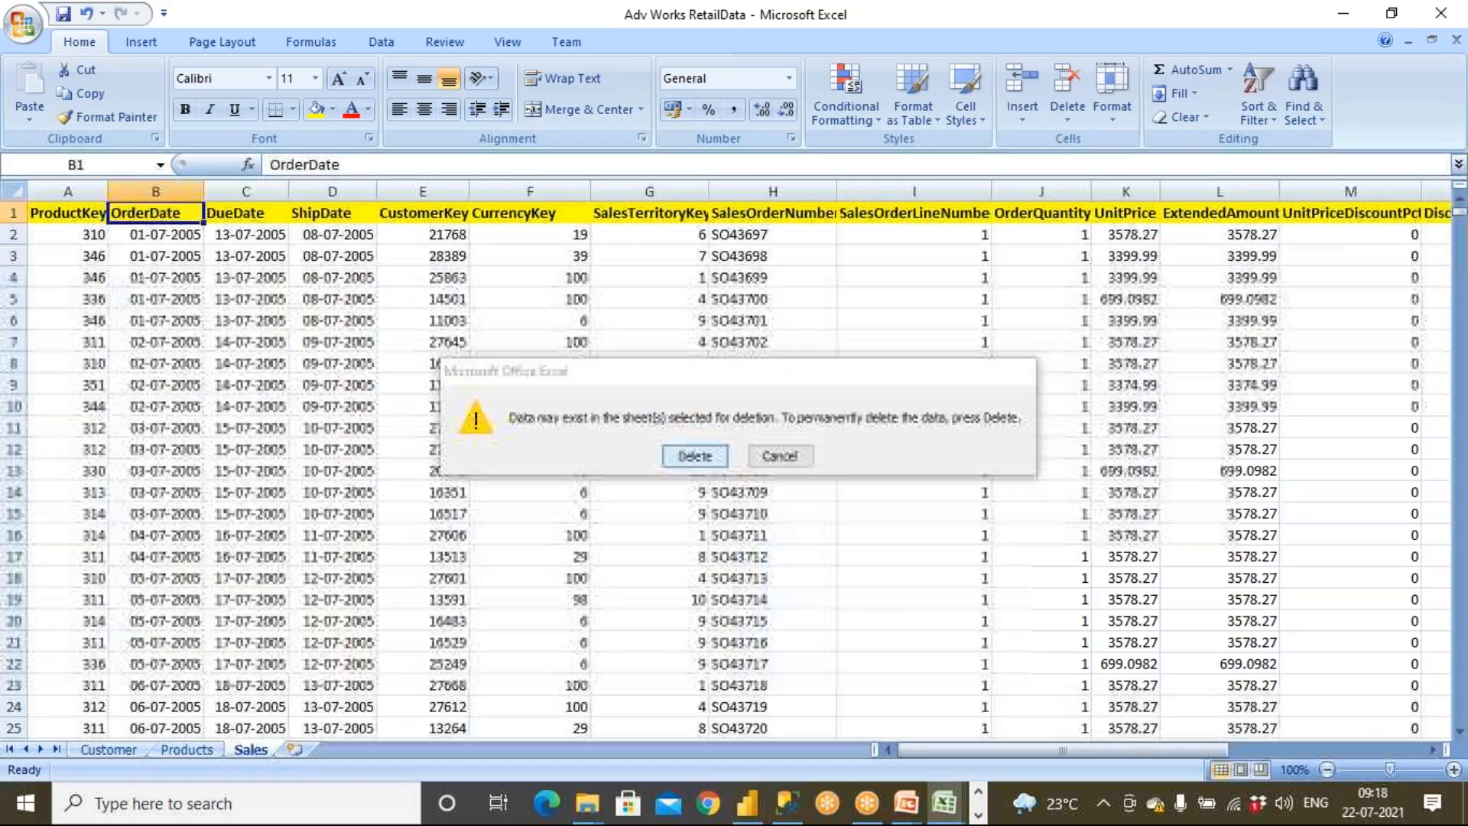
{"action": "left_click", "coordinate": [63, 17]}
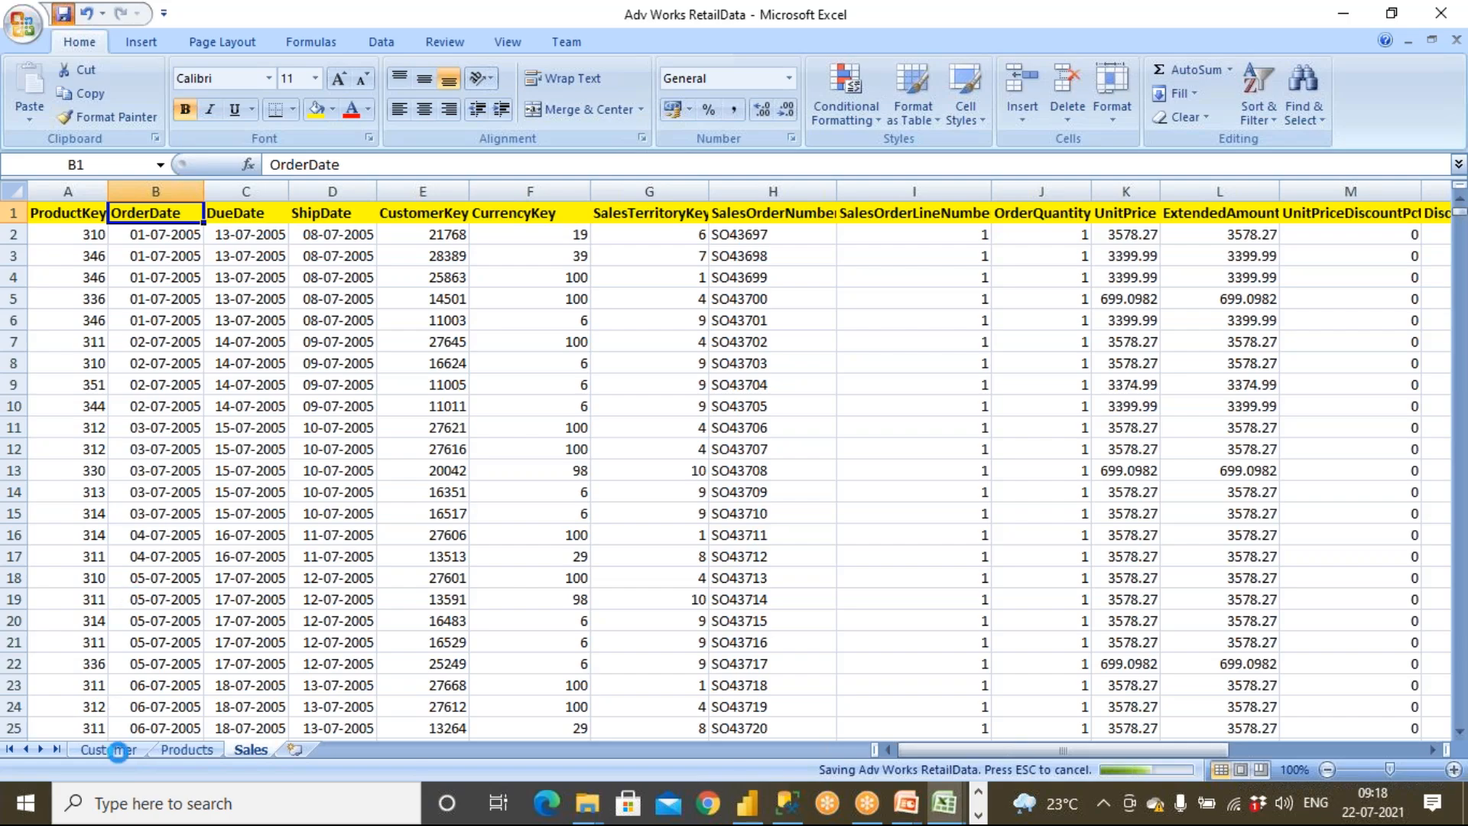
Review the Customer, Products and Sales sheets, selecting the ProductKey and CustomerKey columns
{"action": "left_click", "coordinate": [108, 750]}
{"action": "left_click", "coordinate": [190, 748]}
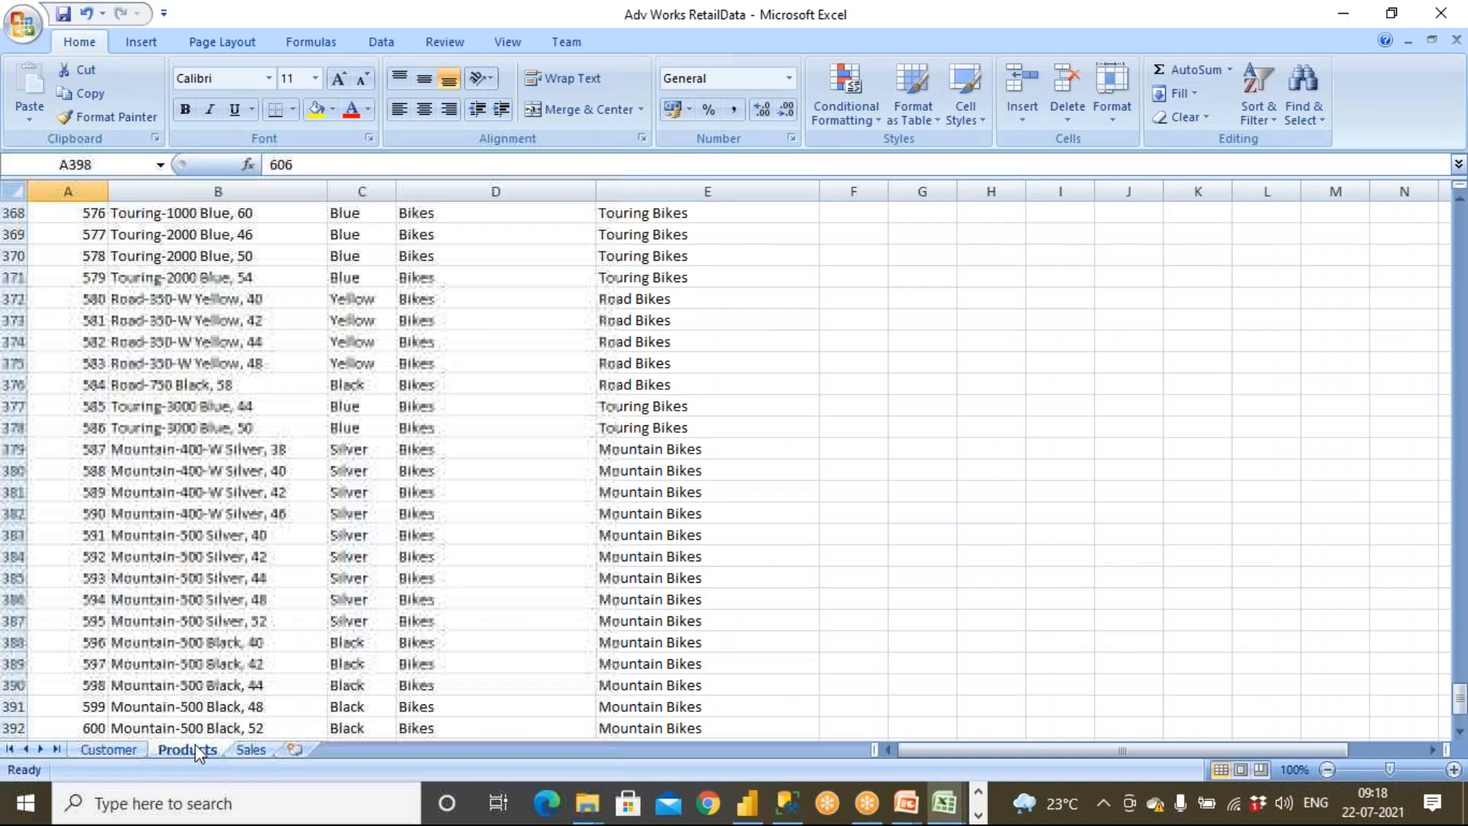
{"action": "left_click", "coordinate": [250, 749]}
{"action": "left_click", "coordinate": [53, 244]}
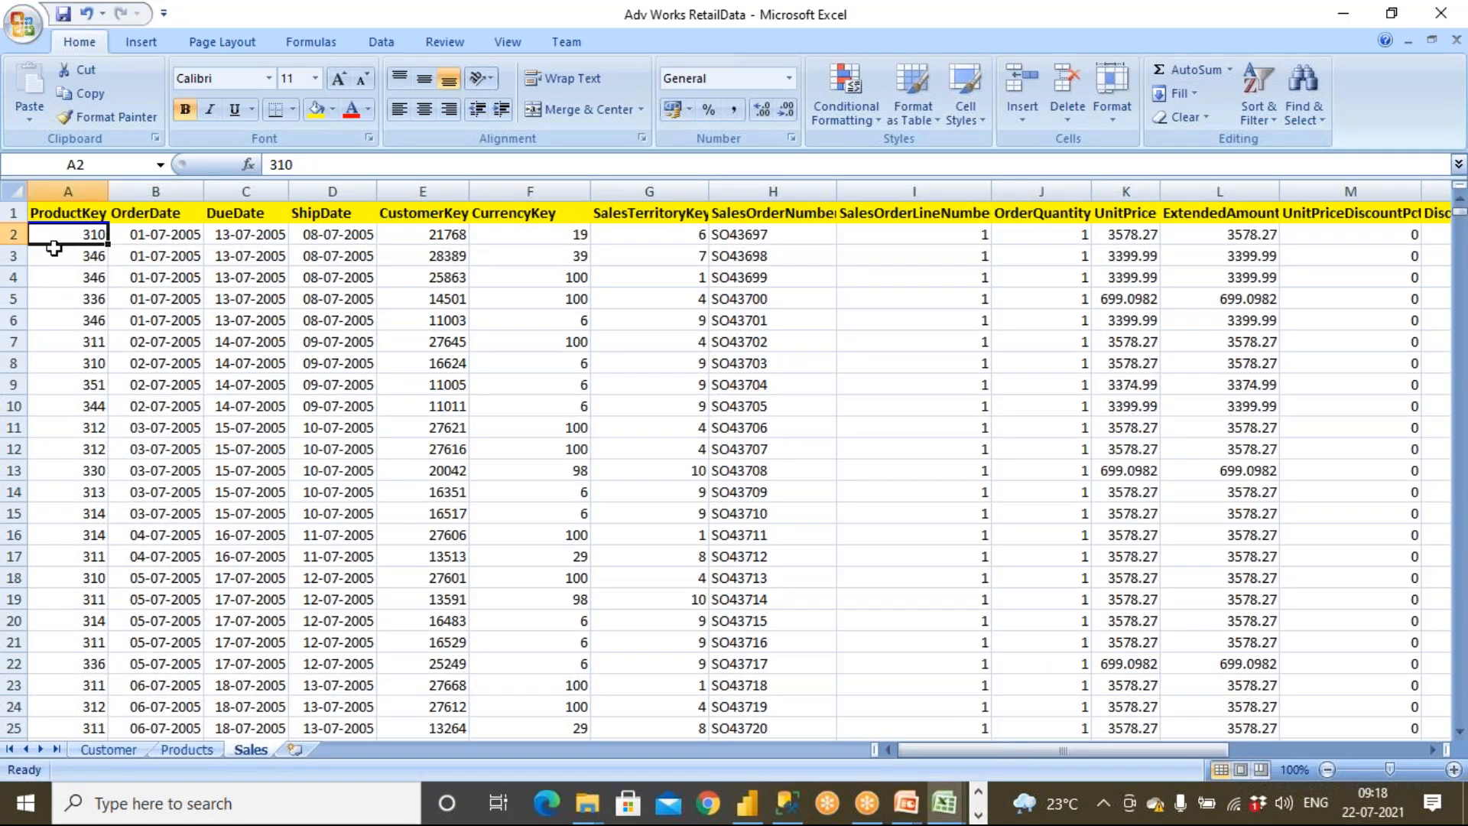
{"action": "left_click_drag", "start_coordinate": [54, 247], "coordinate": [55, 427]}
{"action": "left_click", "coordinate": [104, 751]}
{"action": "left_click_drag", "start_coordinate": [62, 208], "coordinate": [65, 386]}
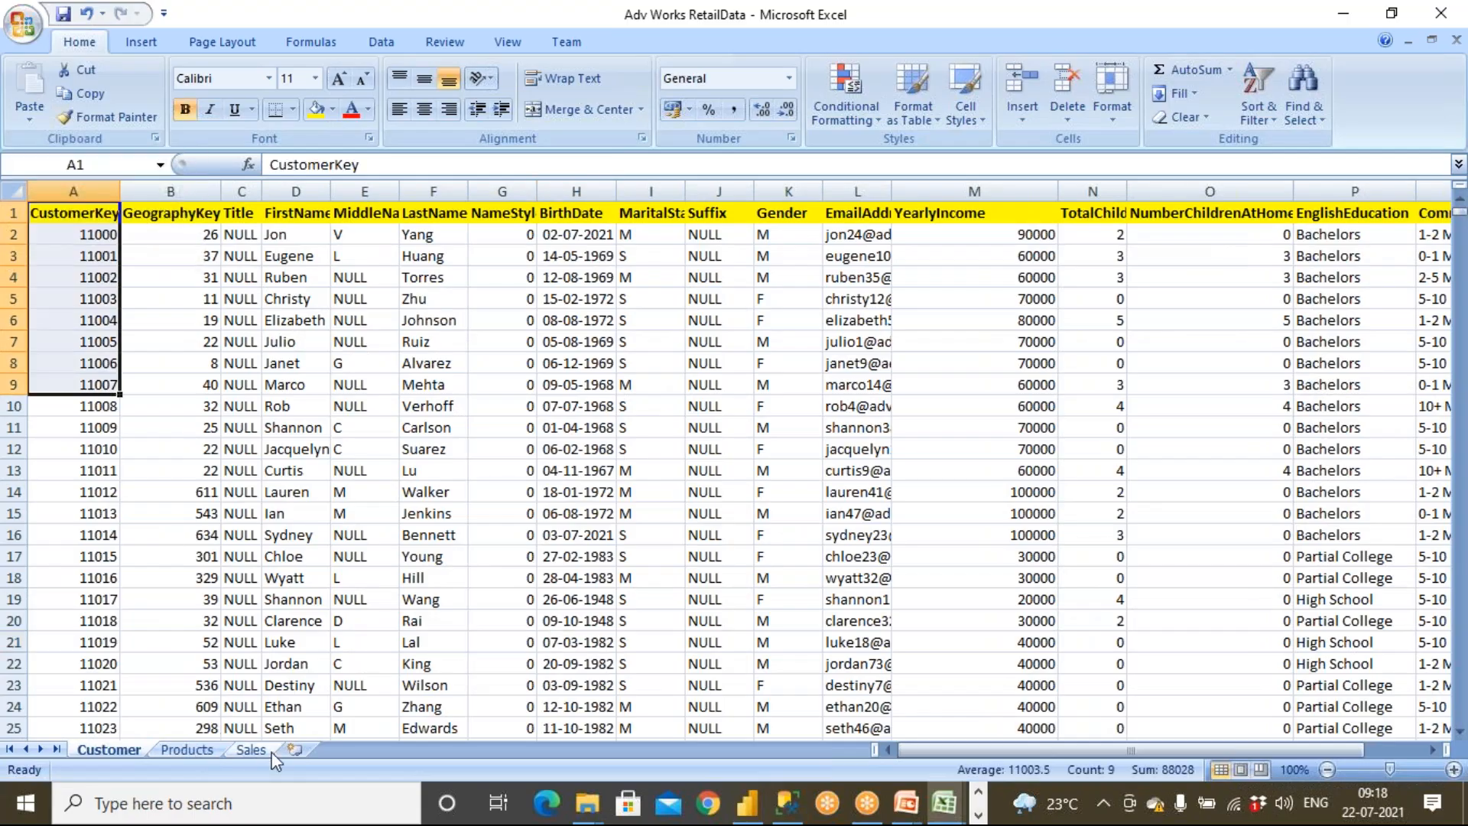
Close Adv Works RetailData and save the m-to-m workbook as Hospital and Doctors in the SourceData folder
{"action": "double_click", "coordinate": [320, 16]}
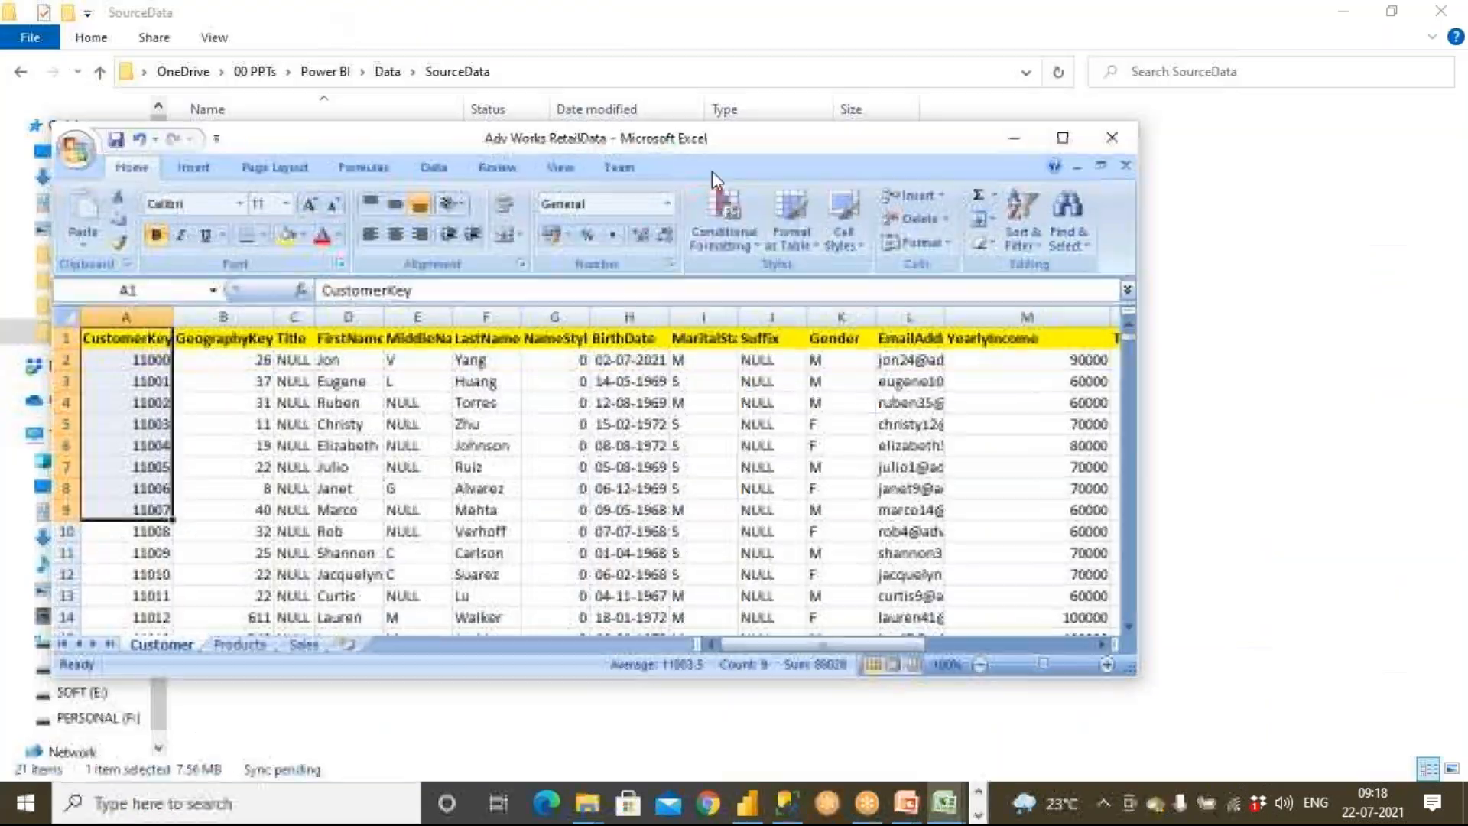
{"action": "left_click", "coordinate": [1112, 137]}
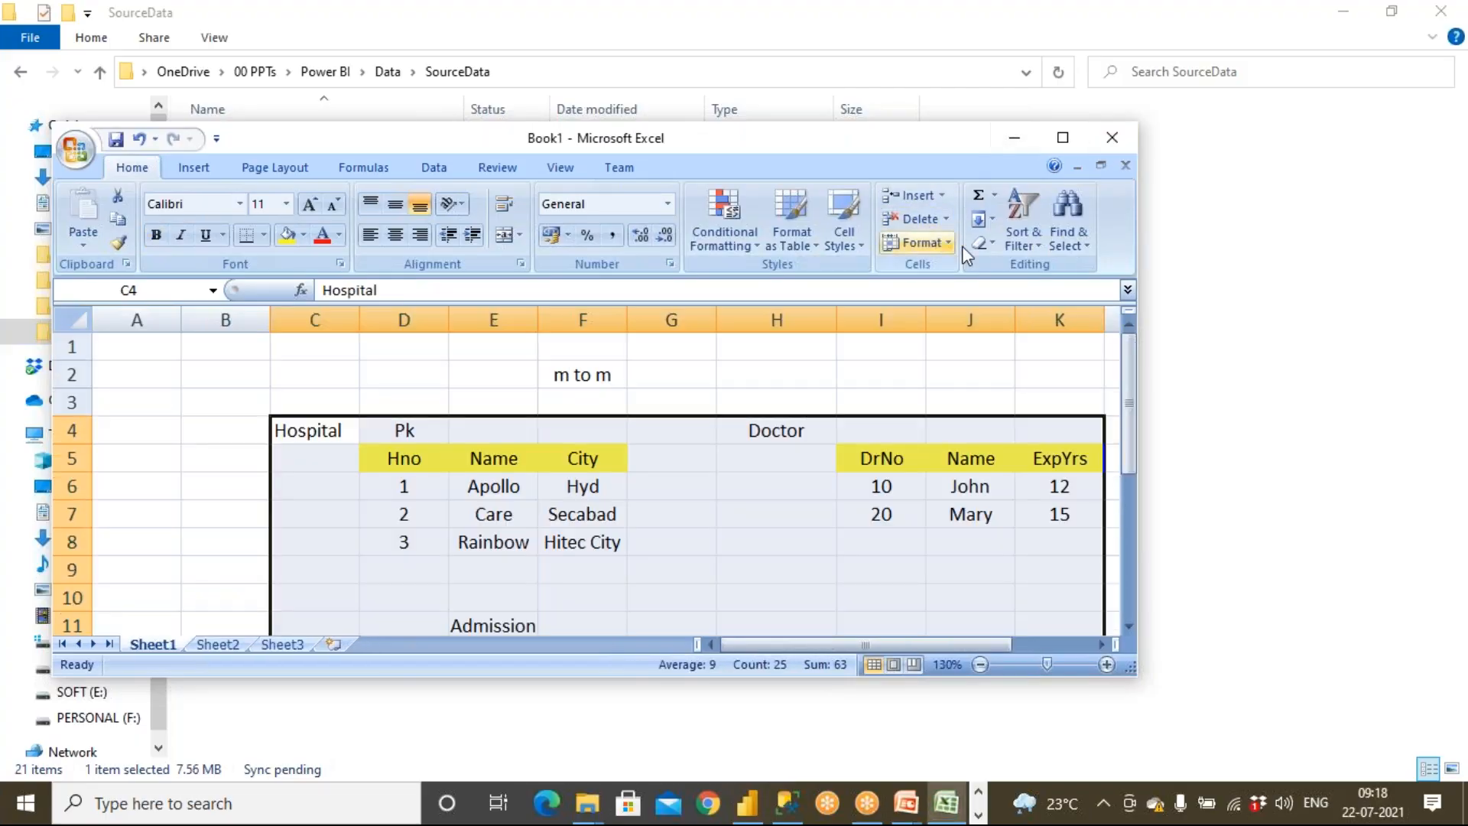
{"action": "left_click", "coordinate": [1112, 137]}
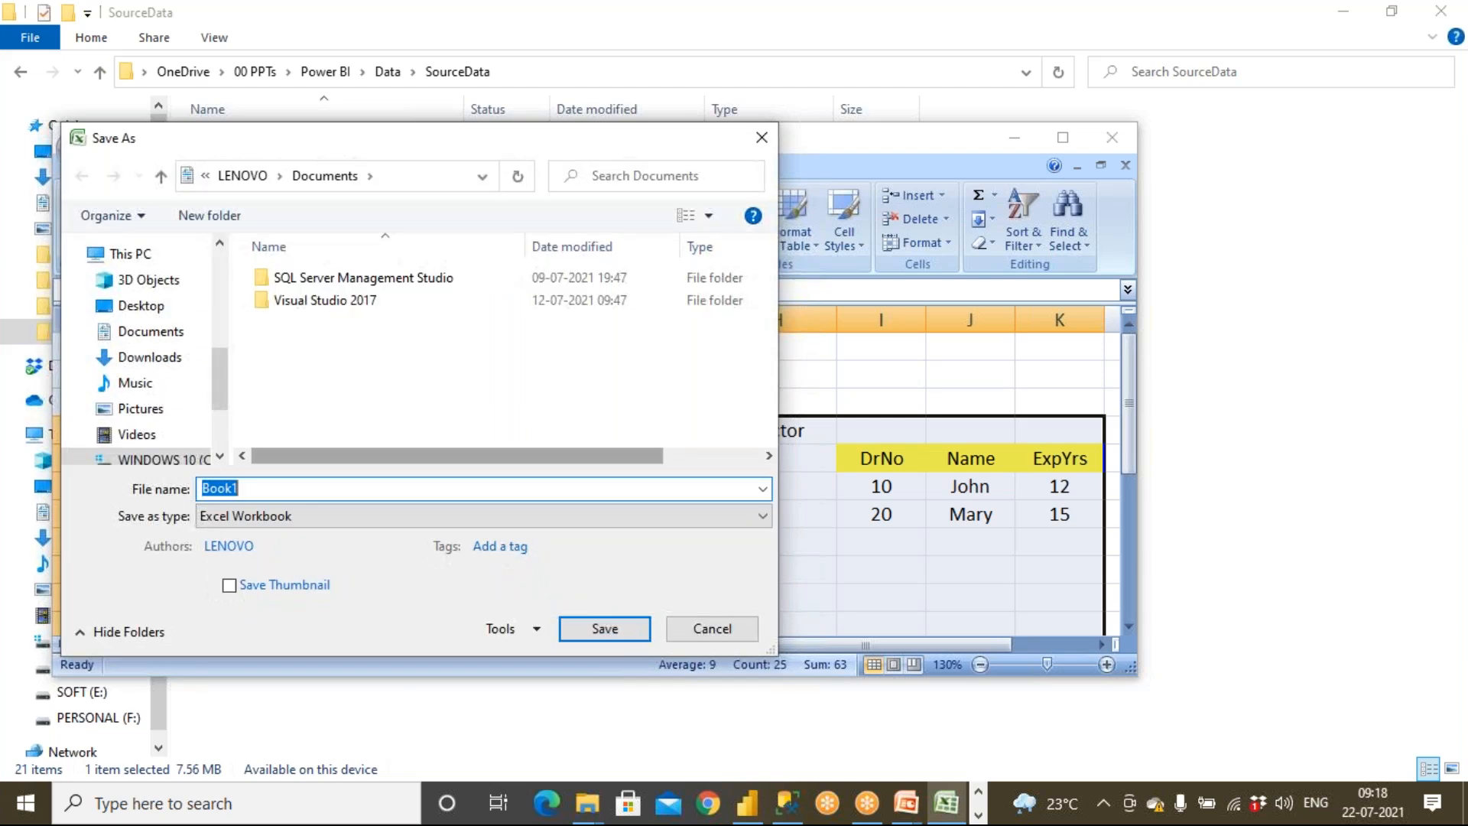
{"action": "type", "text": "Hospital and Doctors"}
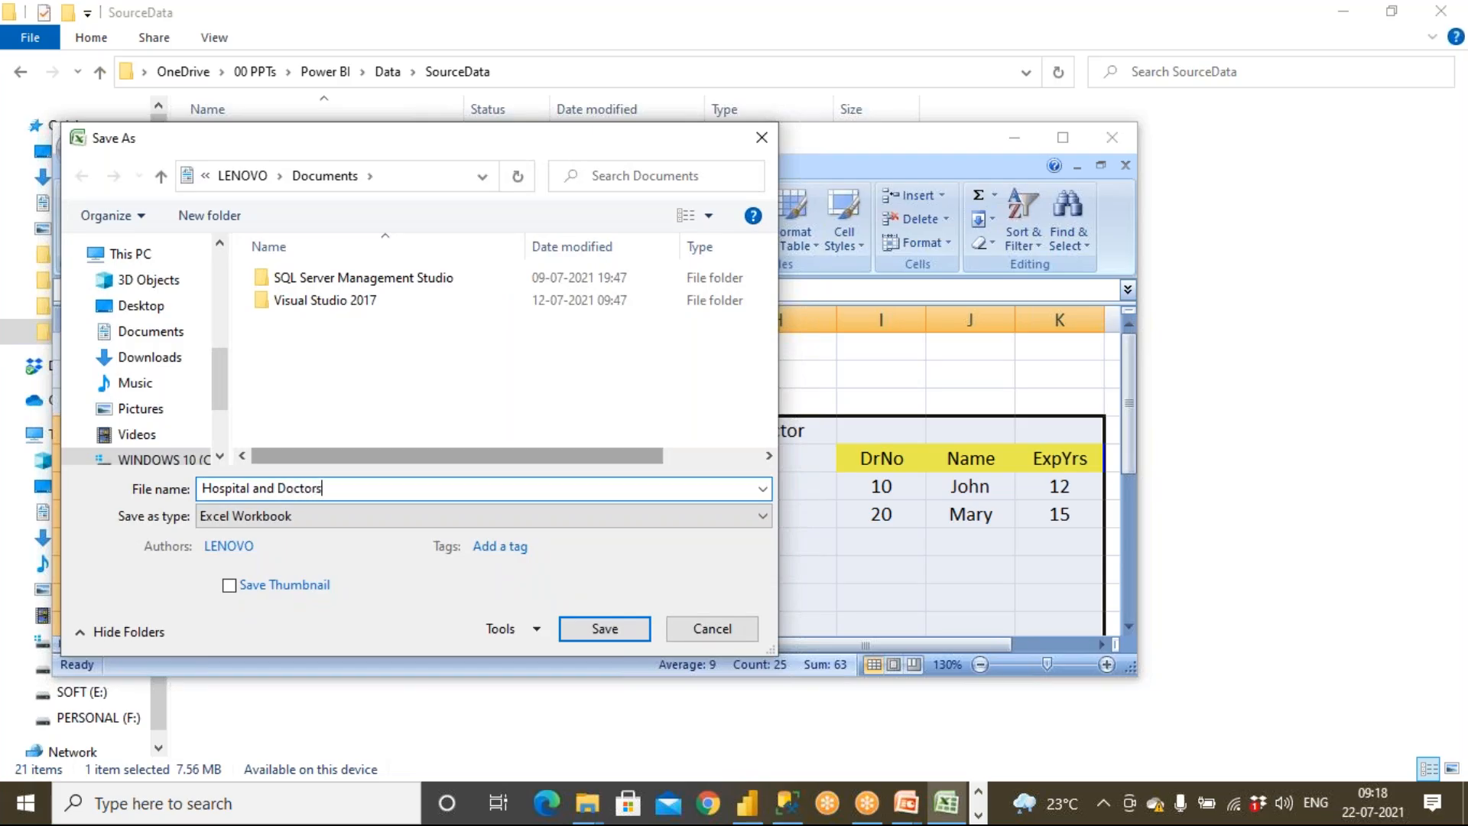
{"action": "scroll", "coordinate": [203, 393], "scroll_direction": "down", "scroll_amount": 1}
{"action": "scroll", "coordinate": [203, 393], "scroll_direction": "up", "scroll_amount": 2}
{"action": "scroll", "coordinate": [150, 382], "scroll_direction": "up", "scroll_amount": 3}
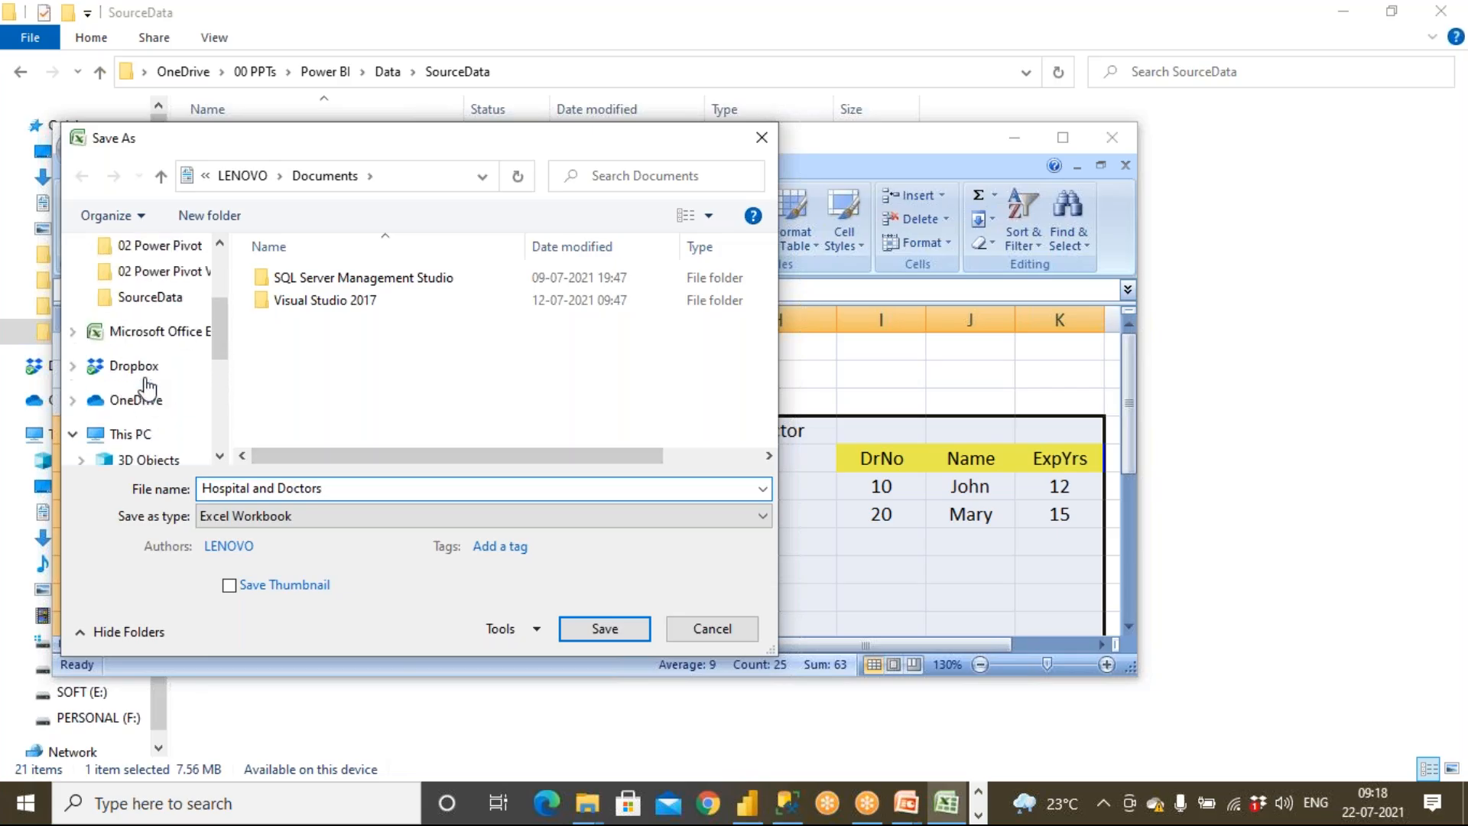
{"action": "left_click", "coordinate": [156, 302]}
{"action": "left_click", "coordinate": [591, 633]}
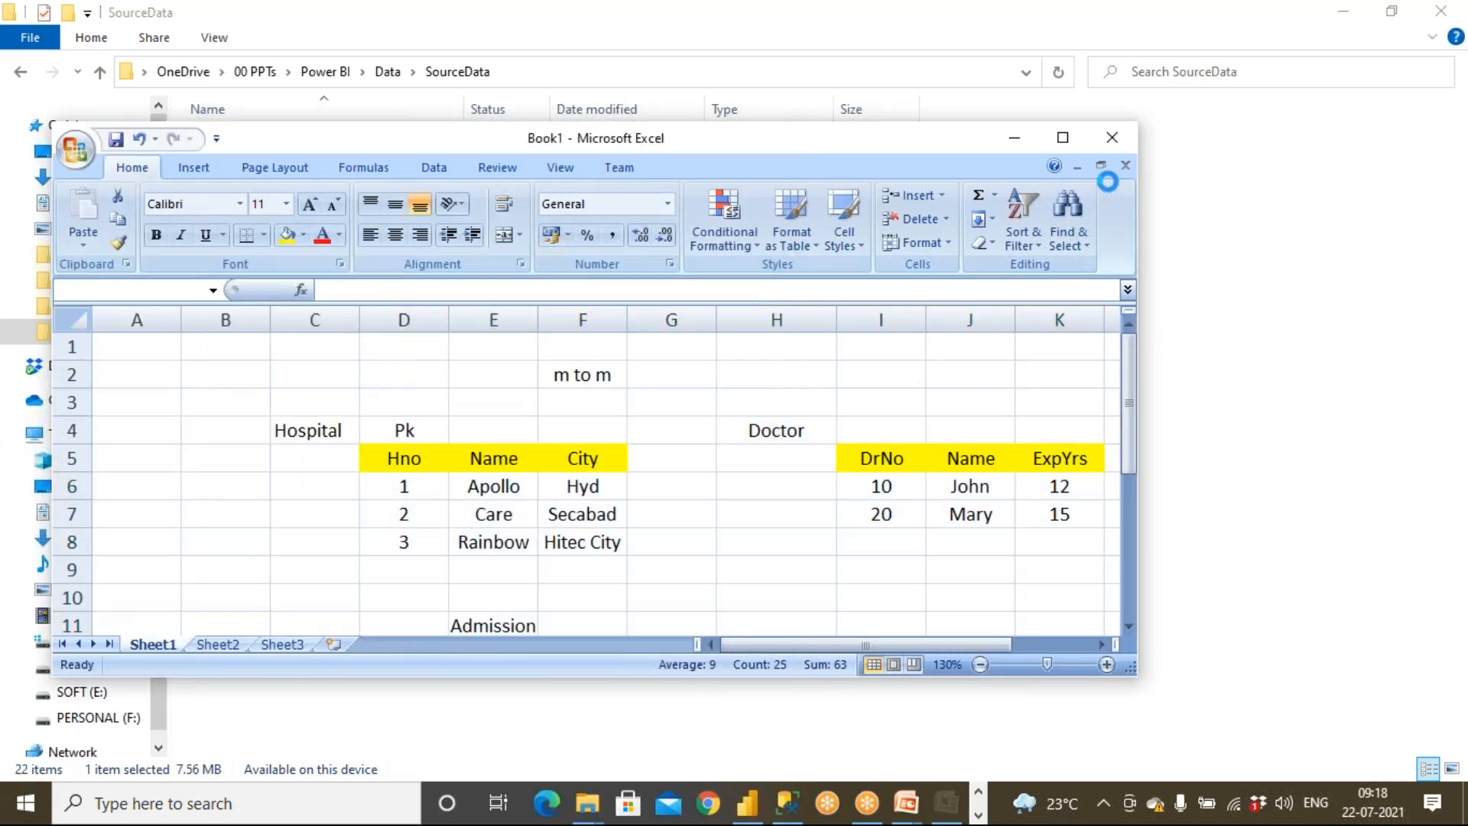
Switch to the presentation and exit the slide show
{"action": "mouse_move", "coordinate": [924, 807]}
{"action": "left_click", "coordinate": [1039, 719]}
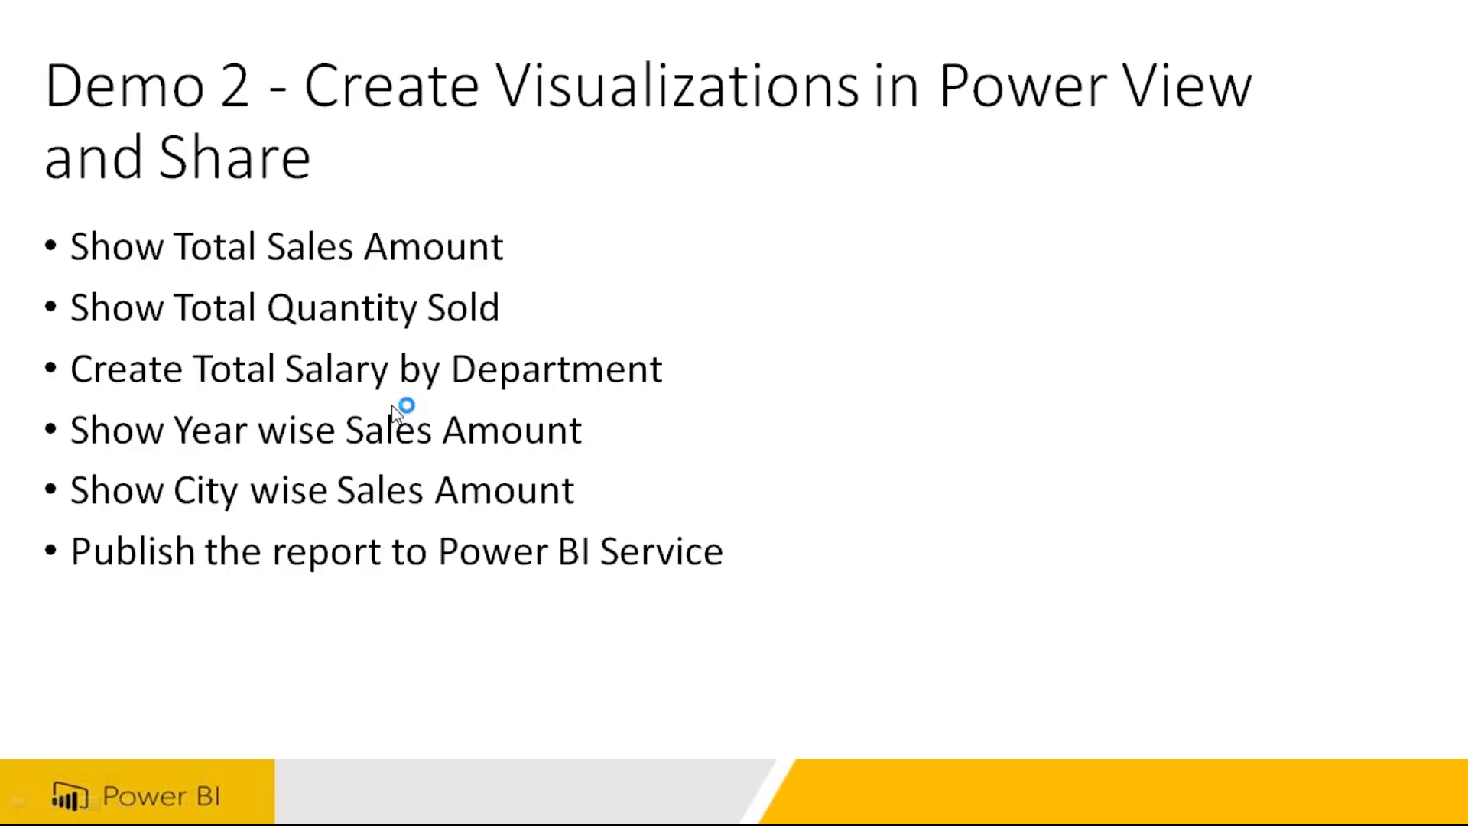
{"action": "key", "text": "Escape"}
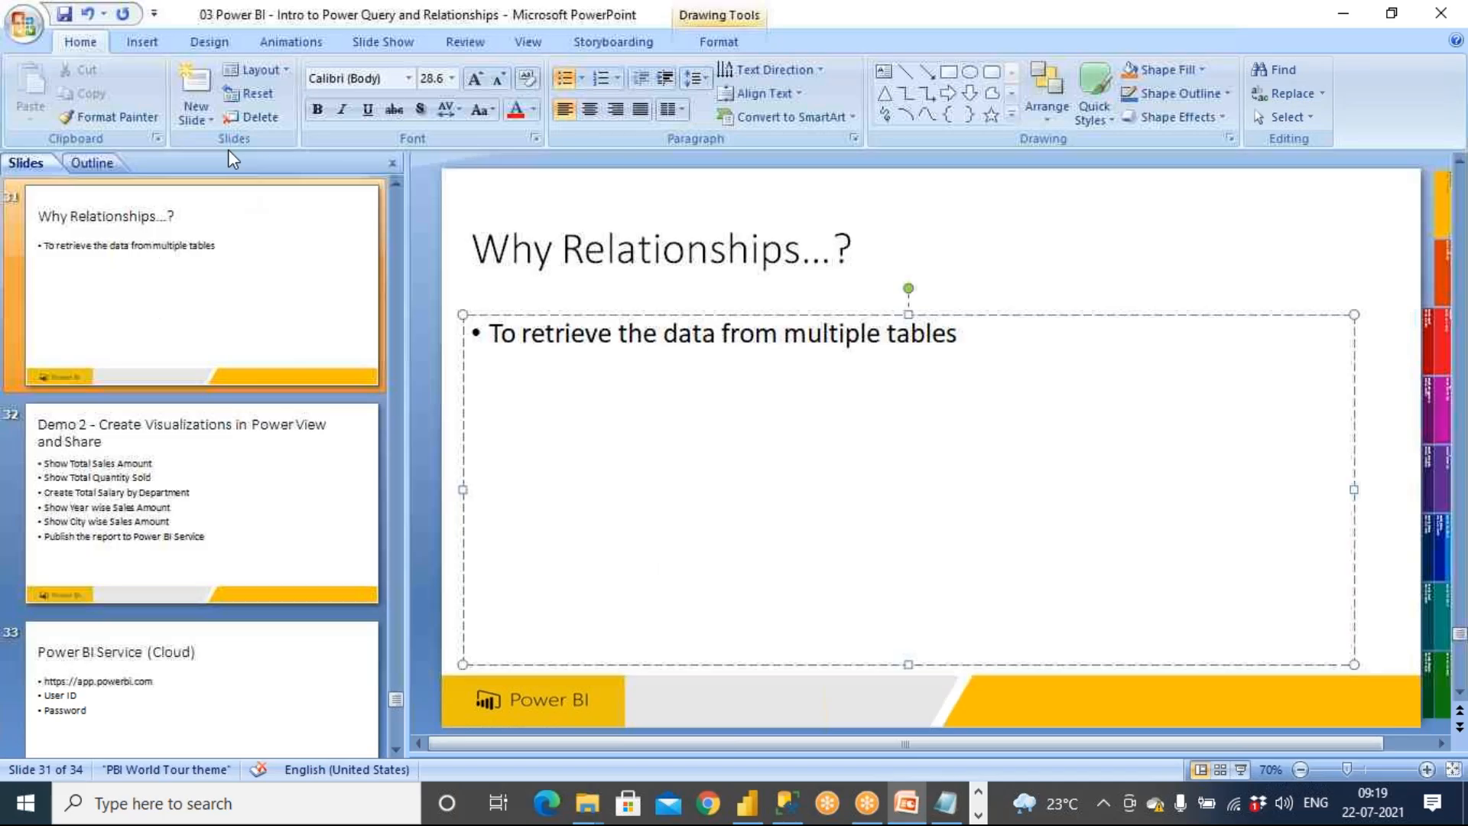
Replace Demo 2 in slide 32's title with Assignment
{"action": "left_click_drag", "start_coordinate": [472, 230], "coordinate": [610, 229]}
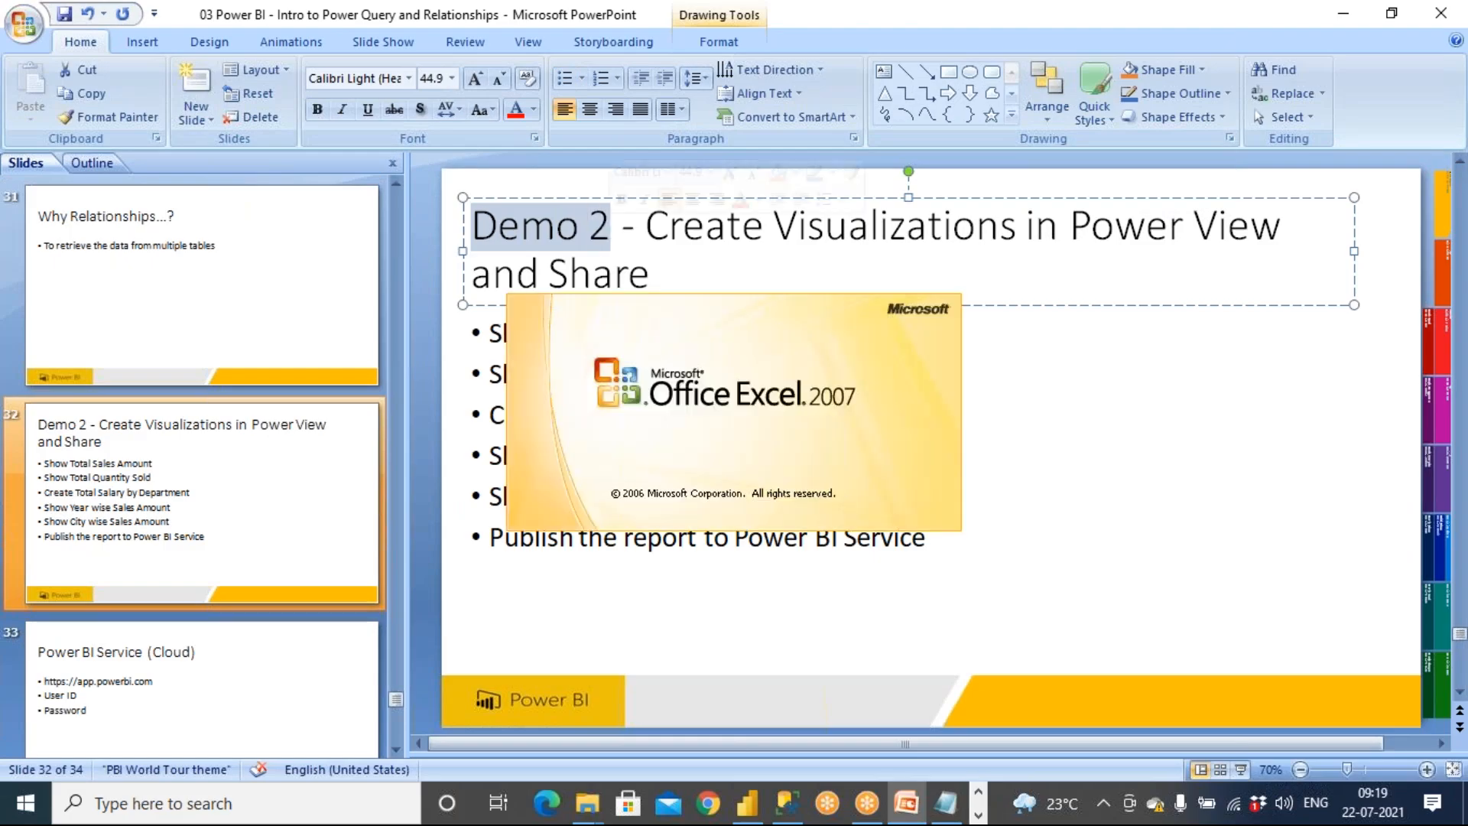
{"action": "type", "text": "Ass"}
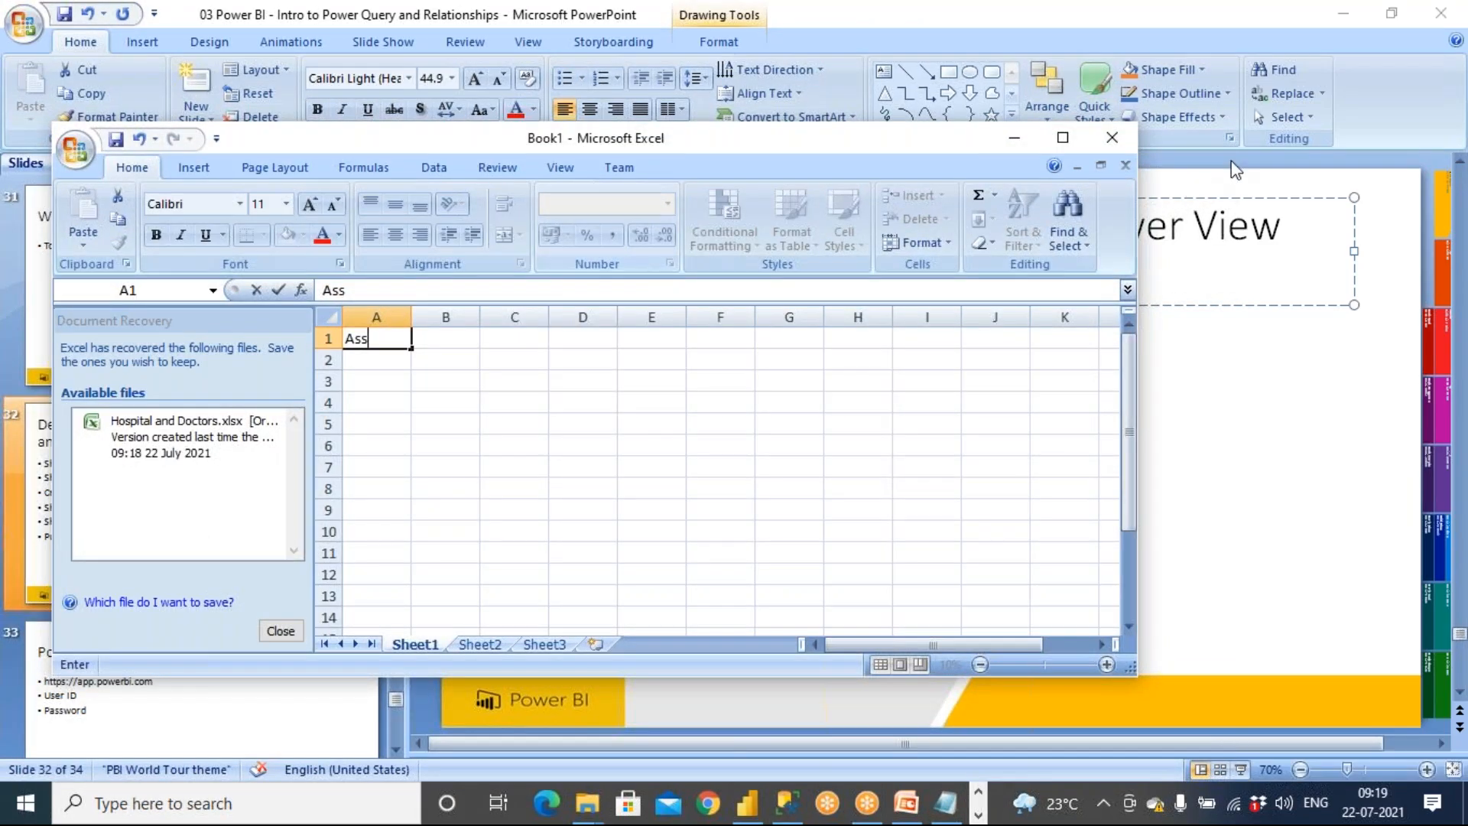
{"action": "left_click", "coordinate": [1113, 137]}
{"action": "left_click", "coordinate": [736, 457]}
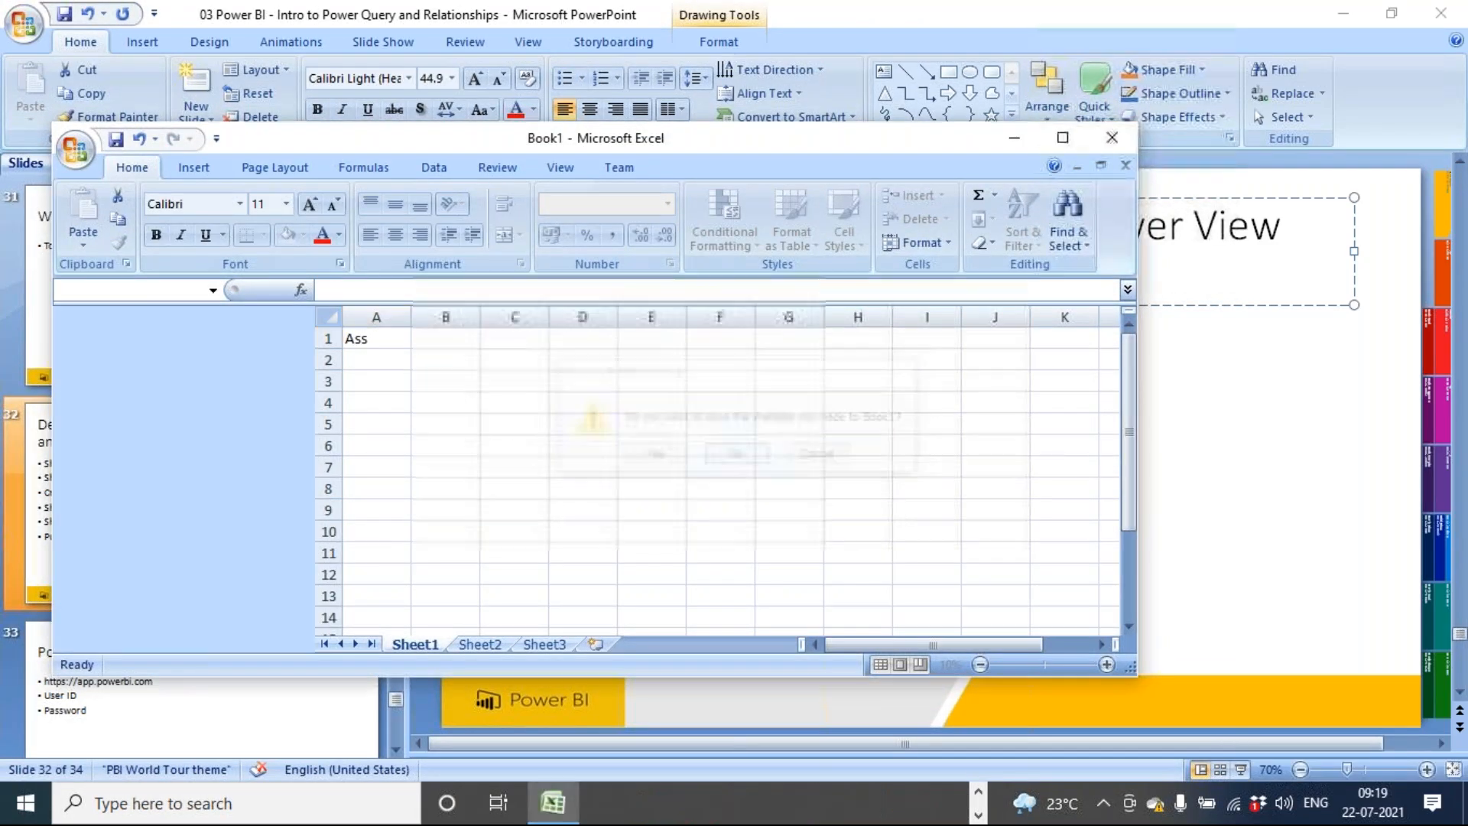
{"action": "type", "text": "Assignm"}
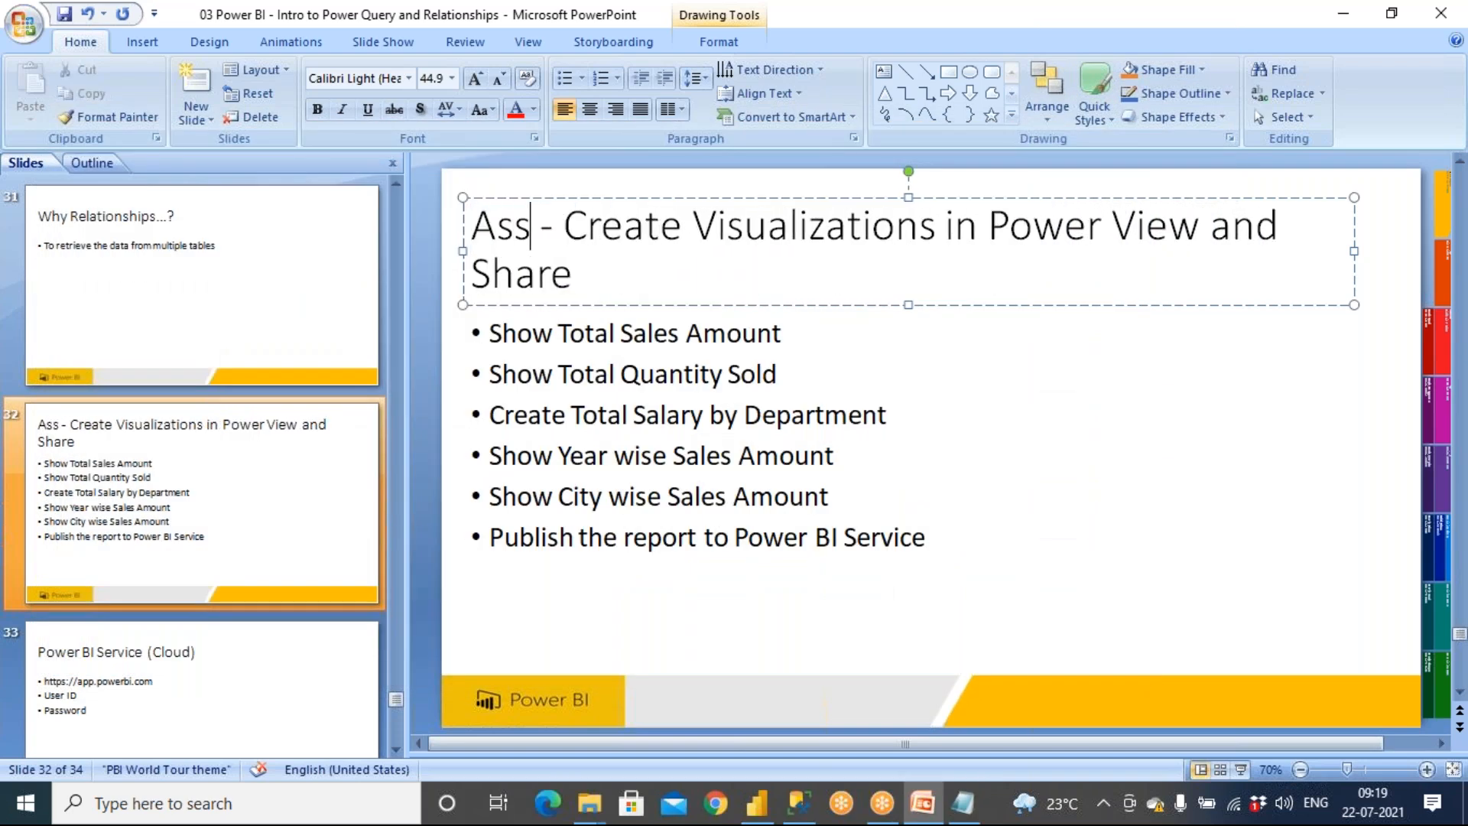
{"action": "type", "text": "ent"}
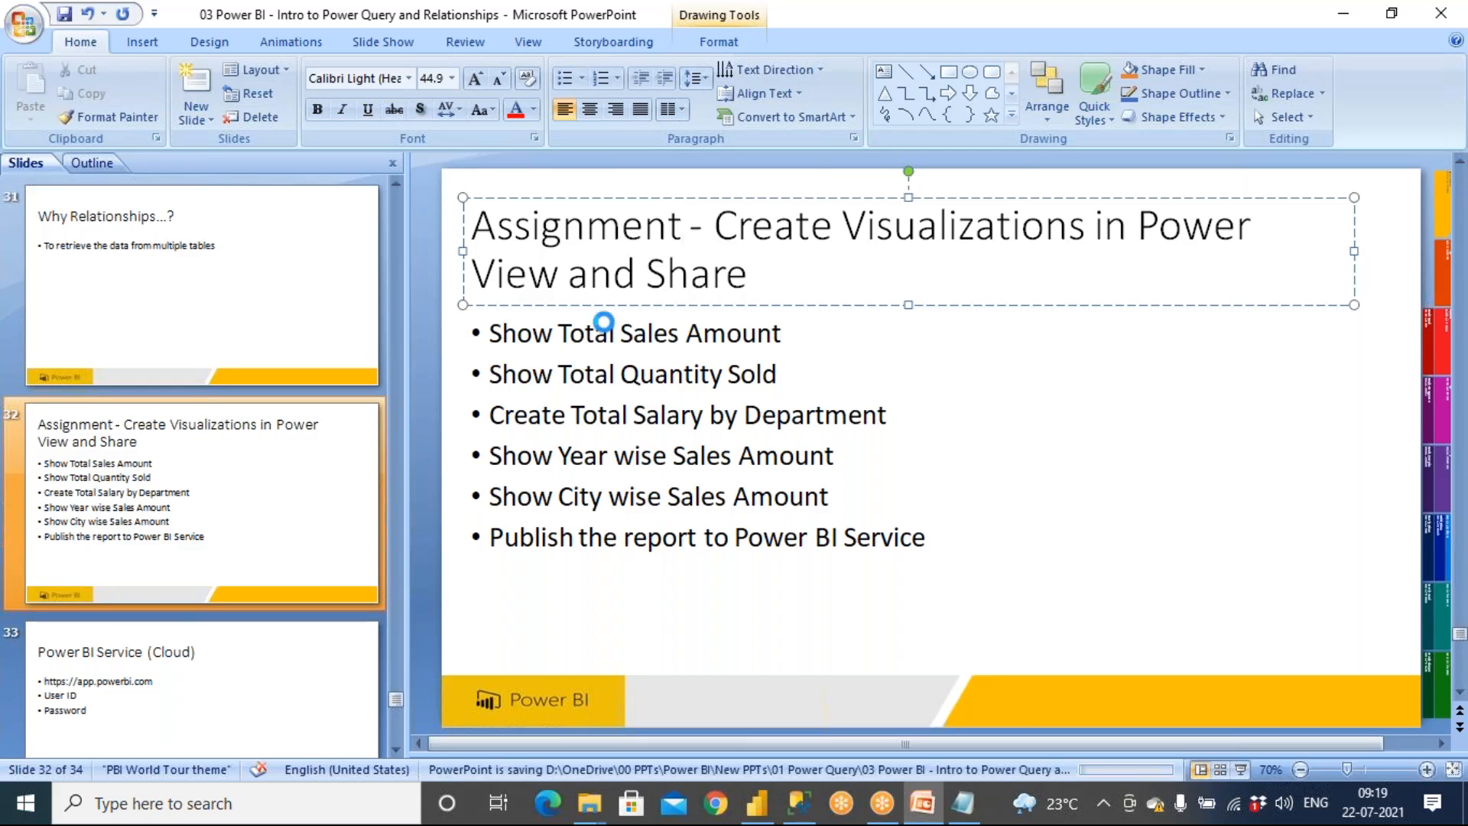
Play the slide show from the current slide and return to editing
{"action": "key", "text": "shift+F5"}
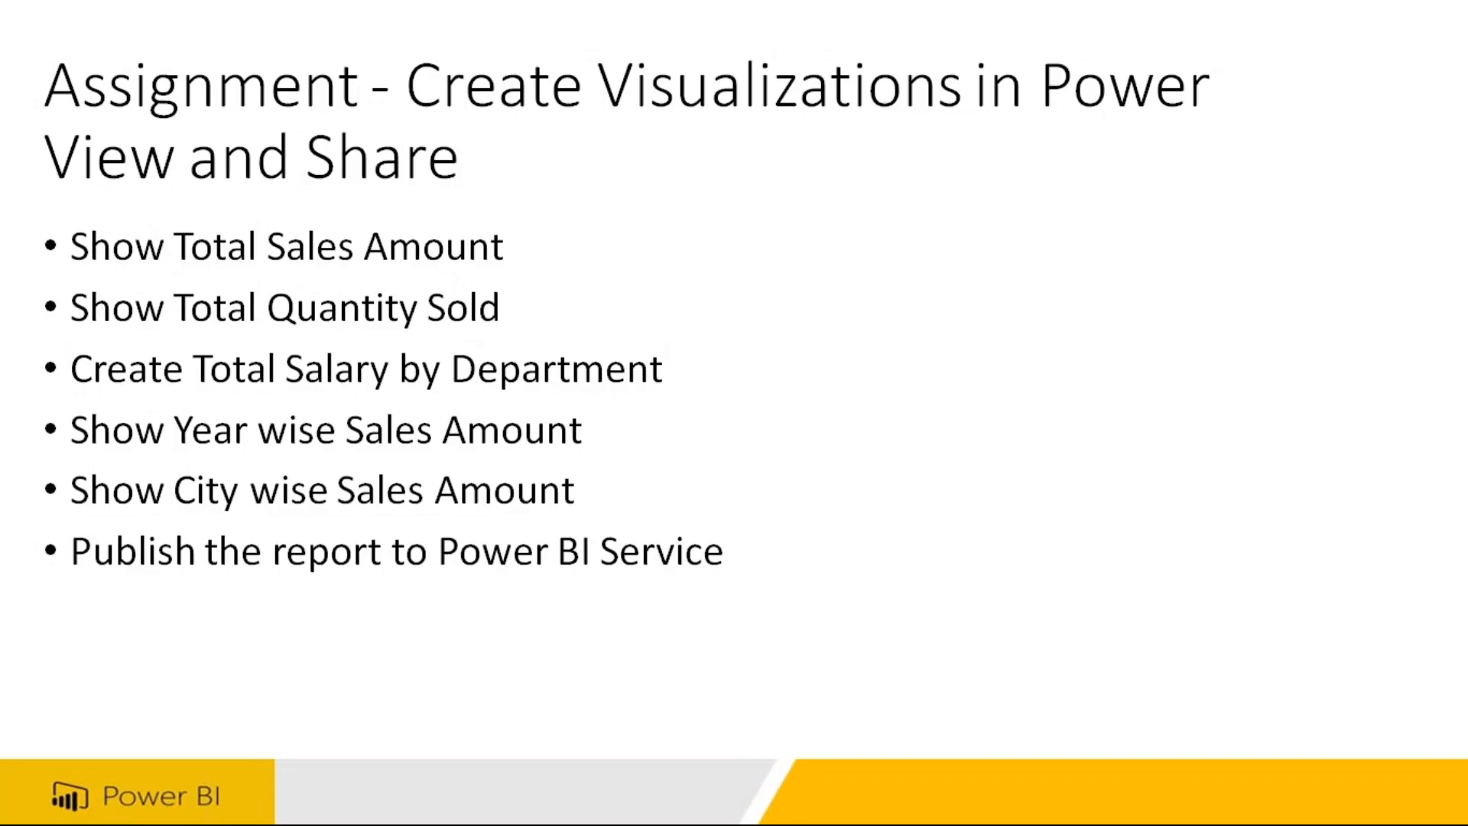
{"action": "key", "text": "Escape"}
{"action": "left_click", "coordinate": [1023, 524]}
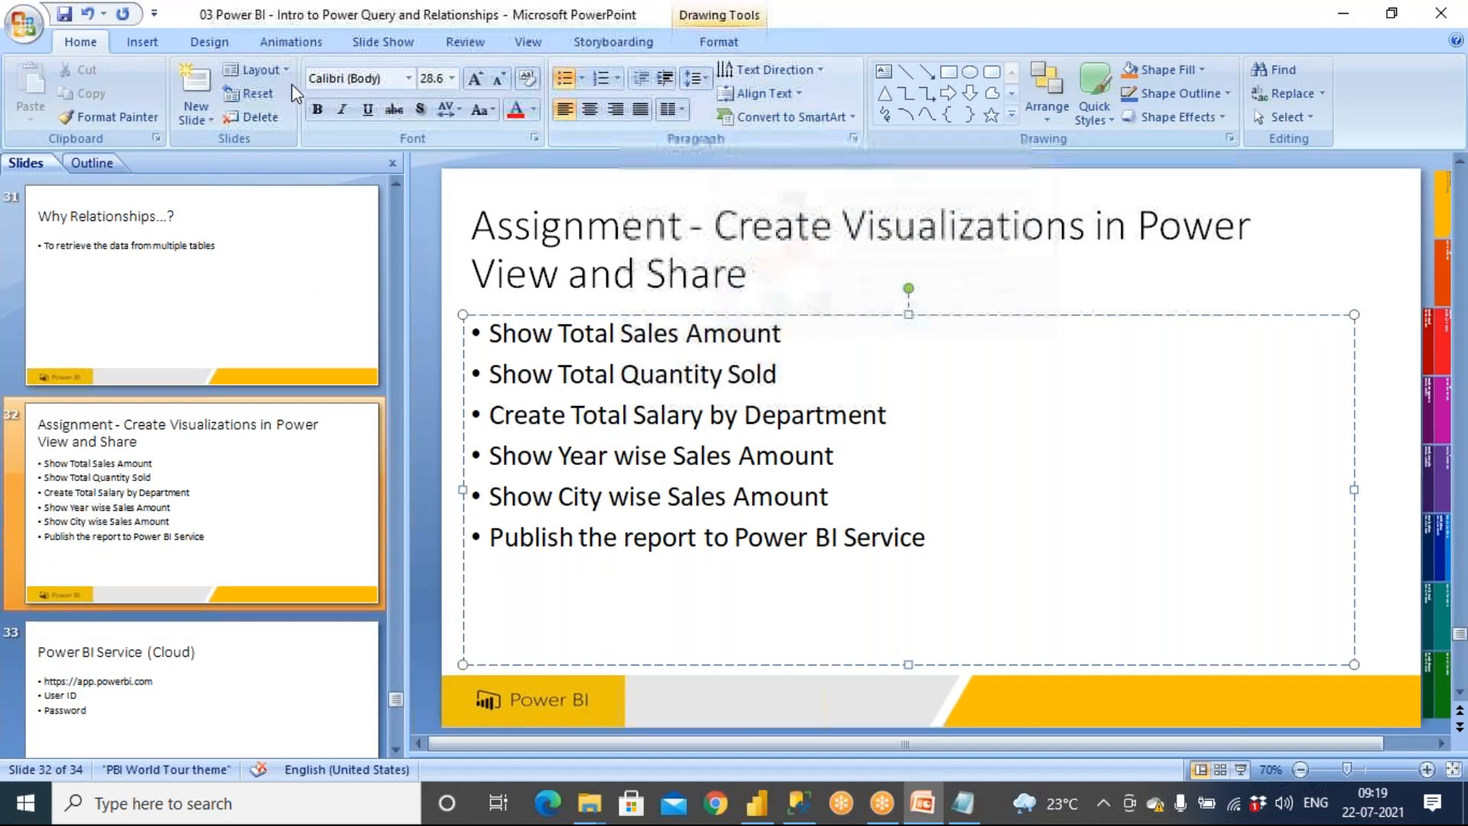
{"action": "left_click", "coordinate": [157, 43]}
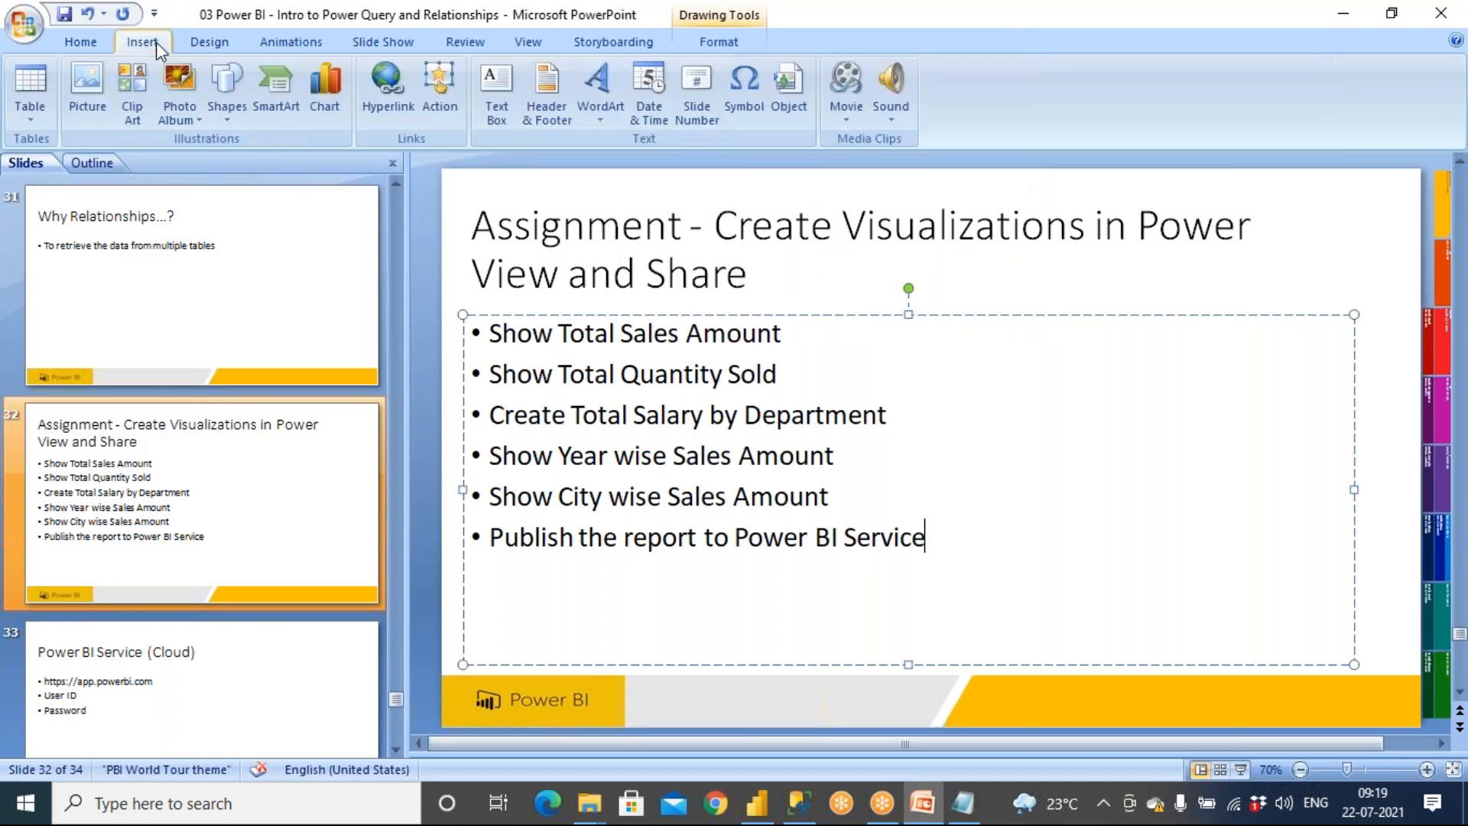
{"action": "left_click", "coordinate": [283, 46]}
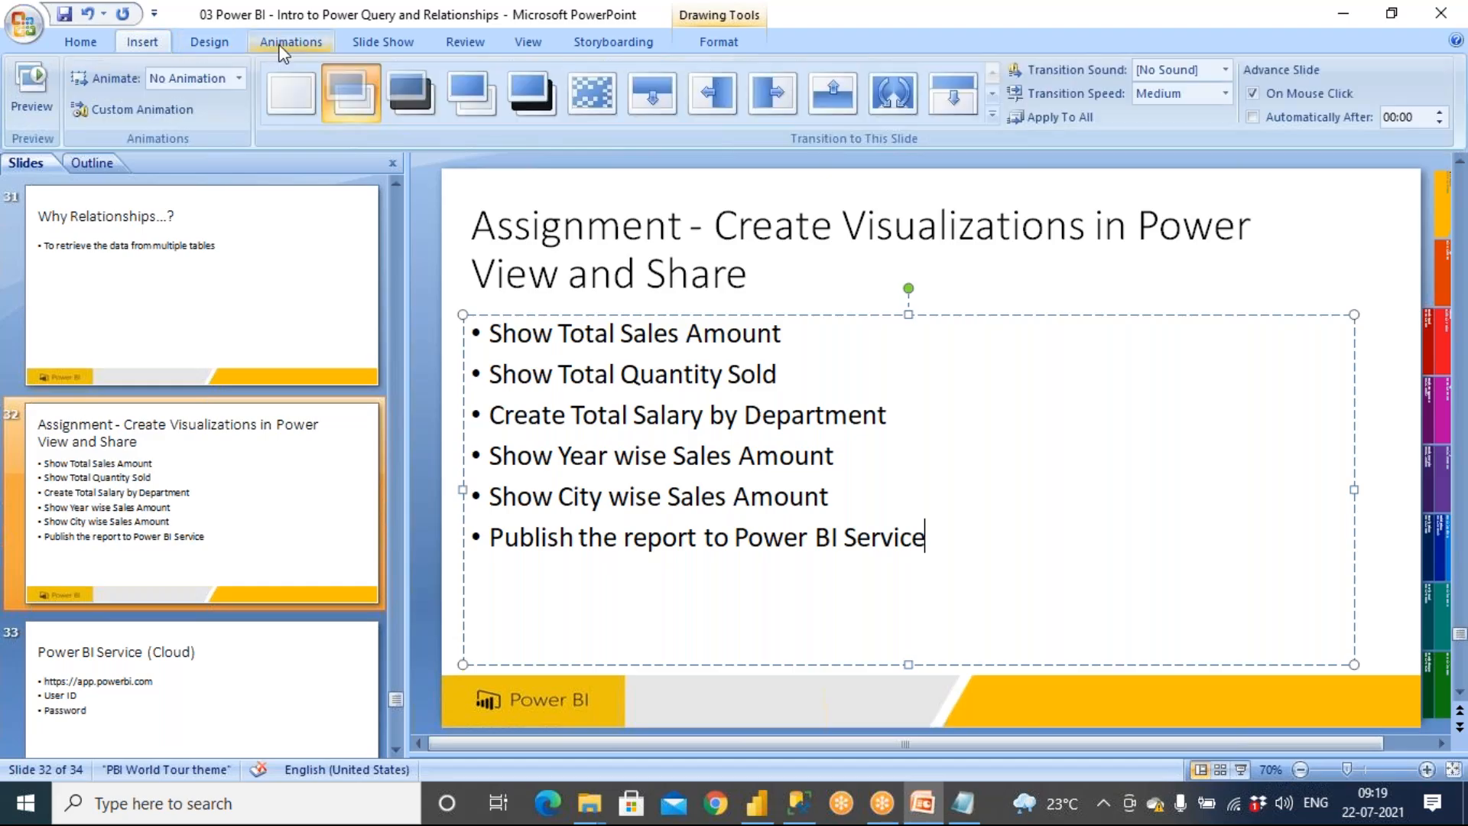
{"action": "left_click", "coordinate": [156, 43]}
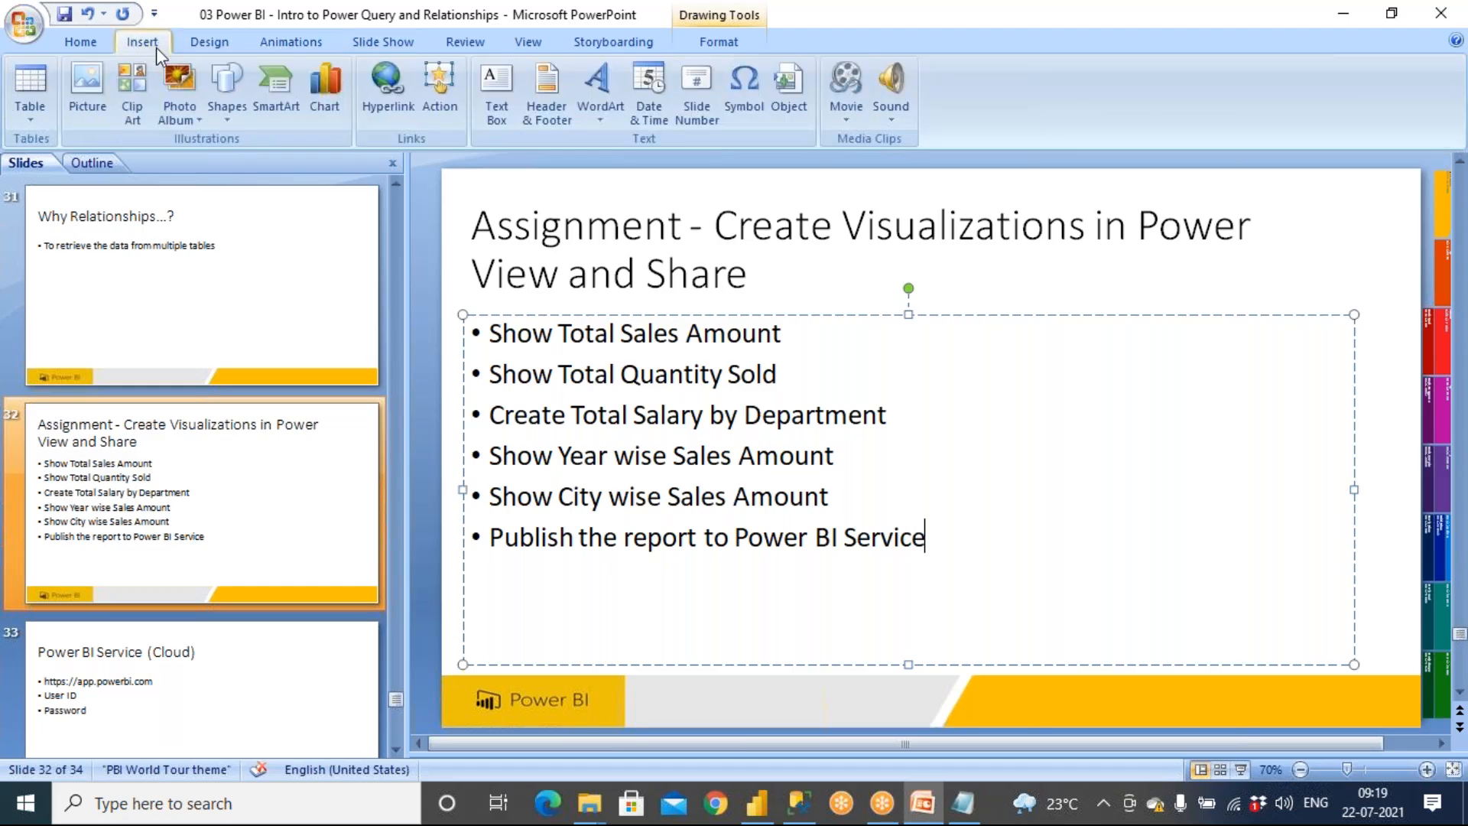
{"action": "left_click", "coordinate": [428, 109]}
{"action": "key", "text": "Escape"}
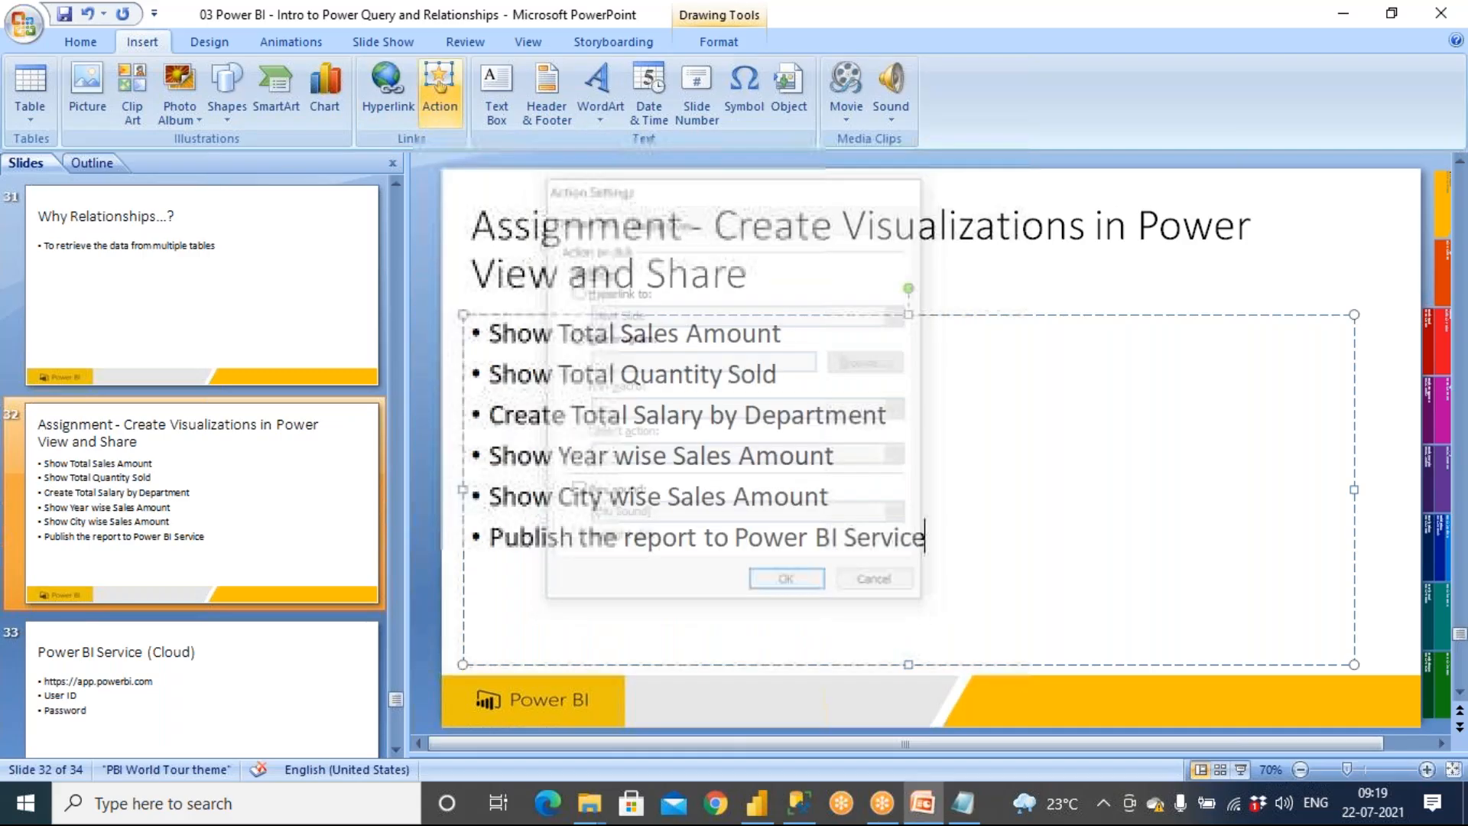
{"action": "left_click", "coordinate": [601, 107]}
{"action": "left_click", "coordinate": [506, 113]}
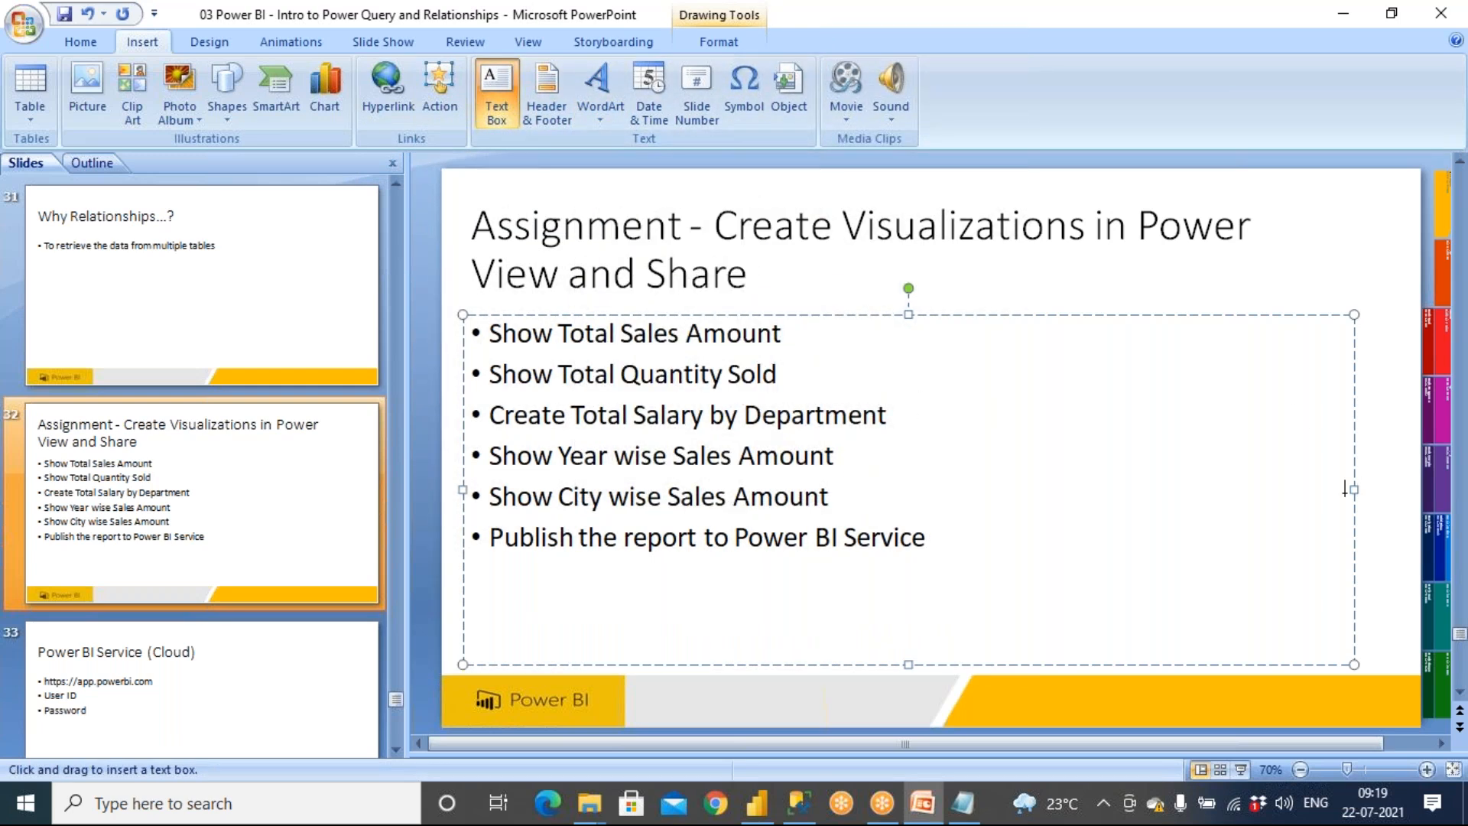
{"action": "key", "text": "Escape"}
Narrow the bullet placeholder and insert a text box beside the list with the lines Create Relationship and Create Reports
{"action": "left_click_drag", "start_coordinate": [1355, 489], "coordinate": [949, 451]}
{"action": "left_click", "coordinate": [1012, 430]}
{"action": "left_click", "coordinate": [499, 115]}
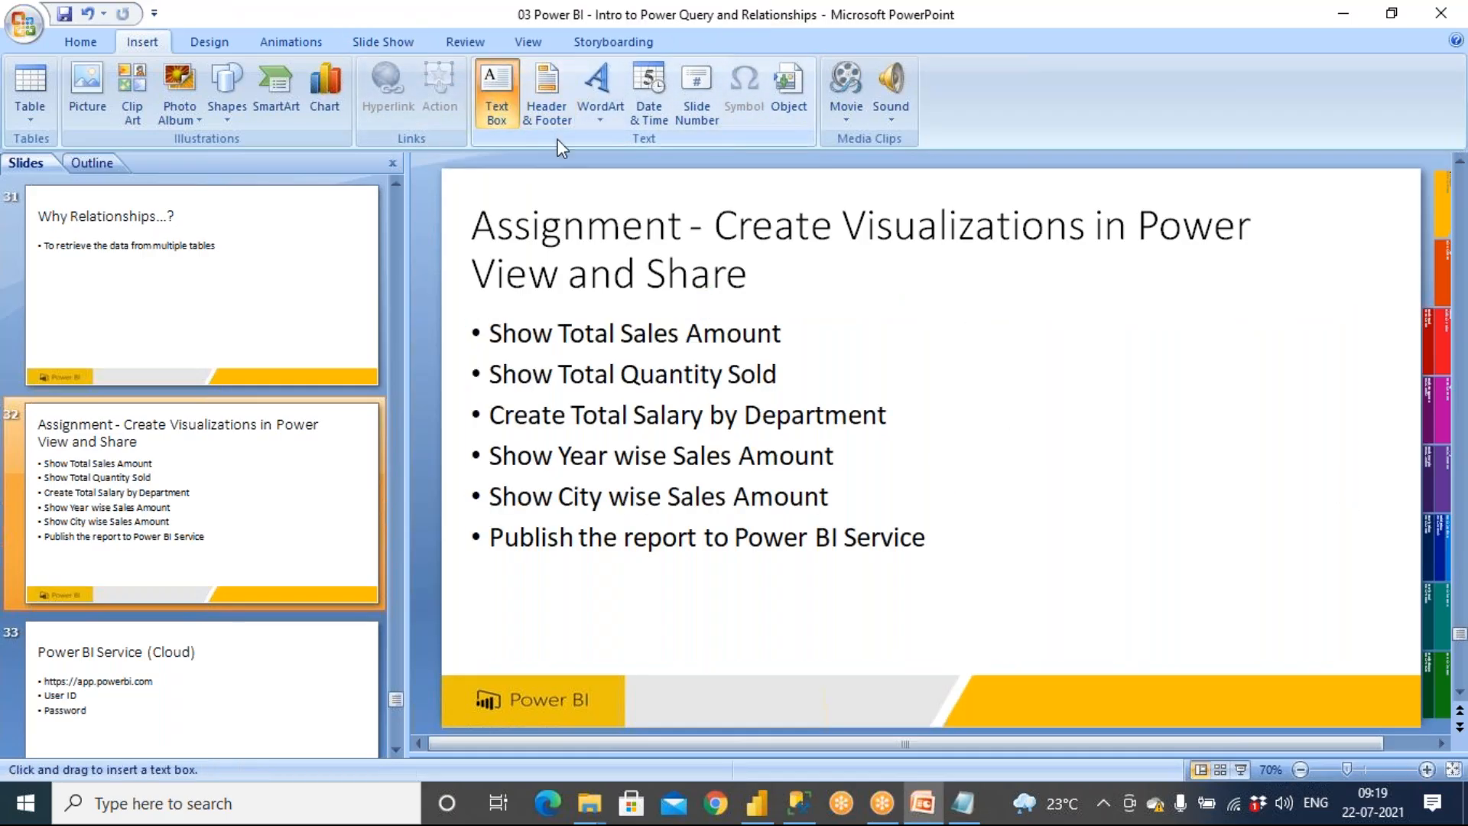
{"action": "left_click", "coordinate": [979, 341]}
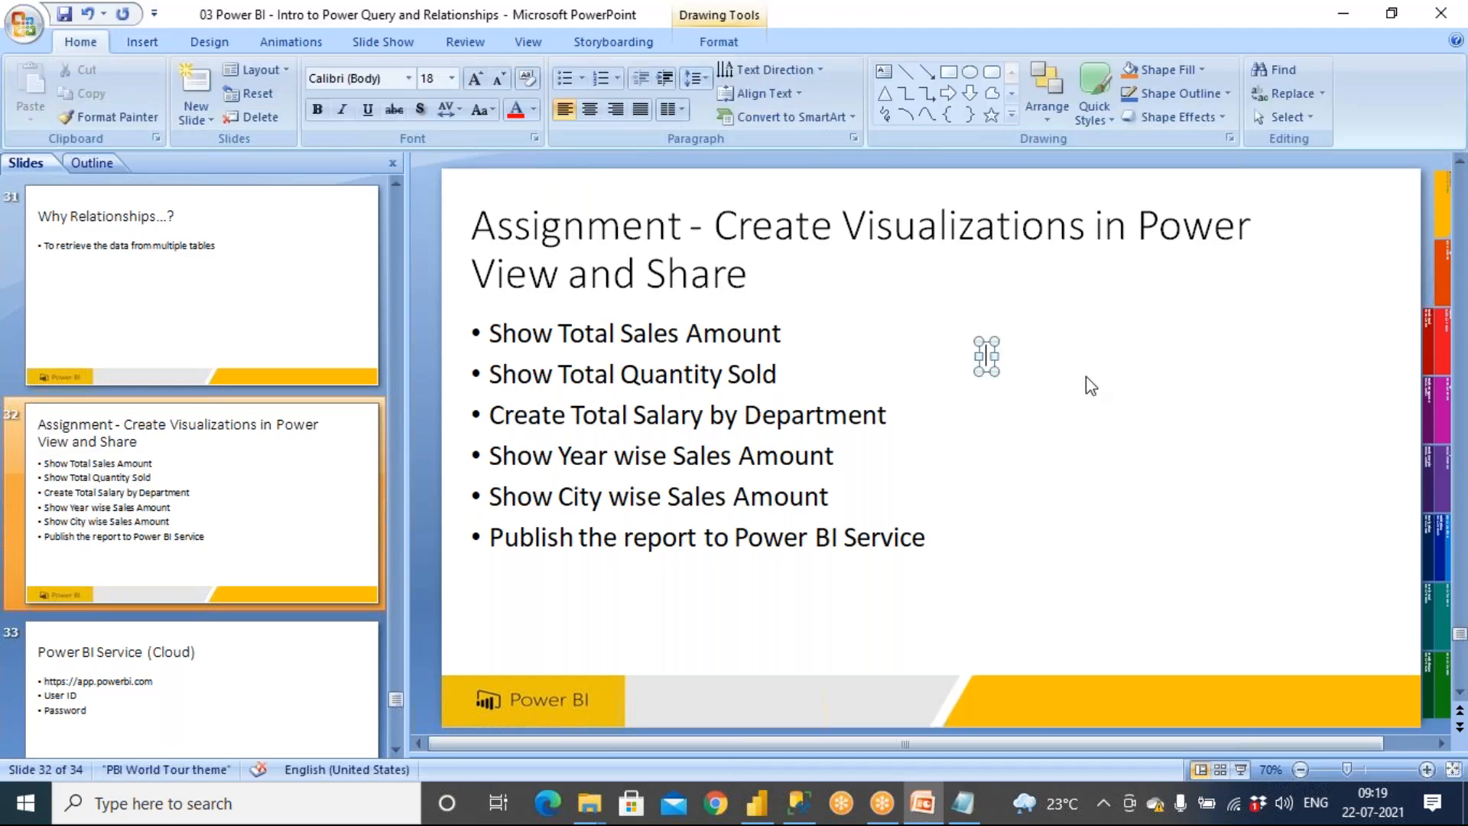
{"action": "type", "text": "create Relationship"}
{"action": "key", "text": "Return"}
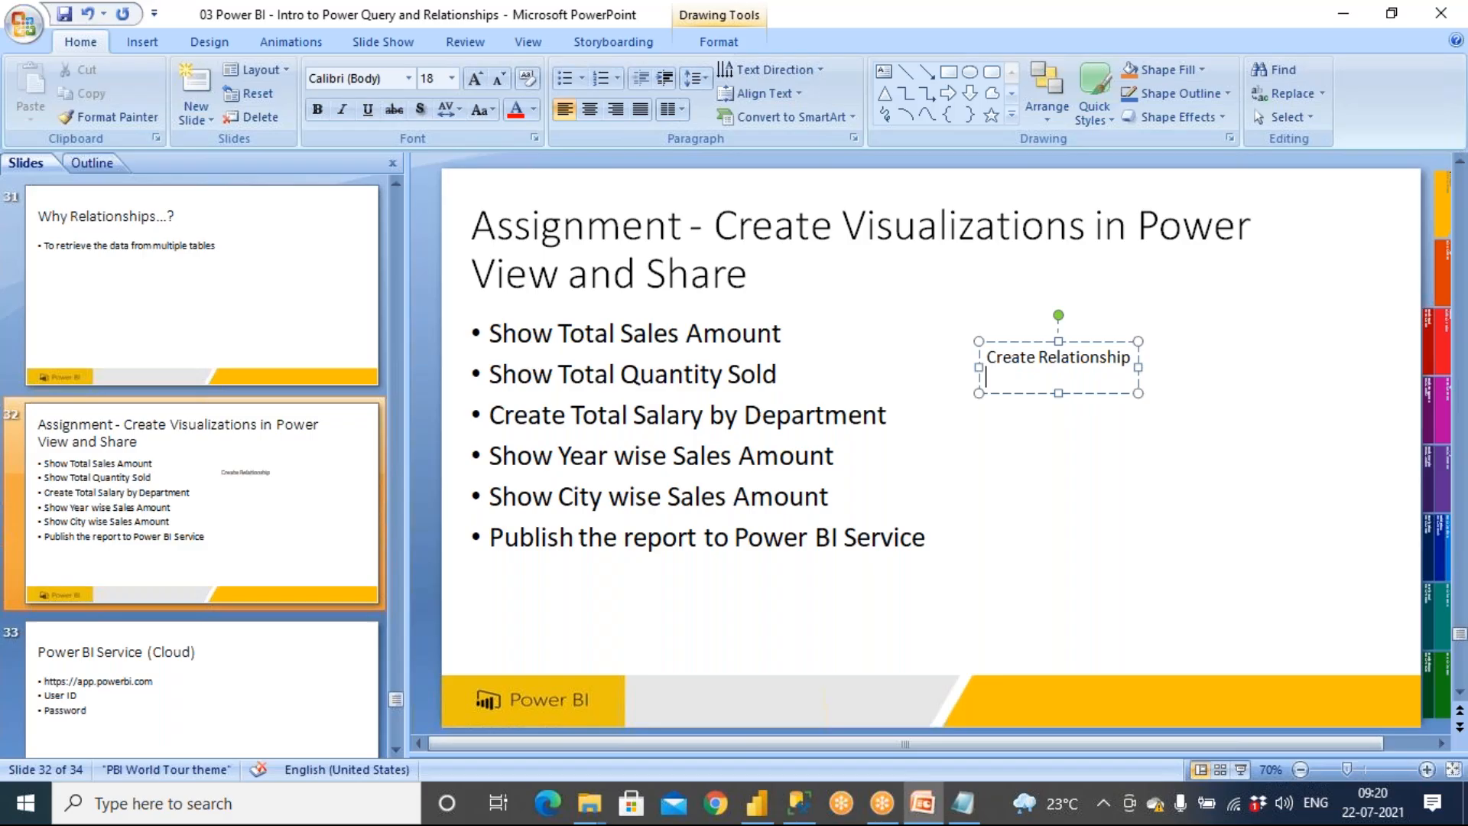
{"action": "type", "text": "Create Reports"}
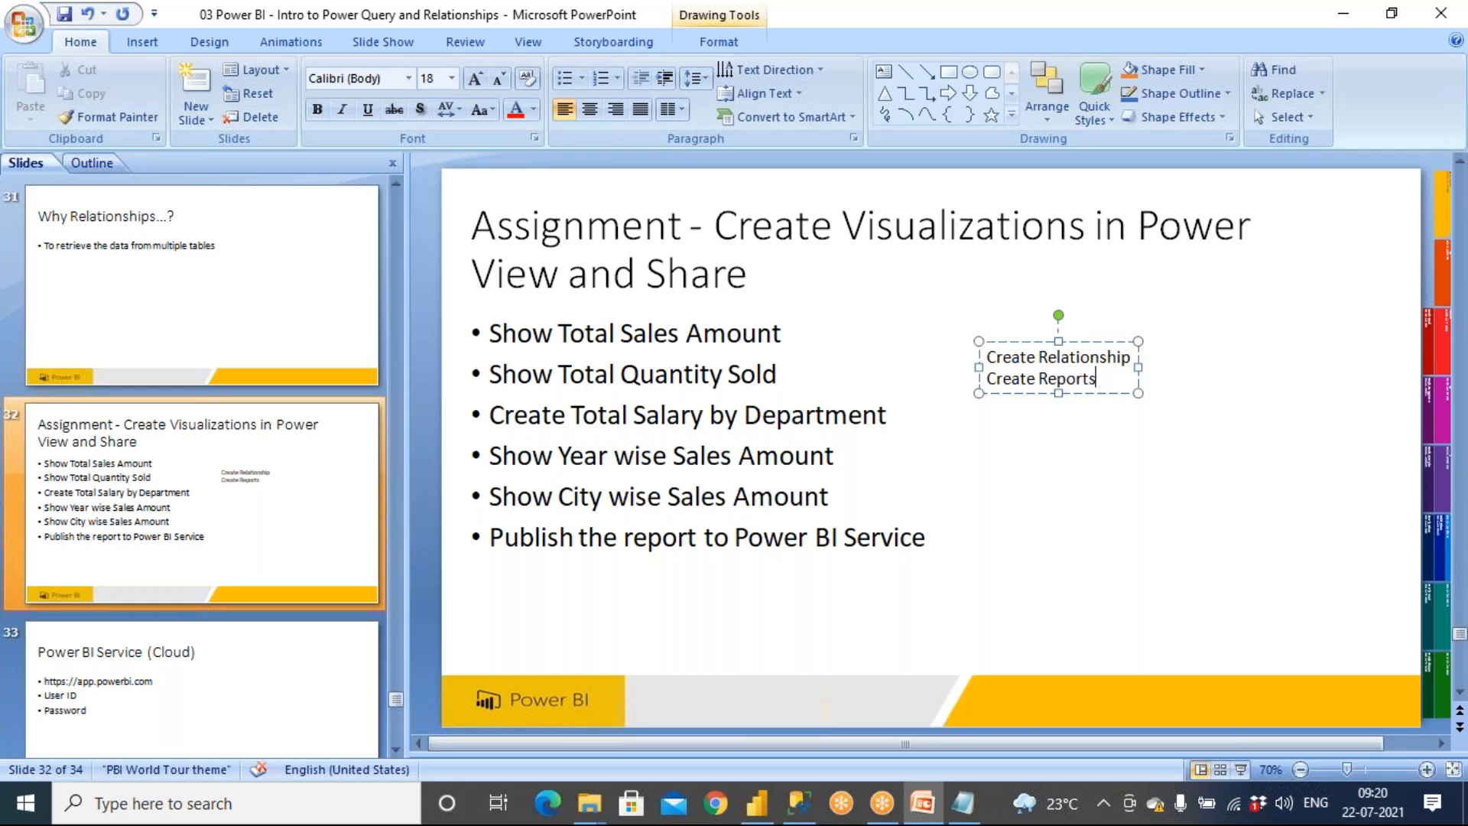
Widen the text box and enlarge its text to 40 pt
{"action": "left_click_drag", "start_coordinate": [1138, 367], "coordinate": [1268, 367]}
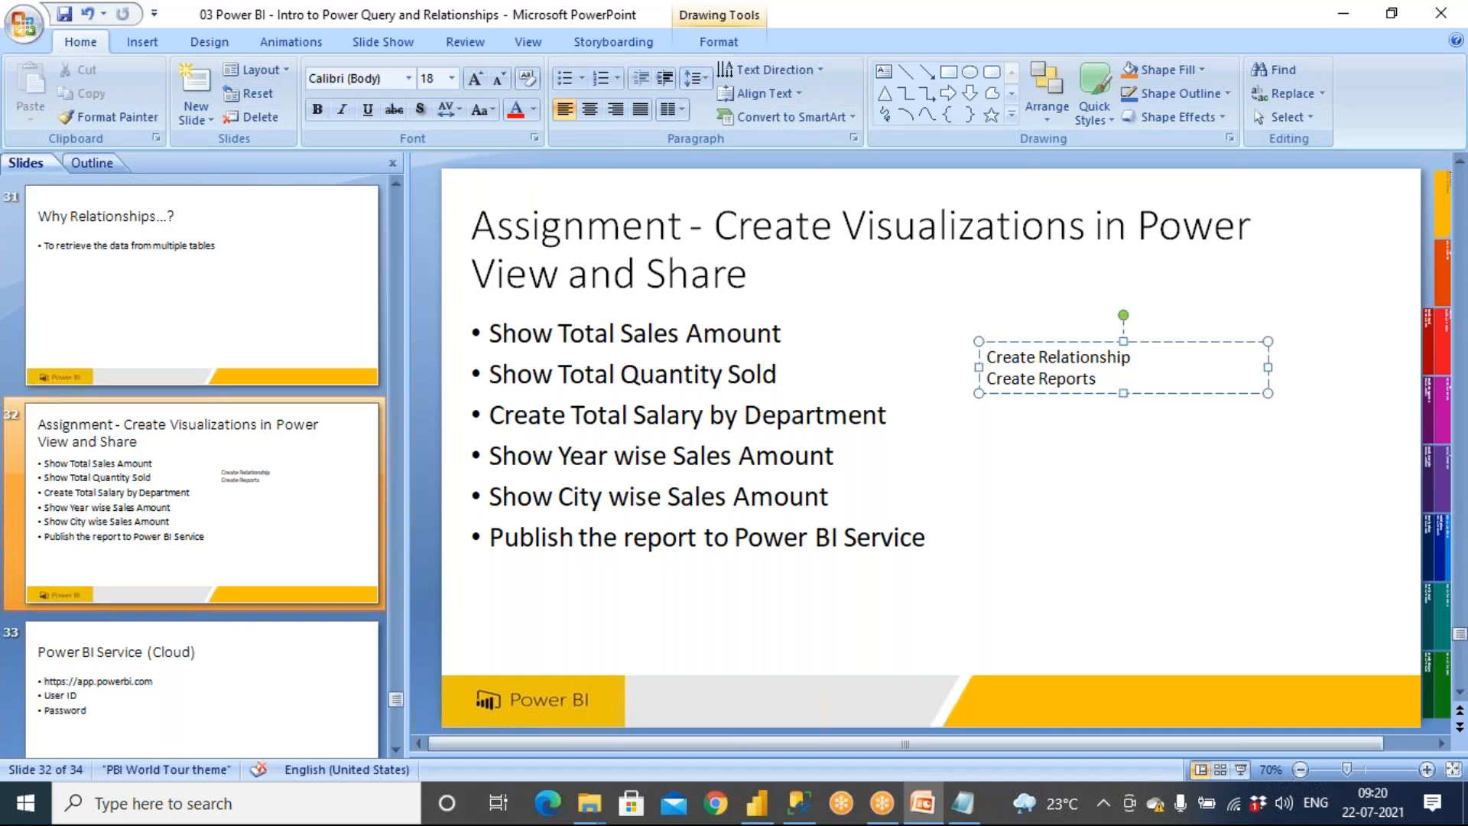
{"action": "left_click_drag", "start_coordinate": [985, 356], "coordinate": [1098, 379]}
{"action": "key", "text": "ctrl+shift+period"}
{"action": "key", "text": "ctrl+shift+period"}
{"action": "key", "text": "ctrl+shift+period"}
{"action": "key", "text": "ctrl+shift+period"}
{"action": "key", "text": "ctrl+shift+period"}
{"action": "key", "text": "ctrl+shift+period"}
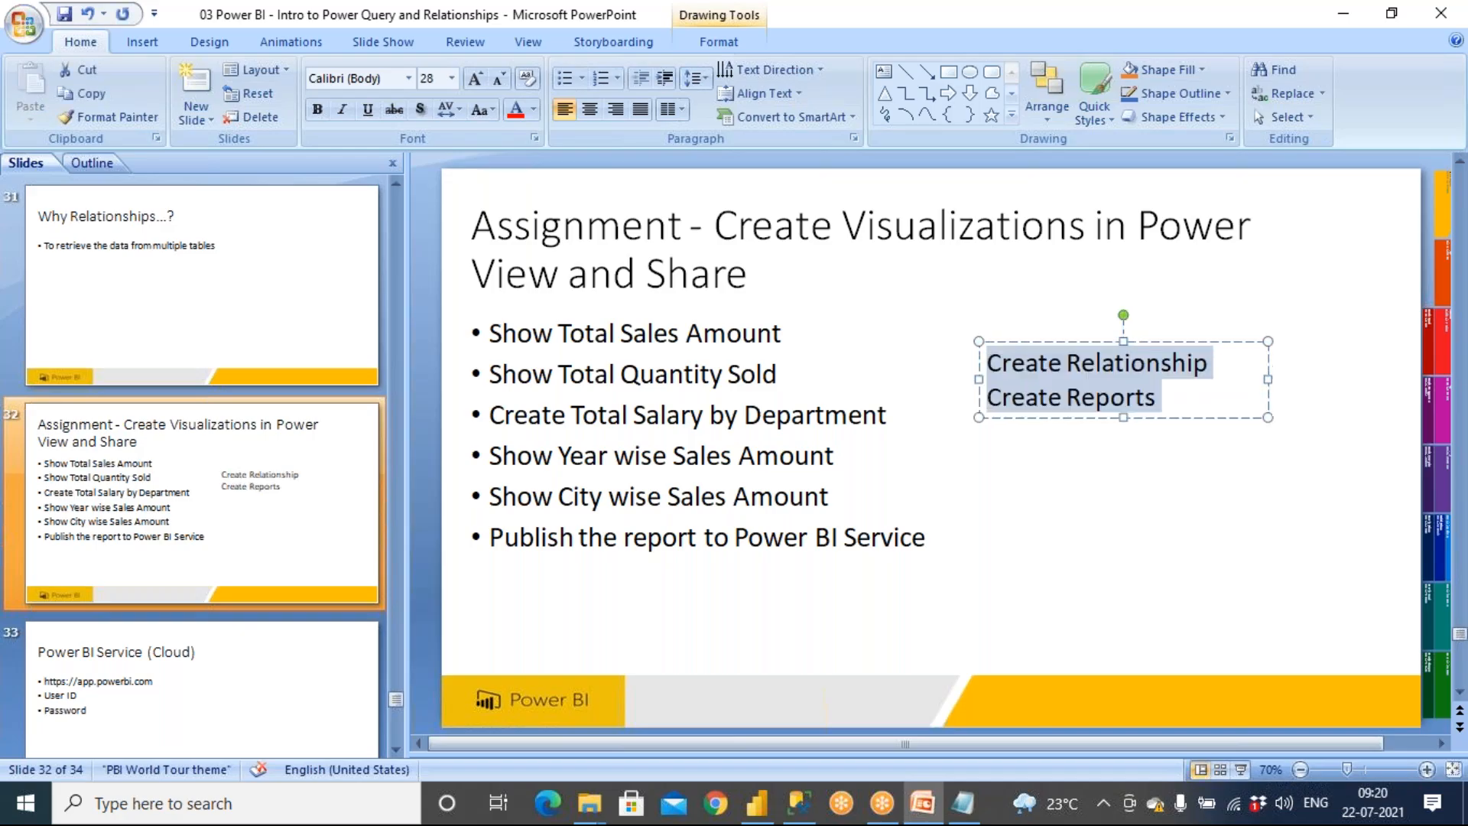
{"action": "left_click_drag", "start_coordinate": [1271, 415], "coordinate": [1352, 406]}
{"action": "left_click", "coordinate": [998, 371]}
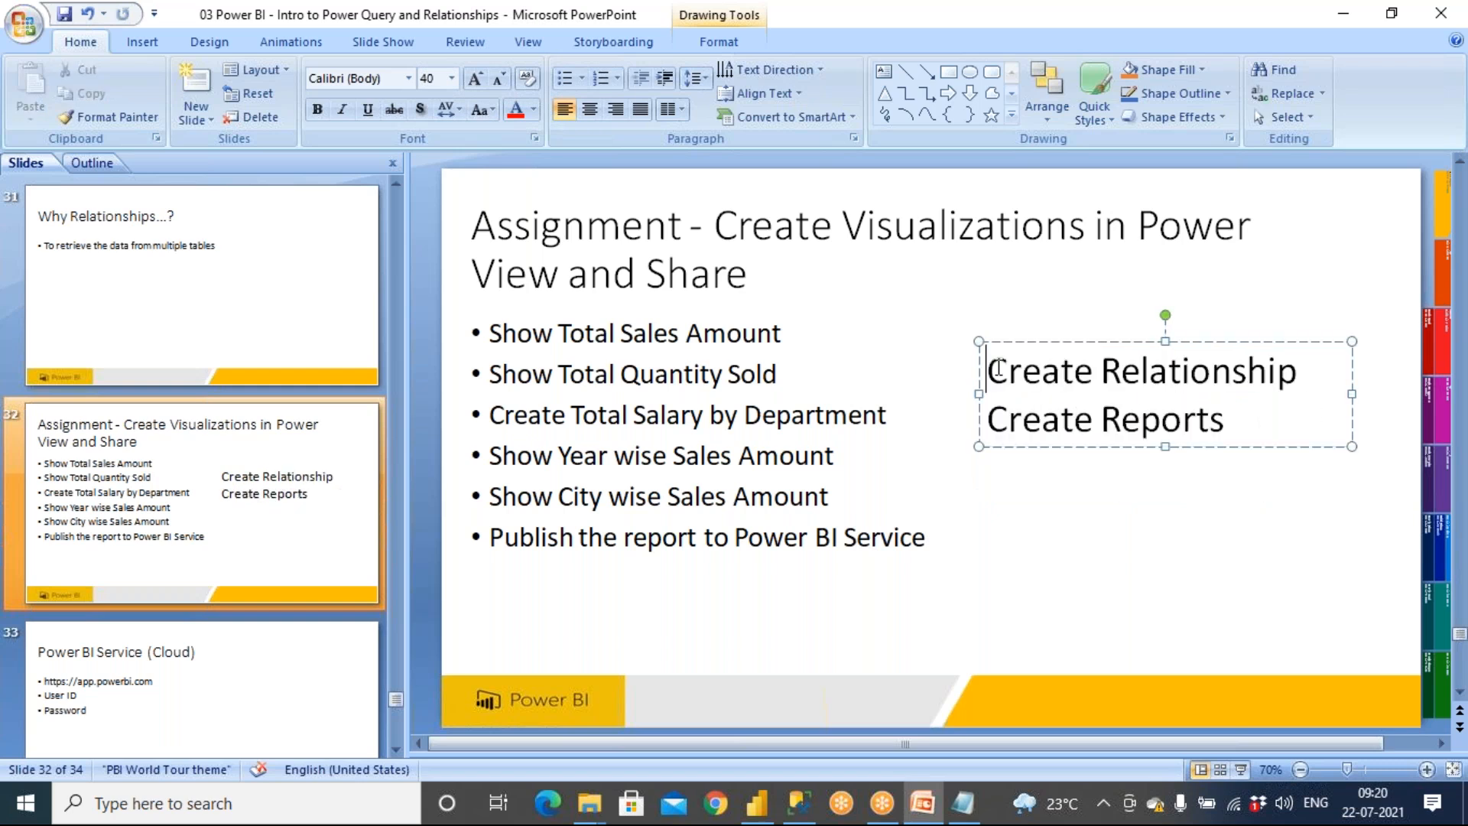
Add a Tasks: heading line above the items and extend the second item to Create Reports/Visualizations
{"action": "key", "text": "Return"}
{"action": "type", "text": "Tasks:"}
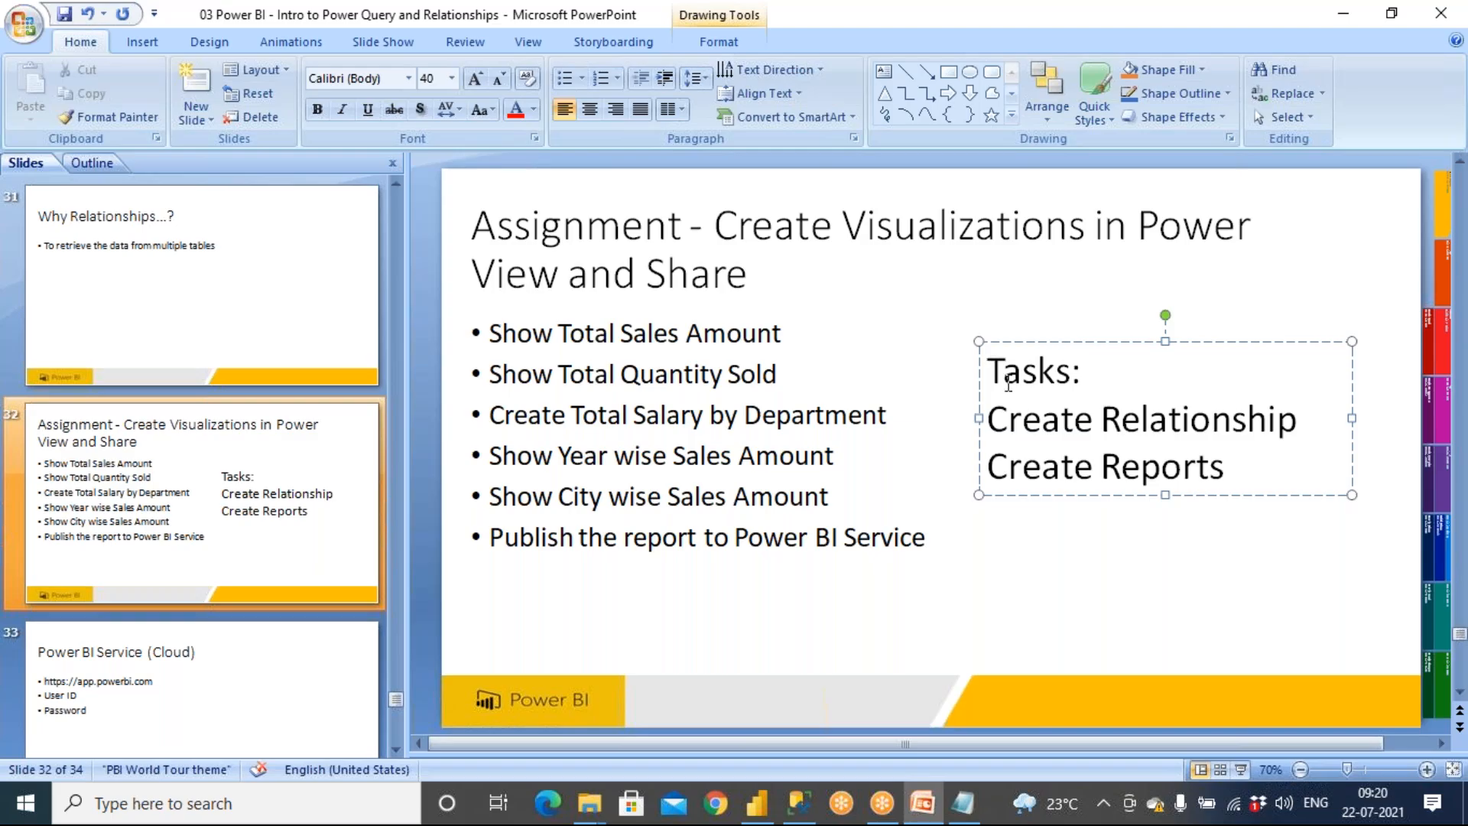
{"action": "left_click", "coordinate": [1235, 470]}
{"action": "type", "text": "/Visula"}
{"action": "key", "text": "BackSpace"}
{"action": "key", "text": "BackSpace"}
{"action": "type", "text": "alizations"}
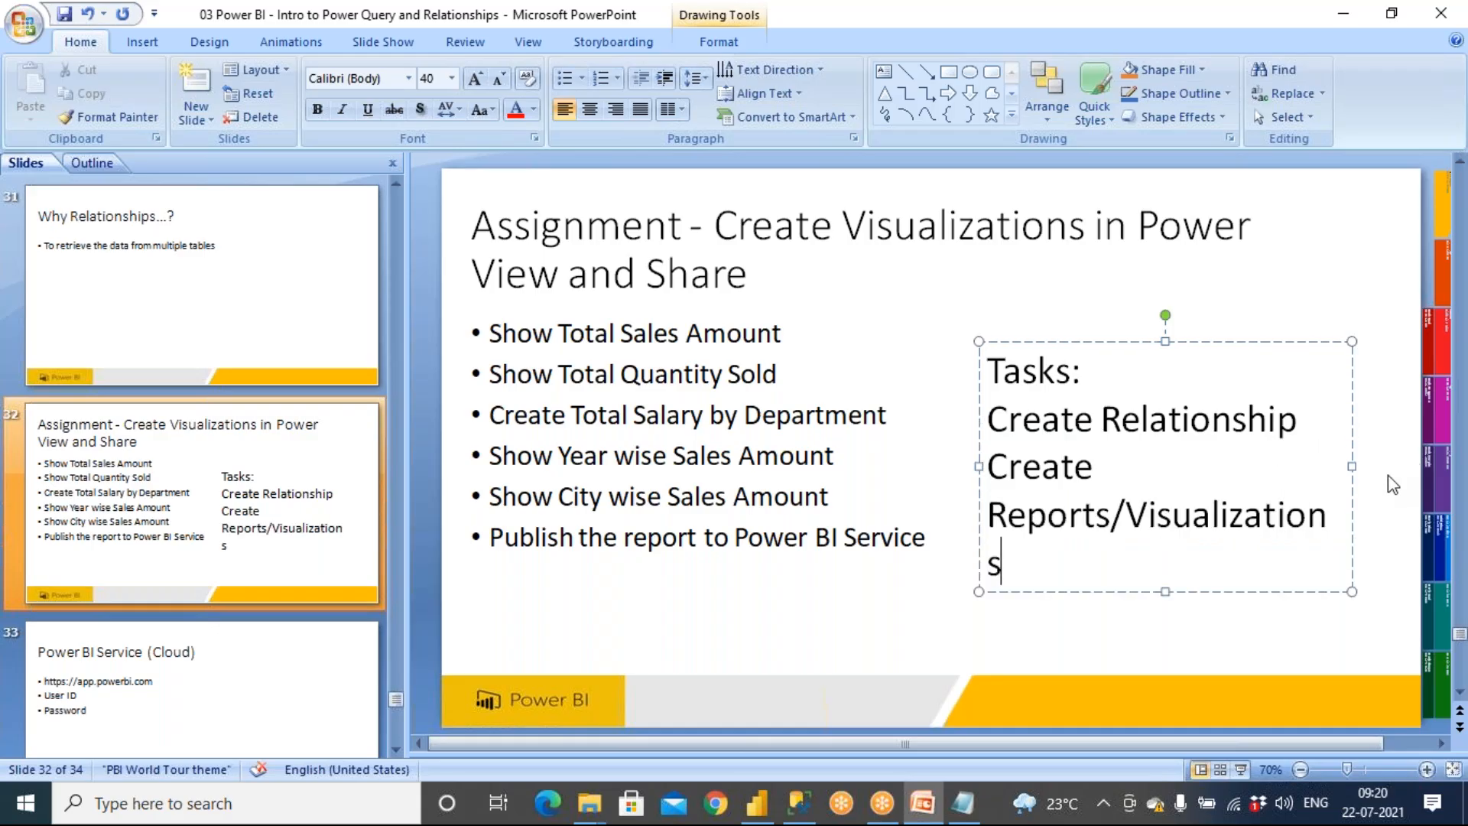
Widen the text box to fit and colour its text red
{"action": "left_click_drag", "start_coordinate": [1352, 466], "coordinate": [1406, 460]}
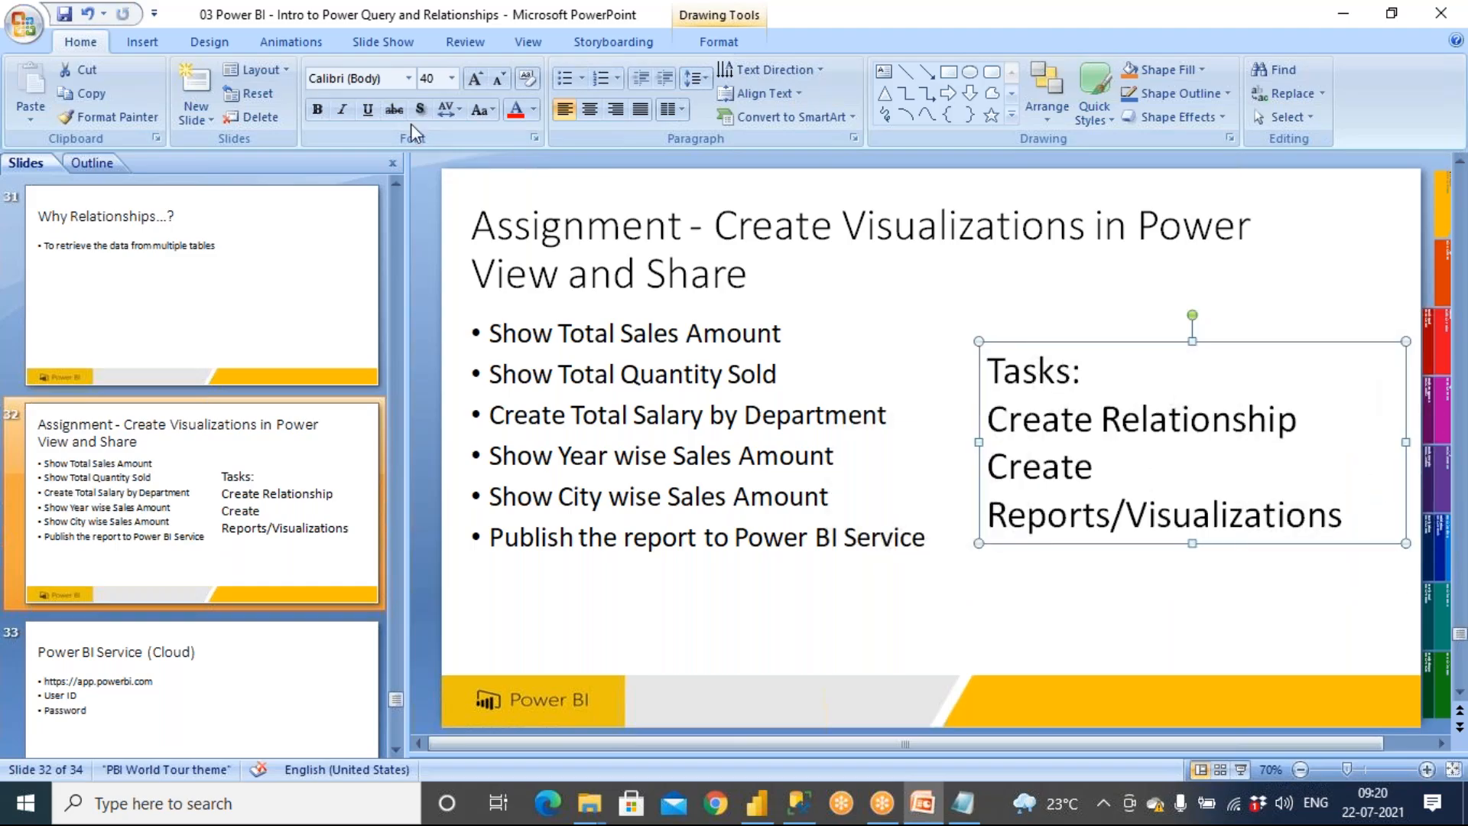
{"action": "left_click", "coordinate": [515, 110]}
{"action": "left_click", "coordinate": [1076, 618]}
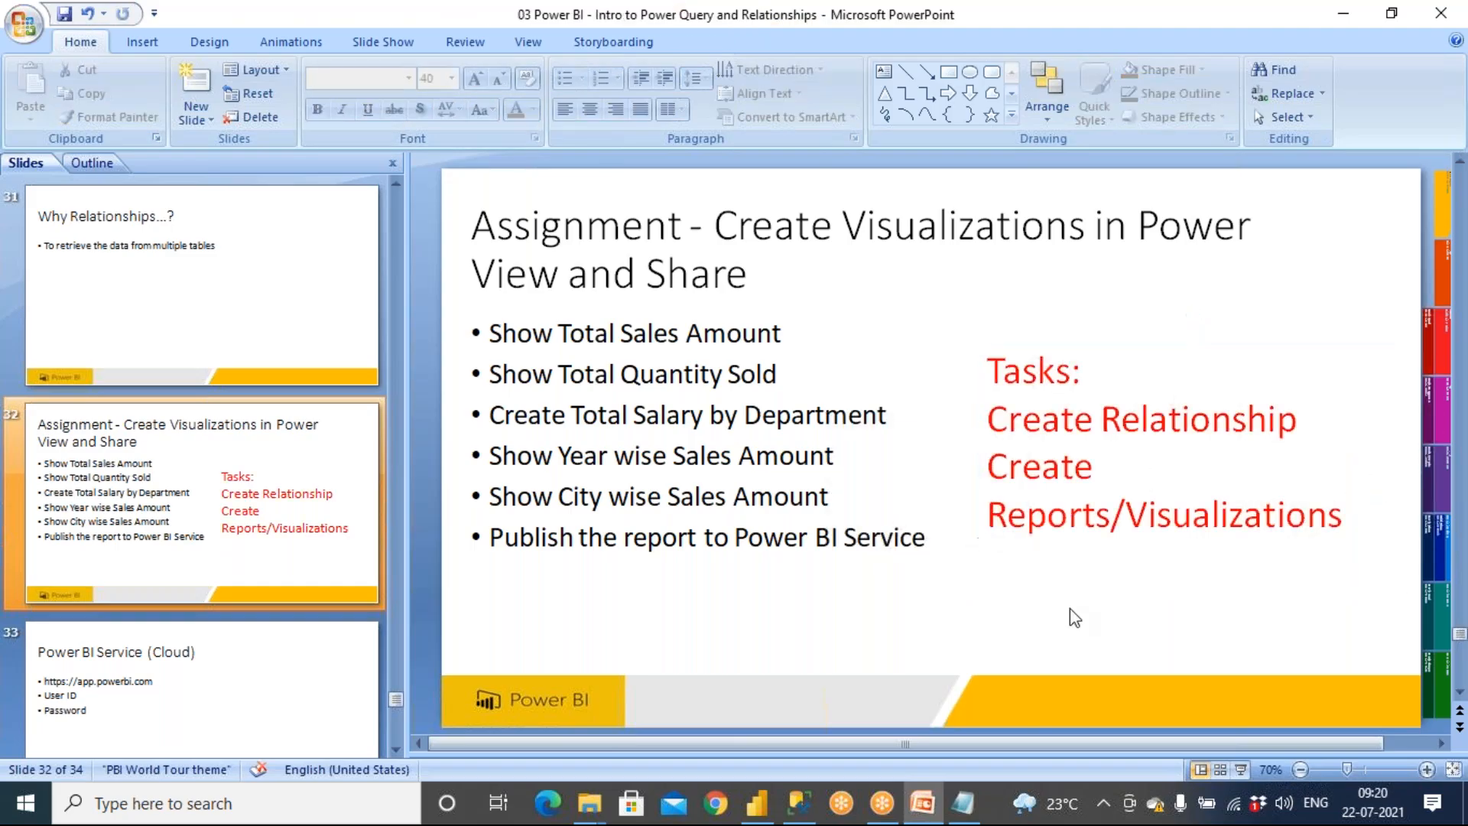
Save the presentation and play the slide show from the current slide
{"action": "key", "text": "ctrl+s"}
{"action": "key", "text": "shift+F5"}
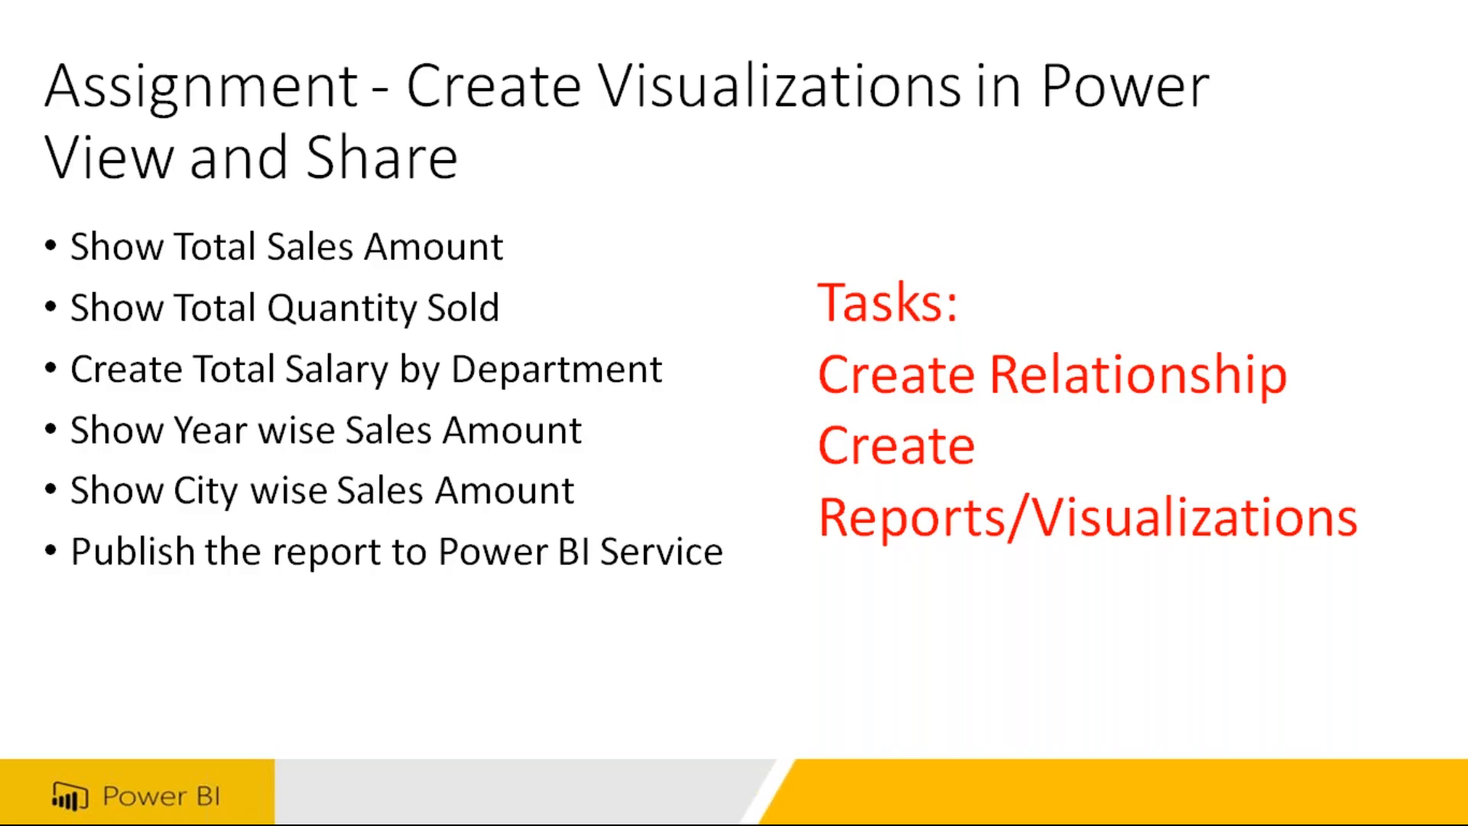
Switch to Power BI Desktop and add a new report page
{"action": "key", "text": "super"}
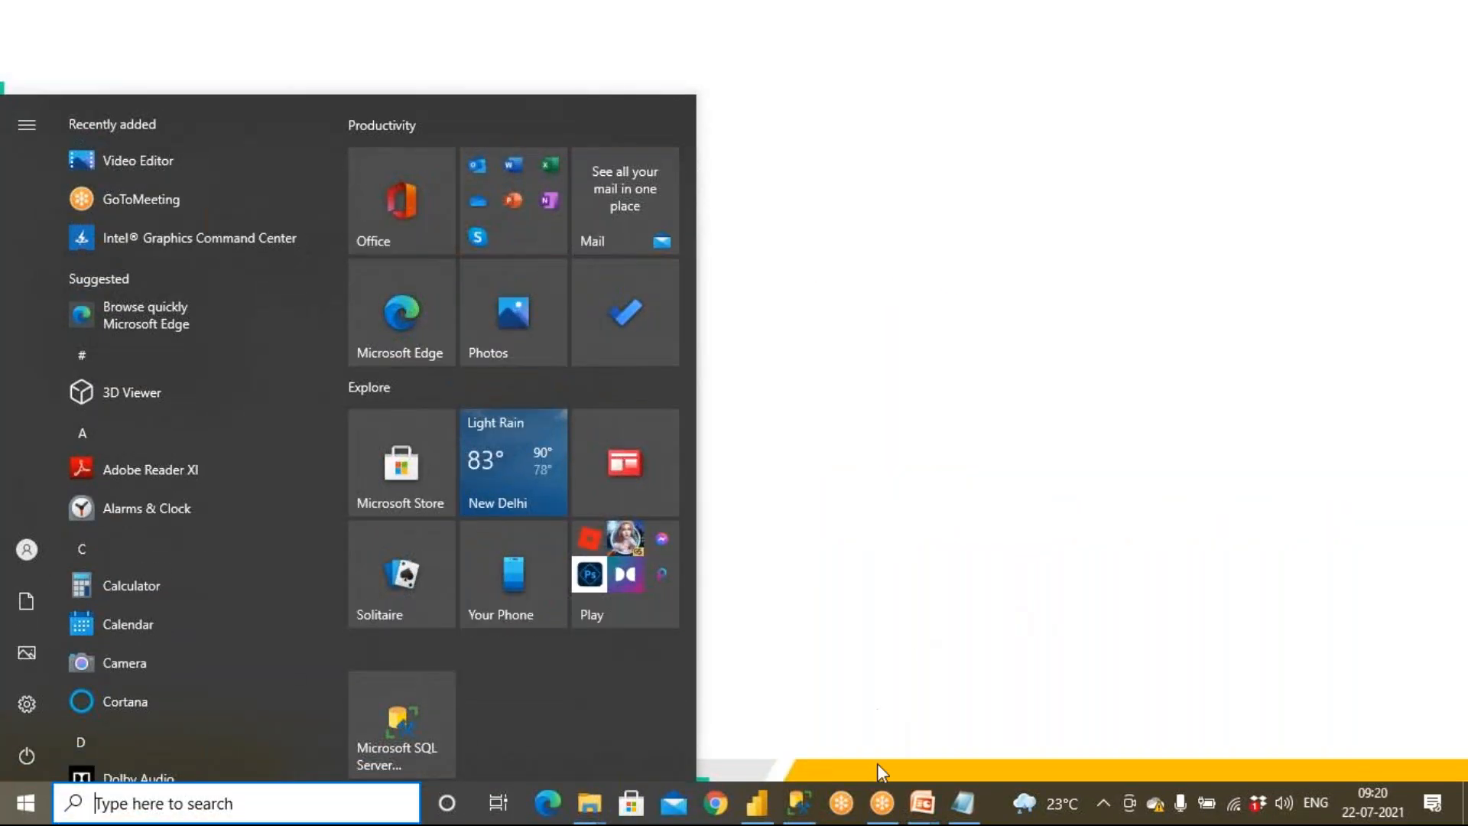
{"action": "left_click", "coordinate": [757, 803]}
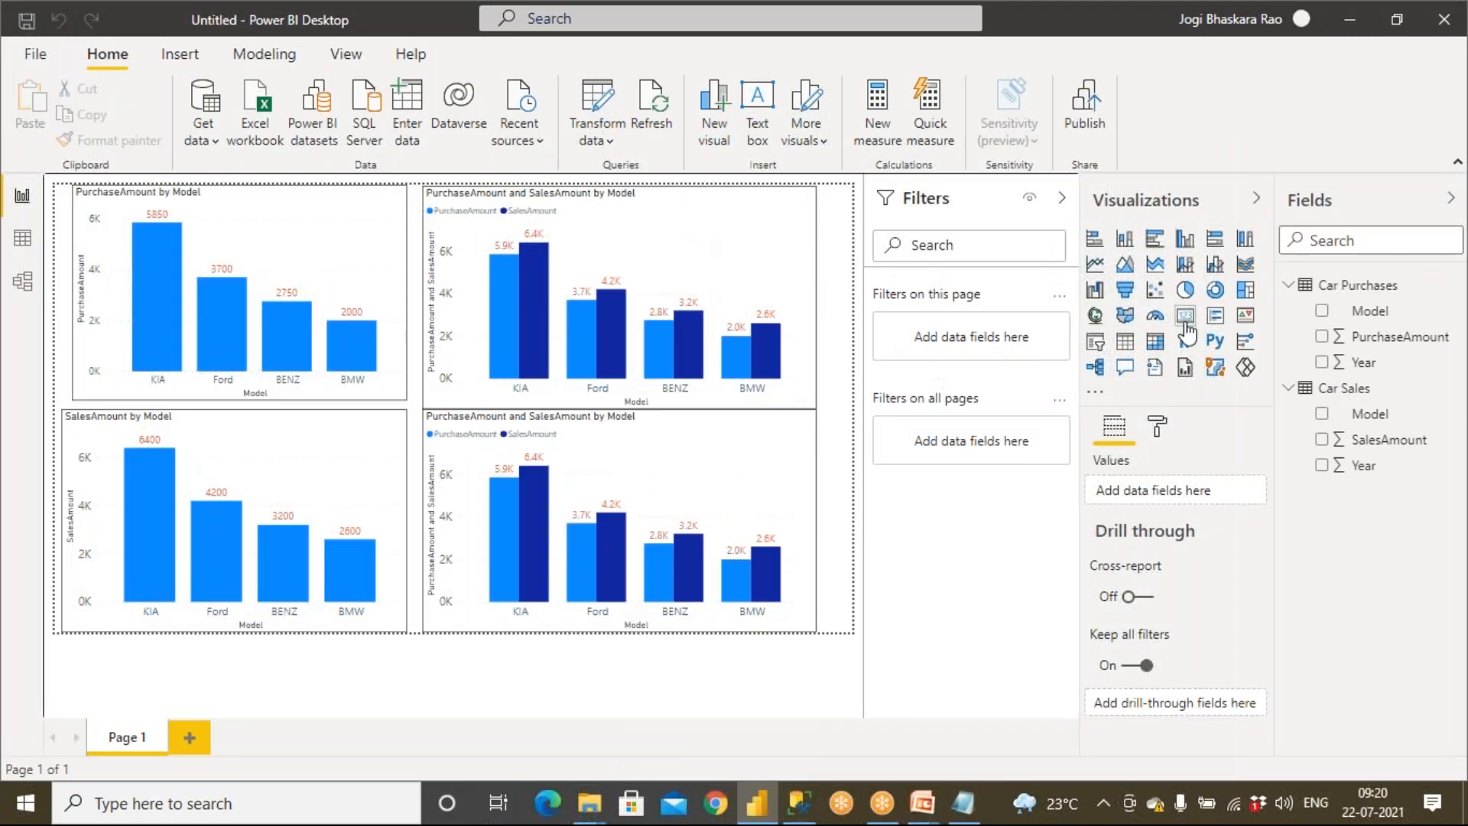
{"action": "left_click", "coordinate": [191, 738]}
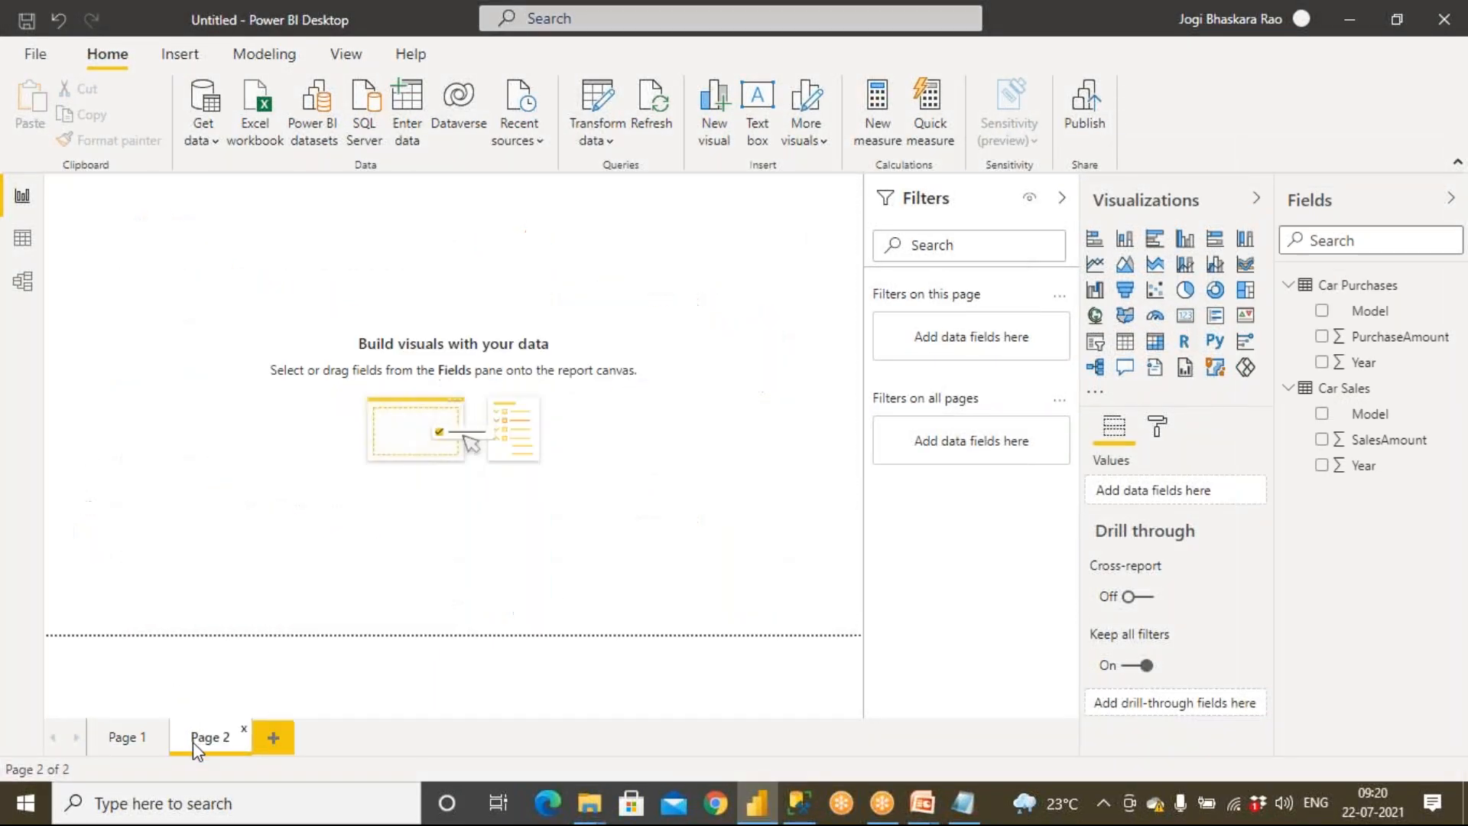
Add a card visual showing SalesAmount from Car Sales and size it in the page's upper left corner
{"action": "left_click", "coordinate": [1187, 318]}
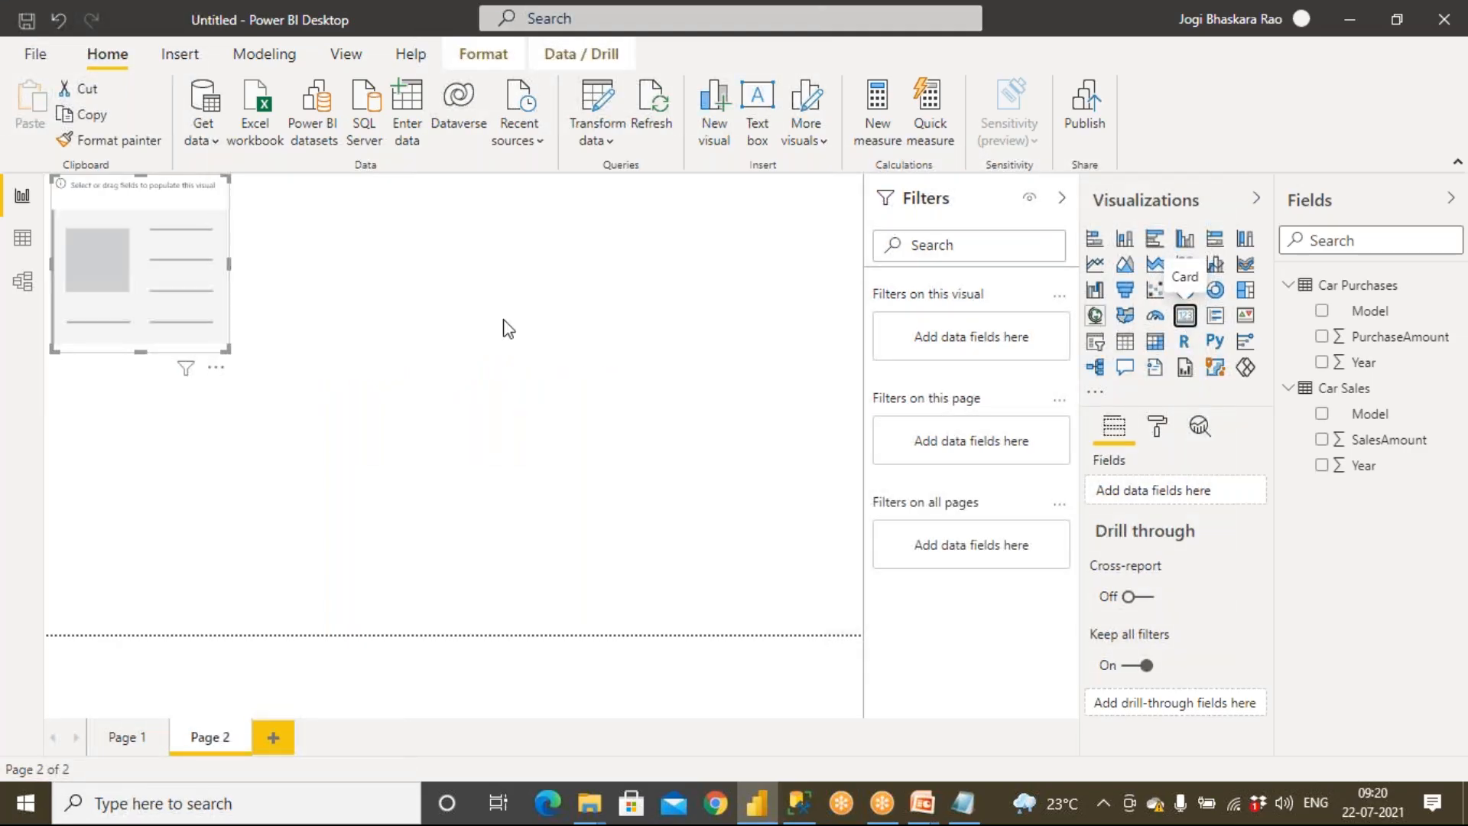
{"action": "left_click_drag", "start_coordinate": [228, 349], "coordinate": [479, 580]}
{"action": "left_click_drag", "start_coordinate": [1382, 442], "coordinate": [276, 382]}
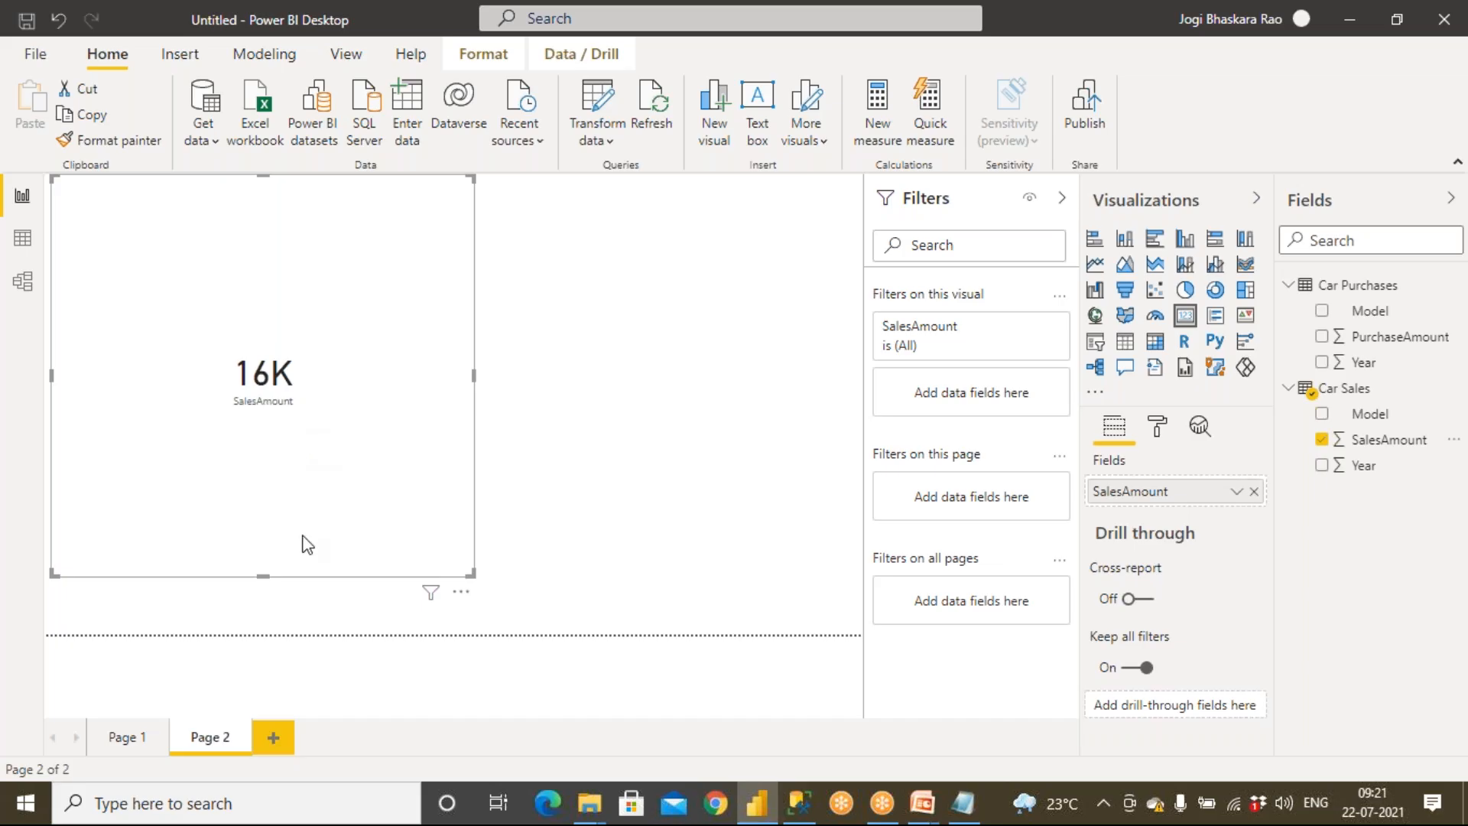
{"action": "left_click_drag", "start_coordinate": [263, 576], "coordinate": [299, 405]}
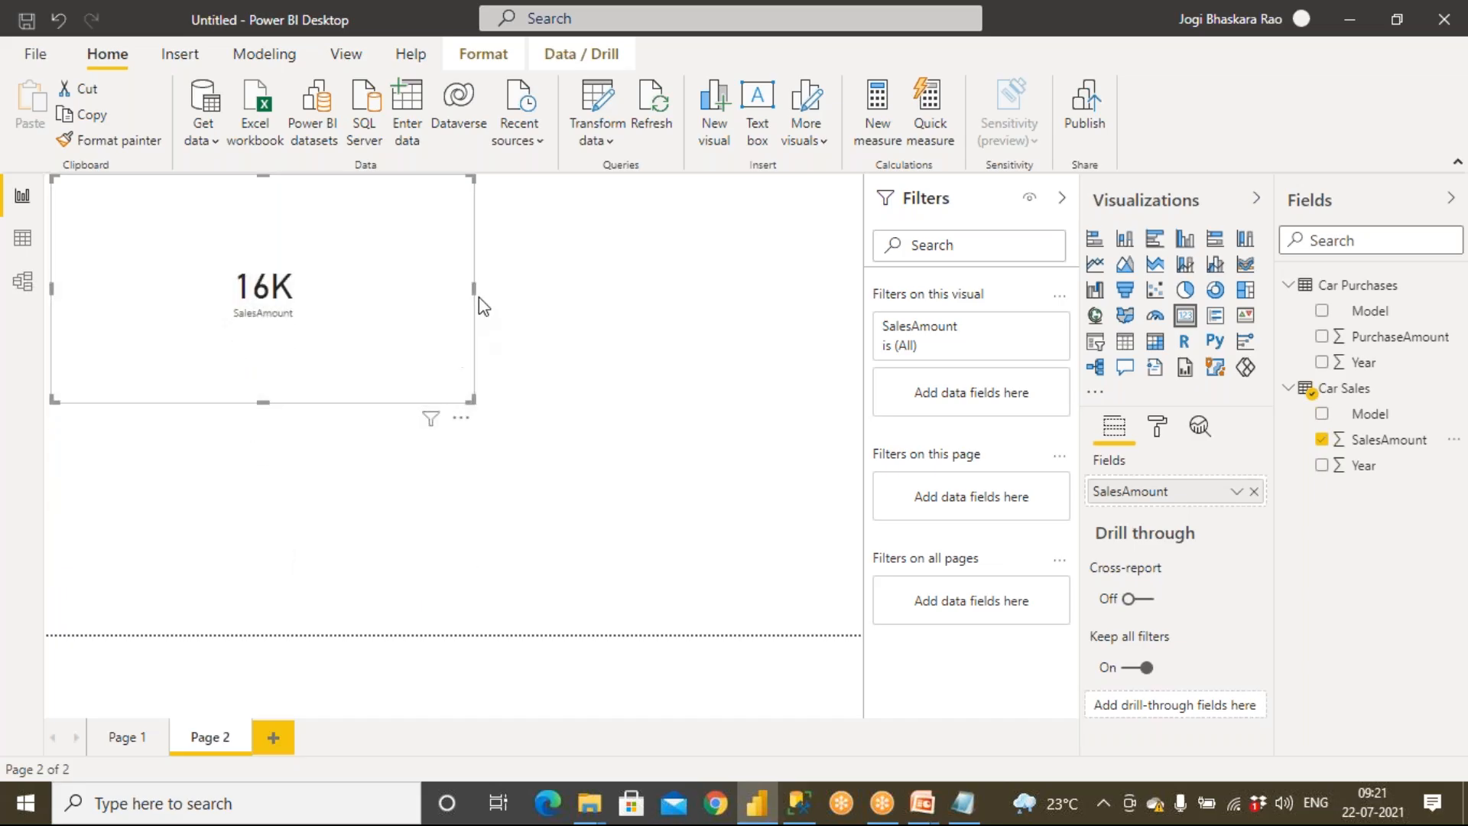
{"action": "left_click_drag", "start_coordinate": [479, 296], "coordinate": [382, 287]}
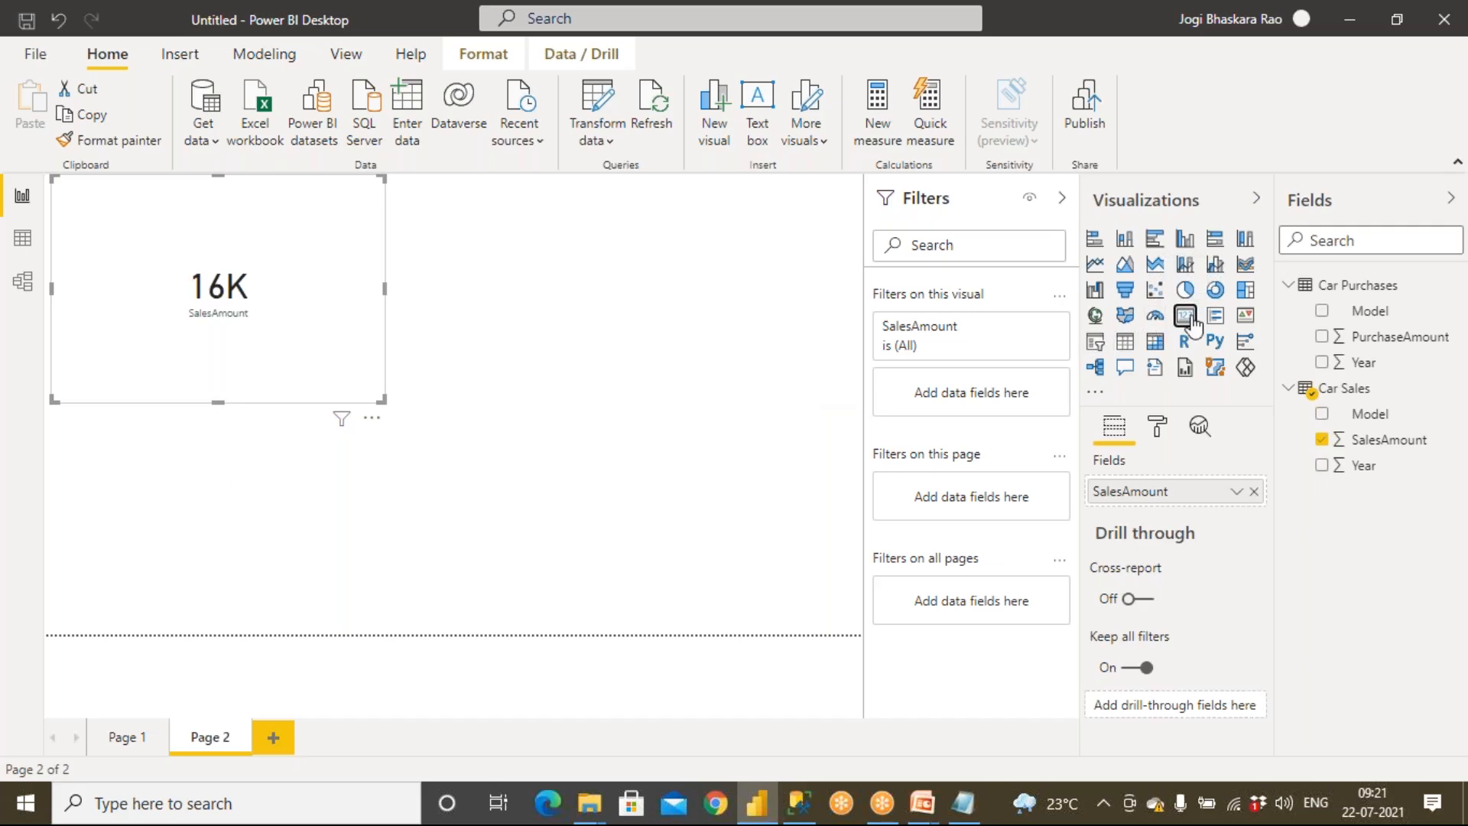
Add a second card below it showing PurchaseAmount from Car Purchases
{"action": "left_click", "coordinate": [834, 415]}
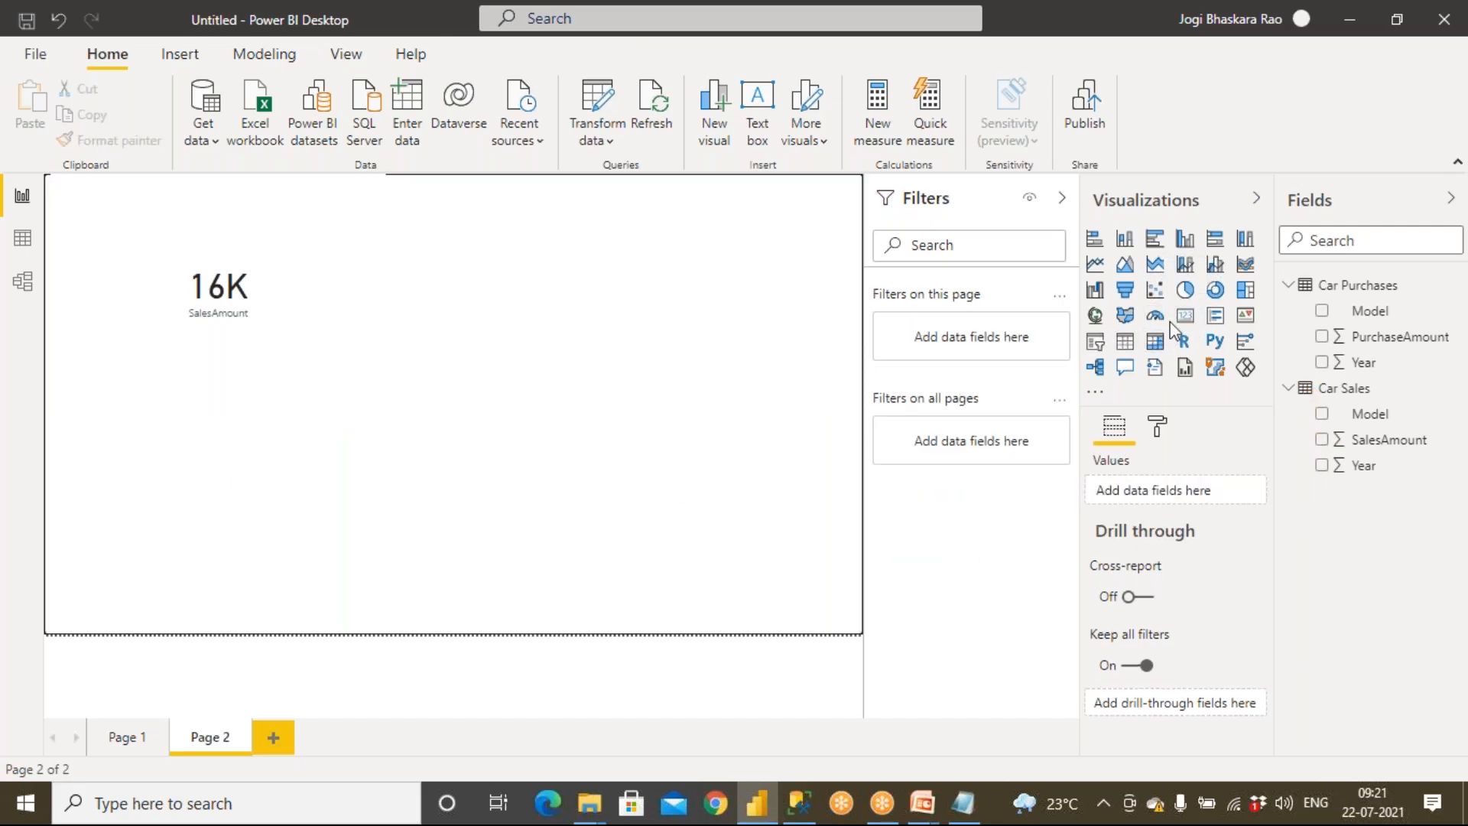
{"action": "left_click", "coordinate": [1185, 316]}
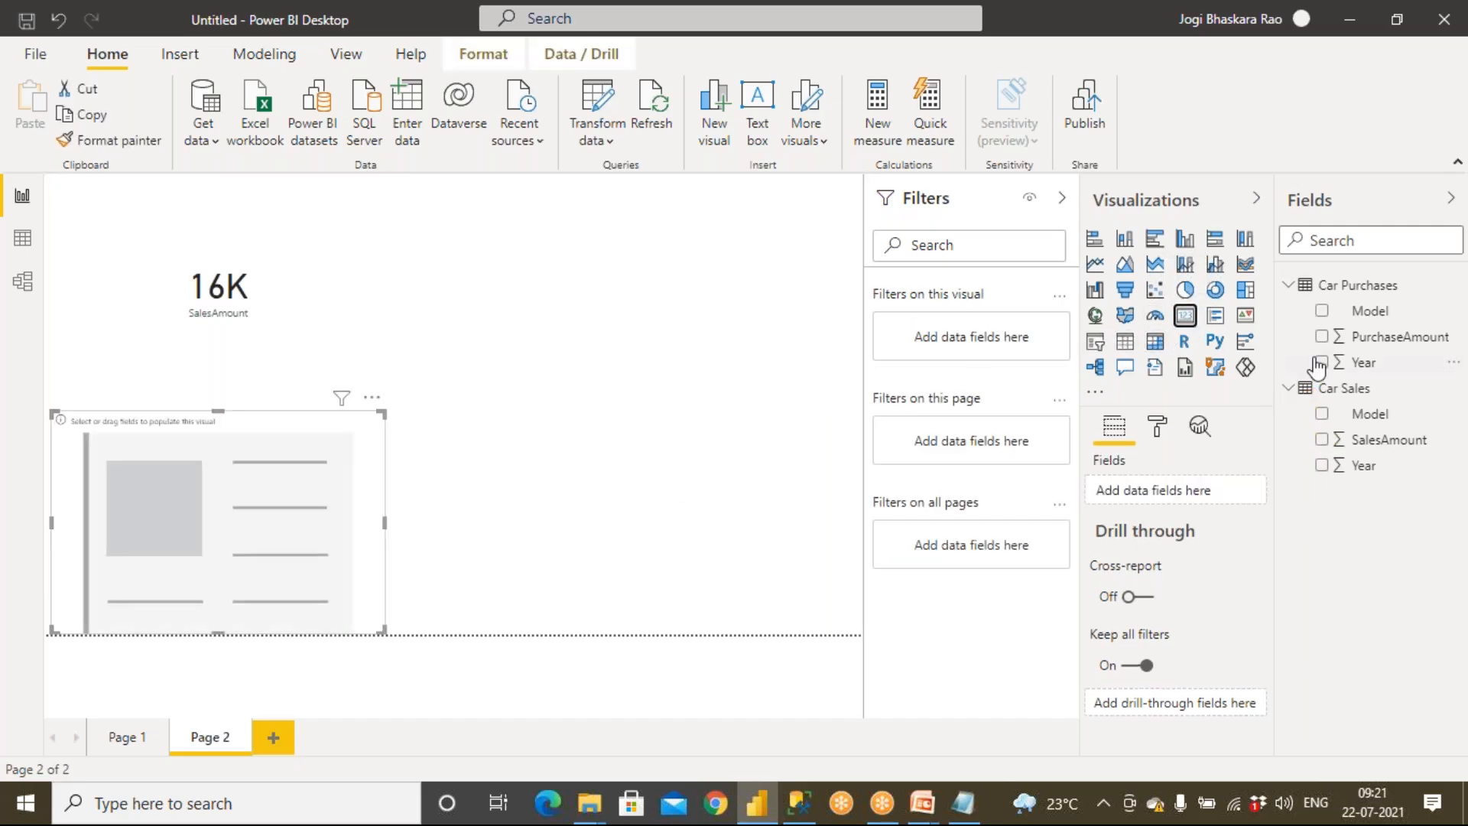
{"action": "left_click_drag", "start_coordinate": [1369, 338], "coordinate": [245, 528]}
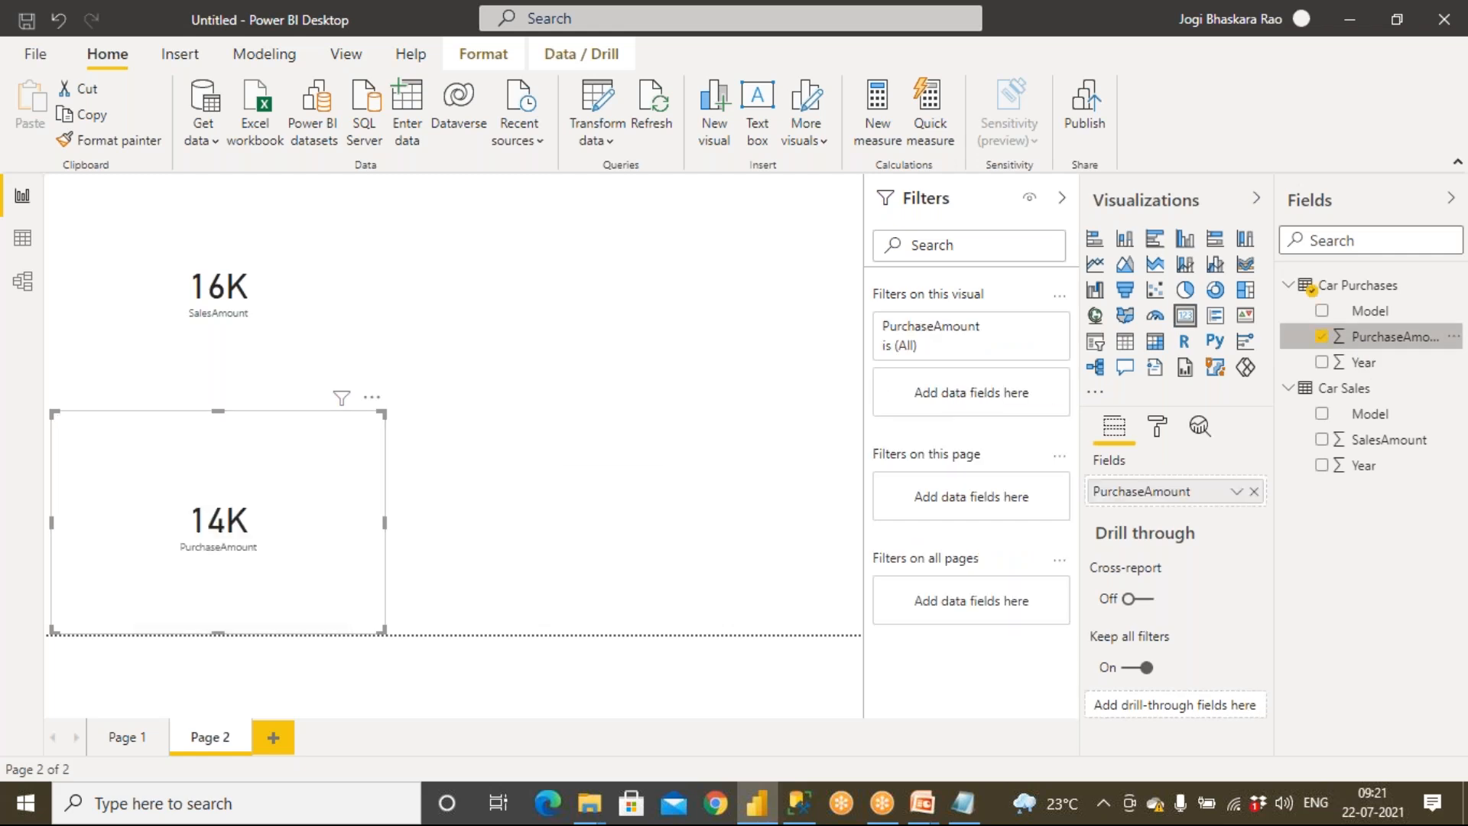
Turn on the border for both the SalesAmount and PurchaseAmount cards
{"action": "left_click", "coordinate": [267, 363]}
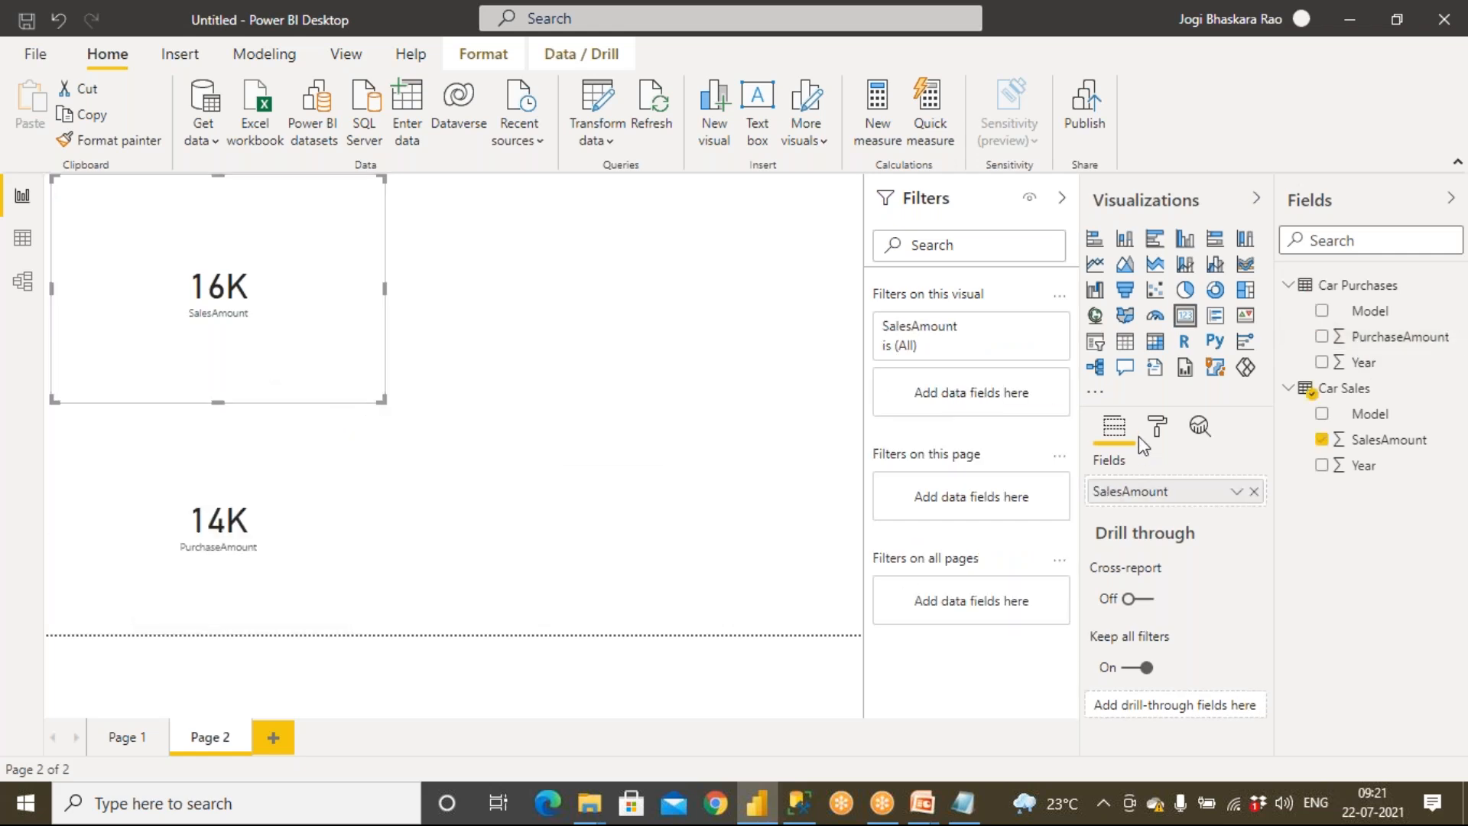
{"action": "left_click", "coordinate": [1160, 429]}
{"action": "scroll", "coordinate": [1178, 635], "scroll_direction": "down", "scroll_amount": 2}
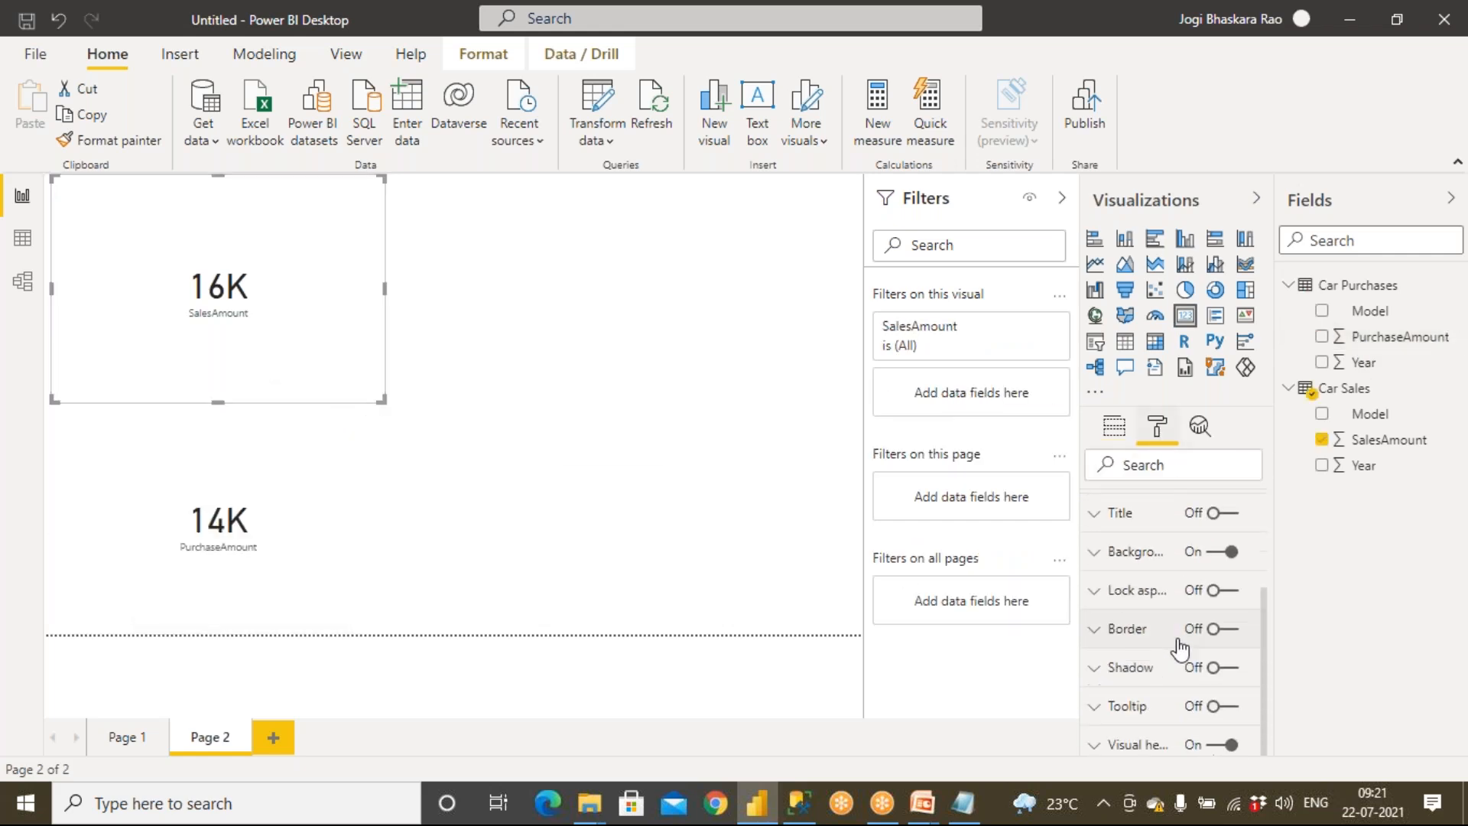
{"action": "left_click", "coordinate": [1228, 632]}
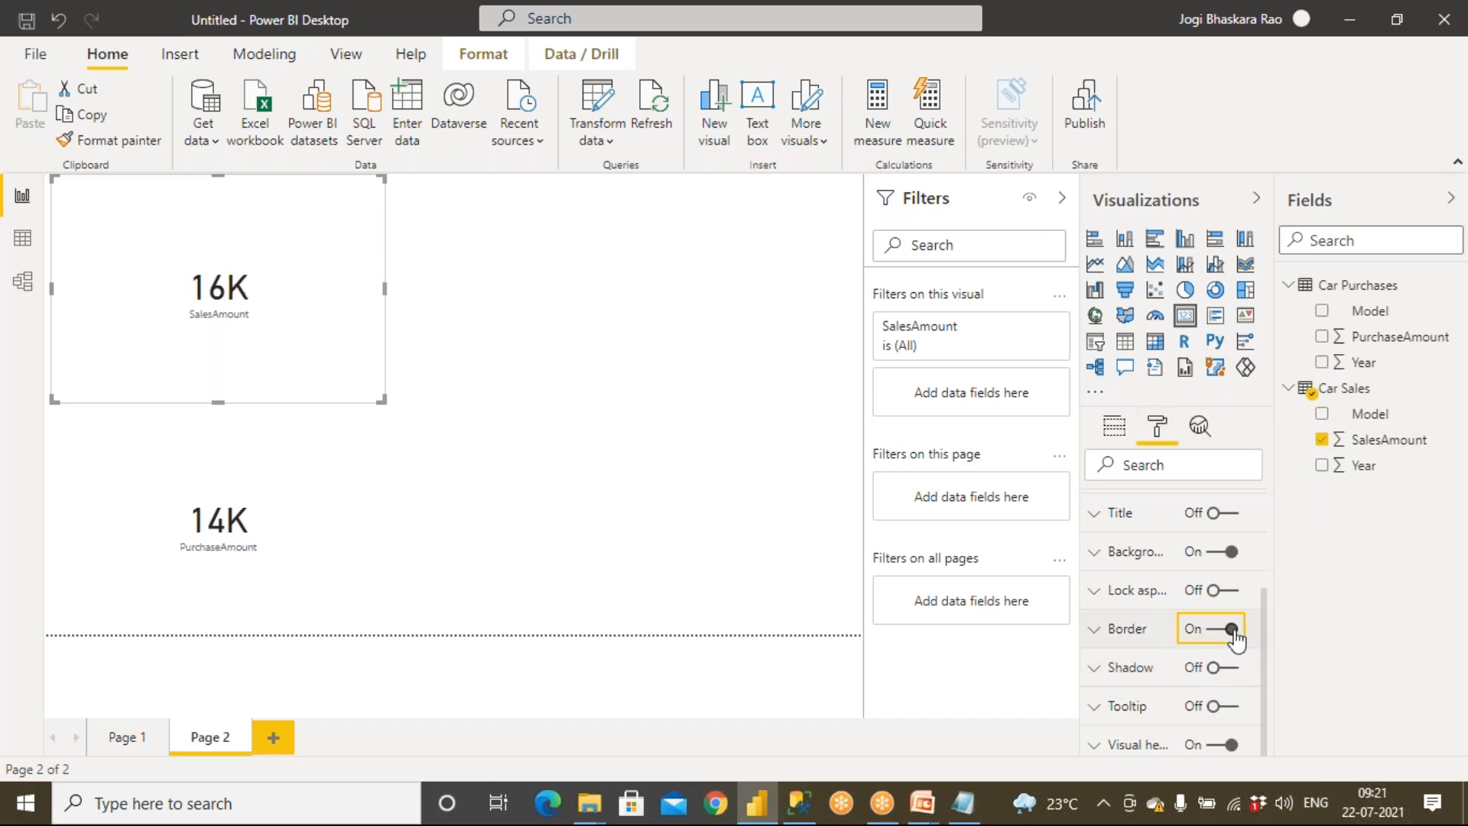
{"action": "left_click", "coordinate": [333, 570]}
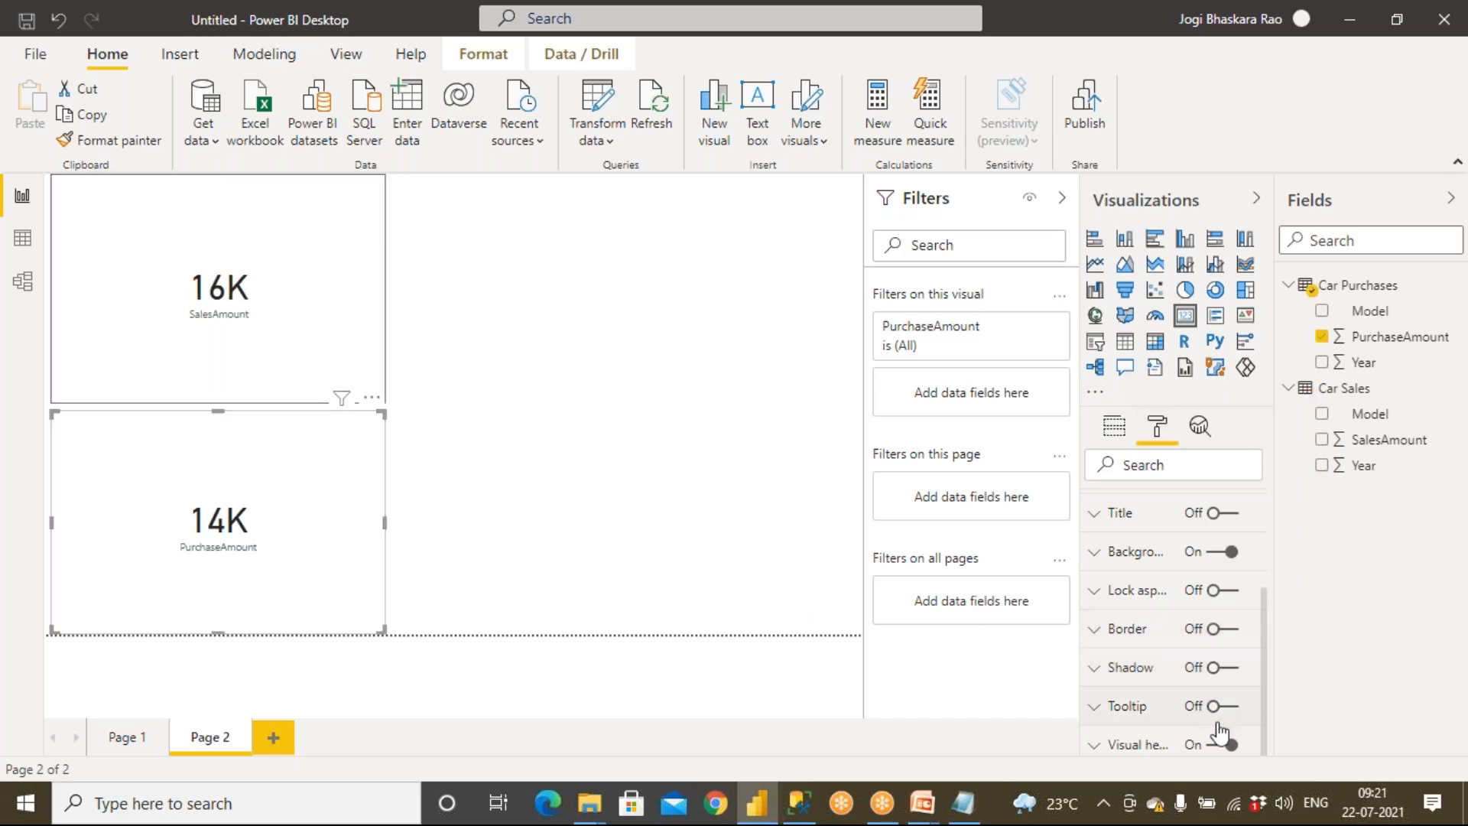
{"action": "left_click", "coordinate": [1233, 632]}
{"action": "left_click", "coordinate": [754, 525]}
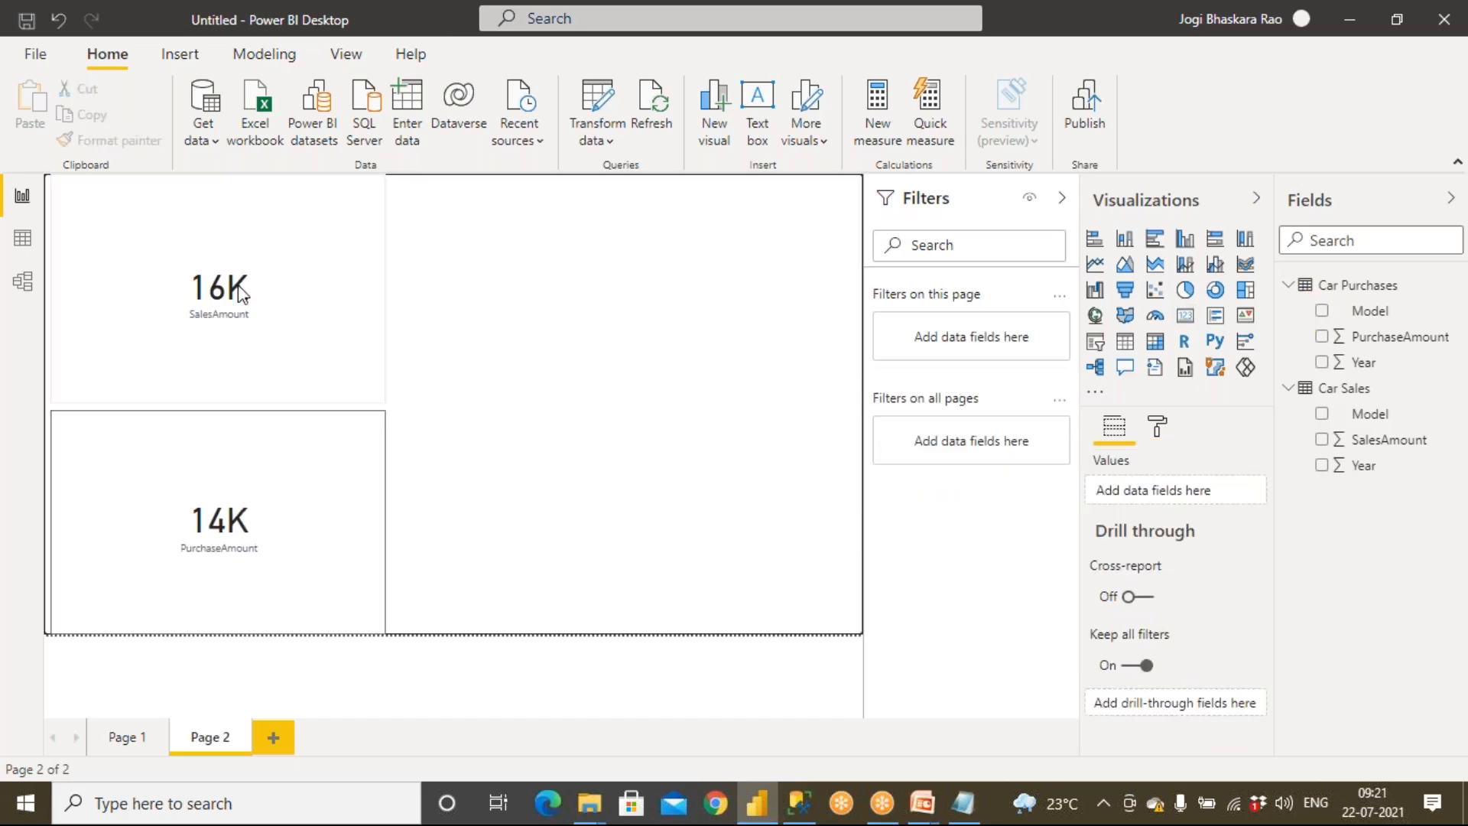
Set the SalesAmount card's data label color to blue
{"action": "left_click", "coordinate": [264, 335]}
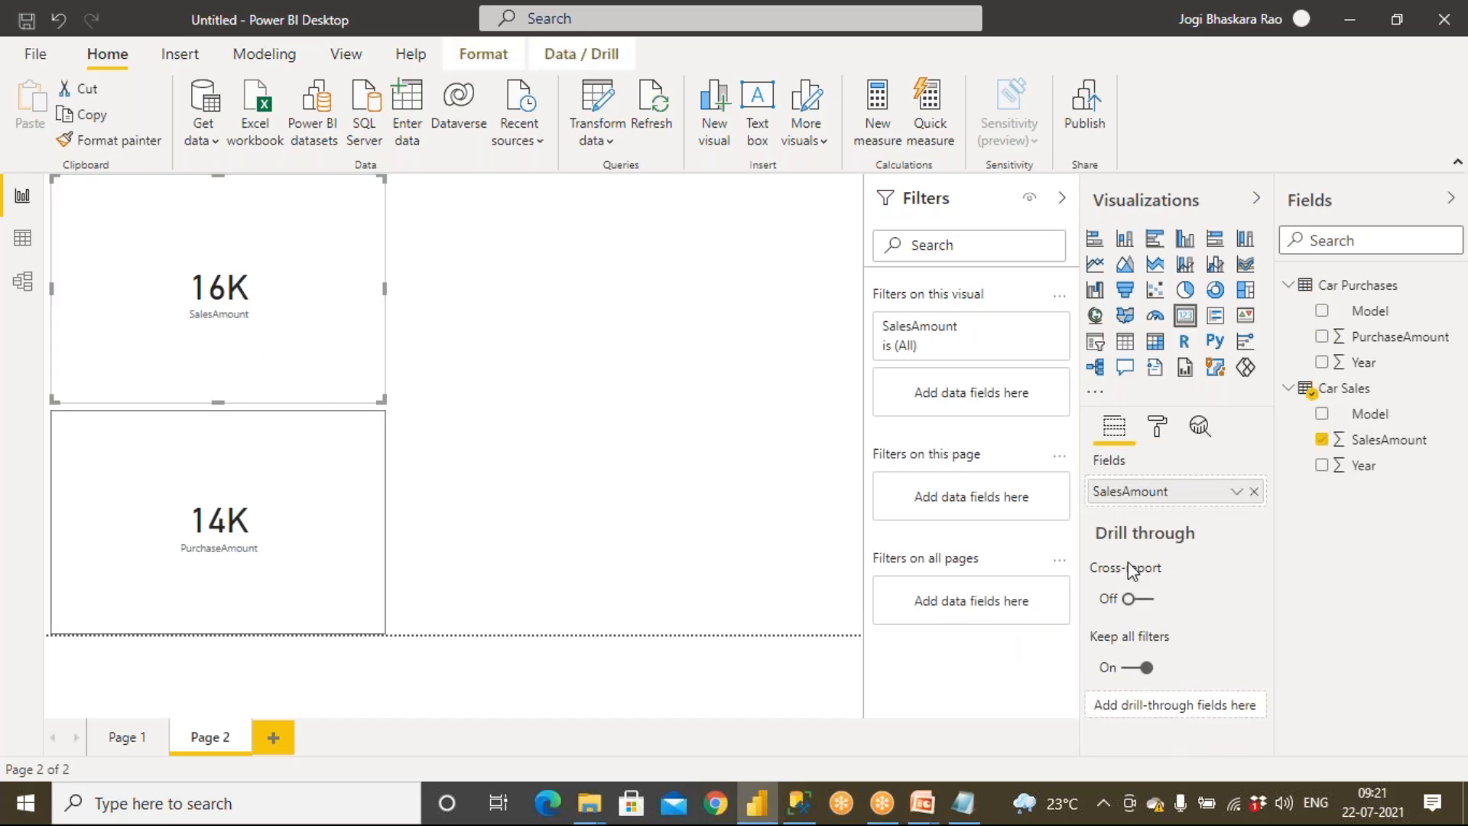
{"action": "left_click", "coordinate": [1164, 422]}
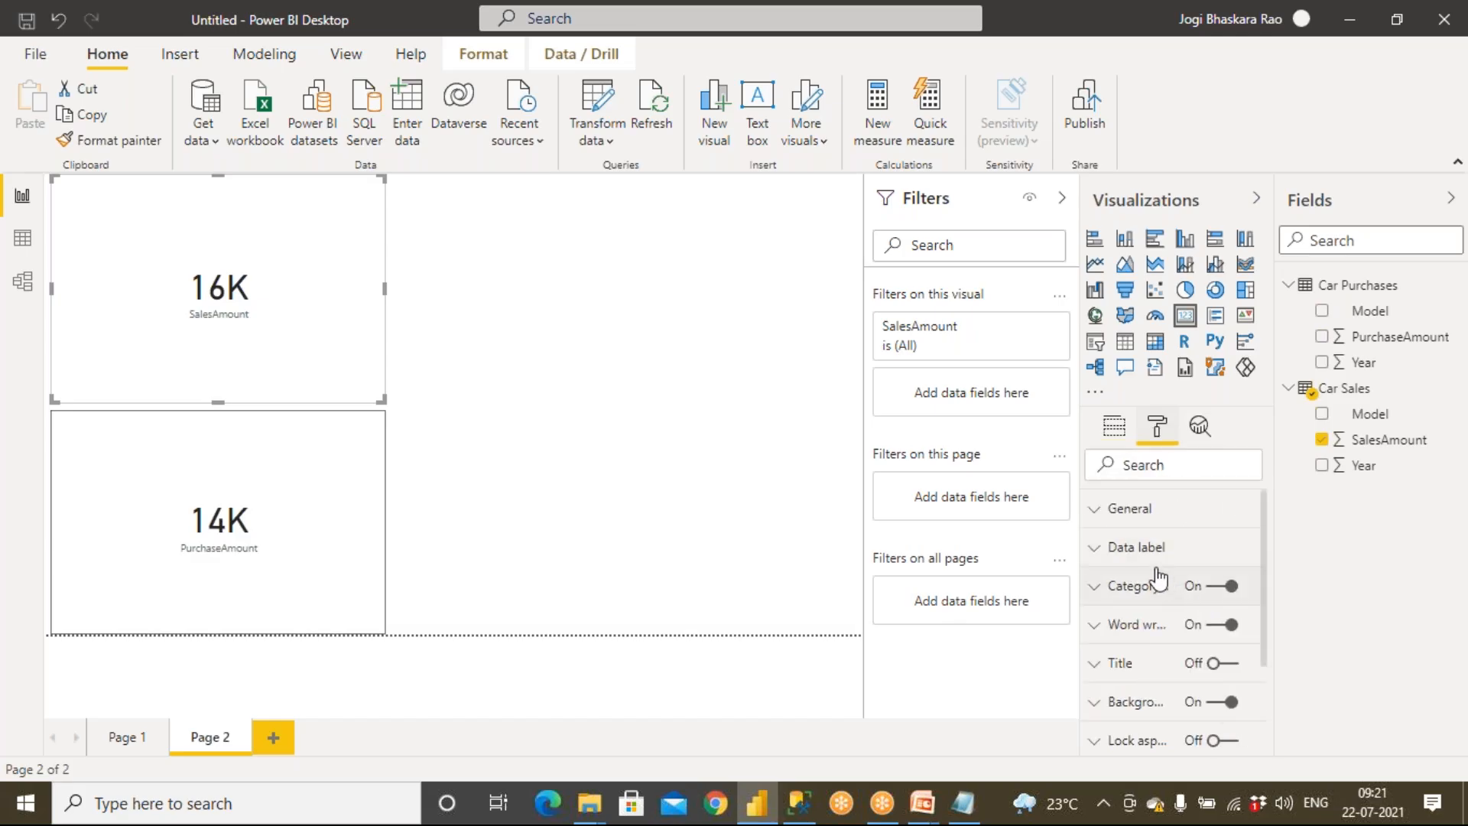
{"action": "left_click", "coordinate": [1104, 560]}
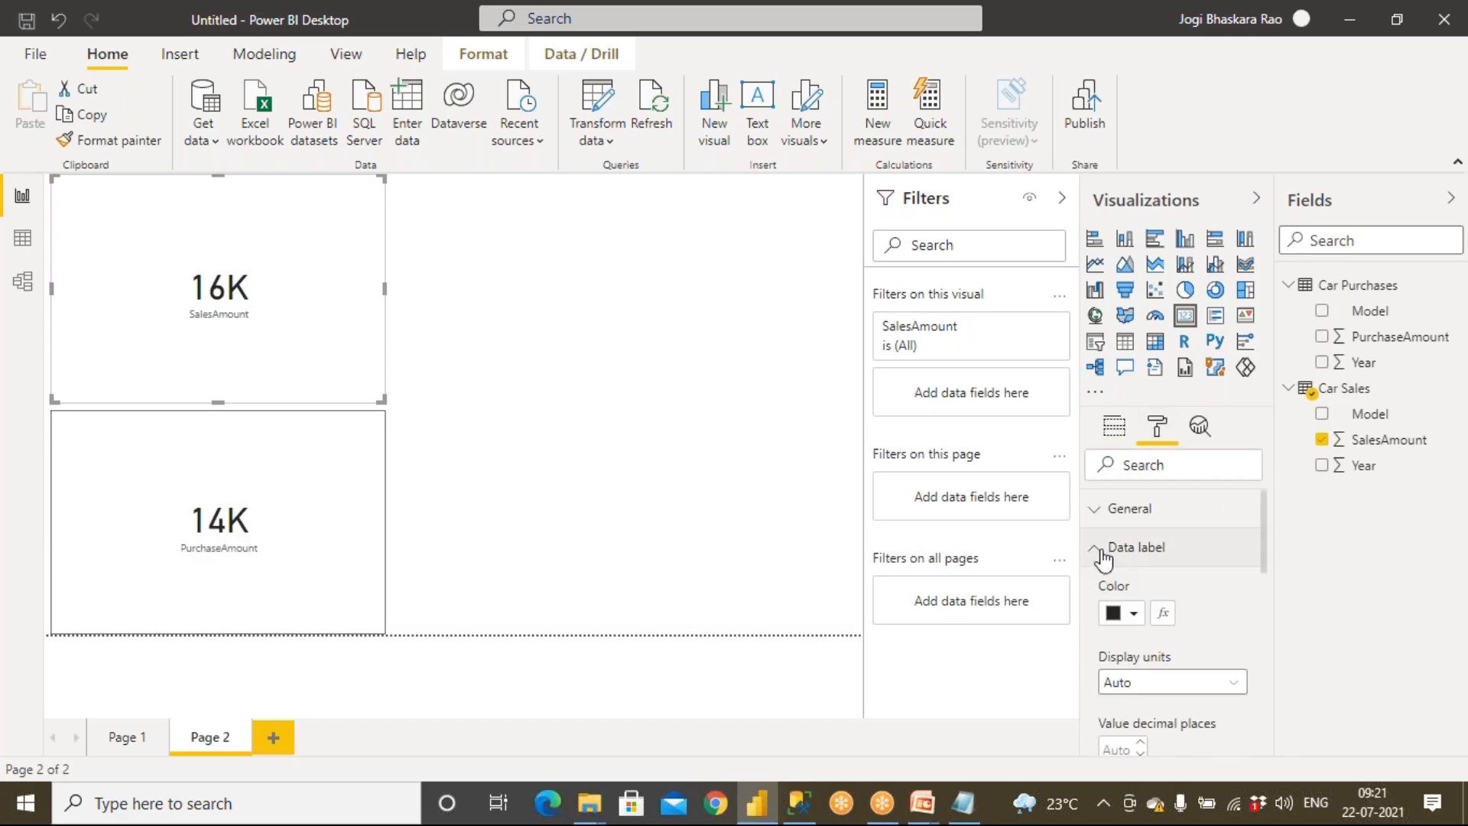
{"action": "left_click", "coordinate": [1134, 614]}
{"action": "left_click", "coordinate": [1247, 515]}
{"action": "scroll", "coordinate": [1205, 681], "scroll_direction": "down", "scroll_amount": 3}
{"action": "scroll", "coordinate": [1156, 623], "scroll_direction": "down", "scroll_amount": 3}
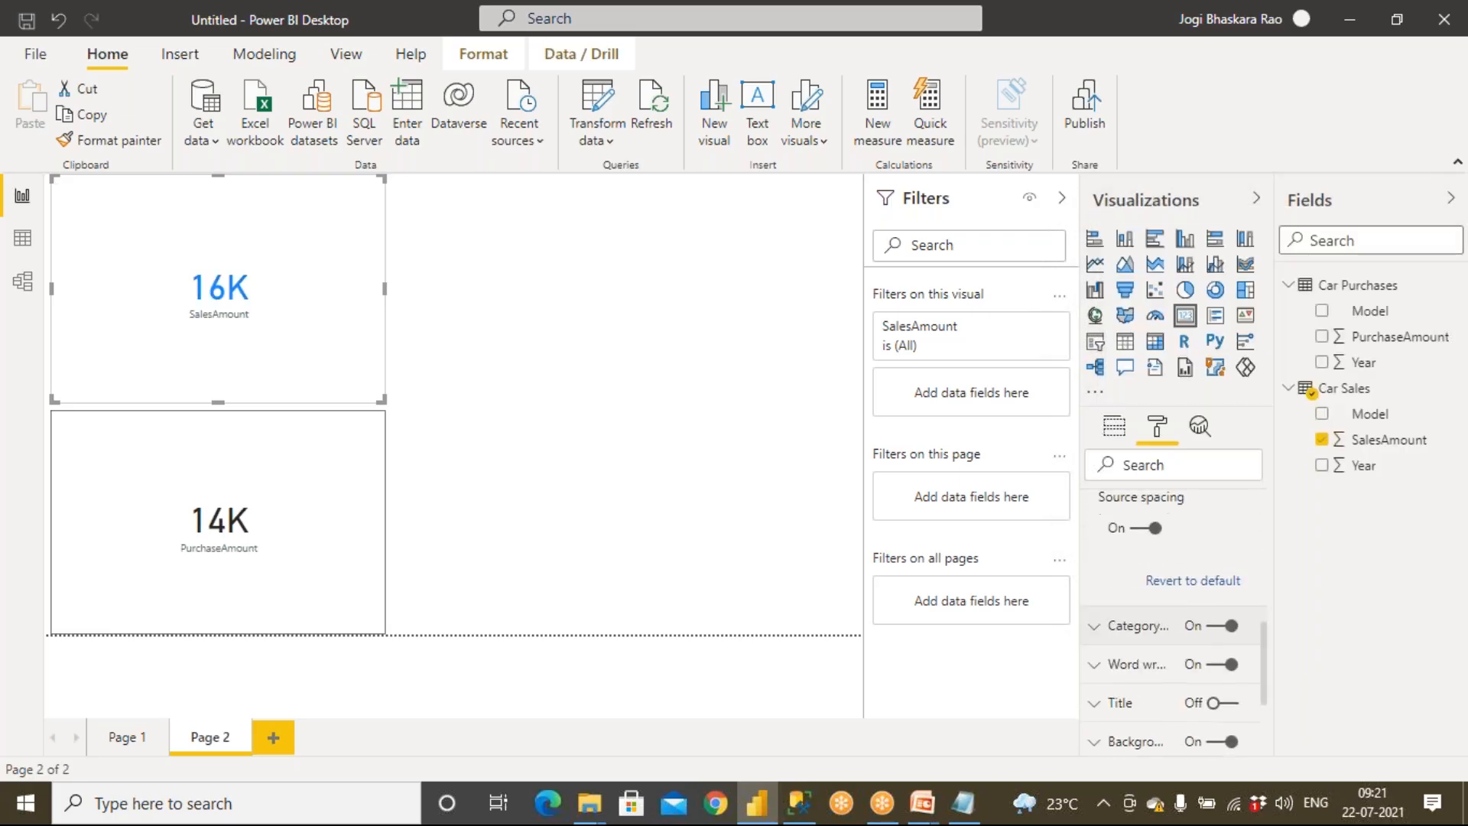
Copy the SalesAmount card's formatting onto the PurchaseAmount card with Format painter
{"action": "left_click", "coordinate": [434, 373]}
{"action": "left_click", "coordinate": [286, 334]}
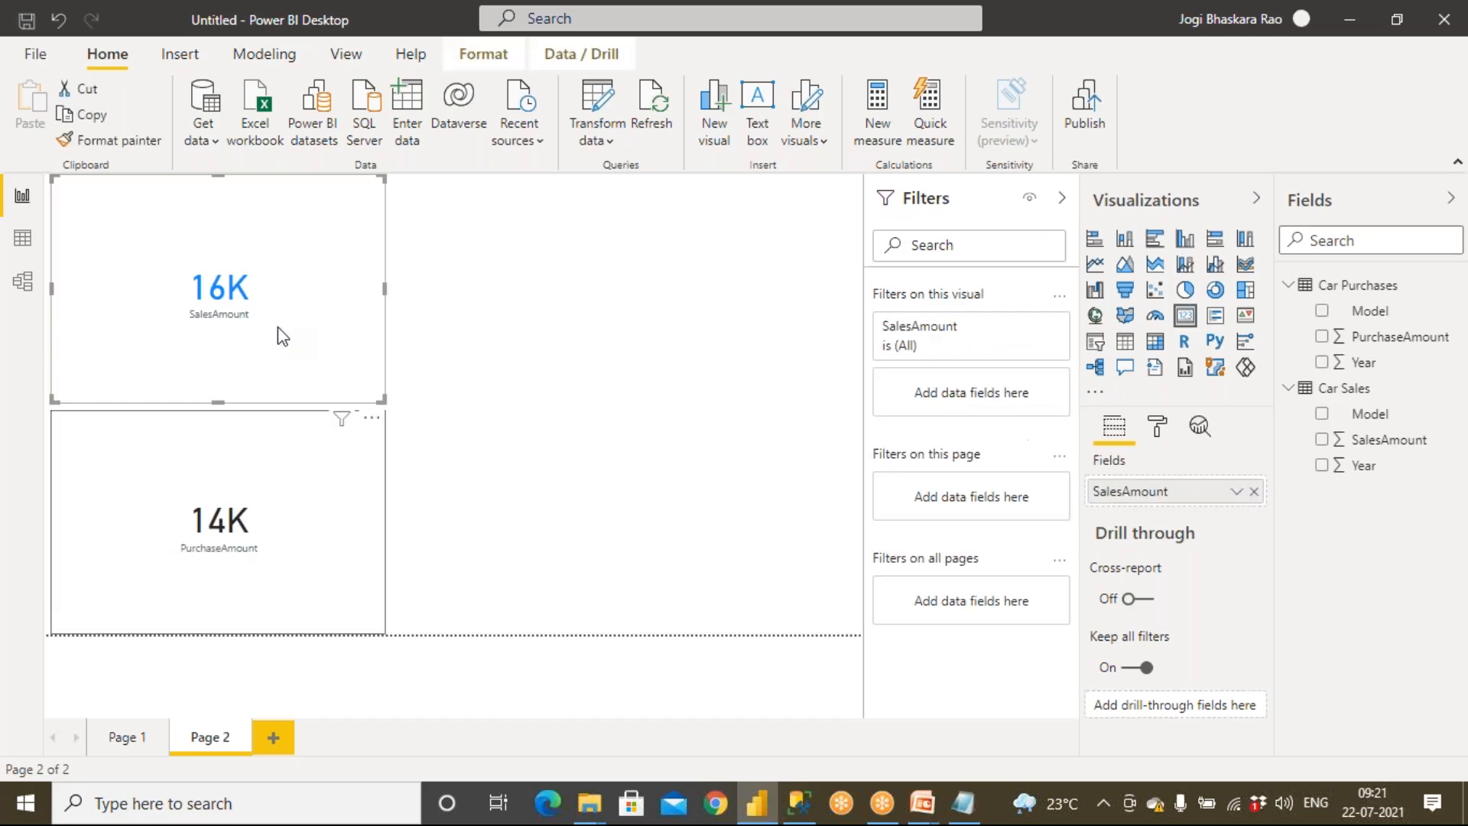
{"action": "left_click", "coordinate": [148, 145]}
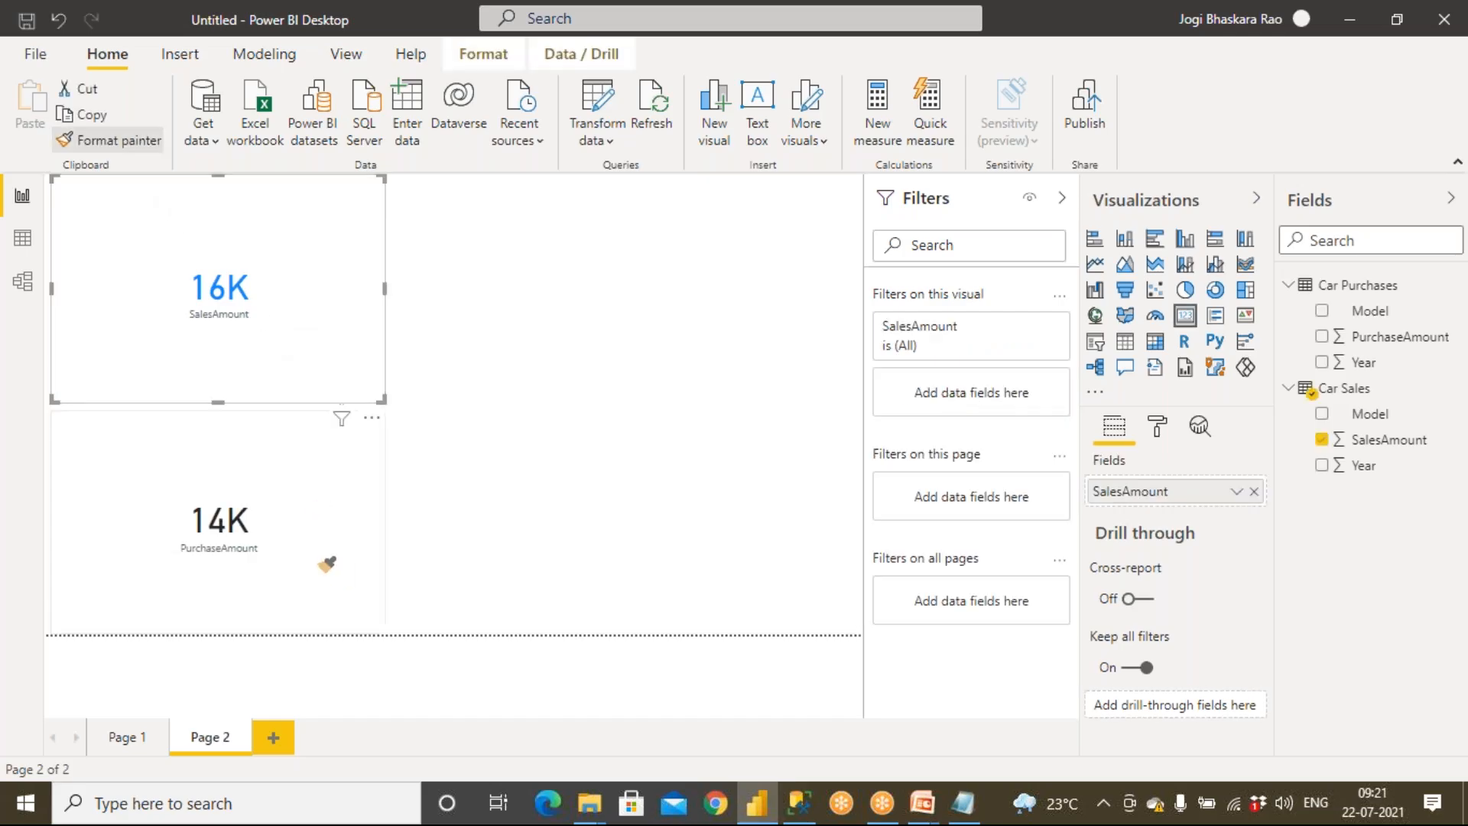
{"action": "left_click", "coordinate": [324, 564]}
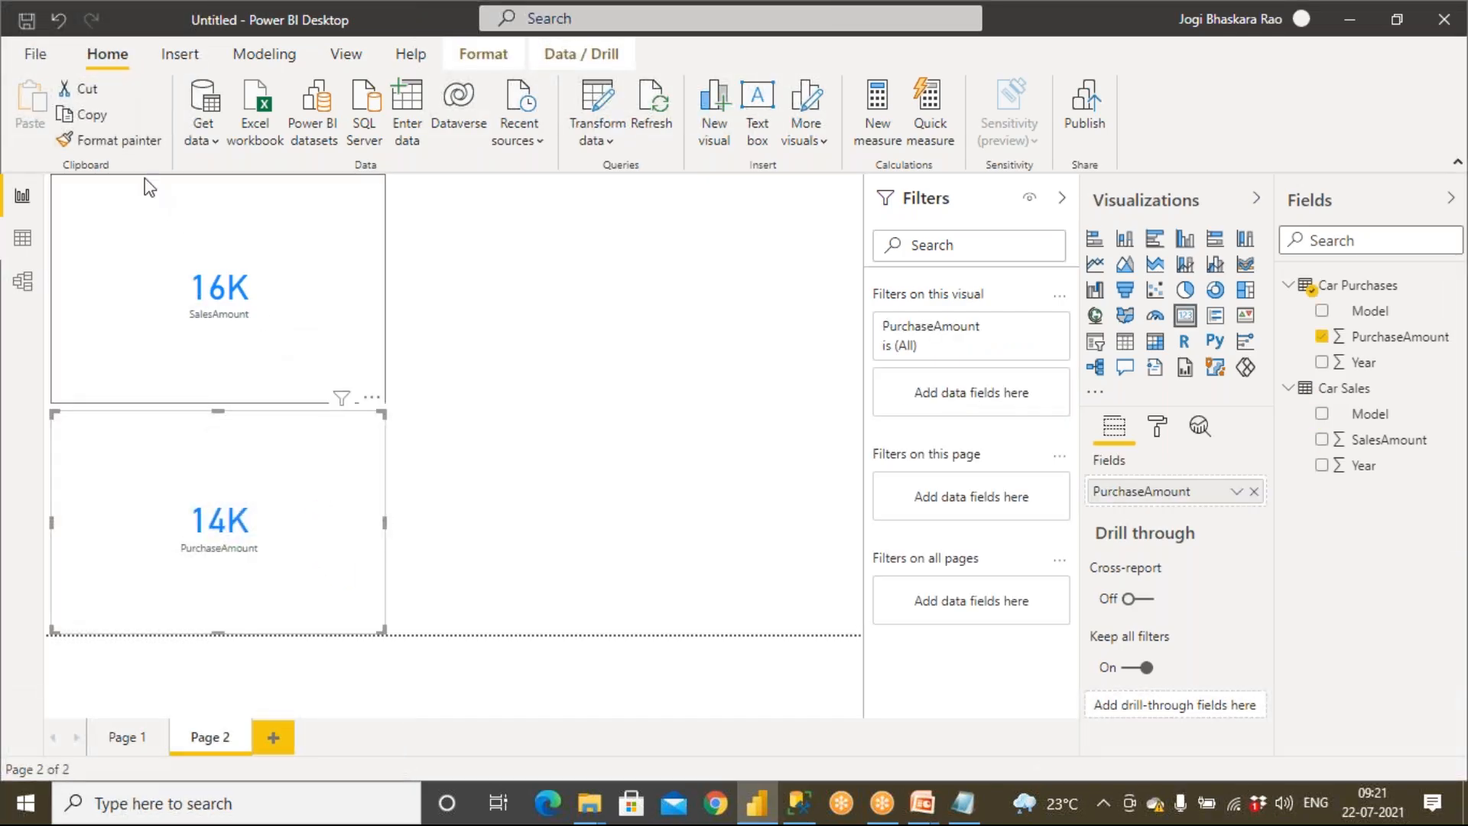
{"action": "left_click", "coordinate": [557, 479]}
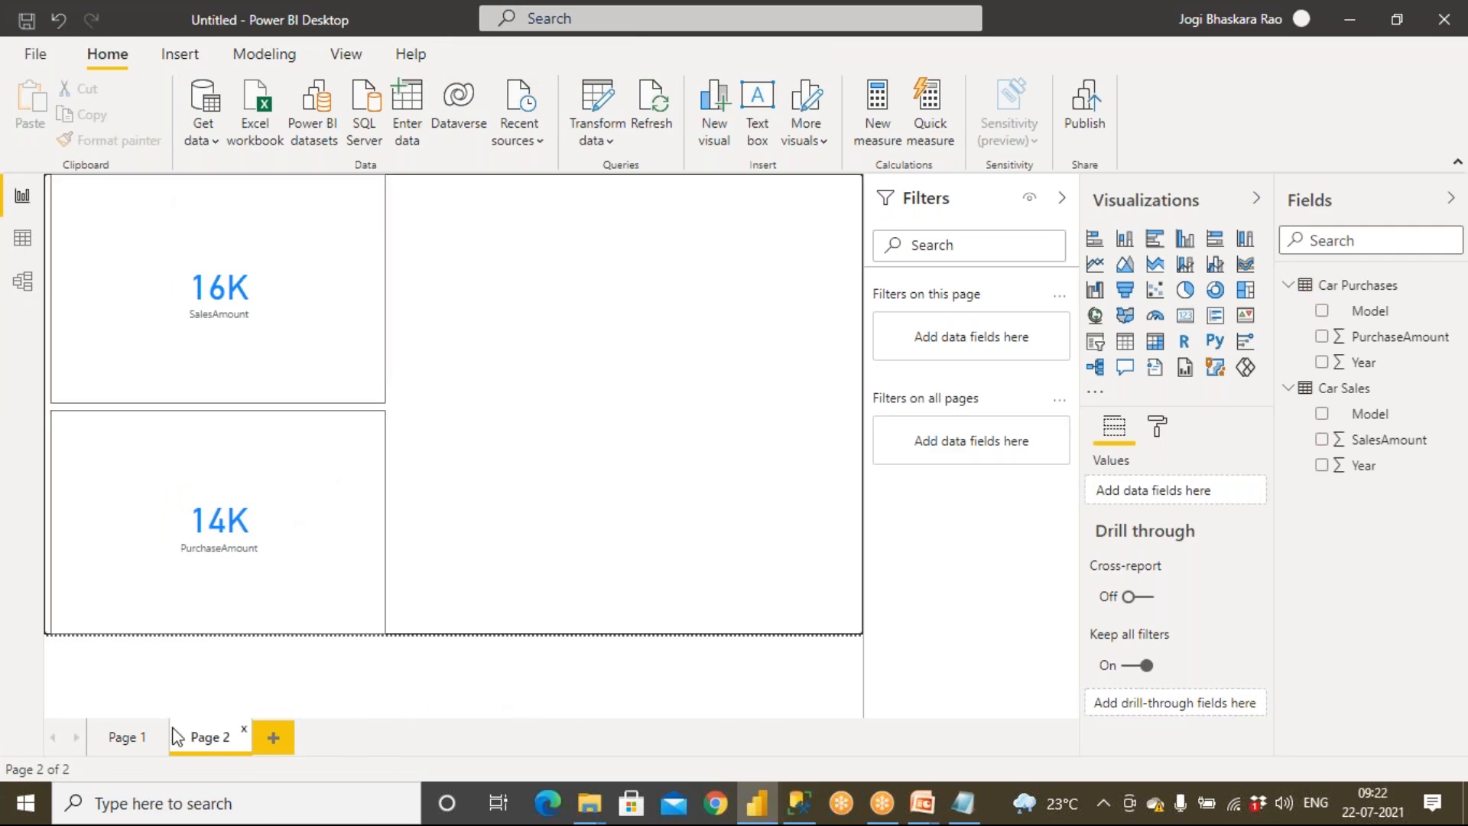
Flip between Page 1 and Page 2 to review the report pages, ending on Page 1
{"action": "left_click", "coordinate": [132, 739]}
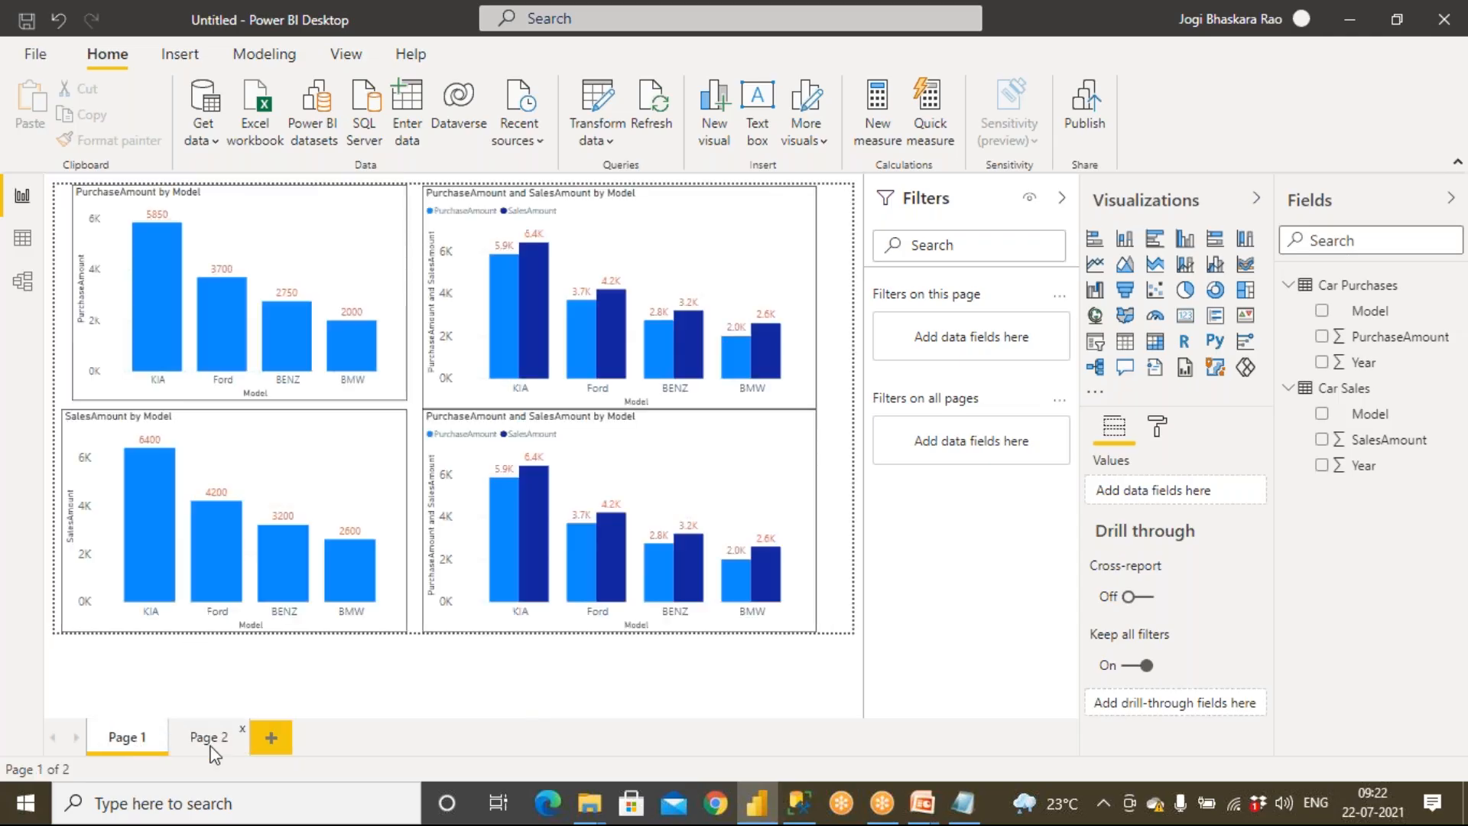
{"action": "left_click", "coordinate": [205, 737]}
{"action": "left_click", "coordinate": [132, 740]}
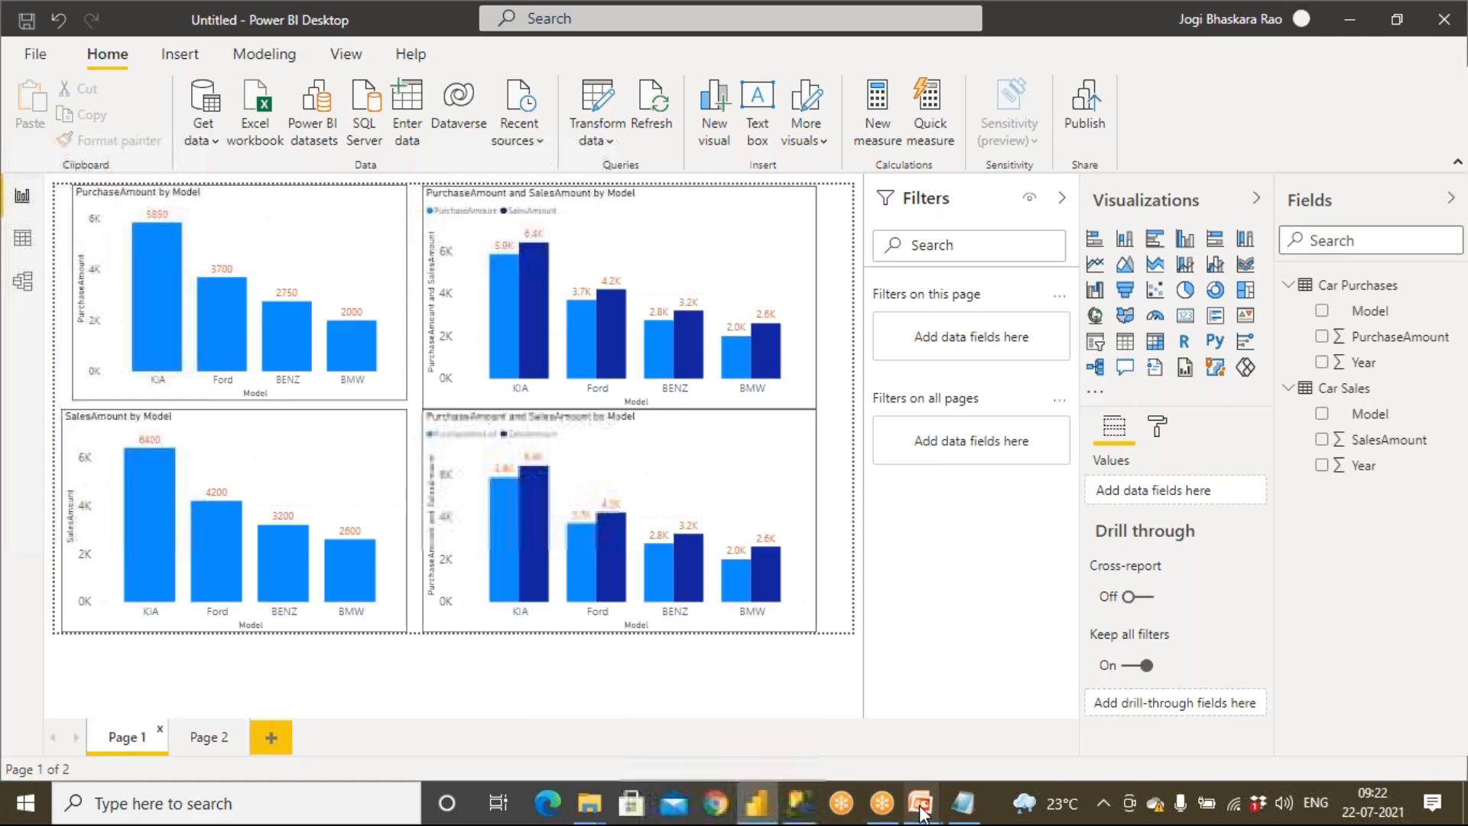
Switch to PowerPoint and step back through the slides to the assignment slide
{"action": "mouse_move", "coordinate": [922, 803]}
{"action": "left_click", "coordinate": [986, 627]}
{"action": "left_click", "coordinate": [614, 578]}
{"action": "left_click", "coordinate": [613, 577]}
{"action": "key", "text": "Left"}
{"action": "key", "text": "Left"}
{"action": "key", "text": "Left"}
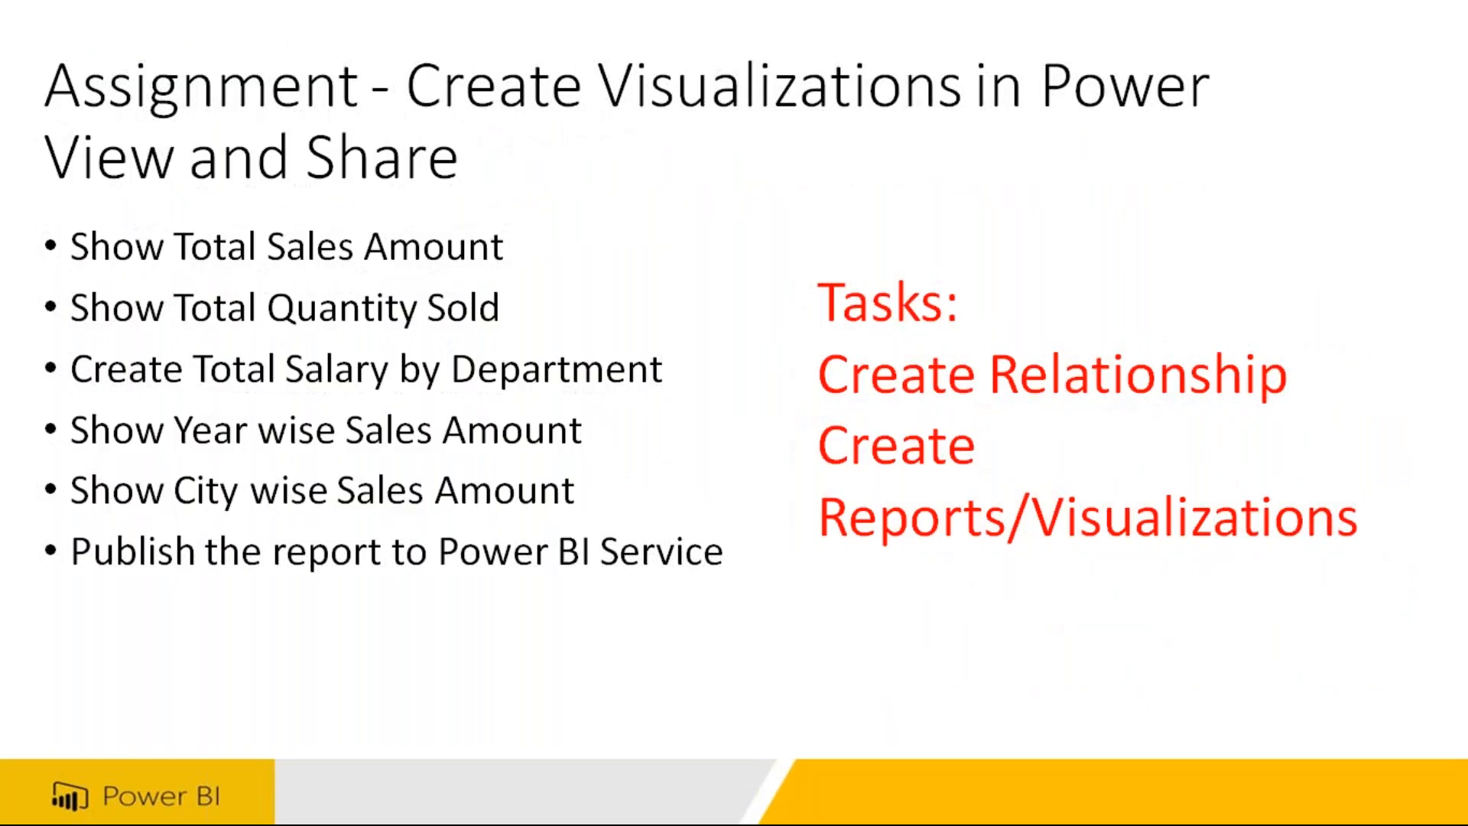